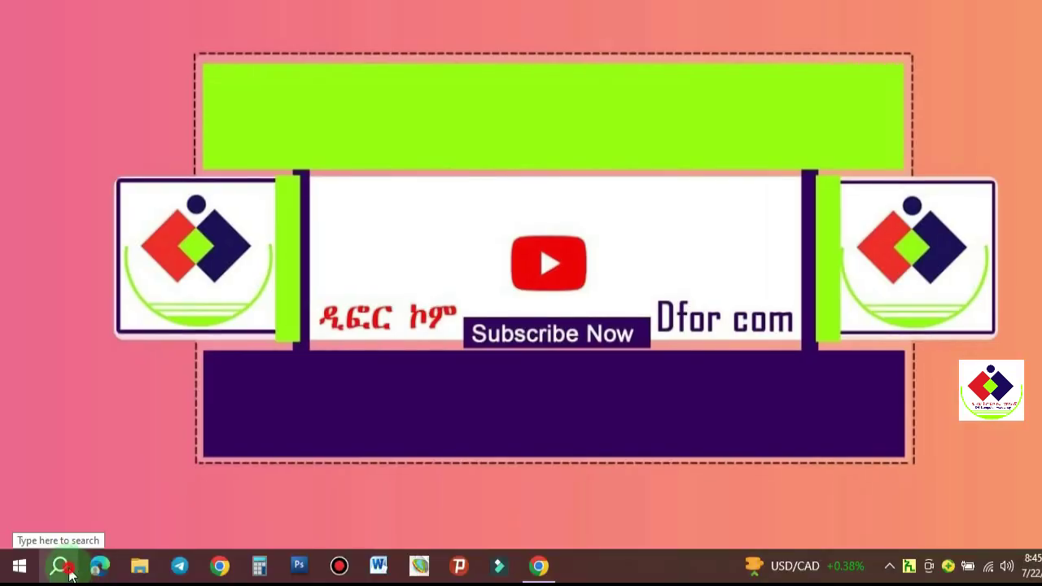
# Find and launch the Project app, and create a new blank project.
pyautogui.click(66, 570)
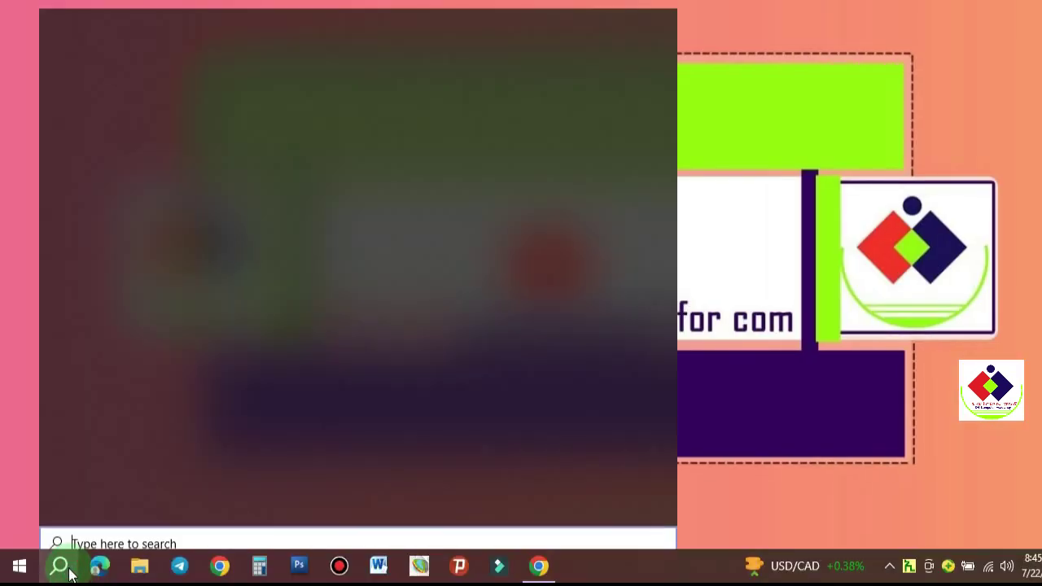
pyautogui.write('pro')
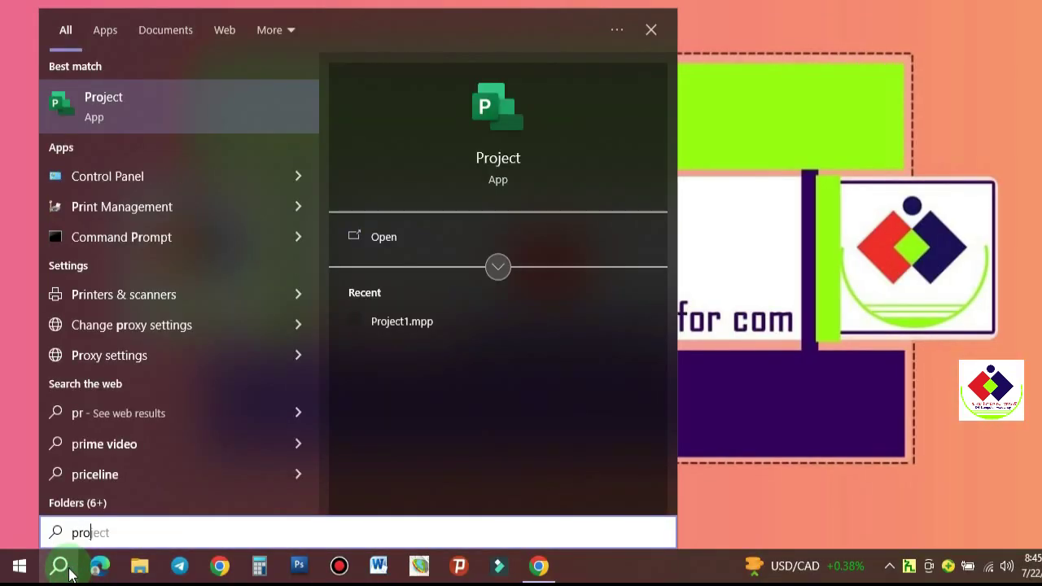
pyautogui.click(166, 114)
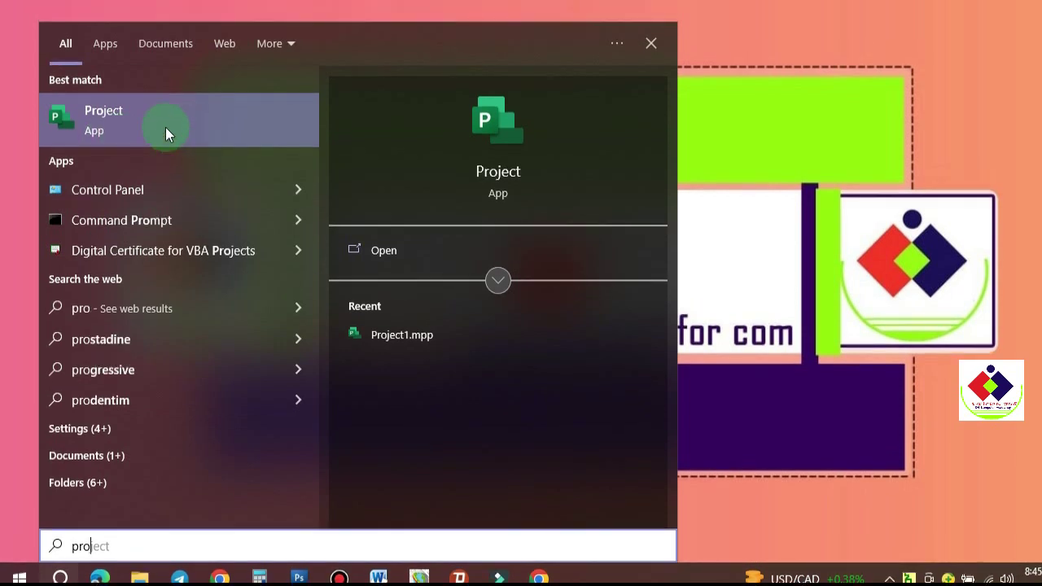
pyautogui.click(177, 128)
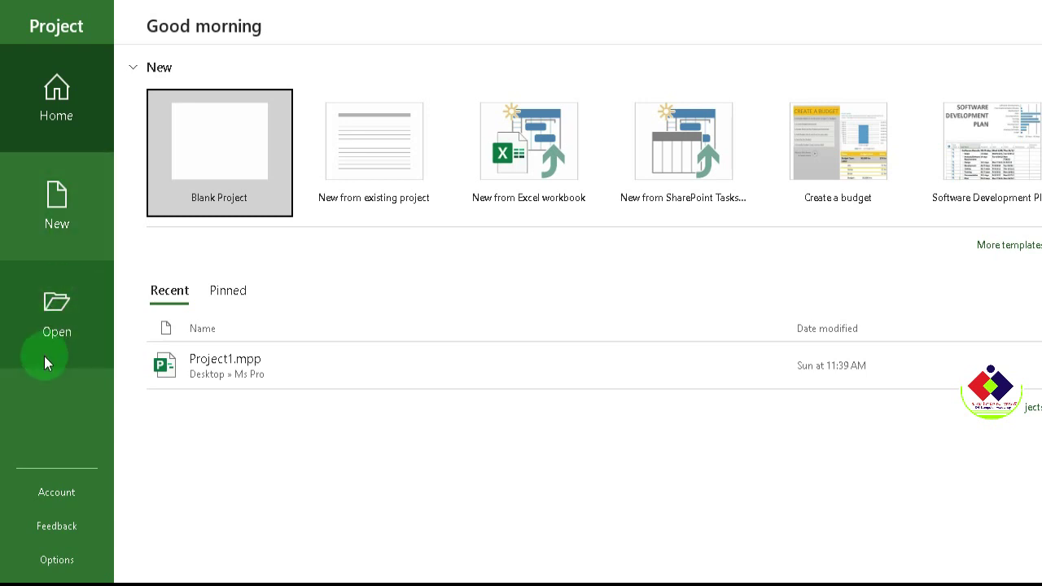
pyautogui.click(200, 140)
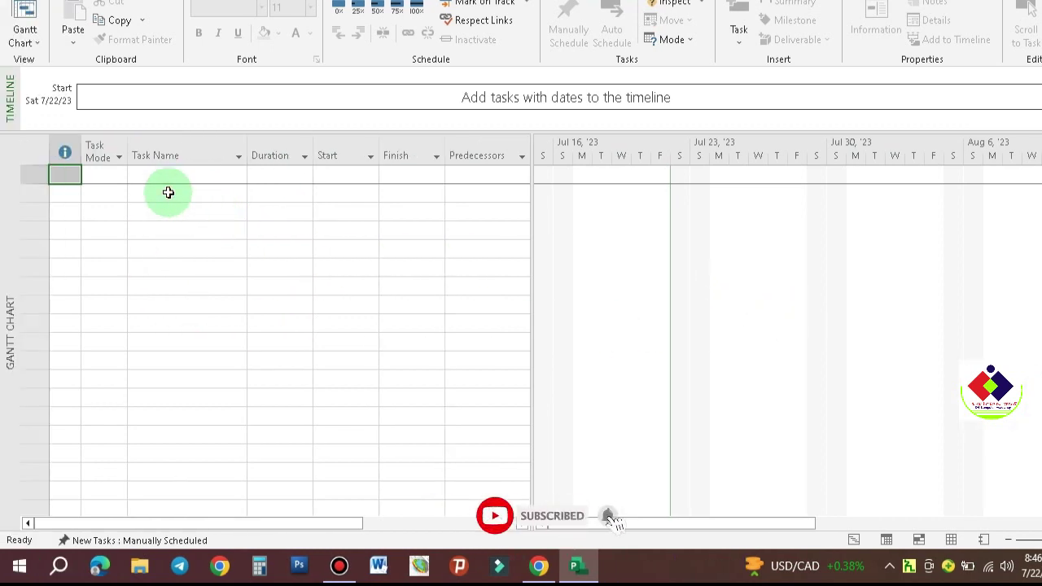
# Examine the Gantt table's columns from Task Mode and Task Name through Duration, Start and Finish to Predecessors.
pyautogui.click(69, 176)
pyautogui.click(20, 176)
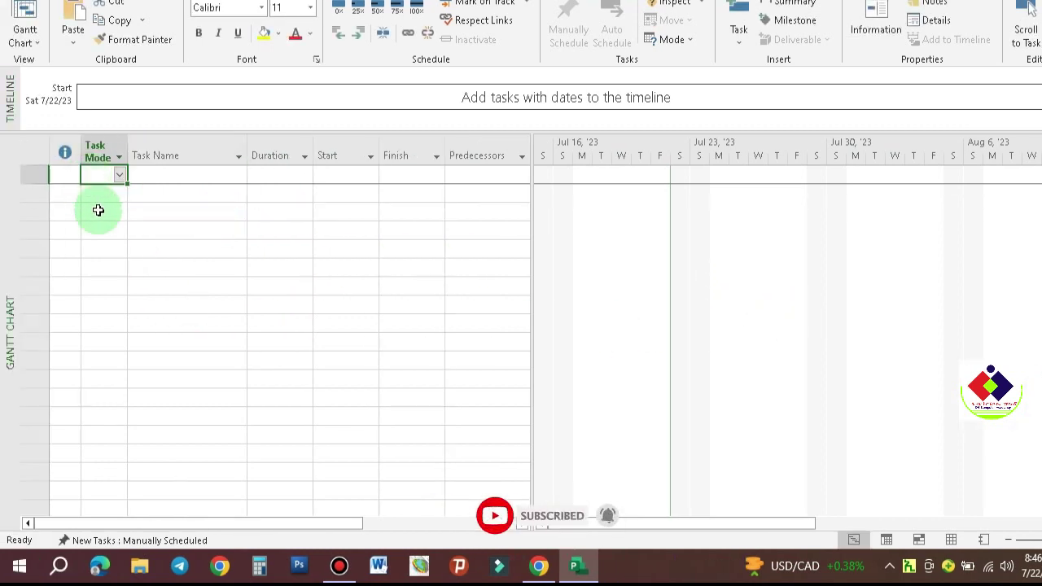
pyautogui.click(160, 181)
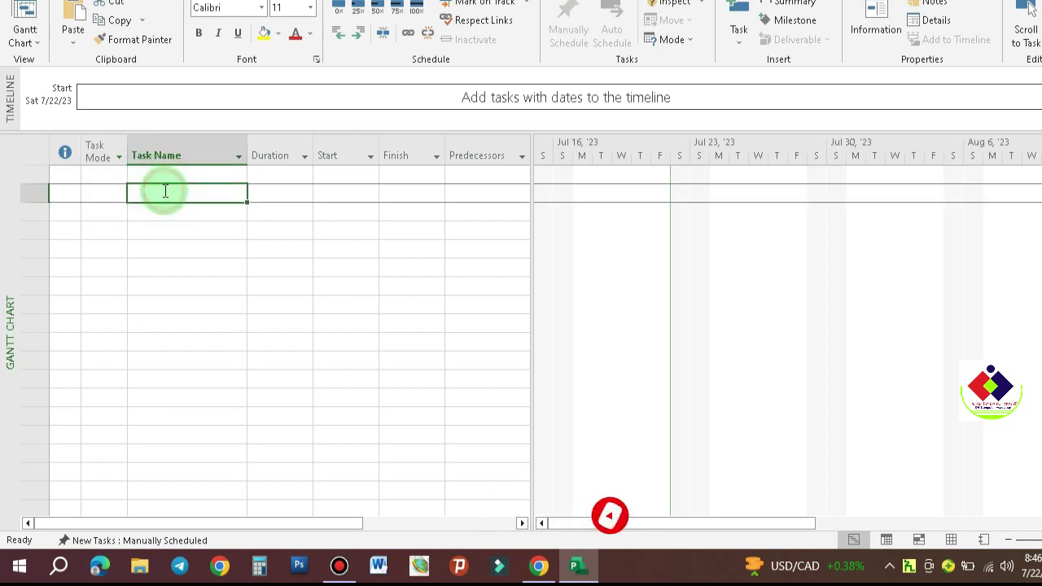
pyautogui.click(277, 176)
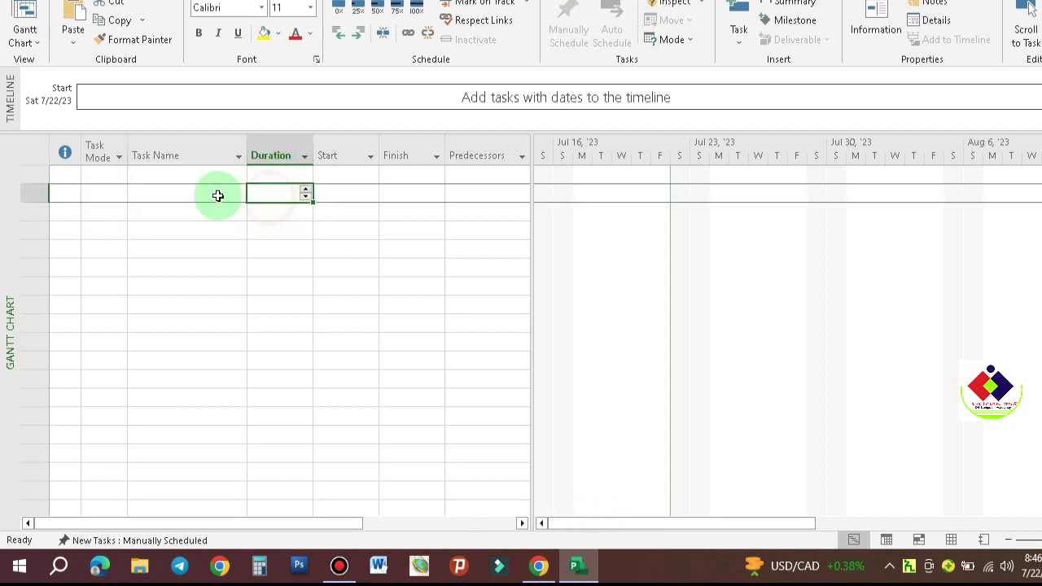
pyautogui.click(86, 175)
pyautogui.click(102, 192)
pyautogui.click(162, 173)
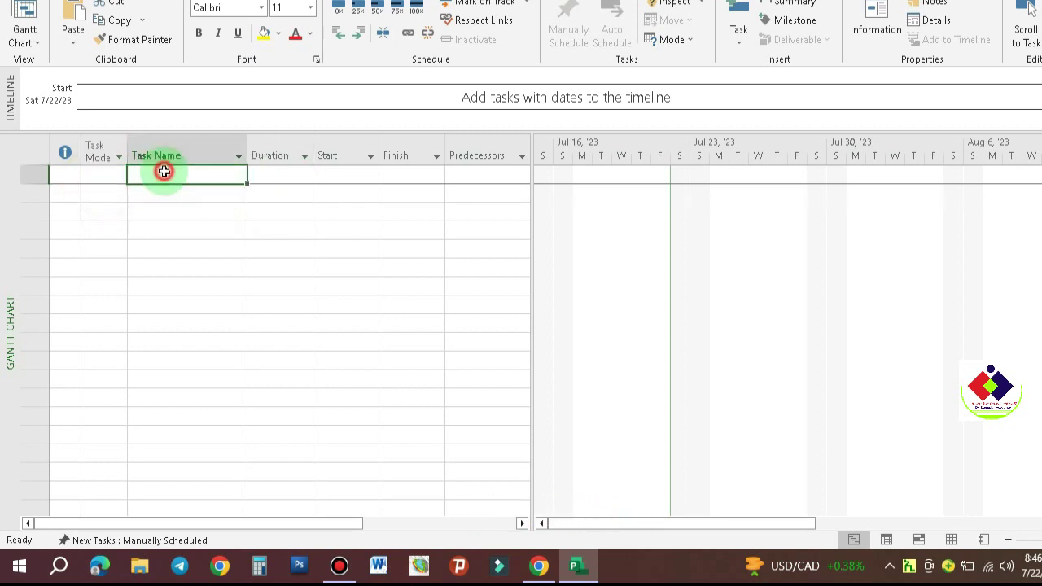
pyautogui.click(174, 193)
pyautogui.click(285, 191)
pyautogui.click(282, 175)
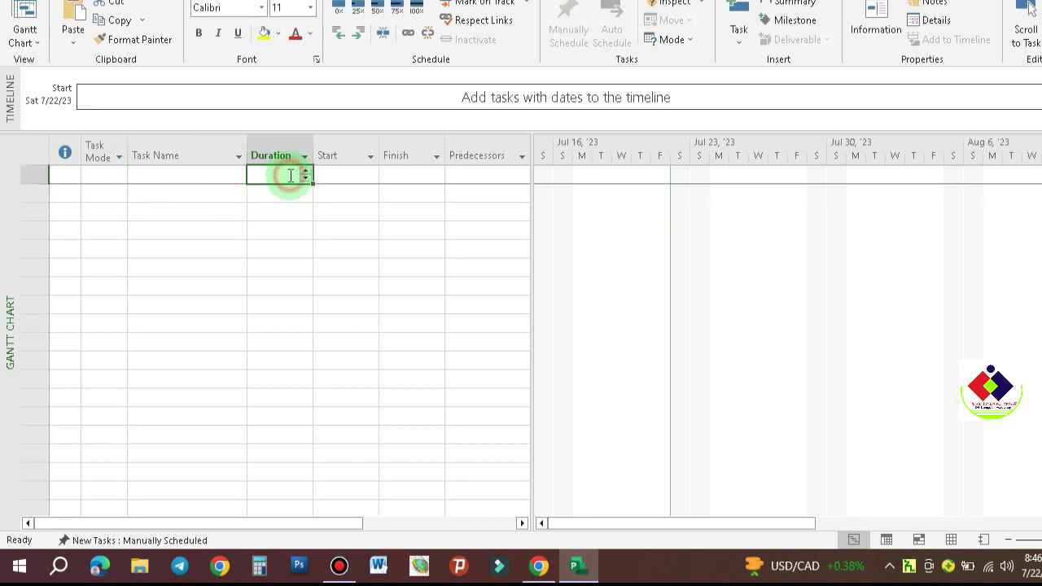
pyautogui.click(354, 175)
pyautogui.click(290, 177)
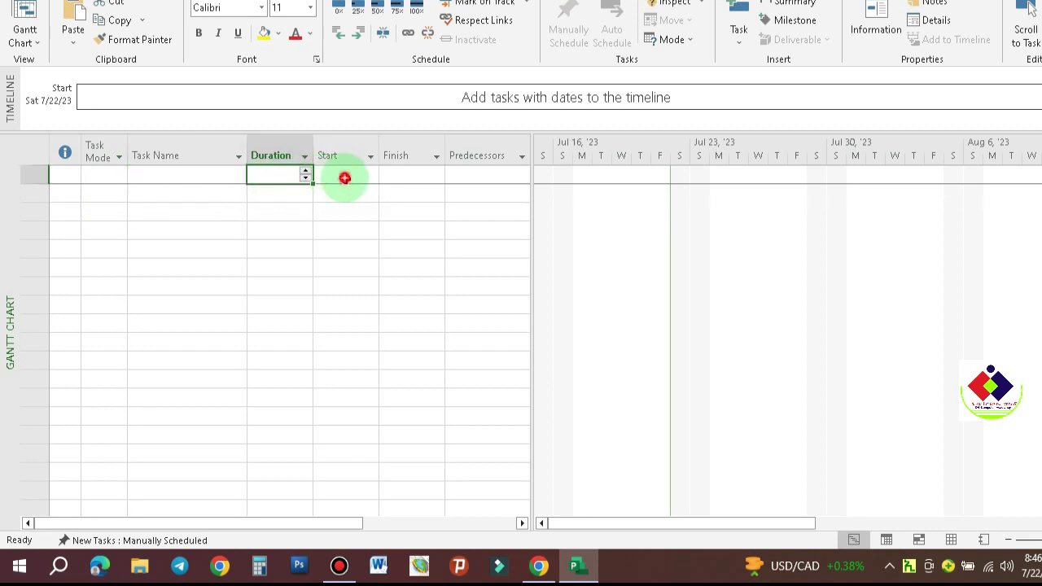
pyautogui.click(345, 177)
pyautogui.click(421, 175)
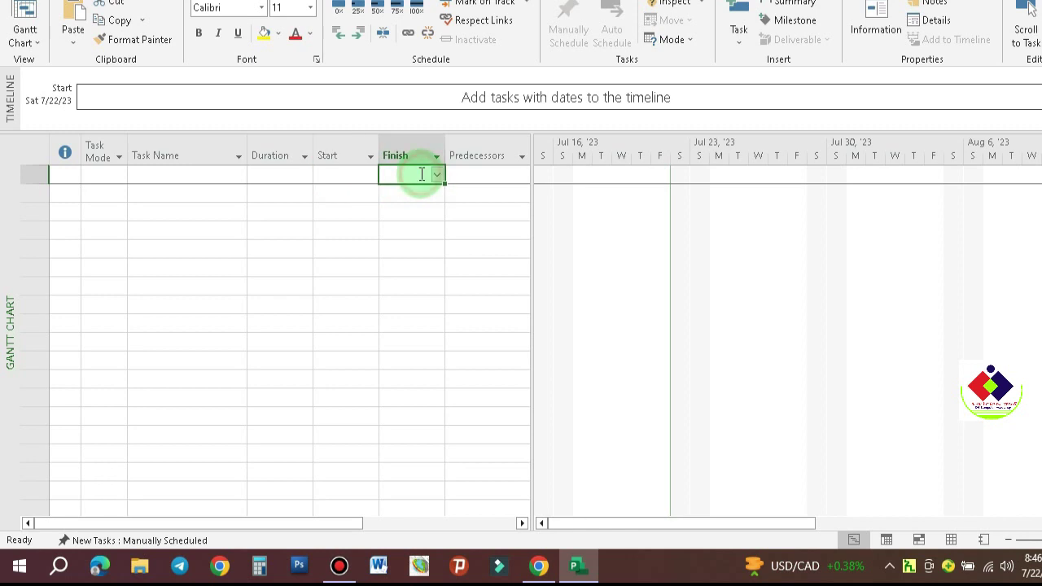
pyautogui.click(486, 211)
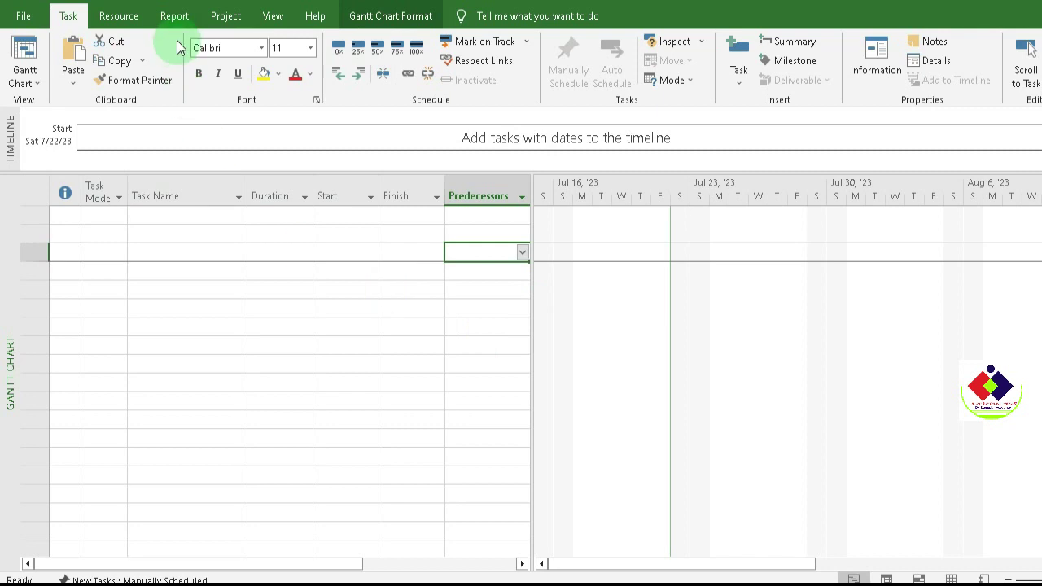
# Review the command sets for resources, reports, project properties, views and help, ending on the task commands.
pyautogui.click(119, 17)
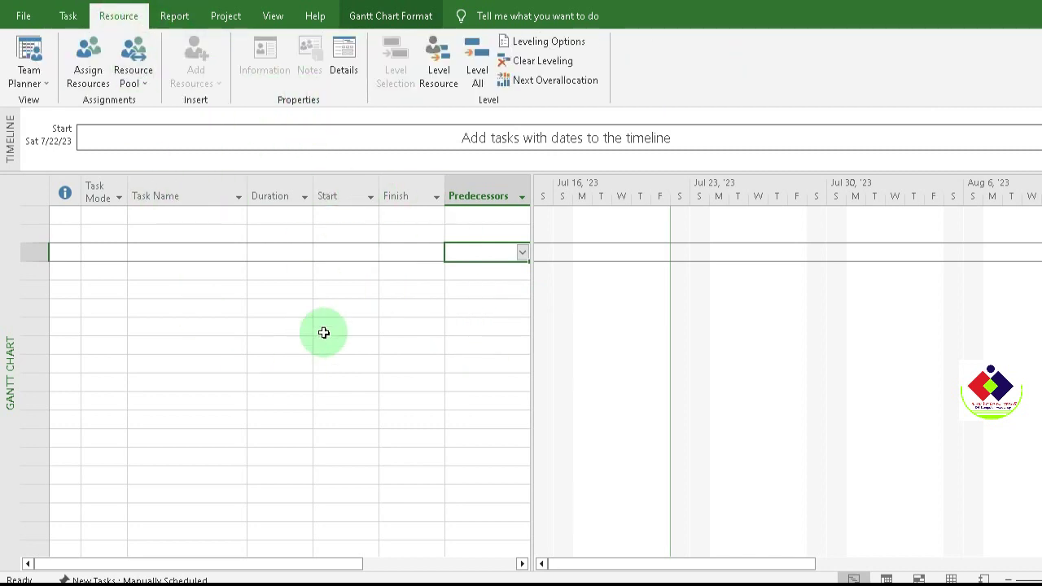
pyautogui.click(179, 19)
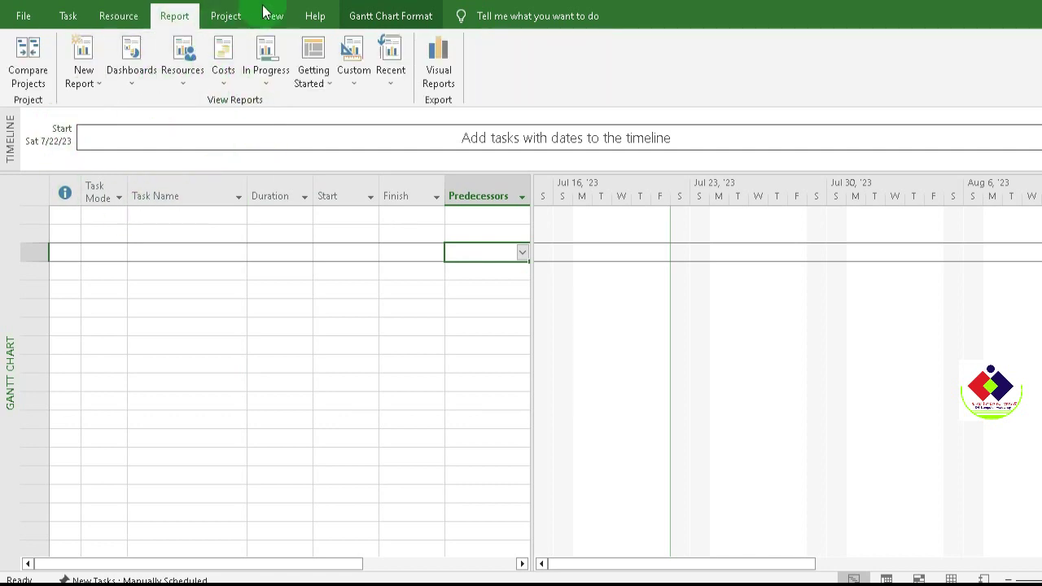
pyautogui.click(227, 18)
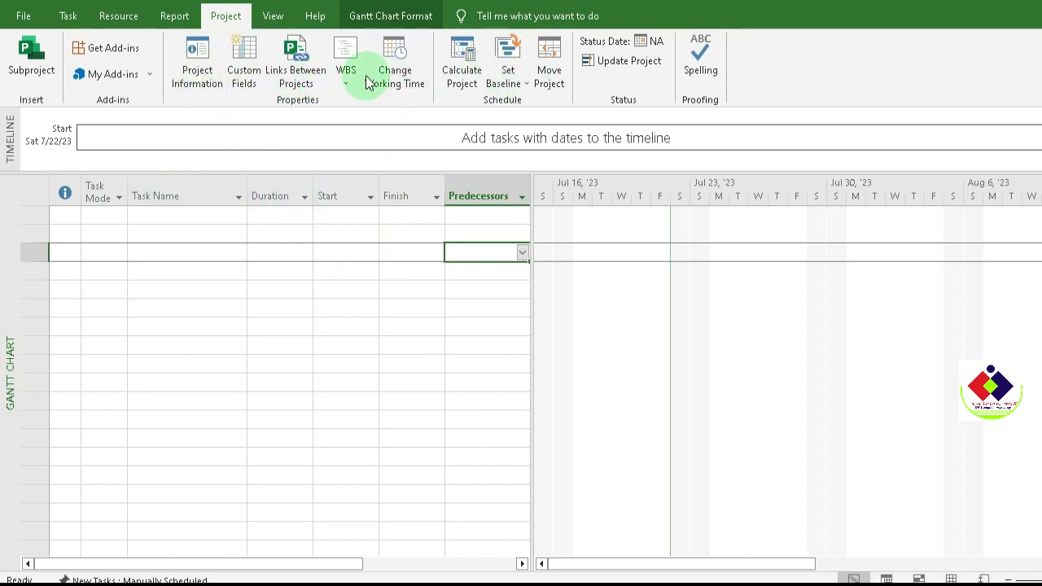
pyautogui.click(69, 14)
pyautogui.click(116, 20)
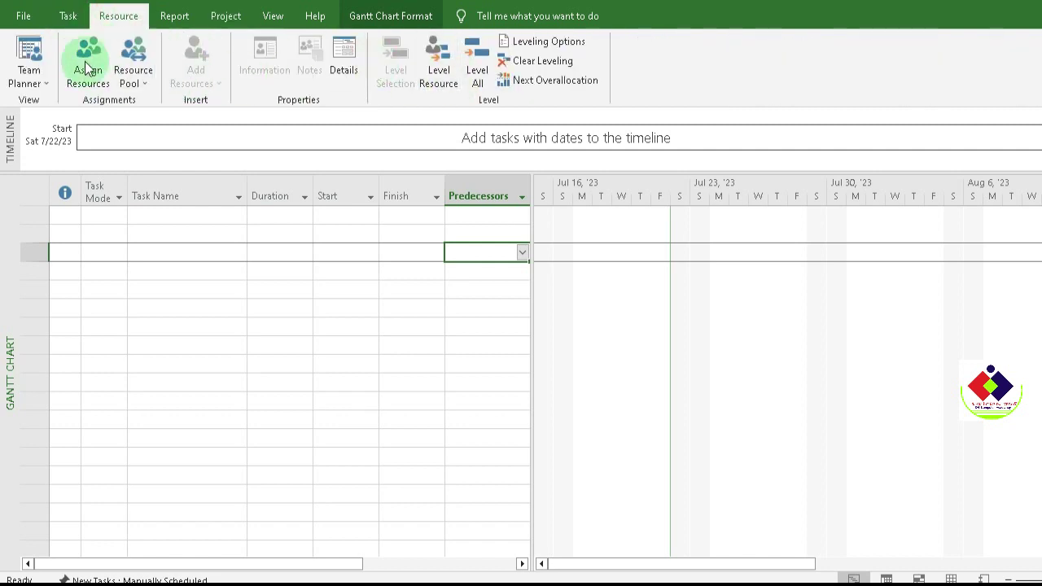
pyautogui.click(180, 17)
pyautogui.click(226, 18)
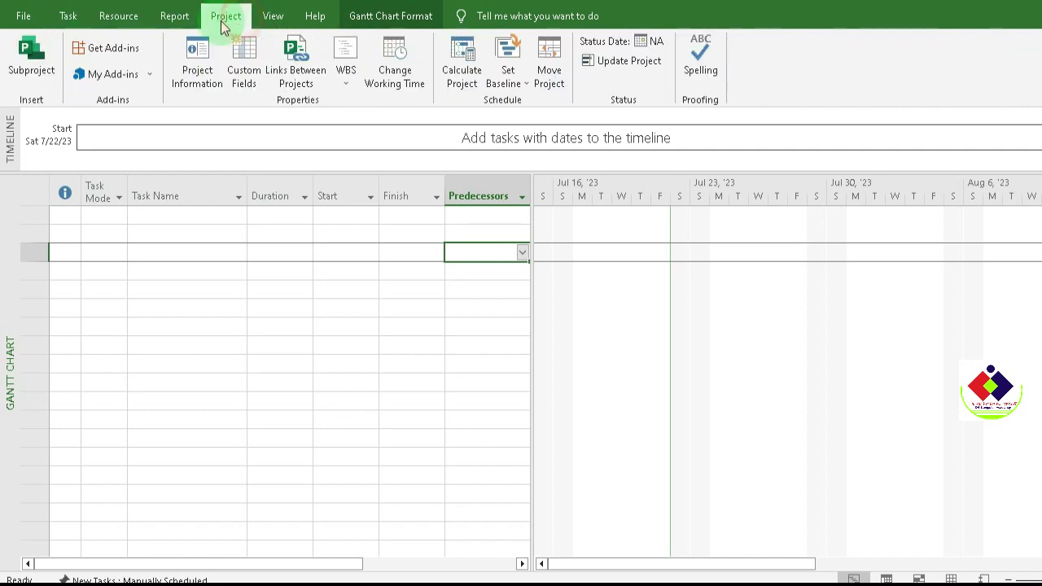
pyautogui.click(272, 18)
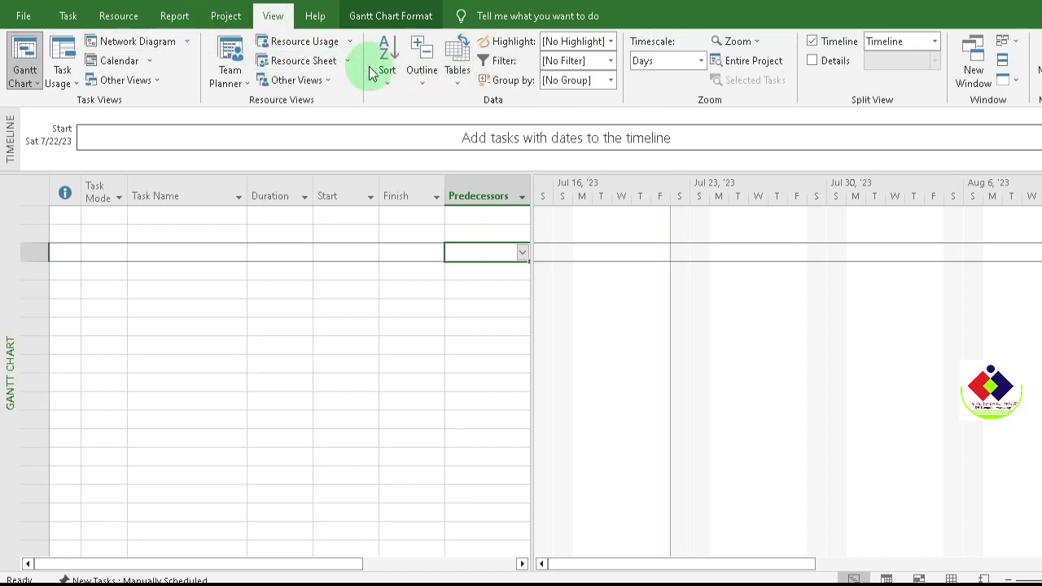
pyautogui.click(323, 20)
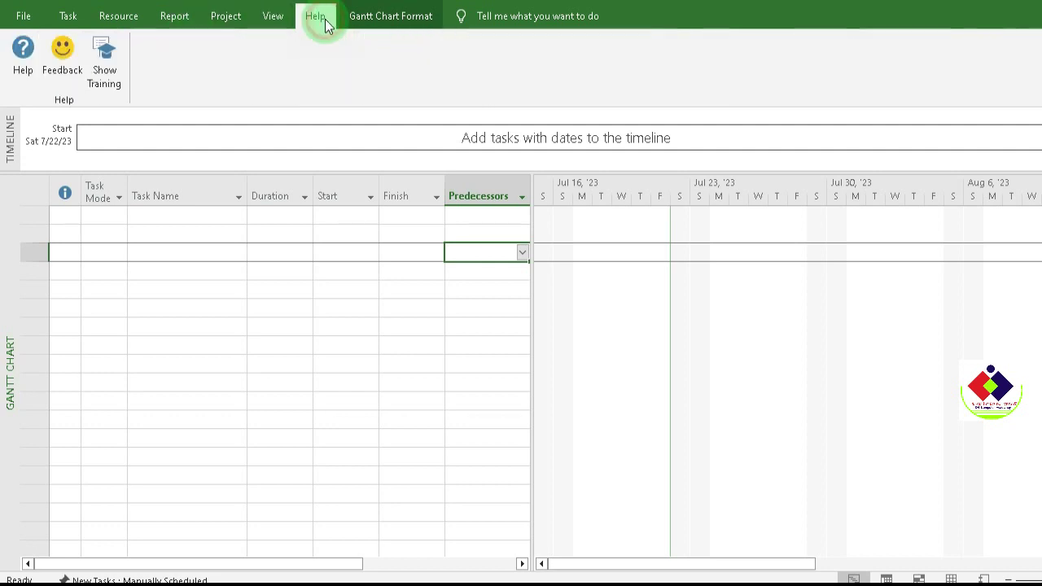
pyautogui.click(273, 18)
pyautogui.click(221, 20)
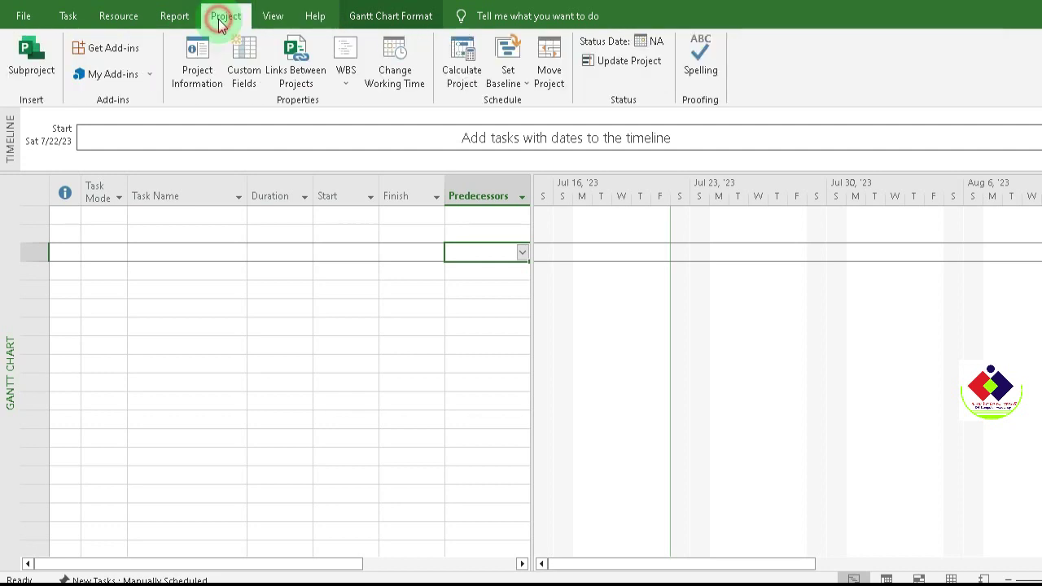
pyautogui.click(162, 18)
pyautogui.click(67, 16)
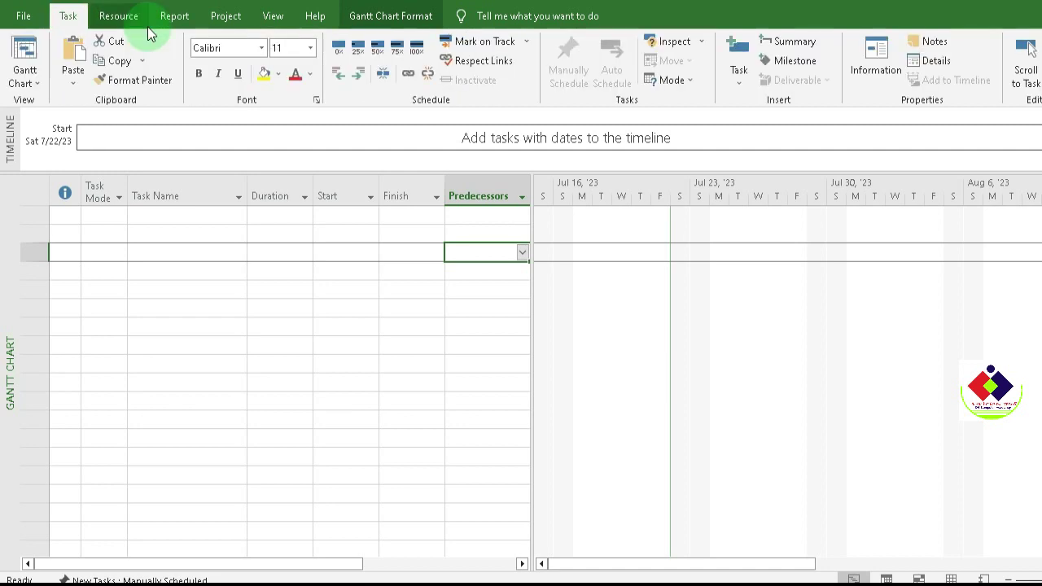
pyautogui.click(228, 252)
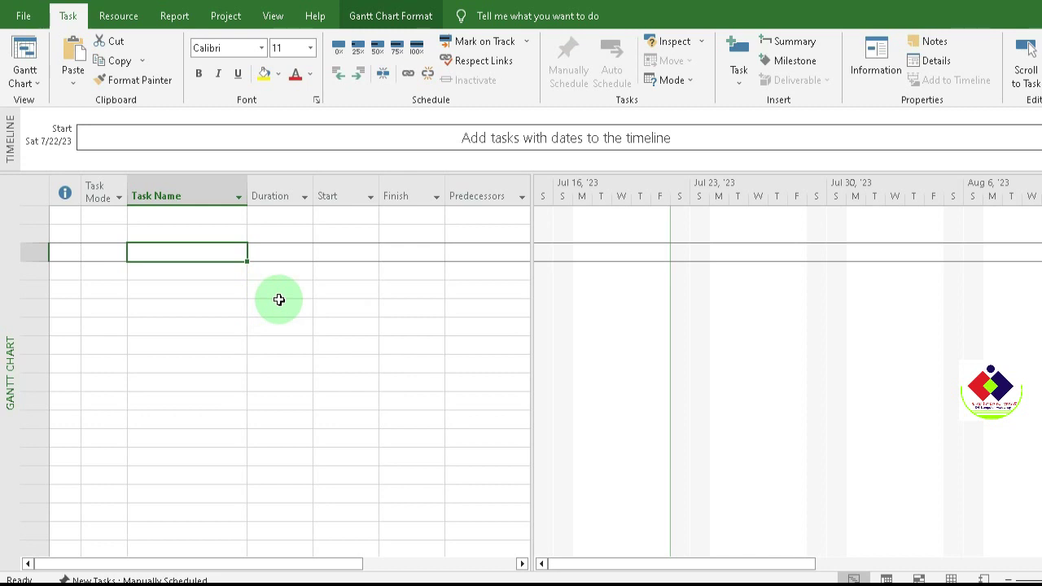
pyautogui.scroll(-2, 200, 223)
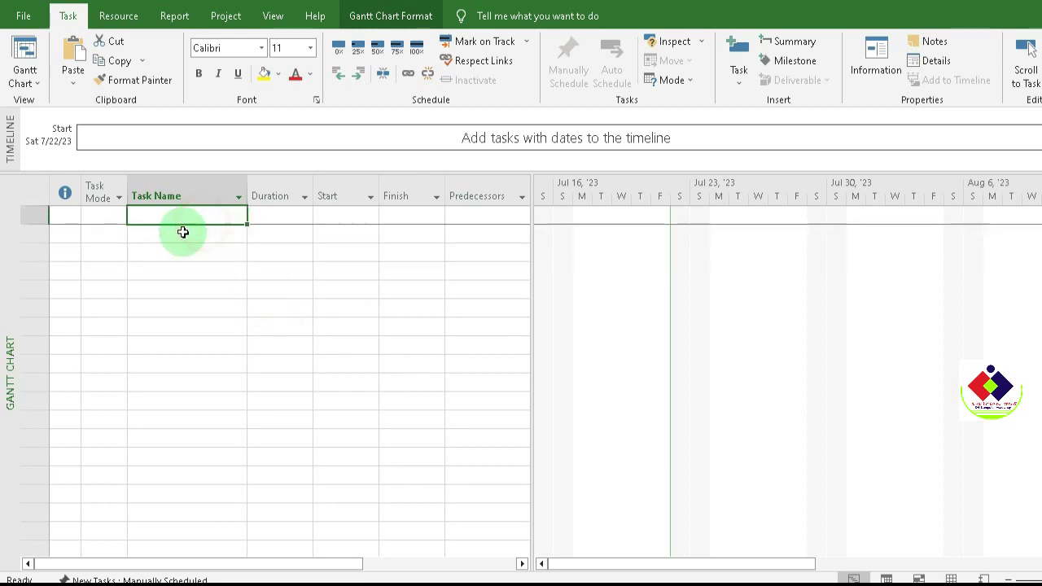
pyautogui.scroll(1, 185, 228)
pyautogui.scroll(-1, 190, 225)
pyautogui.scroll(1, 192, 234)
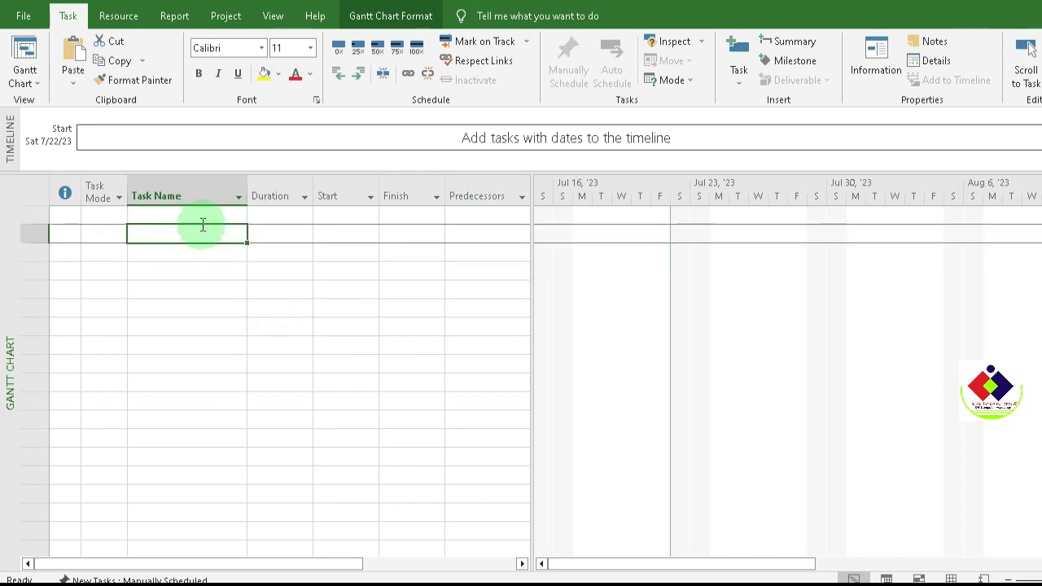
pyautogui.scroll(-1, 203, 232)
pyautogui.scroll(1, 204, 224)
pyautogui.scroll(-1, 147, 213)
pyautogui.click(102, 216)
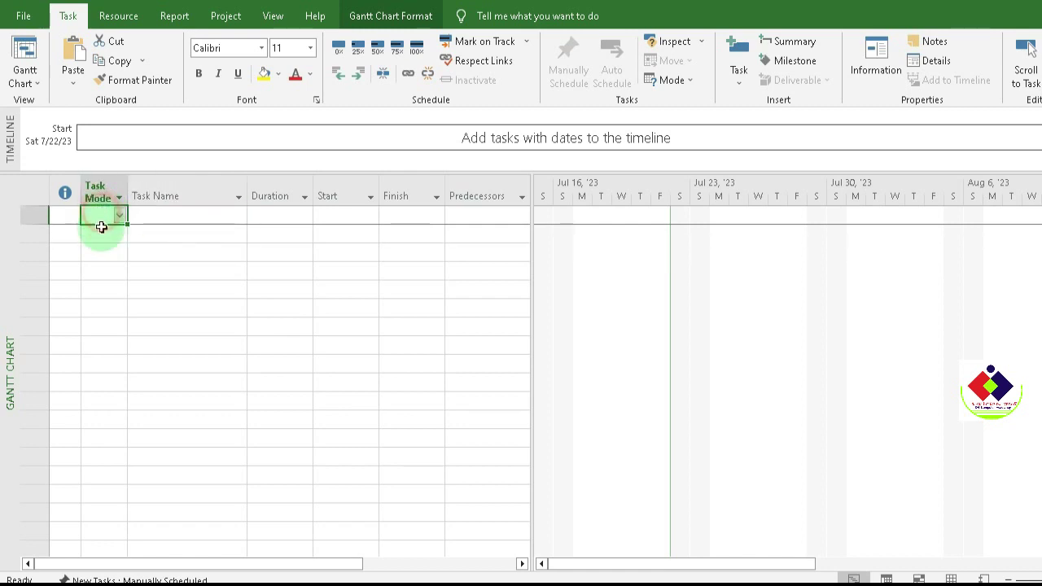
pyautogui.click(186, 220)
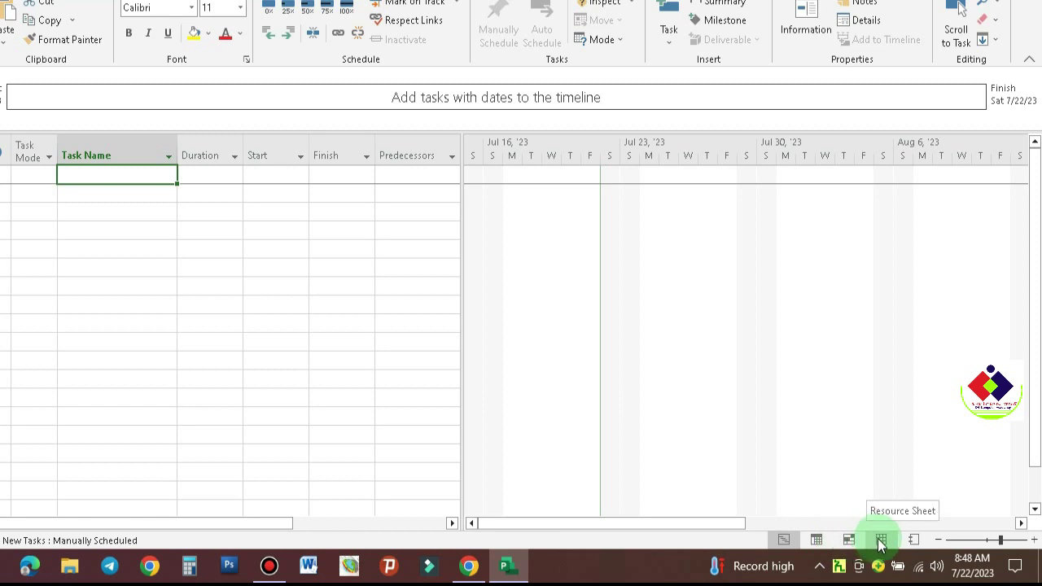
pyautogui.click(937, 540)
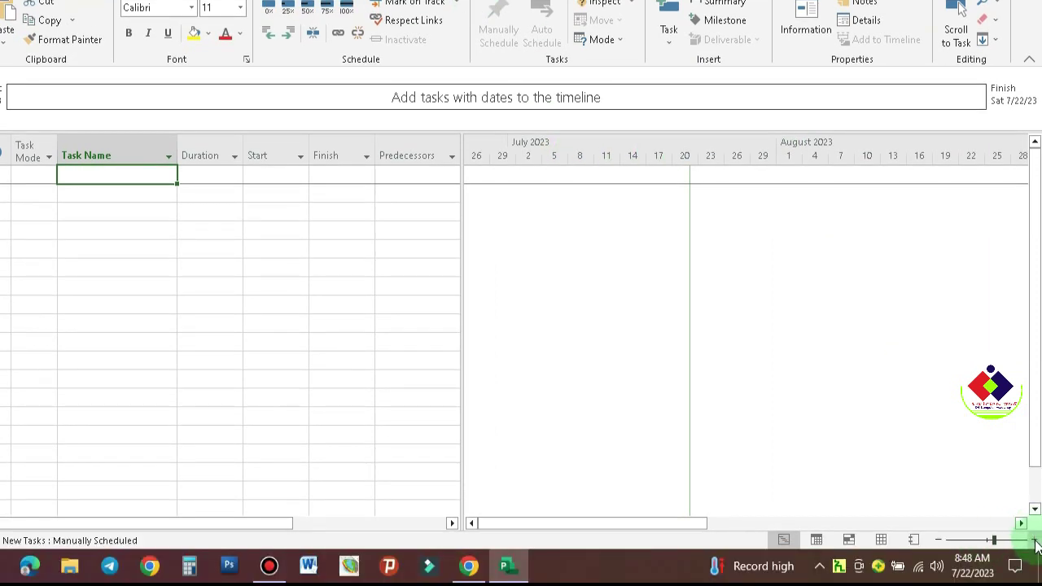
pyautogui.click(1034, 541)
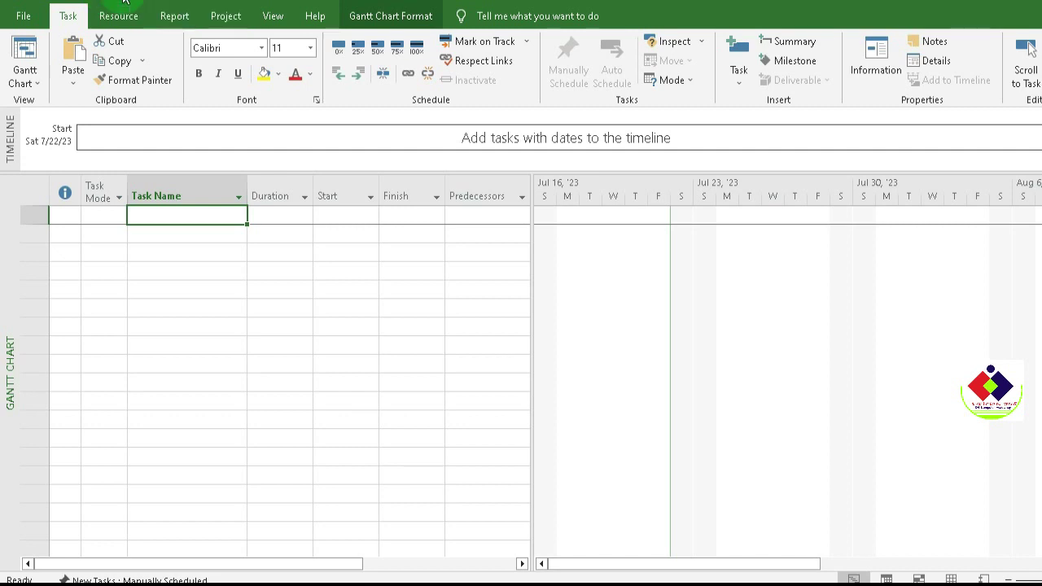
# Add the Background Color command to the Quick Access Toolbar for all documents.
pyautogui.click(108, 2)
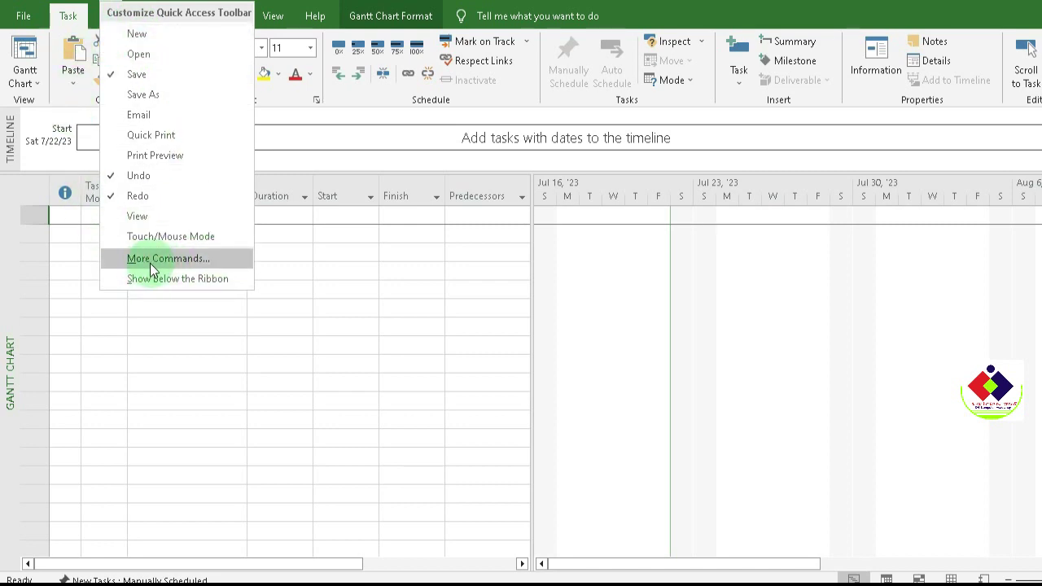
pyautogui.click(202, 258)
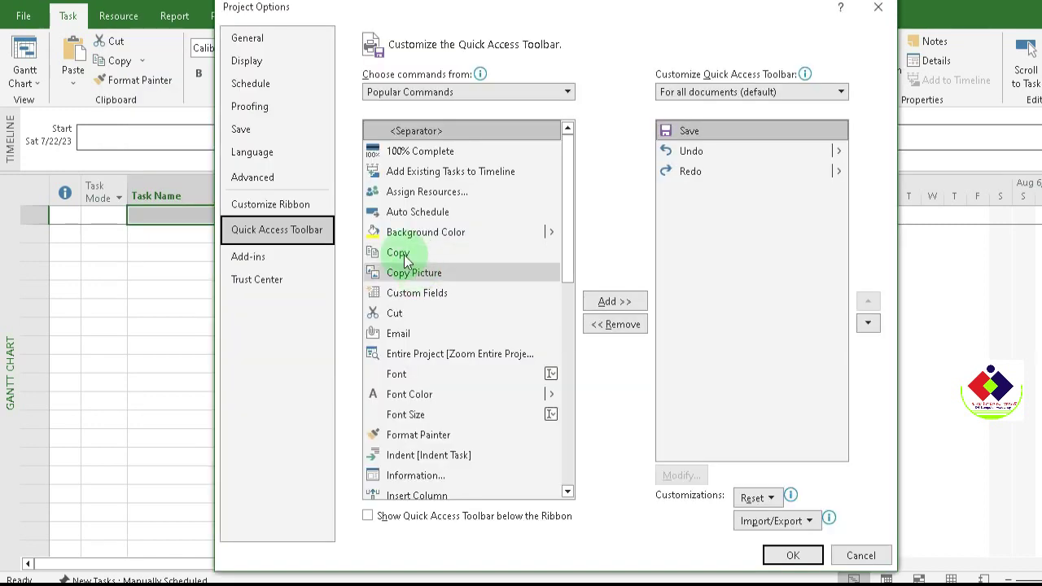
pyautogui.scroll(-1, 445, 222)
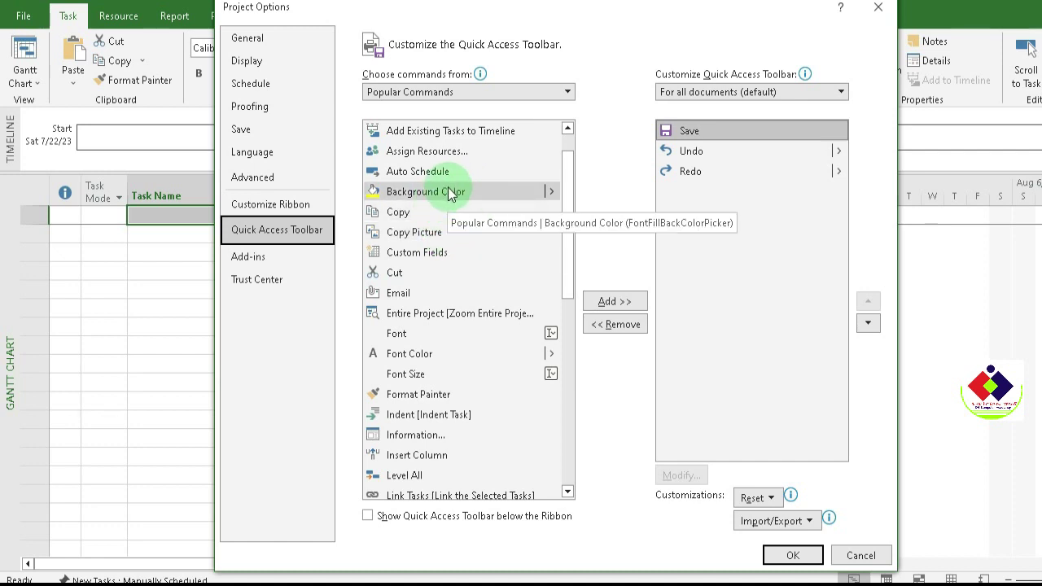
pyautogui.click(450, 192)
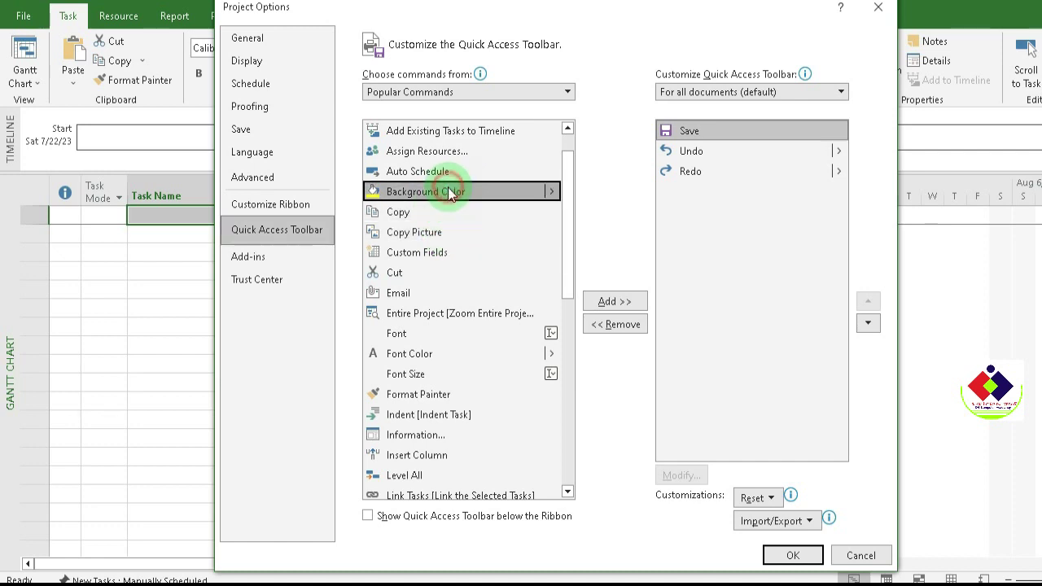
pyautogui.click(613, 302)
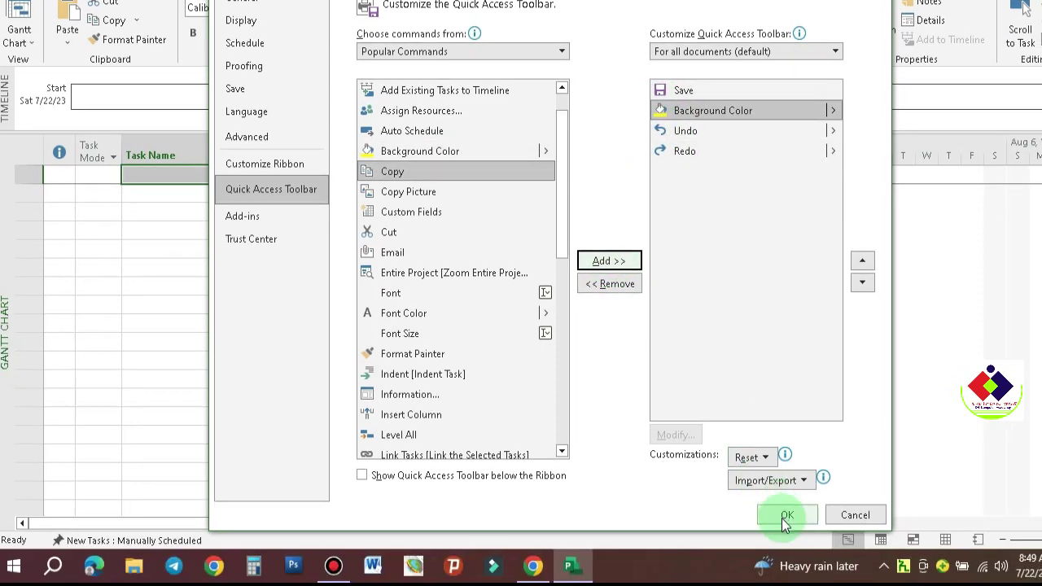
pyautogui.click(784, 518)
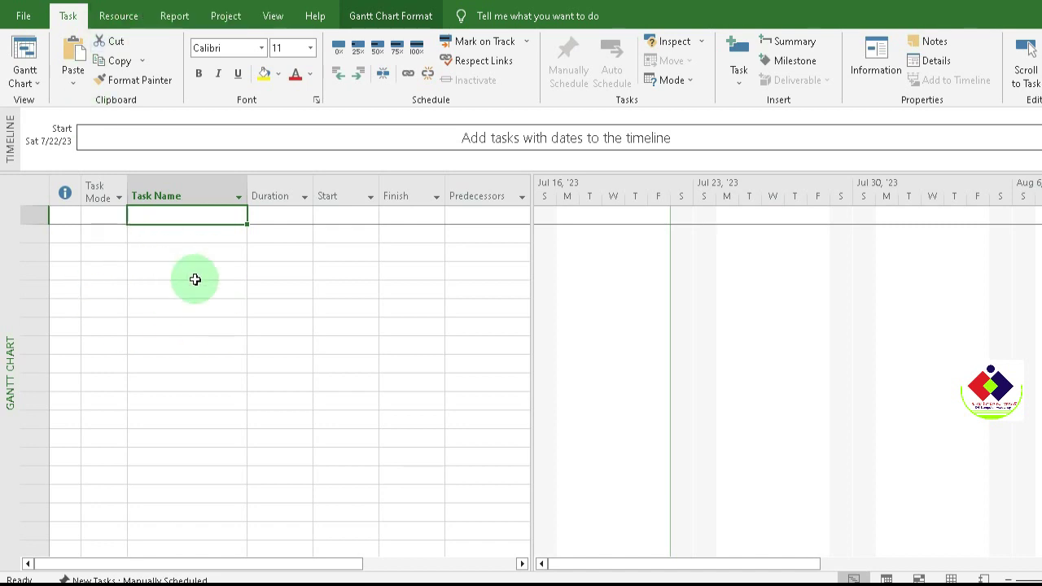
# Open the program options and review the available ScreenTip styles and default views in the general settings.
pyautogui.click(34, 23)
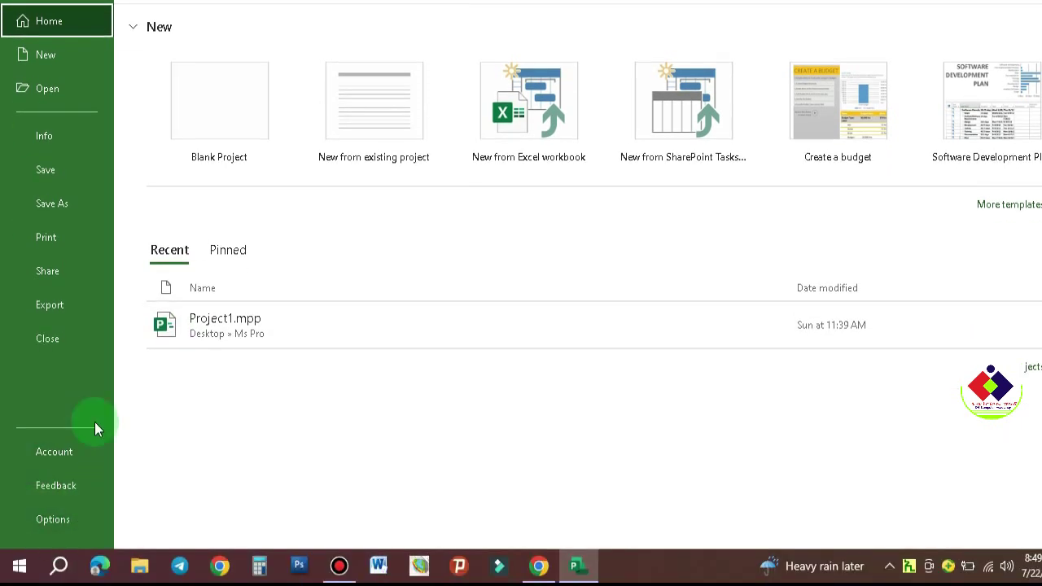
pyautogui.click(47, 522)
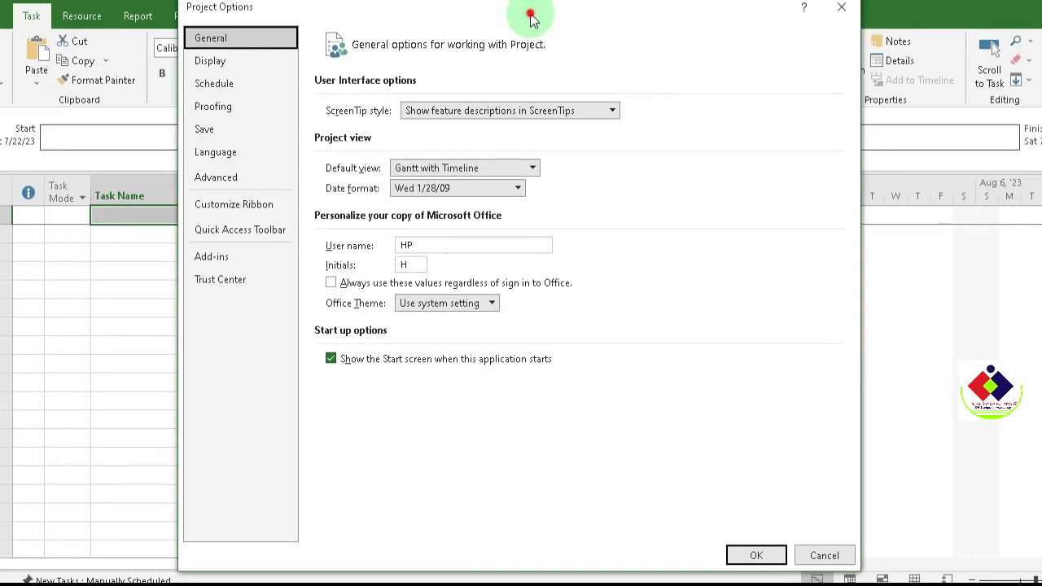
pyautogui.moveTo(530, 18); pyautogui.dragTo(434, 47)
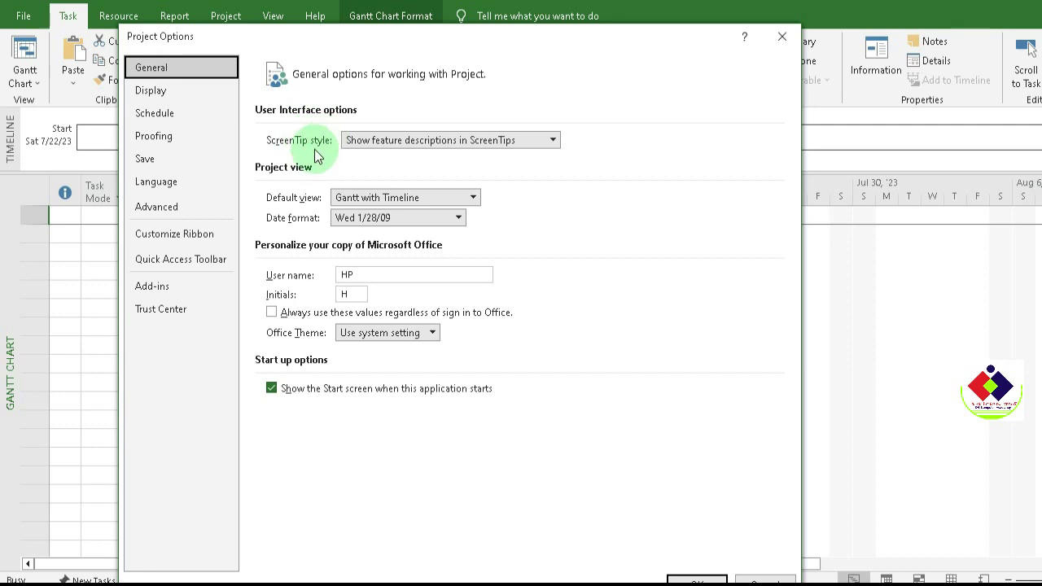
pyautogui.click(559, 140)
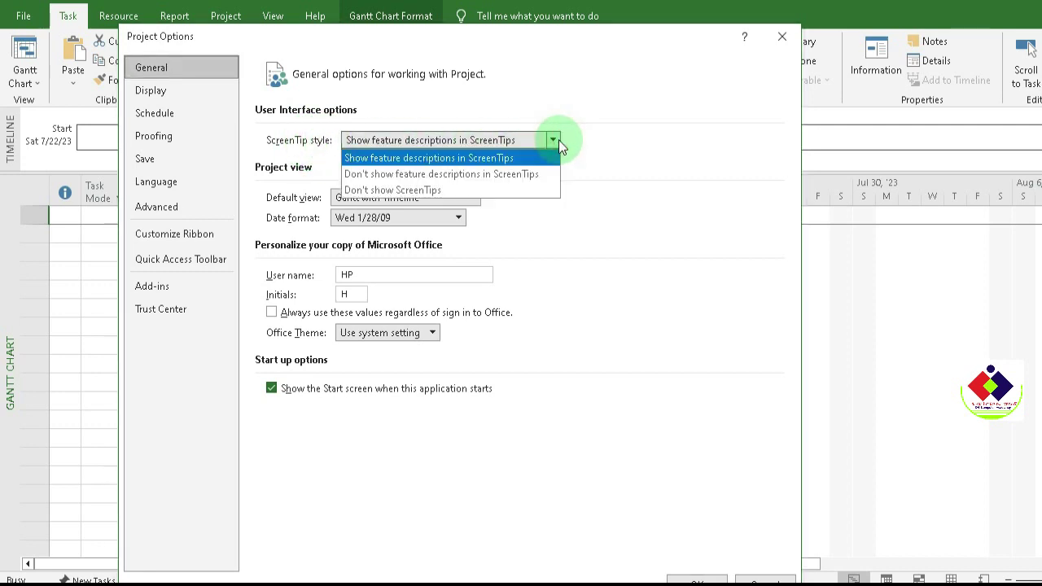
pyautogui.click(559, 140)
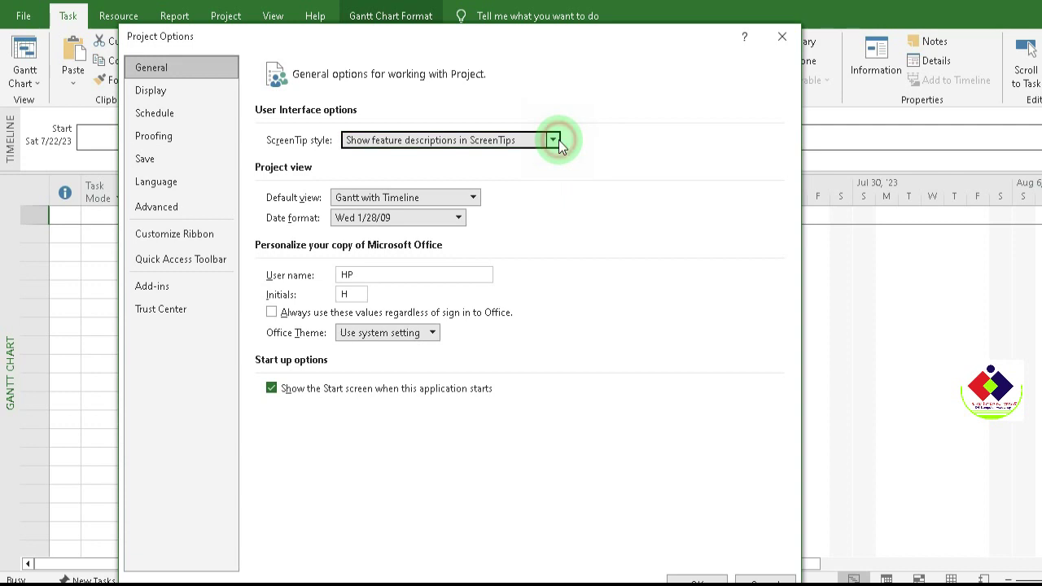
pyautogui.click(473, 198)
pyautogui.click(473, 198)
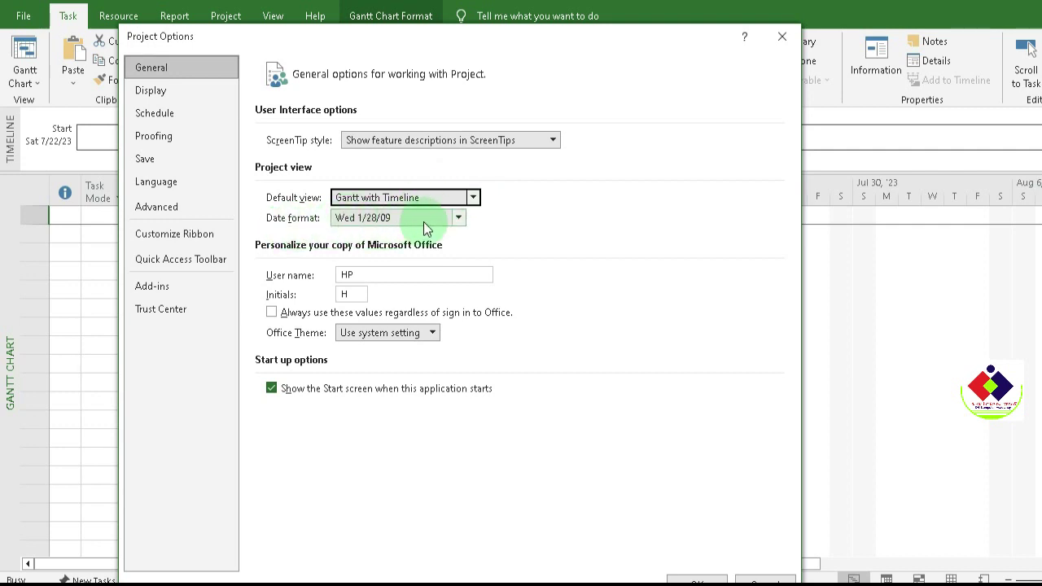
# Set the date format to Wed 1/28/09 and the Office theme to Use system setting.
pyautogui.click(460, 220)
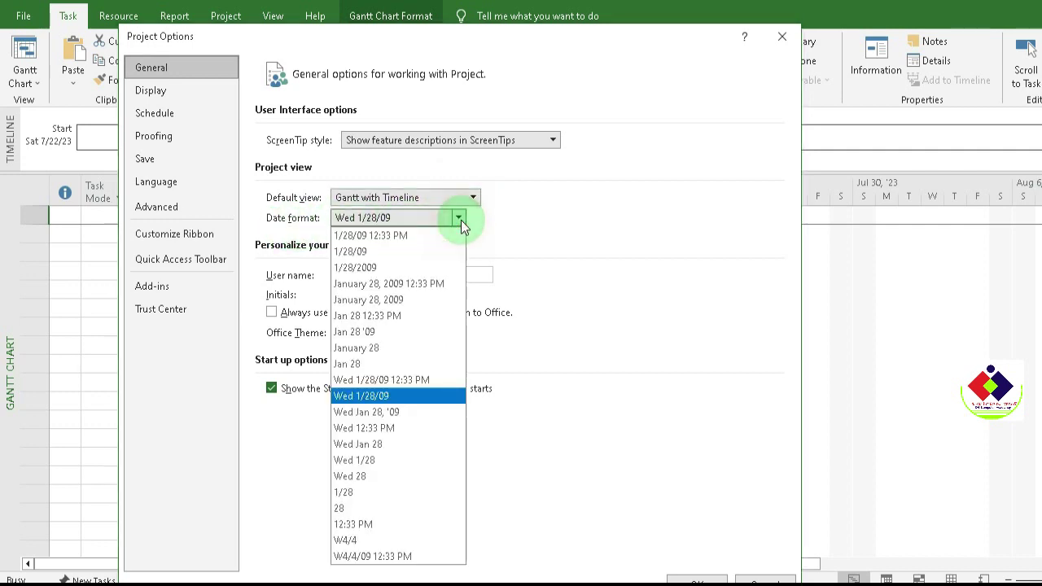
pyautogui.click(426, 396)
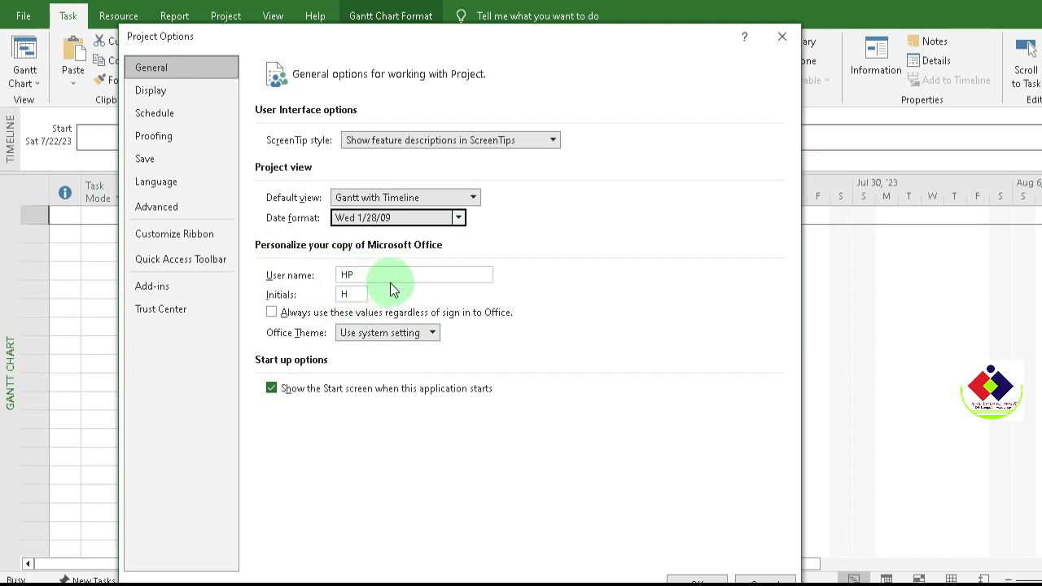
pyautogui.click(431, 333)
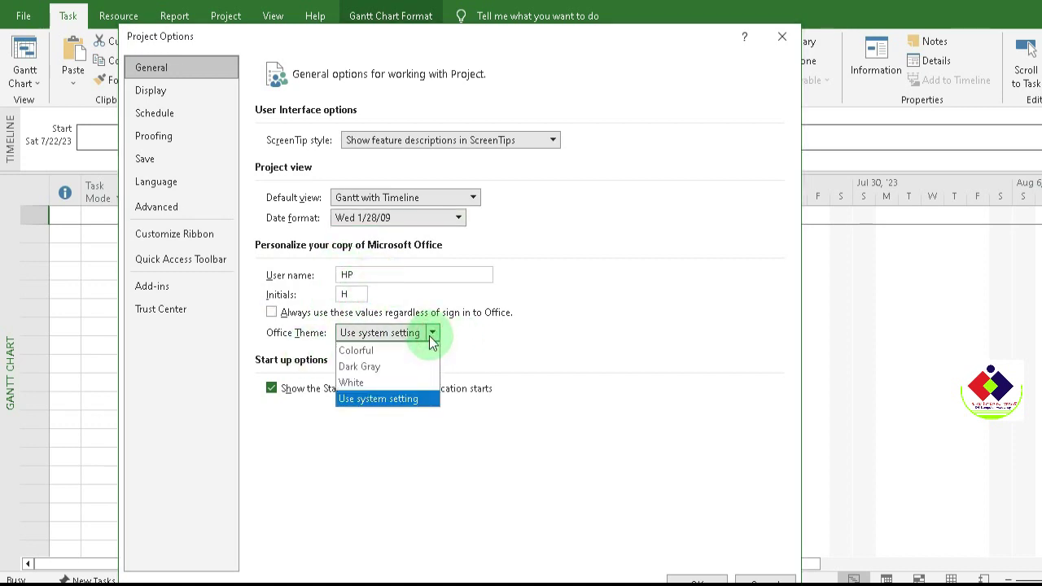
pyautogui.click(401, 399)
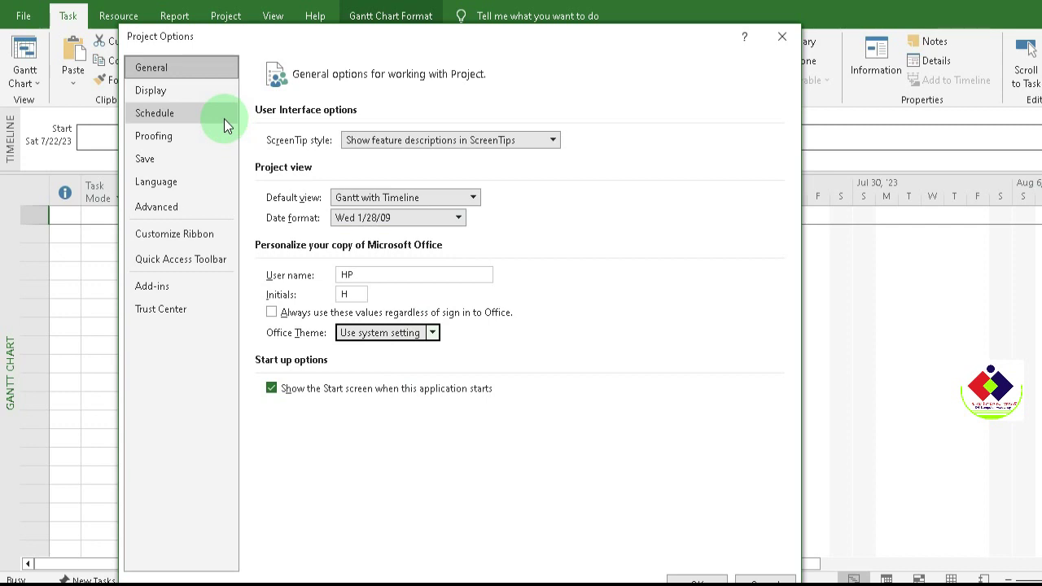
# In the display options, choose Gregorian Calendar as the calendar type and Project1 as the project for the currency options.
pyautogui.click(199, 91)
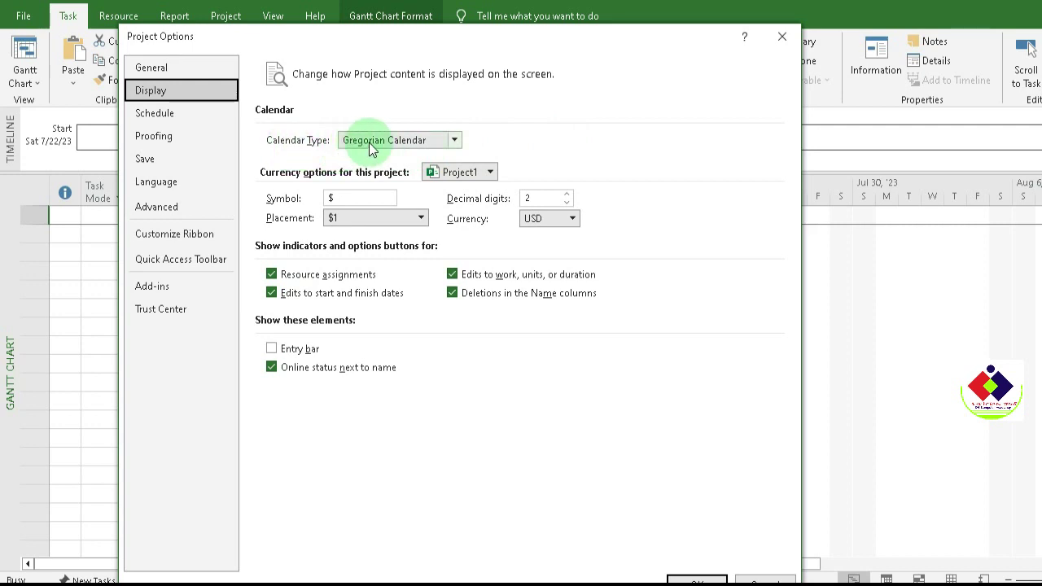
pyautogui.click(455, 140)
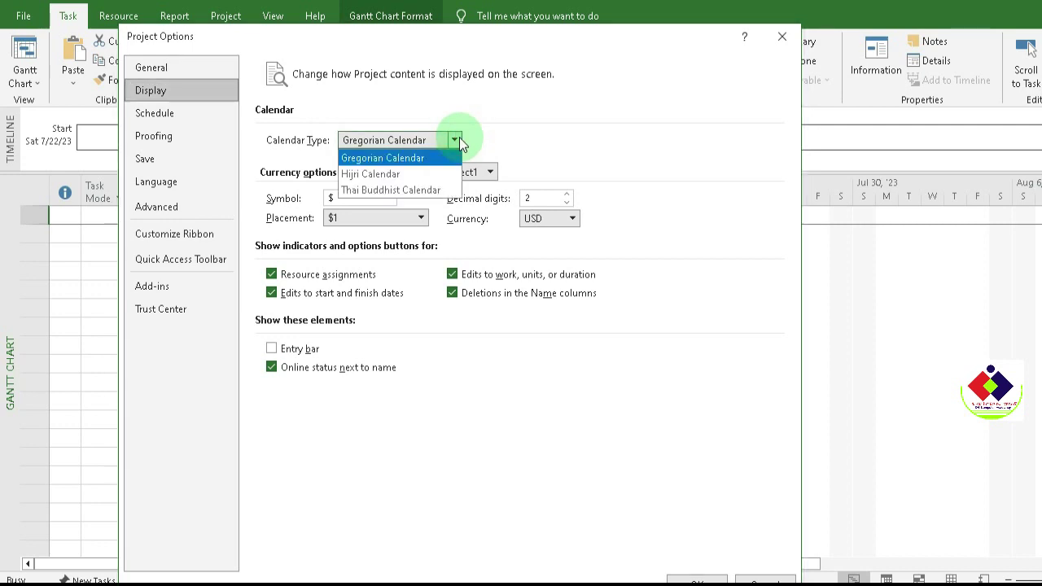
pyautogui.click(393, 160)
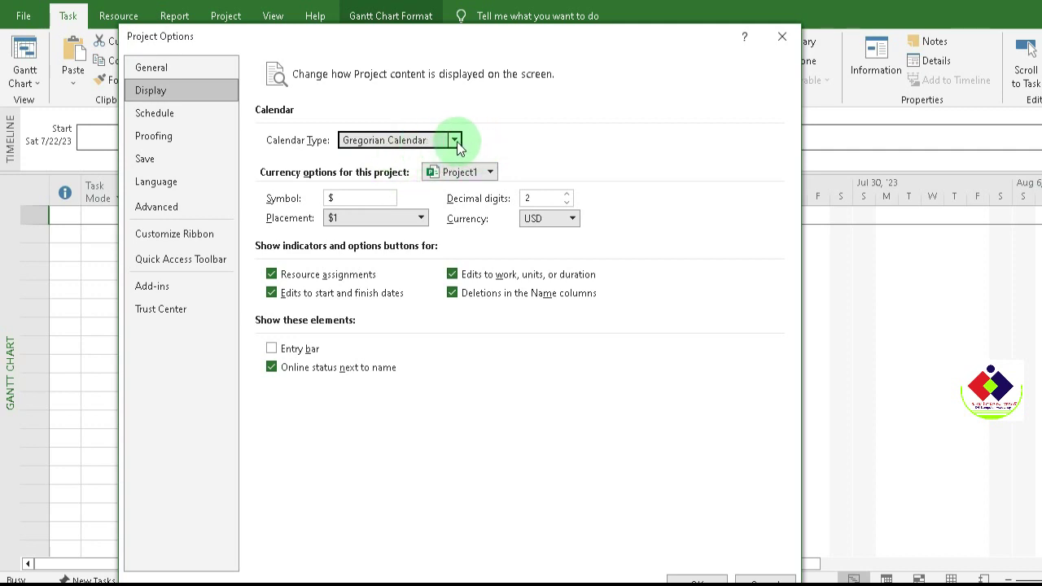
pyautogui.click(456, 140)
pyautogui.click(456, 140)
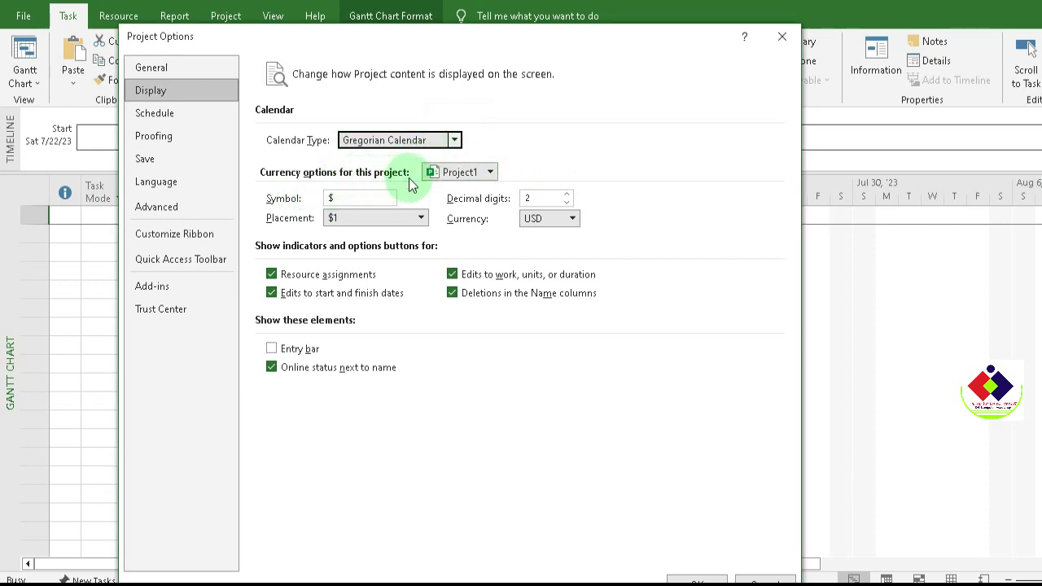
pyautogui.click(491, 171)
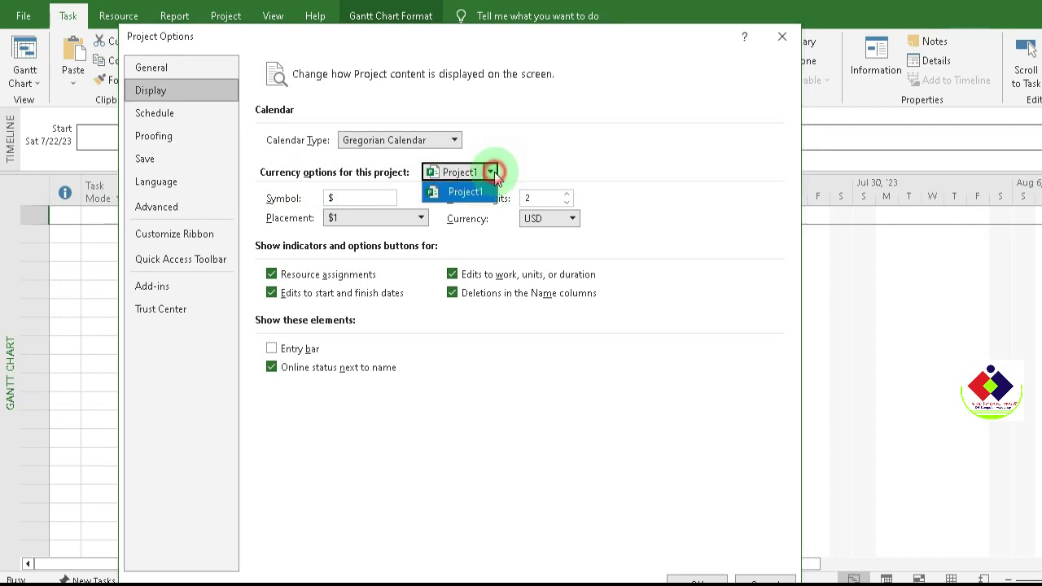
pyautogui.click(482, 176)
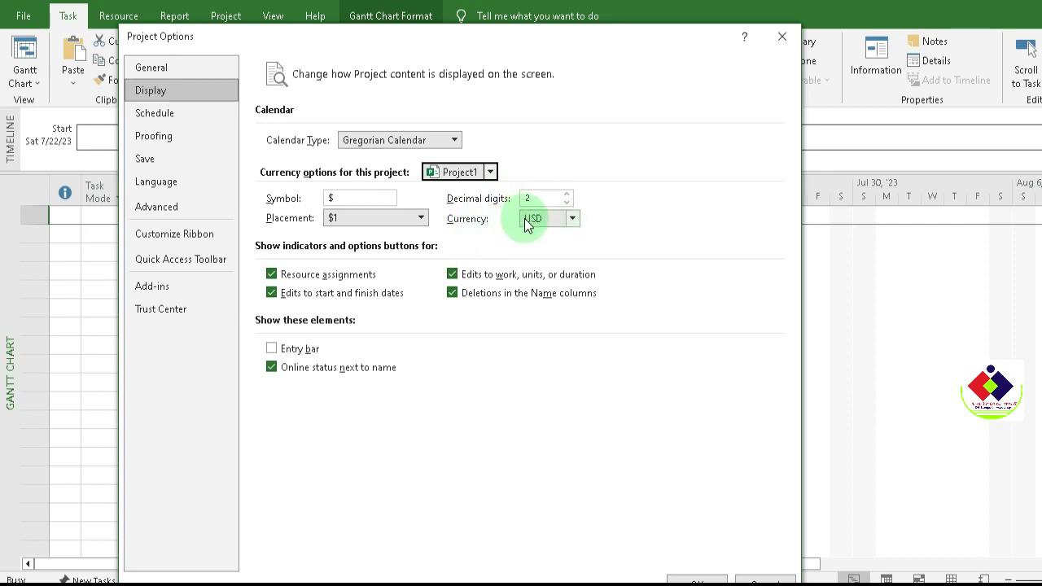
# Set the project's currency to ETB with the symbol placement Br1.
pyautogui.click(580, 219)
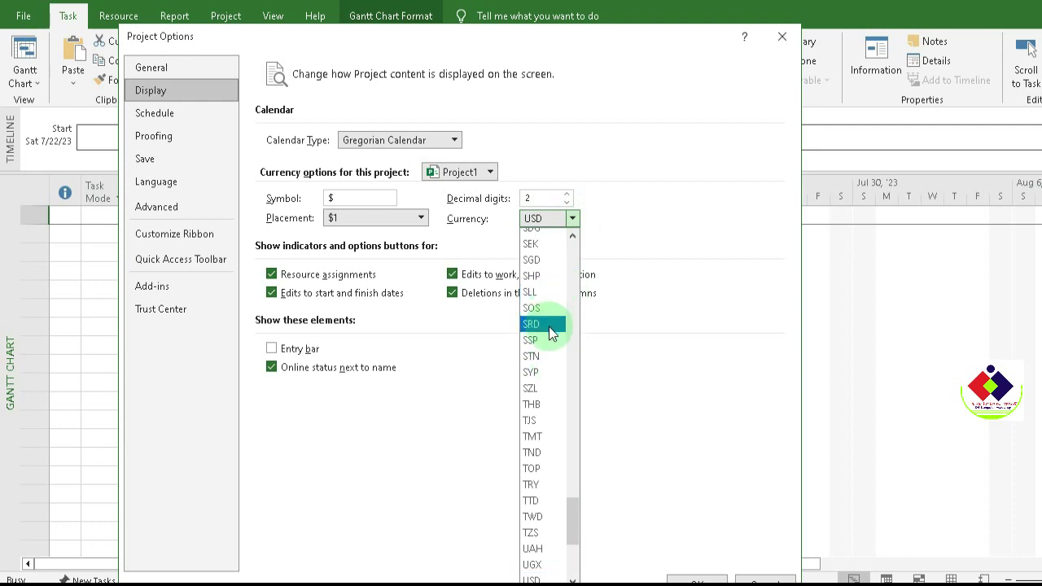
pyautogui.press('e')
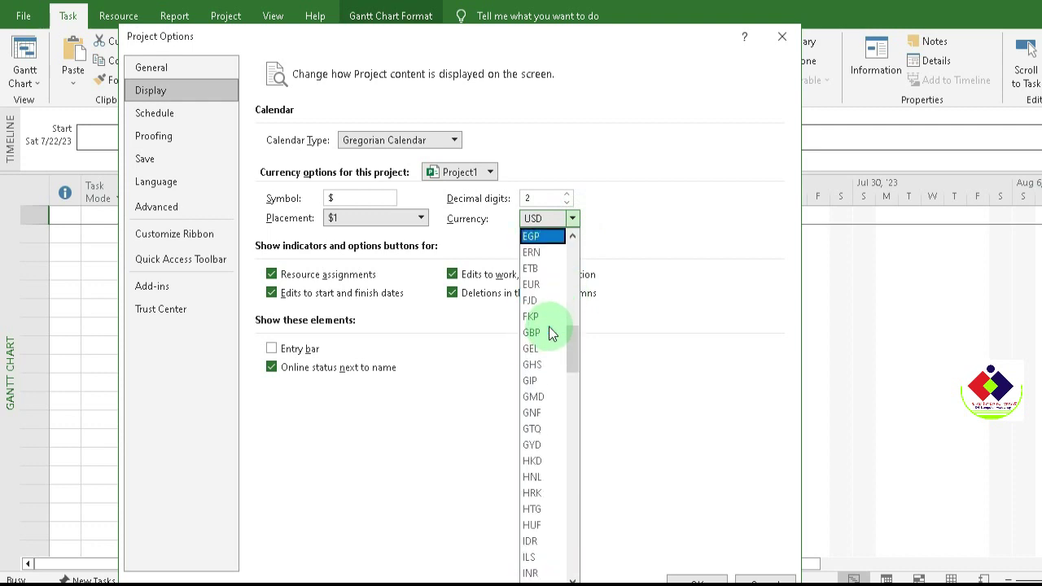
pyautogui.press('r')
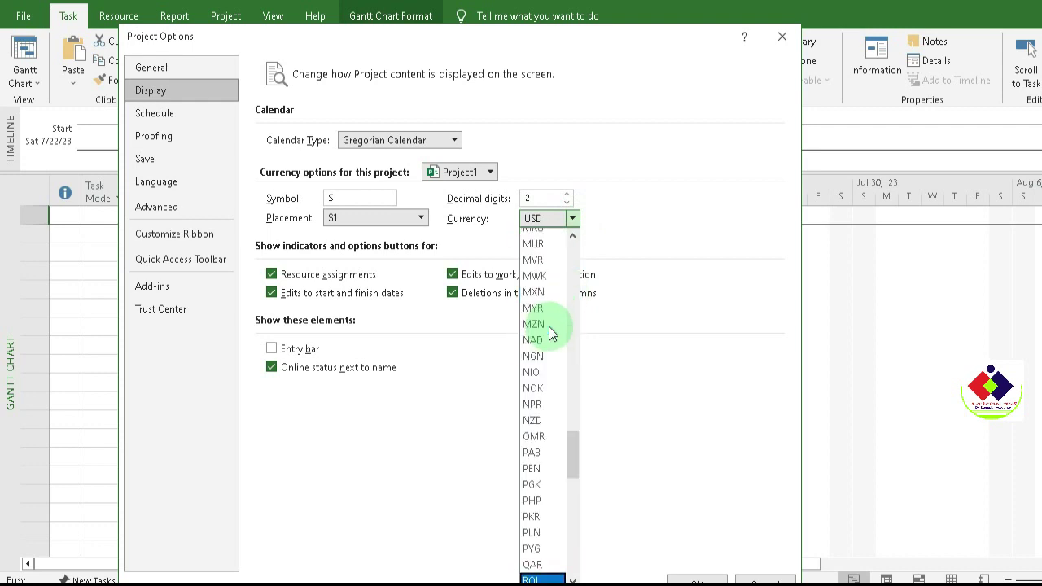
pyautogui.press('e')
pyautogui.press('t')
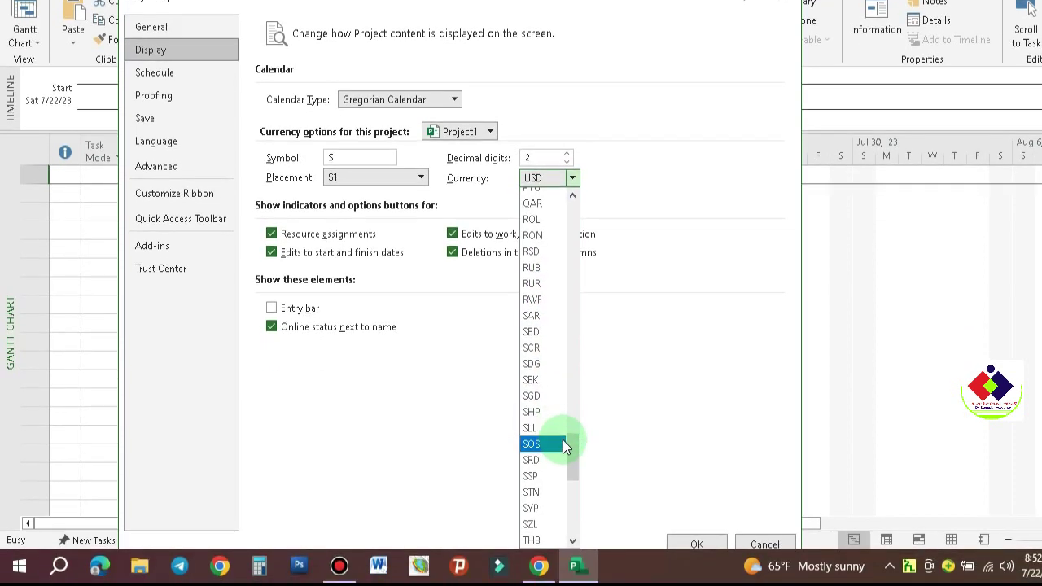
pyautogui.press('e')
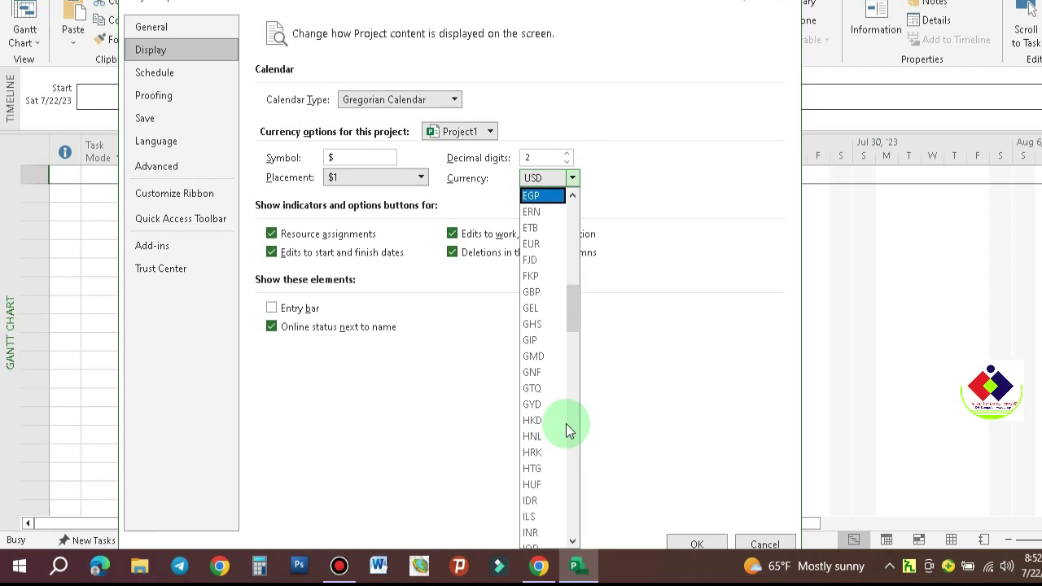
pyautogui.click(540, 228)
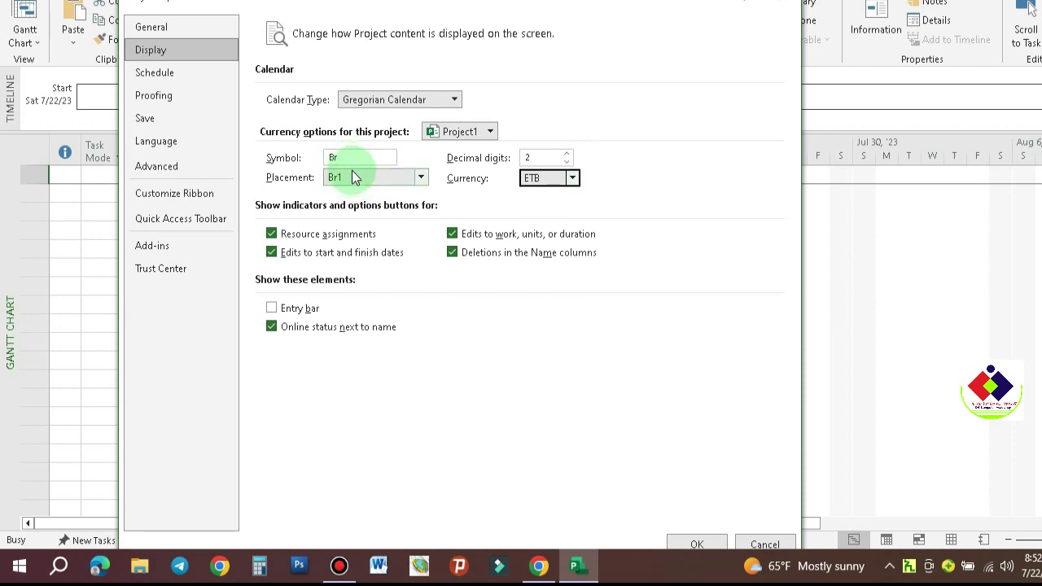
pyautogui.click(424, 178)
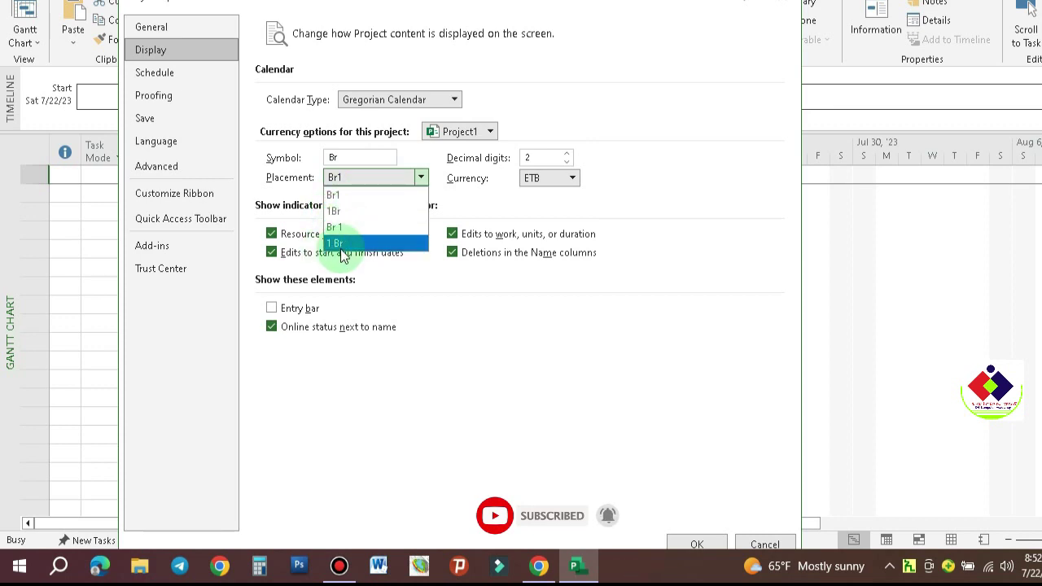
pyautogui.click(370, 195)
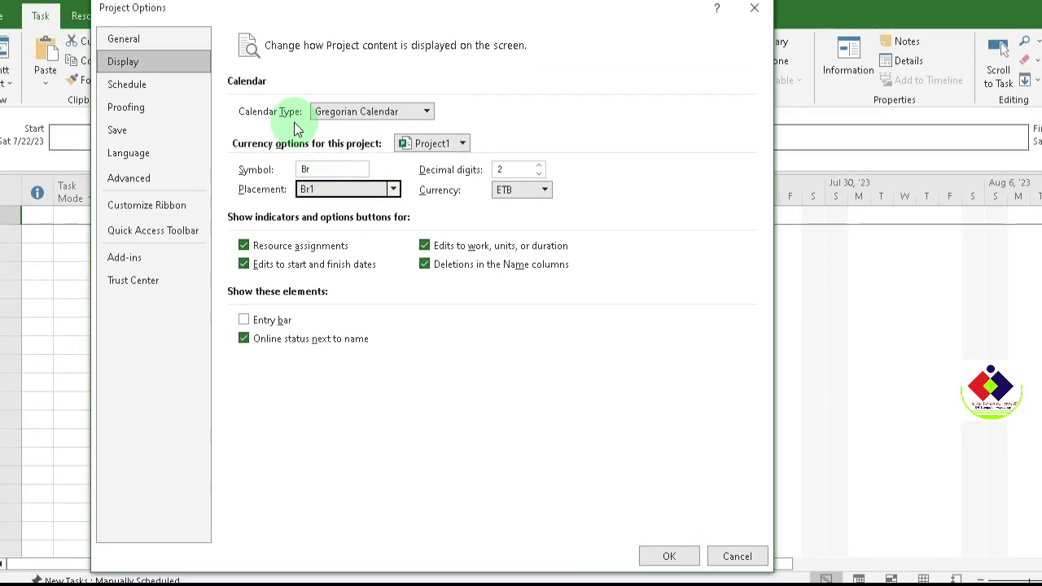
# In the schedule options, set the week to start on Monday and the fiscal year to start in January.
pyautogui.click(144, 83)
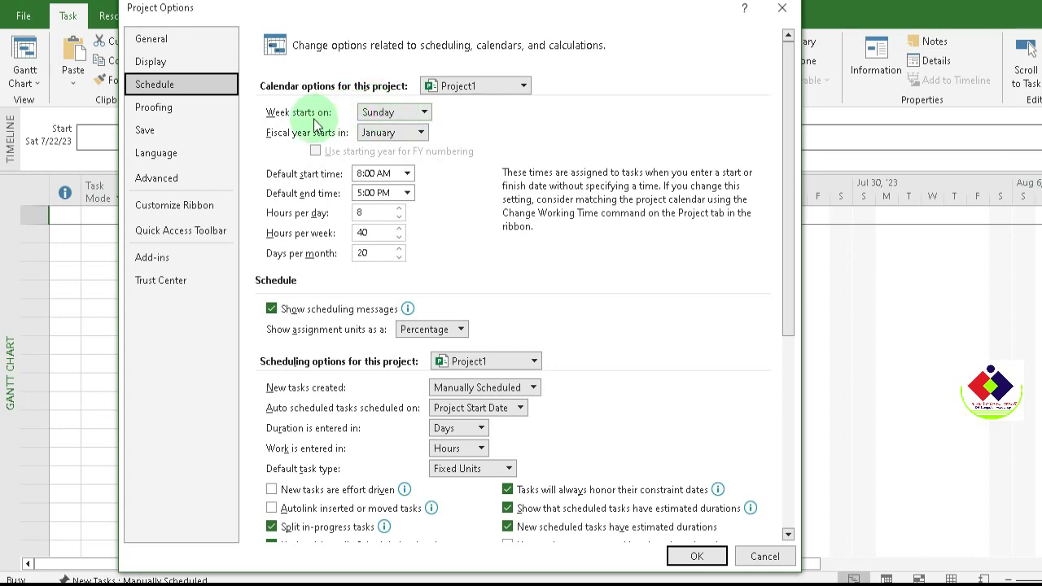
pyautogui.click(423, 113)
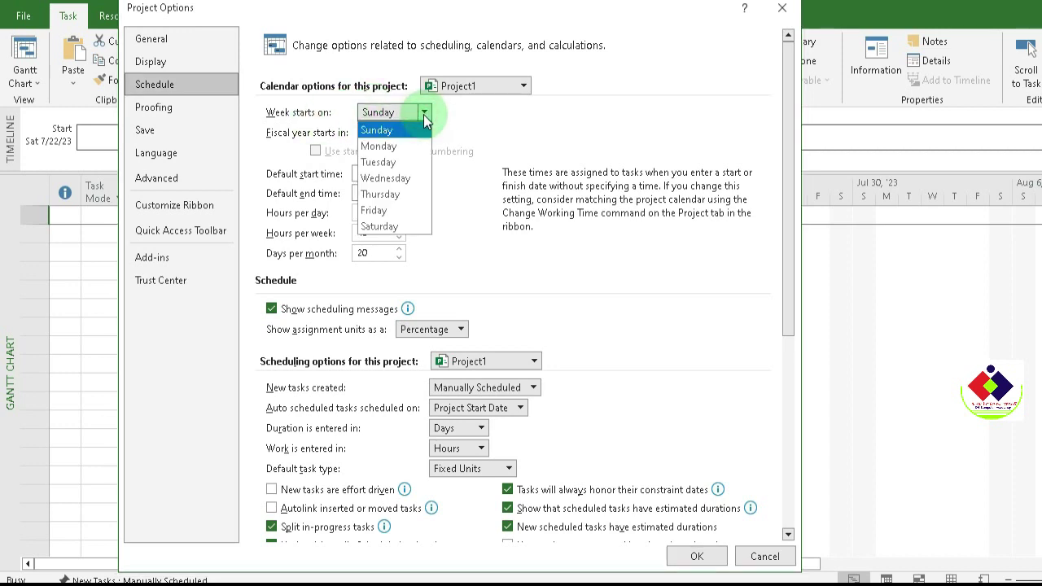
pyautogui.click(389, 147)
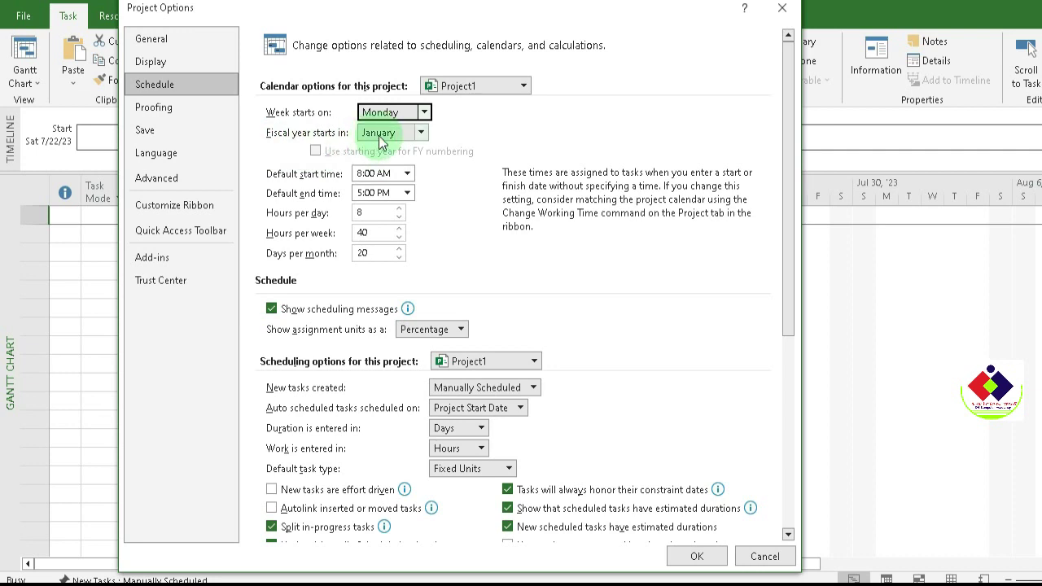
pyautogui.click(422, 135)
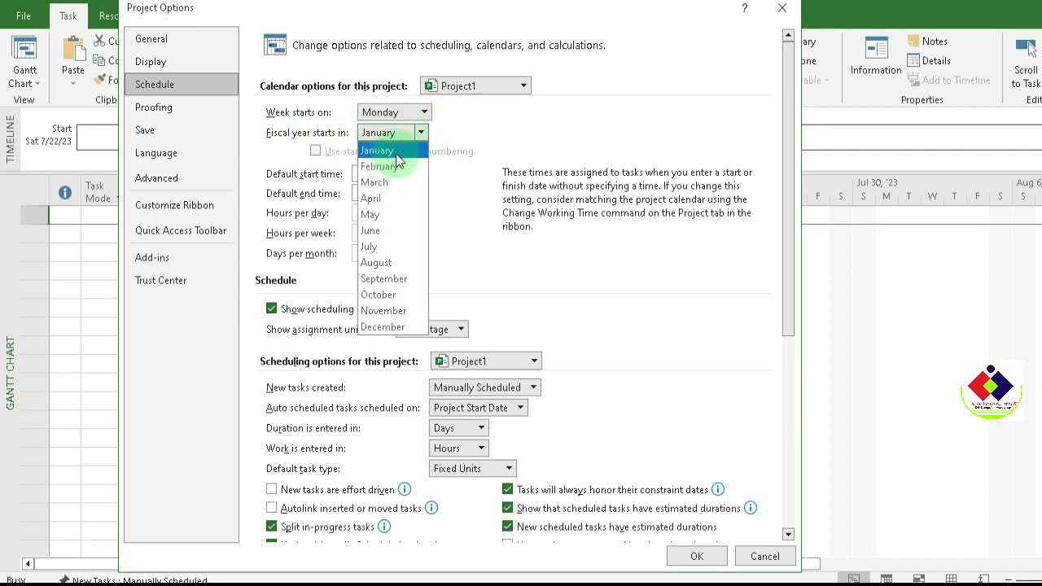
pyautogui.click(395, 155)
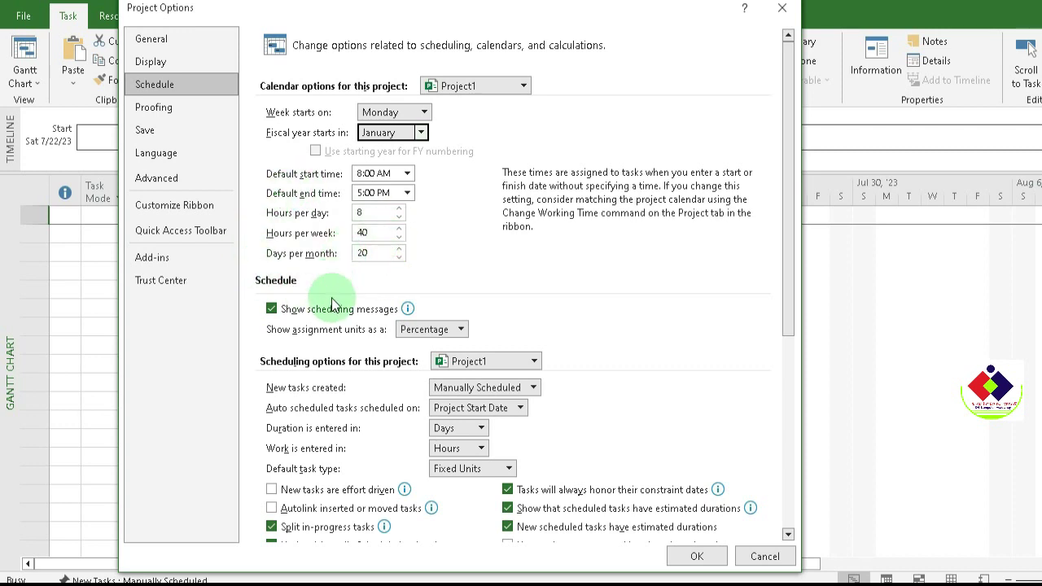
# Set the scheduling units to Percentage for assignments, Hours for work and Days for duration.
pyautogui.click(461, 330)
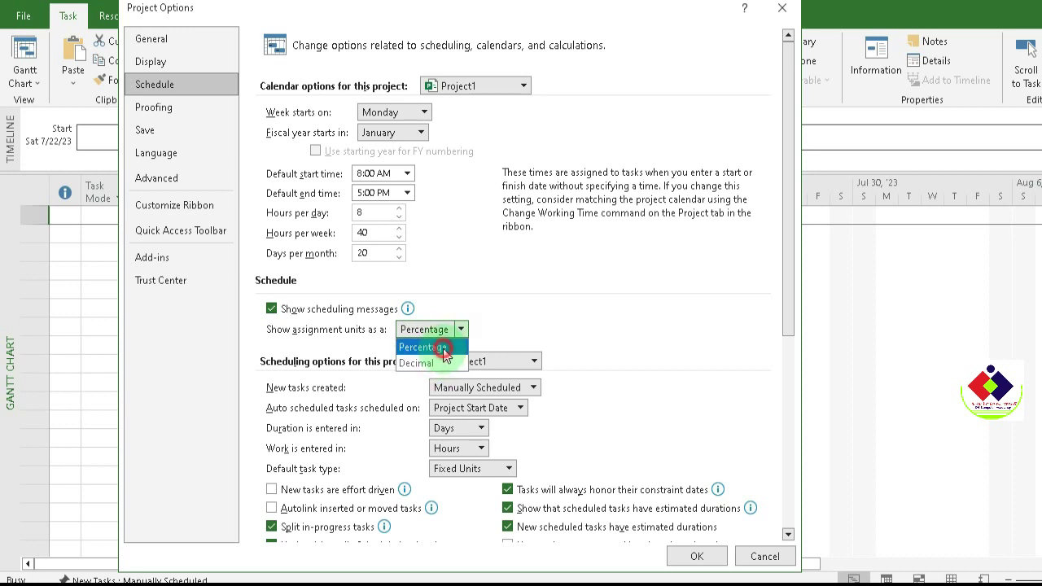
pyautogui.click(442, 349)
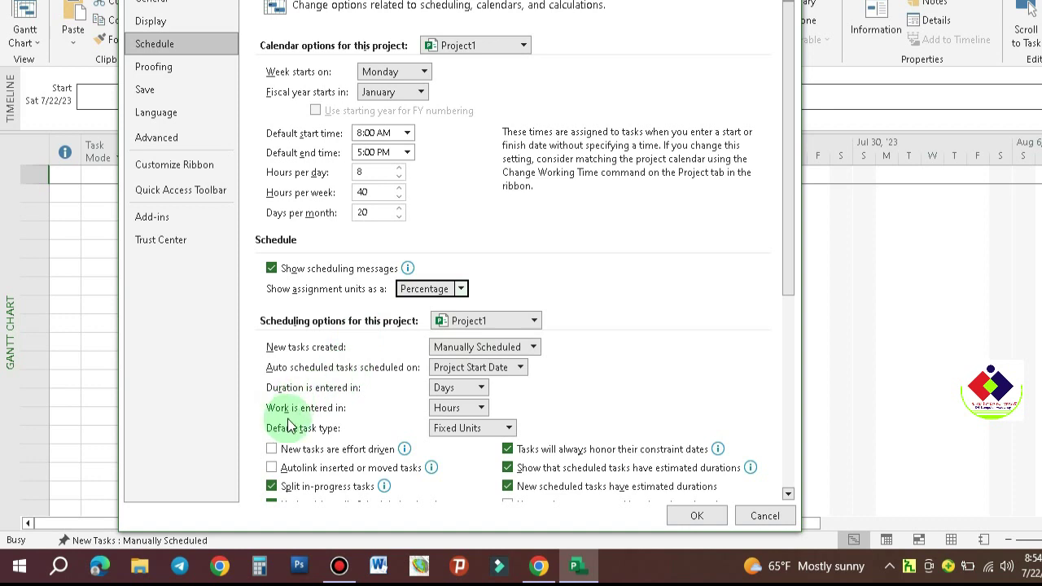
pyautogui.click(479, 409)
pyautogui.click(460, 403)
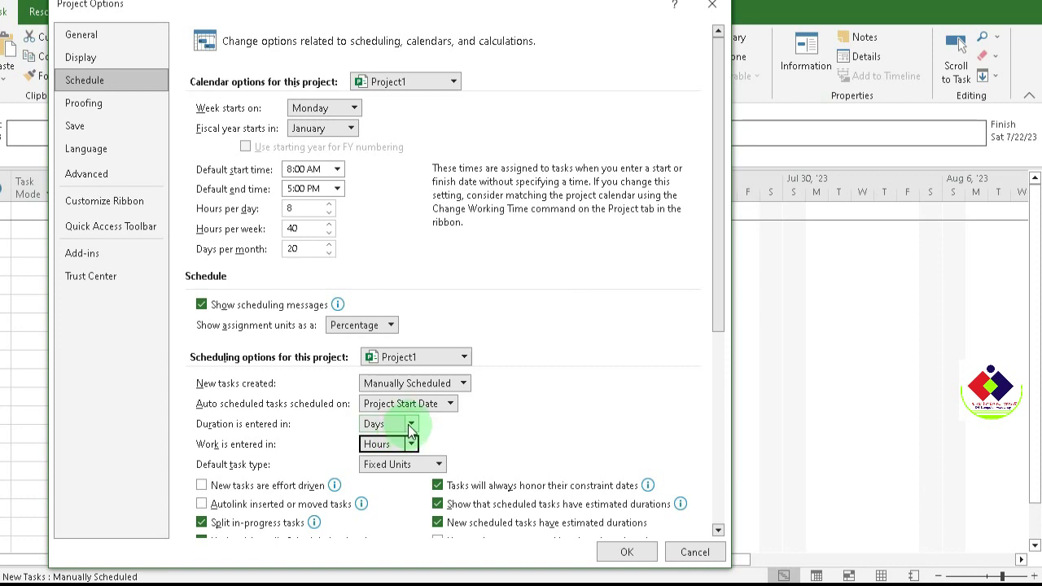
pyautogui.click(412, 424)
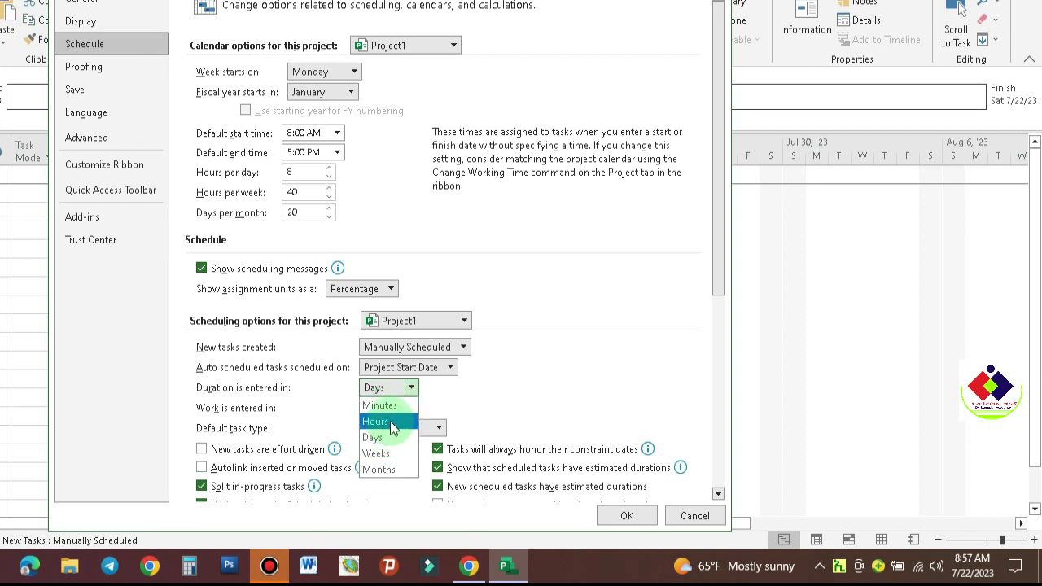
pyautogui.click(389, 437)
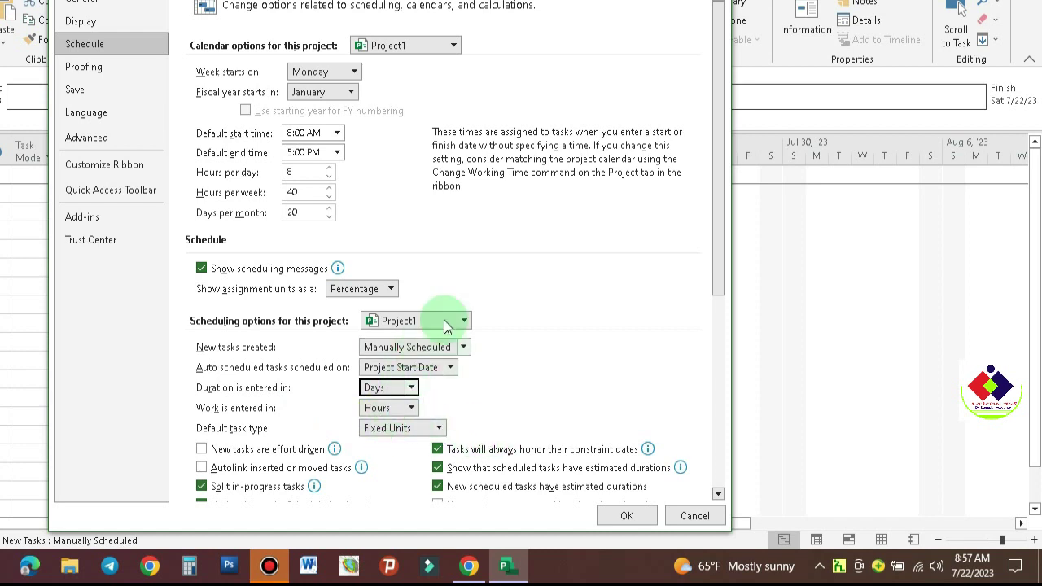
pyautogui.scroll(-5, 453, 265)
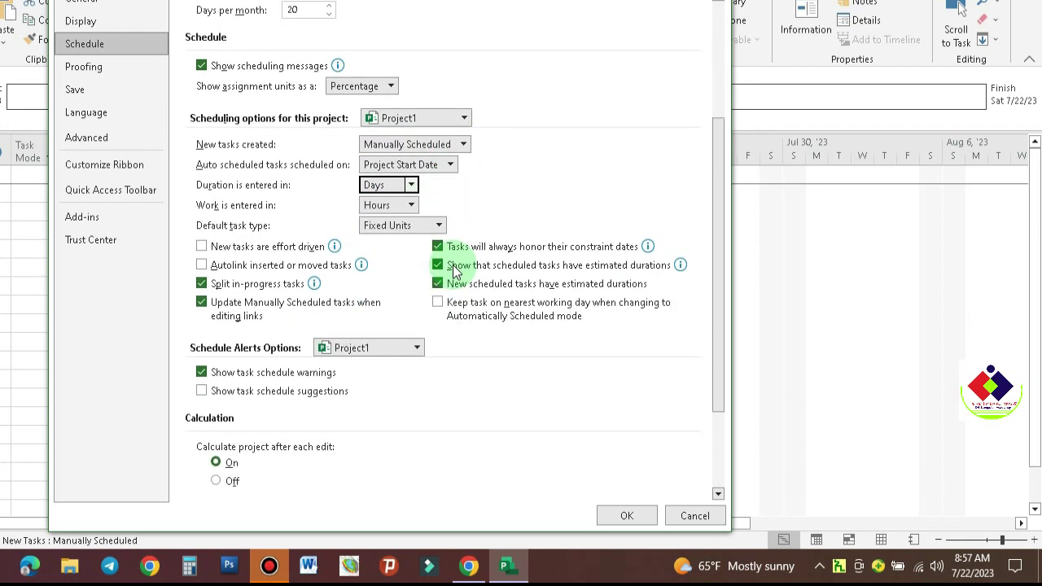
# Review the calculation options for Project1 and the choices for the default fixed cost accrual.
pyautogui.scroll(-3, 453, 269)
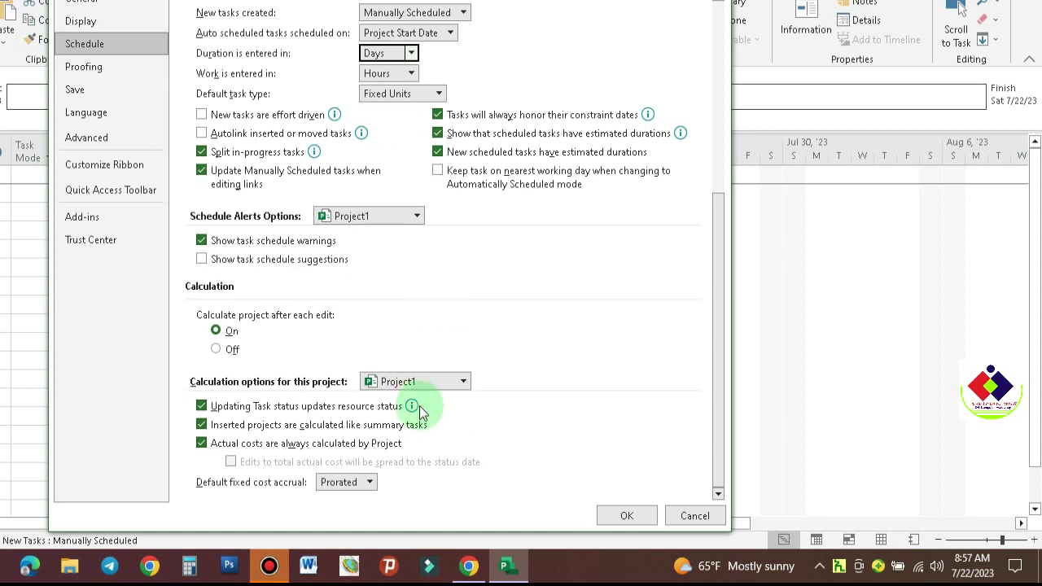
pyautogui.click(371, 482)
pyautogui.click(370, 482)
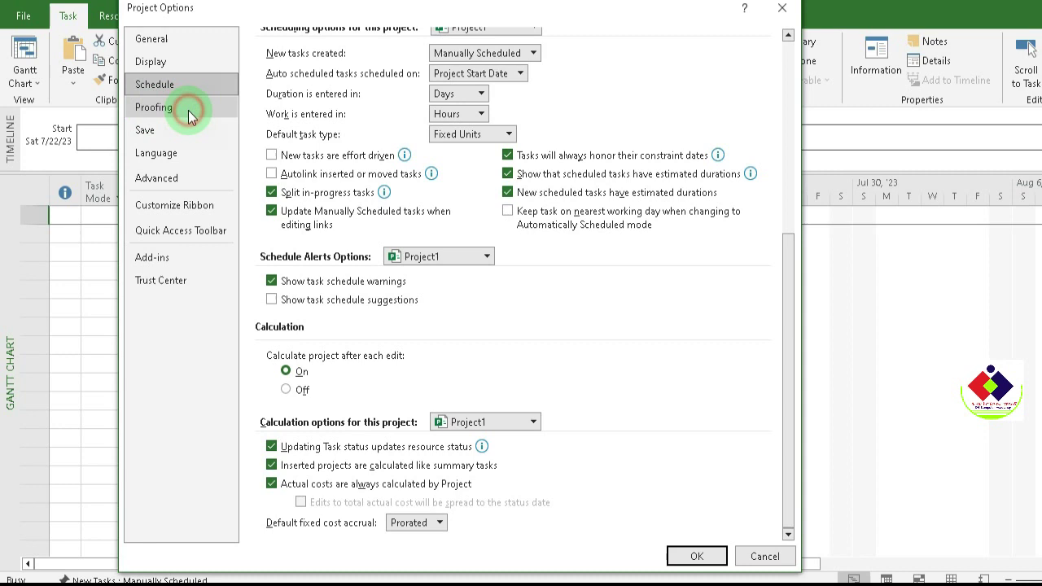
# Review the proofing options for AutoCorrect and spelling, and open the save options.
pyautogui.click(188, 80)
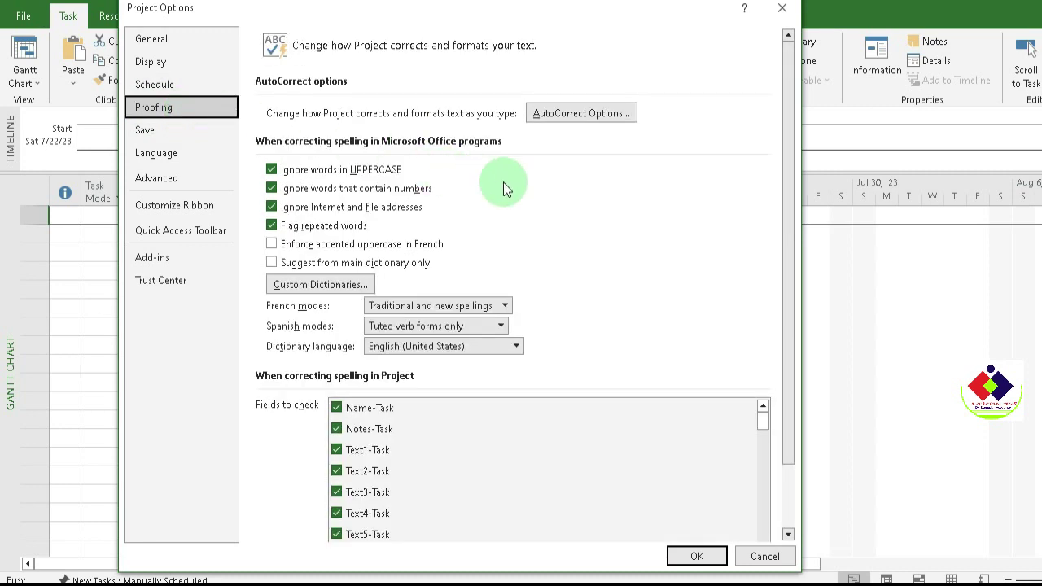
pyautogui.scroll(-3, 543, 185)
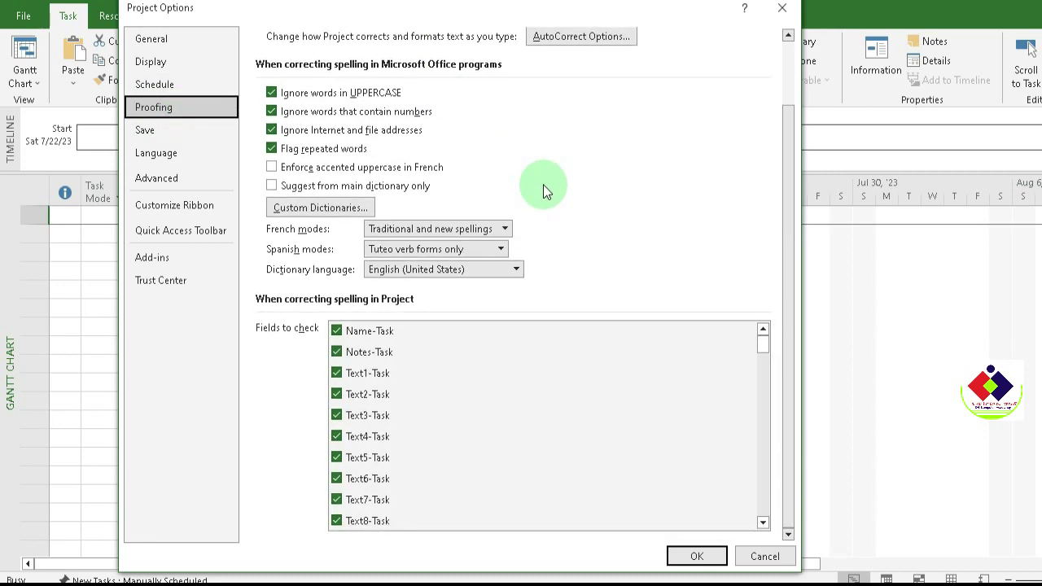
pyautogui.scroll(3, 542, 208)
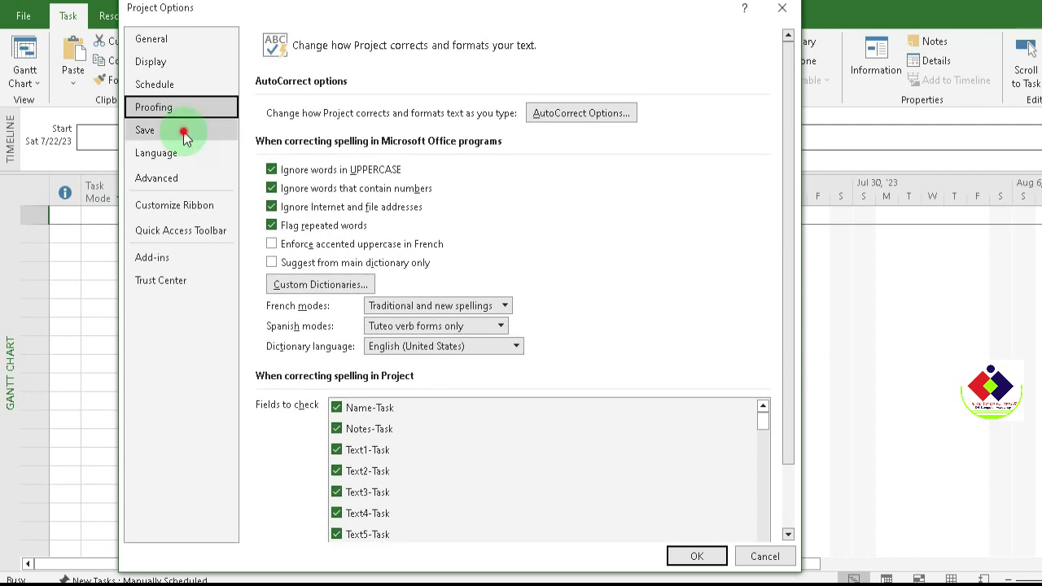
pyautogui.click(183, 131)
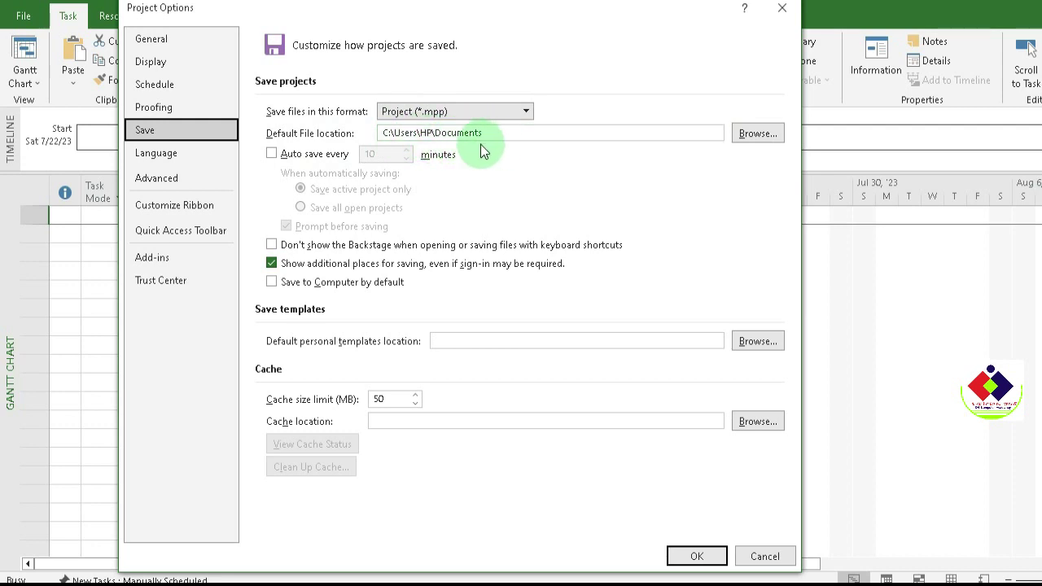
pyautogui.click(762, 136)
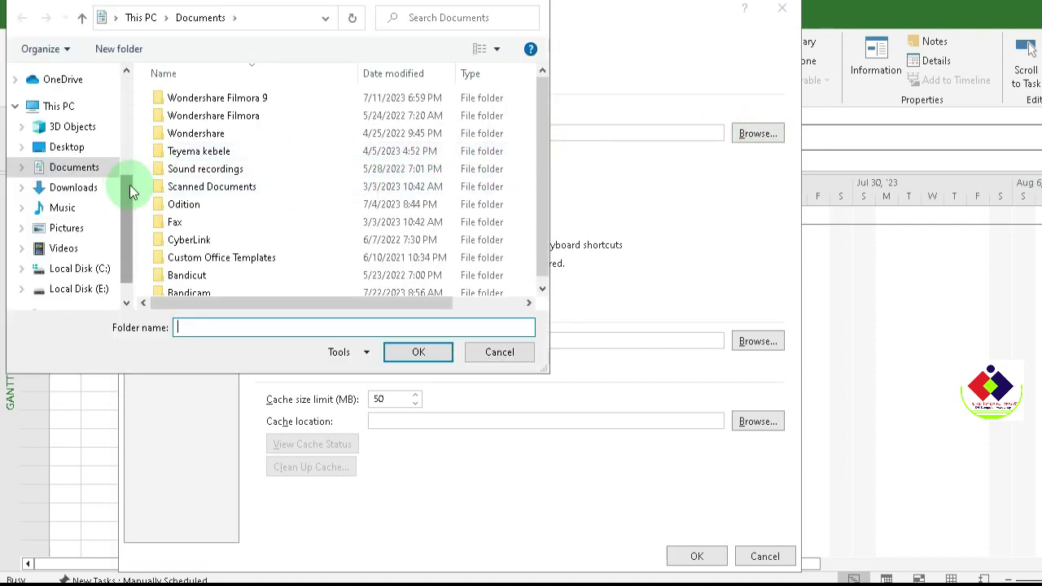
pyautogui.moveTo(130, 185); pyautogui.dragTo(130, 55)
pyautogui.click(59, 111)
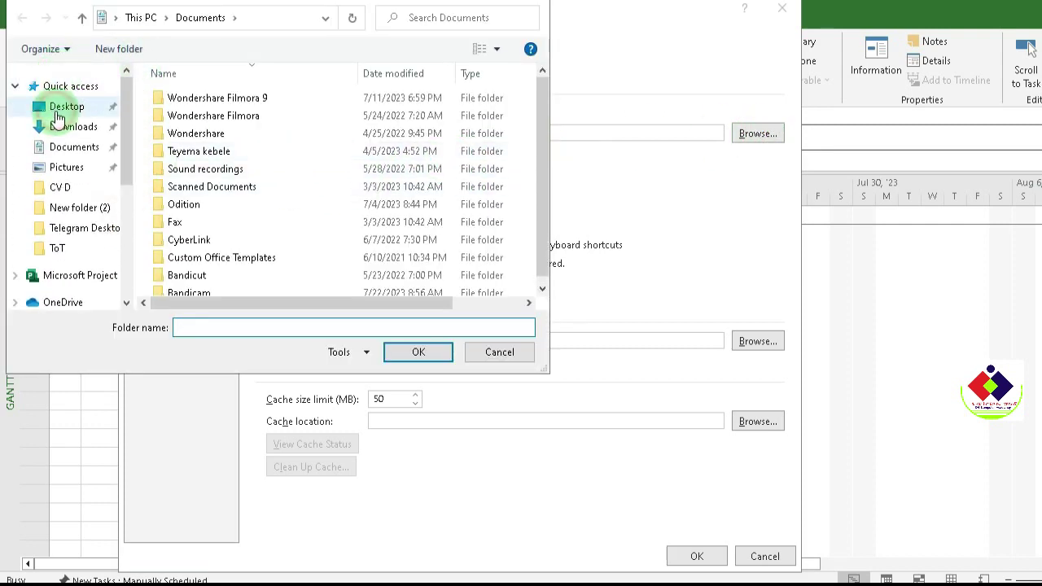
pyautogui.click(246, 327)
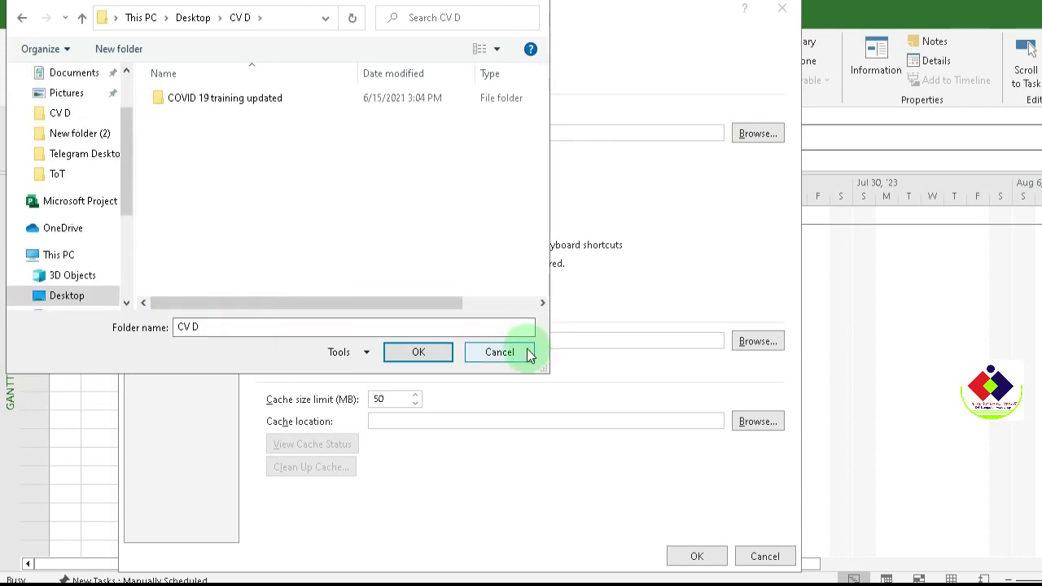
pyautogui.click(527, 351)
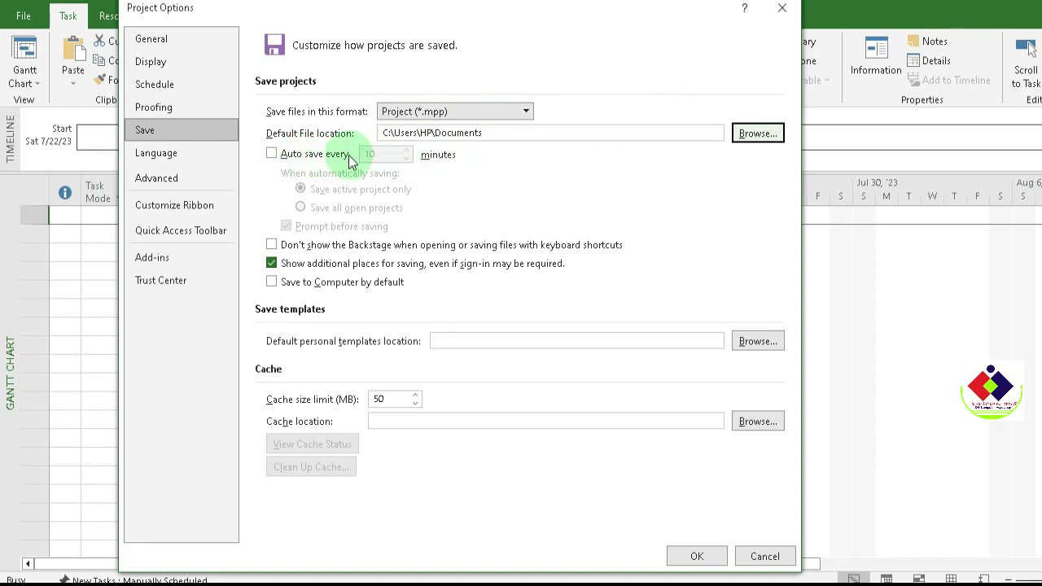
# In the save options, enable auto save and set its interval to 1 minute.
pyautogui.click(271, 154)
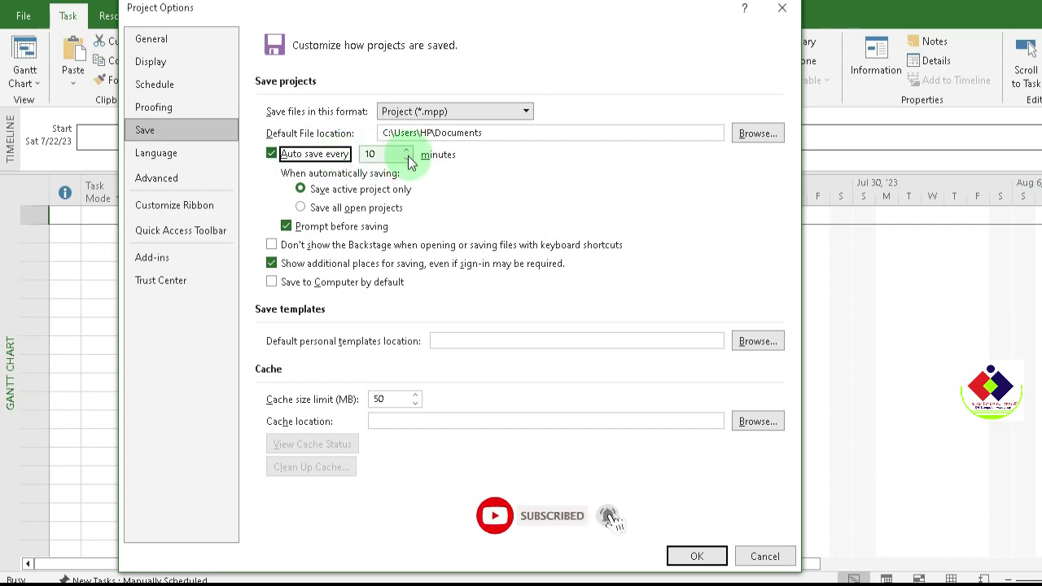
pyautogui.click(408, 157)
pyautogui.click(408, 157)
pyautogui.click(408, 157)
pyautogui.click(408, 157)
pyautogui.click(408, 157)
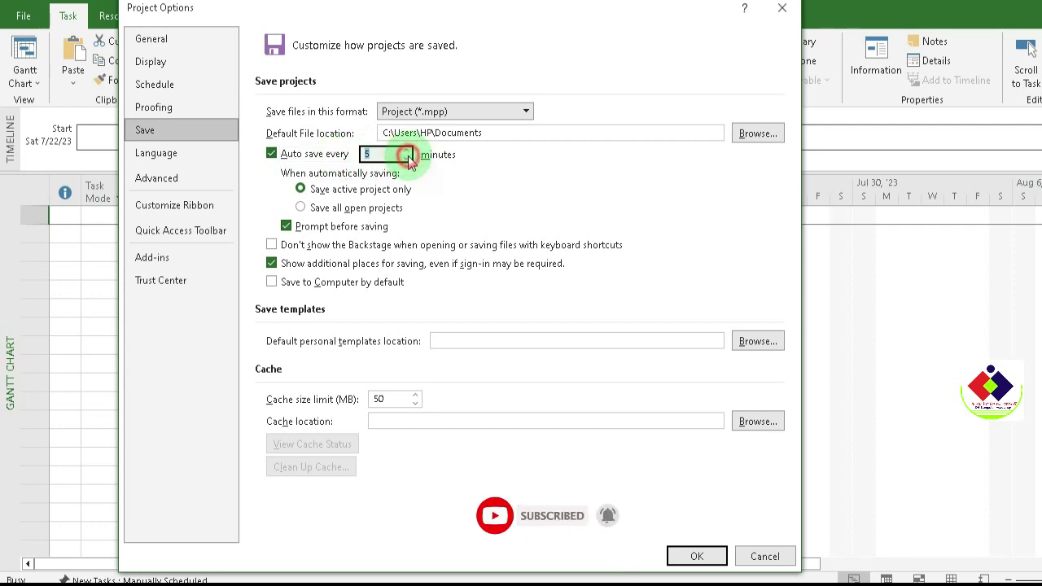
pyautogui.click(408, 158)
pyautogui.click(407, 157)
pyautogui.click(408, 157)
pyautogui.click(408, 157)
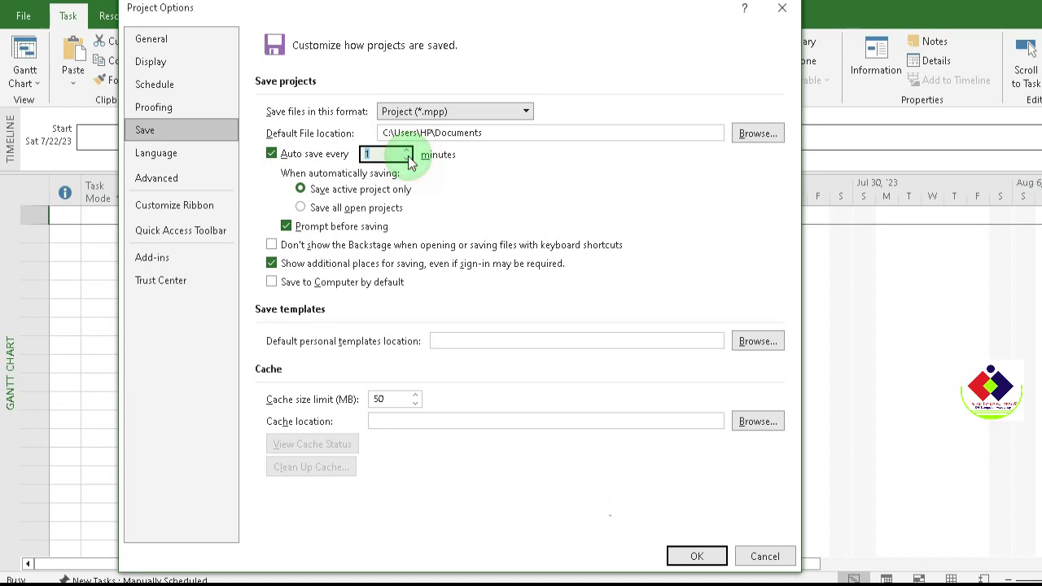
pyautogui.click(391, 155)
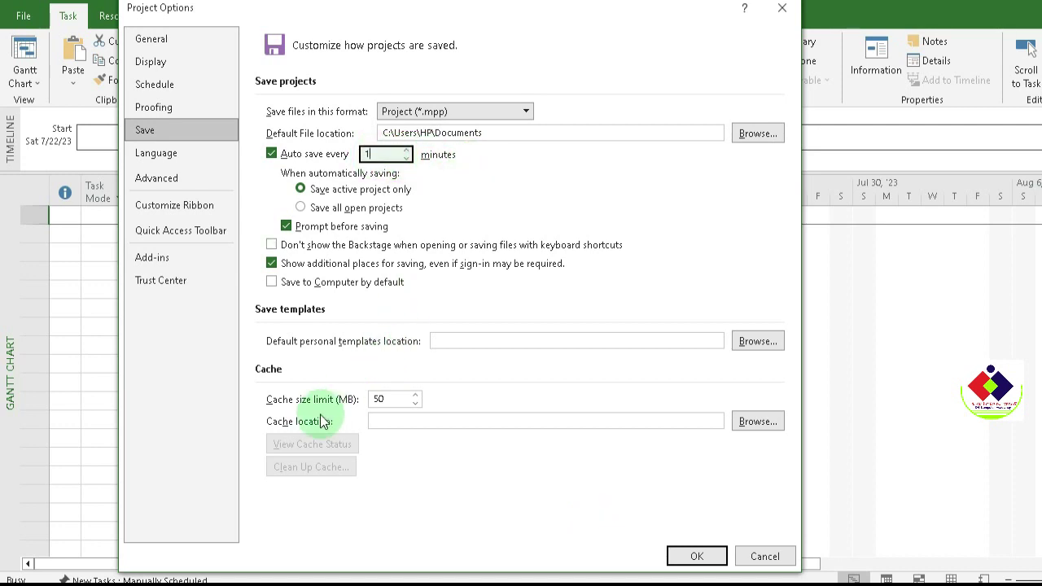
# Try raising and lowering the cache size limit, ending at 50 MB.
pyautogui.click(384, 400)
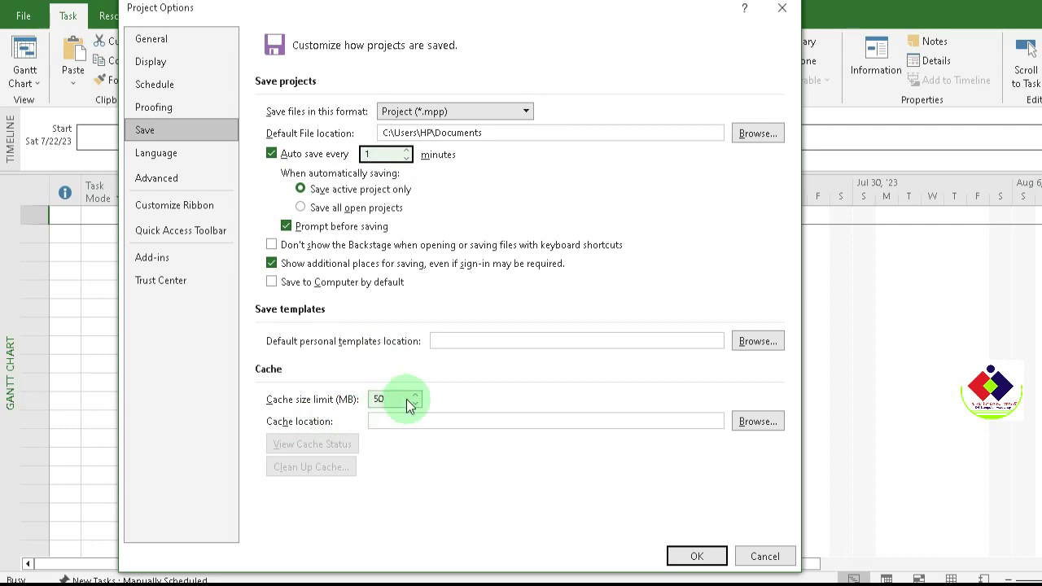
pyautogui.click(413, 402)
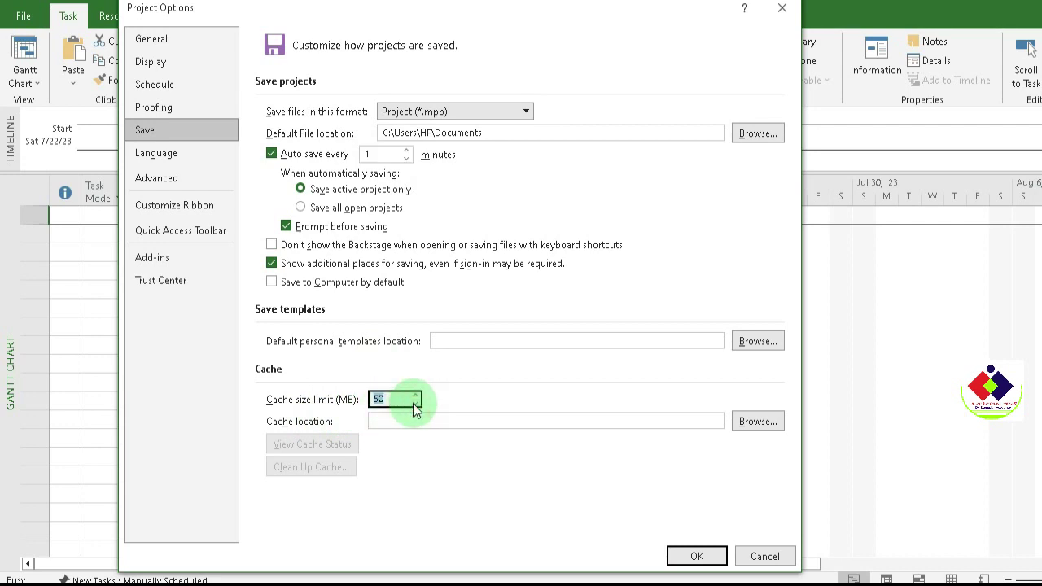
pyautogui.click(416, 395)
pyautogui.click(416, 402)
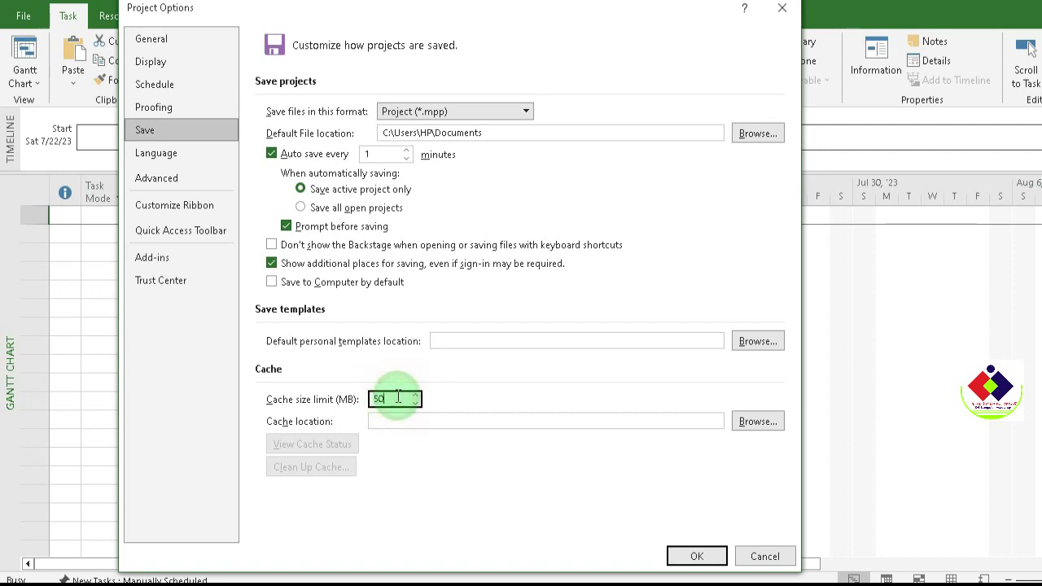
pyautogui.click(397, 400)
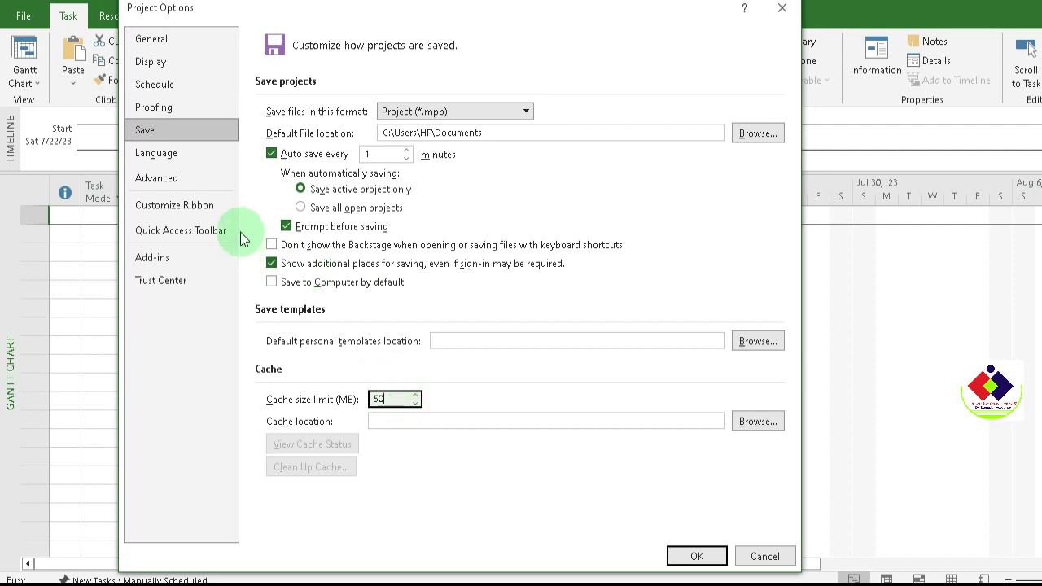
# Review the language preferences, and set the undo levels to 40 in the advanced options.
pyautogui.click(203, 166)
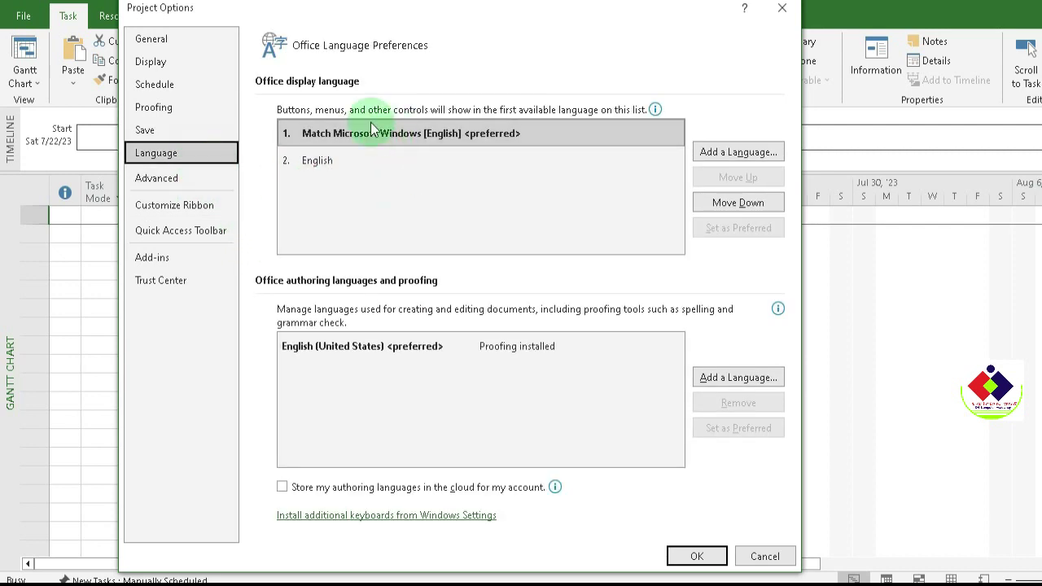
pyautogui.click(173, 186)
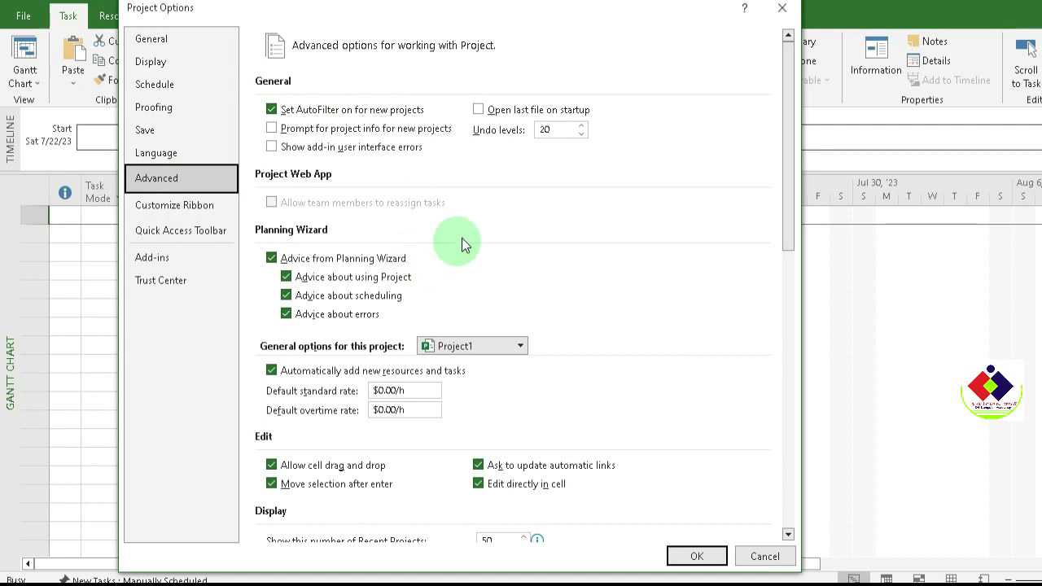
pyautogui.click(581, 125)
pyautogui.click(582, 126)
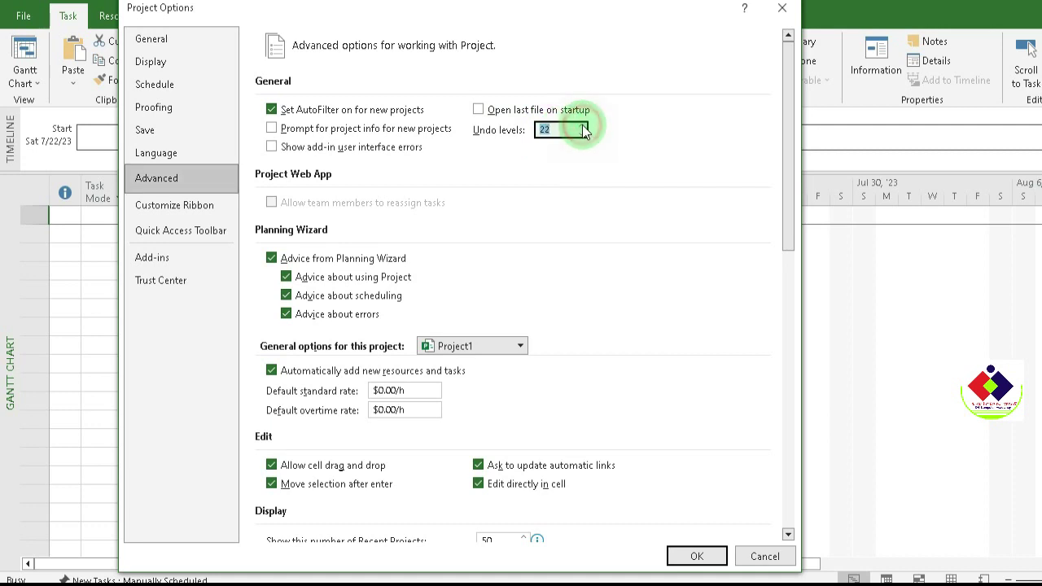
pyautogui.click(581, 125)
pyautogui.click(581, 126)
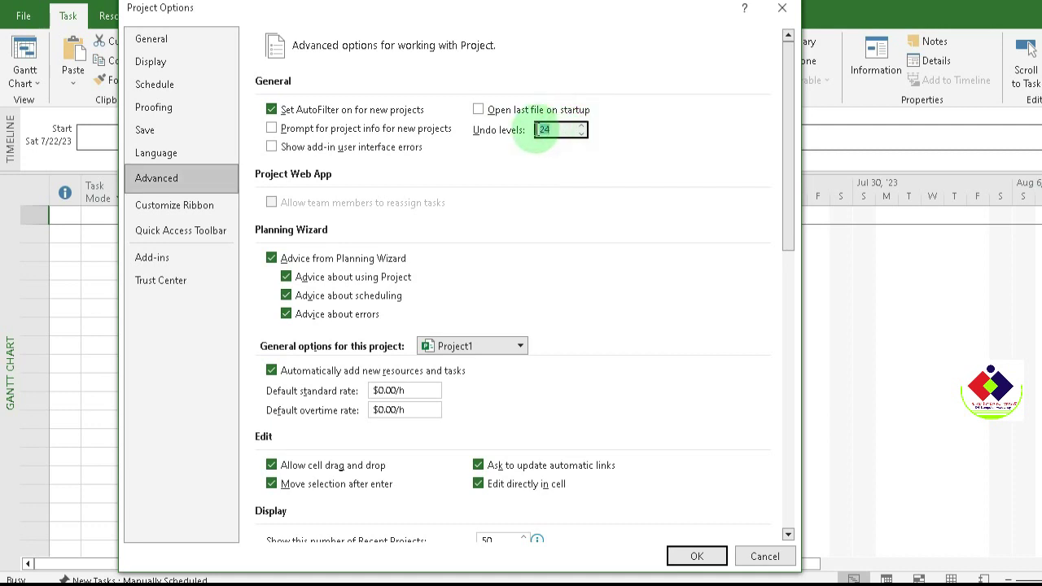
pyautogui.write('40')
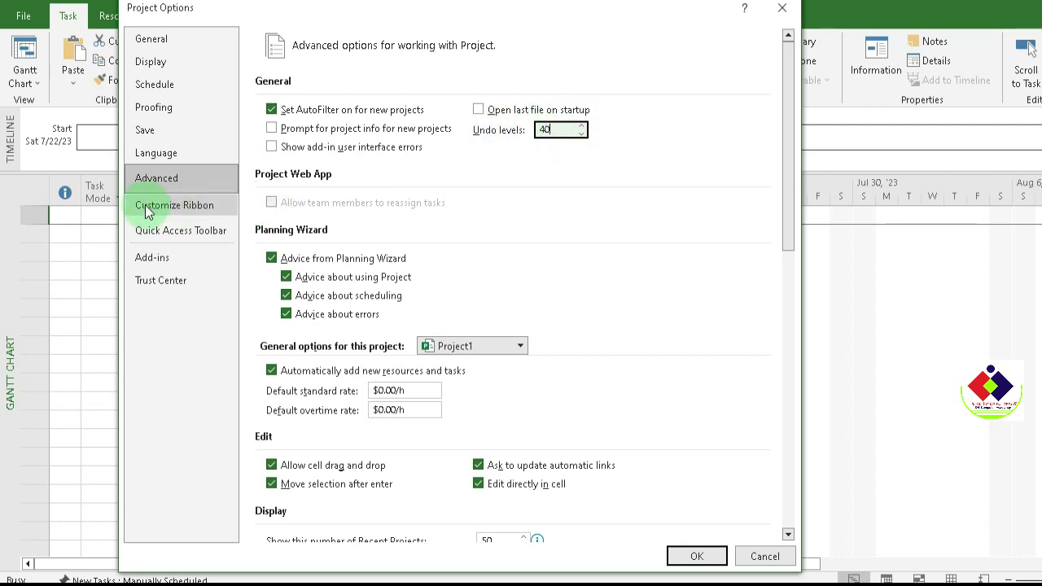
# Review the ribbon, Quick Access Toolbar and general options, and apply the project options.
pyautogui.click(192, 203)
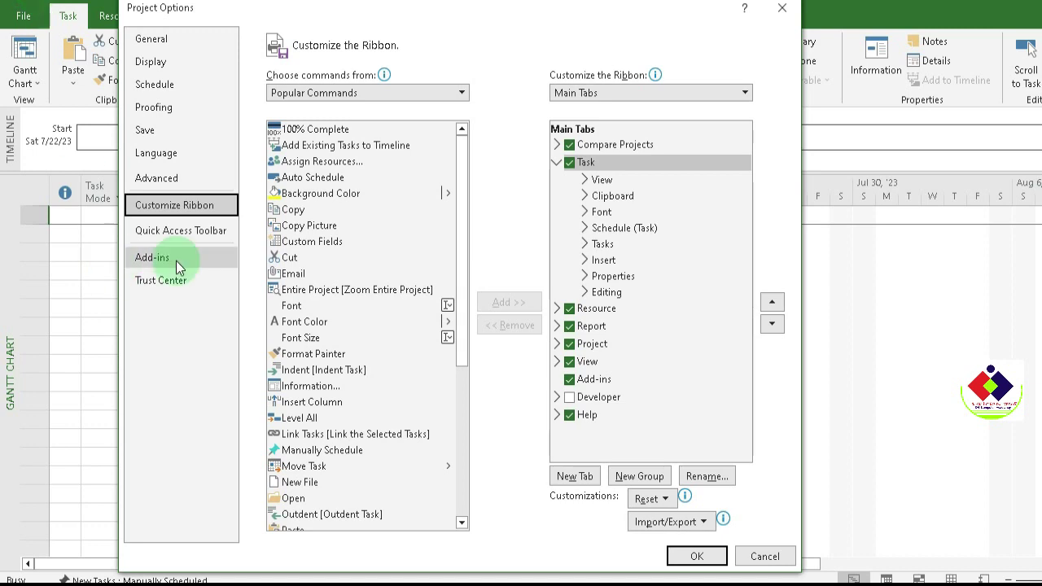
pyautogui.click(214, 233)
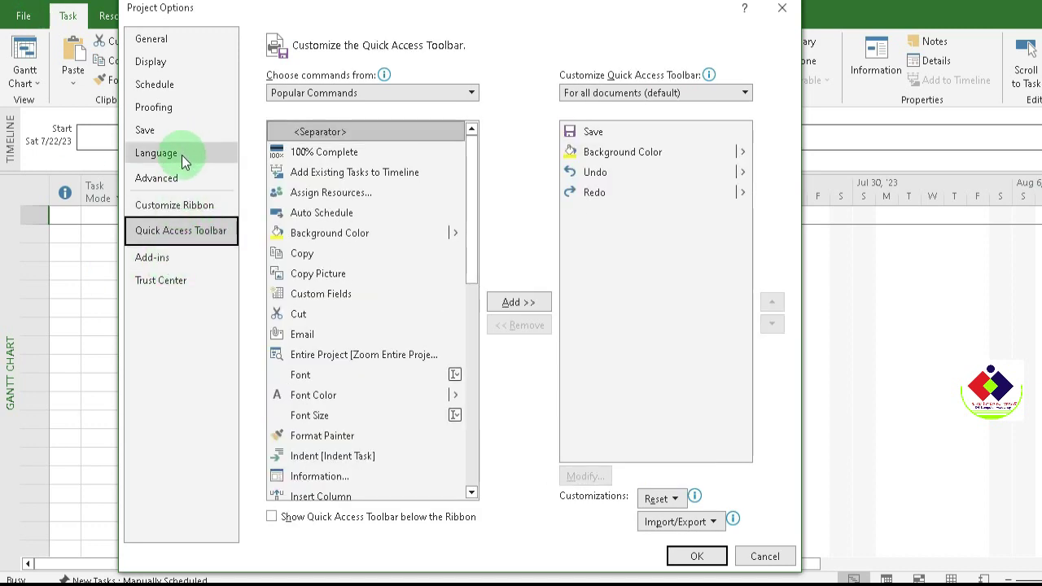
pyautogui.click(210, 42)
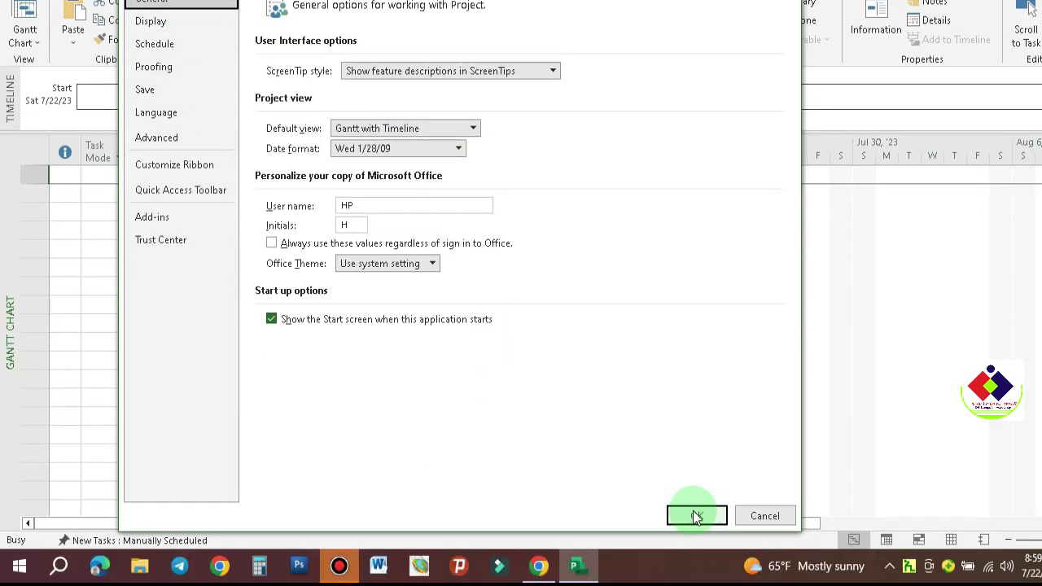
pyautogui.click(696, 516)
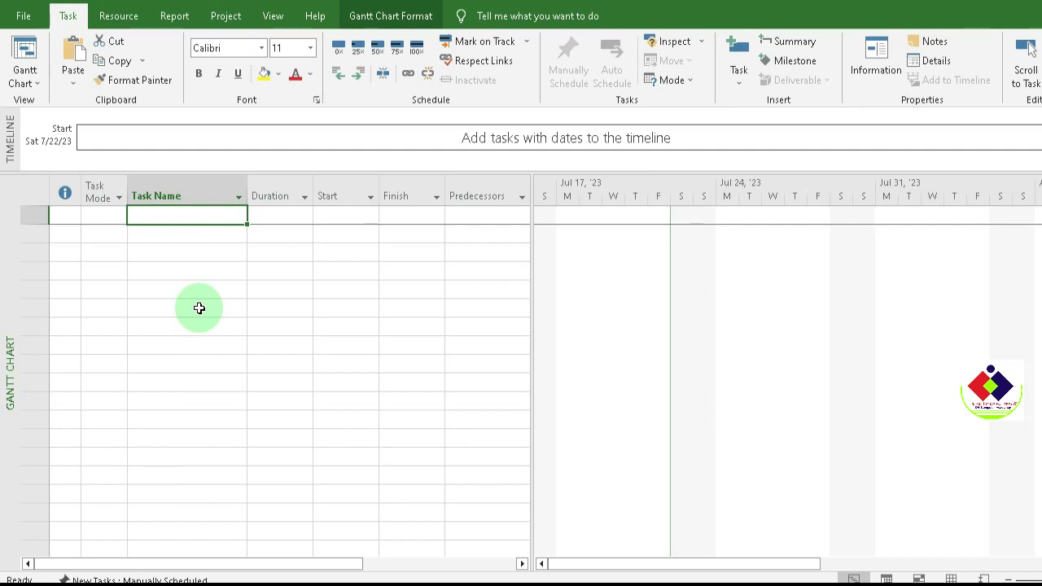
# Enter ገንዘብ መሰብሰብ as the name of the first task in the Gantt Chart table.
pyautogui.write('Wri')
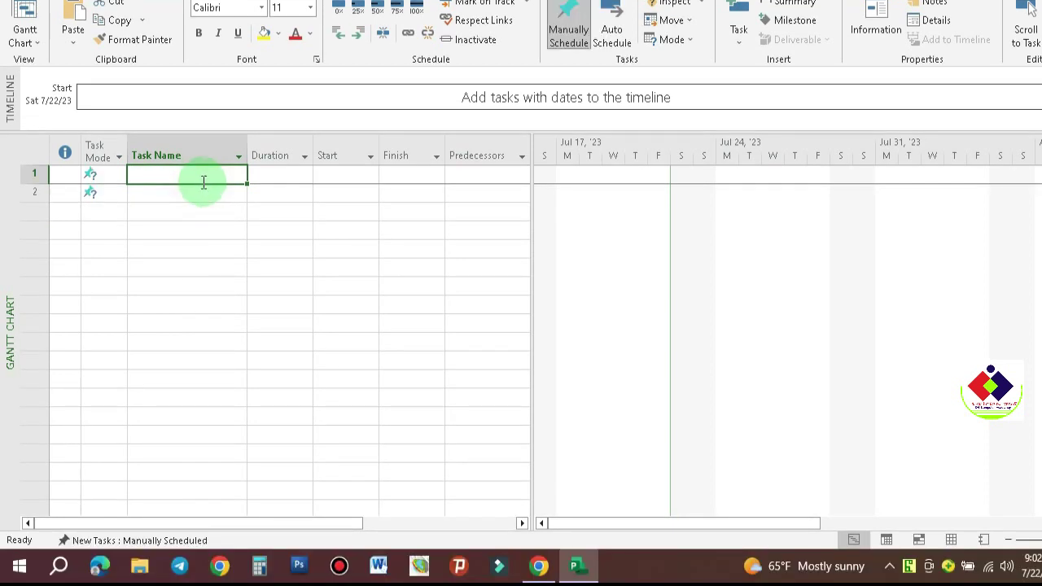
pyautogui.write('ထ')
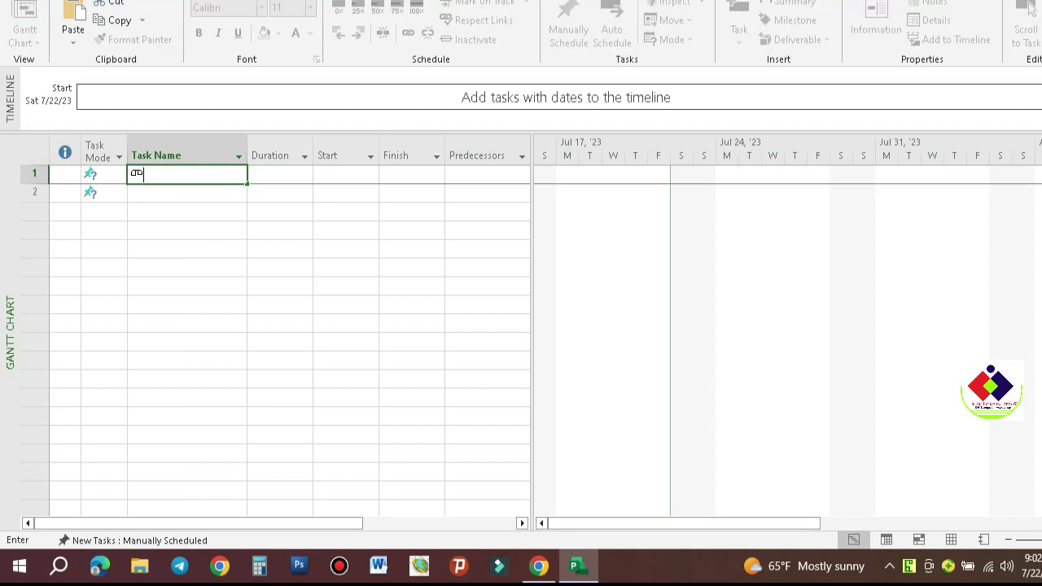
pyautogui.press('BackSpace')
pyautogui.write('7')
pyautogui.write('ንዘ')
pyautogui.write('ብ መሰብሰብ')
pyautogui.press('Return')
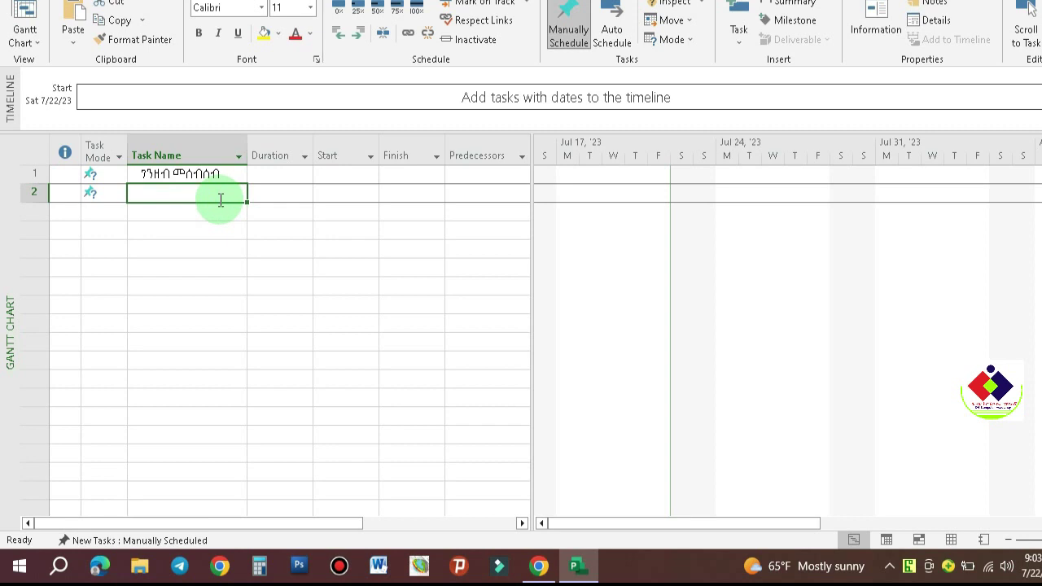
# Enter መ መ as the name of the second task.
pyautogui.write('መ')
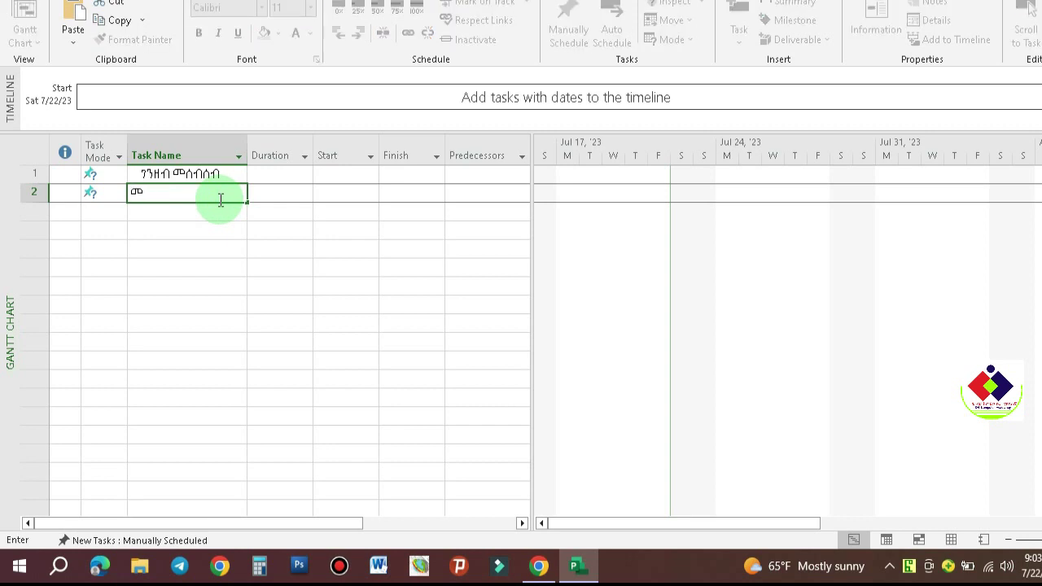
pyautogui.write(' መ')
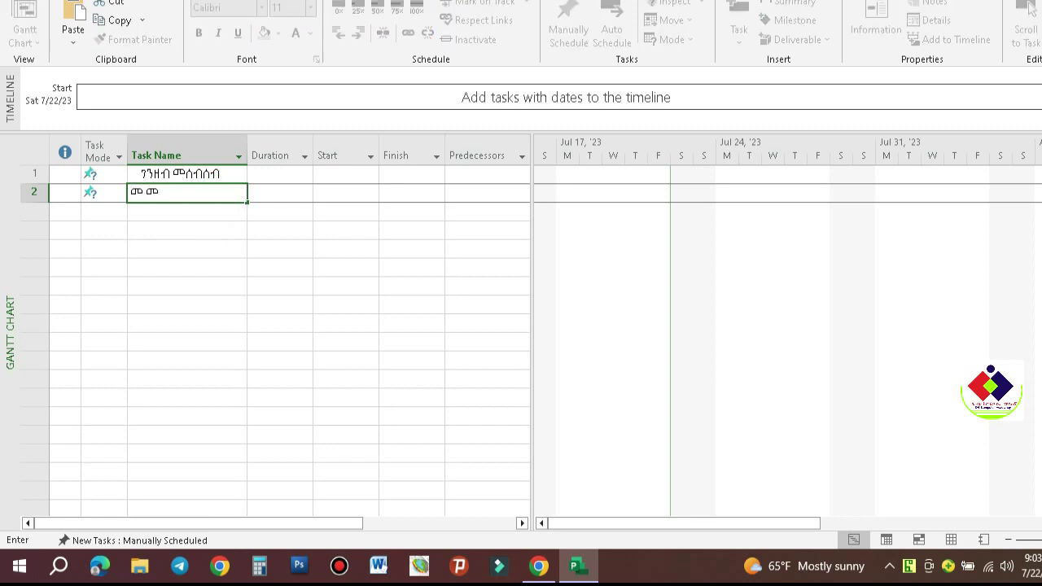
pyautogui.press('Return')
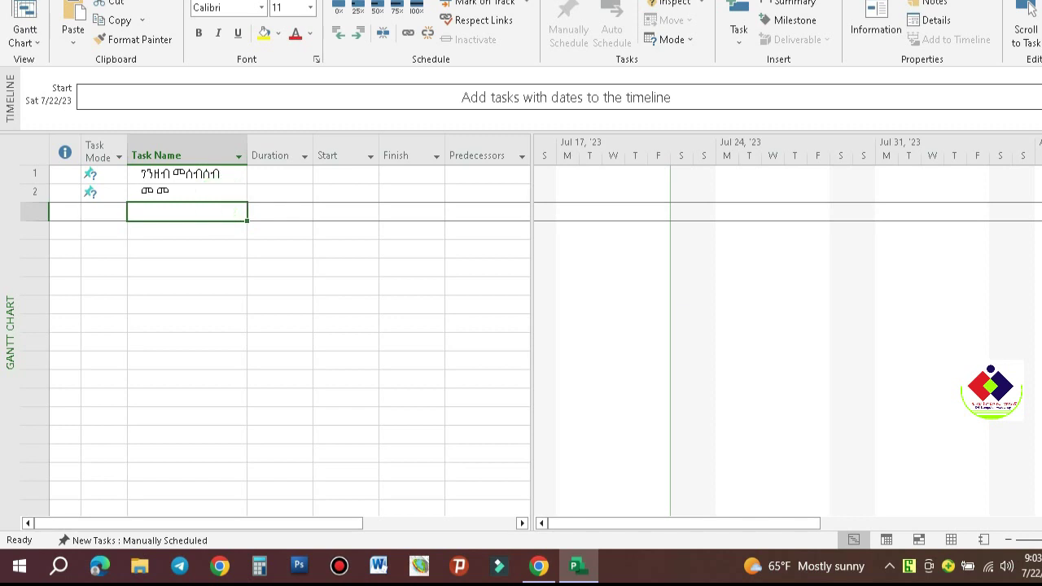
# Enter ቁ as the name of the third task and መ as the name of the fourth task.
pyautogui.write('ቀቁ')
pyautogui.press('BackSpace')
pyautogui.press('BackSpace')
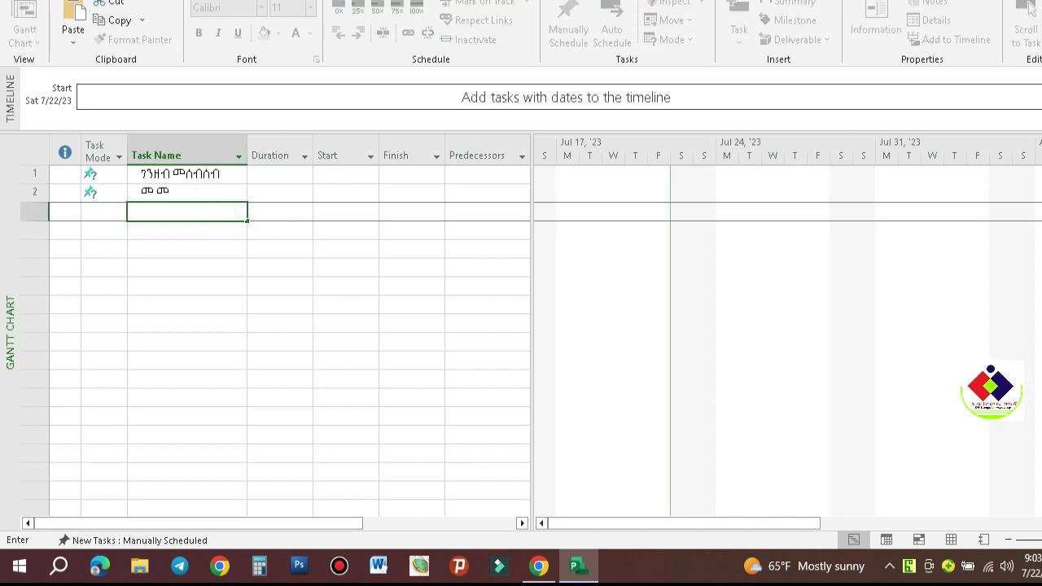
pyautogui.write('ቀቁ')
pyautogui.click(134, 213)
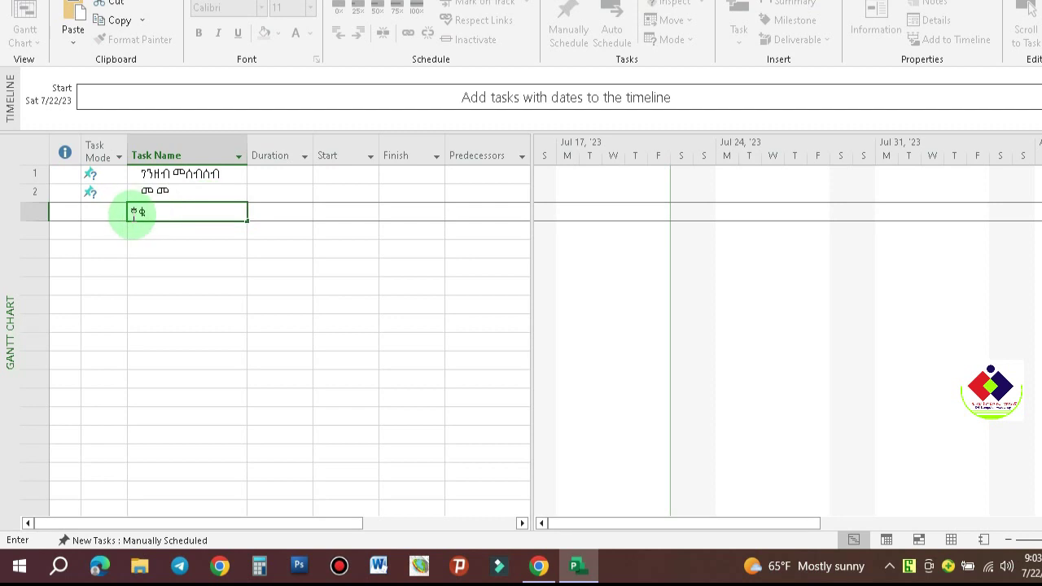
pyautogui.press('Delete')
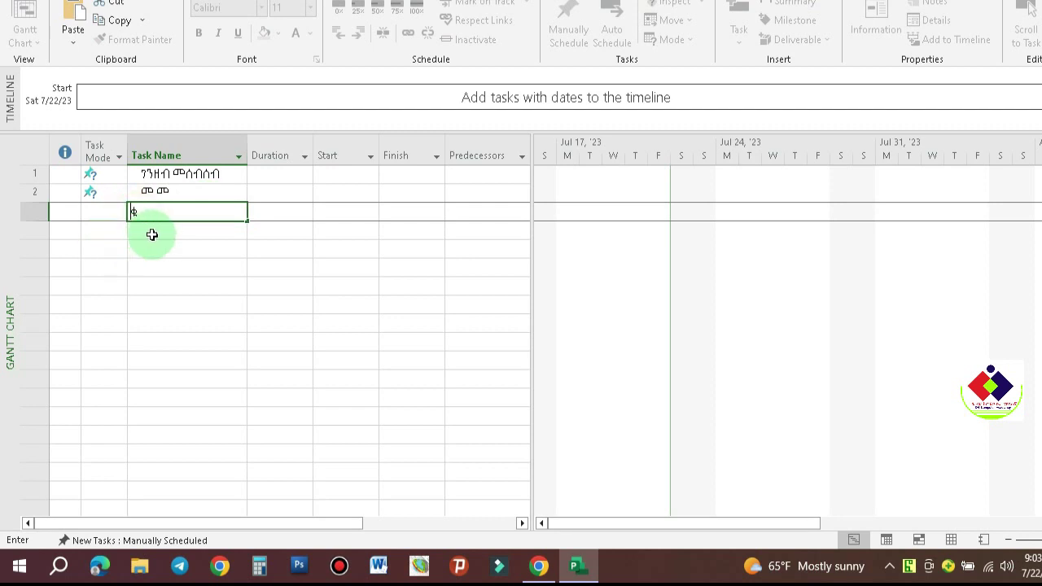
pyautogui.click(163, 231)
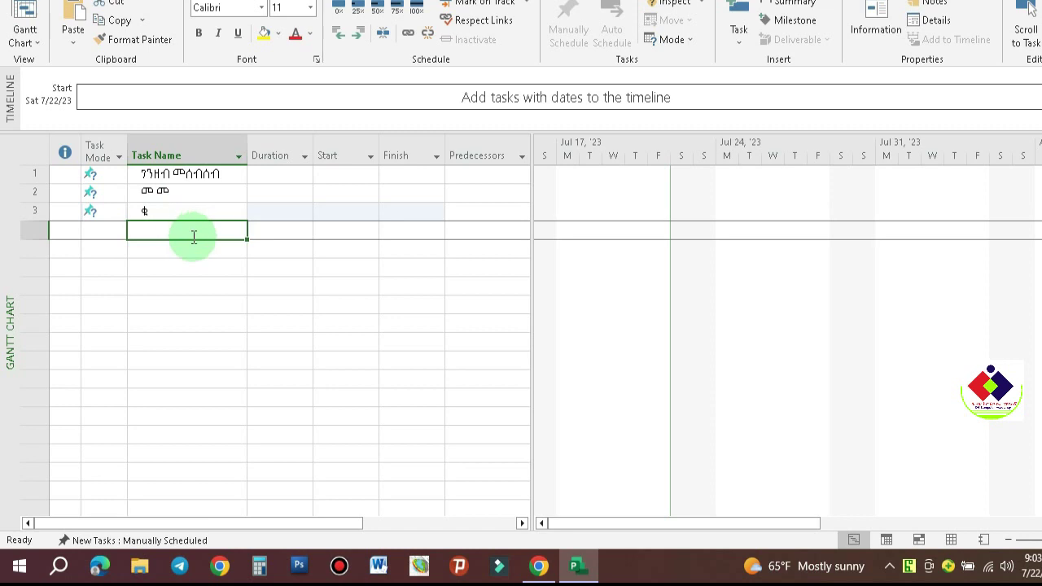
pyautogui.write('ጠ')
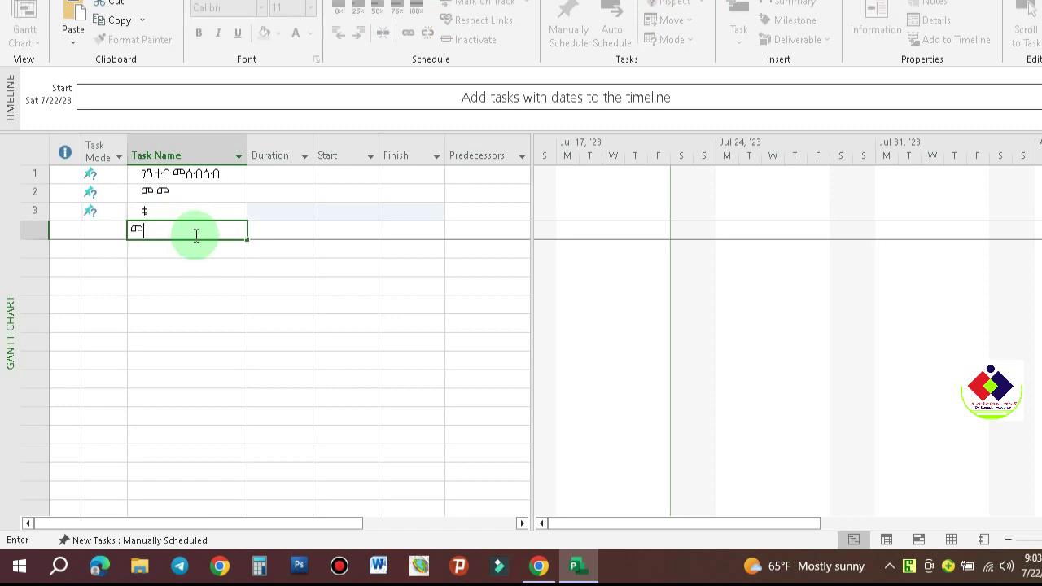
# Set the duration of the first task, ገንዘብ መሰብሰብ, to 3 days.
pyautogui.click(282, 174)
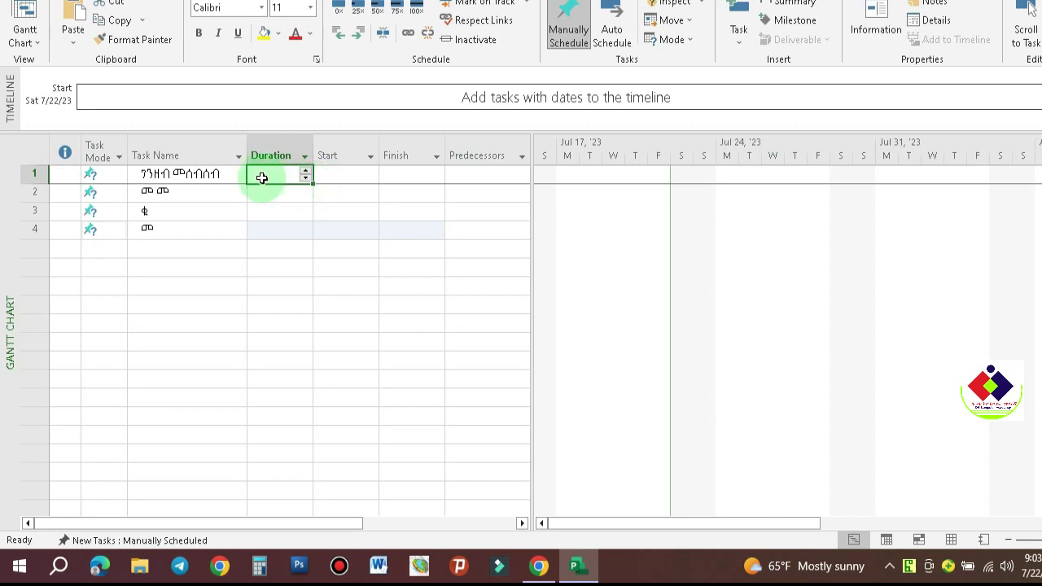
pyautogui.click(303, 180)
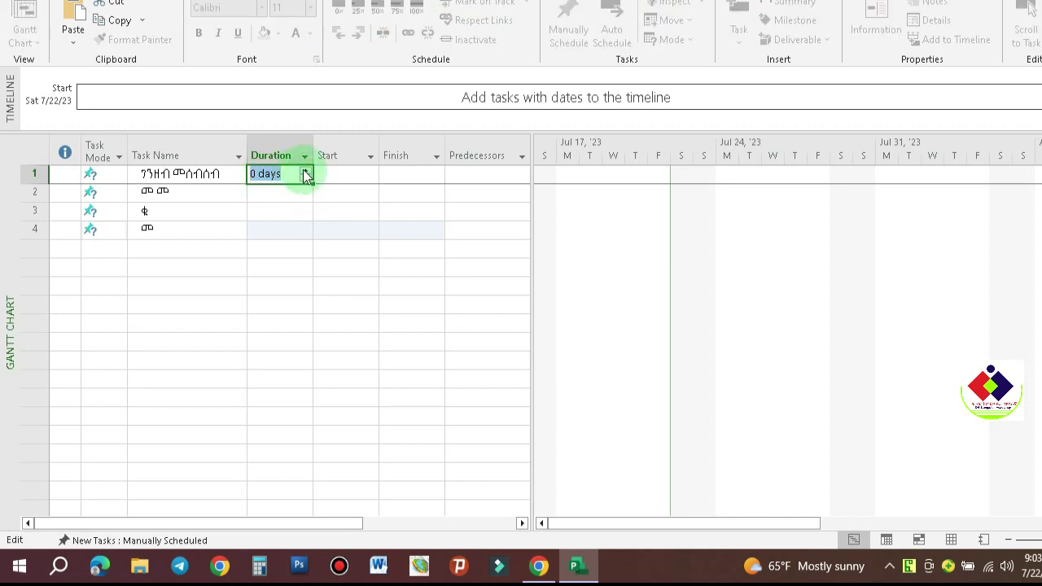
pyautogui.click(304, 174)
pyautogui.click(305, 173)
pyautogui.click(271, 190)
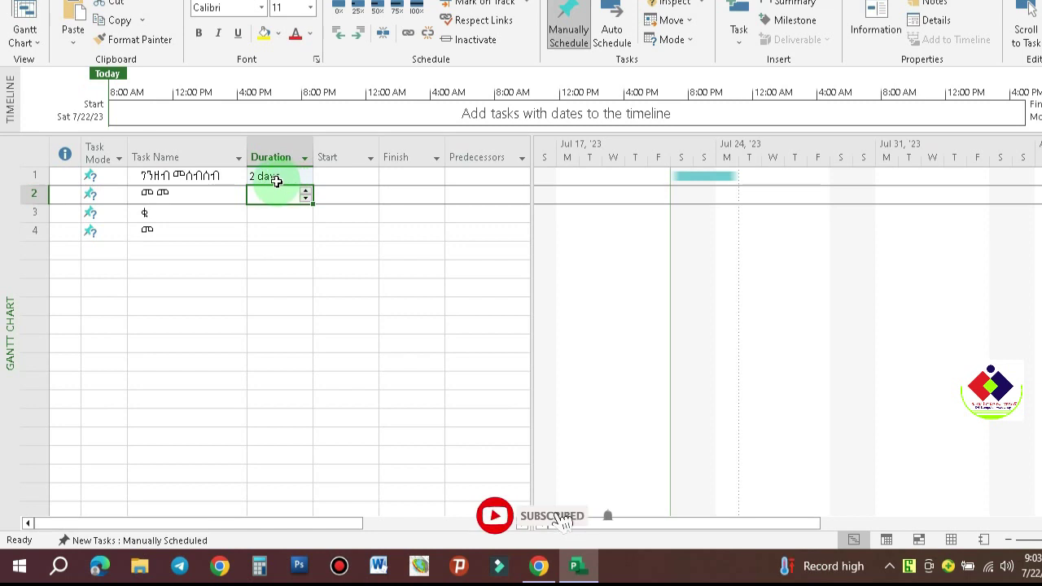
pyautogui.click(276, 178)
pyautogui.click(305, 173)
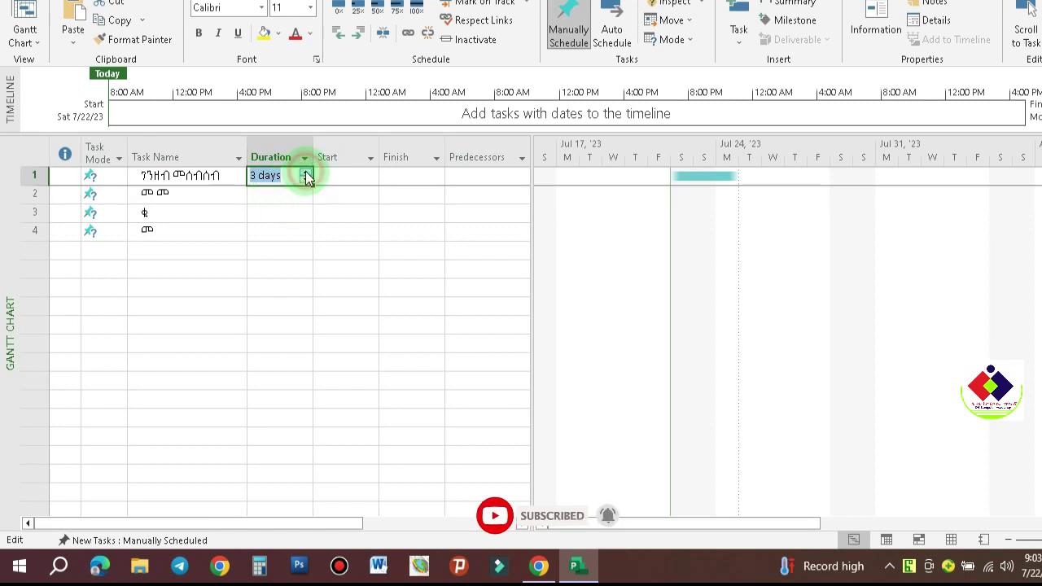
# Set the durations of the second, third and fourth tasks to 1 day each.
pyautogui.click(271, 192)
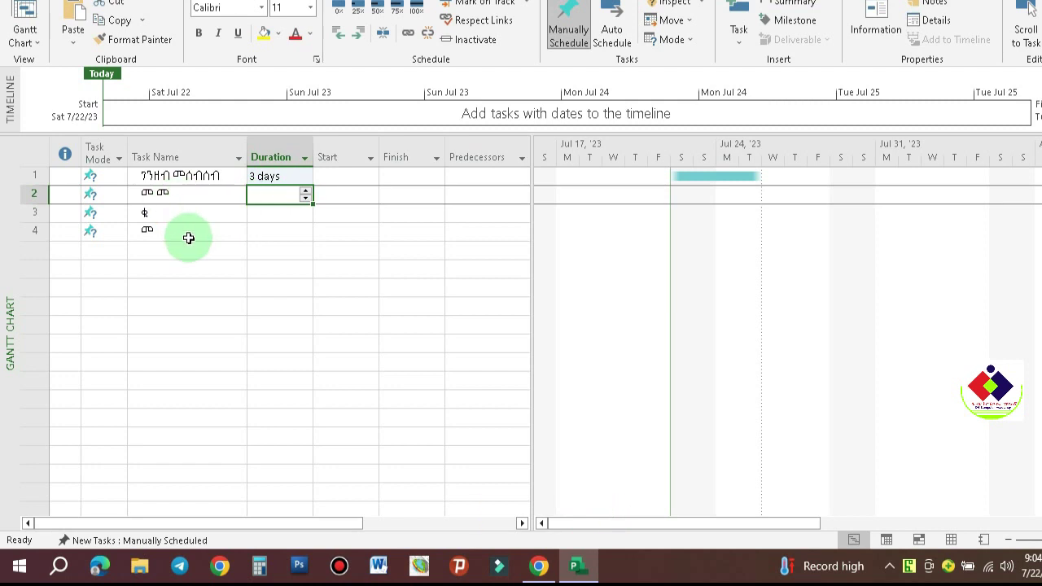
pyautogui.write('1')
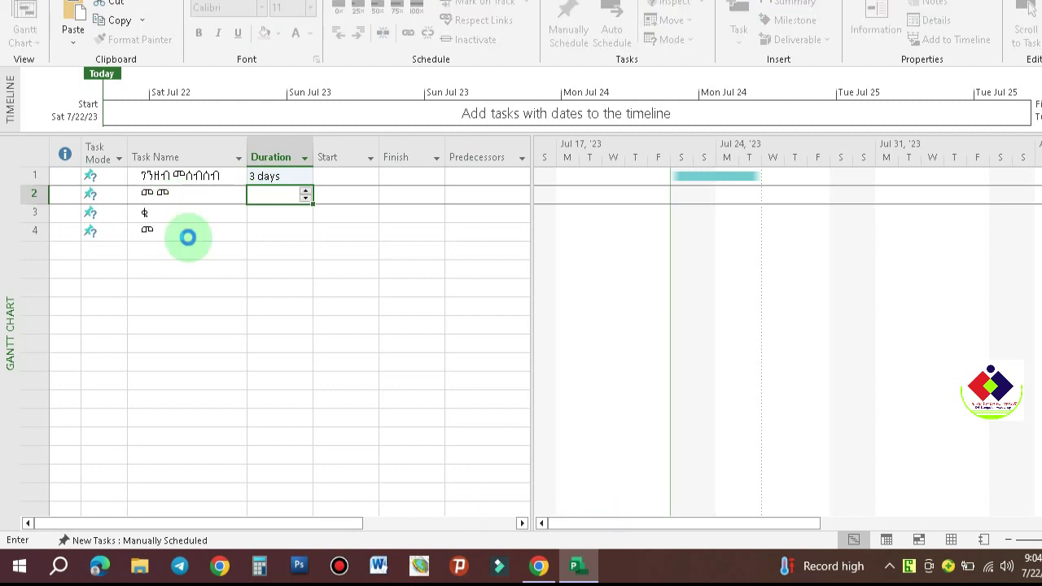
pyautogui.press('Return')
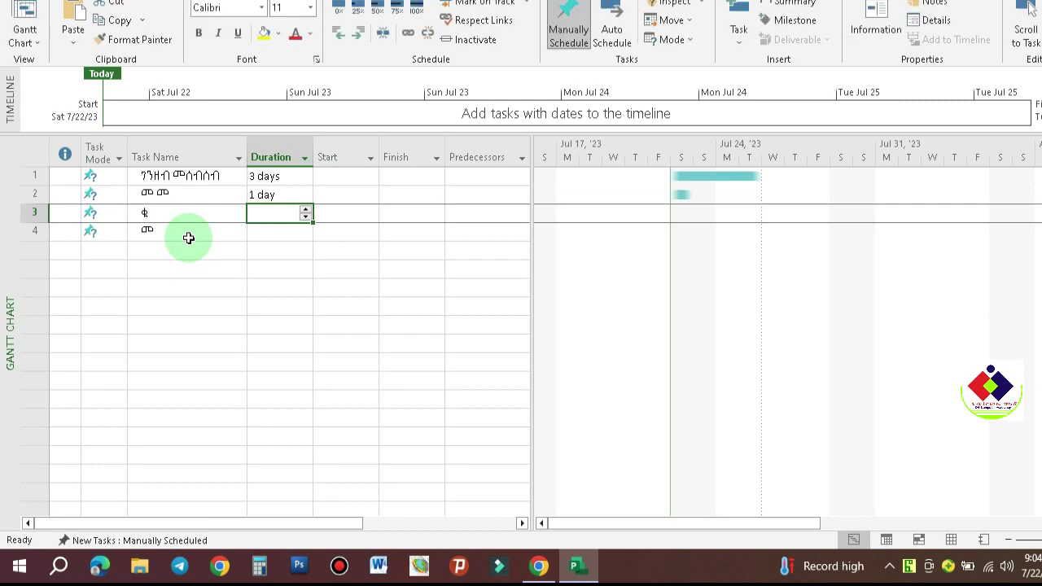
pyautogui.write('1')
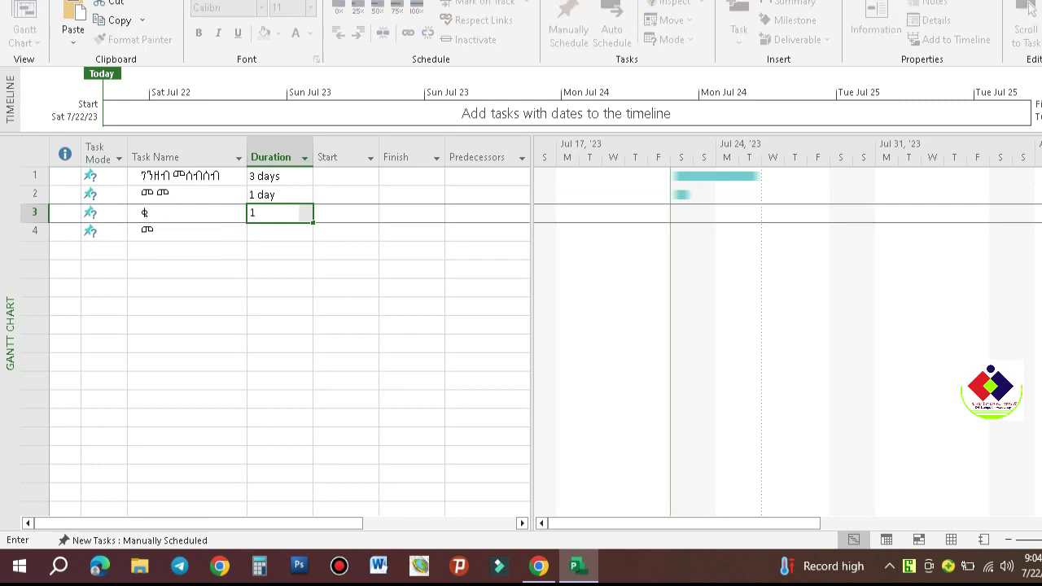
pyautogui.press('Return')
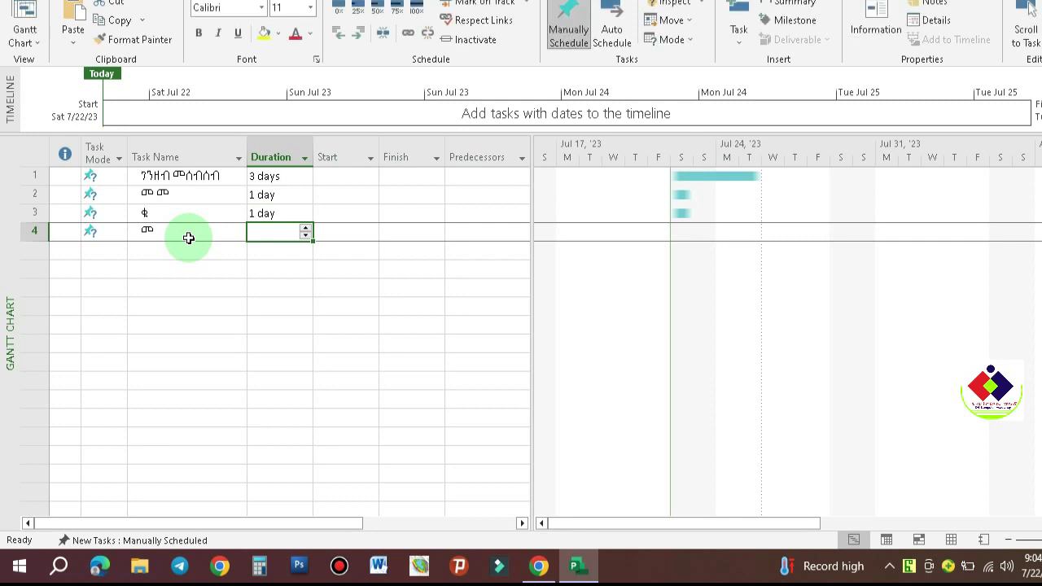
pyautogui.write('1')
pyautogui.press('Return')
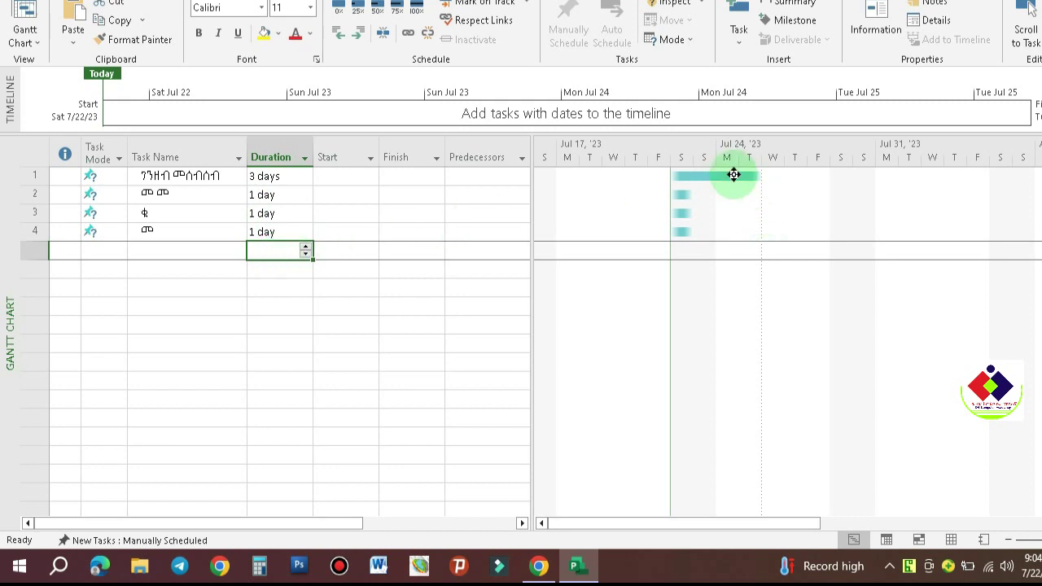
pyautogui.moveTo(707, 178); pyautogui.dragTo(682, 175)
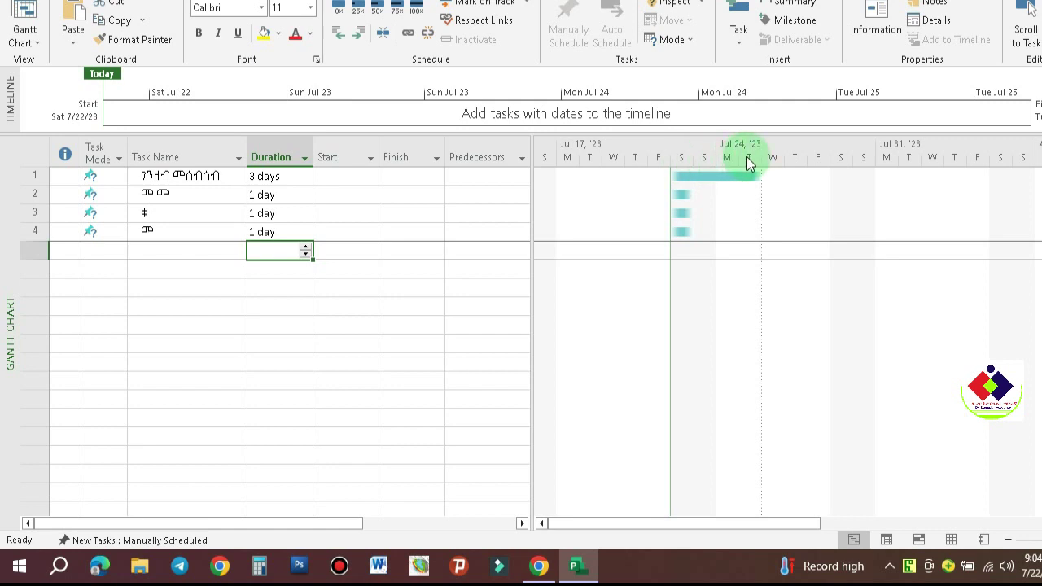
pyautogui.moveTo(746, 163); pyautogui.dragTo(692, 179)
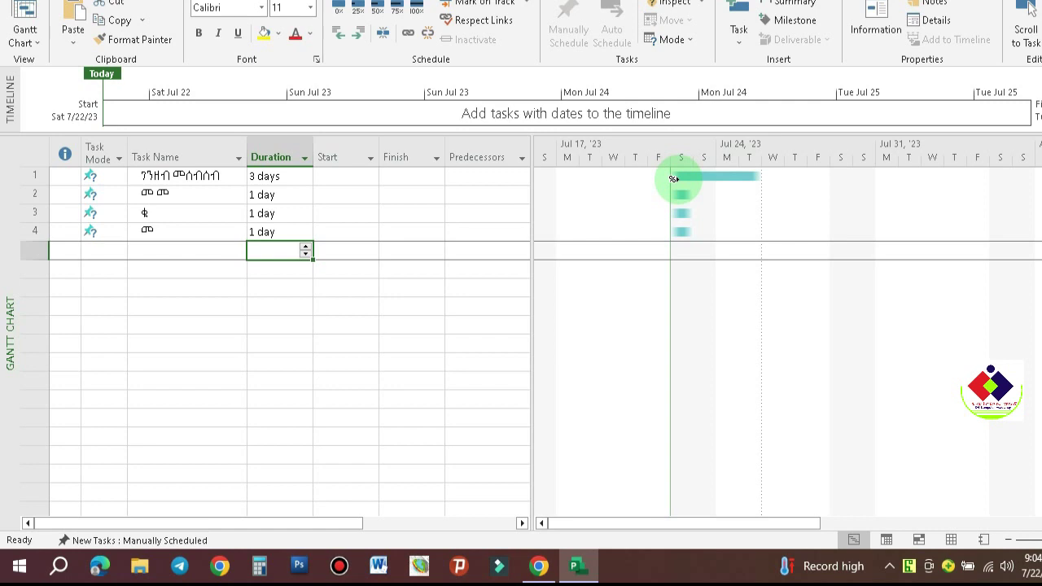
# Set the start date of the first task, ገንዘብ መሰብሰብ, to Sunday 7/23/23.
pyautogui.click(347, 171)
pyautogui.click(370, 176)
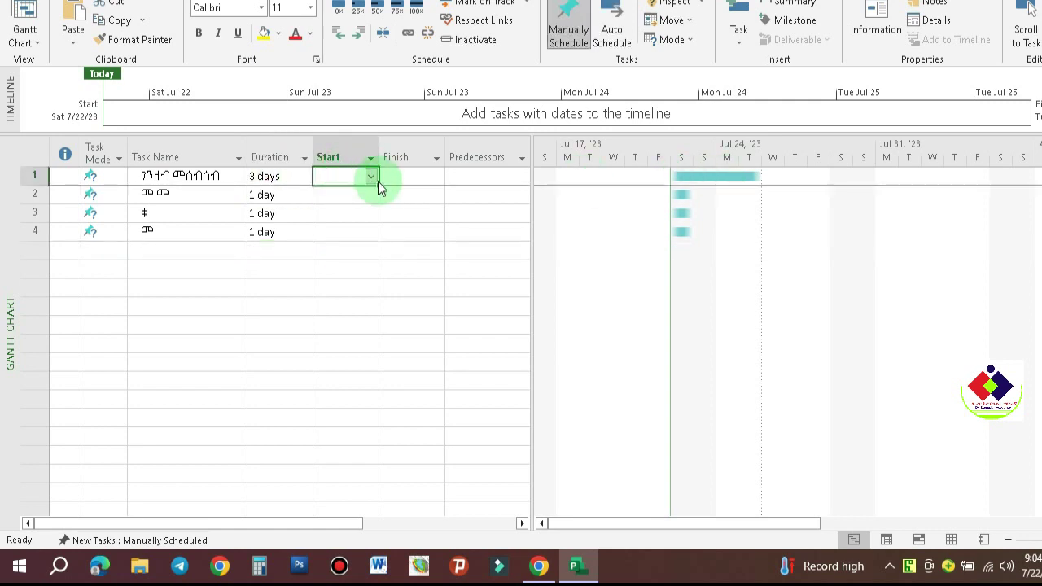
pyautogui.click(373, 180)
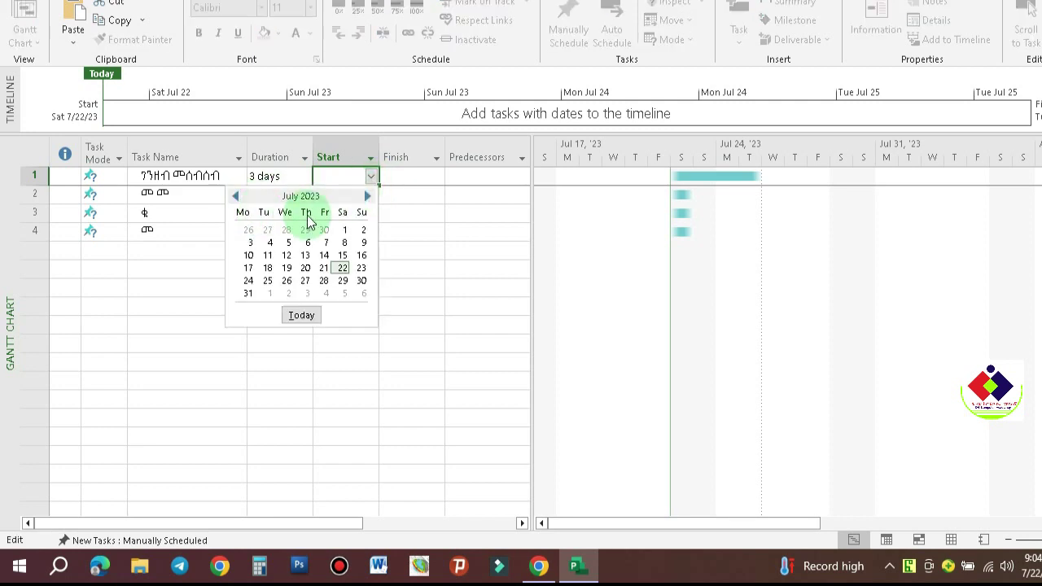
pyautogui.click(362, 270)
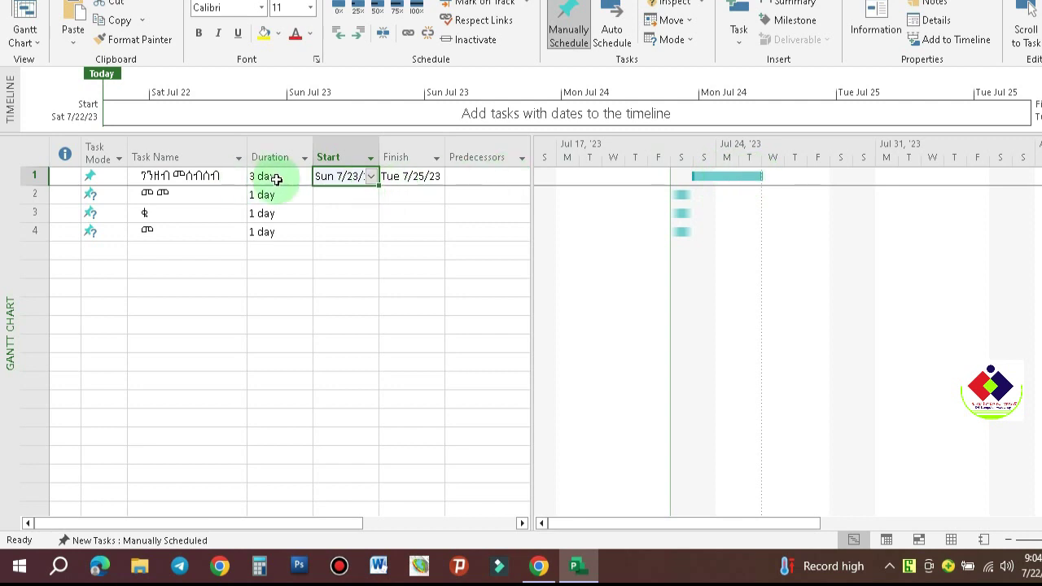
pyautogui.click(468, 178)
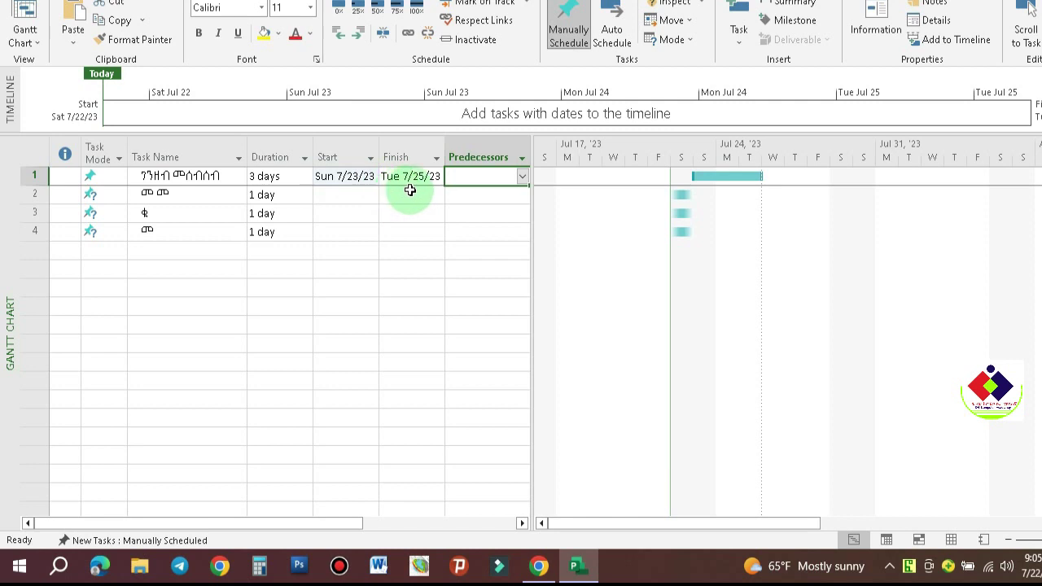
# Set the start date of the second task, መ መ, to Tuesday 7/25/23.
pyautogui.click(331, 197)
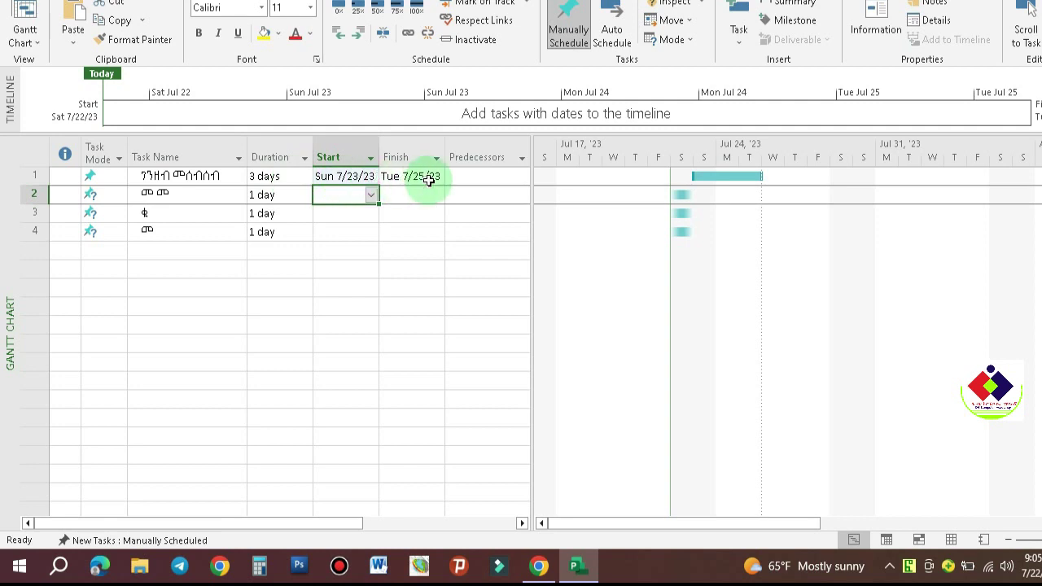
pyautogui.click(370, 196)
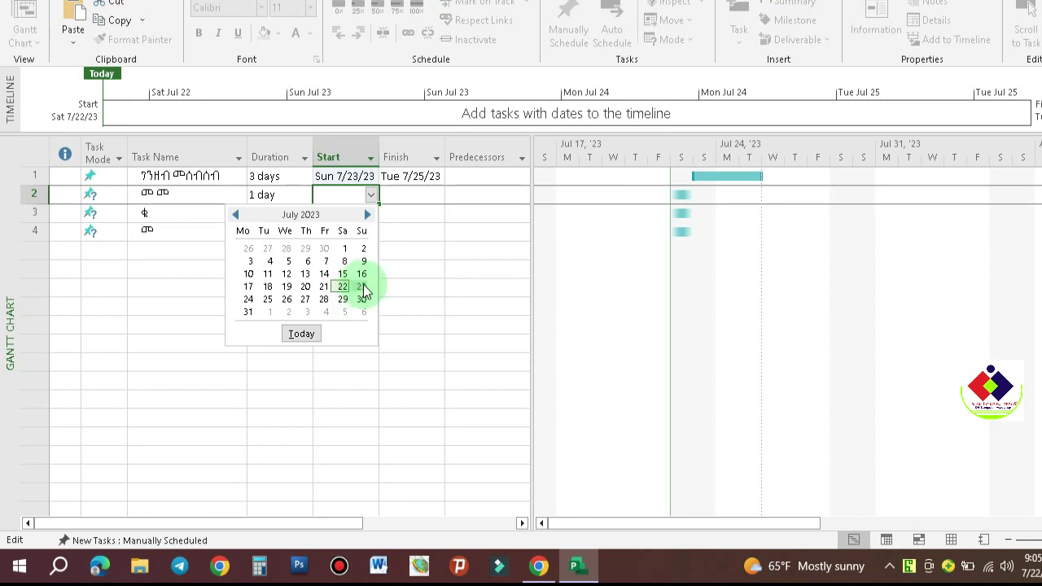
pyautogui.click(268, 299)
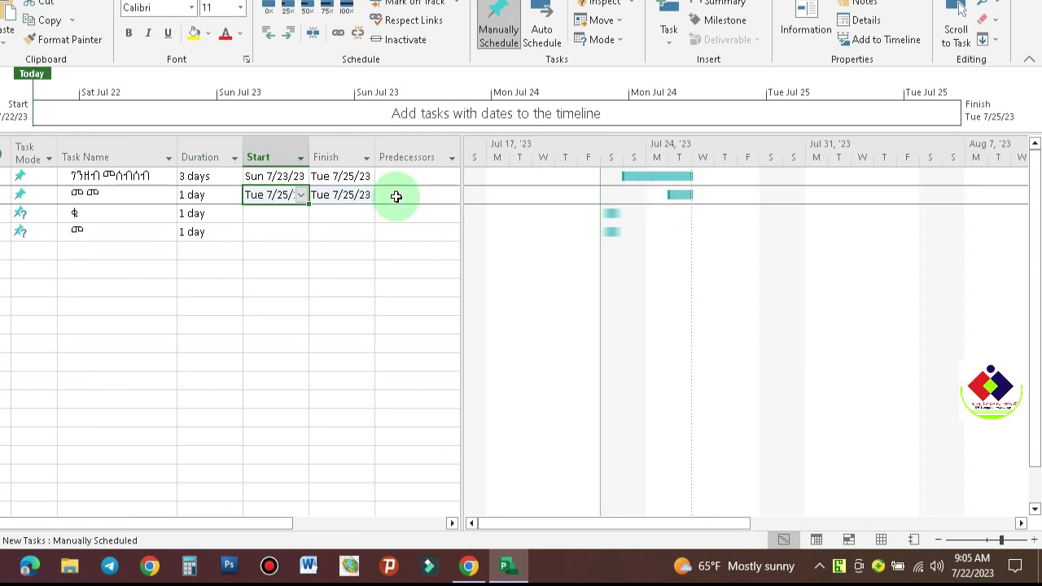
# Set the start date of the third task, ቁ, to Monday 7/24/23, and widen the Finish column slightly.
pyautogui.click(282, 214)
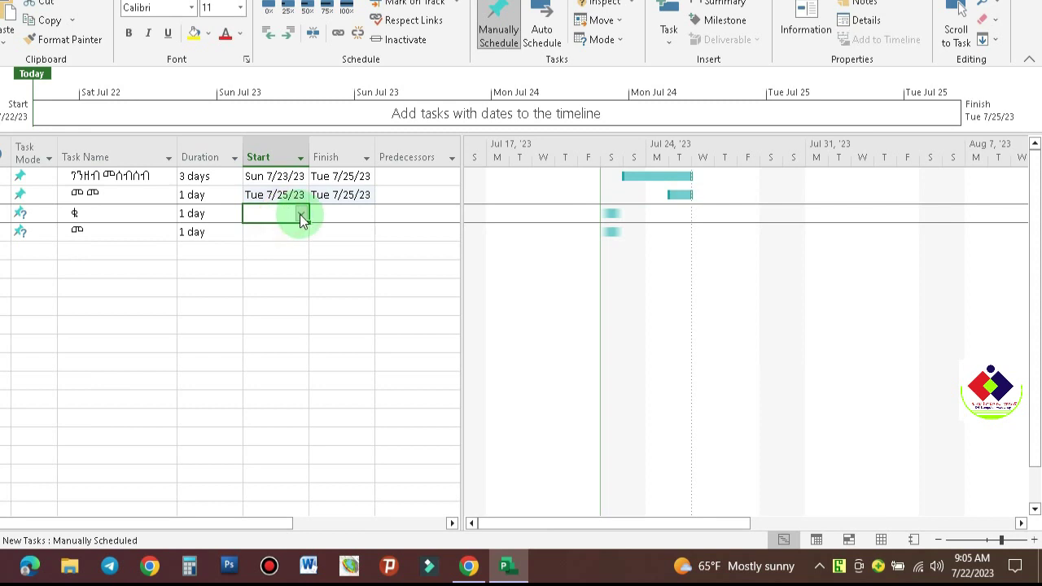
pyautogui.click(300, 214)
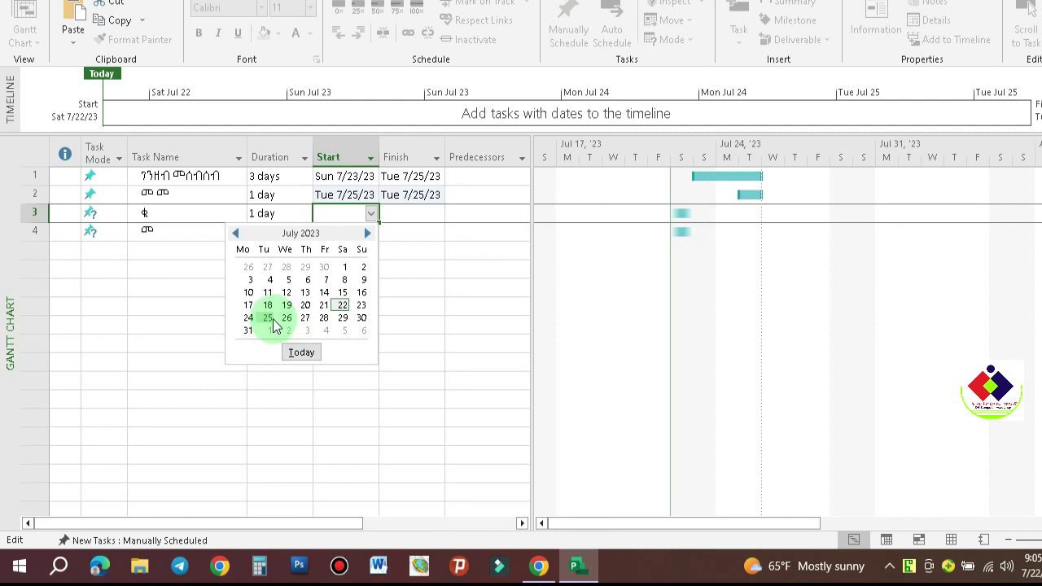
pyautogui.click(248, 317)
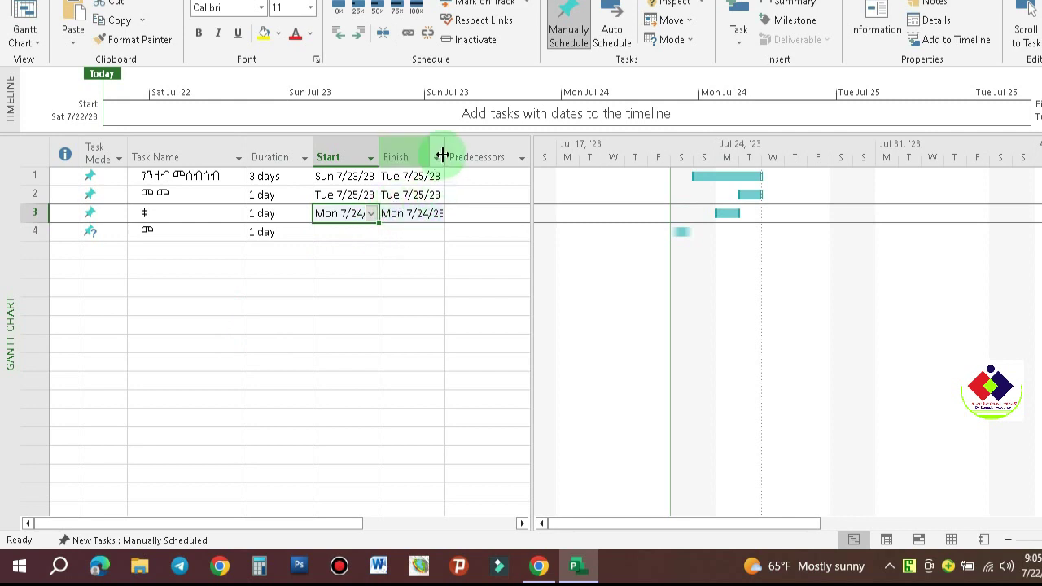
pyautogui.moveTo(443, 155)
pyautogui.mouseDown()
pyautogui.moveTo(481, 150)
pyautogui.moveTo(454, 151)
pyautogui.mouseUp()
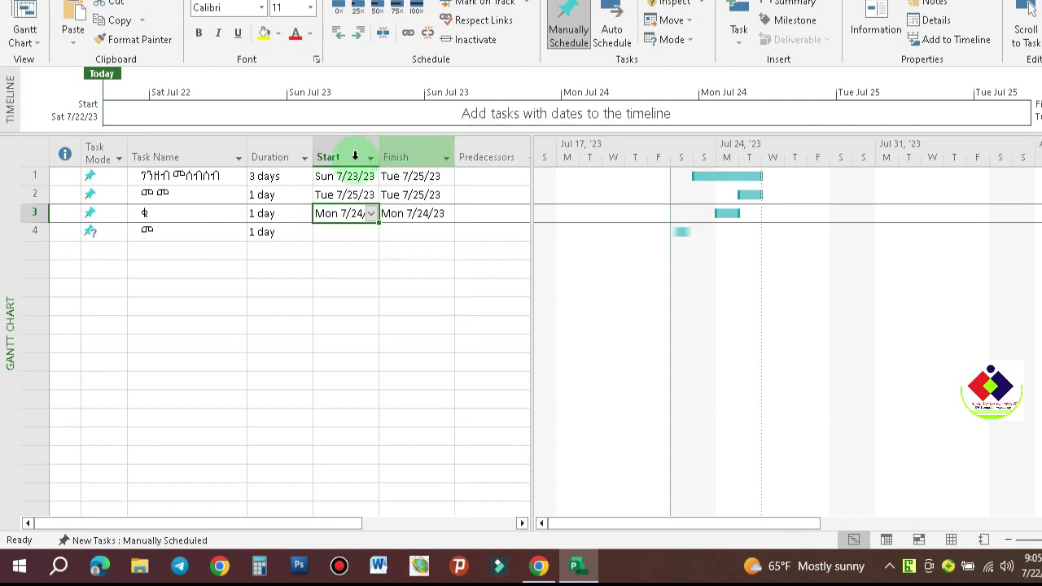
# Set the start date of the fourth task, መ, to Saturday 7/29/23.
pyautogui.click(269, 234)
pyautogui.click(343, 232)
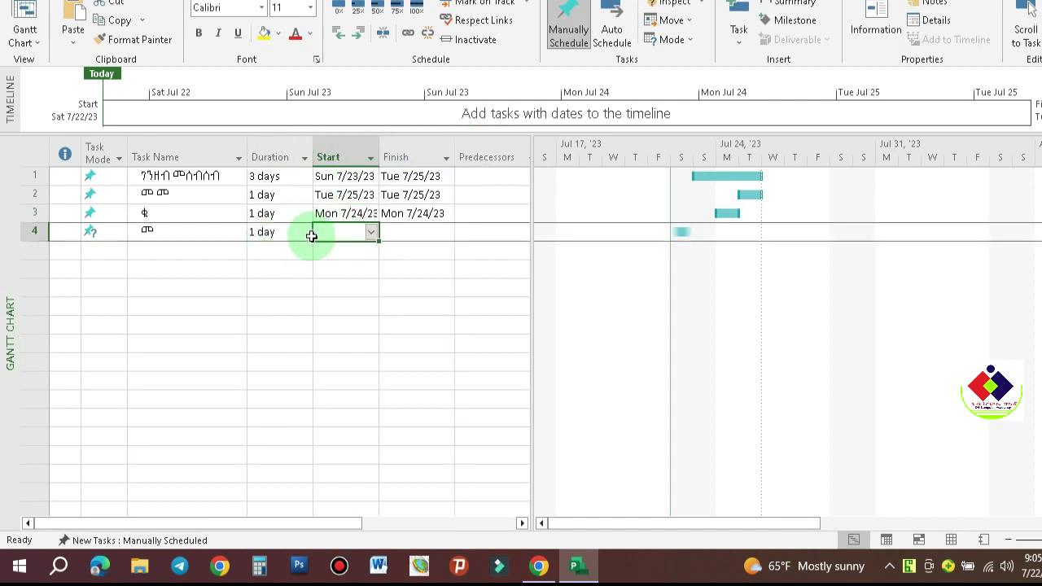
pyautogui.click(370, 232)
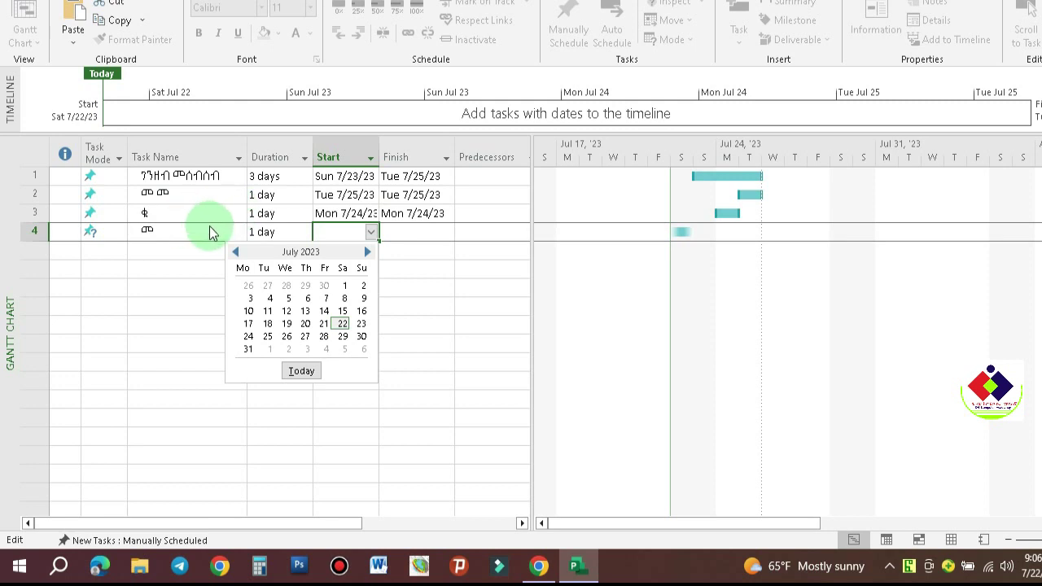
pyautogui.click(343, 337)
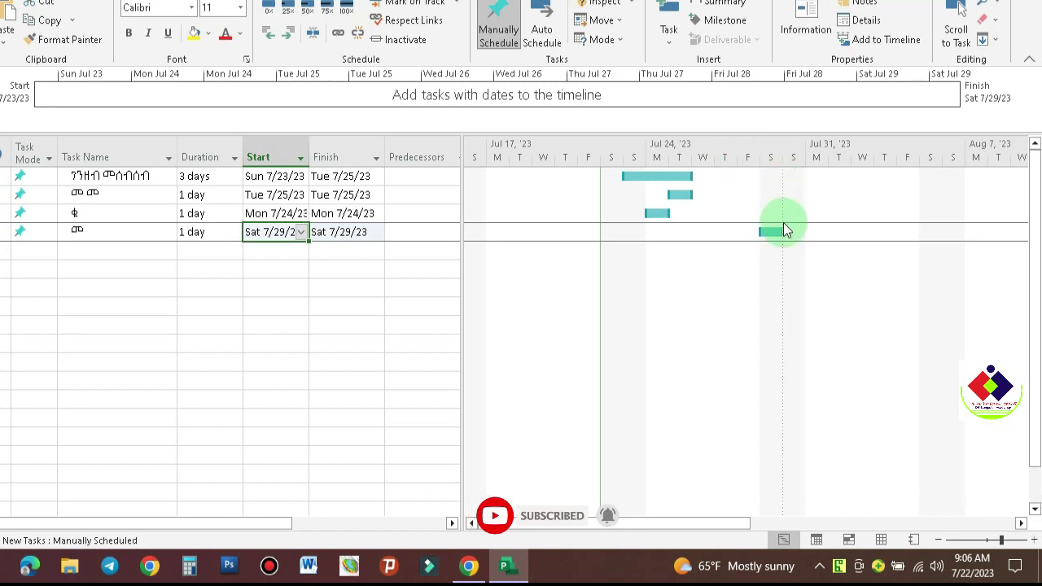
pyautogui.click(370, 251)
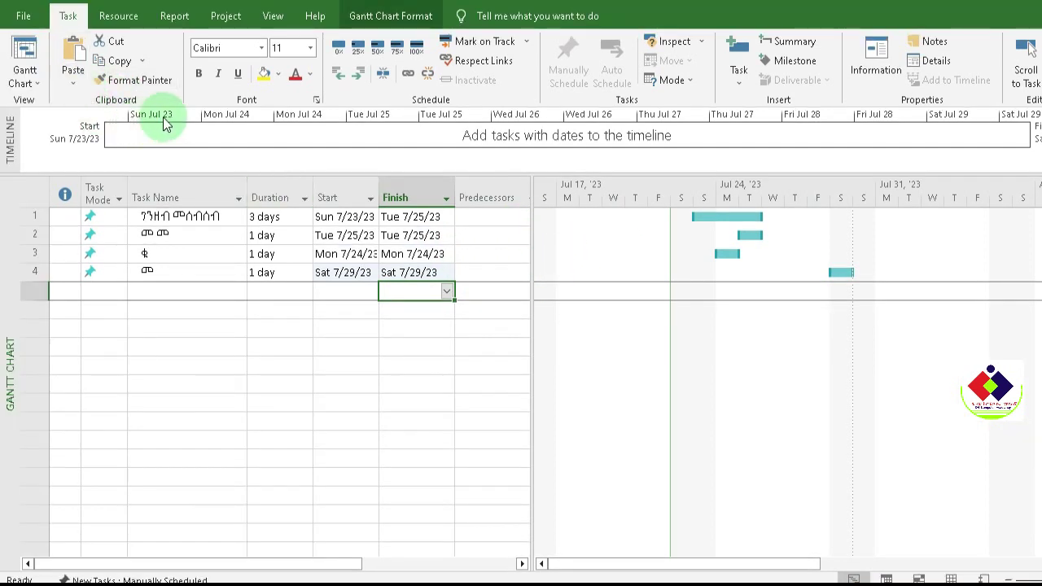
pyautogui.click(112, 79)
pyautogui.click(417, 216)
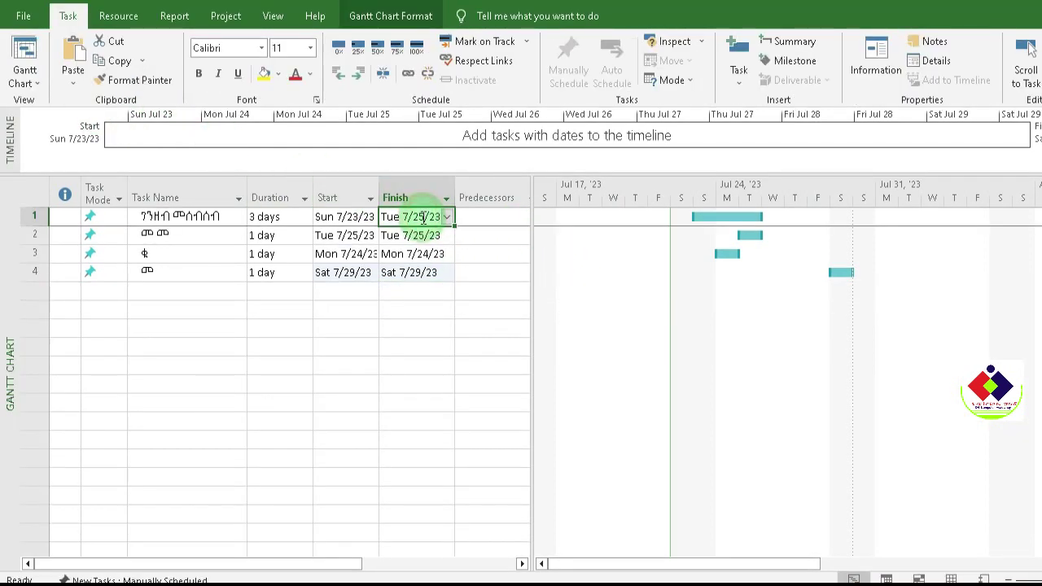
pyautogui.click(325, 217)
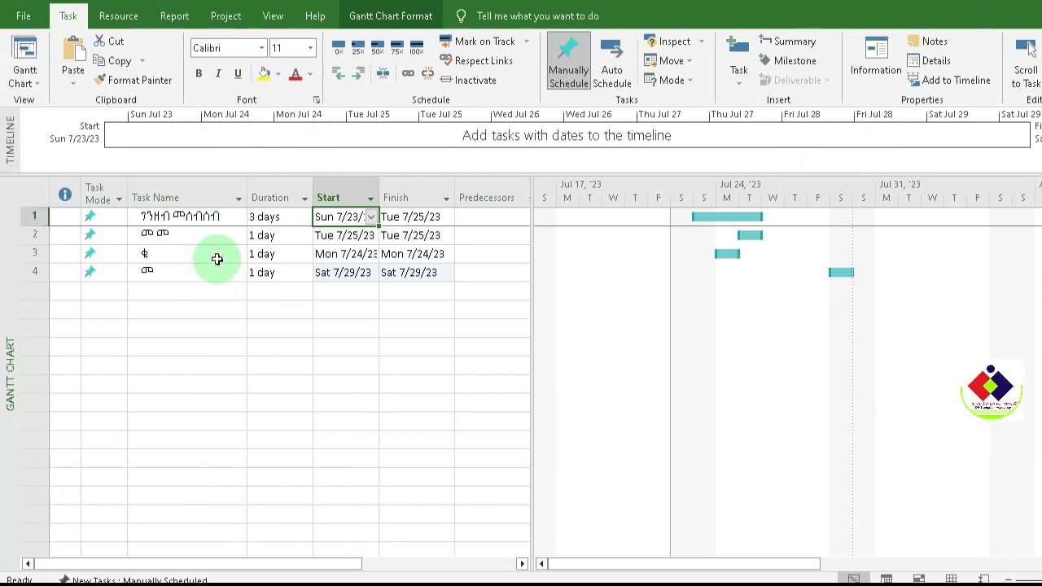
pyautogui.click(217, 257)
pyautogui.click(227, 236)
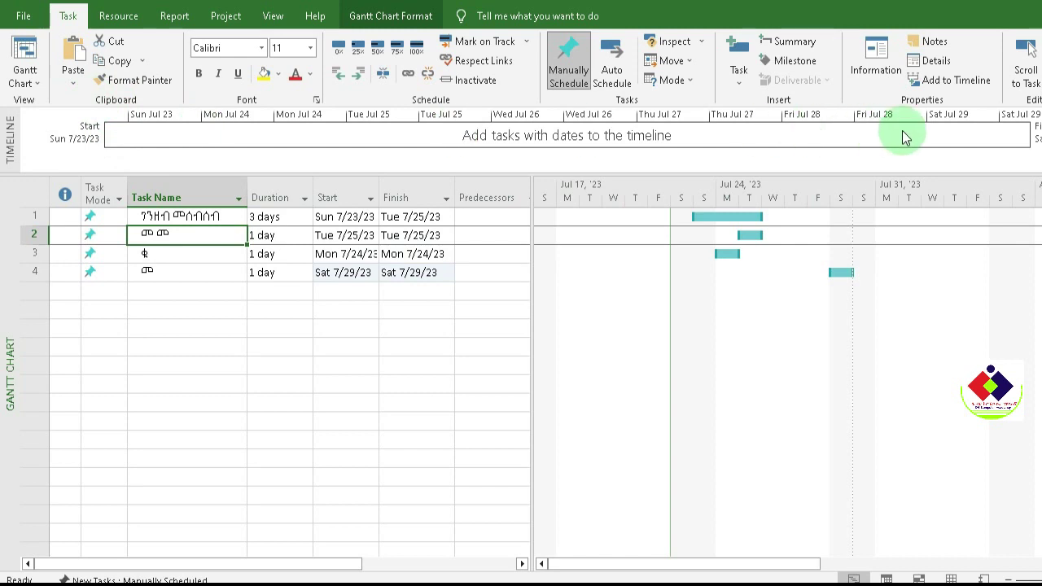
# Clear the start and finish dates of all four tasks.
pyautogui.click(342, 272)
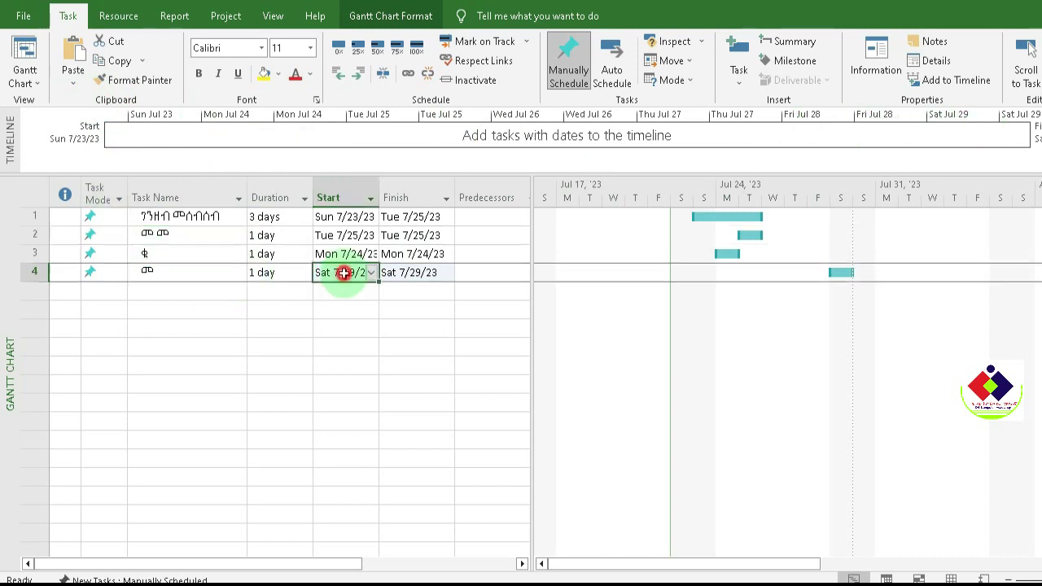
pyautogui.click(477, 269)
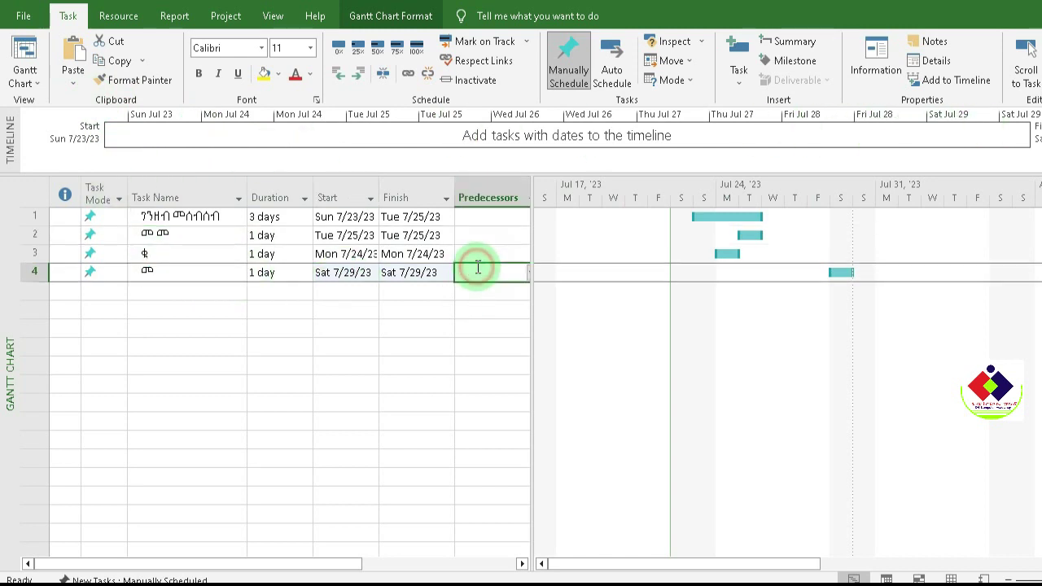
pyautogui.click(474, 217)
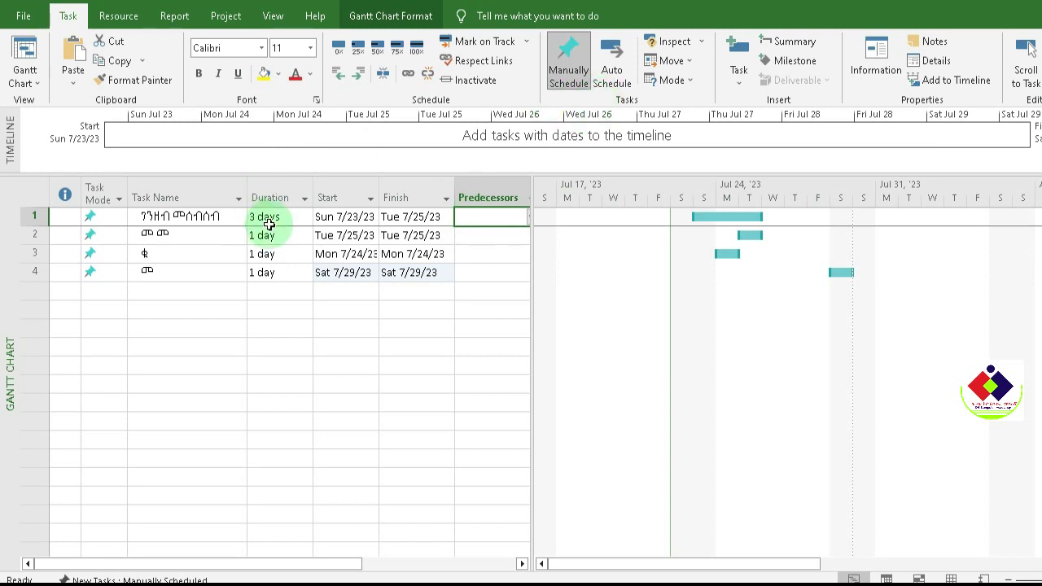
pyautogui.moveTo(329, 216); pyautogui.dragTo(433, 278)
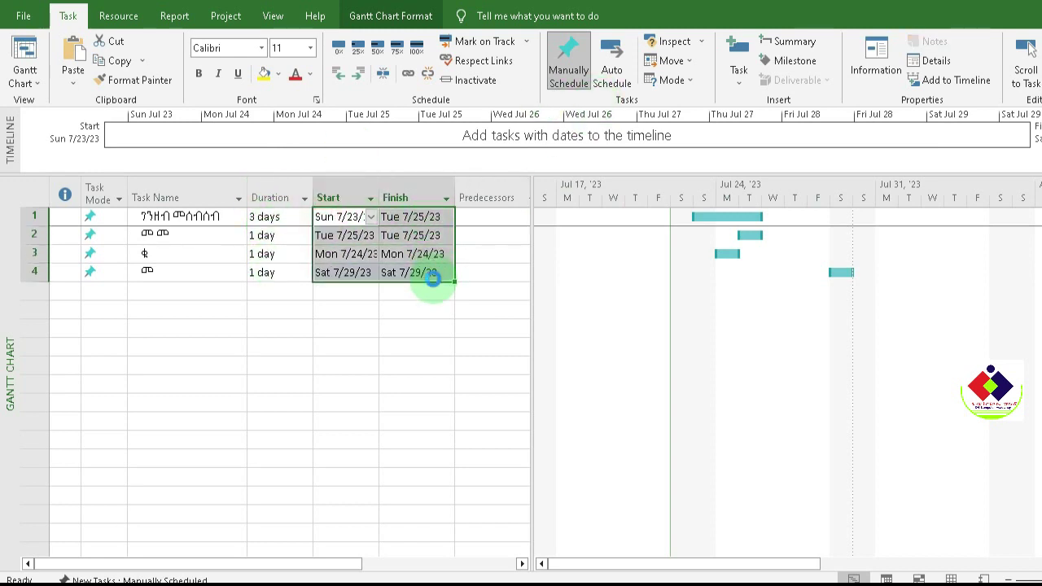
pyautogui.press('Delete')
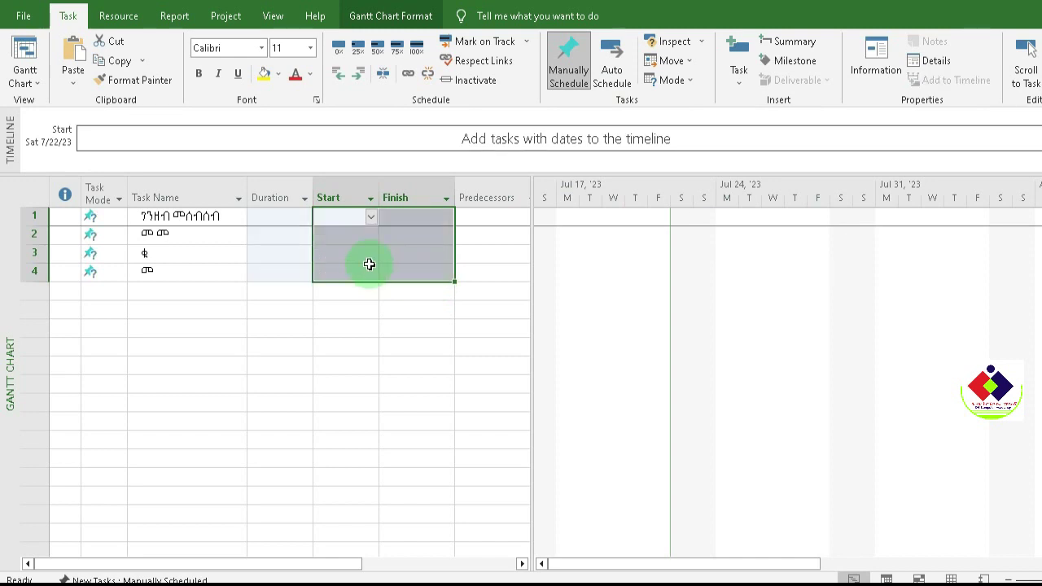
# Set the duration of the first task, ገንዘብ መሰብሰብ, to 3 days.
pyautogui.click(308, 224)
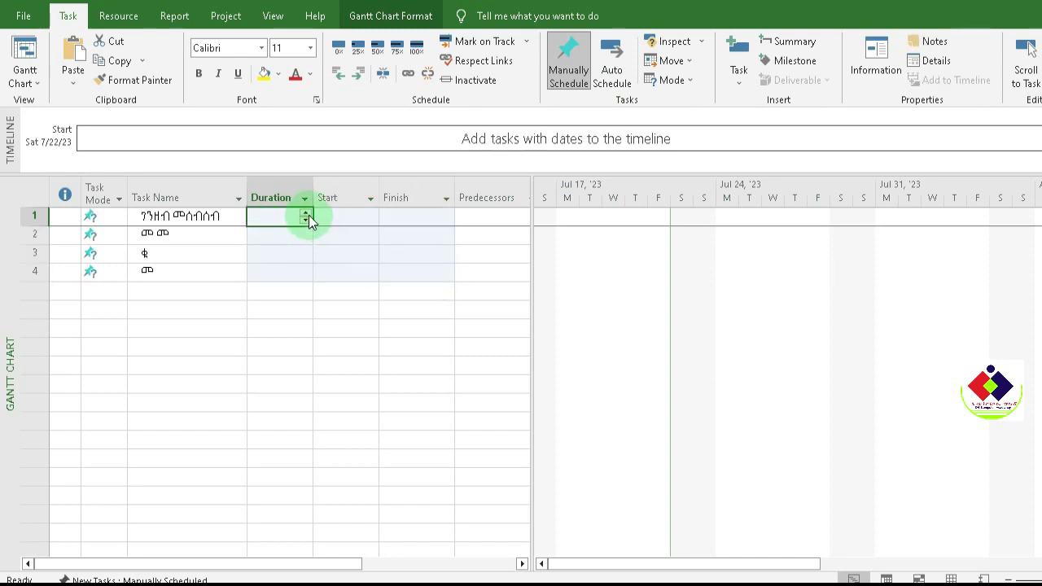
pyautogui.click(307, 218)
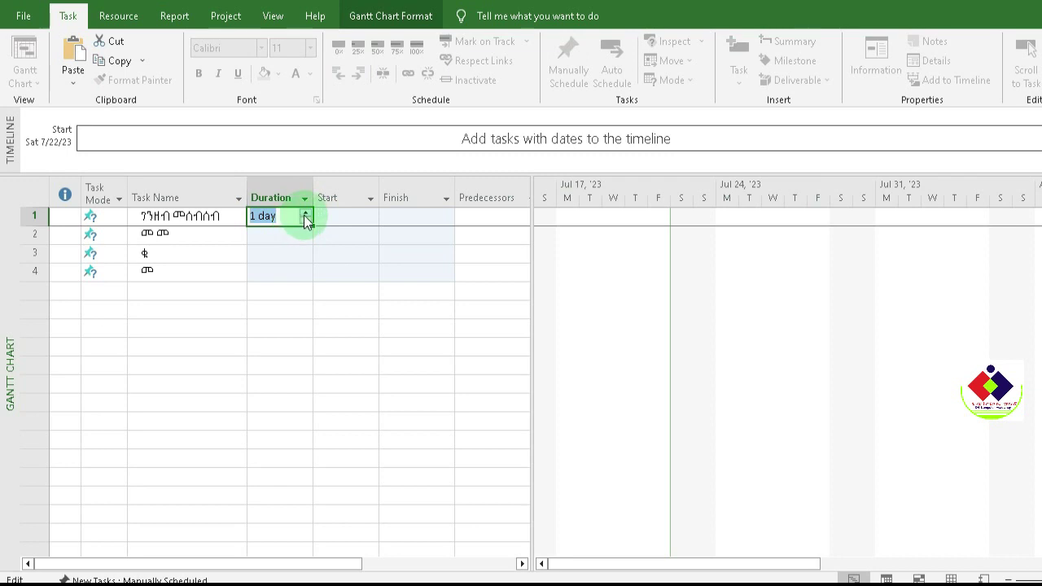
pyautogui.click(304, 215)
# Set the durations of the second, third and fourth tasks to 1 day each.
pyautogui.click(280, 234)
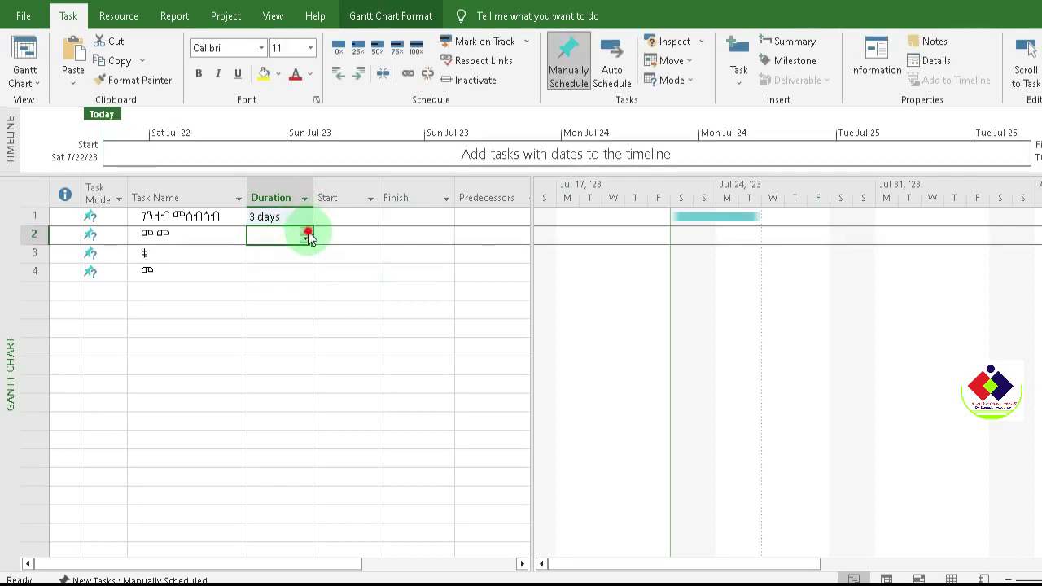
pyautogui.click(307, 233)
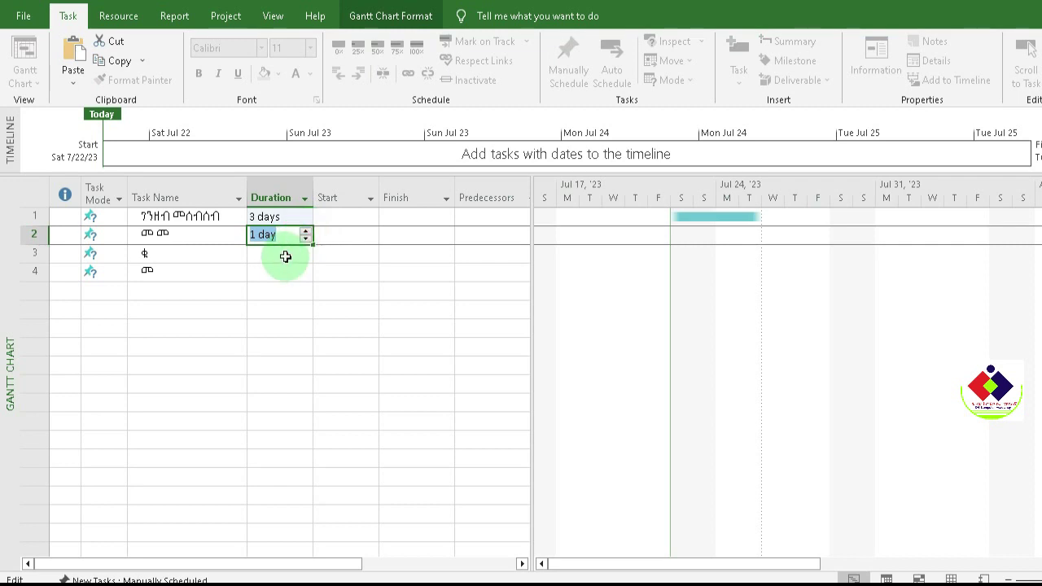
pyautogui.click(284, 256)
pyautogui.click(305, 253)
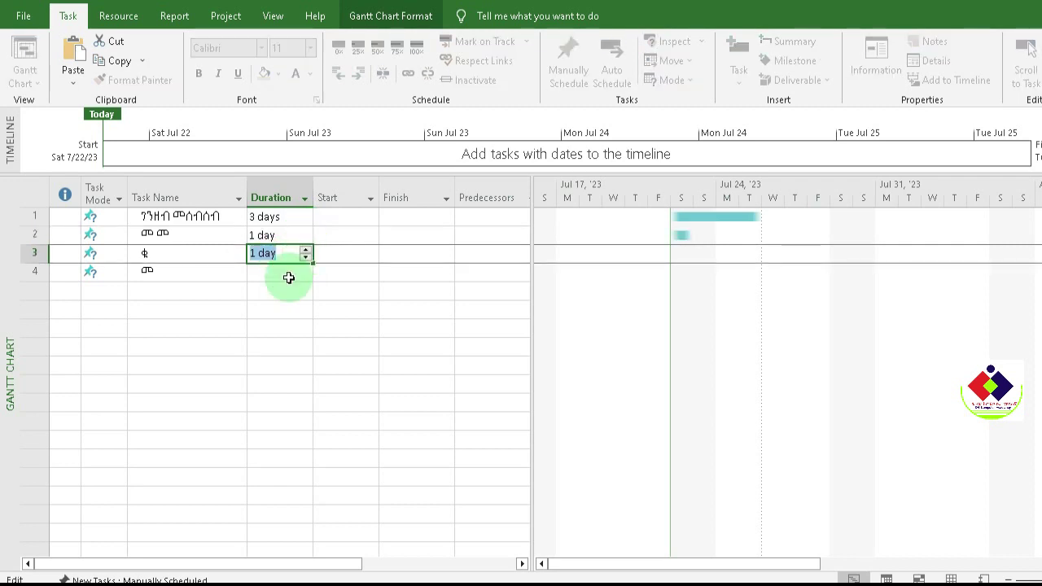
pyautogui.click(289, 278)
pyautogui.click(304, 269)
pyautogui.click(403, 253)
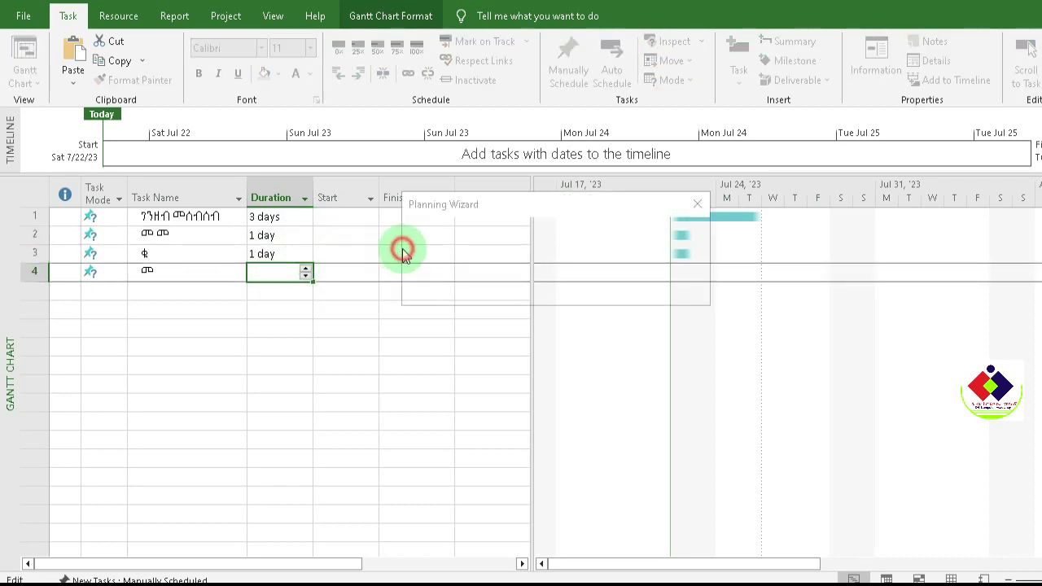
pyautogui.click(481, 272)
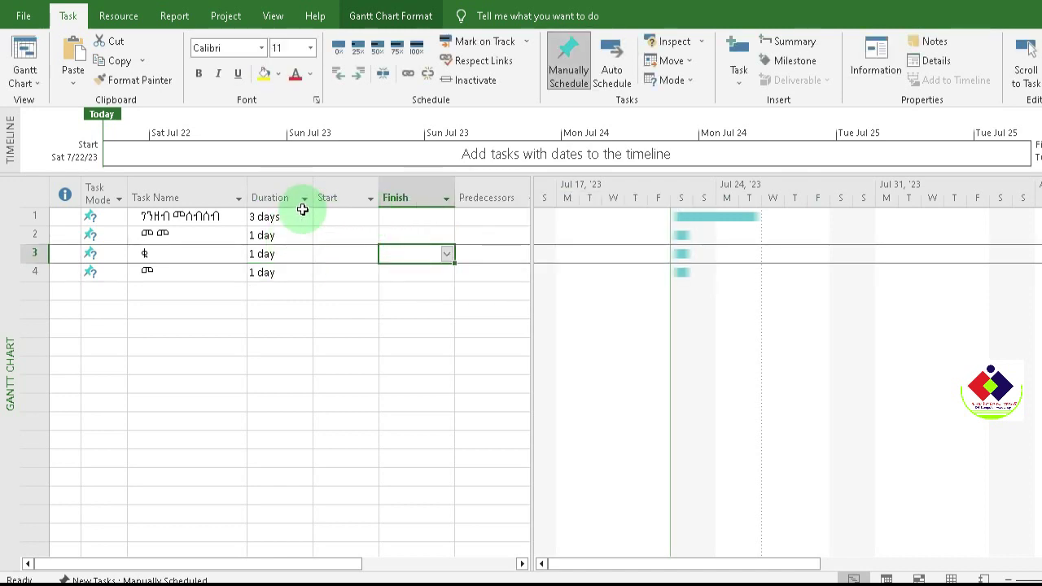
# Switch all four tasks from manual to automatic scheduling.
pyautogui.click(322, 212)
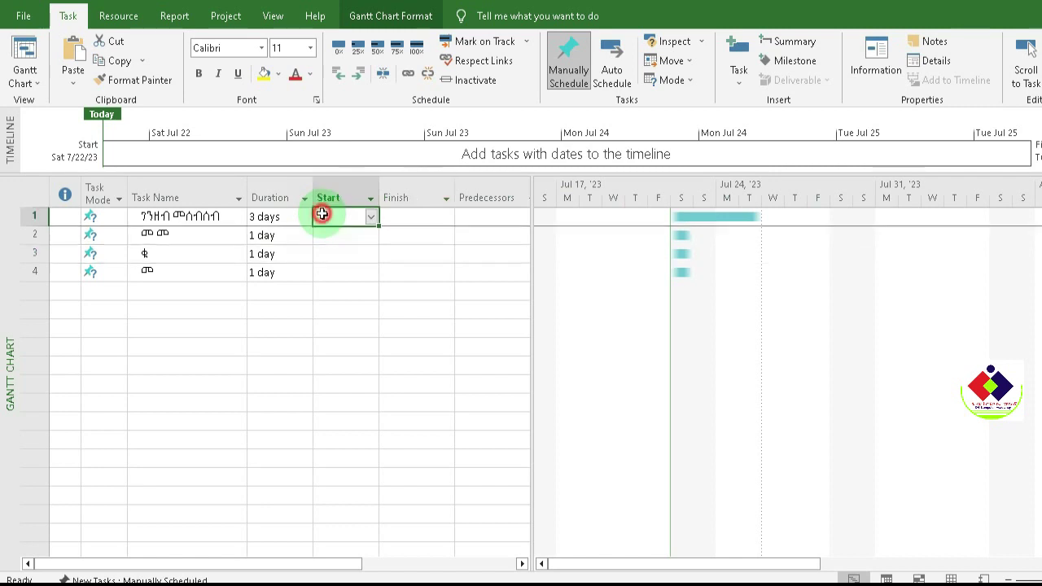
pyautogui.click(608, 82)
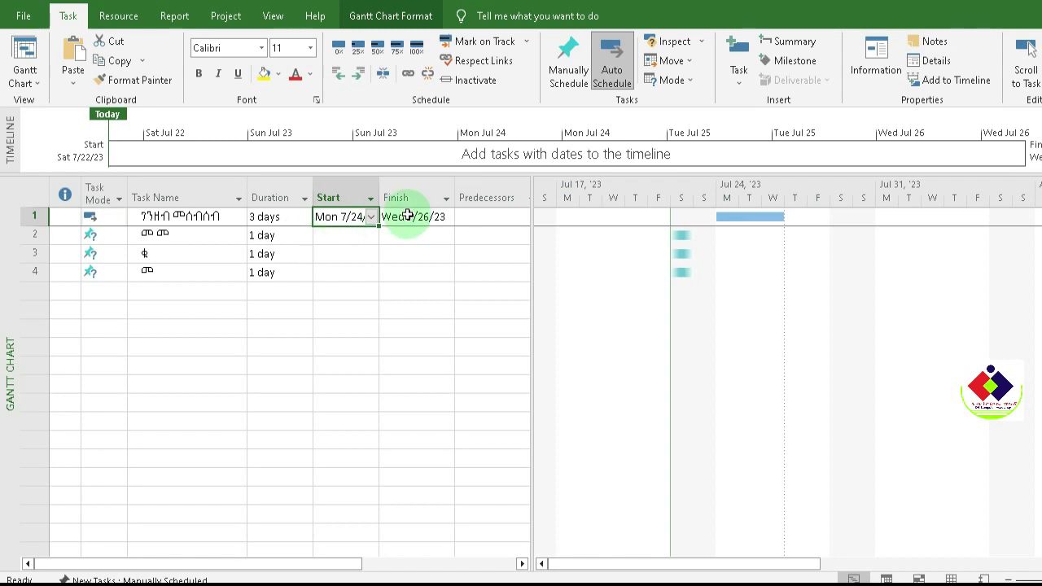
pyautogui.moveTo(254, 236); pyautogui.dragTo(258, 271)
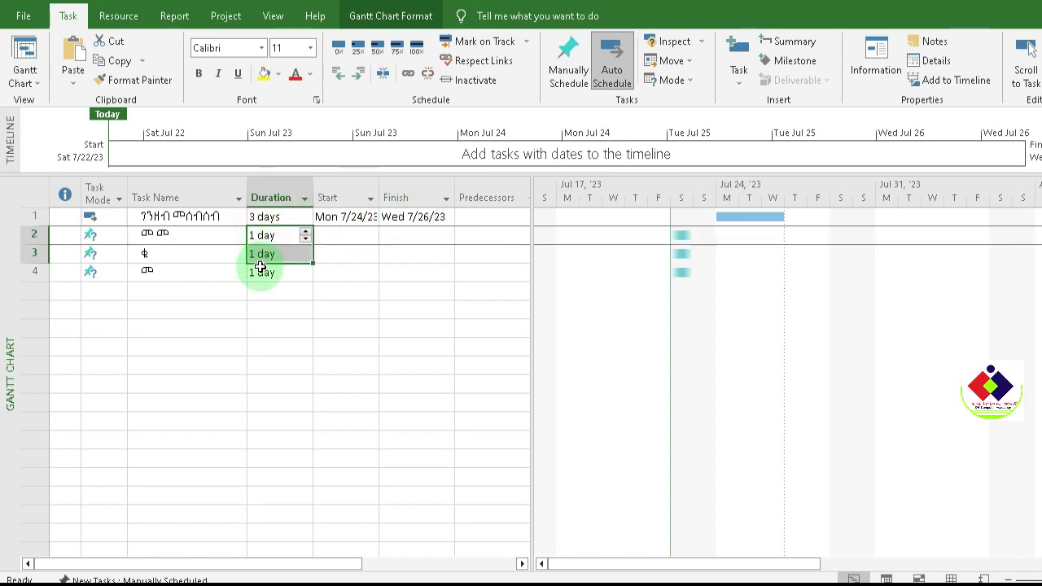
pyautogui.click(612, 72)
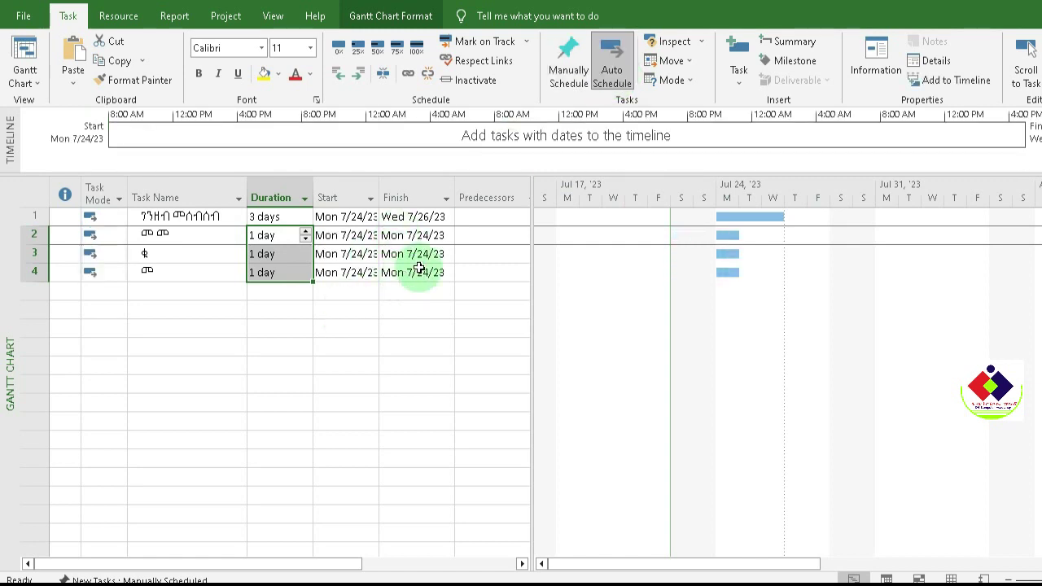
pyautogui.click(494, 272)
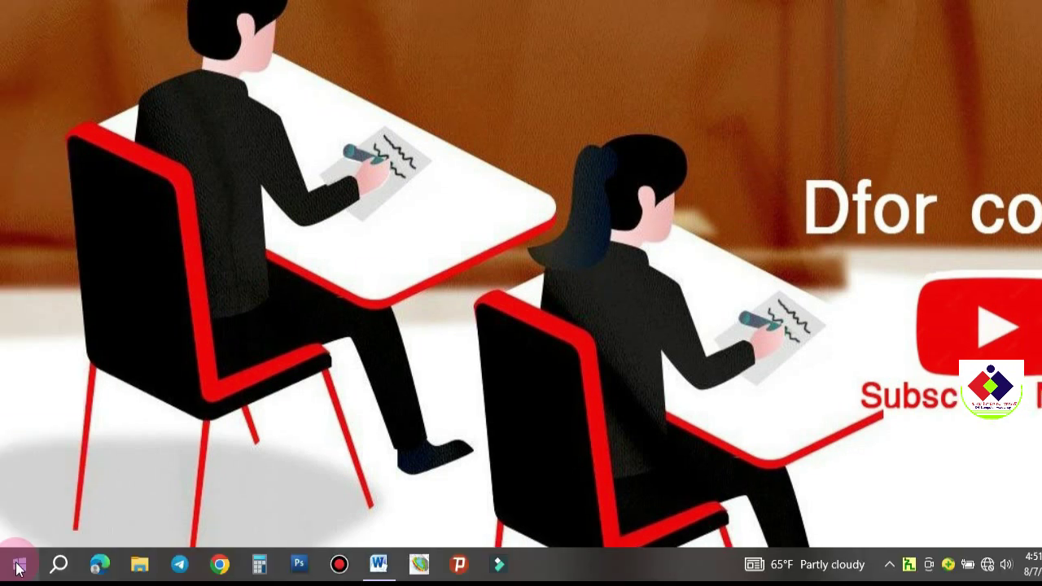
# Launch Microsoft Project from the desktop and create a blank project.
pyautogui.click(18, 565)
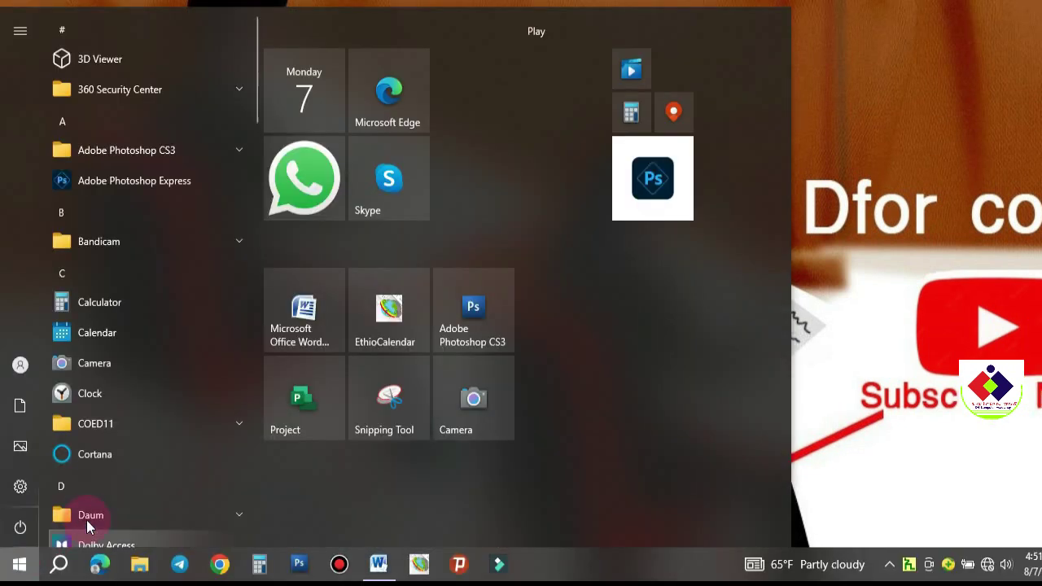
pyautogui.scroll(-1, 131, 414)
pyautogui.scroll(-10, 133, 420)
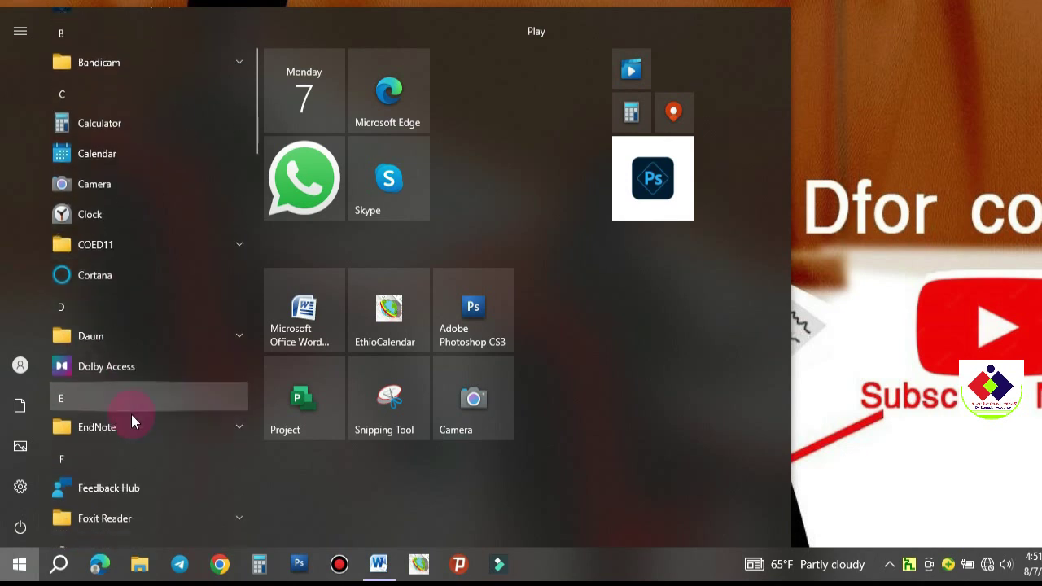
pyautogui.scroll(-10, 133, 420)
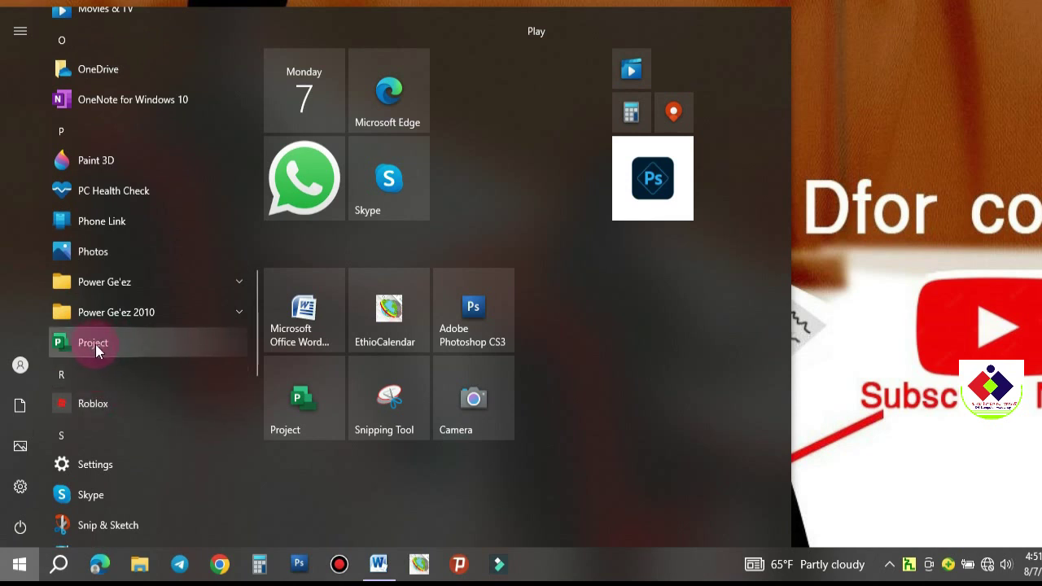
pyautogui.click(111, 344)
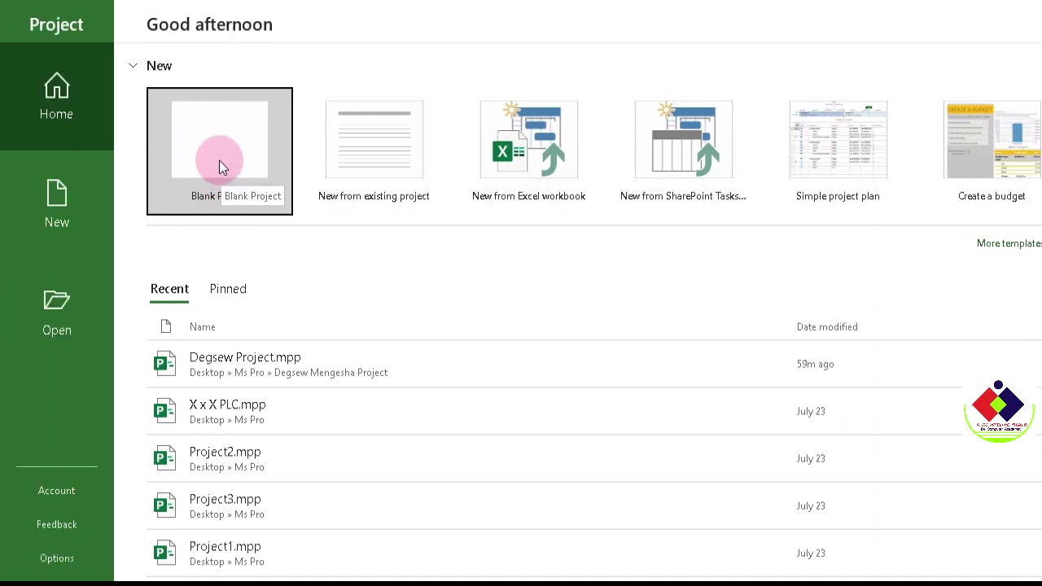
pyautogui.click(224, 151)
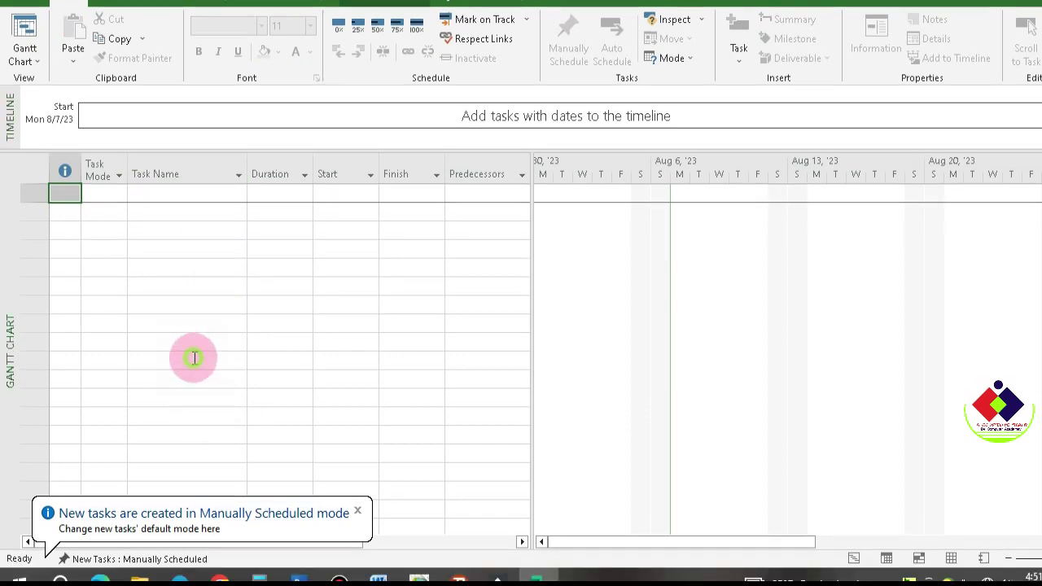
pyautogui.click(193, 380)
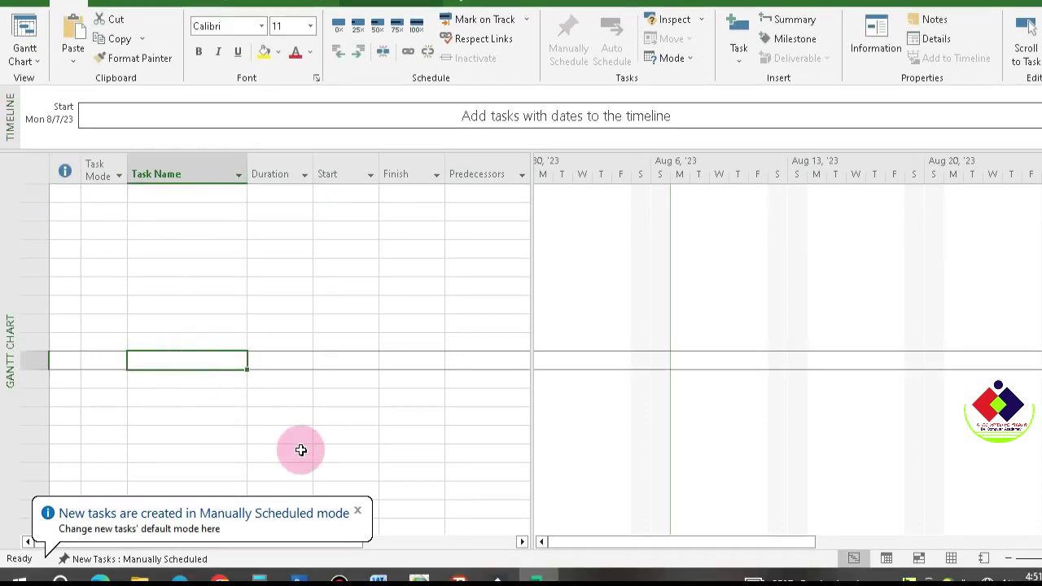
pyautogui.click(177, 196)
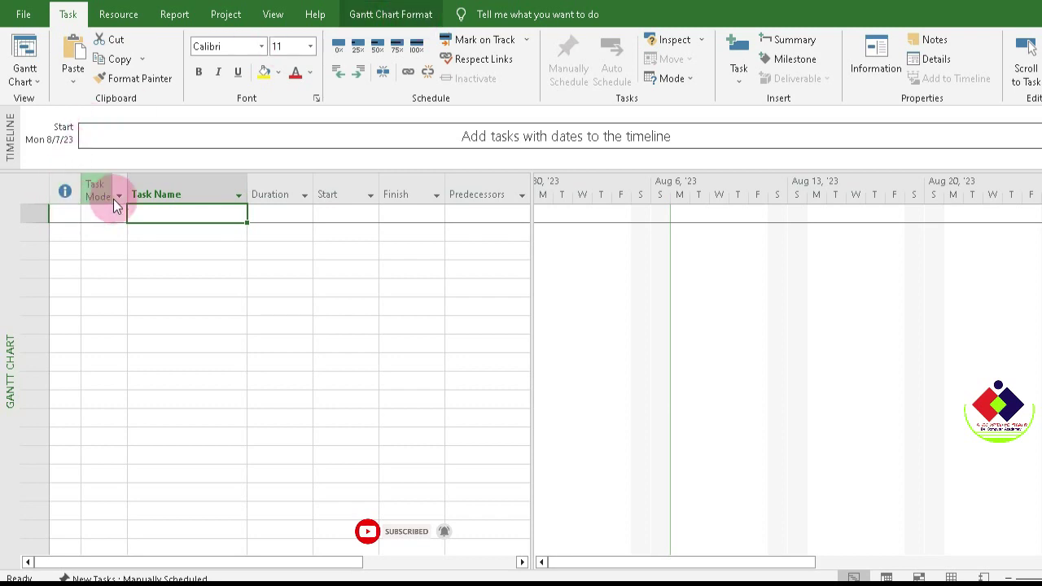
pyautogui.click(294, 216)
pyautogui.click(338, 214)
pyautogui.click(411, 216)
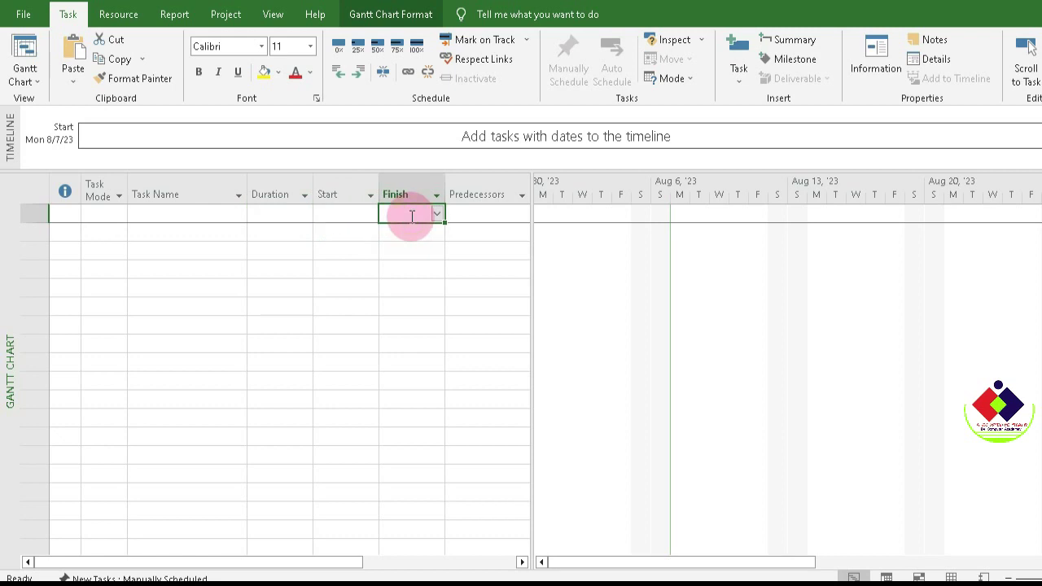
pyautogui.click(490, 212)
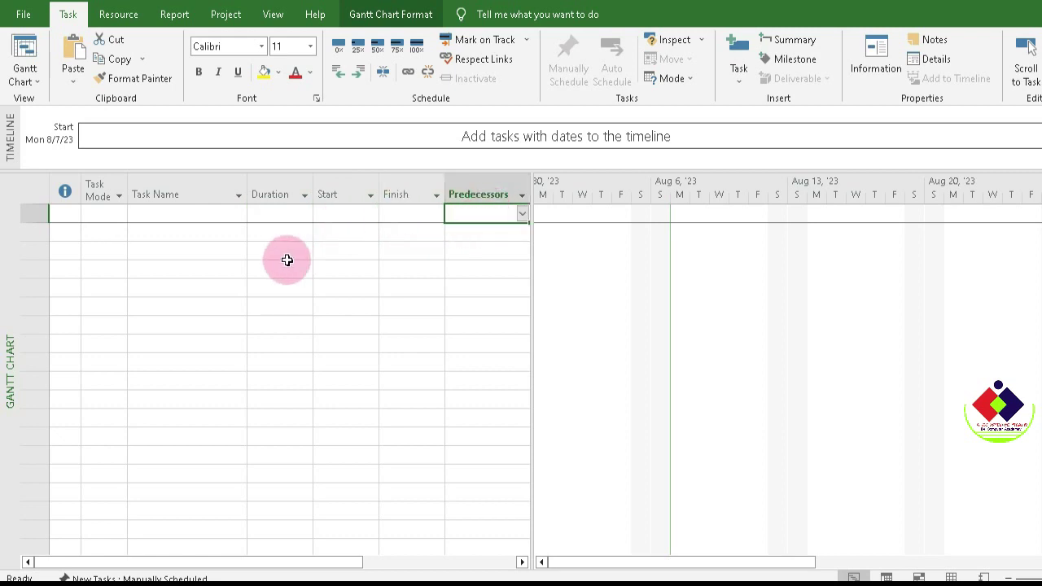
# Enter nine tasks named Feasibility Study, Write Feasibility Study, Confirmation, Plc Formation, Document Preparation, Getting, Start Up the Business, Office Equipment and Start up the Business.
pyautogui.click(194, 213)
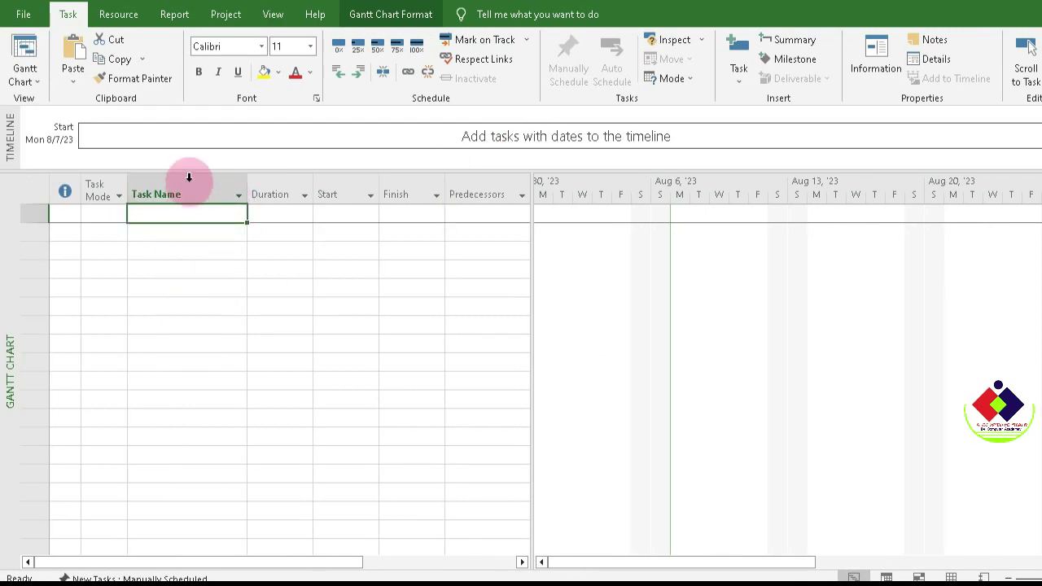
pyautogui.write('Feasibility Study Write Feasibility Study Confirmation Plc Formation Document Preparation Getting Start Up the Business Office Equipment')
pyautogui.click(202, 413)
pyautogui.write('Sta')
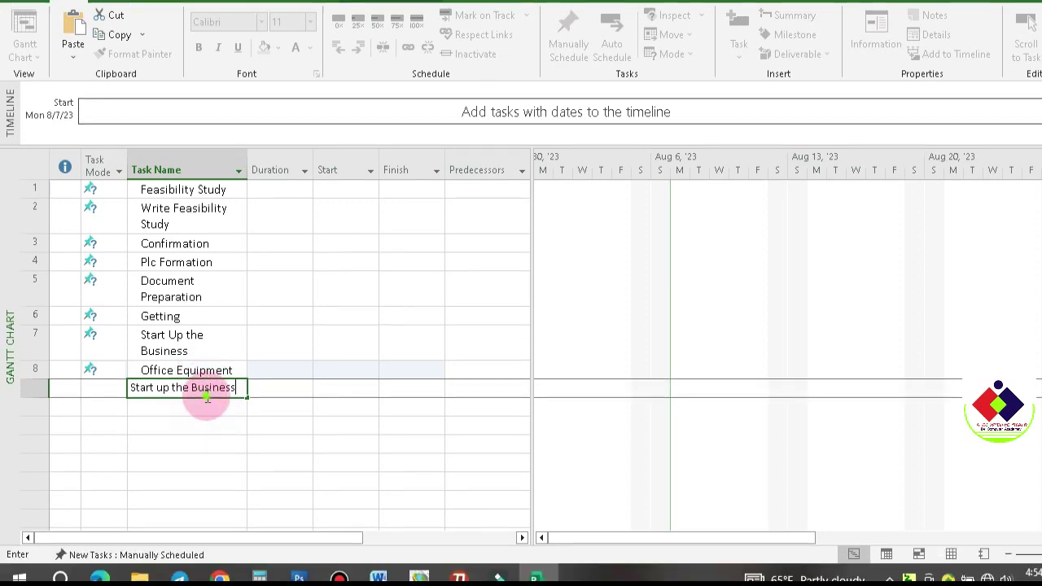
pyautogui.click(203, 412)
# Widen the Task Name column so that every task name fits on a single line.
pyautogui.click(198, 285)
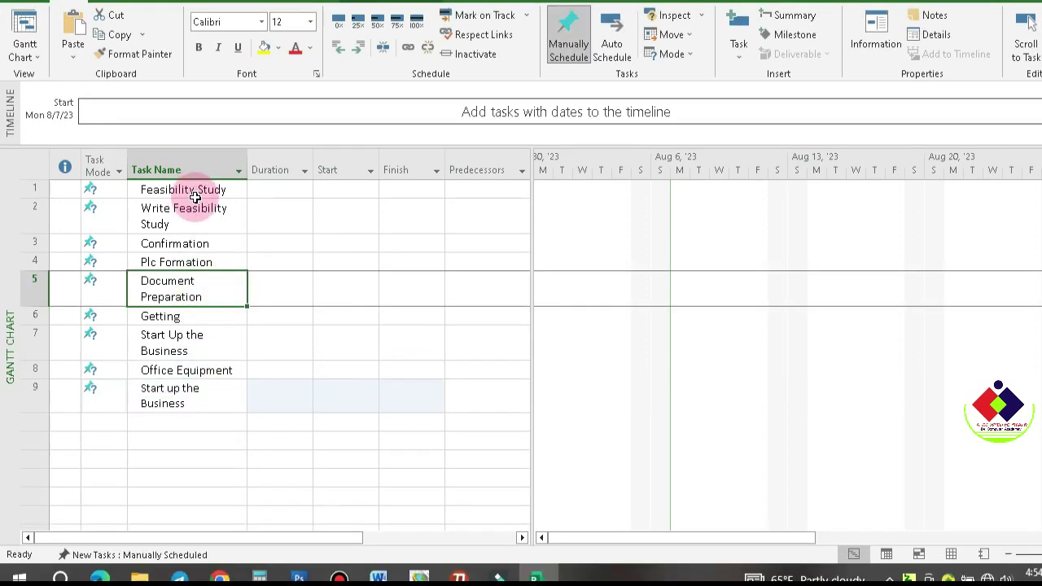
pyautogui.click(220, 220)
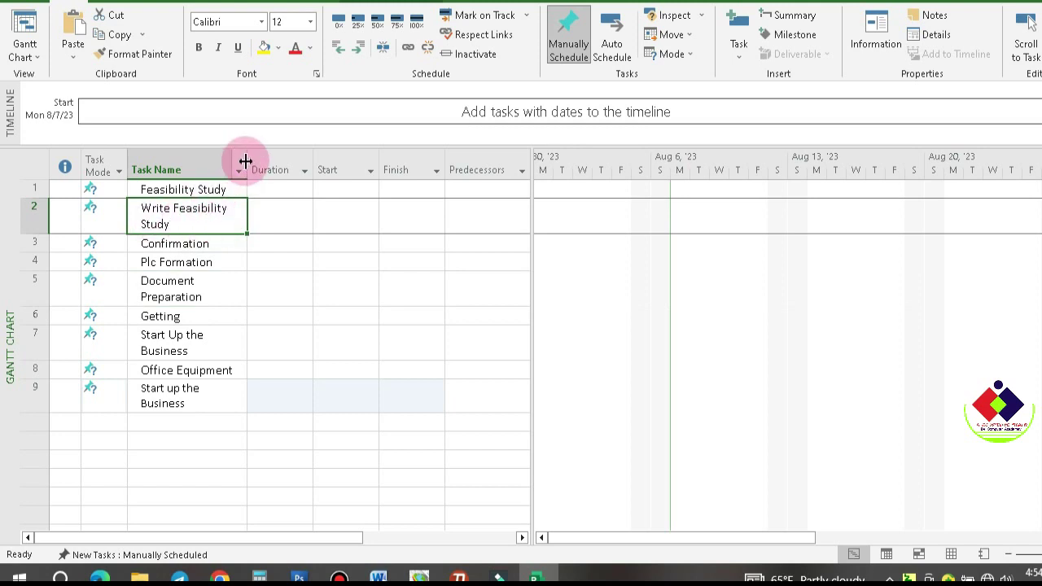
pyautogui.moveTo(244, 160); pyautogui.dragTo(262, 160)
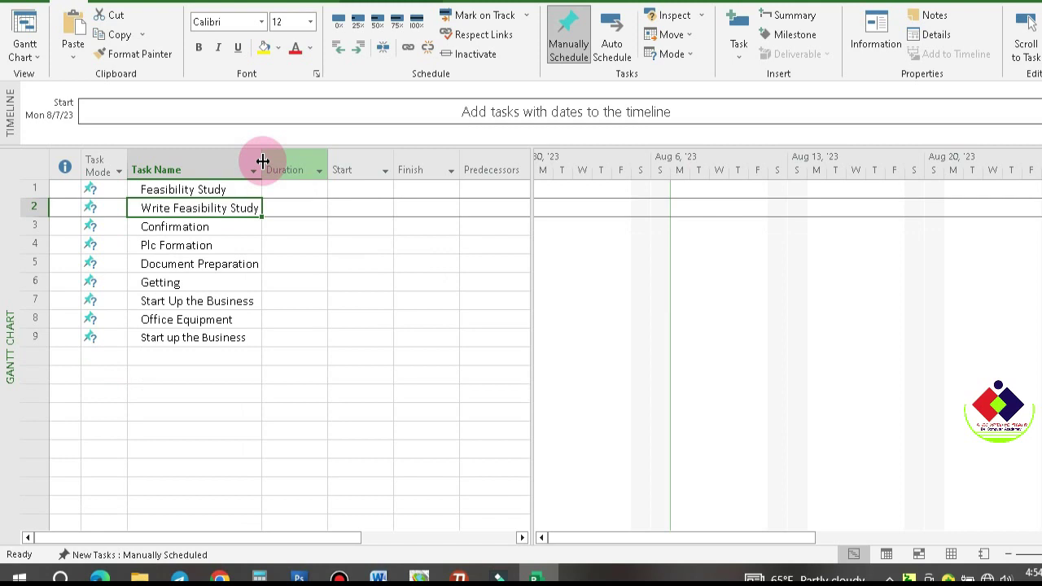
pyautogui.doubleClick(262, 160)
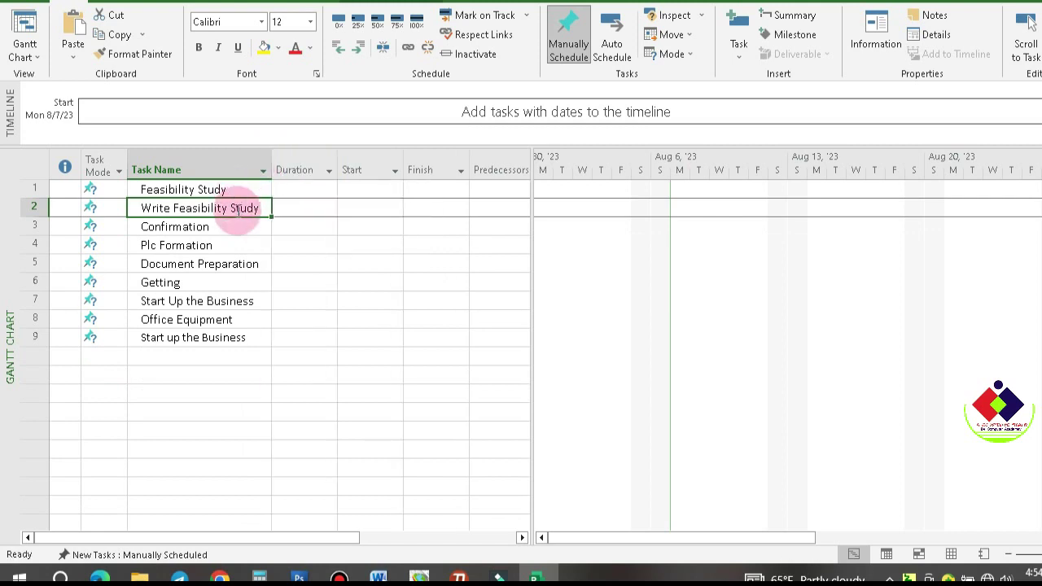
pyautogui.click(218, 319)
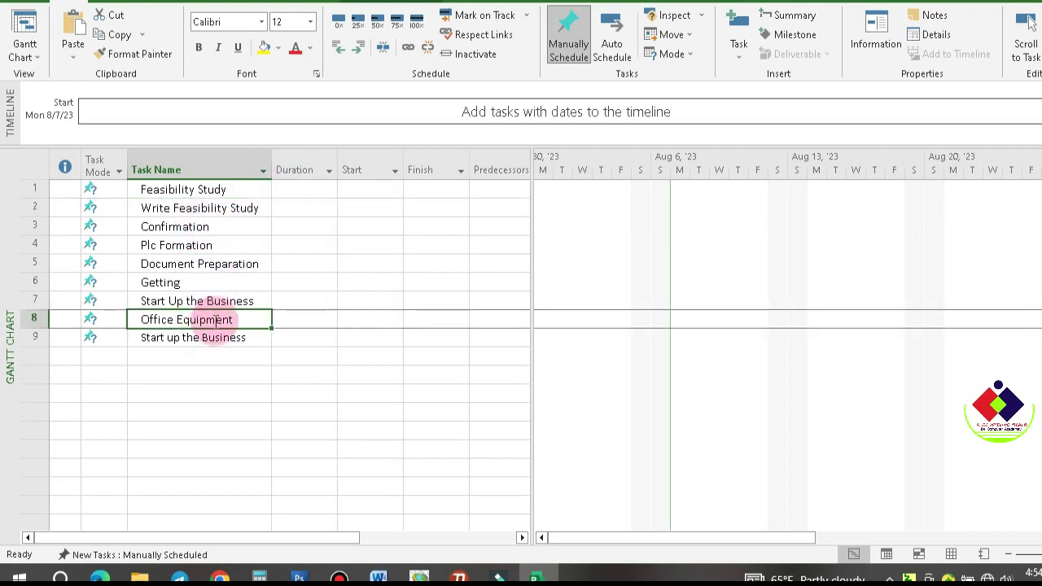
pyautogui.click(215, 374)
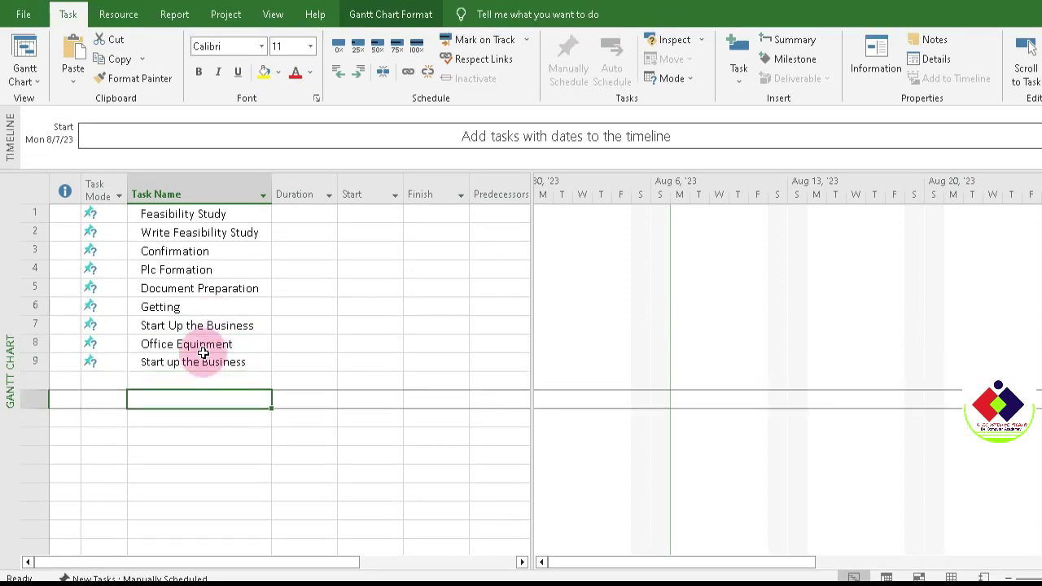
pyautogui.click(199, 362)
pyautogui.click(204, 381)
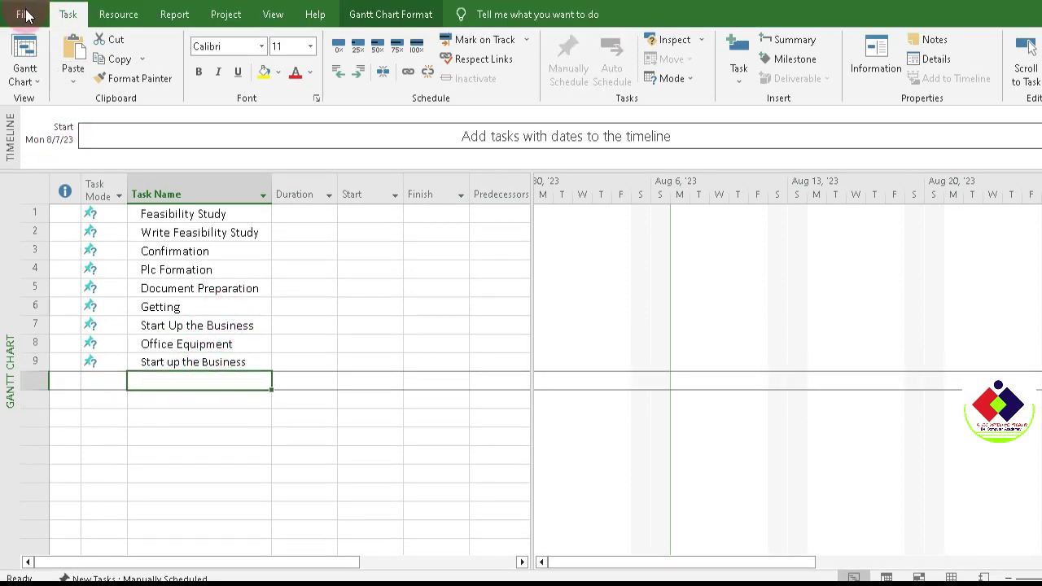
# Save the project to the Desktop under the file name Ms project Part 2.
pyautogui.click(26, 16)
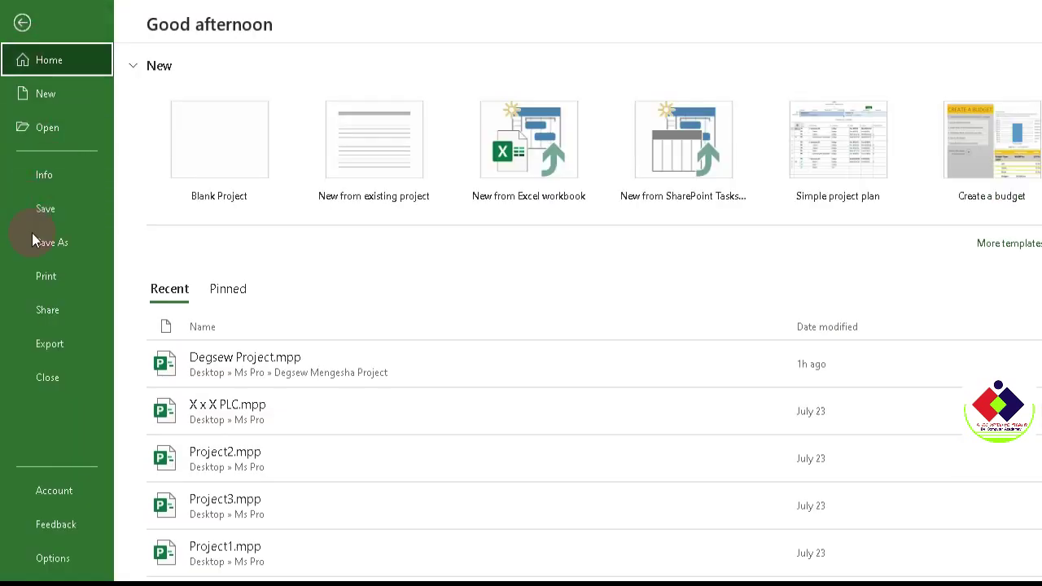
pyautogui.click(47, 214)
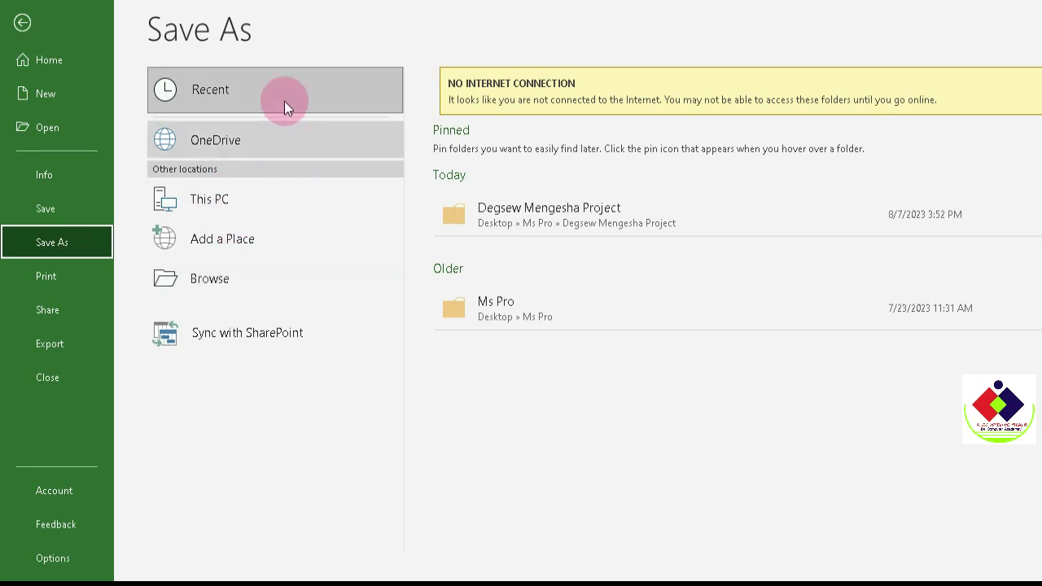
pyautogui.click(215, 201)
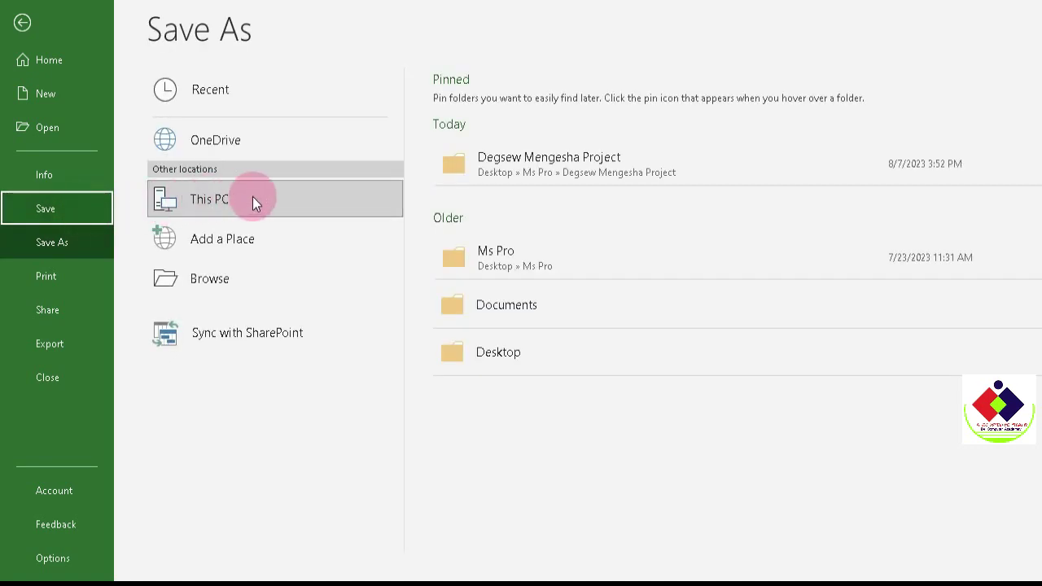
pyautogui.click(215, 204)
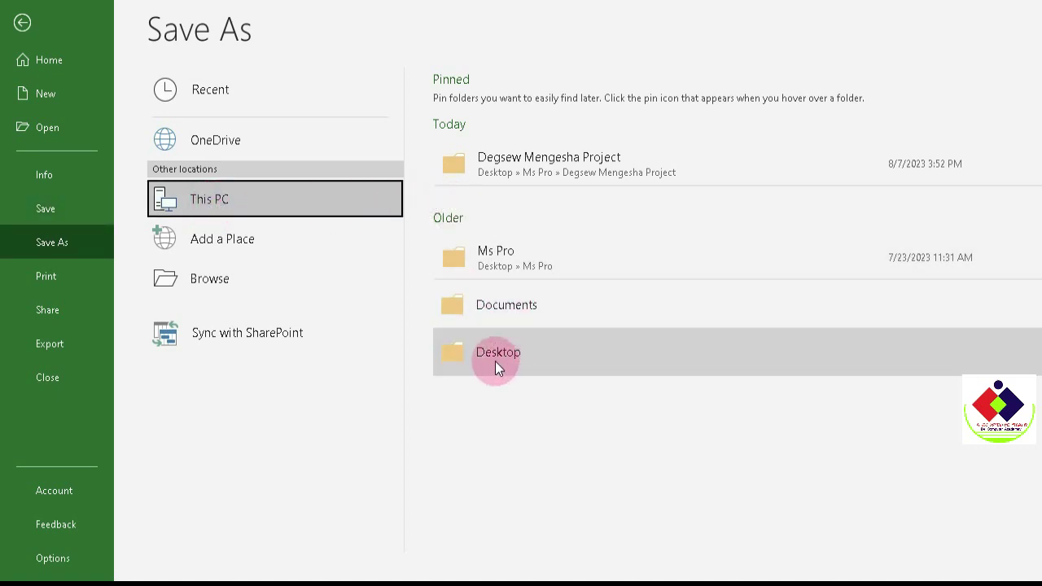
pyautogui.click(497, 358)
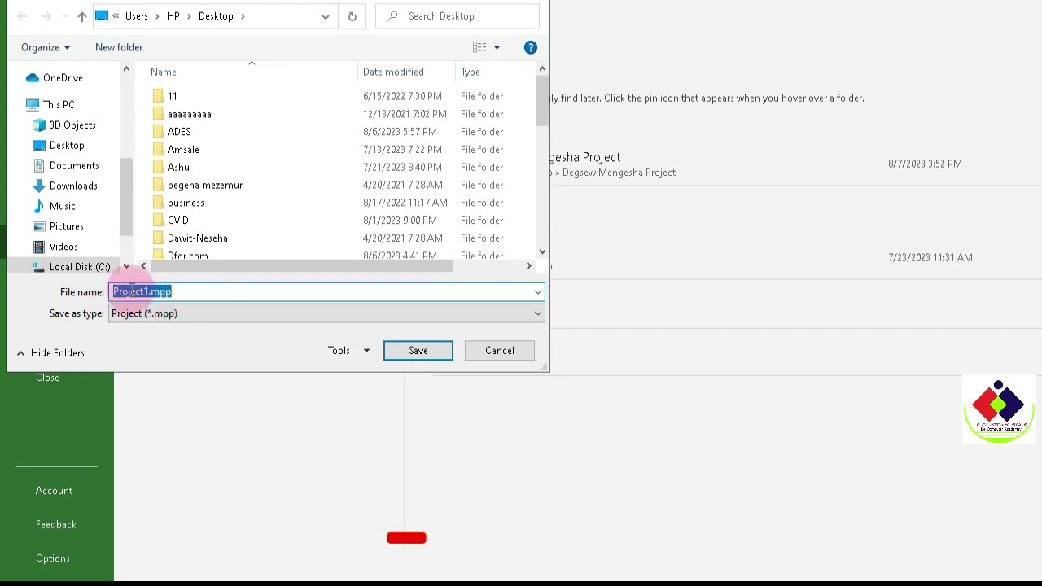
pyautogui.write('Ms')
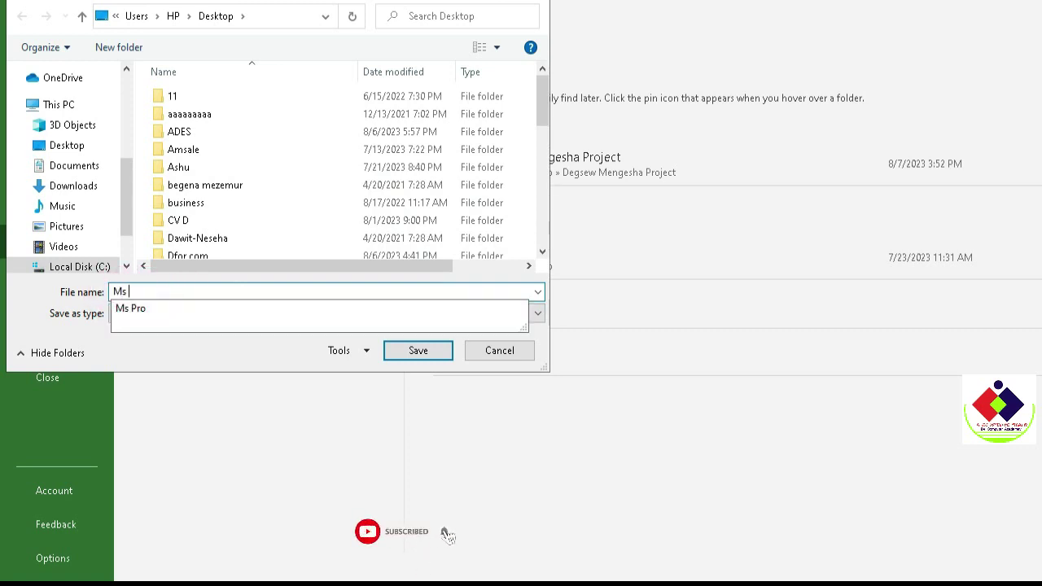
pyautogui.write(' pro')
pyautogui.press('Escape')
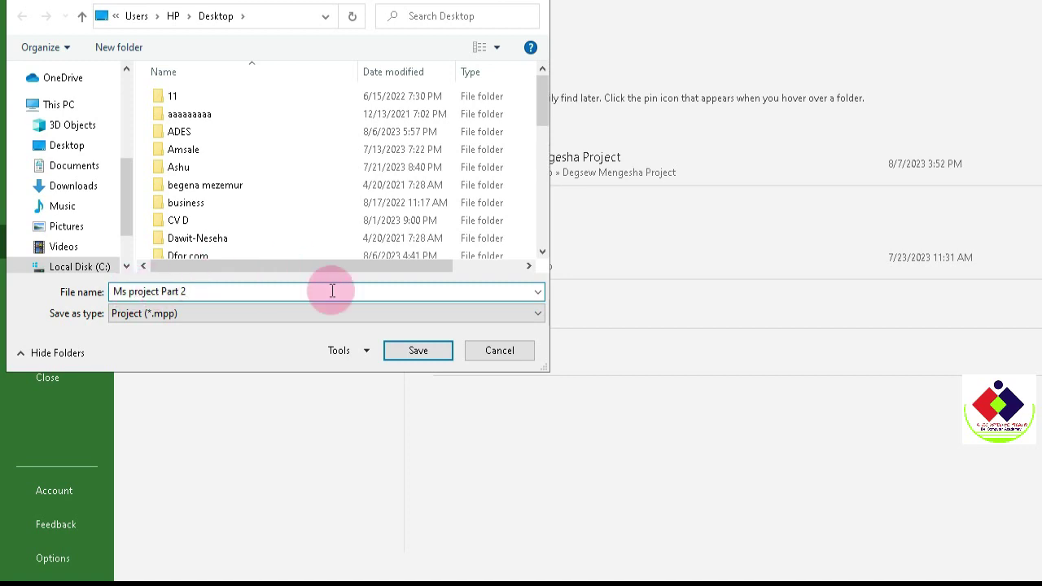
pyautogui.click(434, 356)
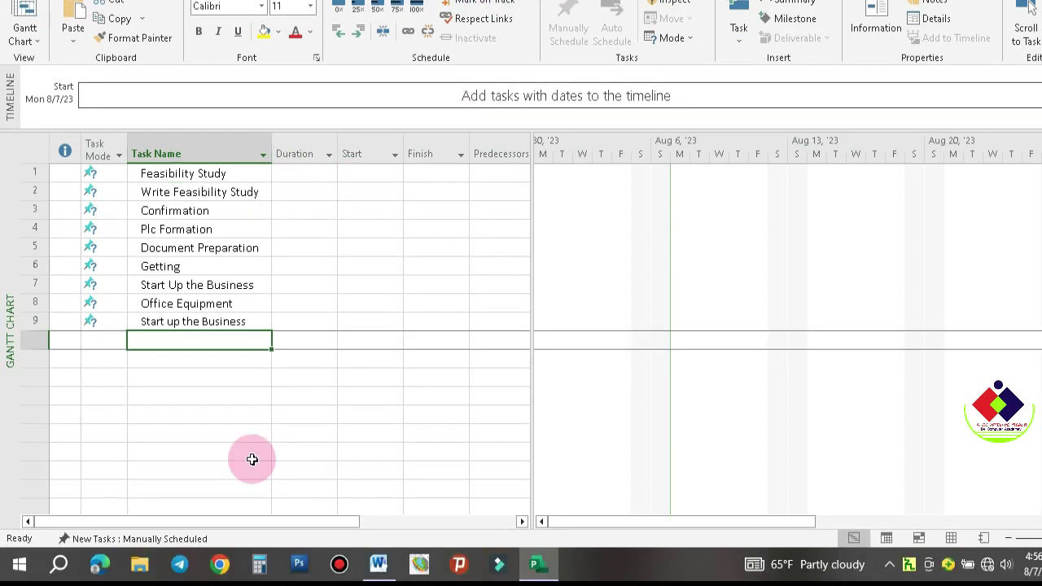
pyautogui.click(240, 418)
pyautogui.click(236, 362)
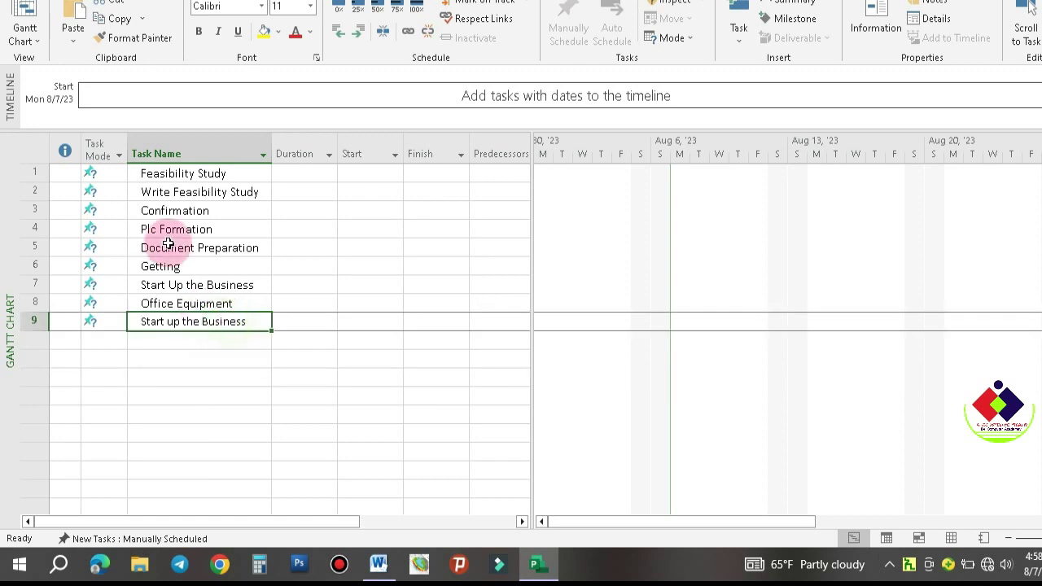
pyautogui.click(204, 271)
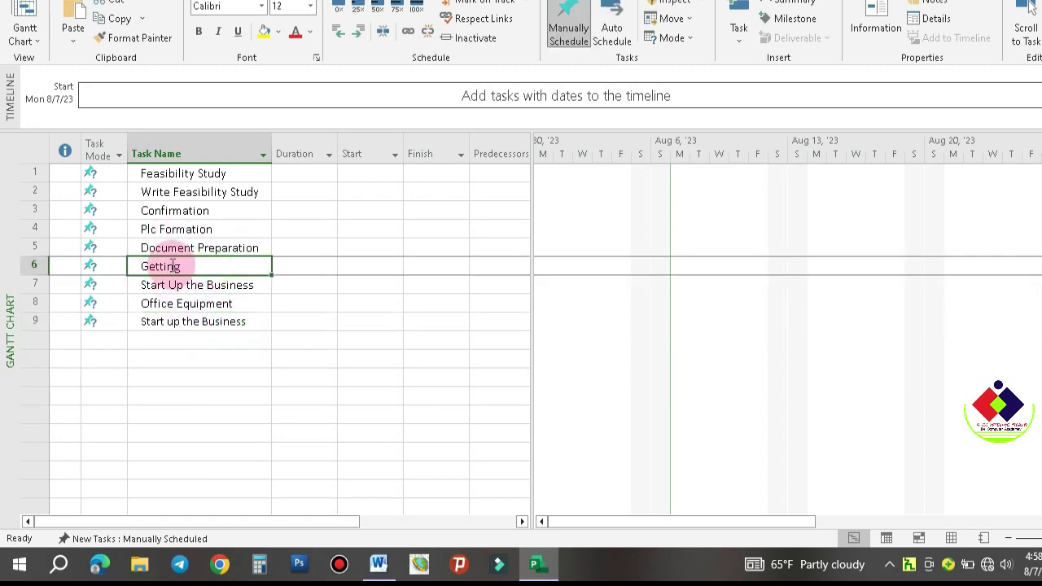
pyautogui.click(192, 285)
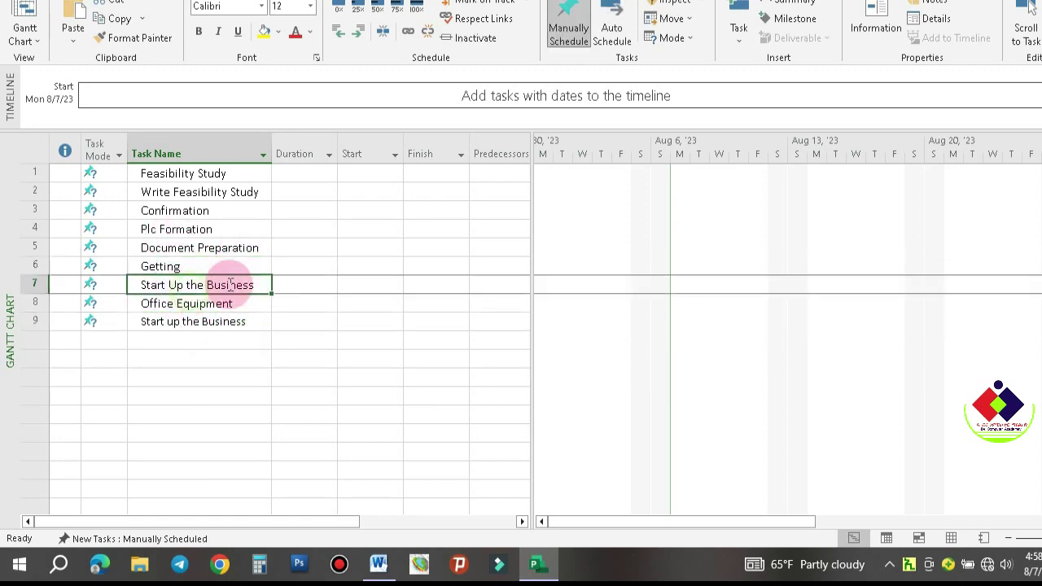
pyautogui.click(210, 172)
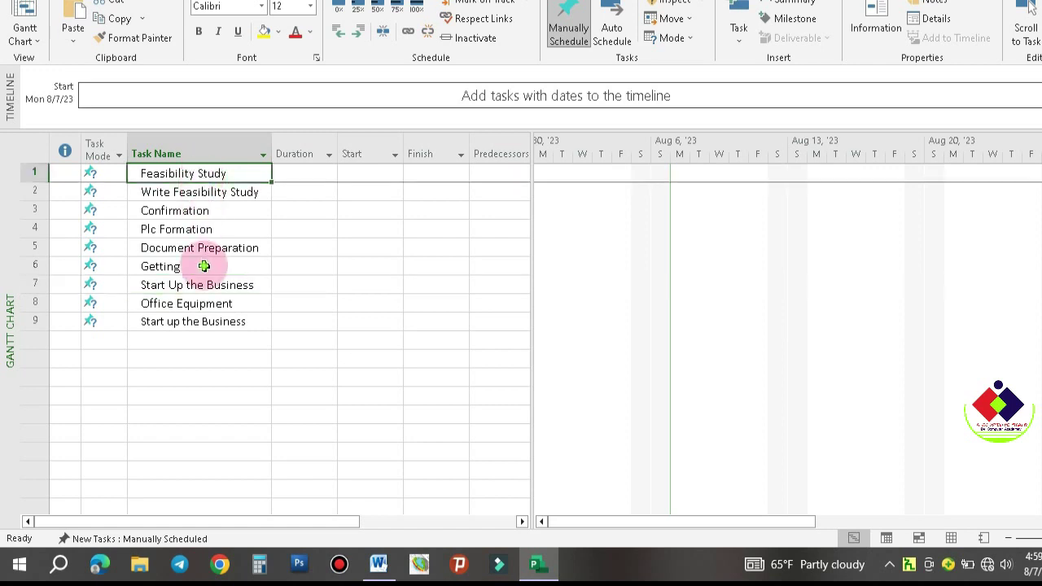
pyautogui.click(205, 317)
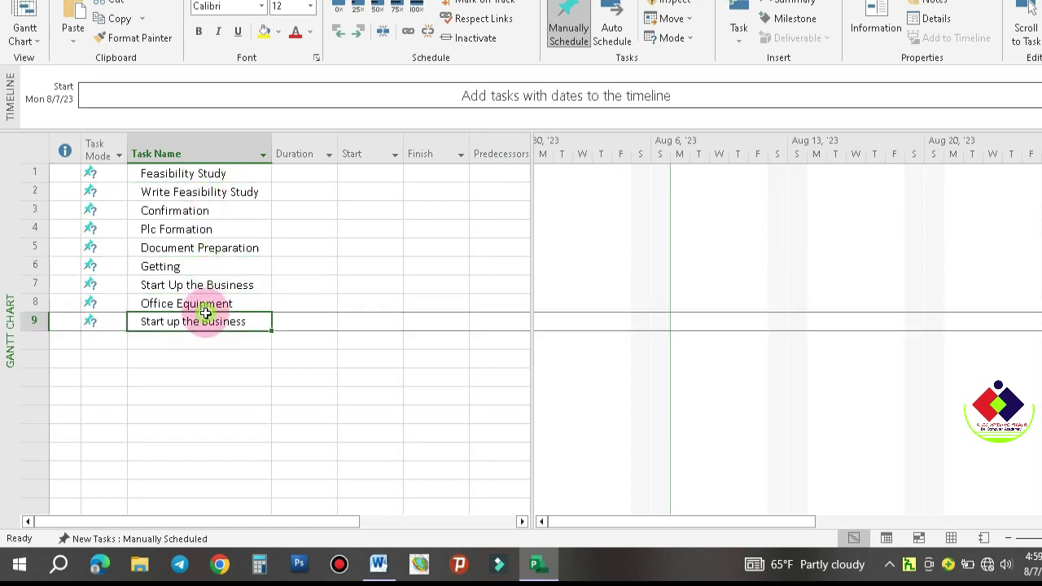
# Insert a new task above Confirmation and undo the insertion.
pyautogui.click(215, 213)
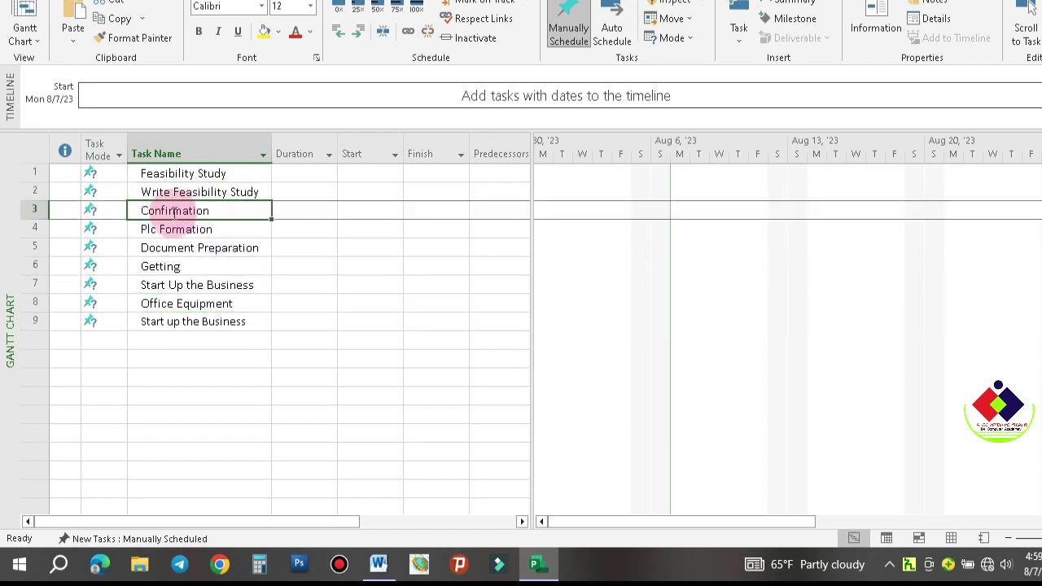
pyautogui.rightClick(223, 213)
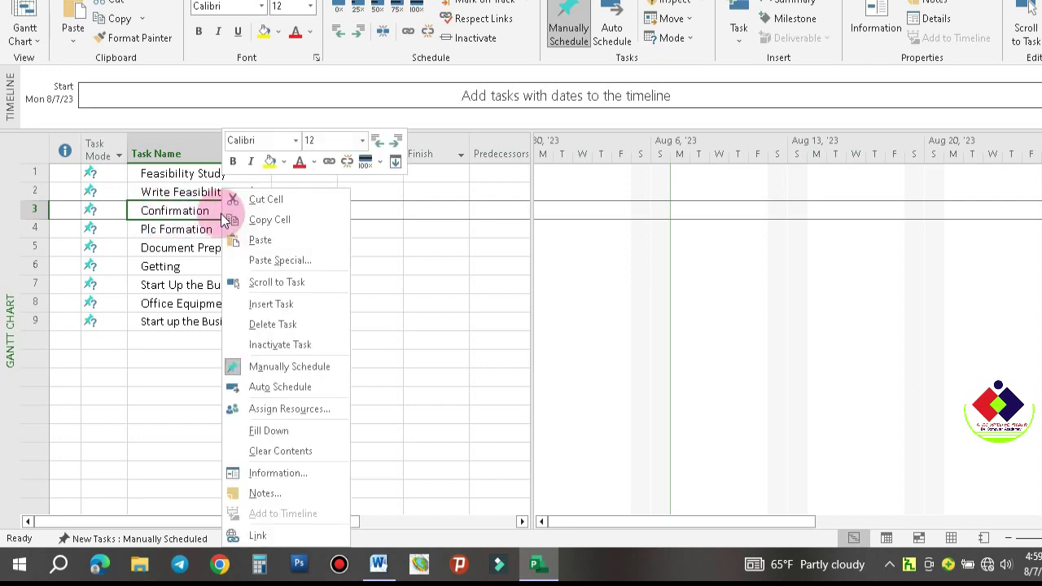
pyautogui.click(285, 304)
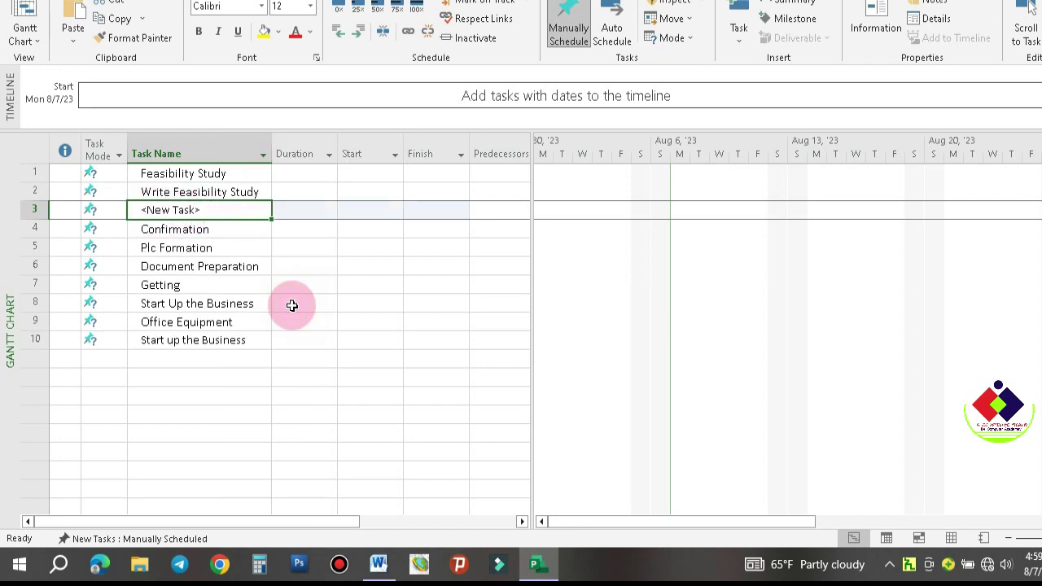
pyautogui.click(209, 211)
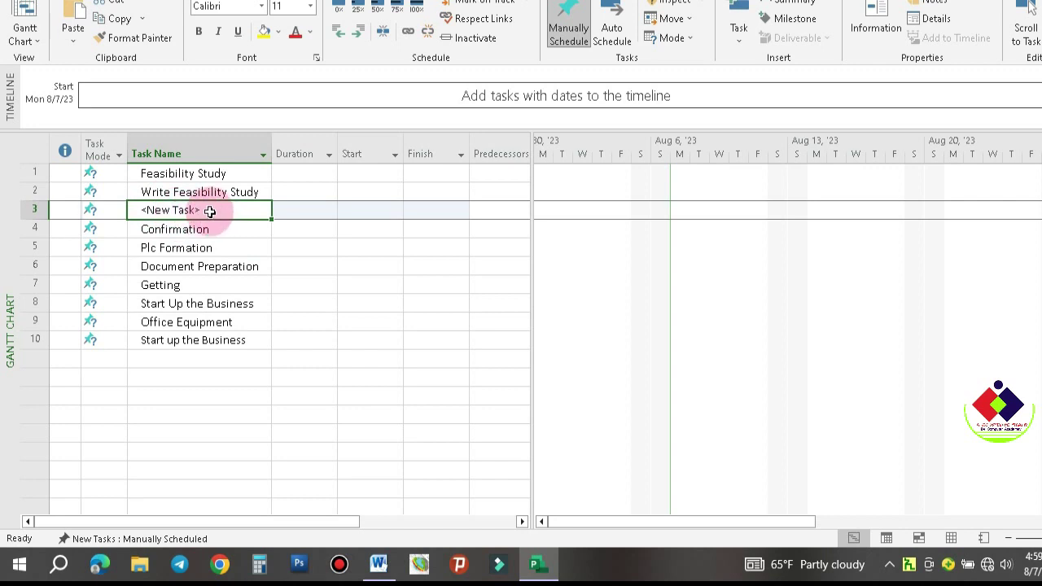
pyautogui.hotkey('ctrl', 'z')
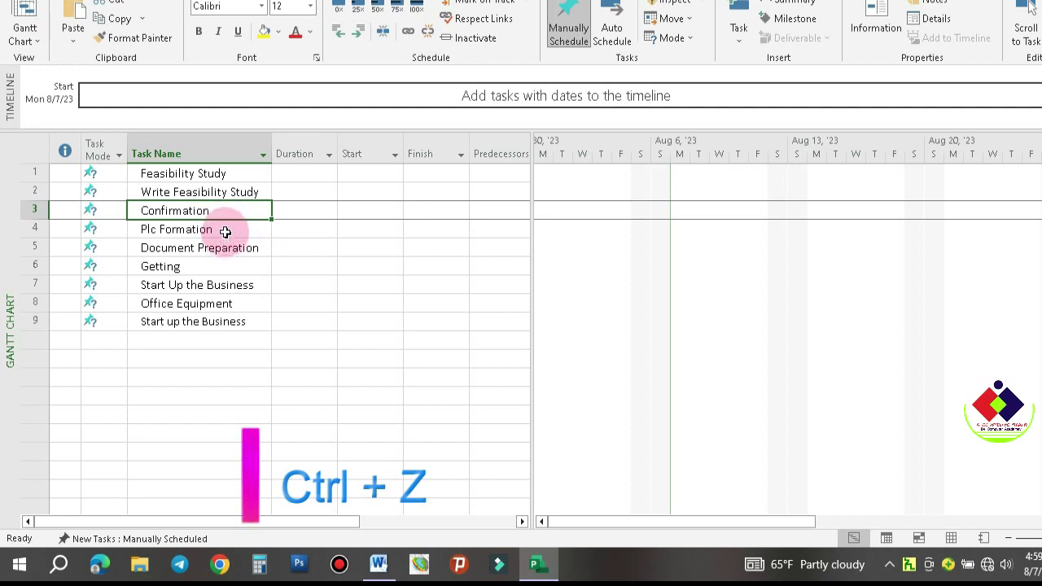
# View the general task information of Document Preparation and close it without editing anything.
pyautogui.click(220, 230)
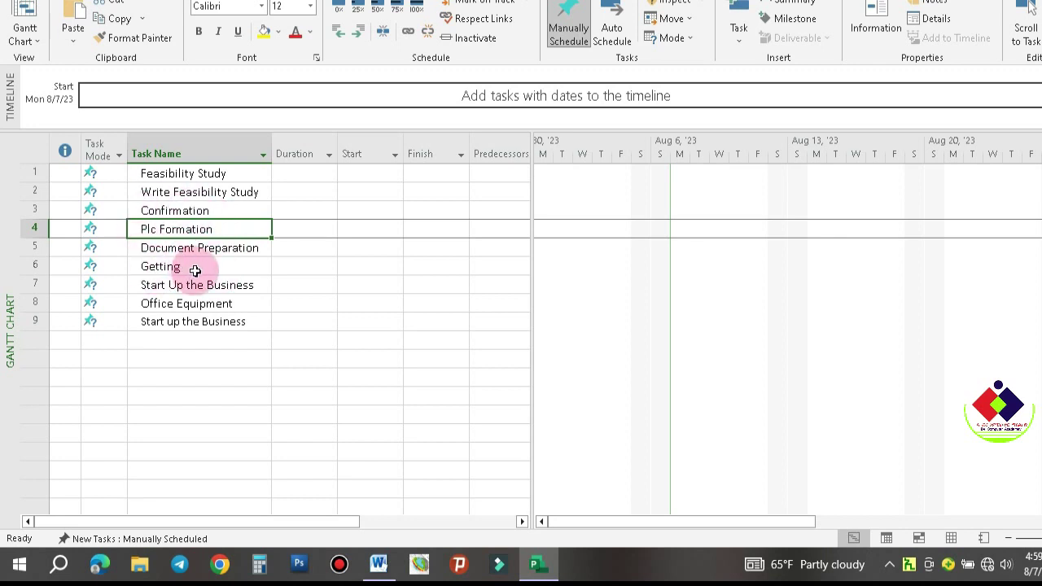
pyautogui.click(247, 252)
pyautogui.hotkey('shift', 'space')
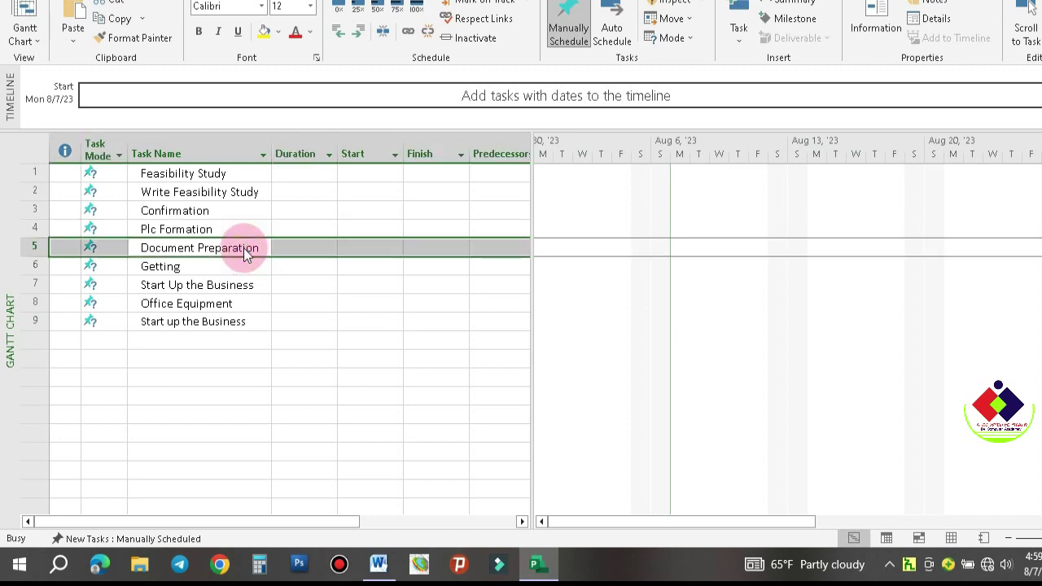
pyautogui.click(462, 137)
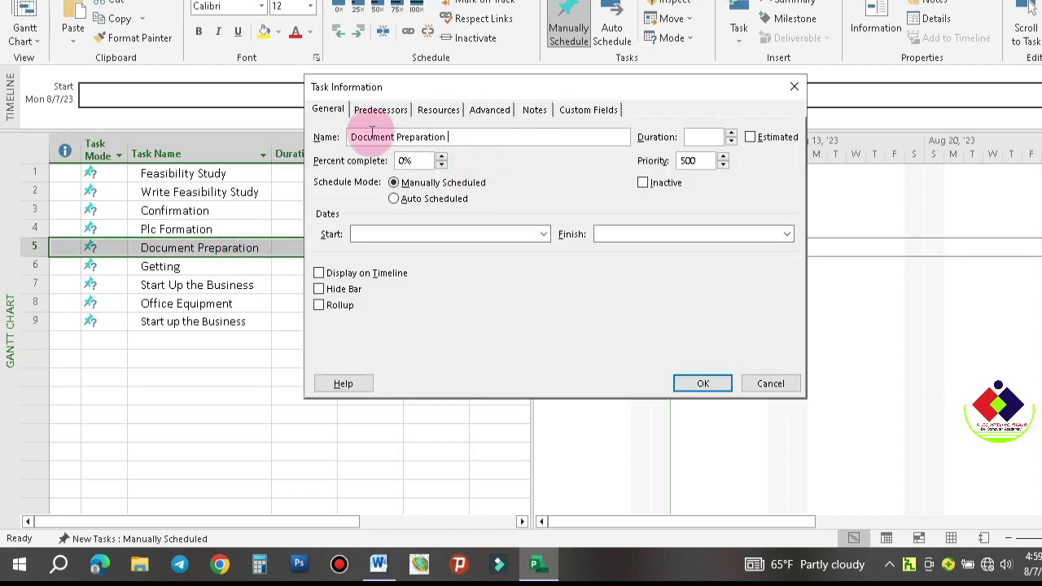
pyautogui.click(703, 384)
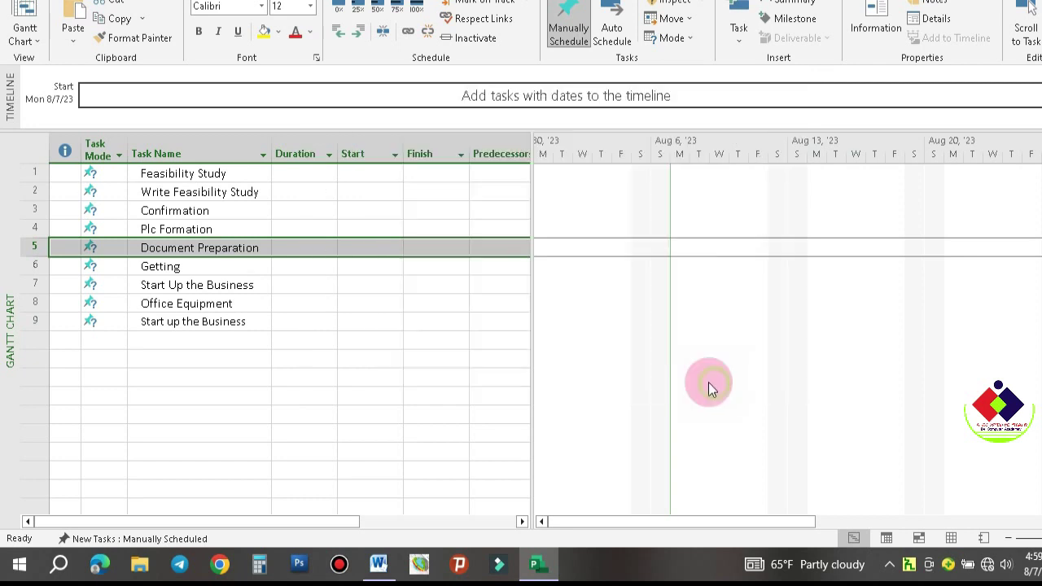
pyautogui.doubleClick(248, 255)
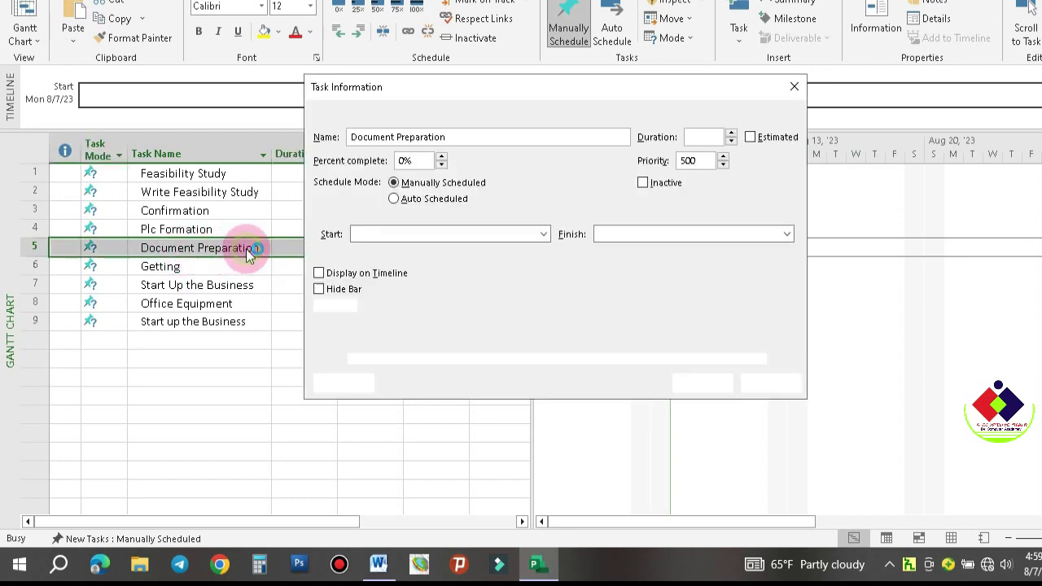
pyautogui.click(764, 382)
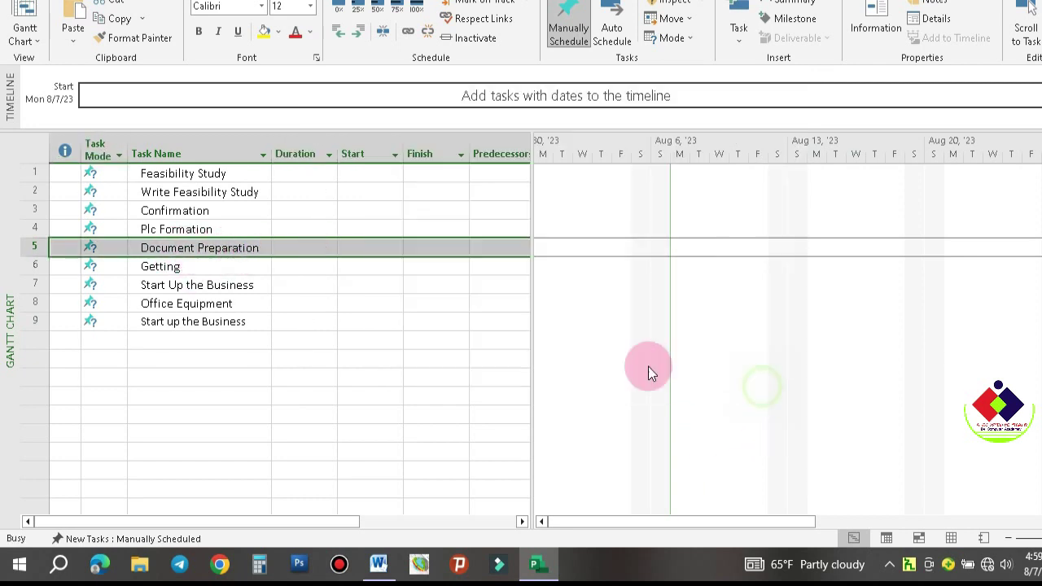
# Open the Document Preparation task name for editing in its cell, select the word Preparation and leave the cell.
pyautogui.click(249, 246)
pyautogui.click(257, 247)
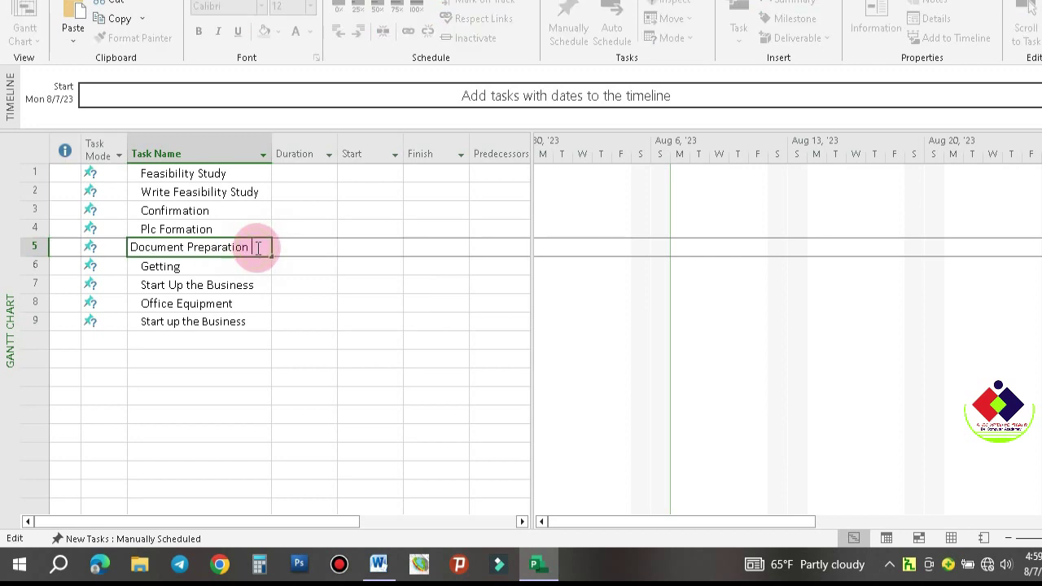
pyautogui.moveTo(187, 246); pyautogui.dragTo(256, 245)
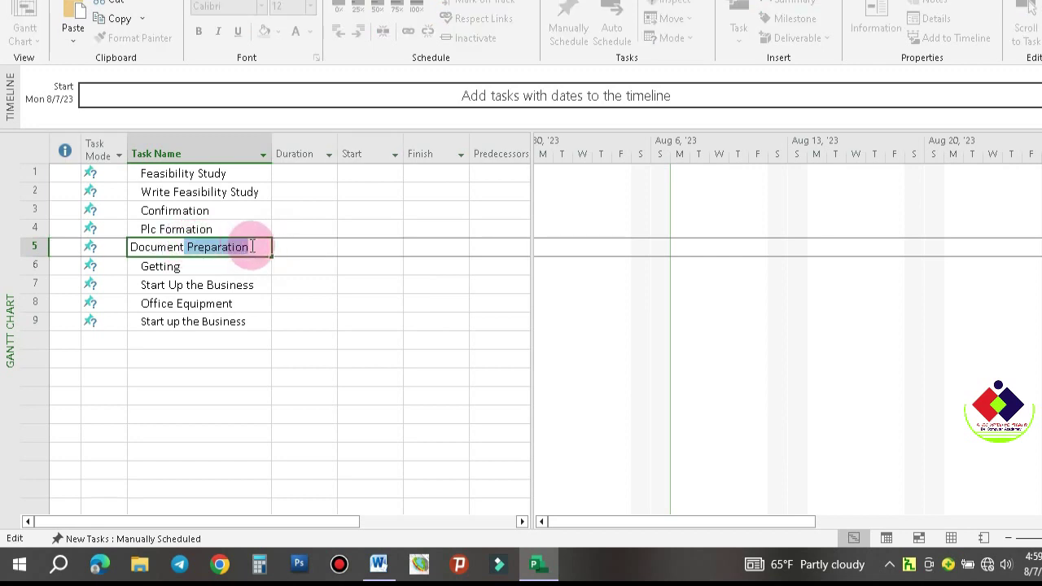
pyautogui.click(261, 247)
pyautogui.click(234, 283)
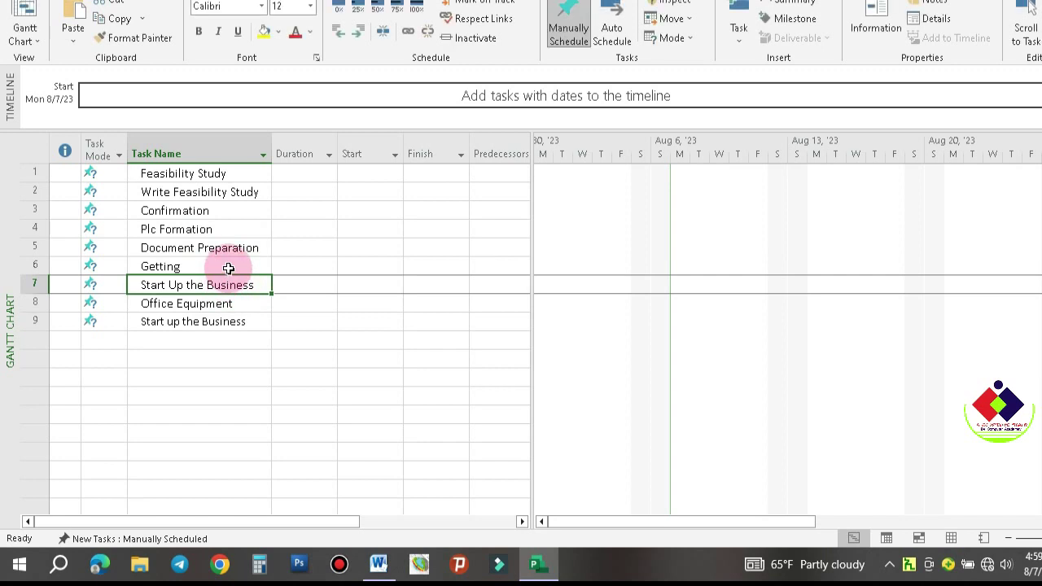
pyautogui.hotkey('ctrl', 'Home')
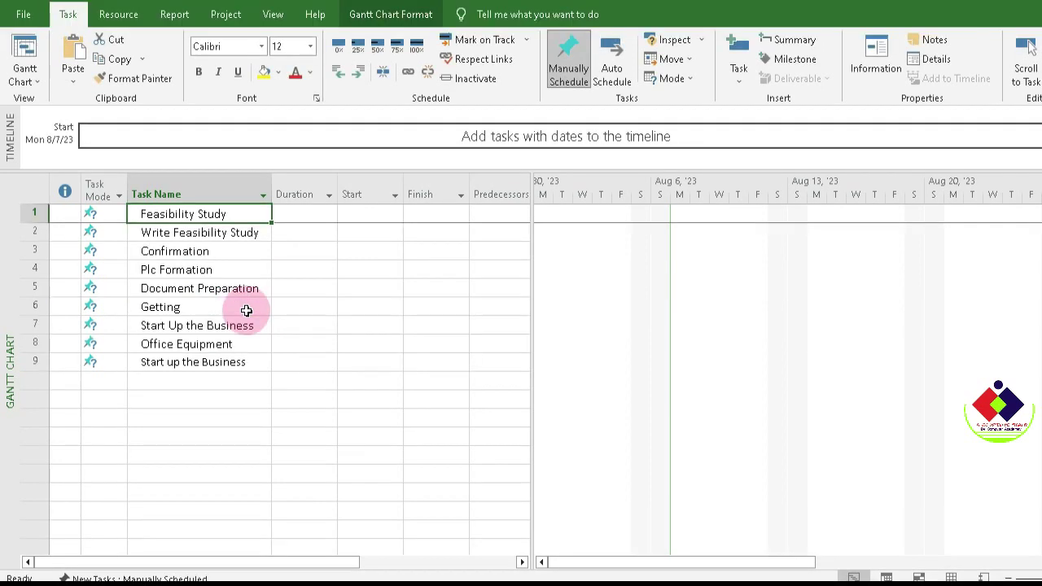
pyautogui.click(293, 213)
pyautogui.click(205, 214)
pyautogui.click(350, 214)
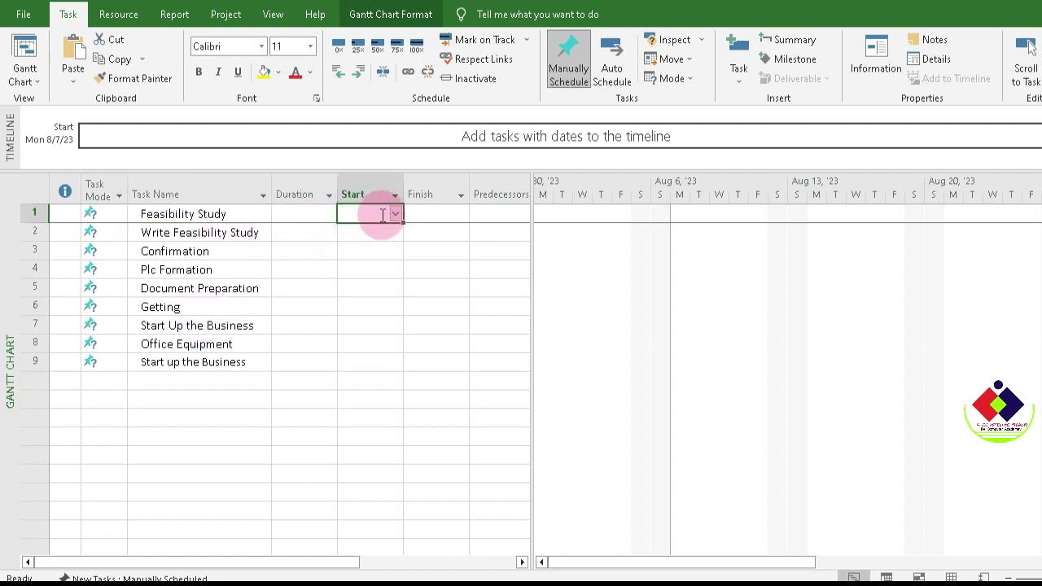
pyautogui.click(244, 216)
pyautogui.click(227, 194)
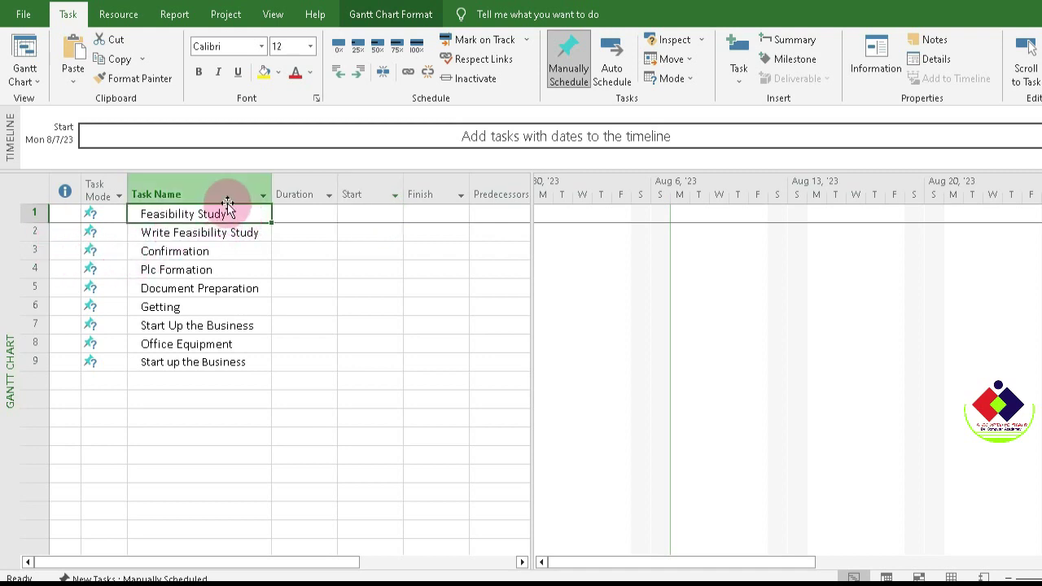
# Set the project's start date to Fri 9/1/2023 in the project information.
pyautogui.click(180, 14)
pyautogui.click(225, 16)
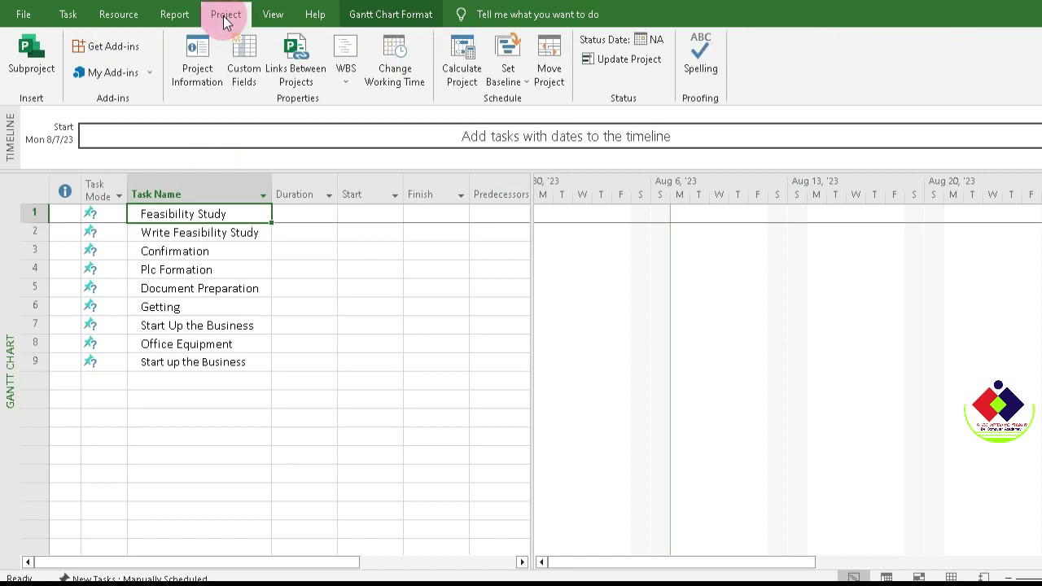
pyautogui.click(200, 68)
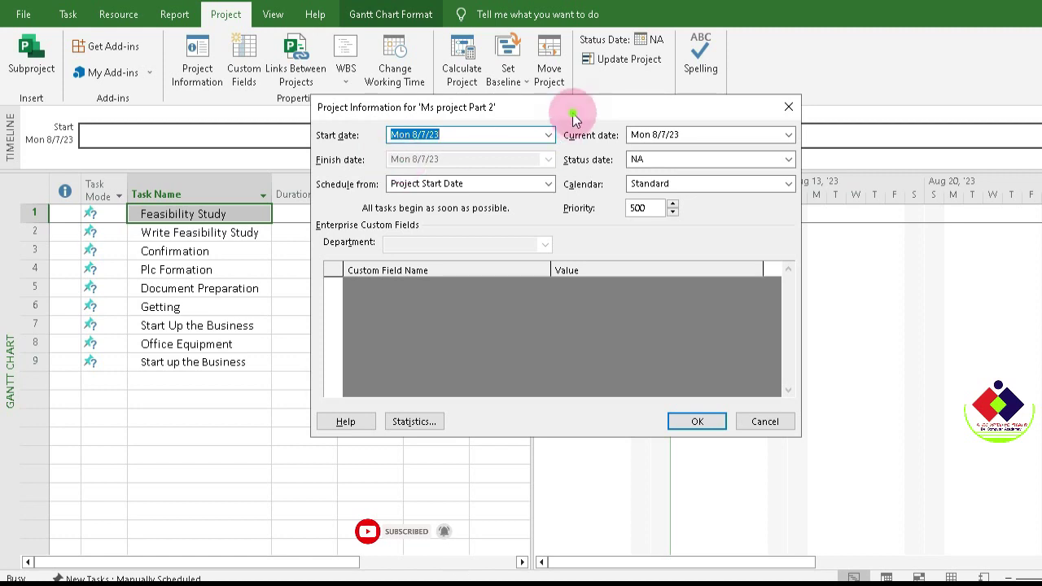
pyautogui.moveTo(572, 113); pyautogui.dragTo(475, 149)
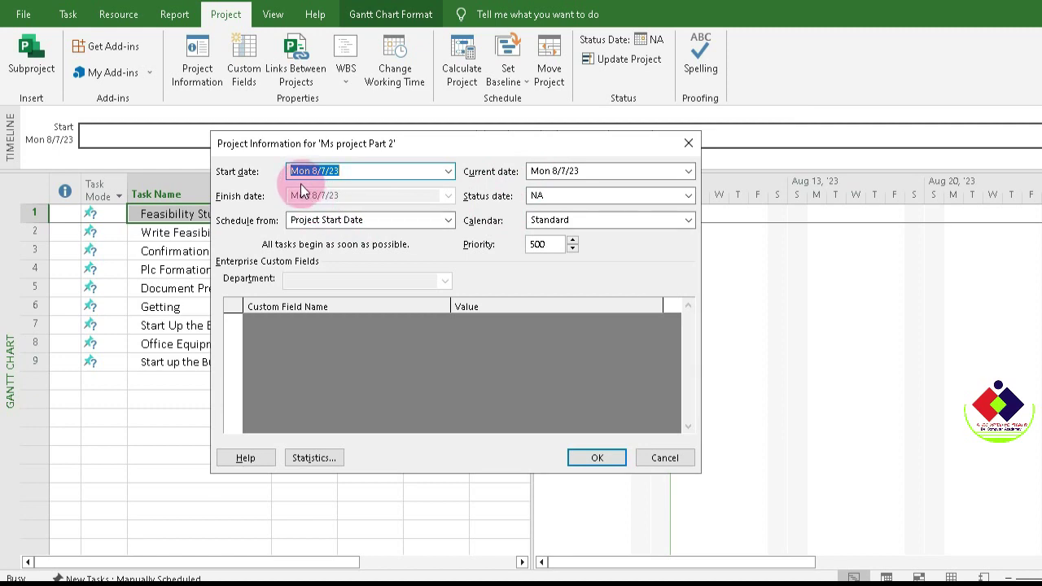
pyautogui.click(447, 172)
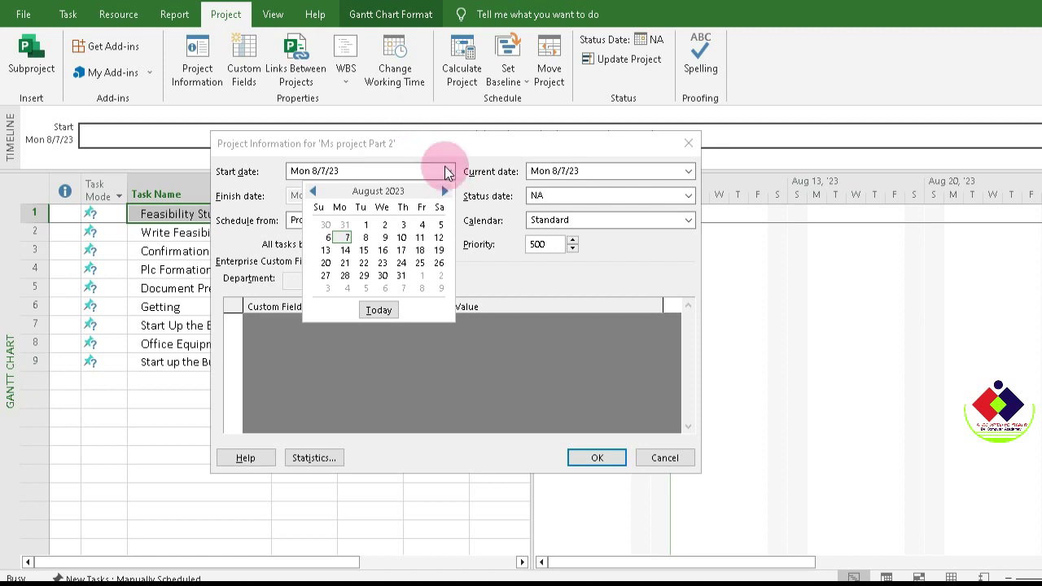
pyautogui.click(445, 191)
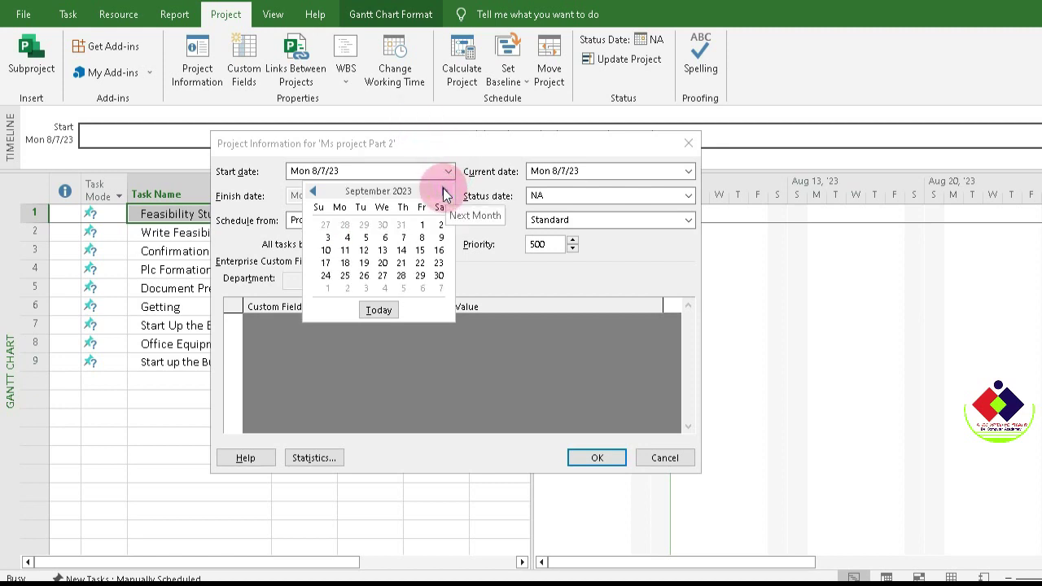
pyautogui.click(422, 225)
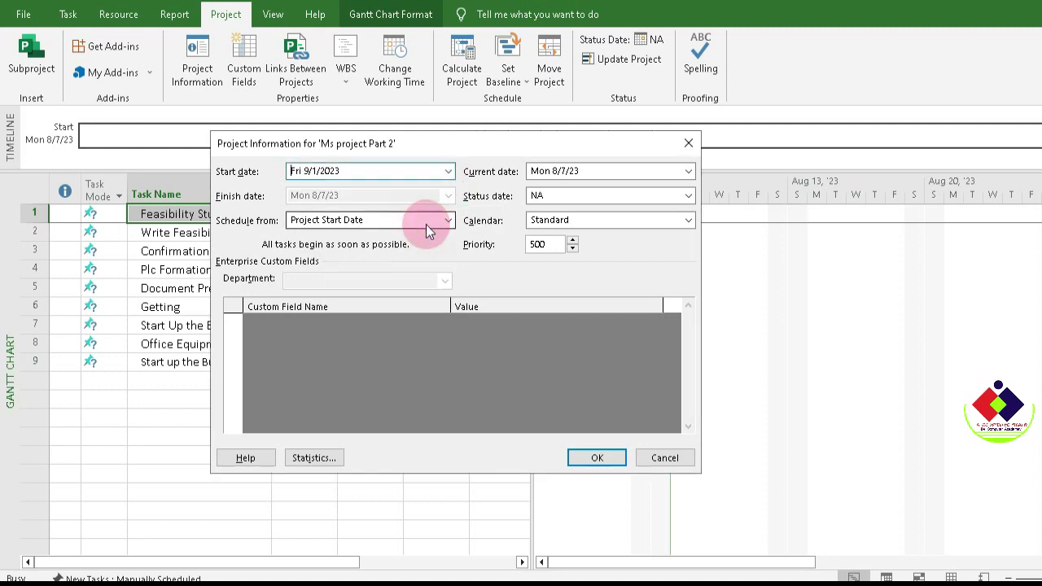
pyautogui.click(599, 457)
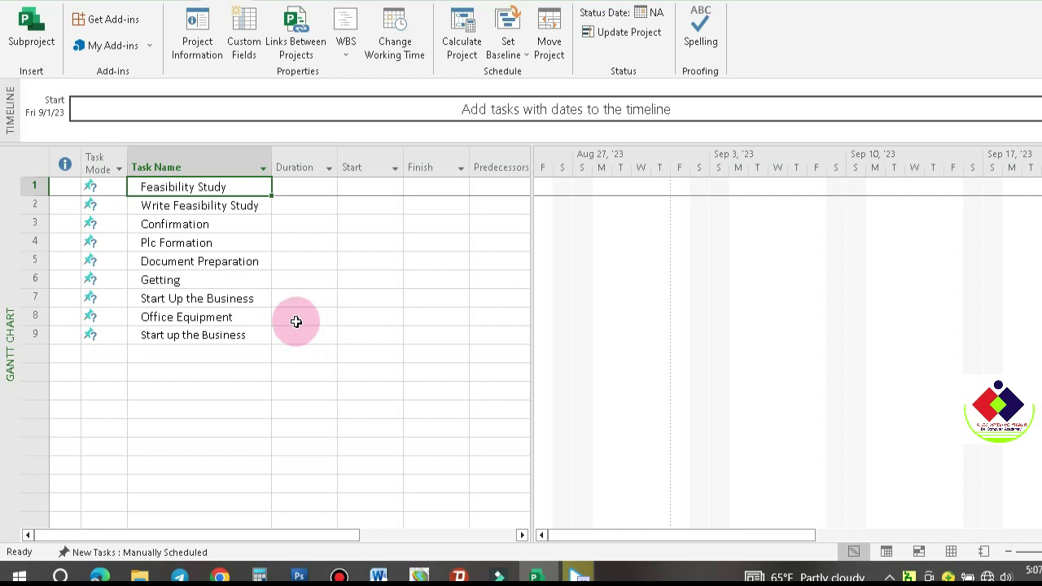
# Indent Write Feasibility Study, Confirmation, Document Preparation, Getting, Office Equipment and the last Start up the Business task as subtasks of the tasks above them.
pyautogui.click(33, 206)
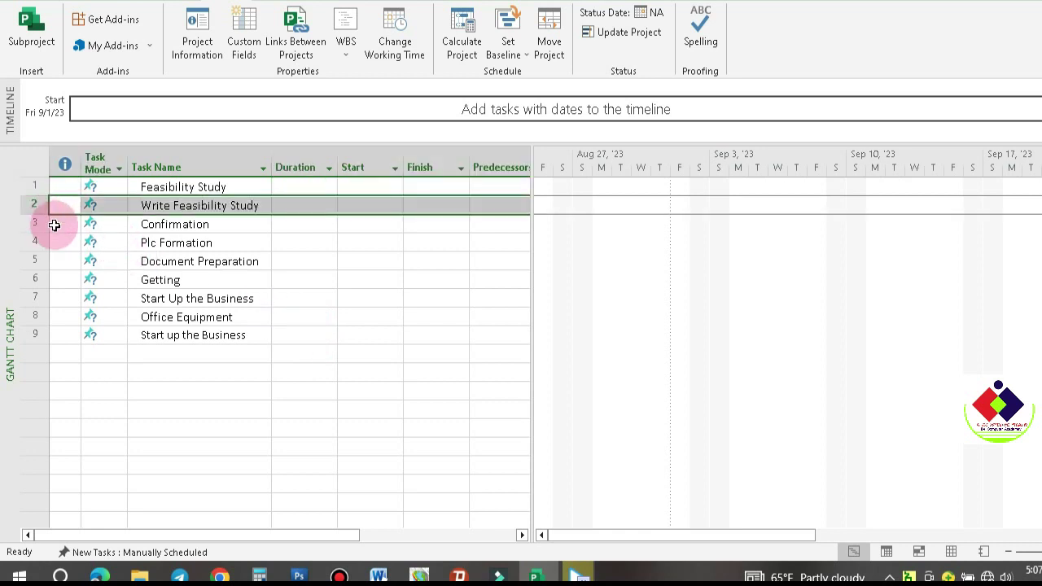
pyautogui.keyDown('shift'); pyautogui.click(35, 224); pyautogui.keyUp('shift')
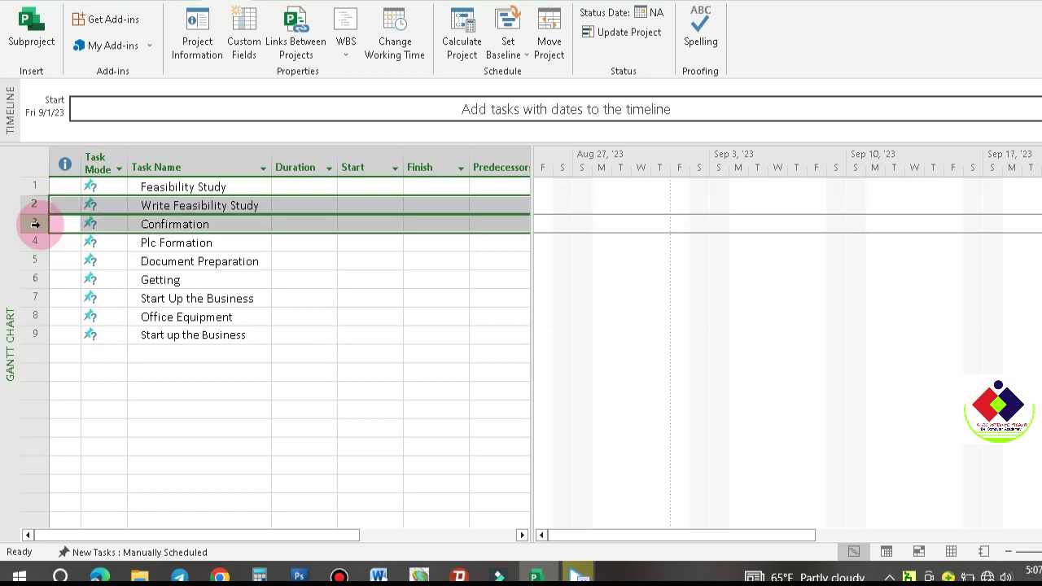
pyautogui.keyDown('ctrl'); pyautogui.click(35, 260); pyautogui.keyUp('ctrl')
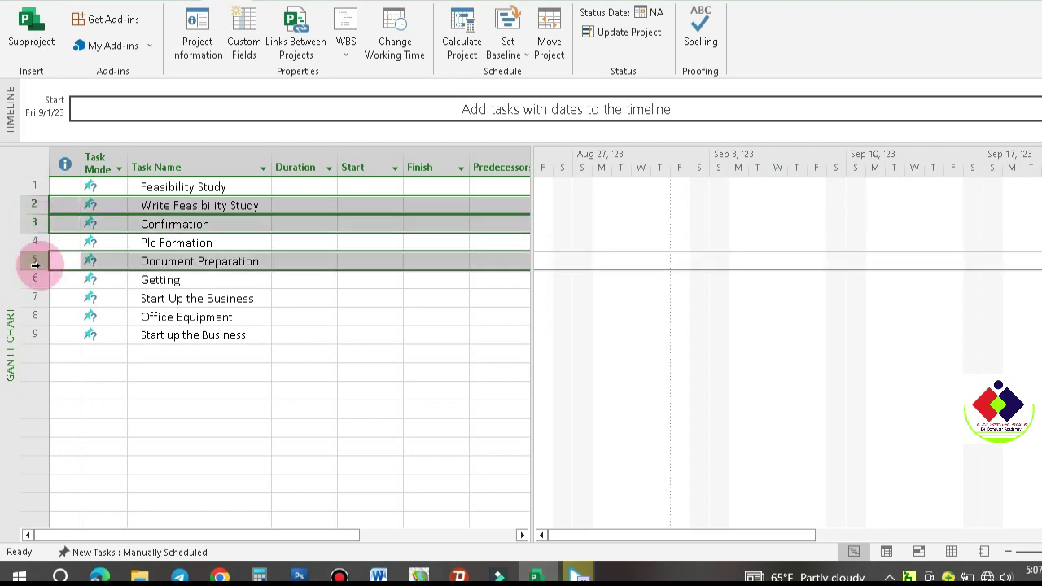
pyautogui.keyDown('ctrl'); pyautogui.click(35, 279); pyautogui.keyUp('ctrl')
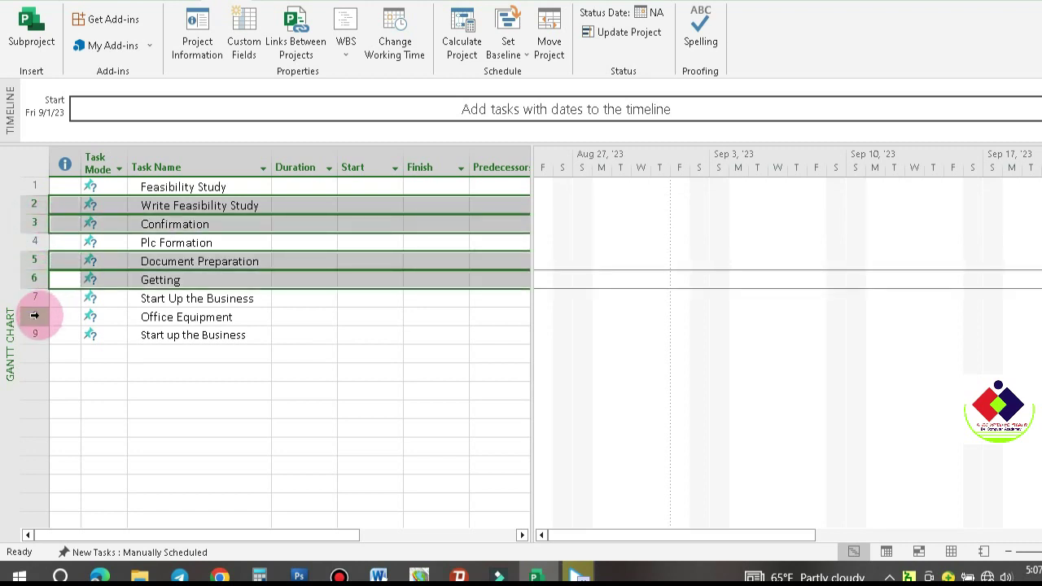
pyautogui.keyDown('ctrl'); pyautogui.click(34, 315); pyautogui.keyUp('ctrl')
pyautogui.keyDown('ctrl'); pyautogui.click(35, 336); pyautogui.keyUp('ctrl')
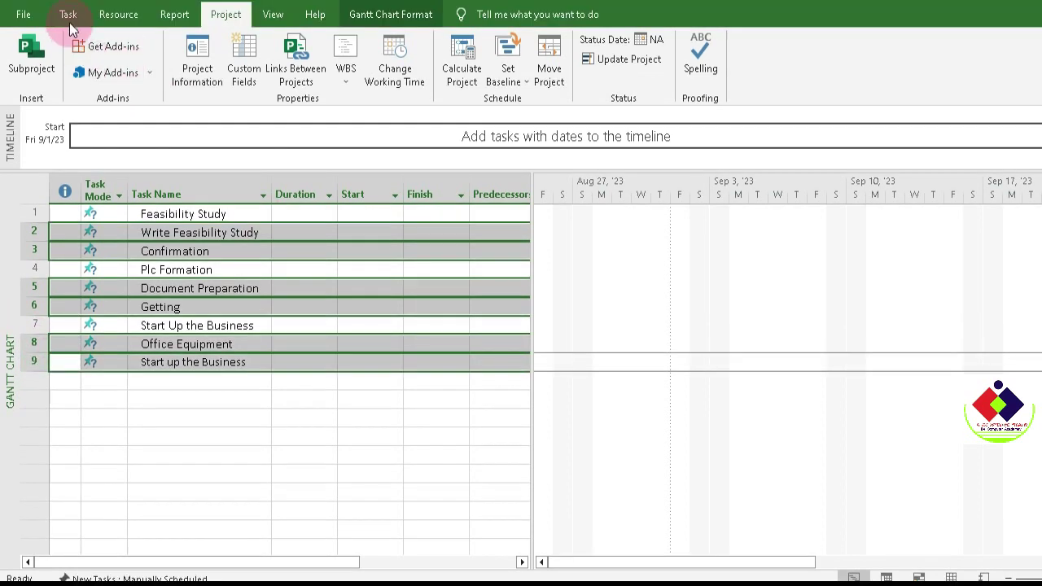
pyautogui.click(69, 16)
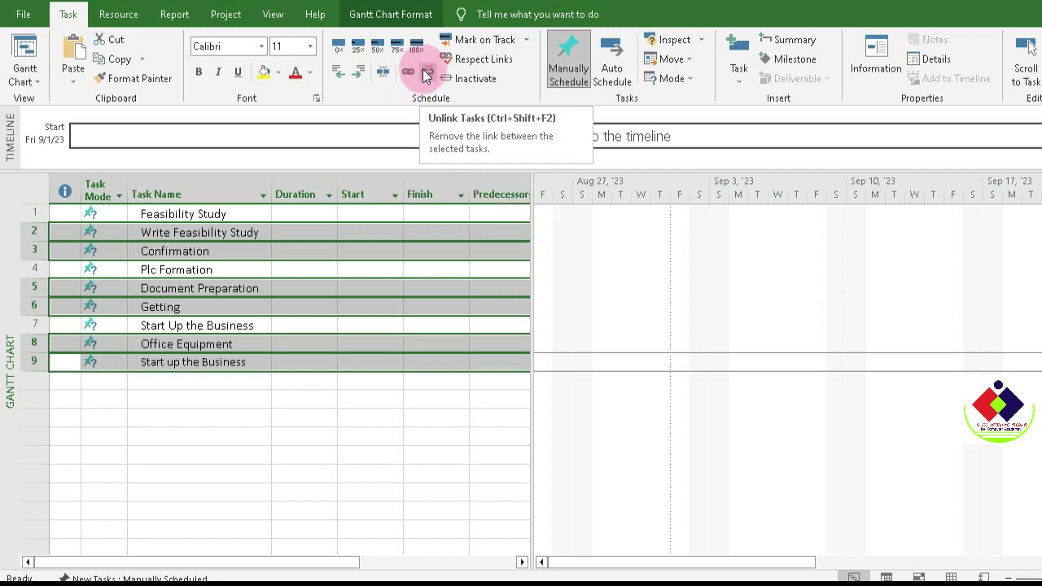
pyautogui.click(361, 74)
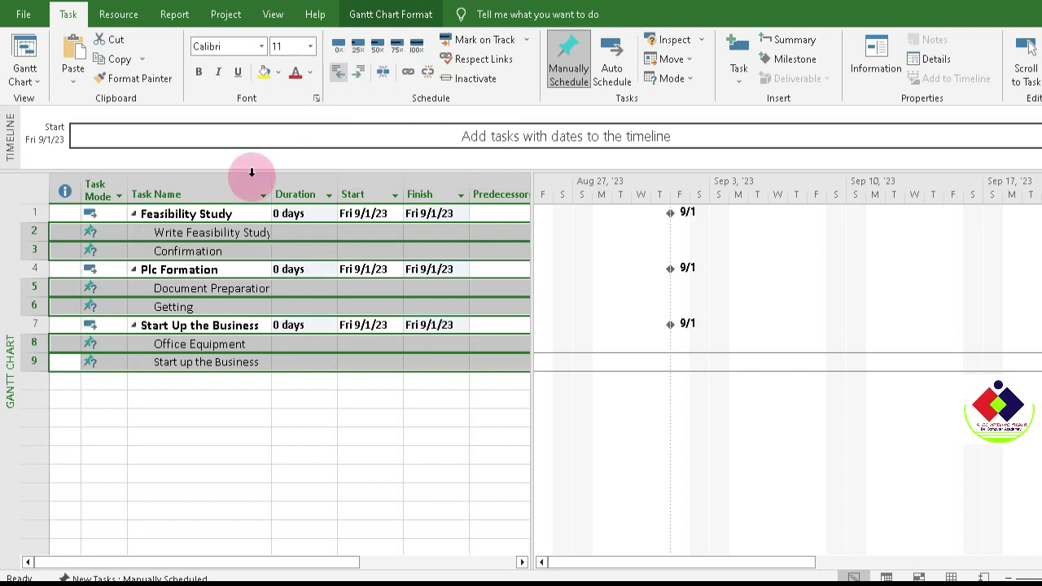
# Collapse the summary tasks Feasibility Study, Plc Formation and Start Up the Business, and expand all three again.
pyautogui.click(227, 238)
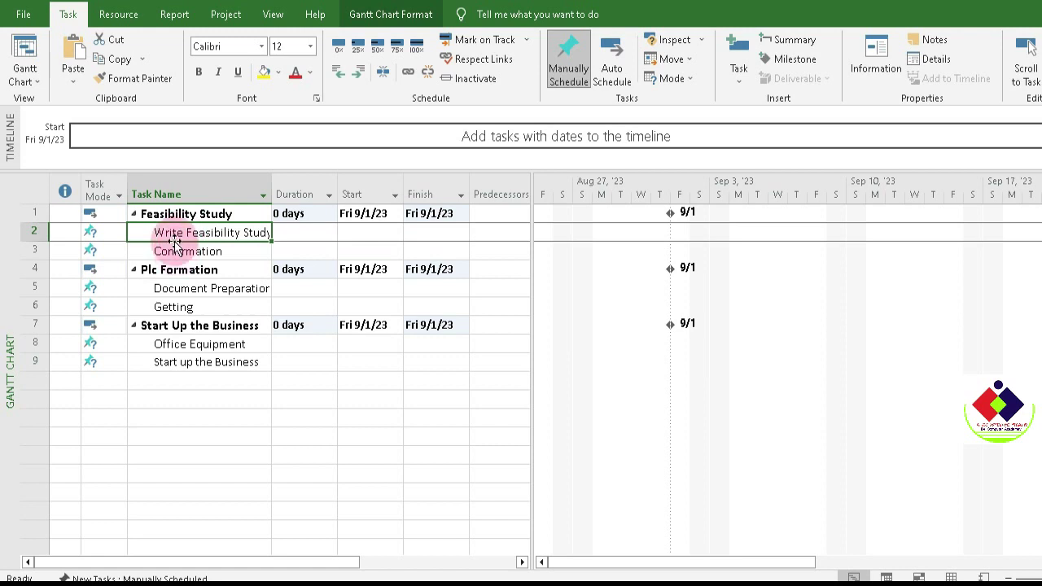
pyautogui.click(139, 214)
pyautogui.click(133, 214)
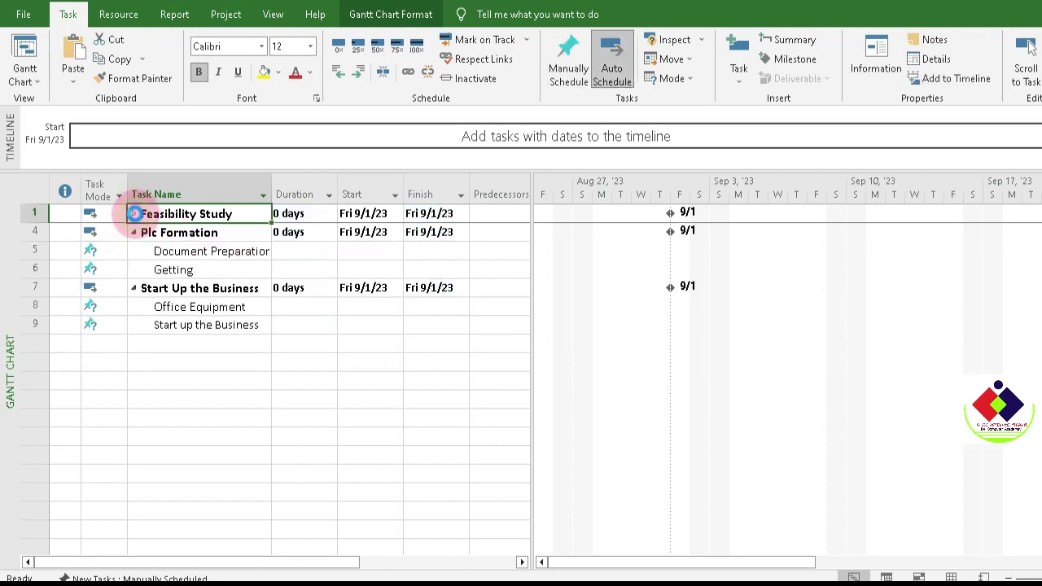
pyautogui.click(138, 233)
pyautogui.click(133, 232)
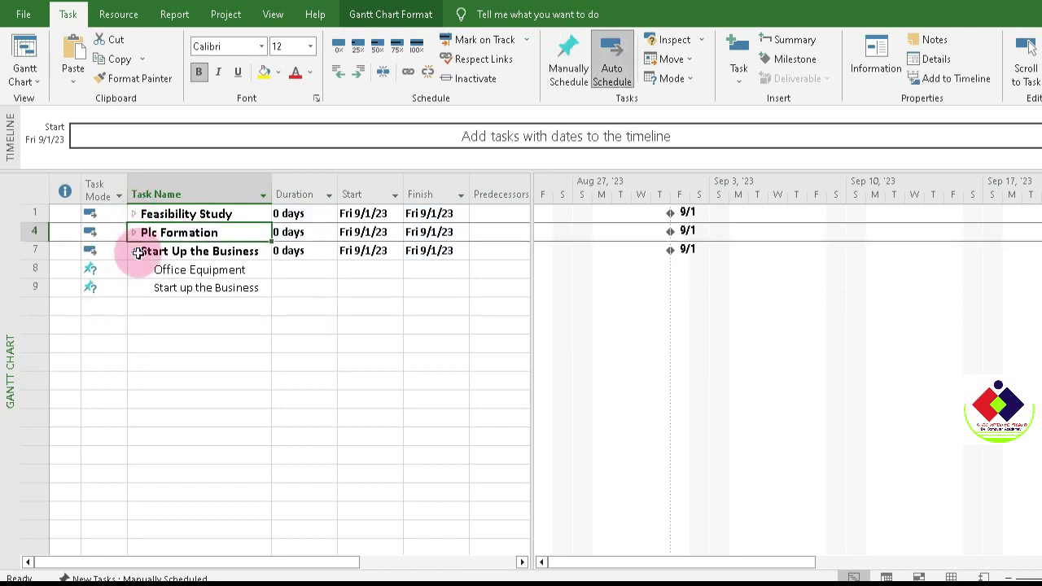
pyautogui.click(138, 252)
pyautogui.click(133, 251)
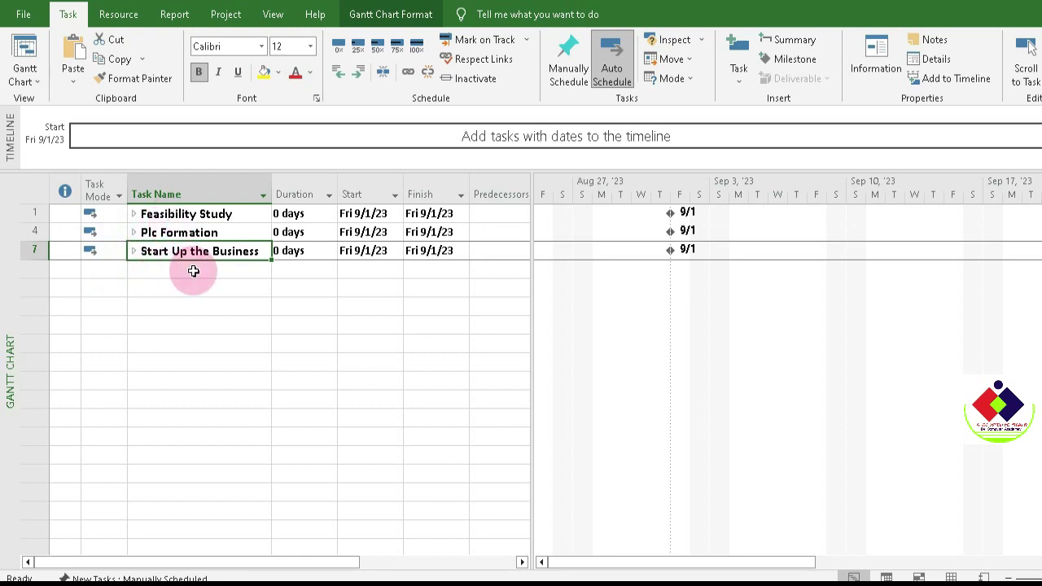
pyautogui.click(134, 214)
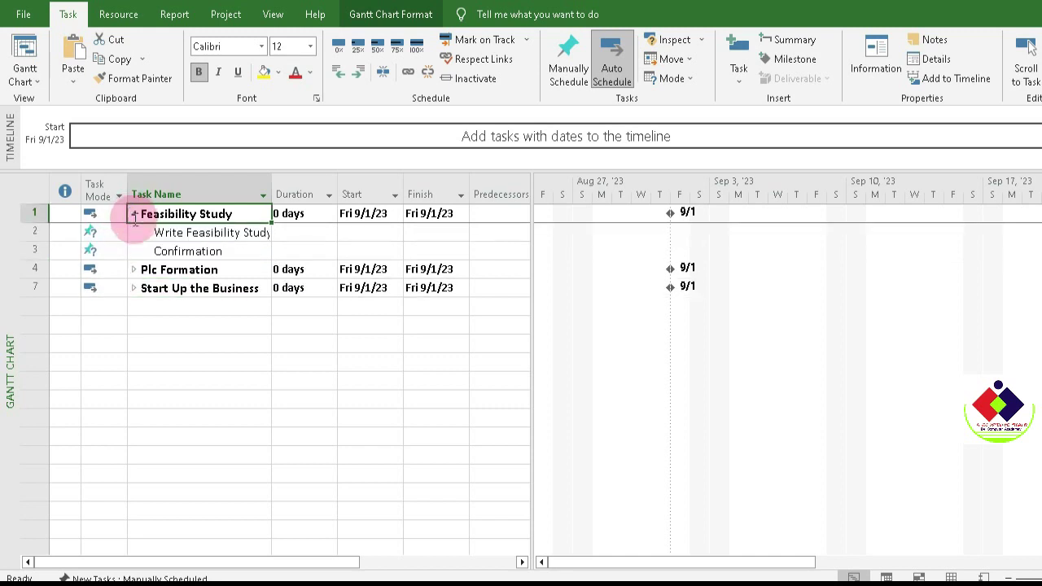
pyautogui.click(134, 269)
pyautogui.click(134, 327)
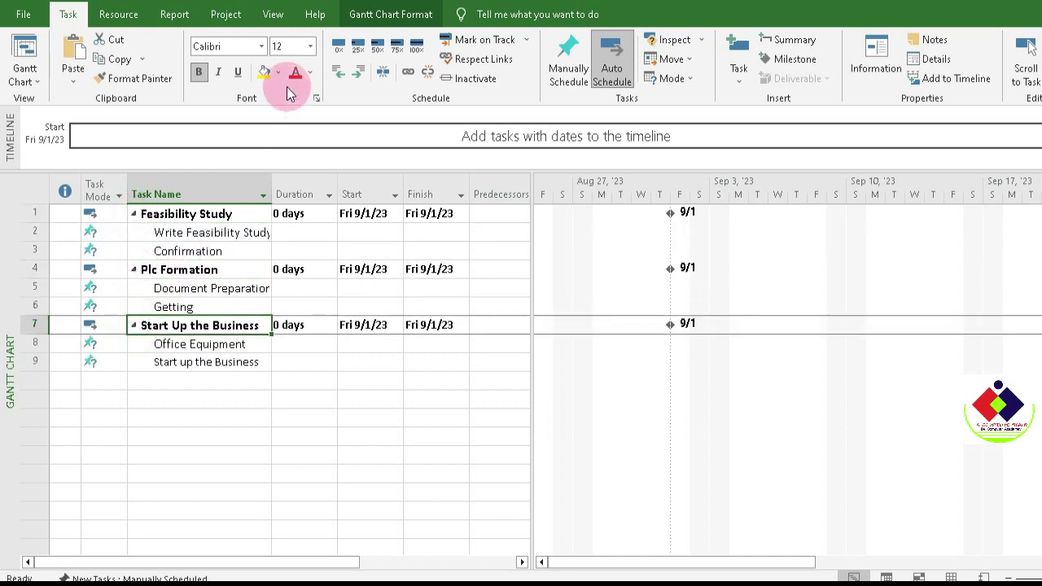
# Auto-fit the Task Name column's width so the indented task names fit on one line.
pyautogui.click(296, 343)
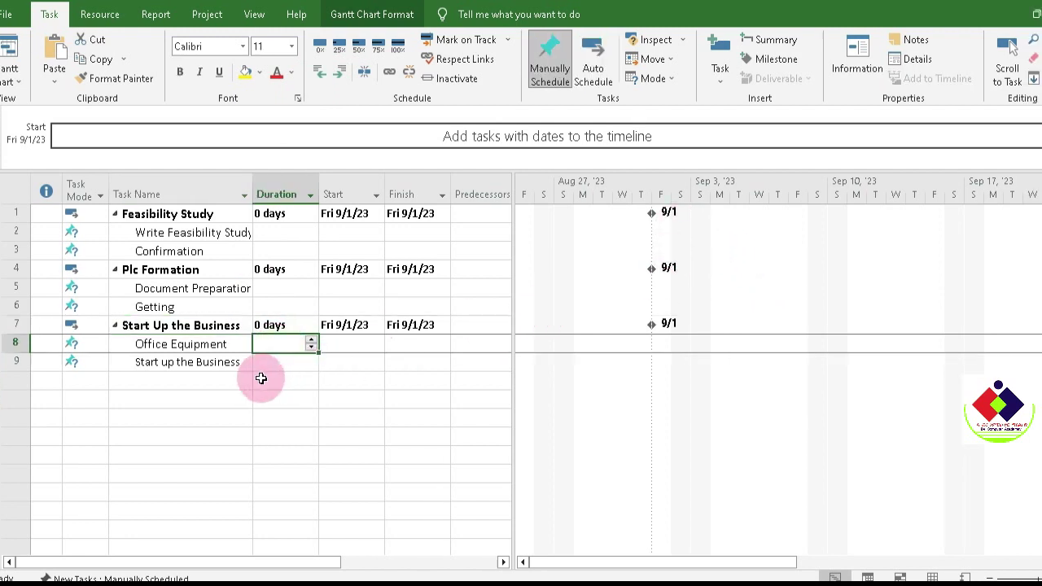
pyautogui.click(235, 379)
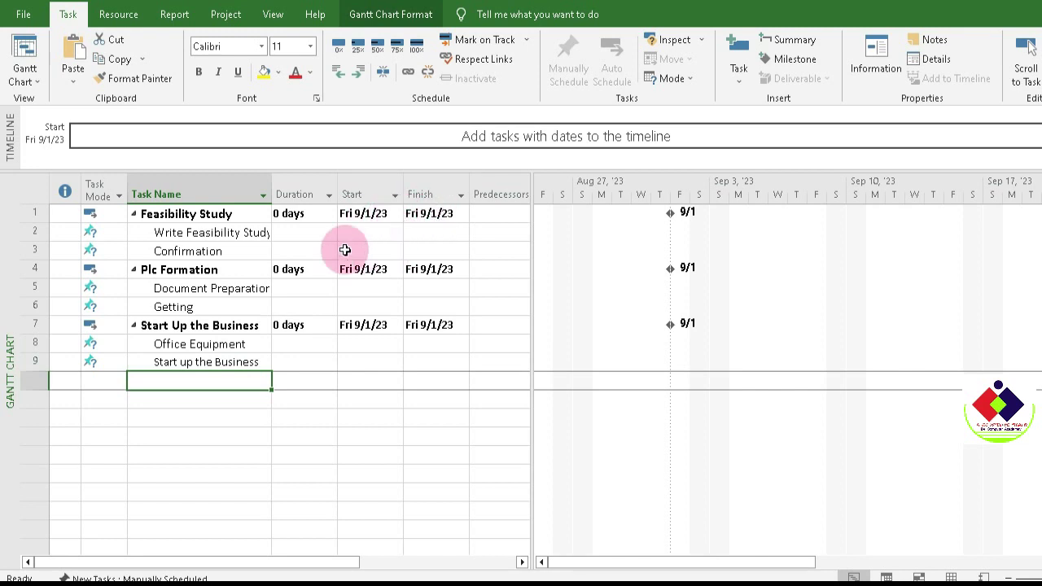
pyautogui.click(300, 235)
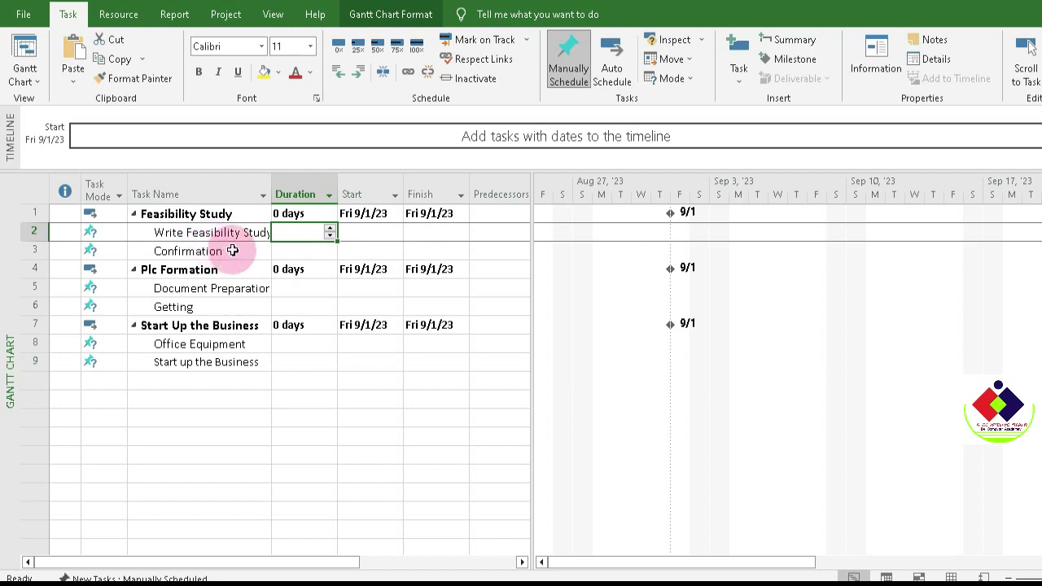
pyautogui.click(260, 202)
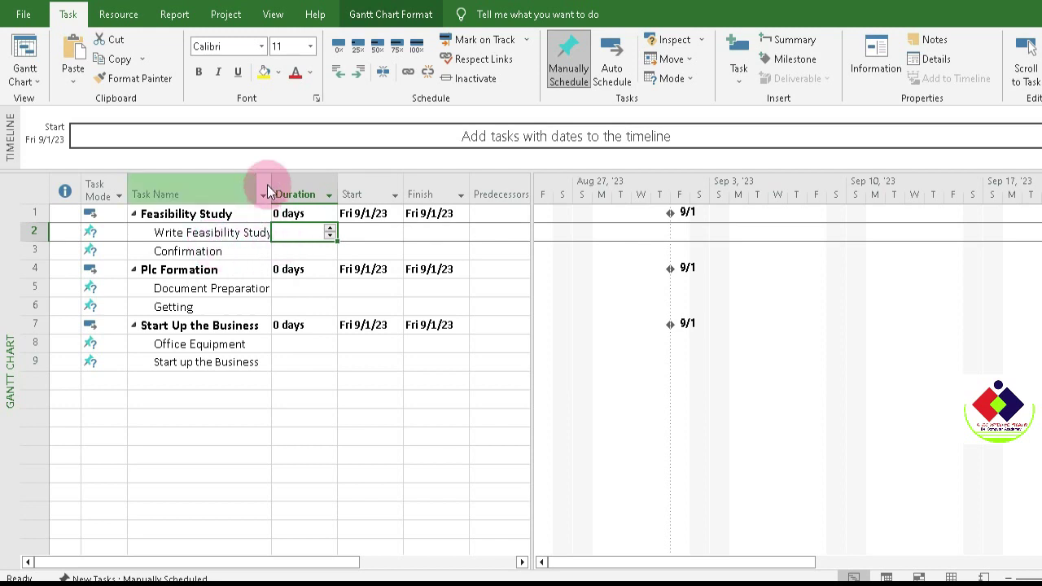
pyautogui.moveTo(271, 184); pyautogui.dragTo(273, 182)
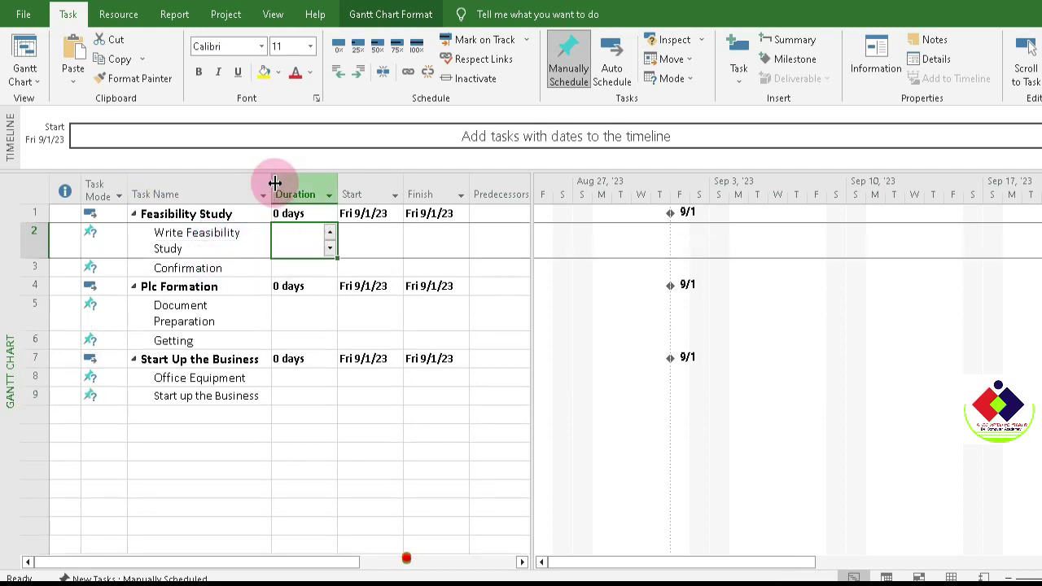
pyautogui.doubleClick(271, 185)
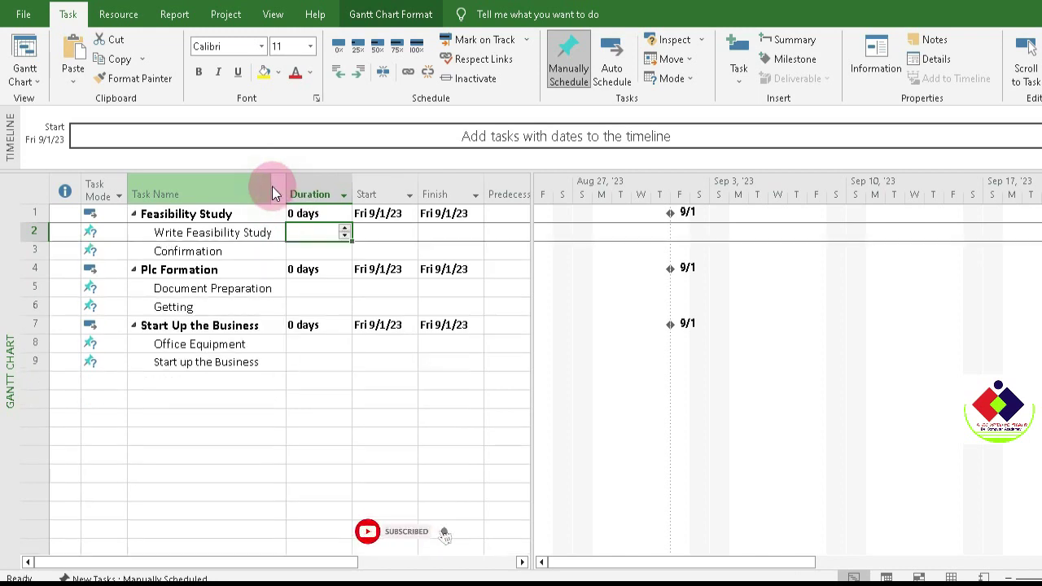
# Set the duration of the Write Feasibility Study task to 2 wks.
pyautogui.click(316, 232)
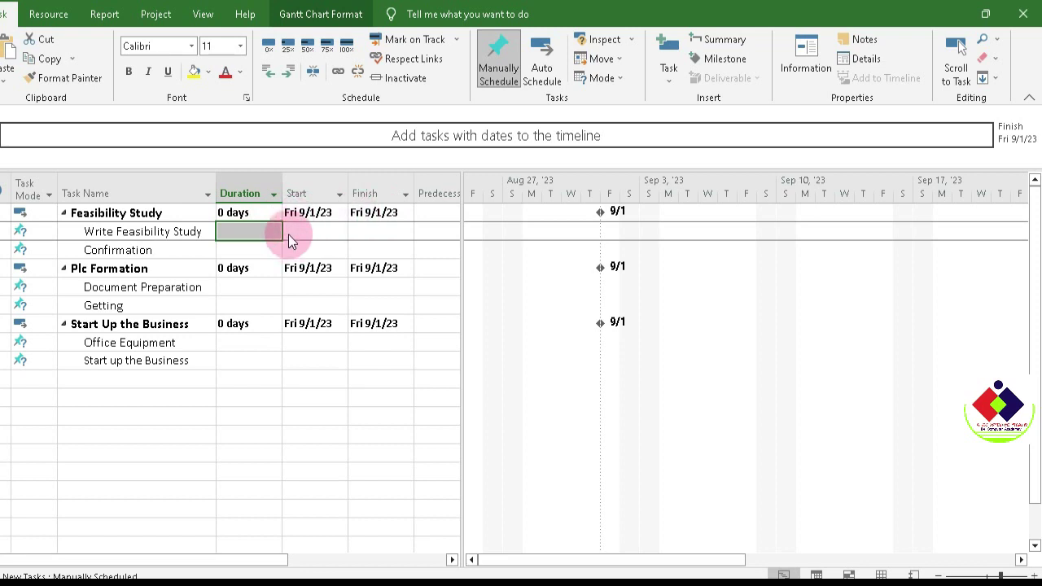
pyautogui.click(242, 232)
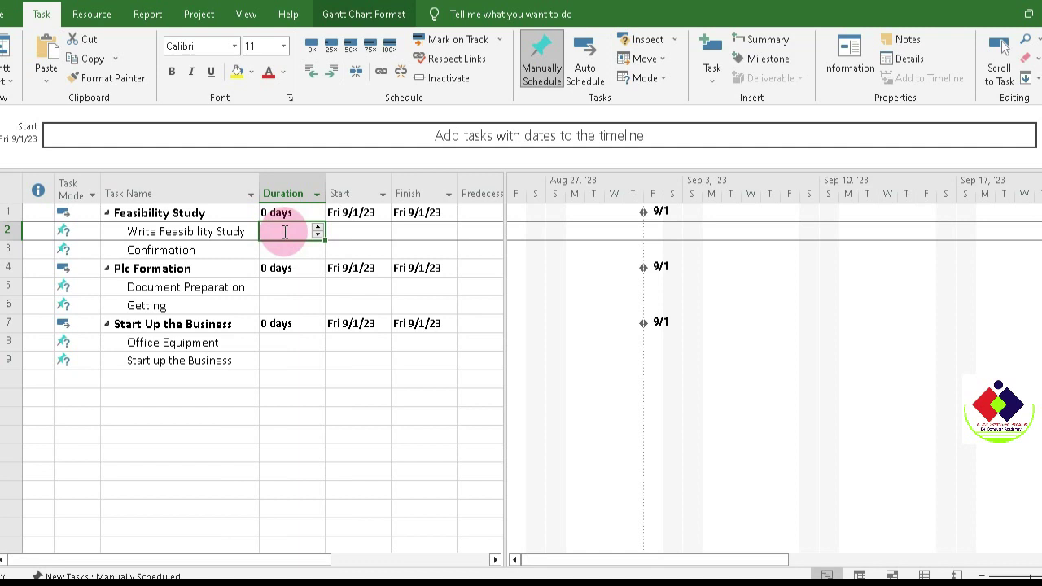
pyautogui.write('2 wks')
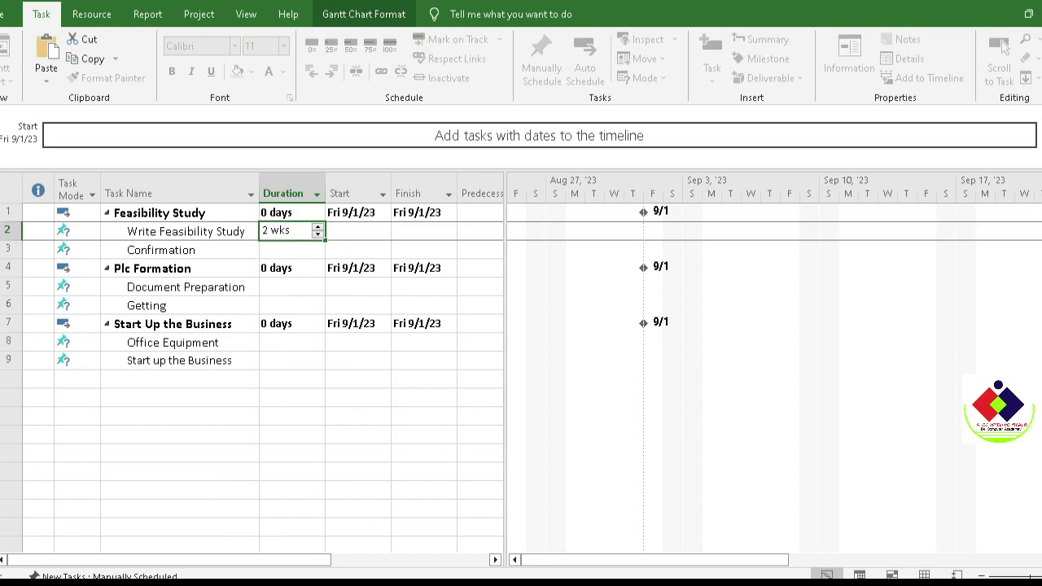
pyautogui.click(280, 230)
pyautogui.press('Return')
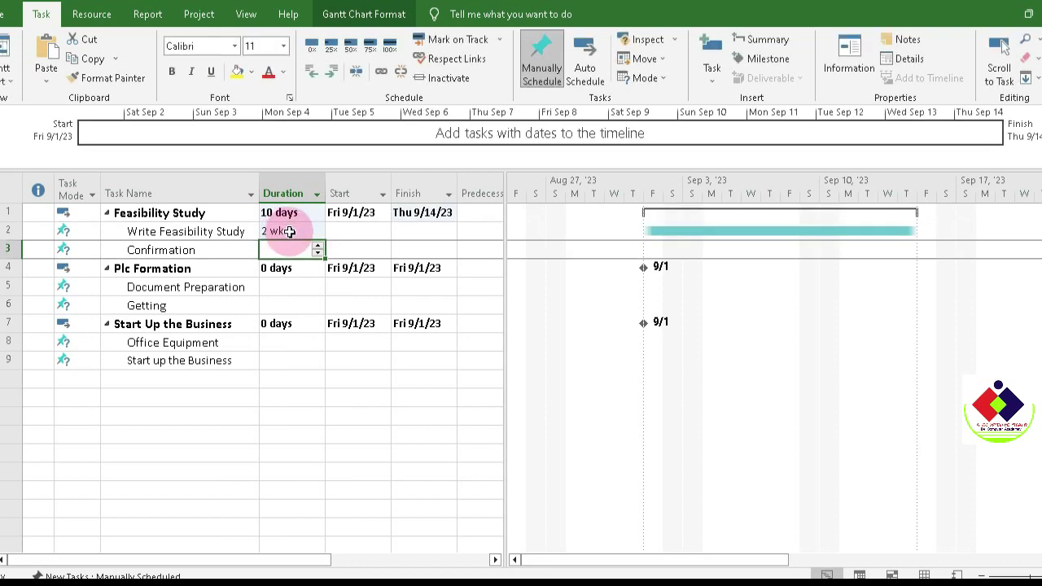
# Set the duration of the Confirmation task to 1 mon.
pyautogui.write('1')
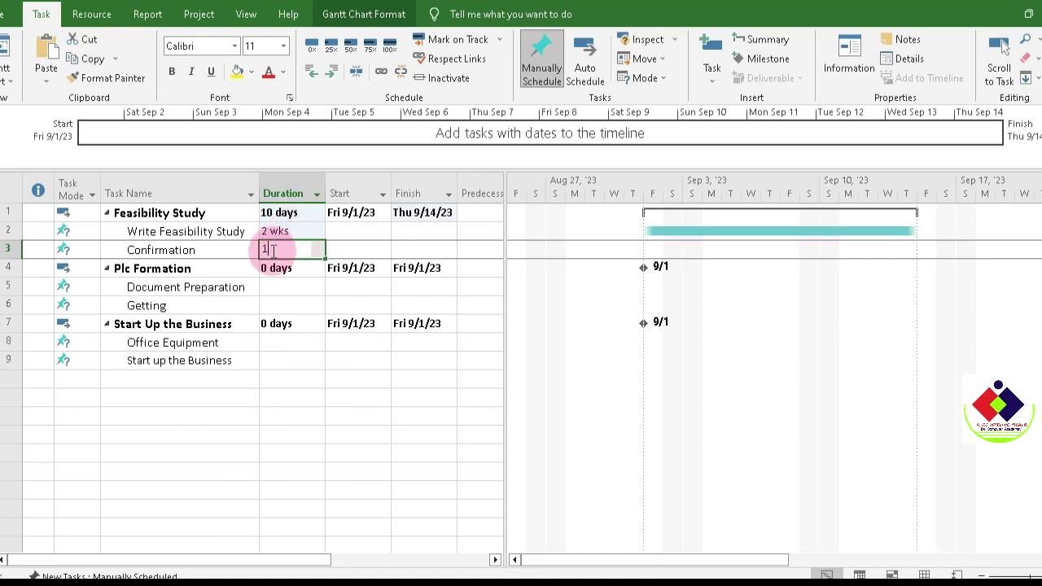
pyautogui.press('BackSpace')
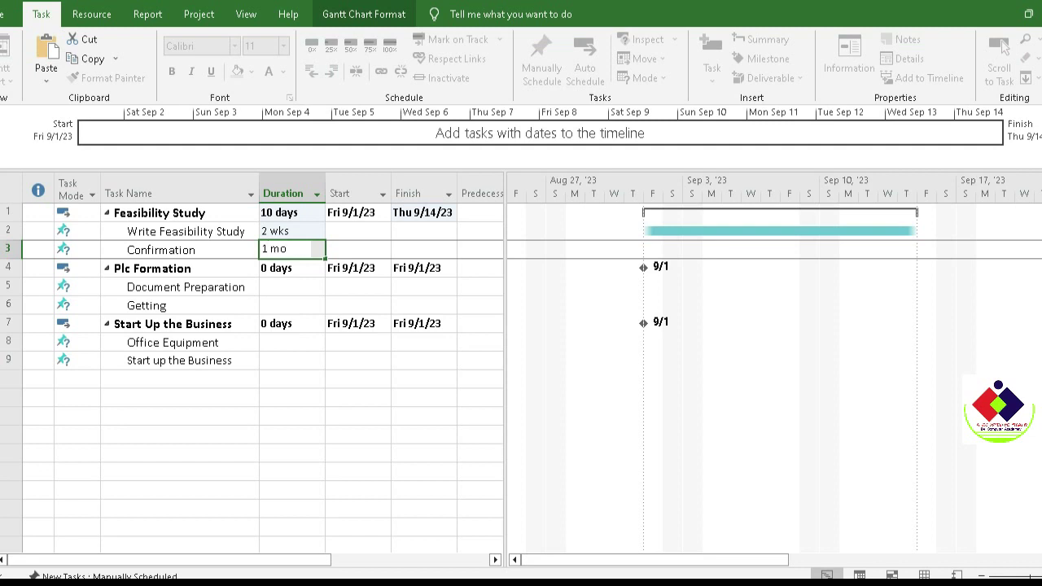
pyautogui.write('1 mo')
pyautogui.click(270, 249)
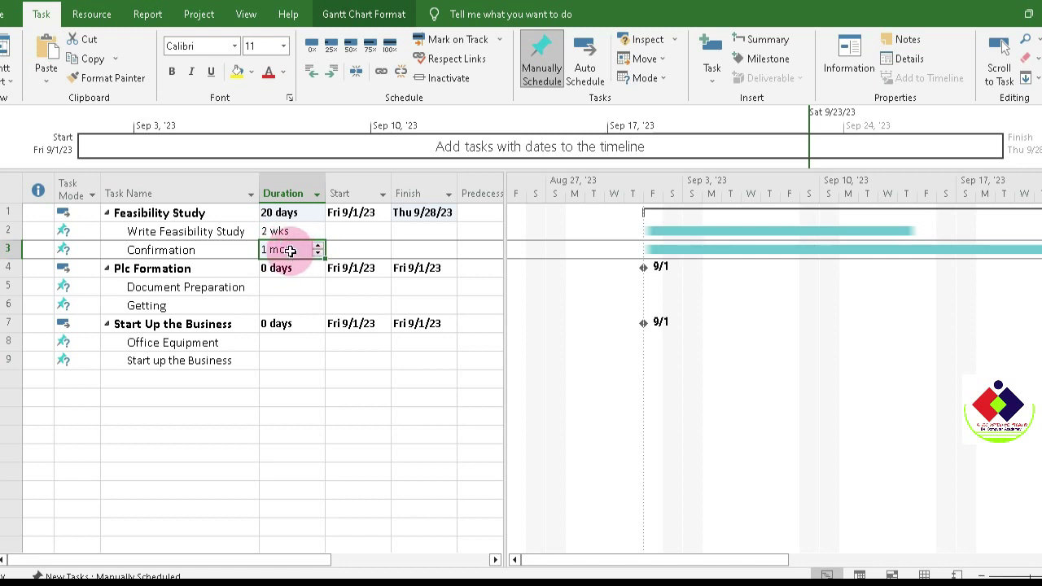
pyautogui.write('n')
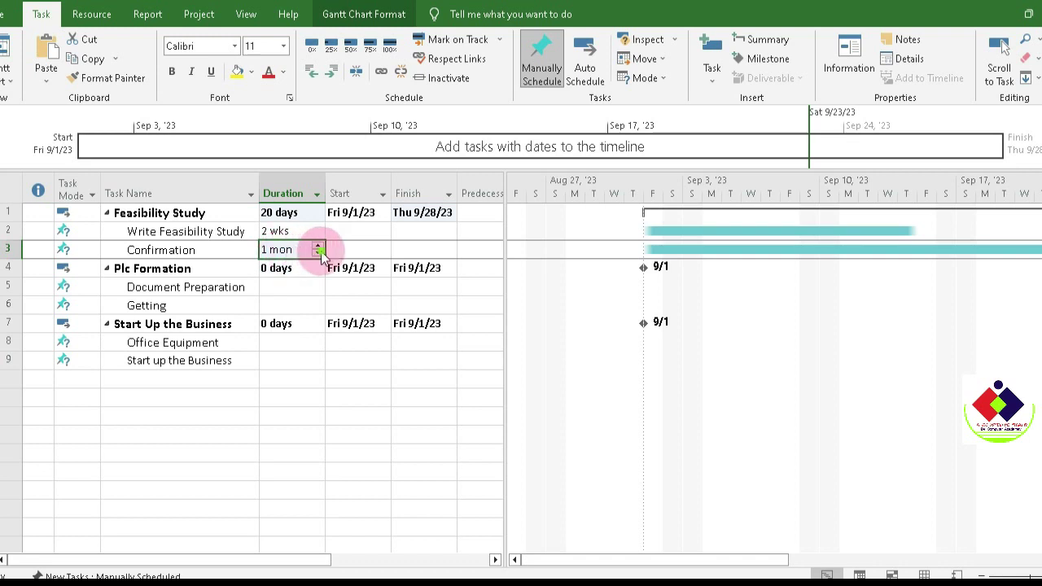
# Set the duration of the Confirmation task to 0 days.
pyautogui.click(319, 253)
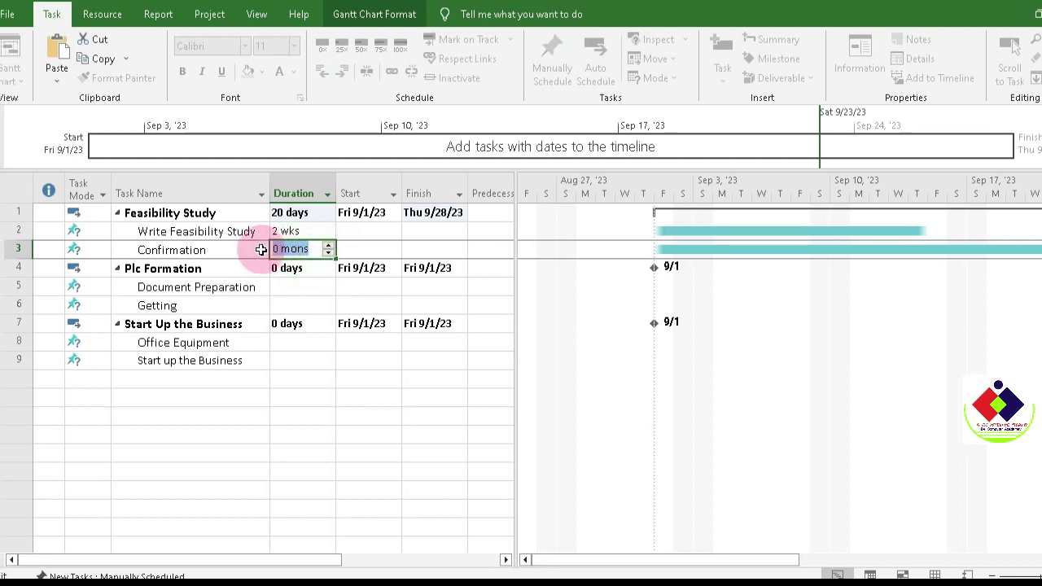
pyautogui.write('0 days')
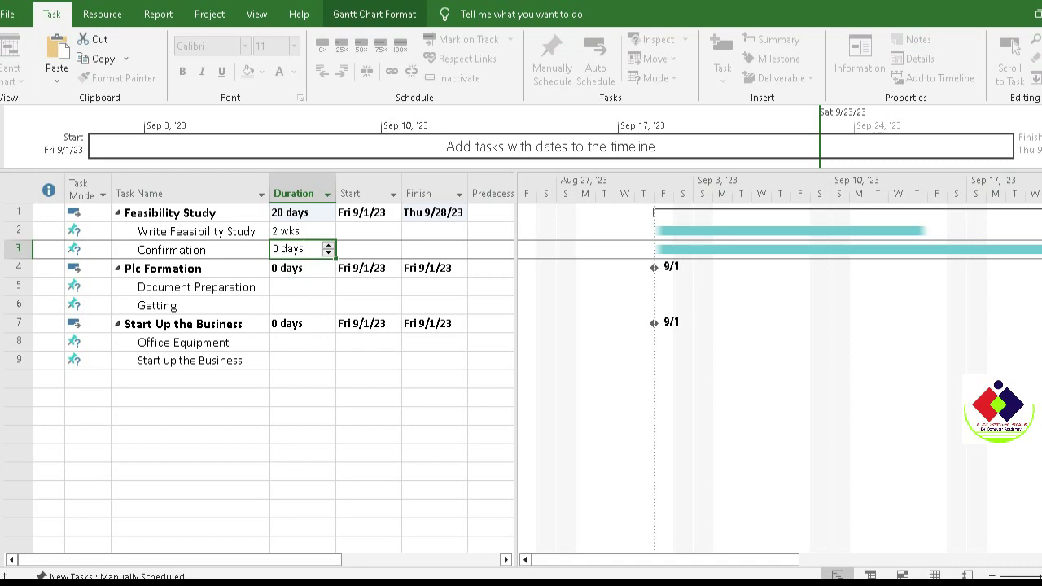
pyautogui.click(363, 235)
pyautogui.click(324, 249)
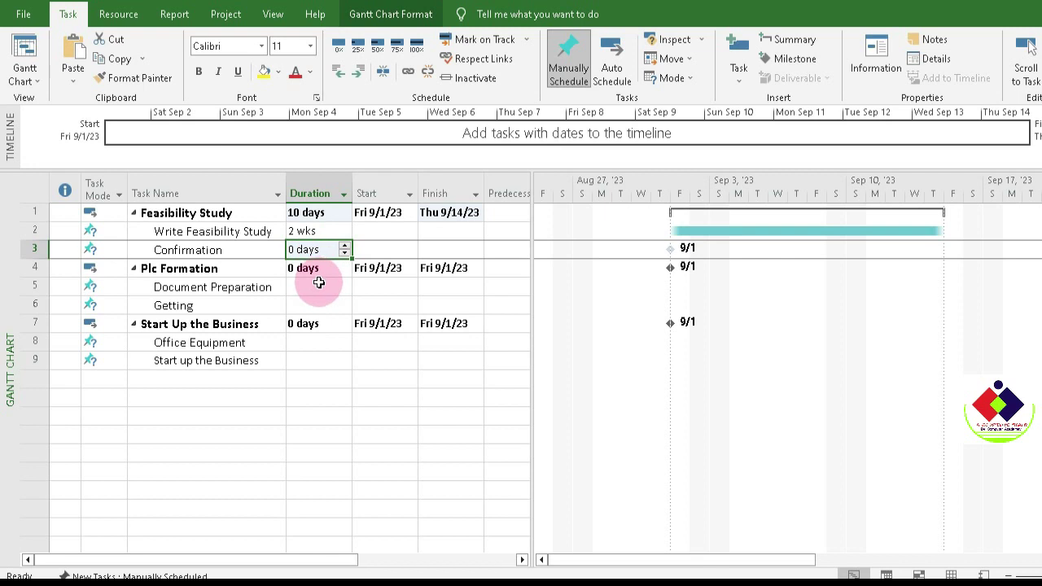
# Set the durations of the Plc Formation subtasks: Document Preparation to 2 wks and Getting to 1 wk.
pyautogui.click(318, 285)
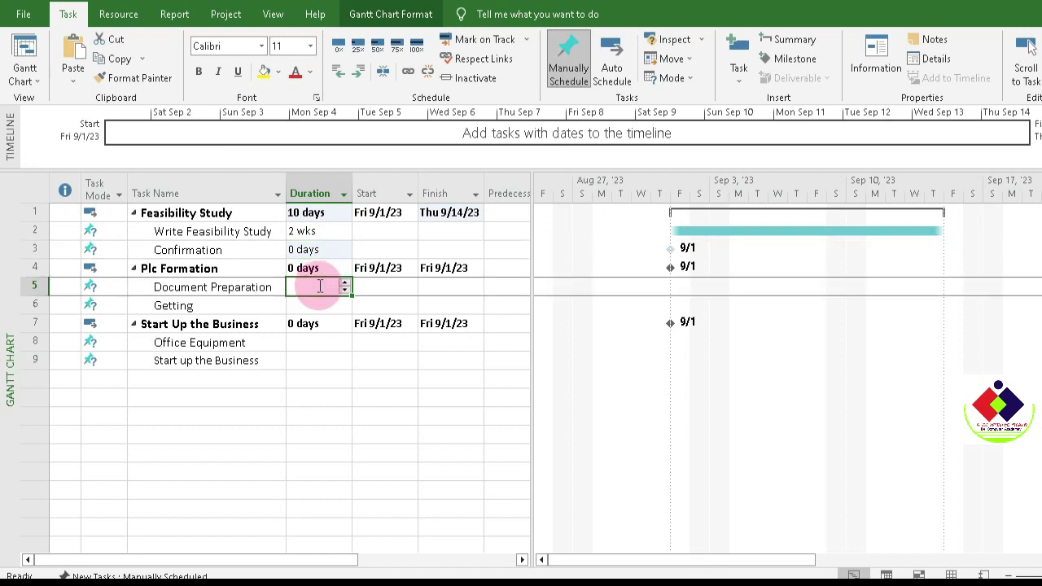
pyautogui.write('2')
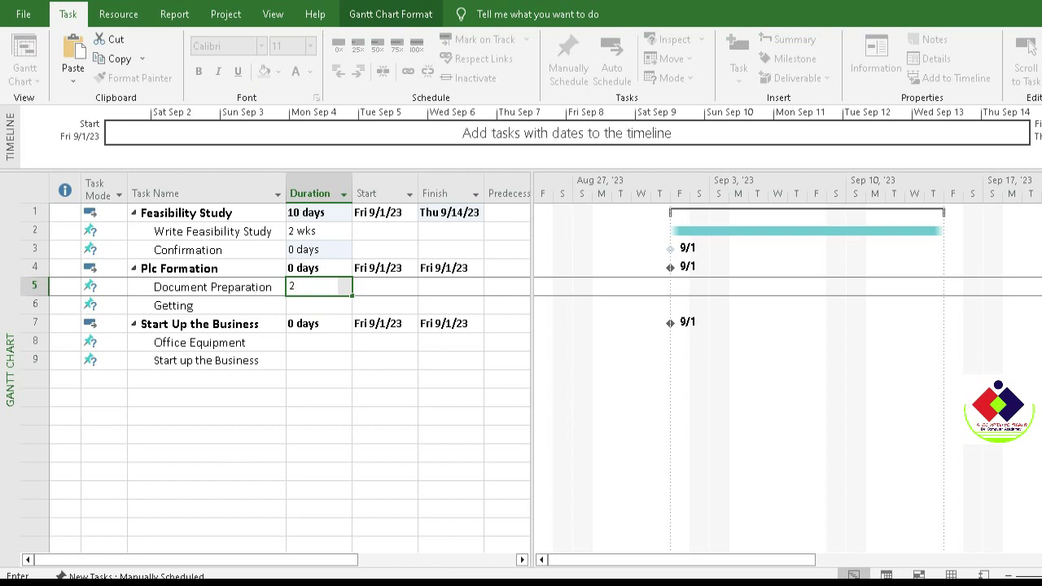
pyautogui.write(' wks')
pyautogui.press('Return')
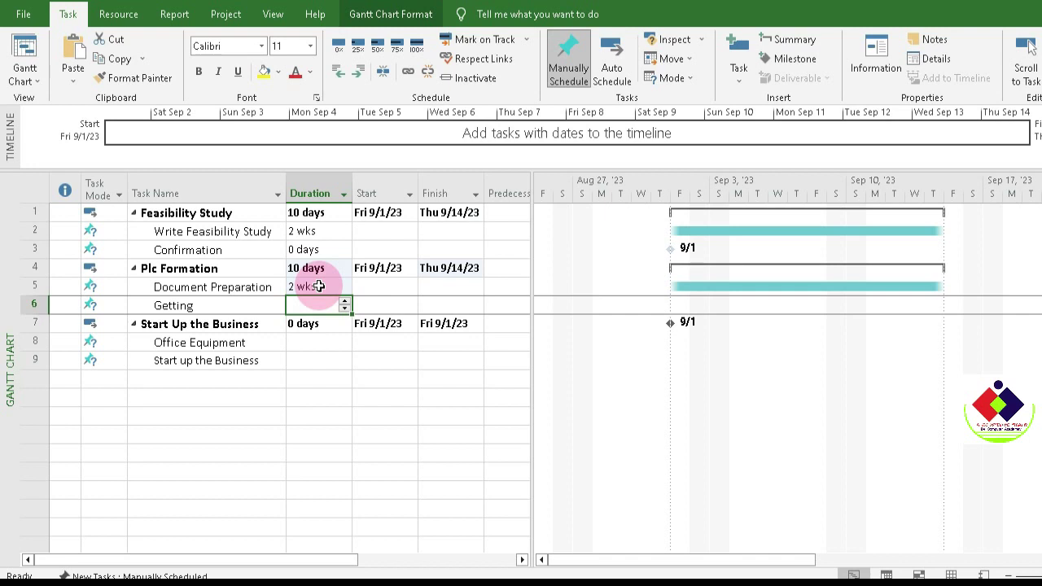
pyautogui.write('1 w')
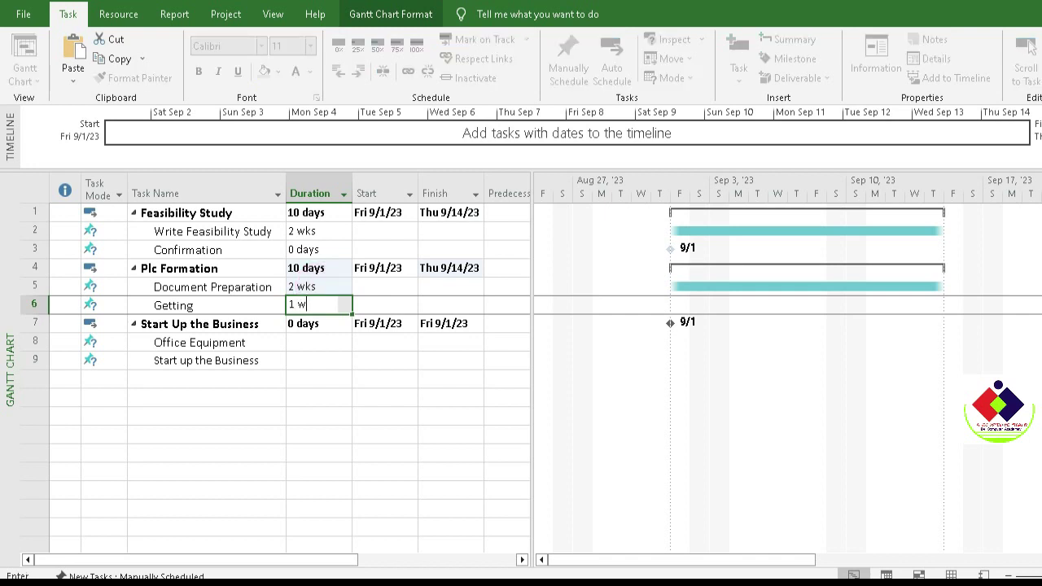
pyautogui.write('ks')
pyautogui.press('Return')
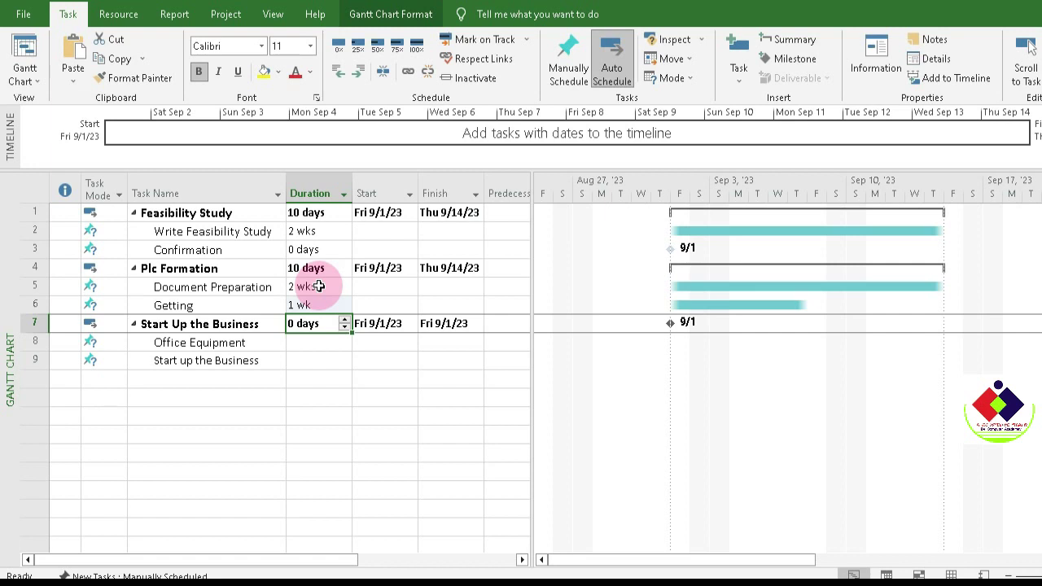
# Set the Office Equipment task's duration to 1 wk and the Start up the Business subtask's duration to 0 days.
pyautogui.press('Return')
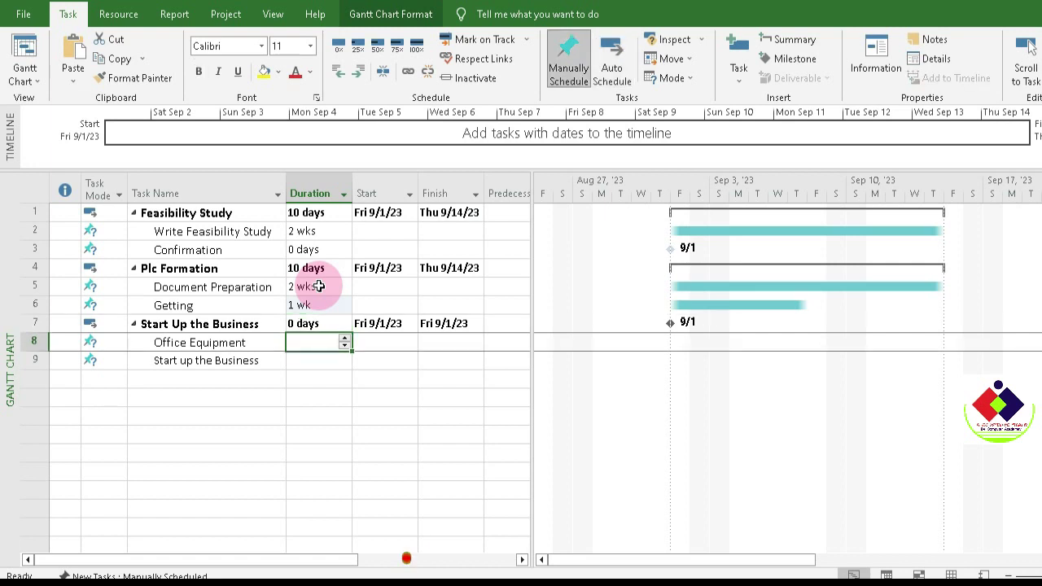
pyautogui.write('1 wks')
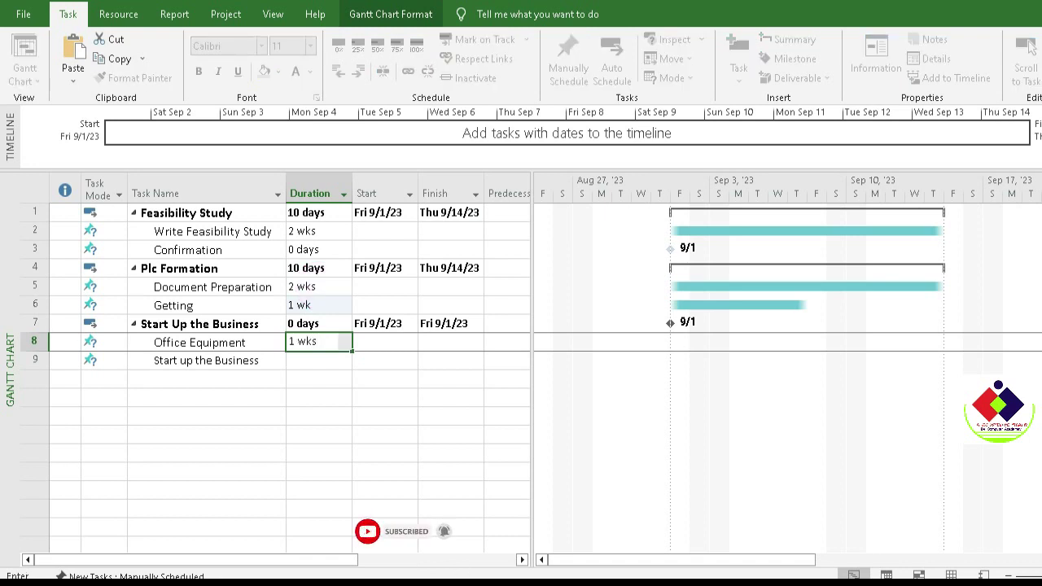
pyautogui.press('Return')
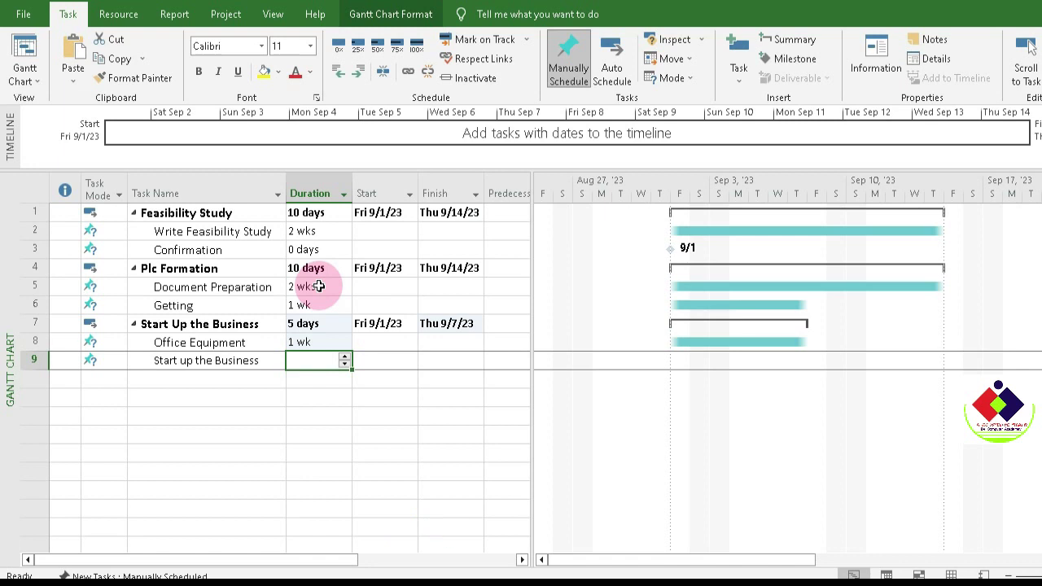
pyautogui.write('0')
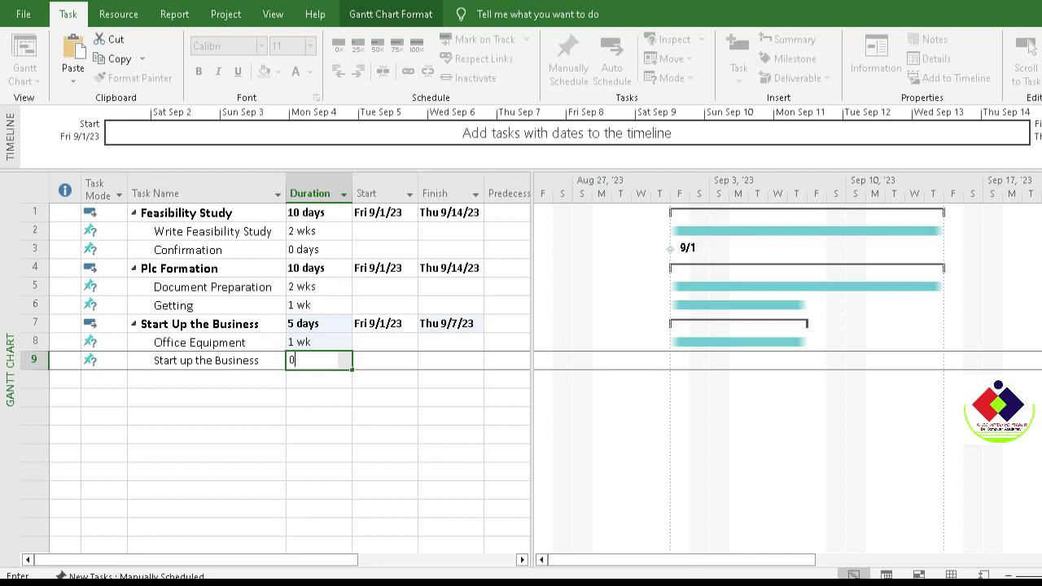
pyautogui.write(' days')
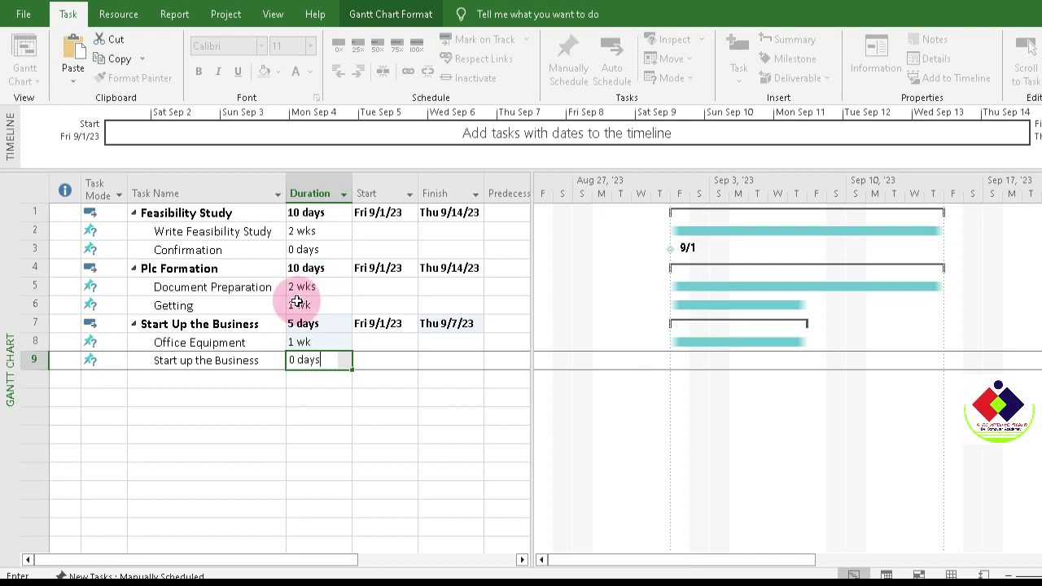
pyautogui.press('Return')
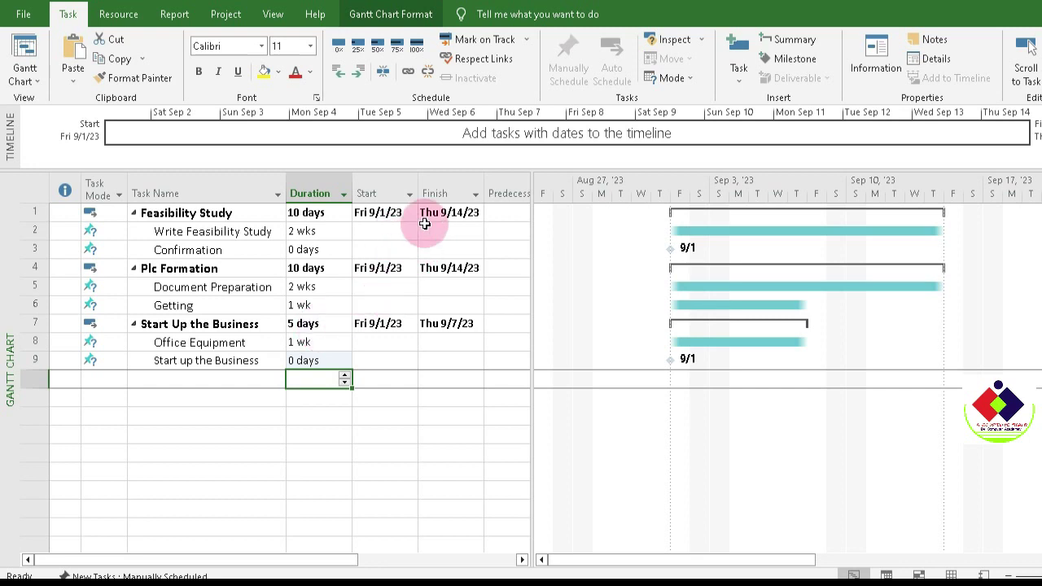
# Switch the task mode of all tasks to Auto Schedule.
pyautogui.click(186, 187)
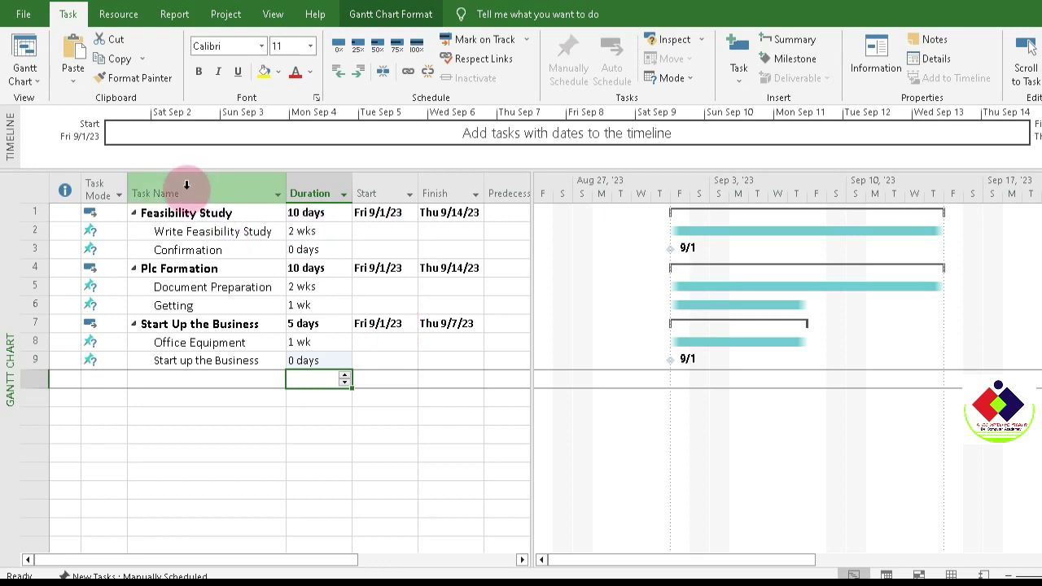
pyautogui.click(100, 183)
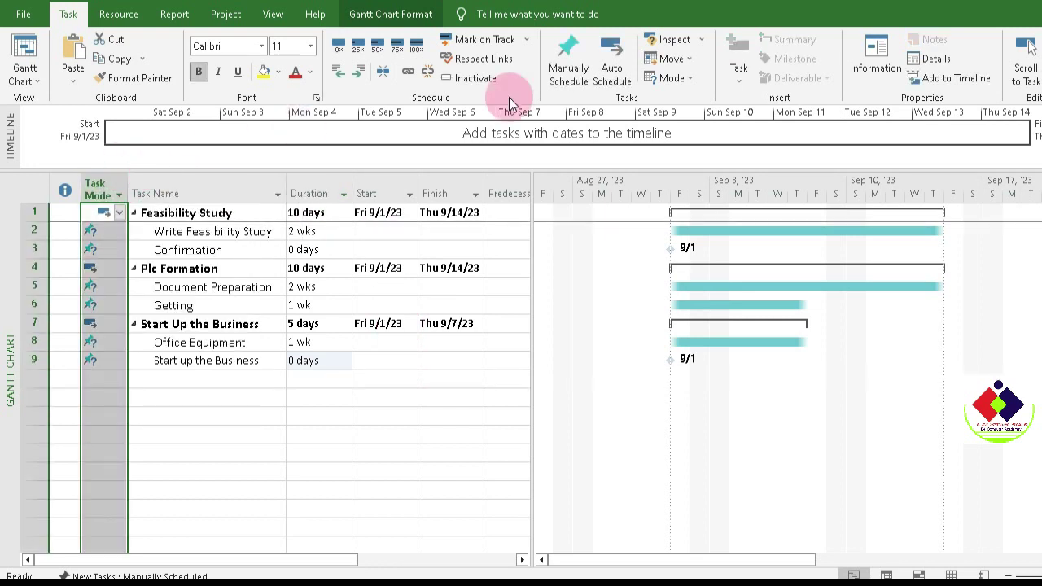
pyautogui.click(611, 67)
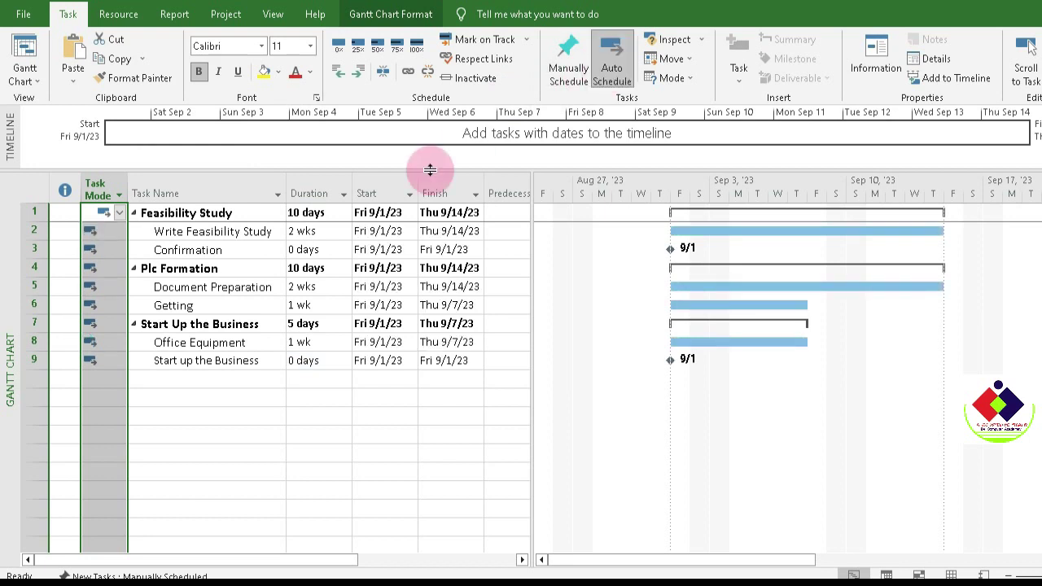
# Auto-fit the Finish column's width and widen the task table to show the full Predecessors column.
pyautogui.click(485, 312)
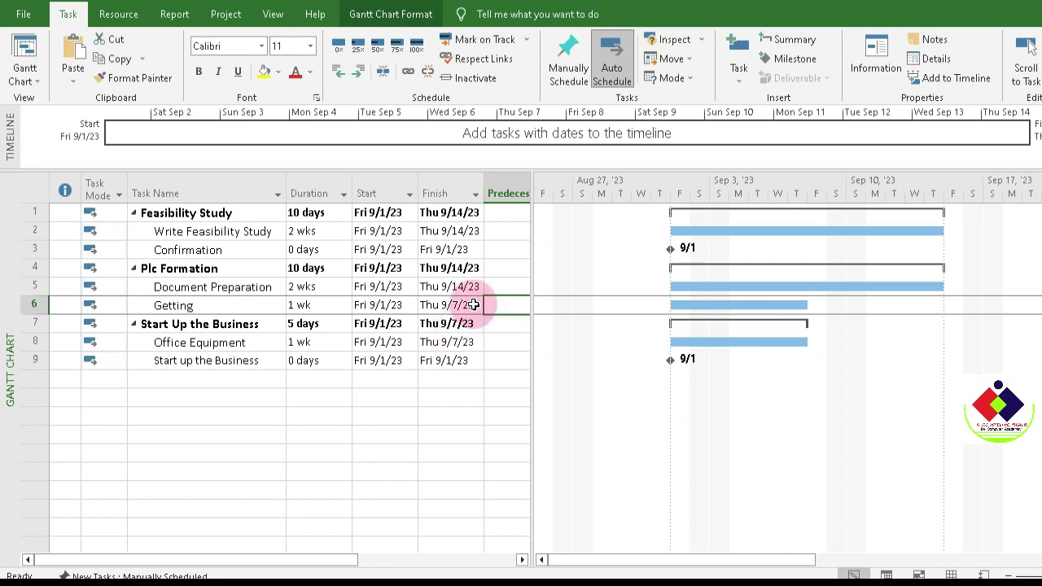
pyautogui.doubleClick(483, 185)
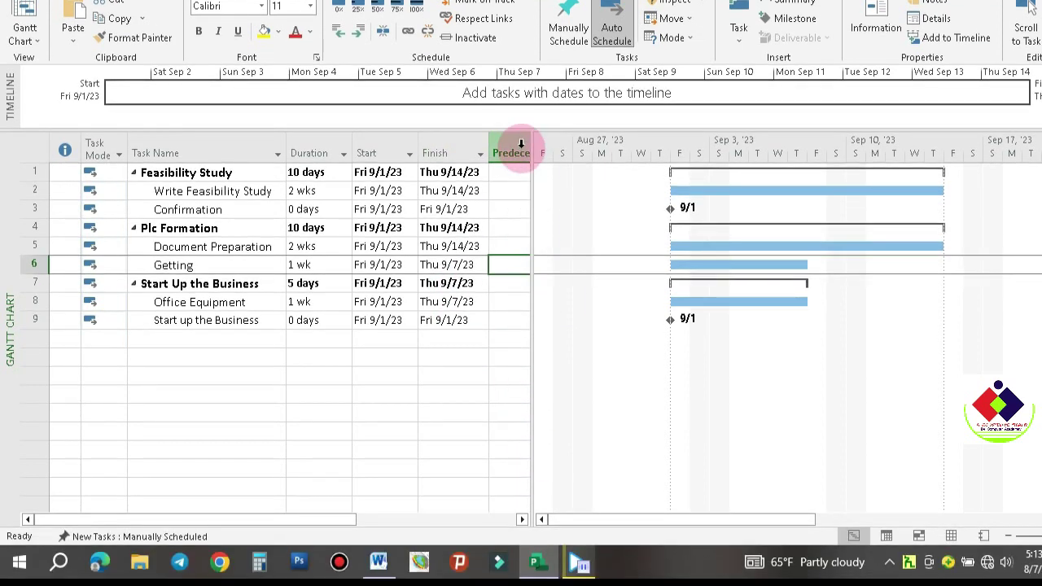
pyautogui.moveTo(533, 144); pyautogui.dragTo(567, 149)
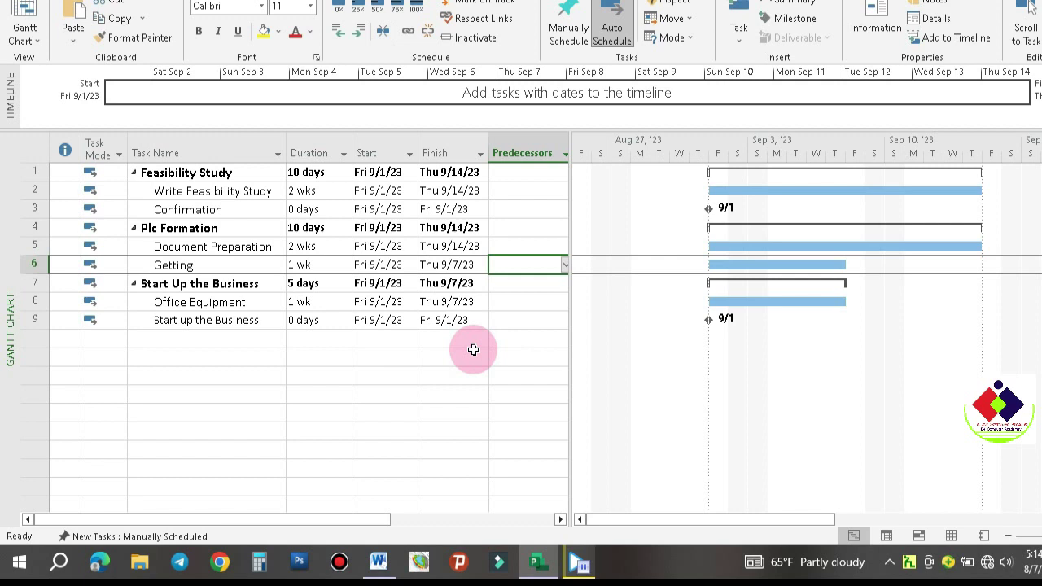
# Enter task 2 as predecessor of Confirmation and task 3 as predecessor of Document Preparation.
pyautogui.click(510, 192)
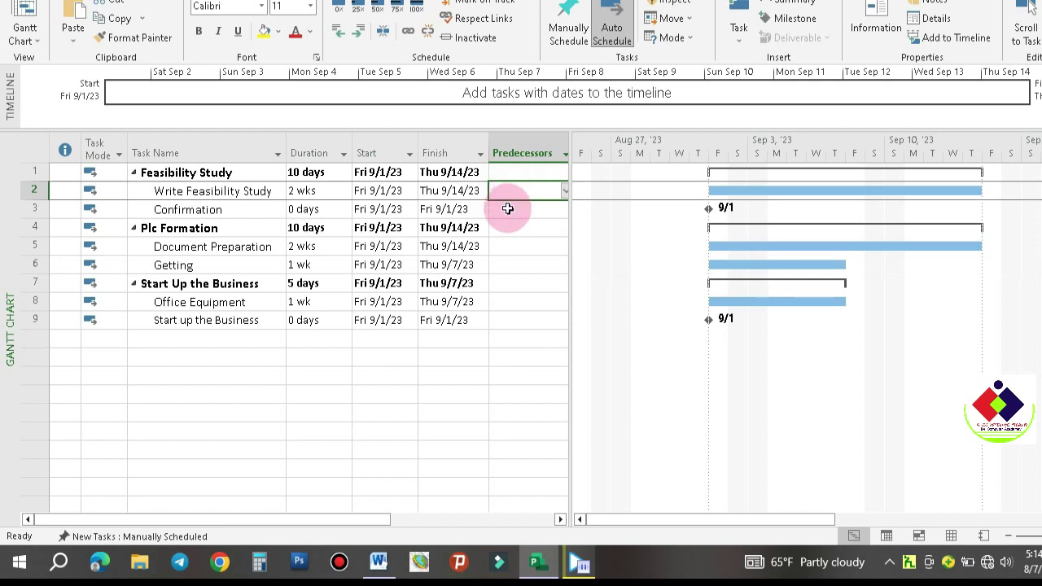
pyautogui.click(513, 210)
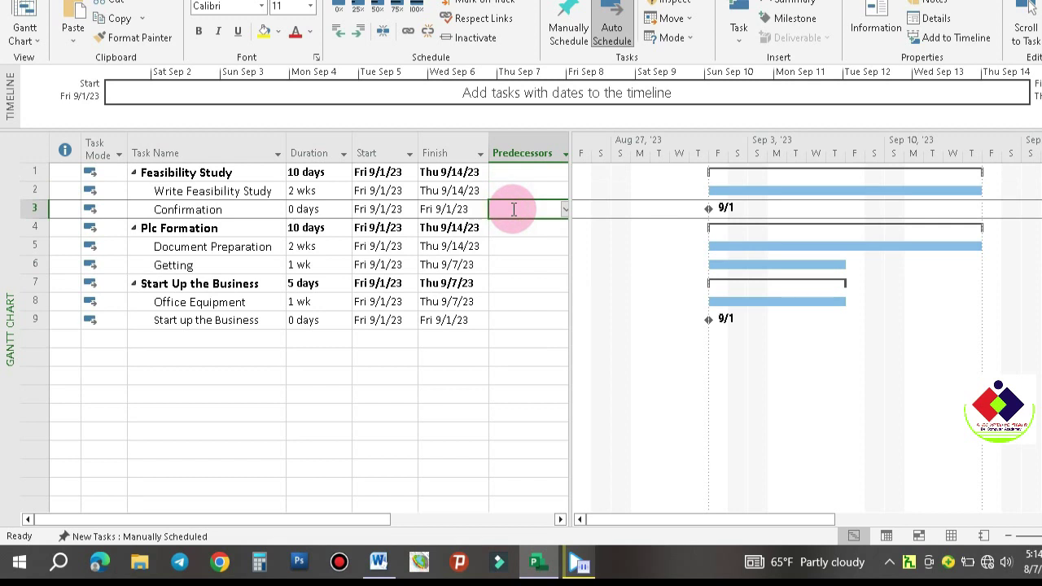
pyautogui.write('2')
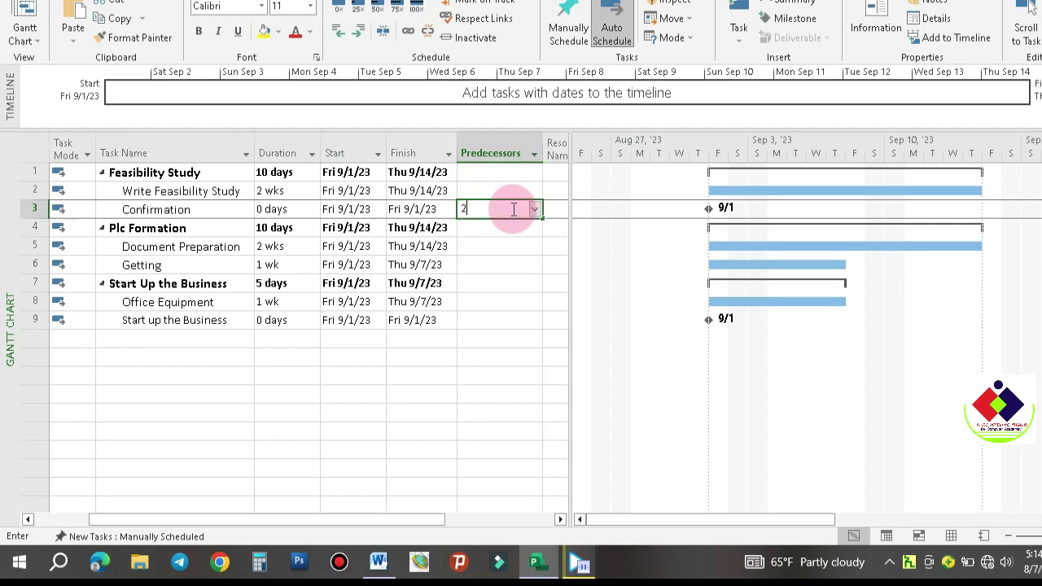
pyautogui.click(489, 225)
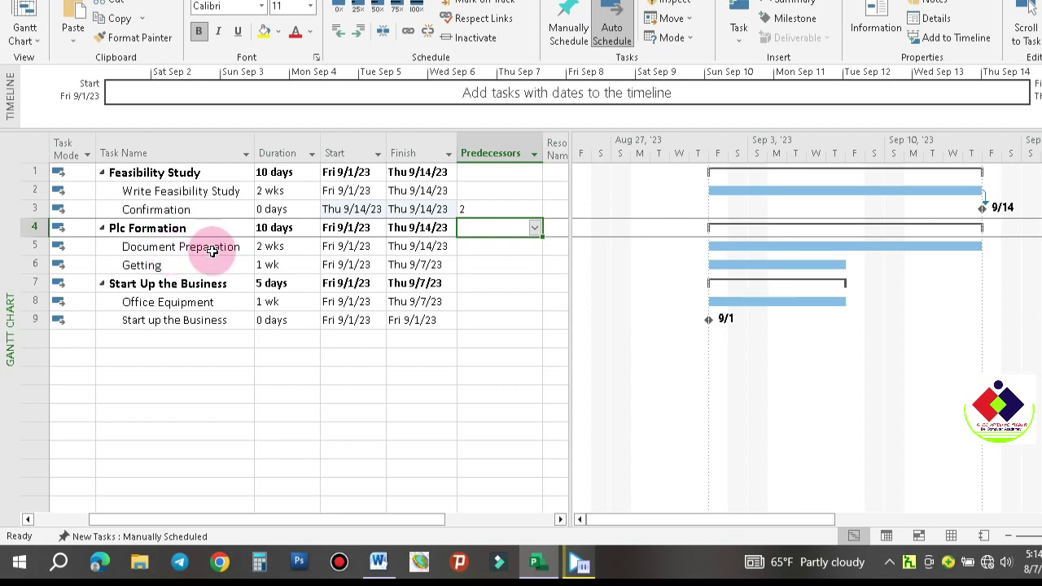
pyautogui.click(470, 245)
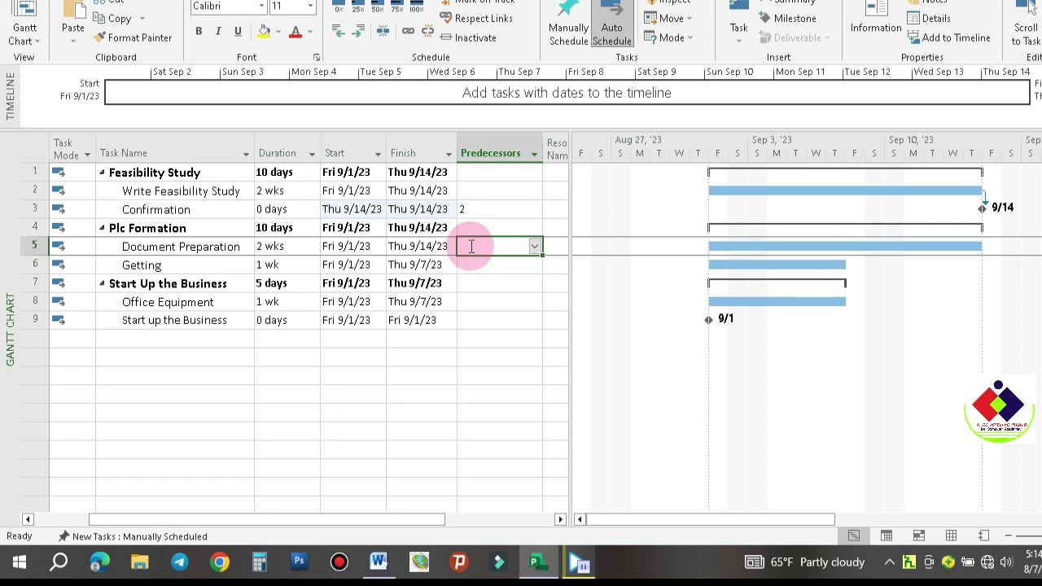
pyautogui.write('3')
# Enter tasks 3,5 as predecessors of Getting and task 6 as predecessor of Office Equipment.
pyautogui.click(483, 266)
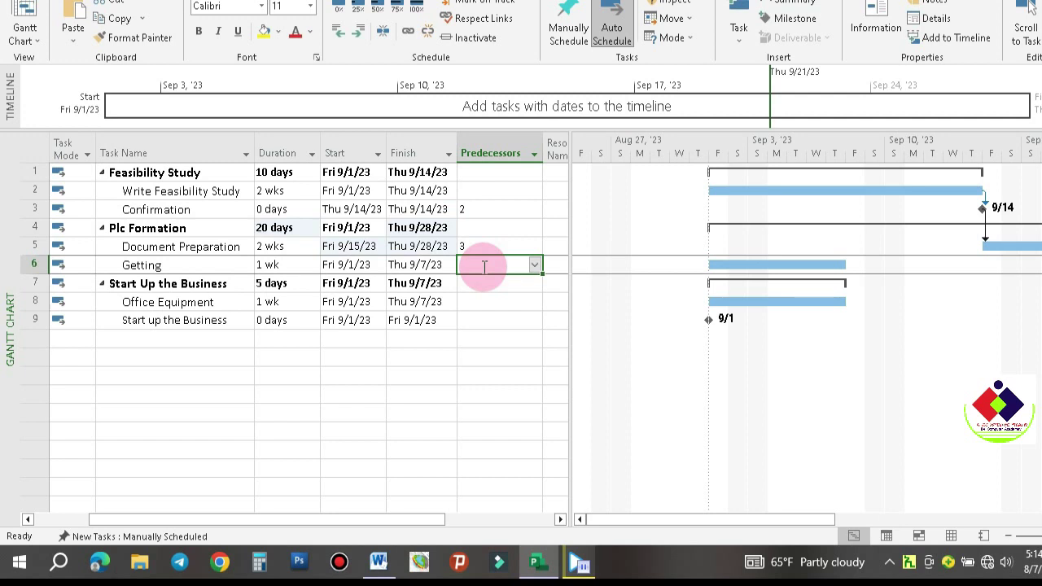
pyautogui.write('3,5')
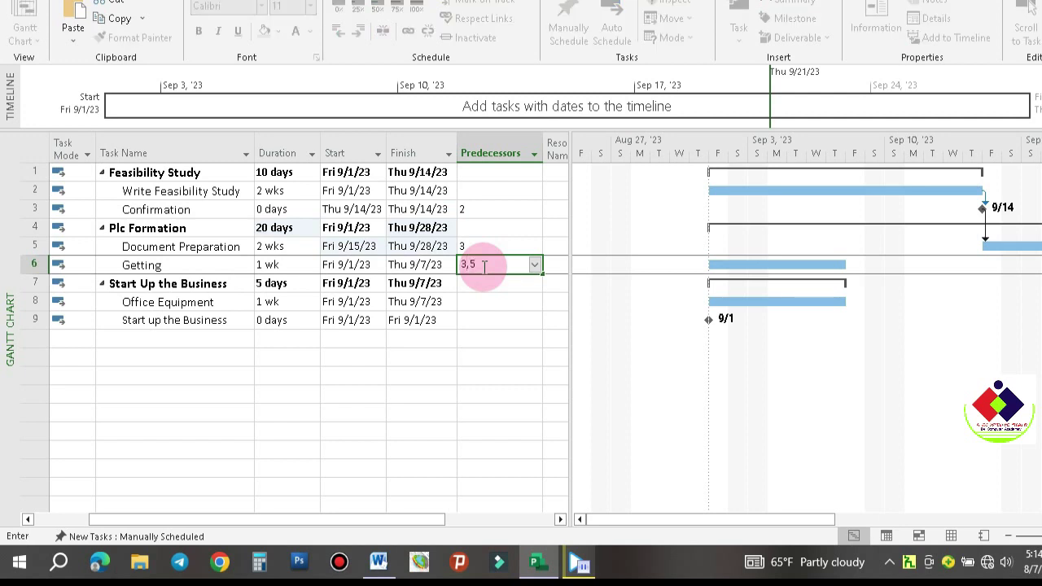
pyautogui.click(475, 285)
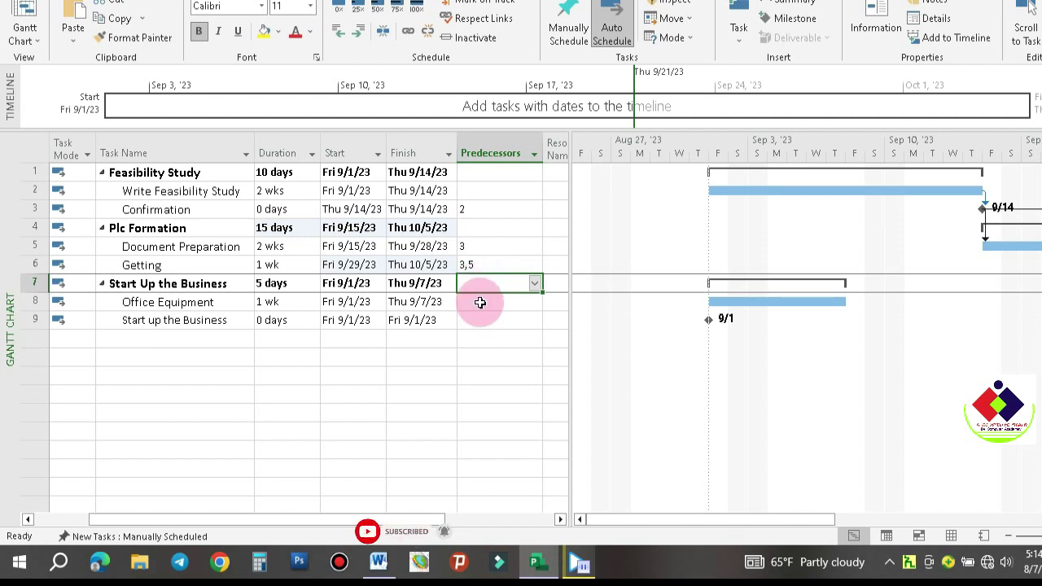
pyautogui.click(481, 301)
pyautogui.write('6')
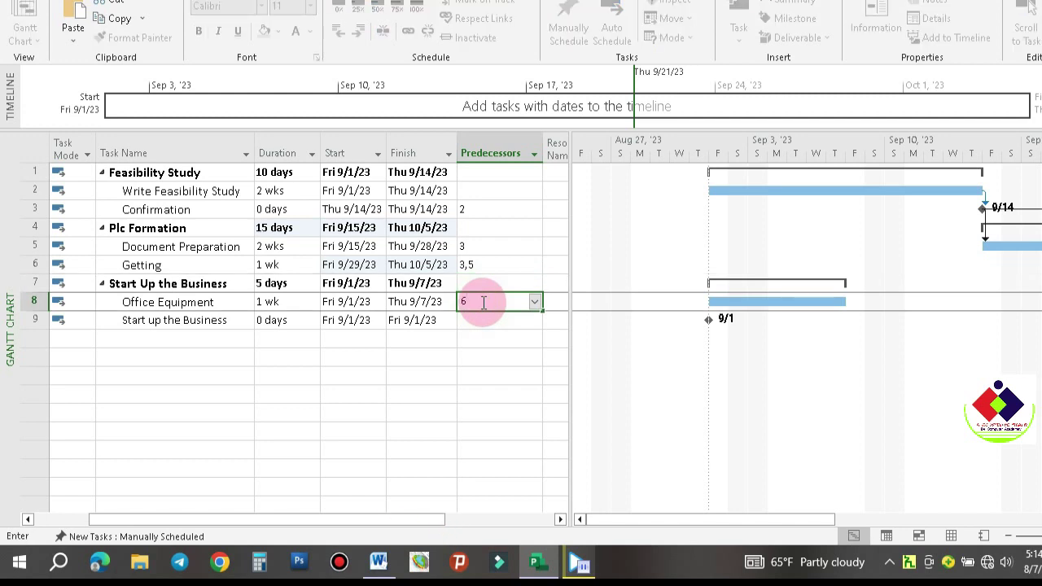
# Enter tasks 6,8 as predecessors of the Start up the Business subtask.
pyautogui.click(483, 322)
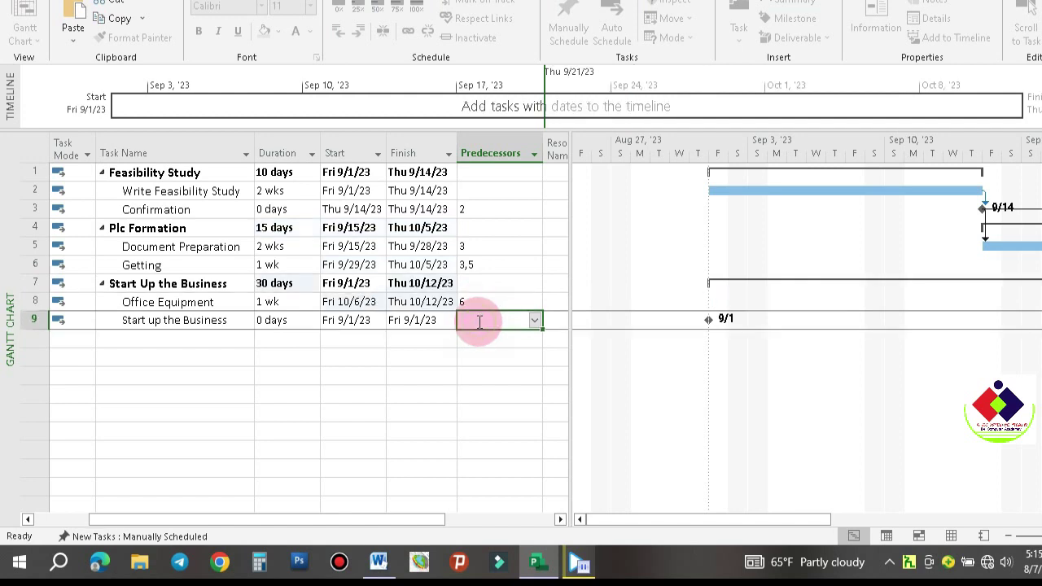
pyautogui.write('6')
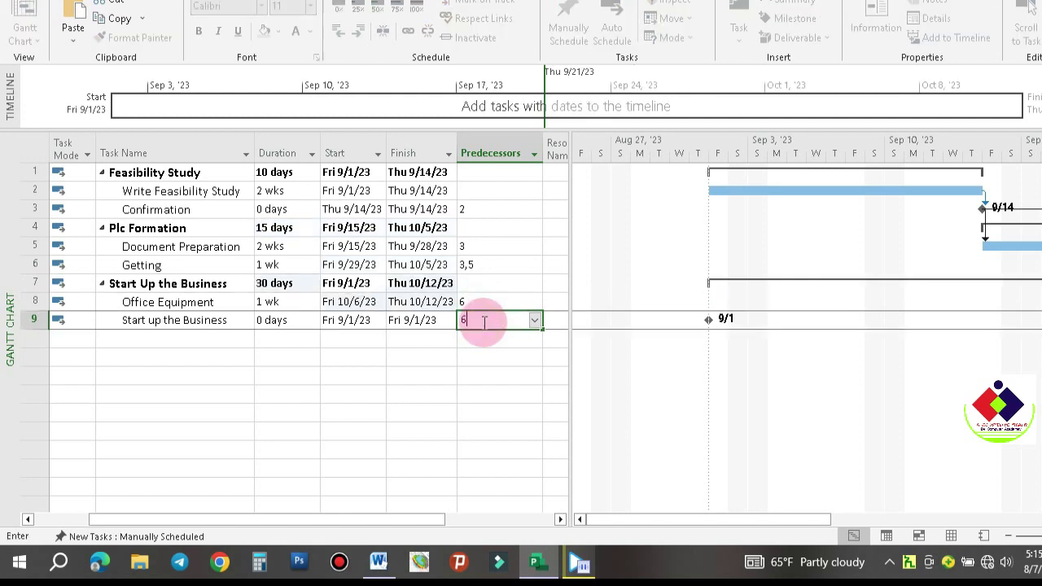
pyautogui.write(',8')
pyautogui.press('Return')
pyautogui.press('Return')
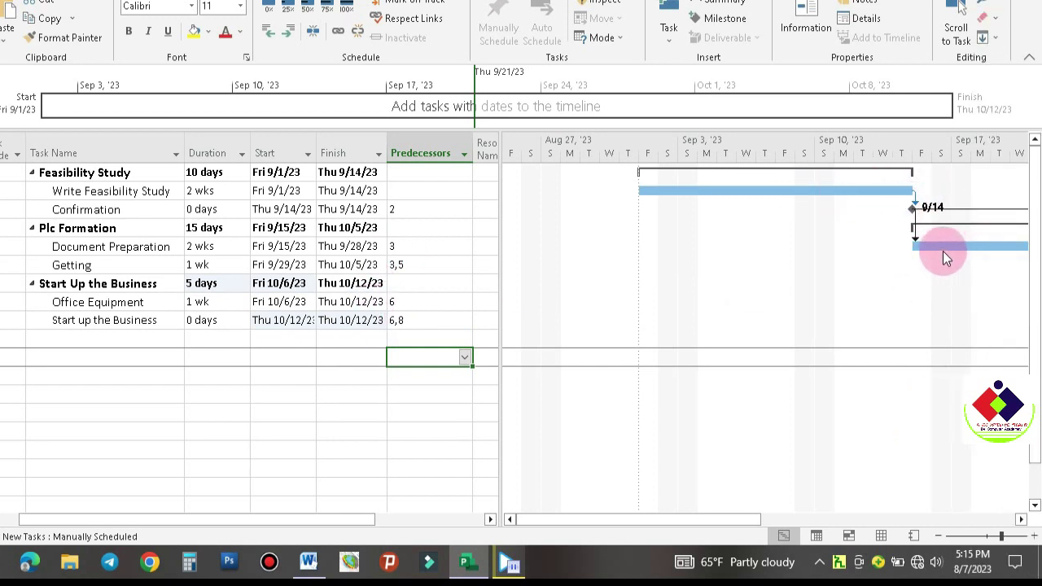
# Zoom the Gantt chart's timescale out to three-day intervals and bring all linked task bars from September to October into view.
pyautogui.click(940, 536)
pyautogui.click(940, 538)
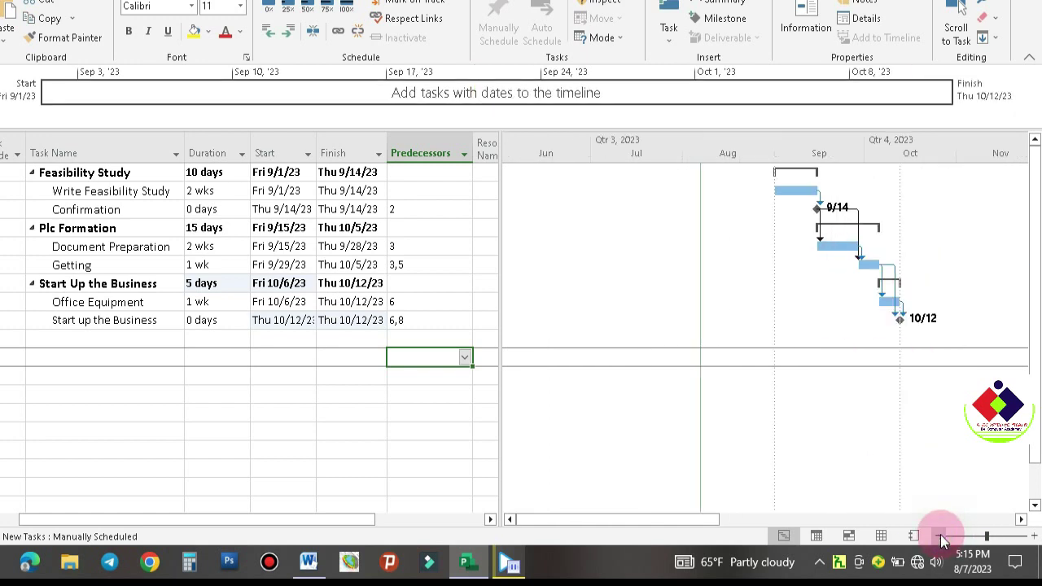
pyautogui.click(1030, 537)
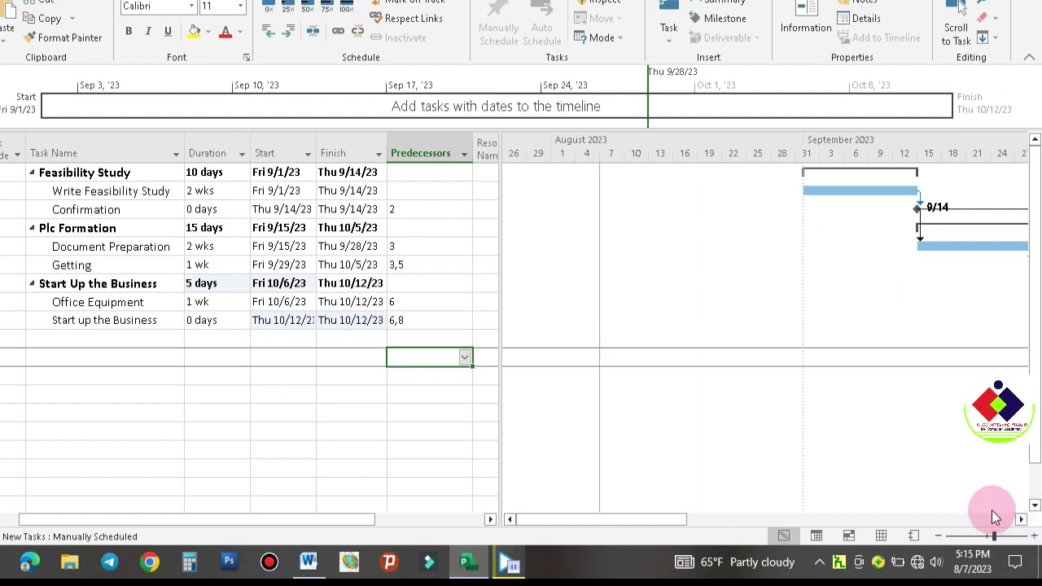
pyautogui.moveTo(657, 517); pyautogui.dragTo(691, 520)
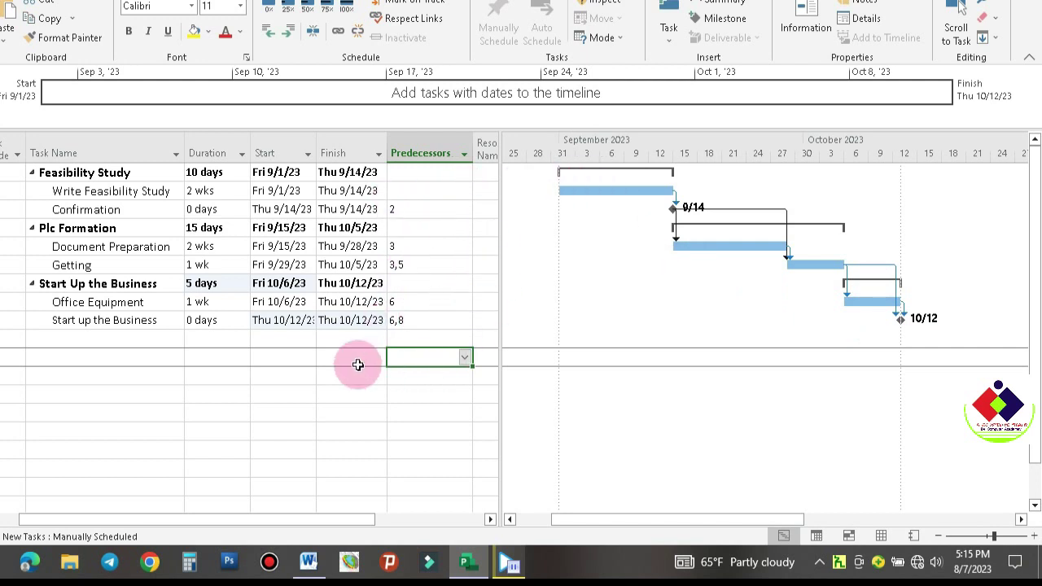
# Check each subtask's predecessor entries against the task IDs and the link arrows on the Gantt chart.
pyautogui.press('Up')
pyautogui.press('Up')
pyautogui.press('Up')
pyautogui.press('Up')
pyautogui.press('Up')
pyautogui.press('Up')
pyautogui.press('Up')
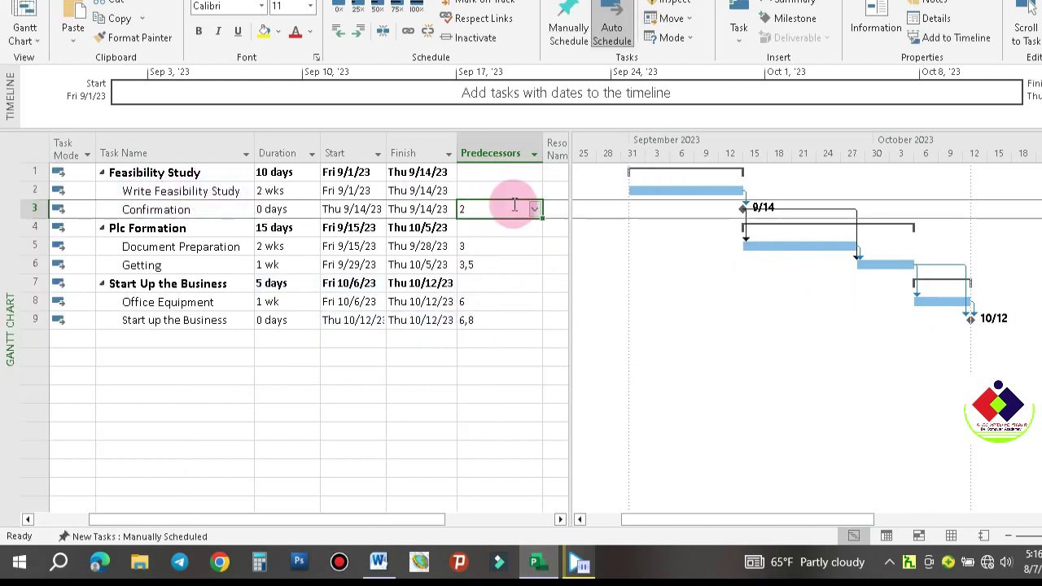
pyautogui.click(205, 190)
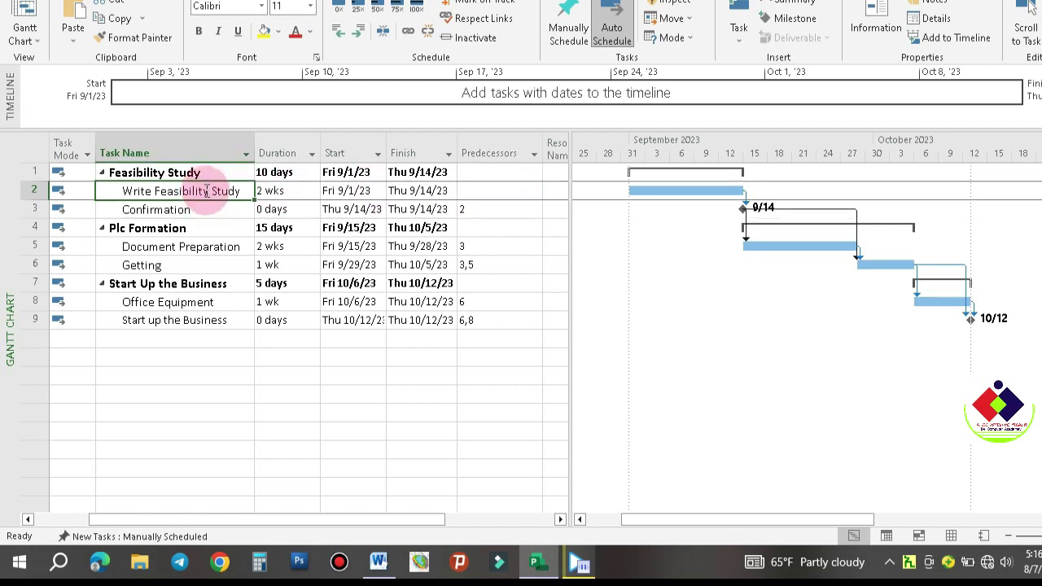
pyautogui.click(508, 212)
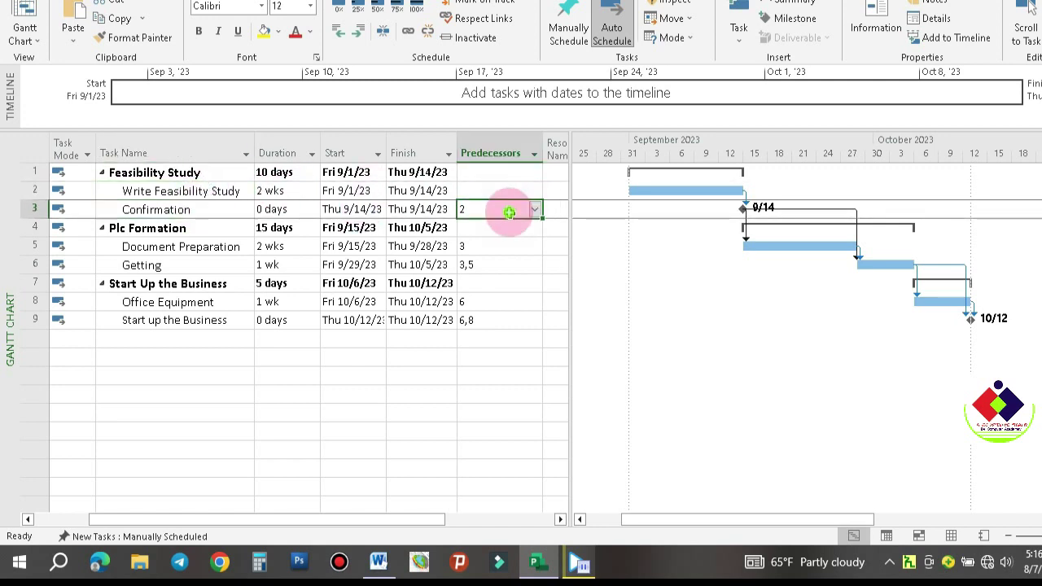
pyautogui.click(499, 263)
pyautogui.click(494, 303)
pyautogui.click(495, 319)
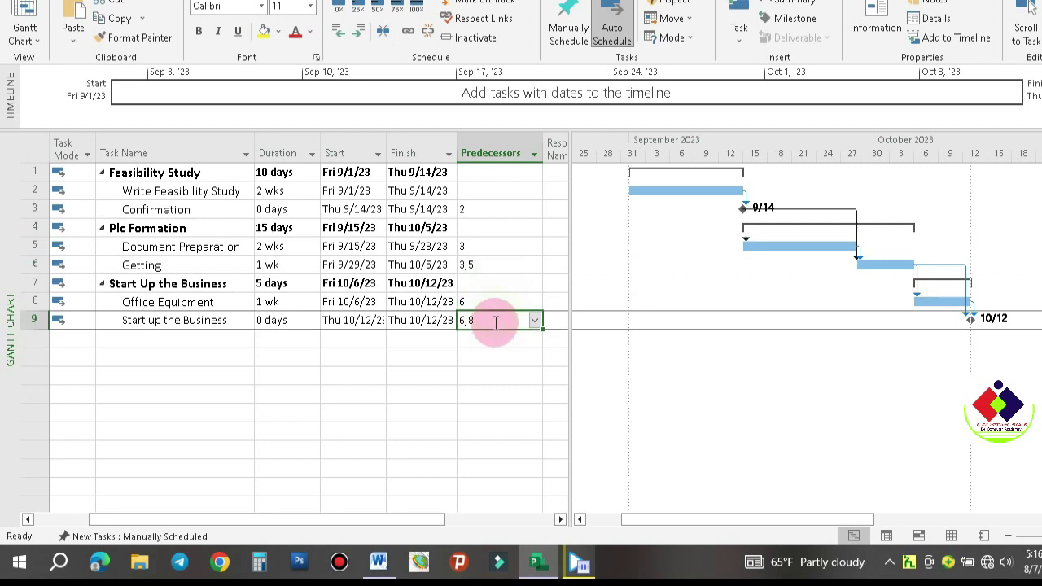
pyautogui.click(482, 340)
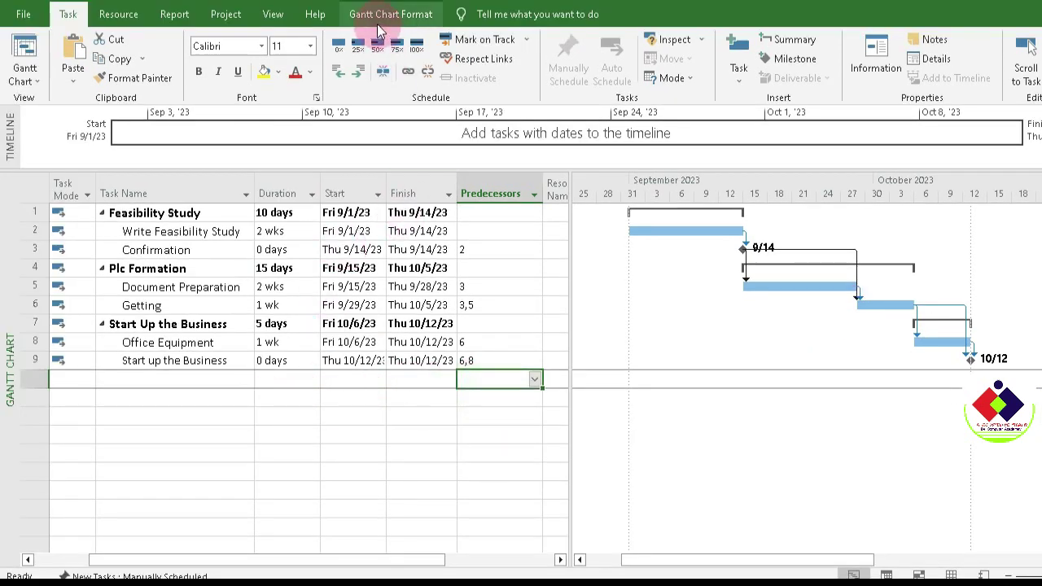
# Show outline numbers beside the task names, and hide them again.
pyautogui.click(407, 18)
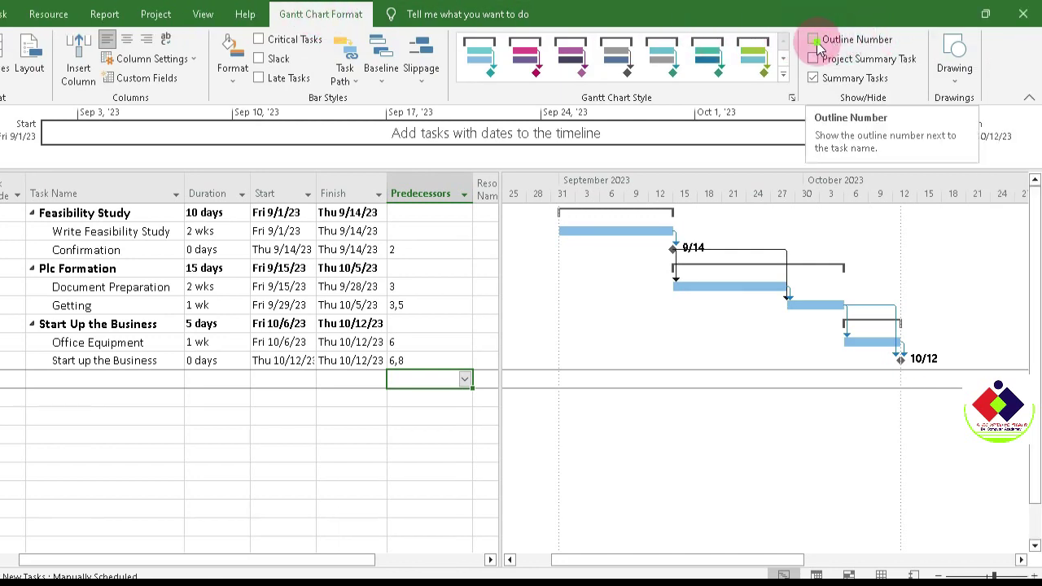
pyautogui.click(817, 43)
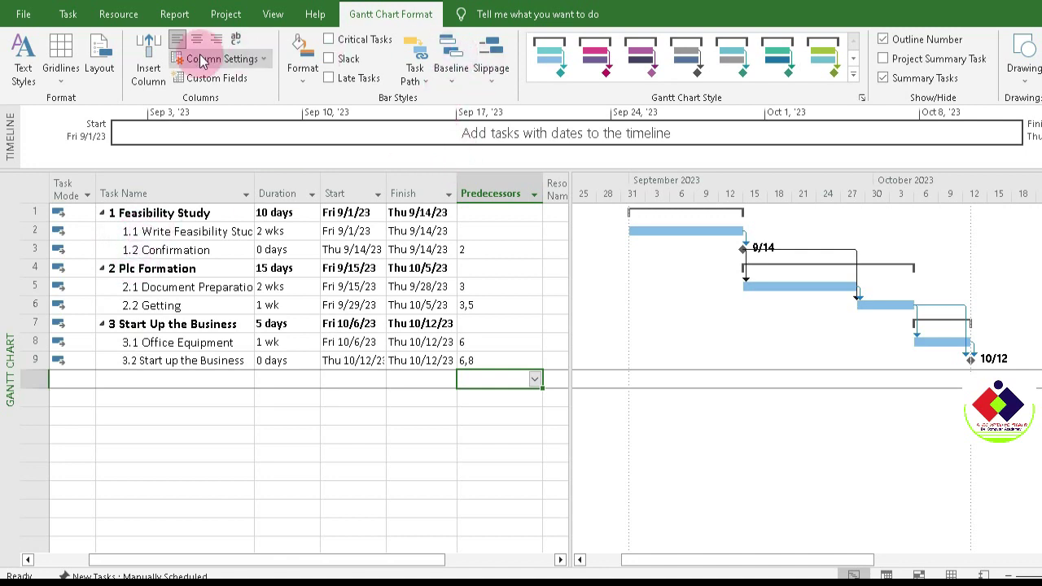
pyautogui.click(68, 14)
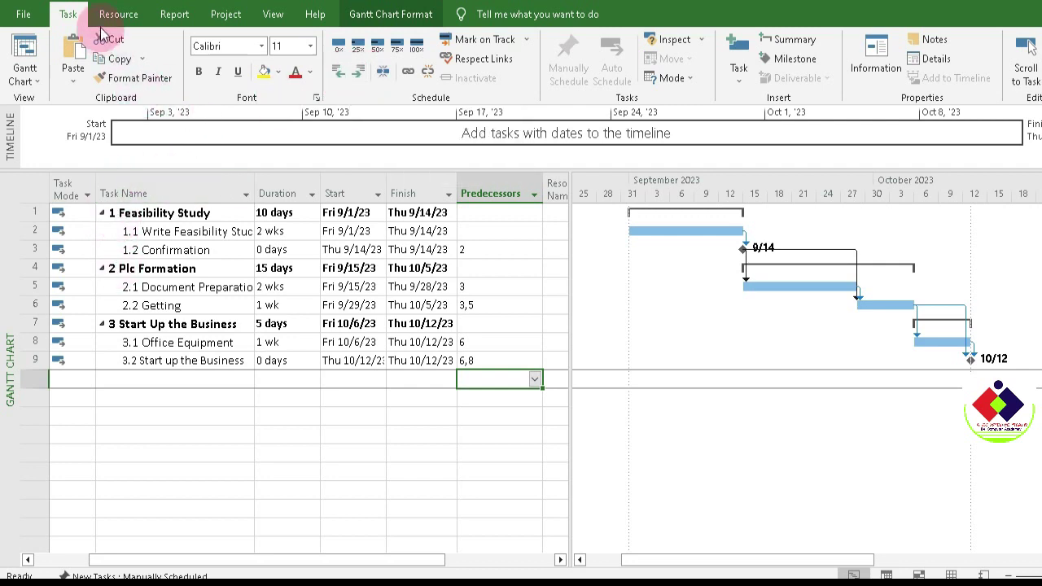
pyautogui.click(377, 16)
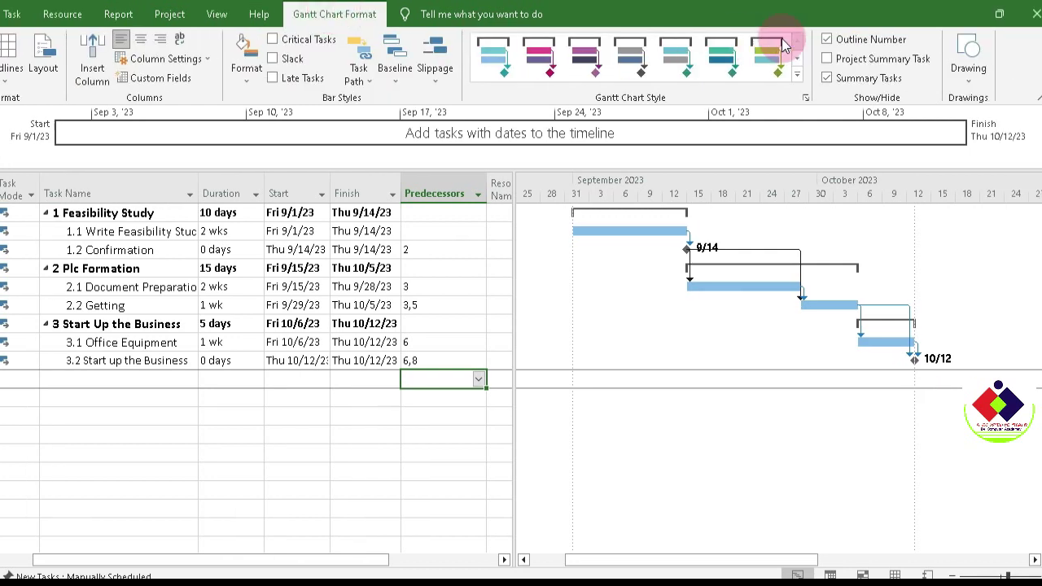
pyautogui.click(818, 42)
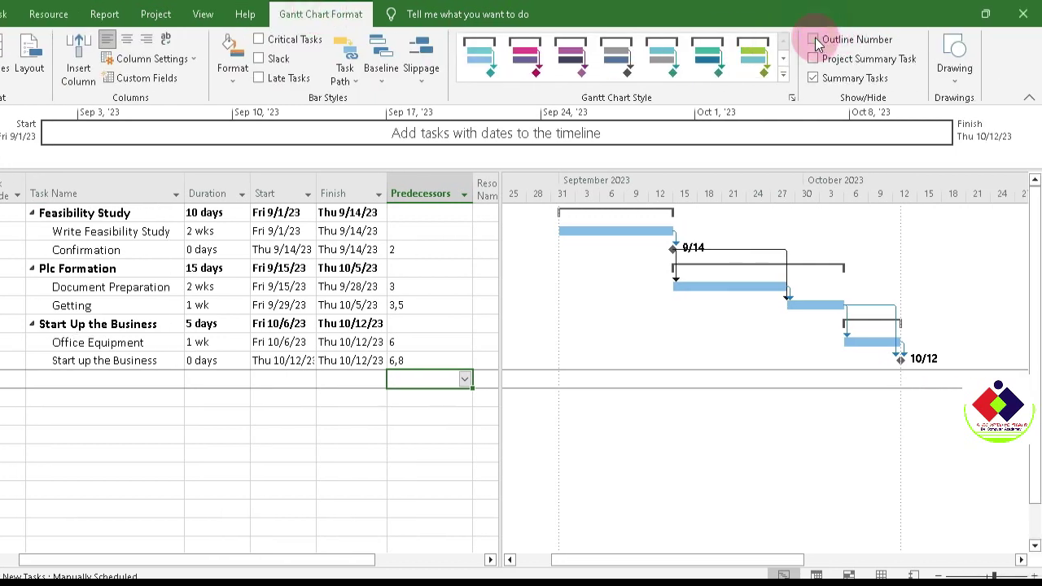
pyautogui.click(816, 40)
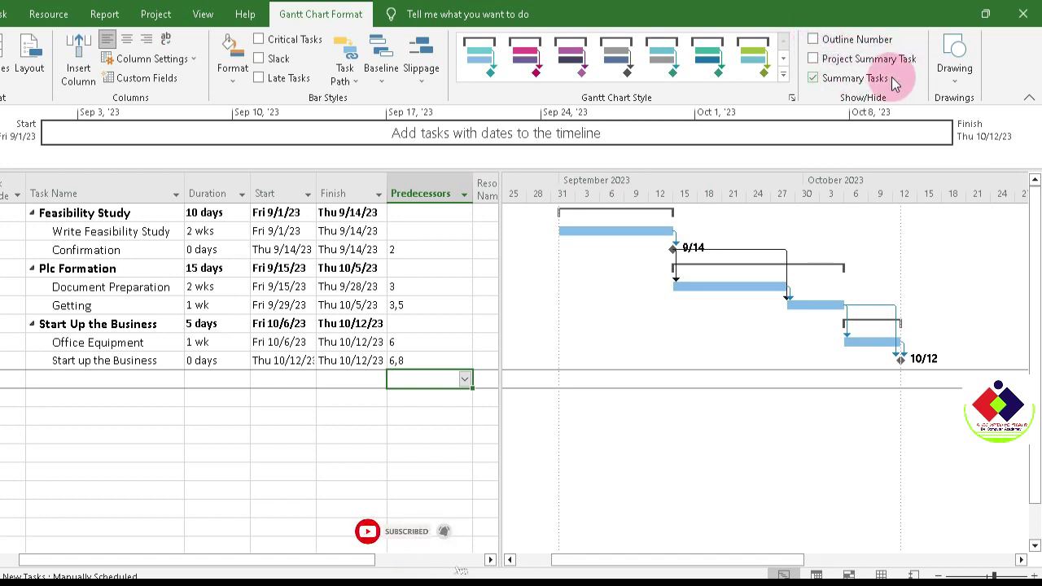
# Show the project summary task above all tasks and rename it simple project.
pyautogui.click(810, 59)
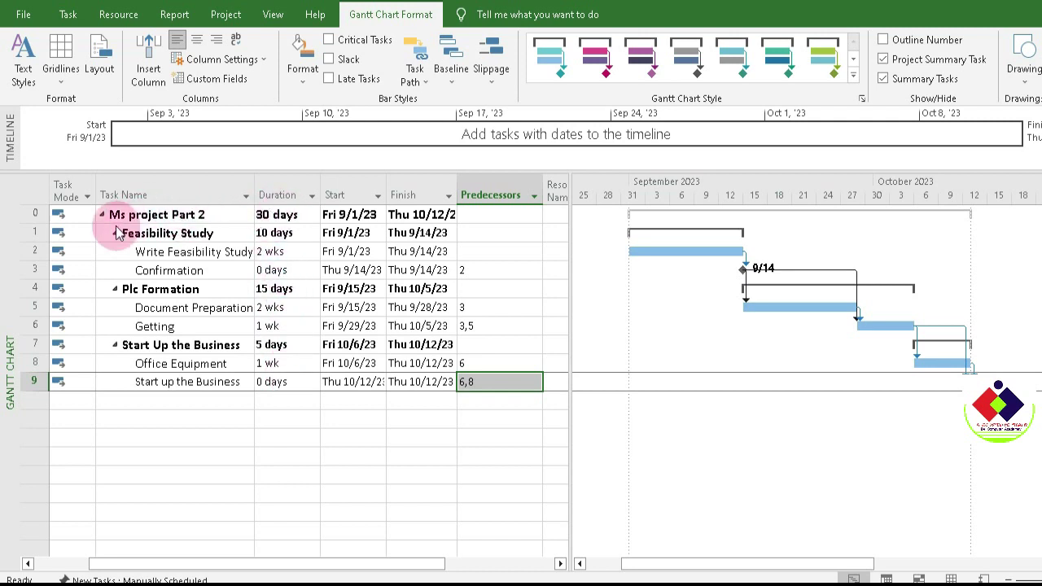
pyautogui.click(200, 216)
pyautogui.doubleClick(202, 214)
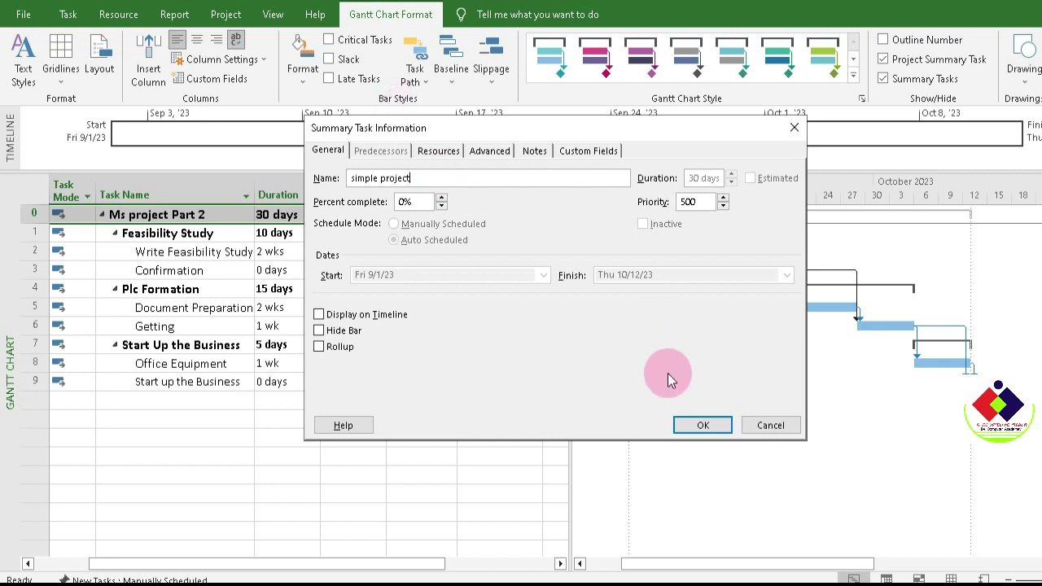
pyautogui.click(705, 423)
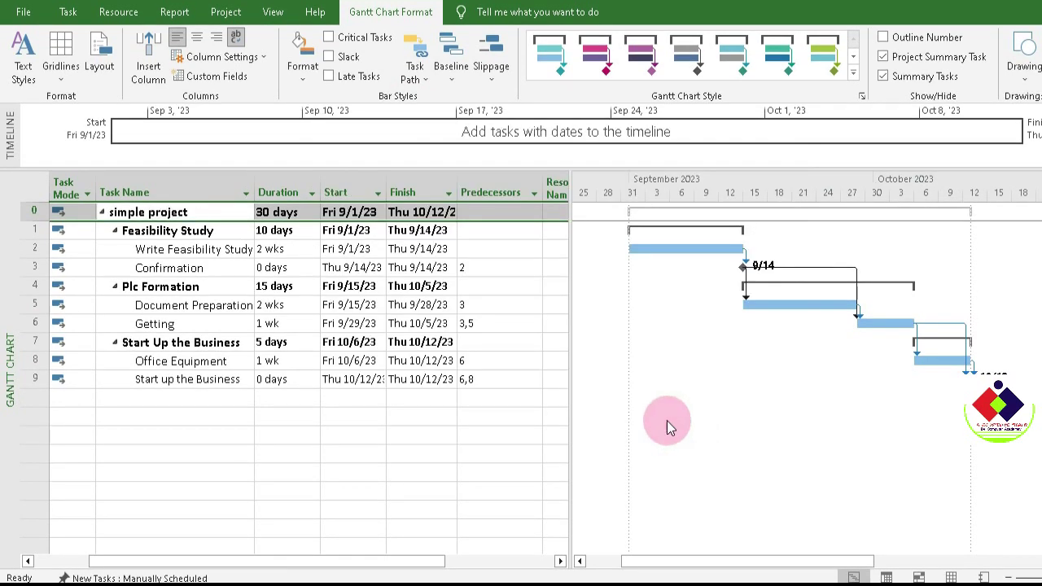
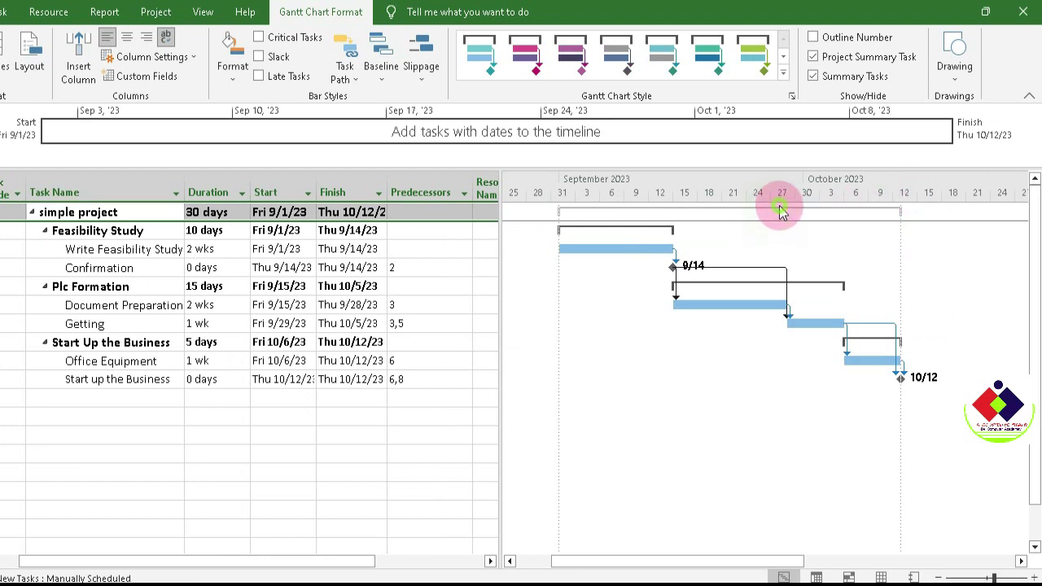
pyautogui.doubleClick(687, 205)
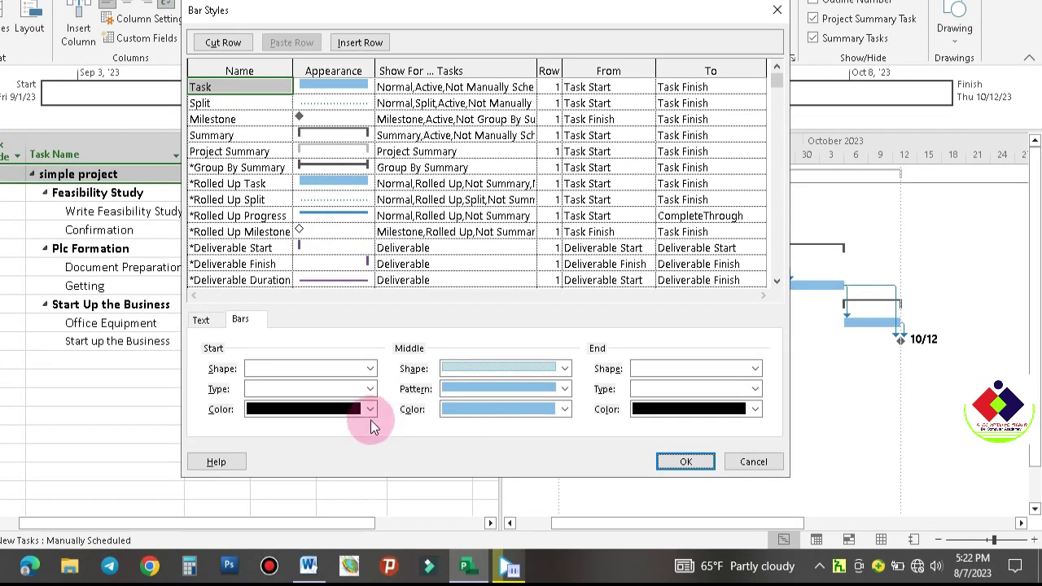
pyautogui.click(370, 411)
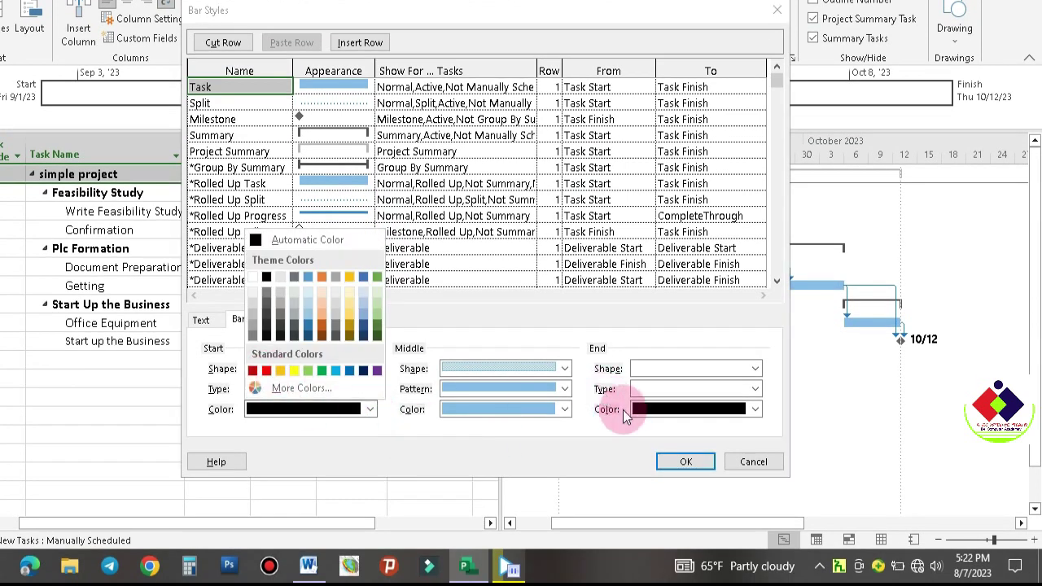
pyautogui.click(682, 462)
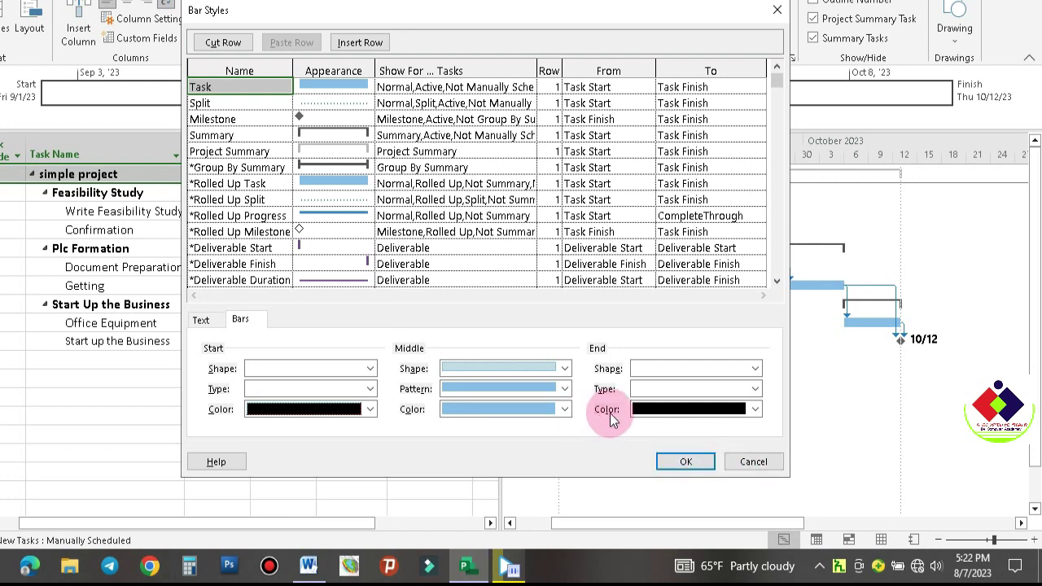
pyautogui.click(754, 408)
pyautogui.click(754, 409)
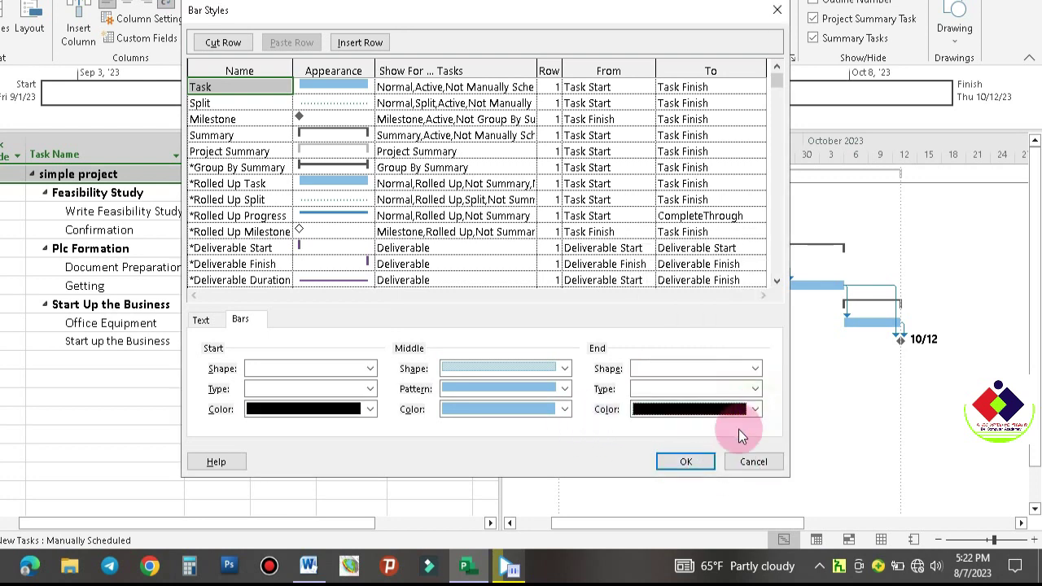
pyautogui.click(749, 461)
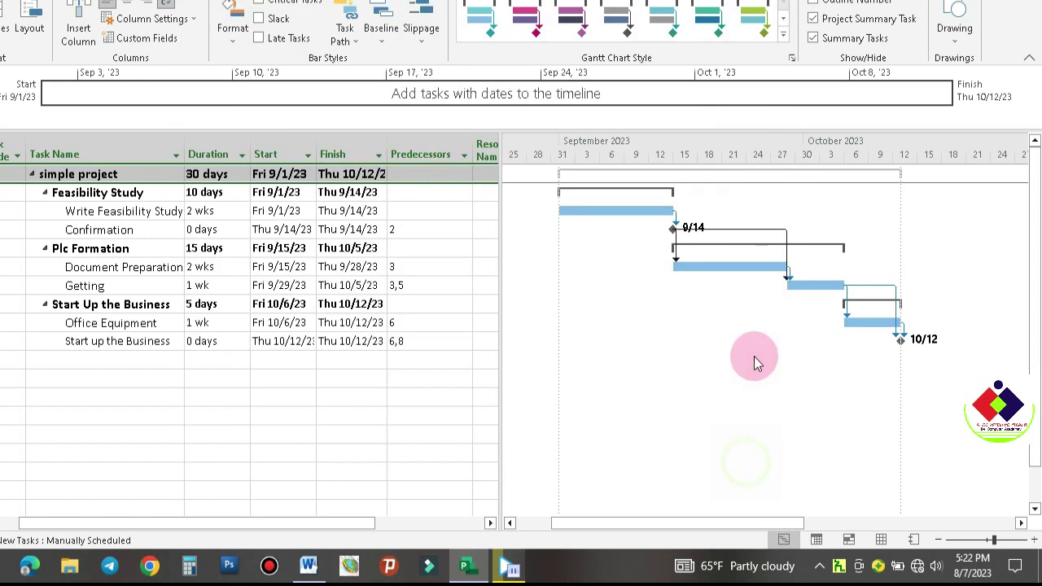
# Collapse the simple project summary task to hide its subtasks, and expand it again.
pyautogui.click(374, 265)
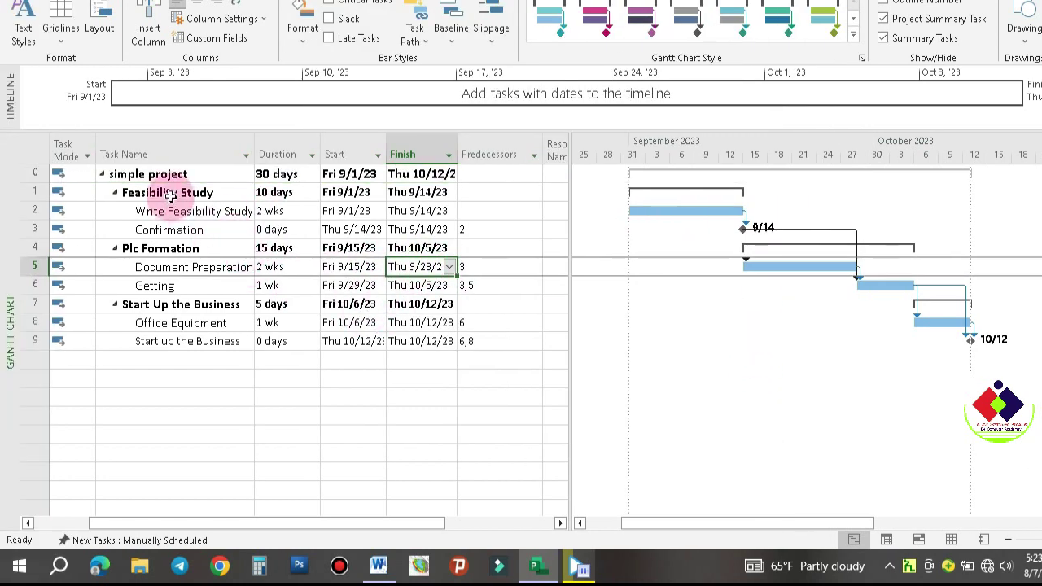
pyautogui.click(102, 176)
pyautogui.click(279, 175)
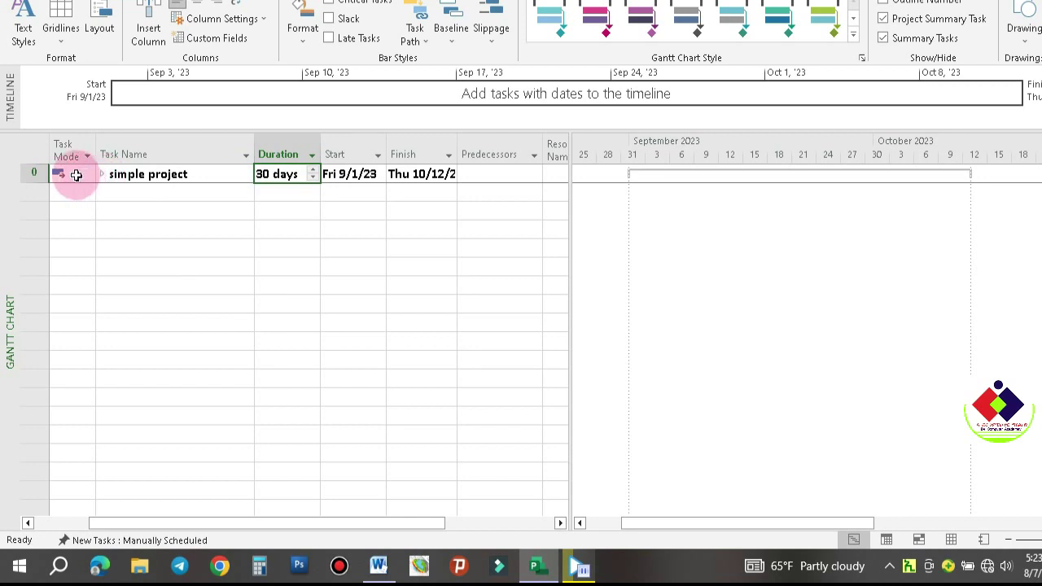
pyautogui.click(40, 172)
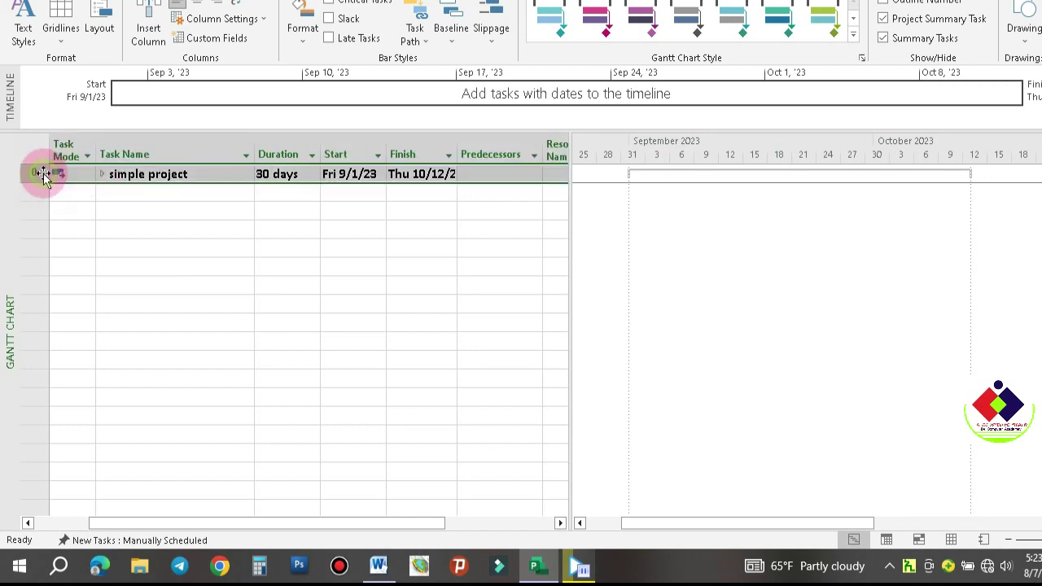
pyautogui.click(103, 175)
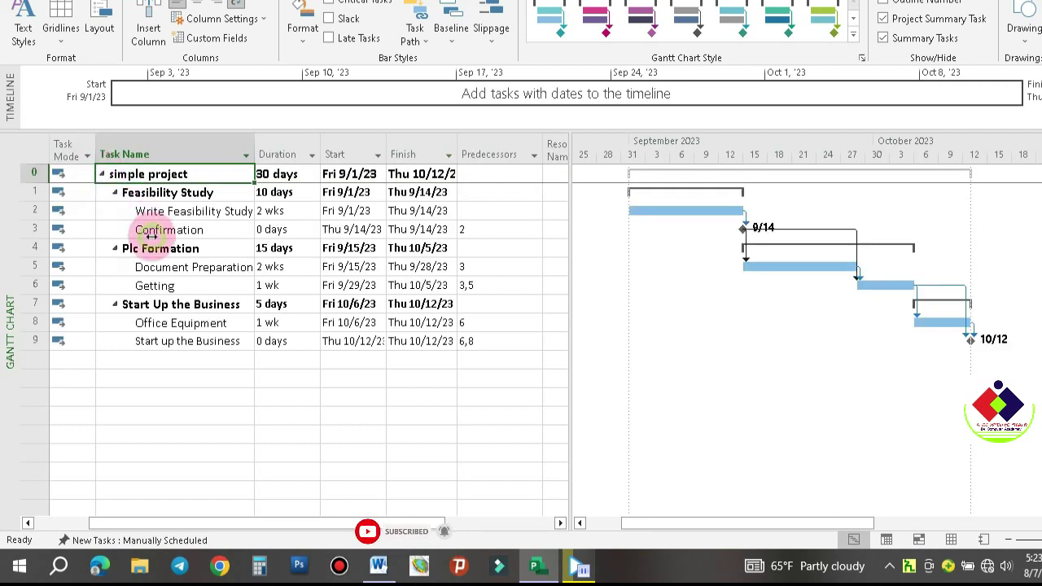
pyautogui.click(152, 231)
pyautogui.click(42, 231)
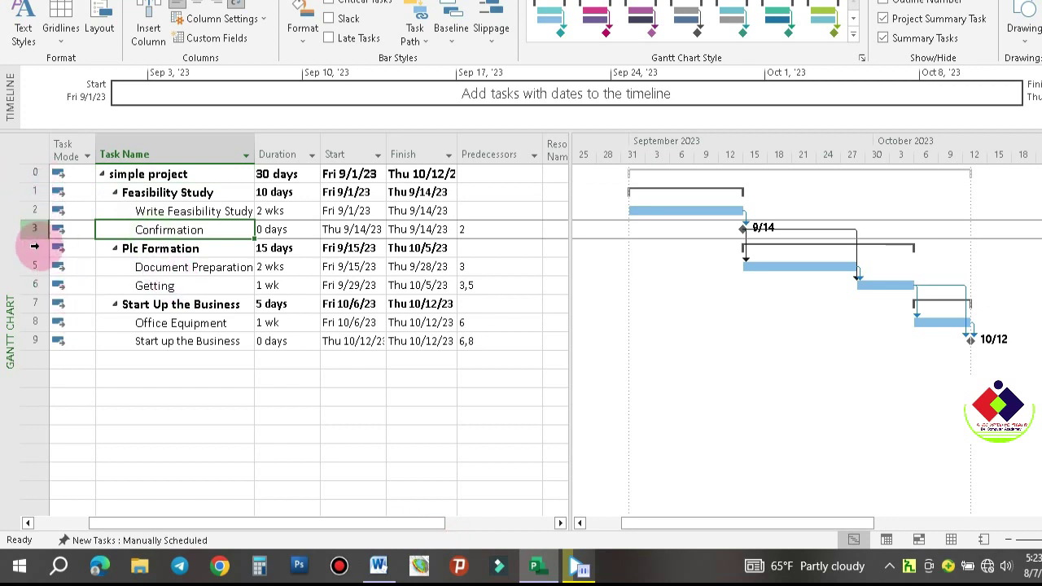
pyautogui.click(138, 176)
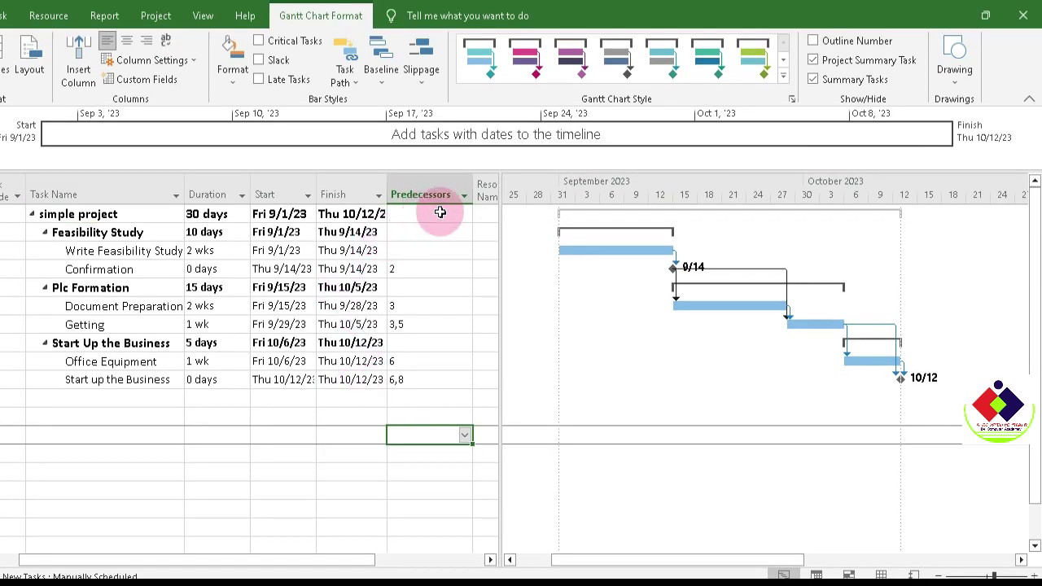
# Widen the Finish column slightly so the project summary task's full finish date fits.
pyautogui.click(398, 268)
pyautogui.click(399, 215)
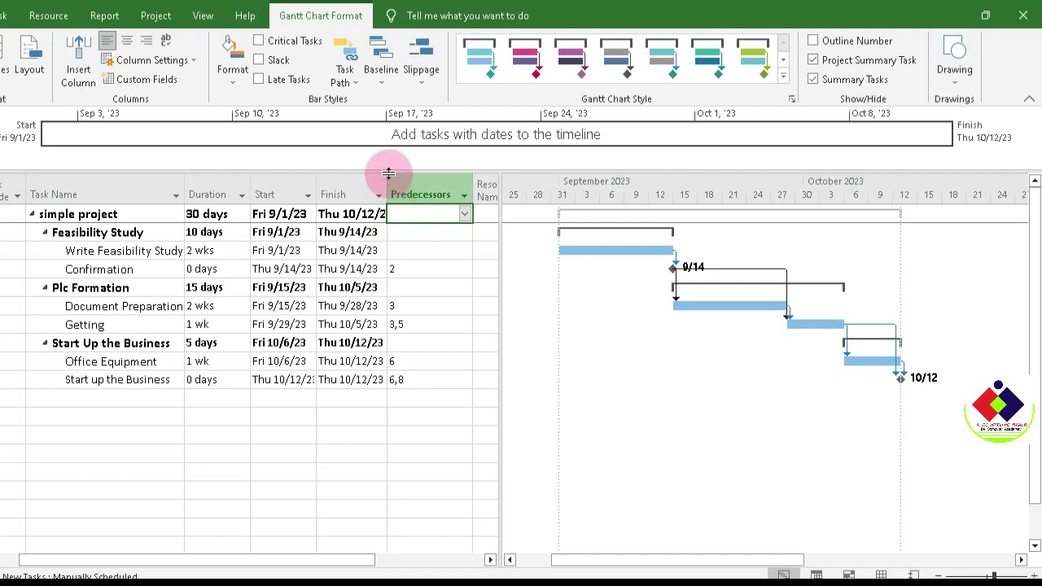
pyautogui.moveTo(388, 173); pyautogui.dragTo(397, 174)
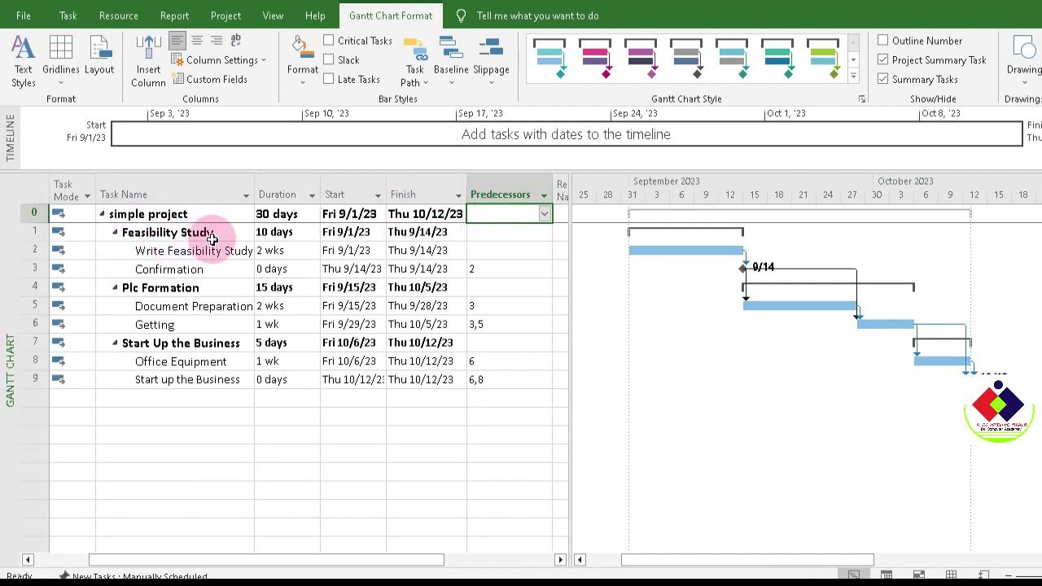
pyautogui.click(490, 235)
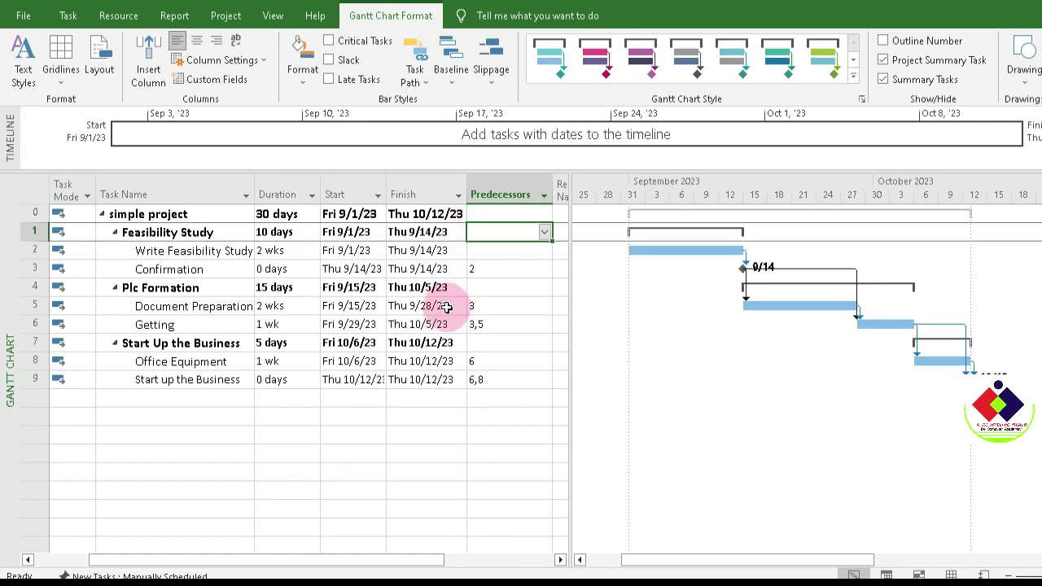
pyautogui.click(483, 290)
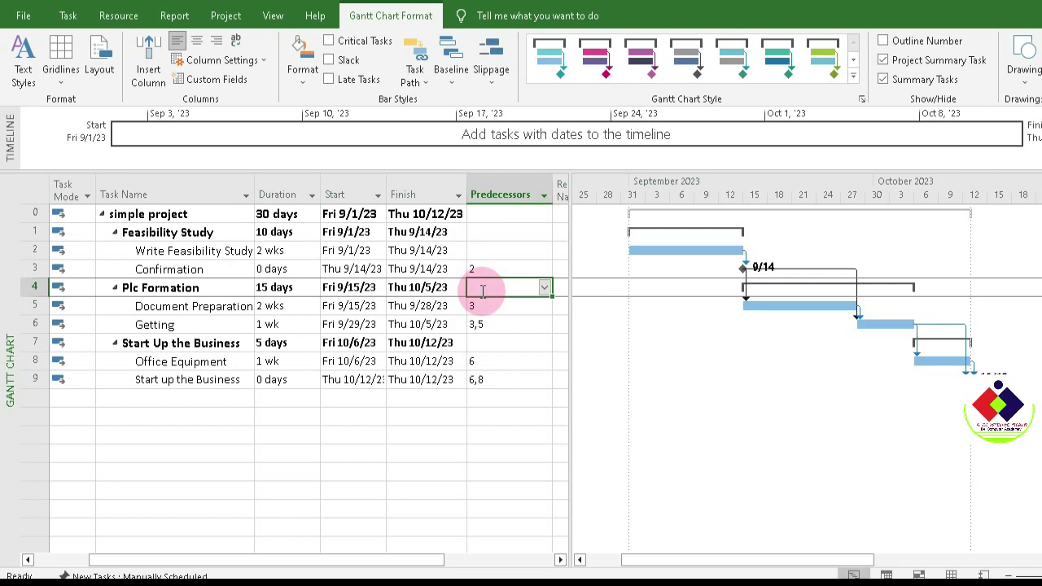
pyautogui.click(483, 342)
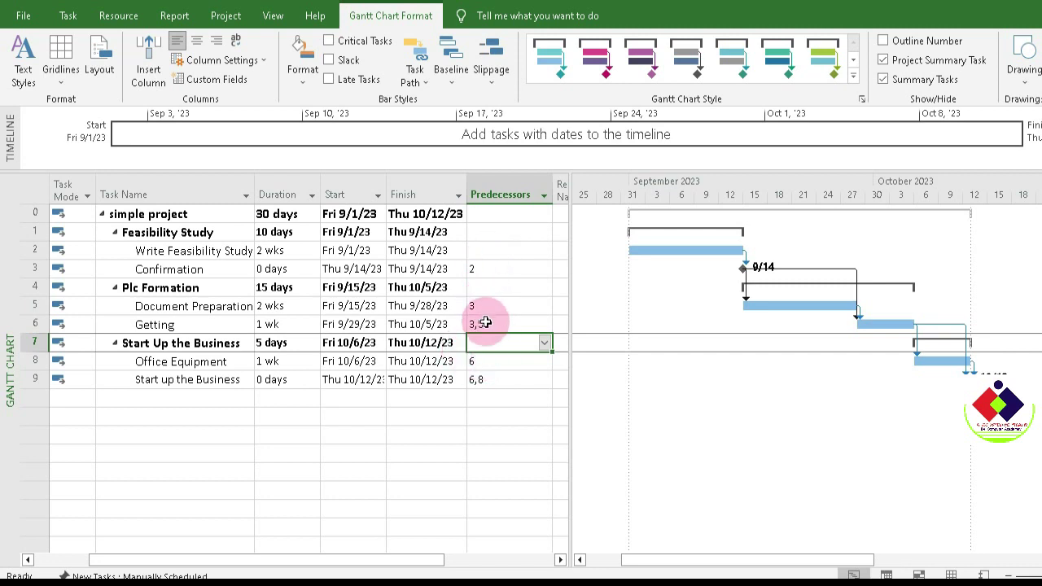
pyautogui.click(491, 396)
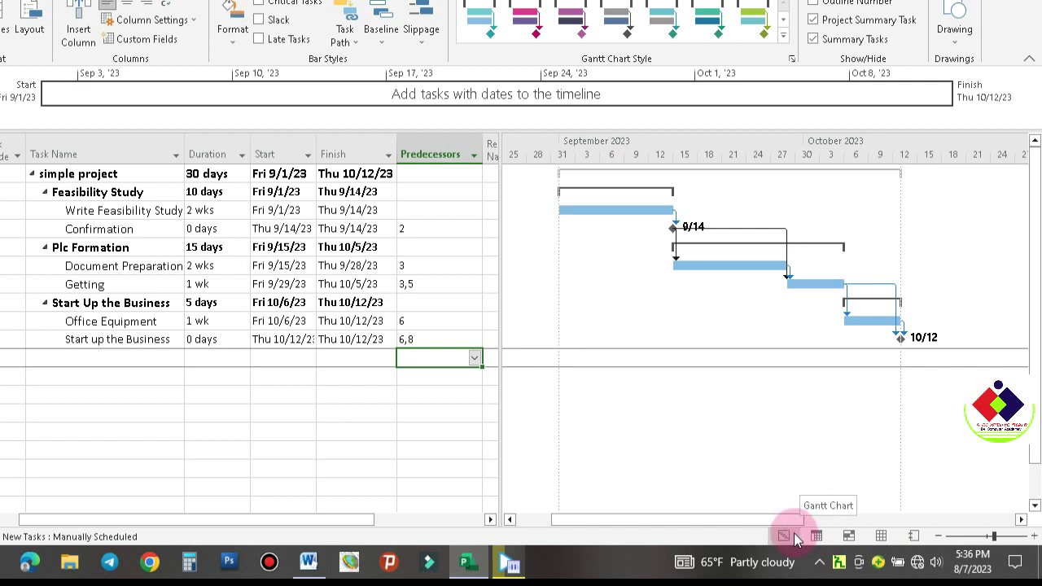
# Switch to the Resource Sheet view and select the Resource Name cell in the third blank row.
pyautogui.click(880, 536)
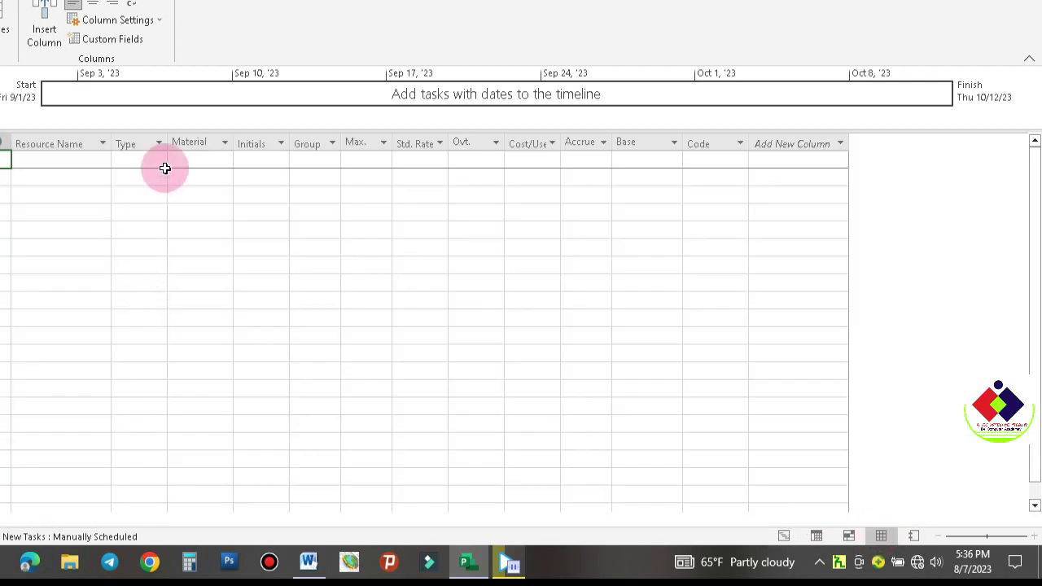
pyautogui.click(63, 178)
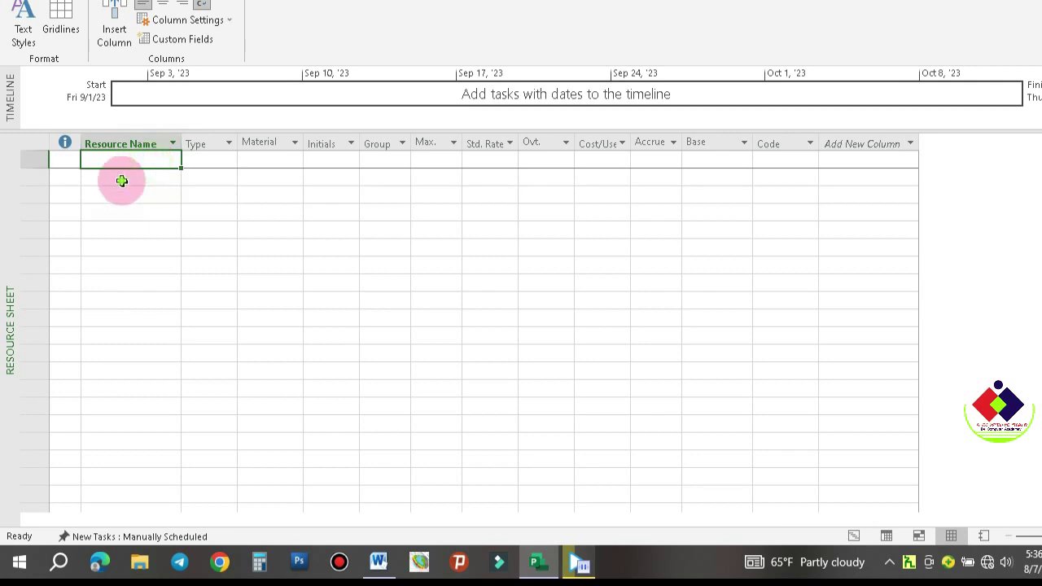
pyautogui.click(131, 177)
pyautogui.click(130, 193)
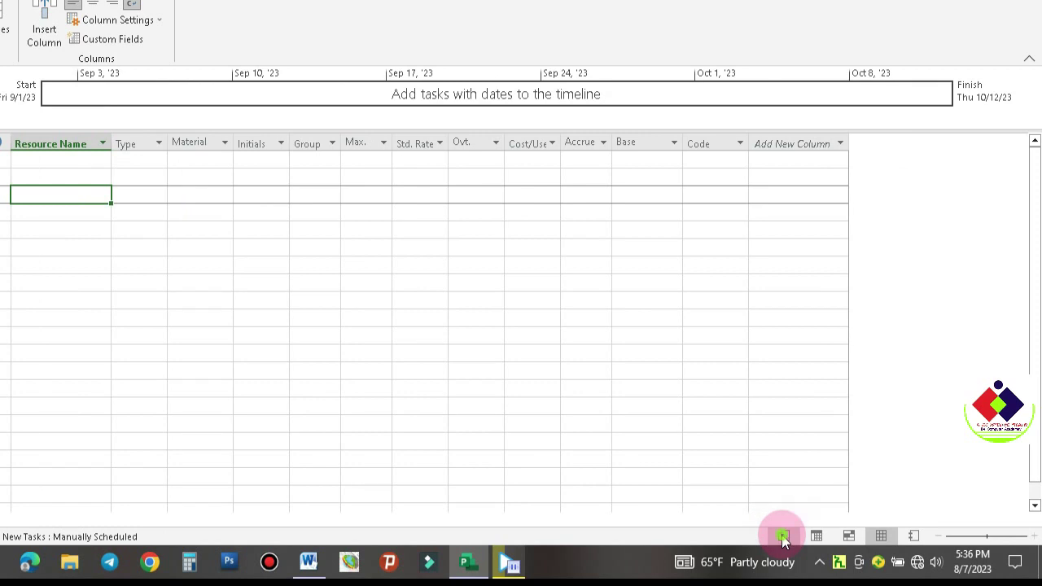
# Show the Gantt Chart, return to the Resource Sheet view and select the first blank Resource Name cell.
pyautogui.click(783, 537)
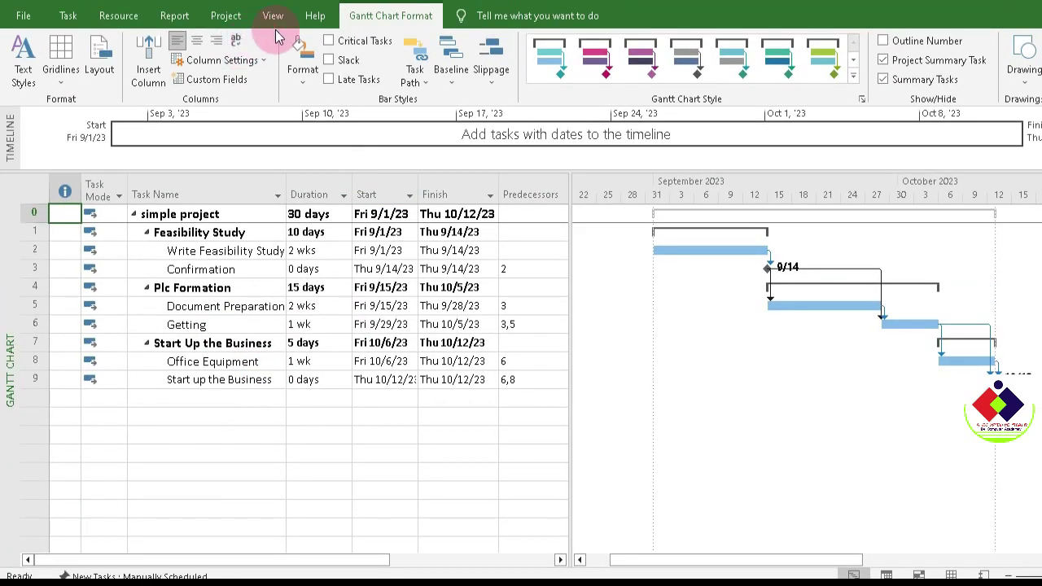
pyautogui.click(274, 18)
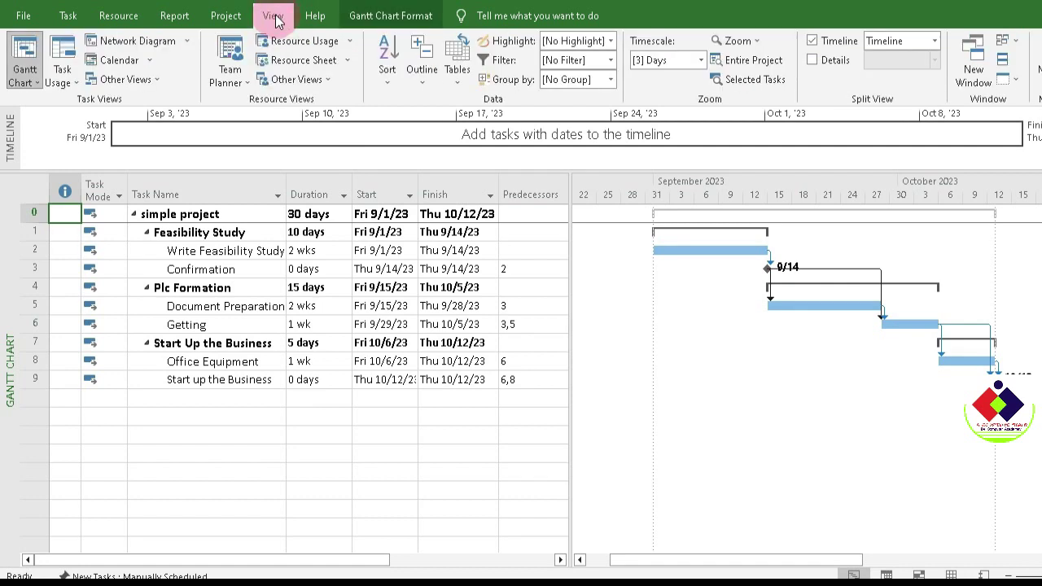
pyautogui.click(329, 65)
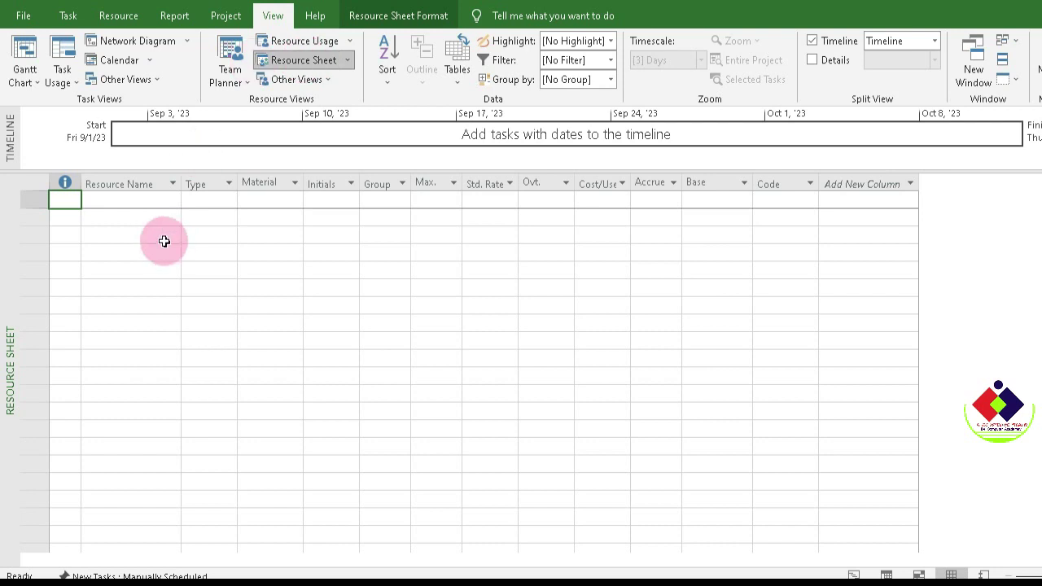
pyautogui.click(151, 203)
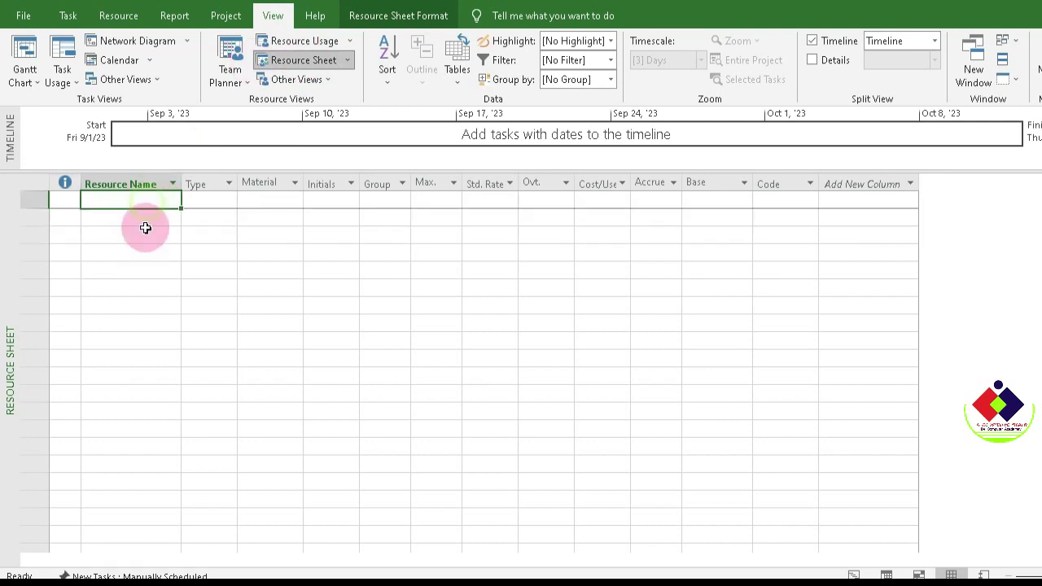
pyautogui.click(151, 218)
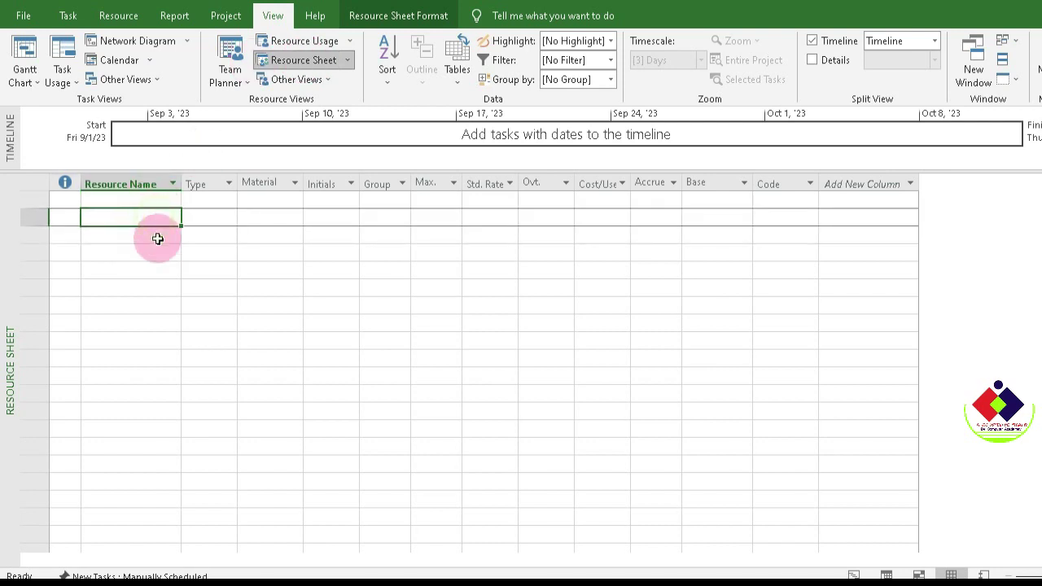
pyautogui.click(154, 200)
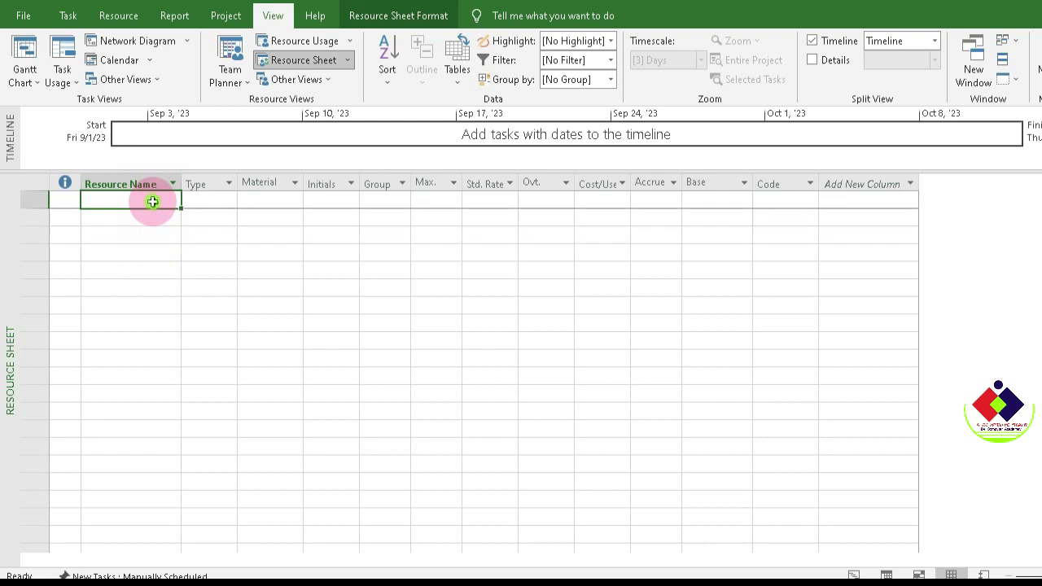
# Switch back to the Gantt Chart view and select the blank Finish cell below the last task.
pyautogui.click(35, 84)
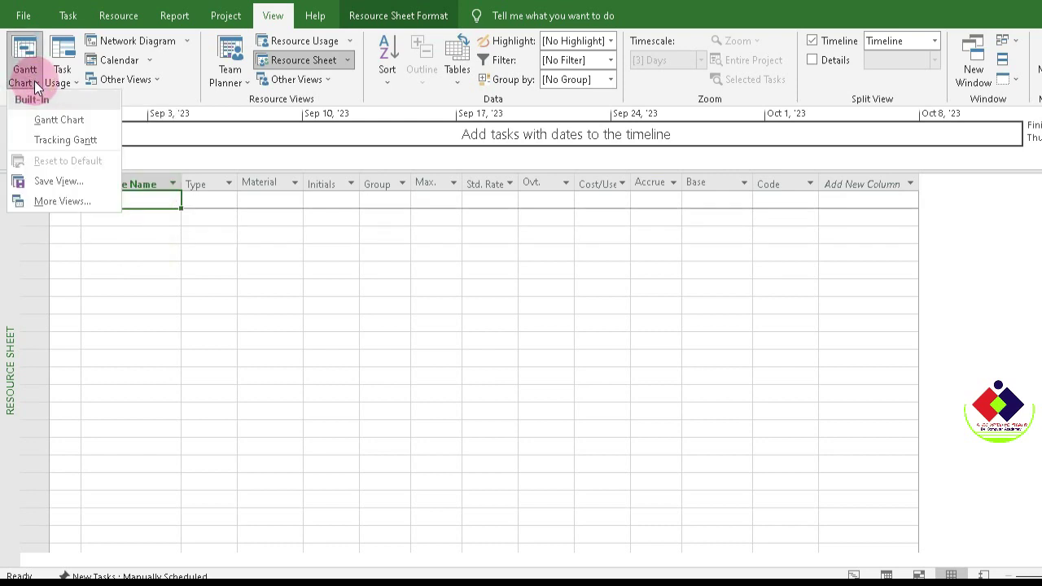
pyautogui.click(72, 118)
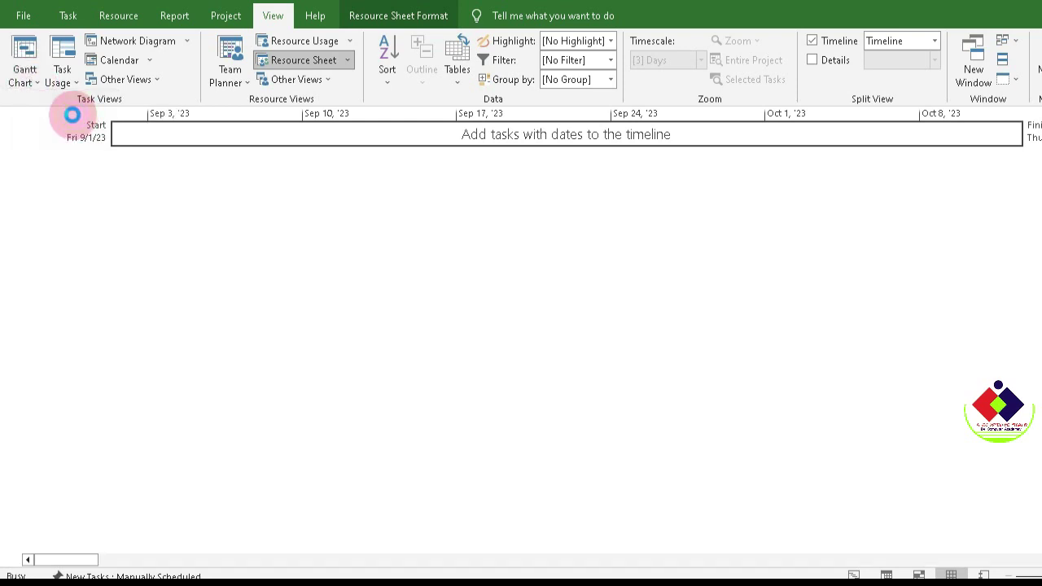
pyautogui.click(454, 397)
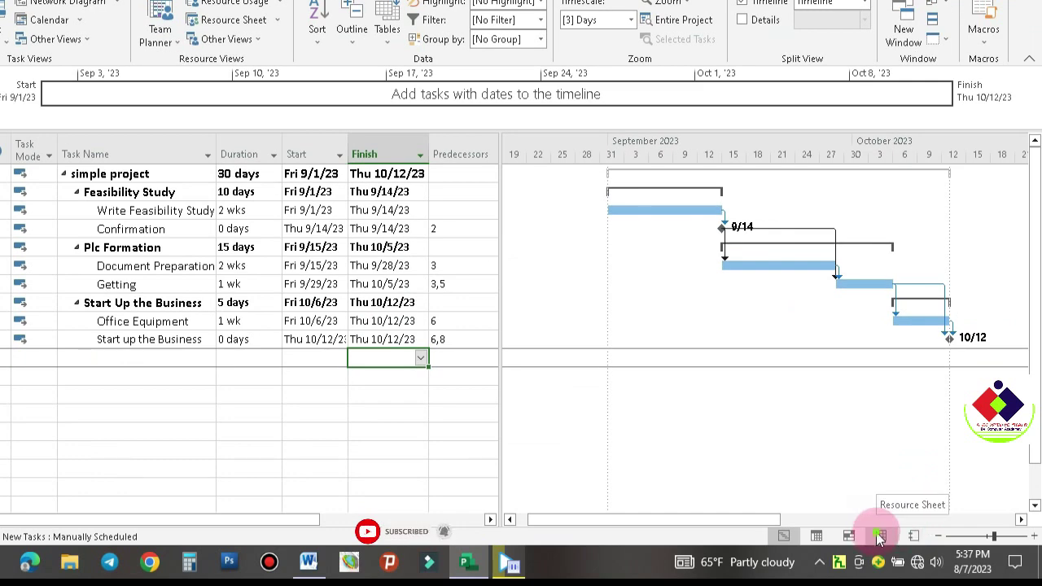
# Enter Project Manager and Manager as the first two resources in the Resource Sheet.
pyautogui.click(879, 537)
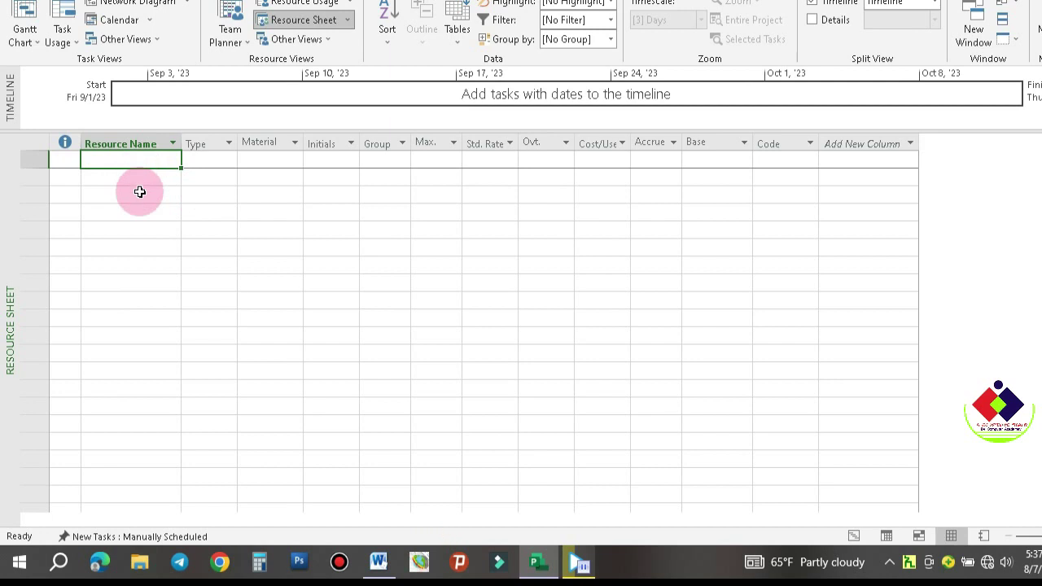
pyautogui.write('Project Manager')
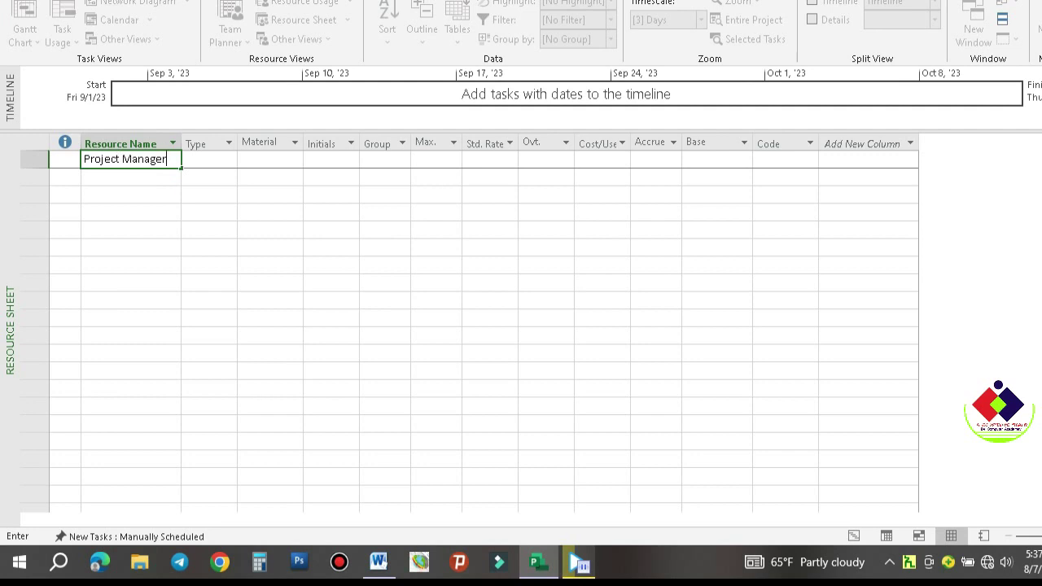
pyautogui.press('Return')
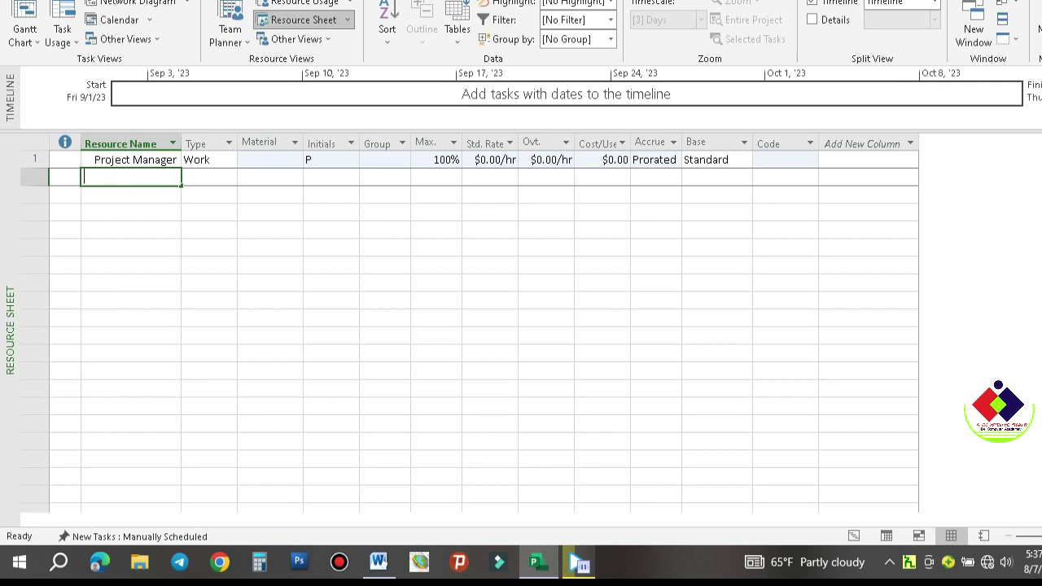
pyautogui.write('Manager')
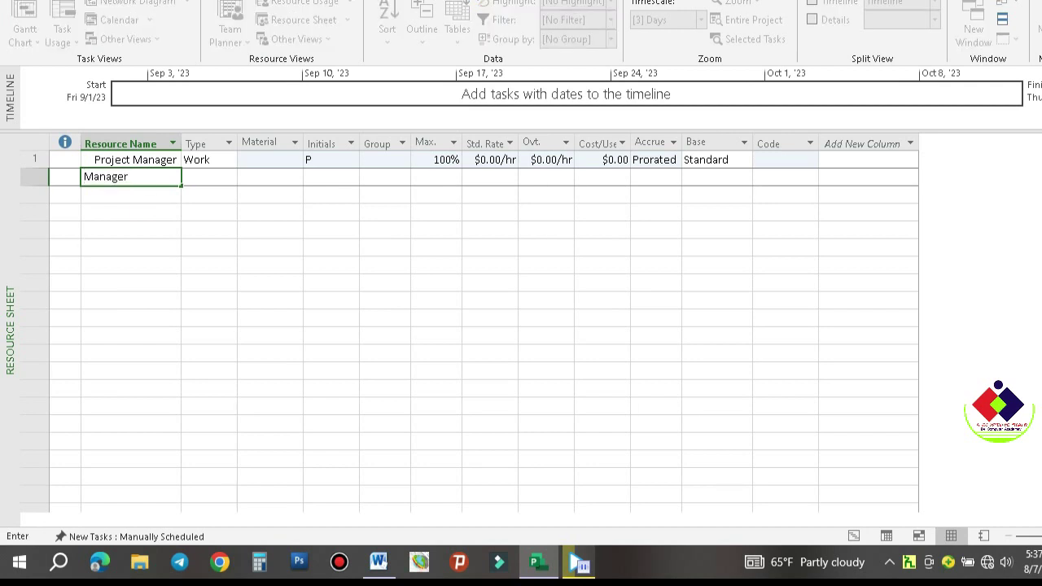
pyautogui.click(147, 194)
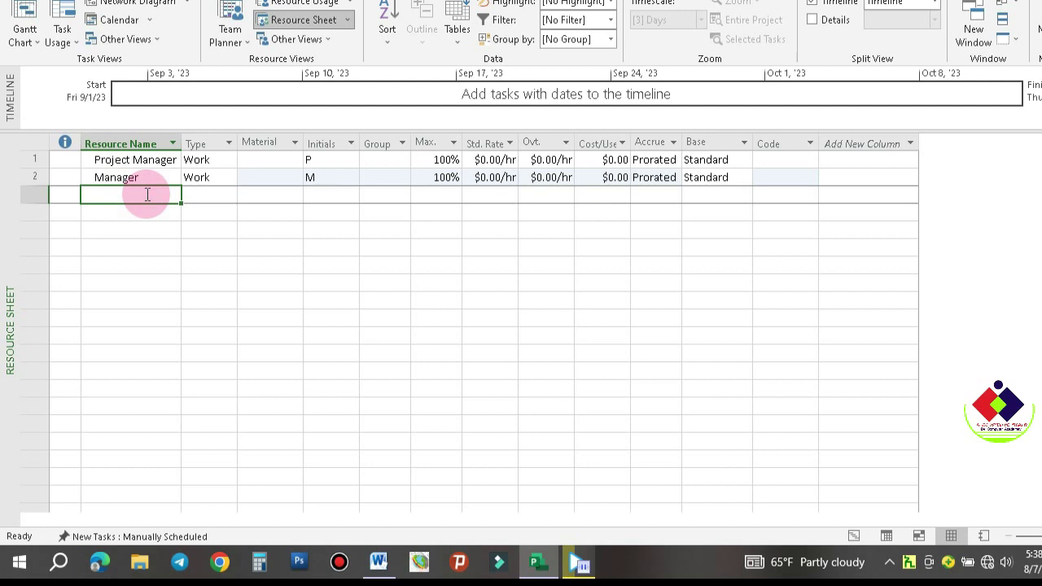
# Add Gevrement Office and Transpost Cost as the third and fourth resources.
pyautogui.write('Gevrement Office')
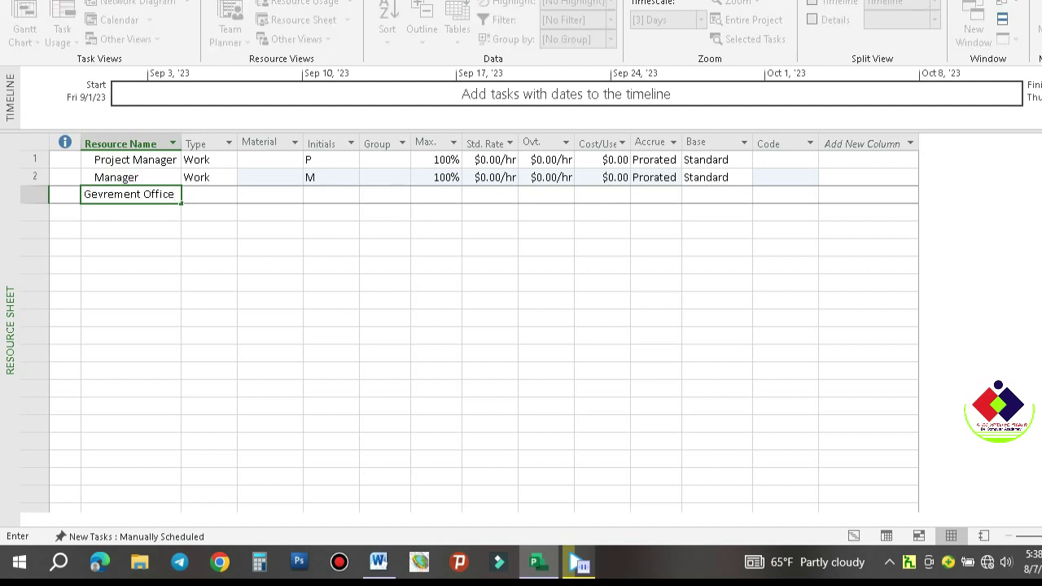
pyautogui.click(144, 193)
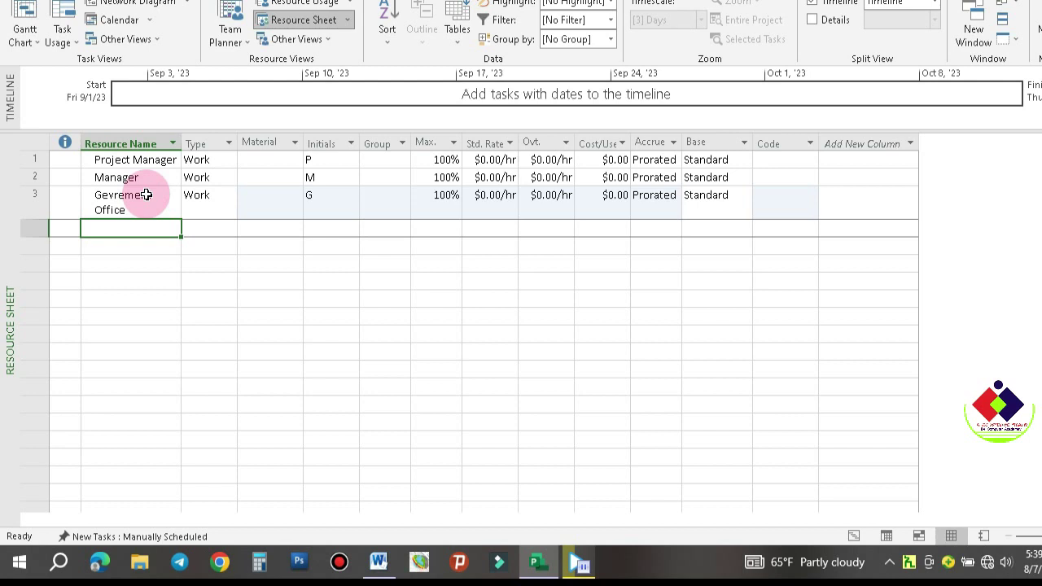
pyautogui.write('Transpost Co')
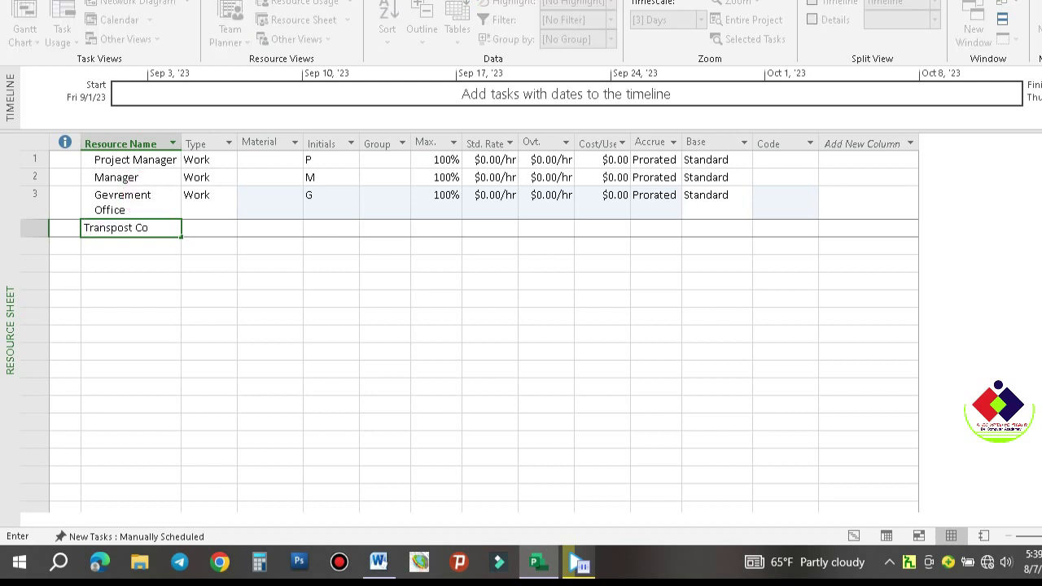
pyautogui.write('st')
pyautogui.press('Return')
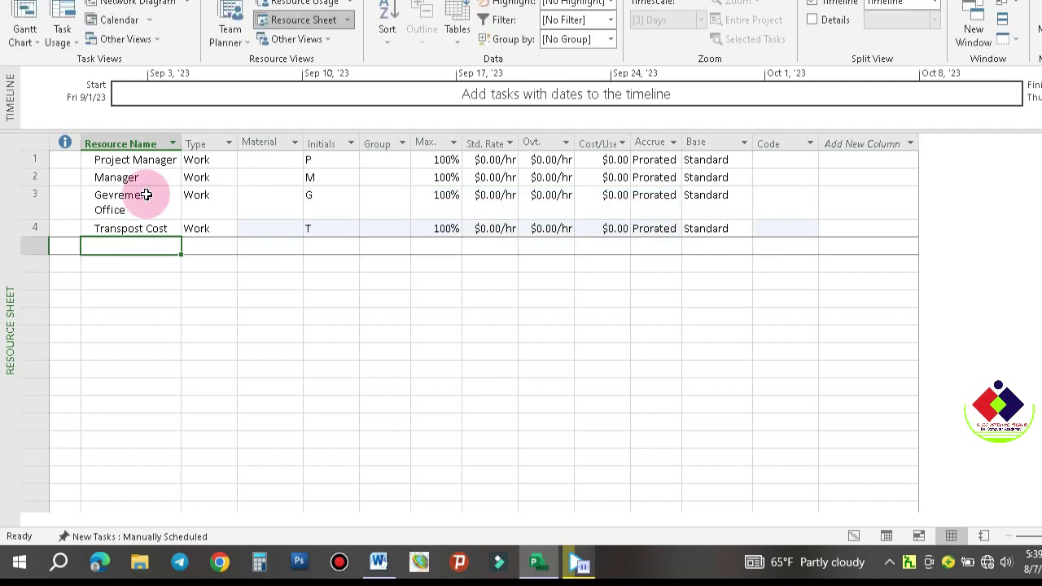
# Add Office Furnitur, Computer and Mask as resources below Transpost Cost.
pyautogui.write('Office Furnitur')
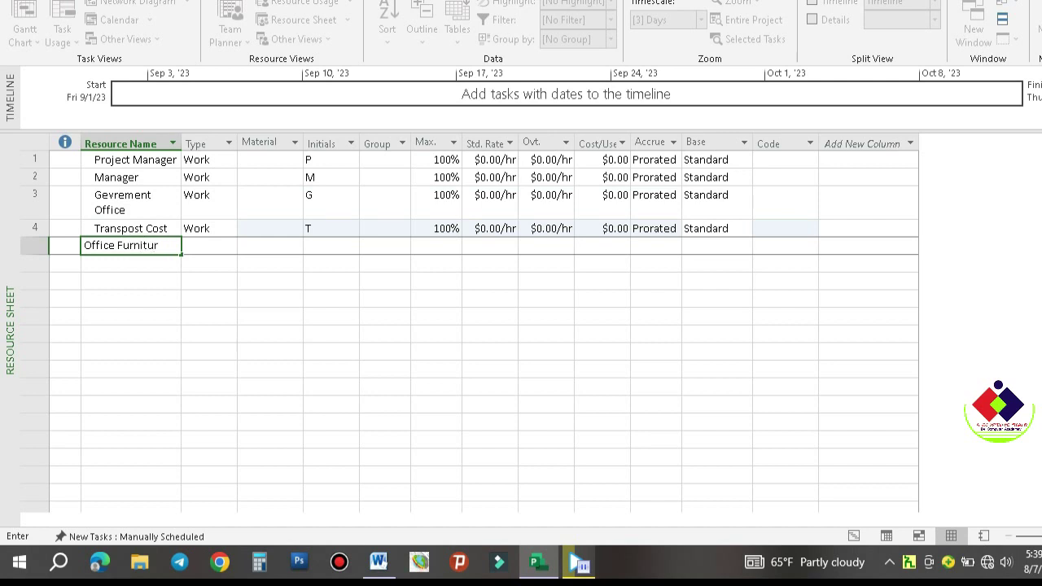
pyautogui.press('Return')
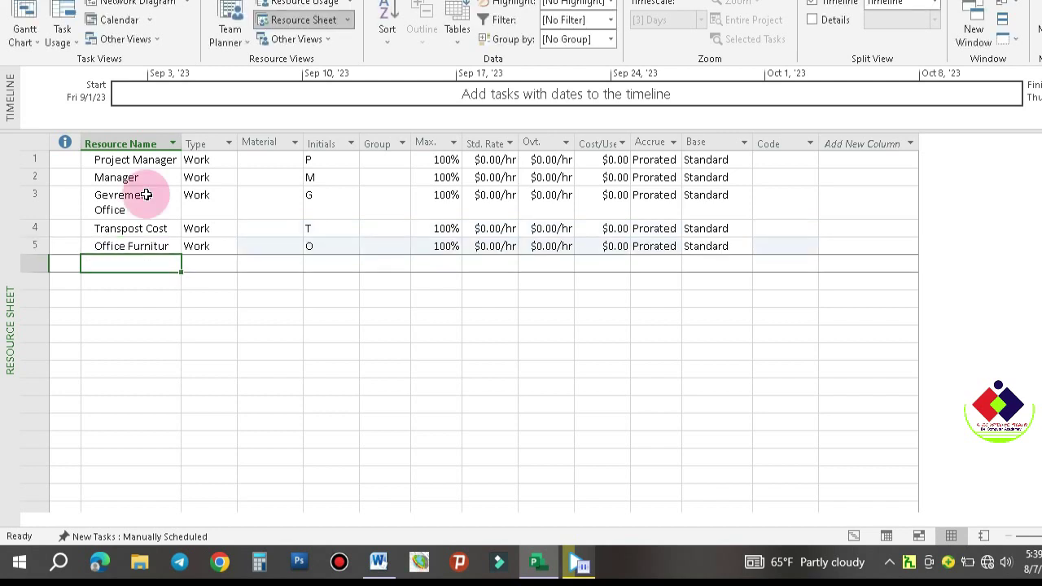
pyautogui.write('Computer')
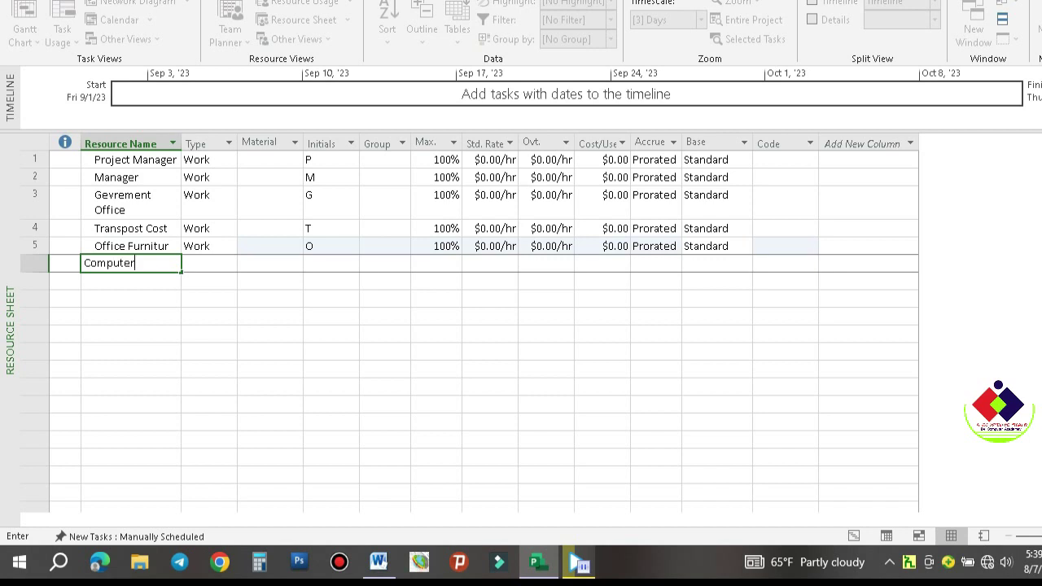
pyautogui.press('Return')
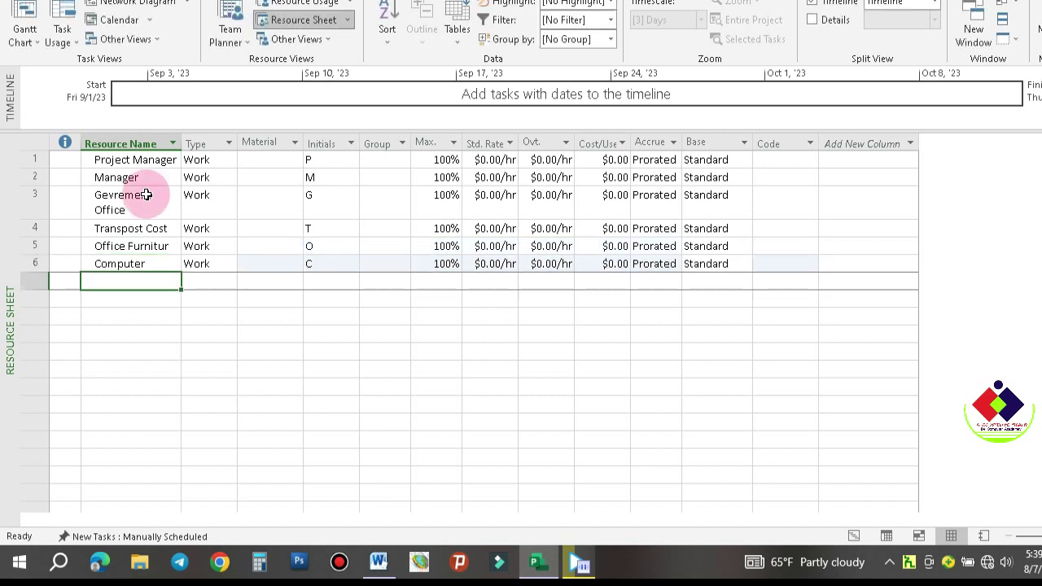
pyautogui.write('Mas')
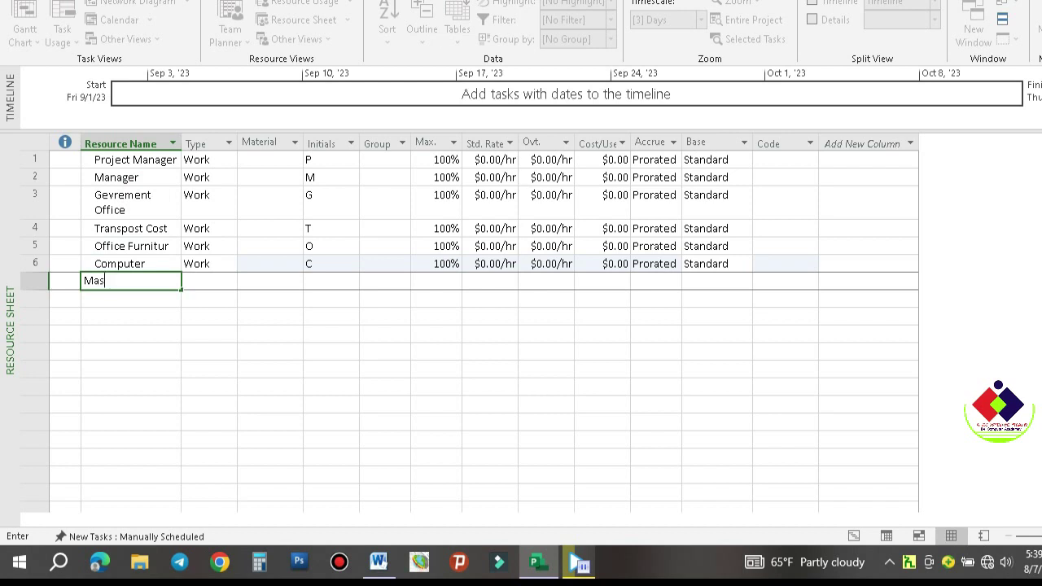
pyautogui.write('k')
pyautogui.press('Return')
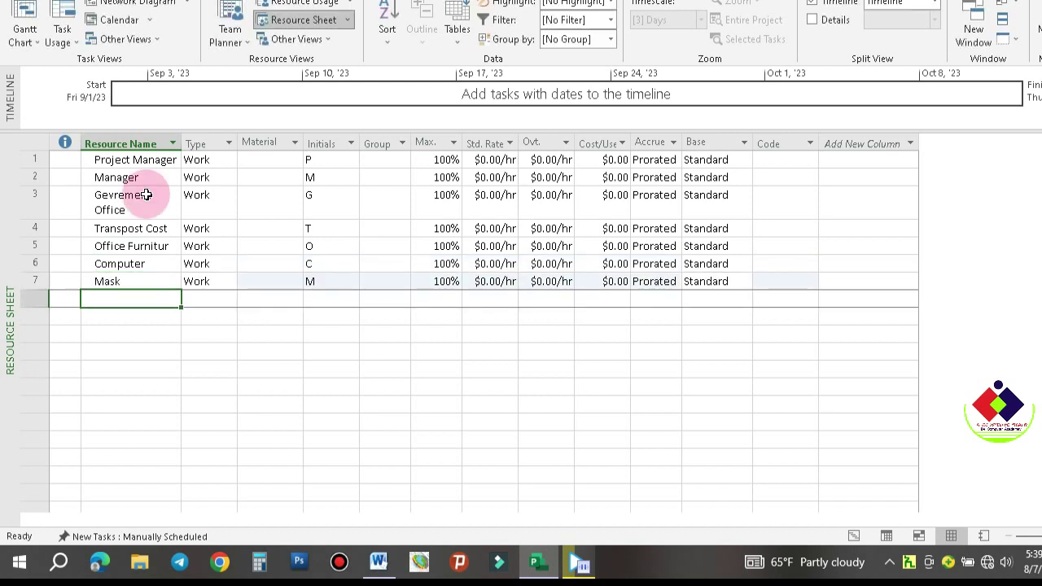
# Choose Work as the resource type for Project Manager.
pyautogui.click(214, 161)
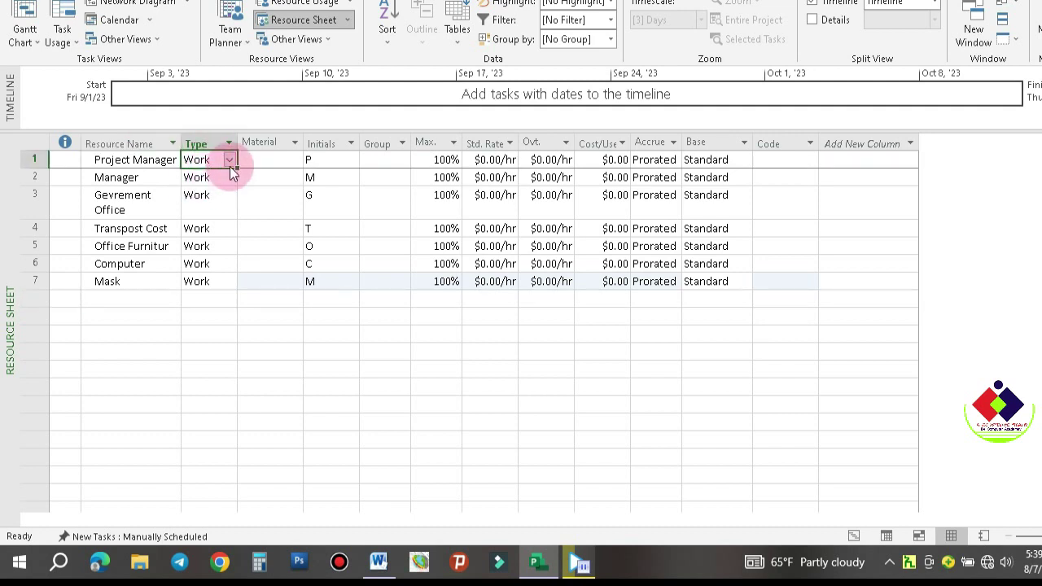
pyautogui.click(231, 160)
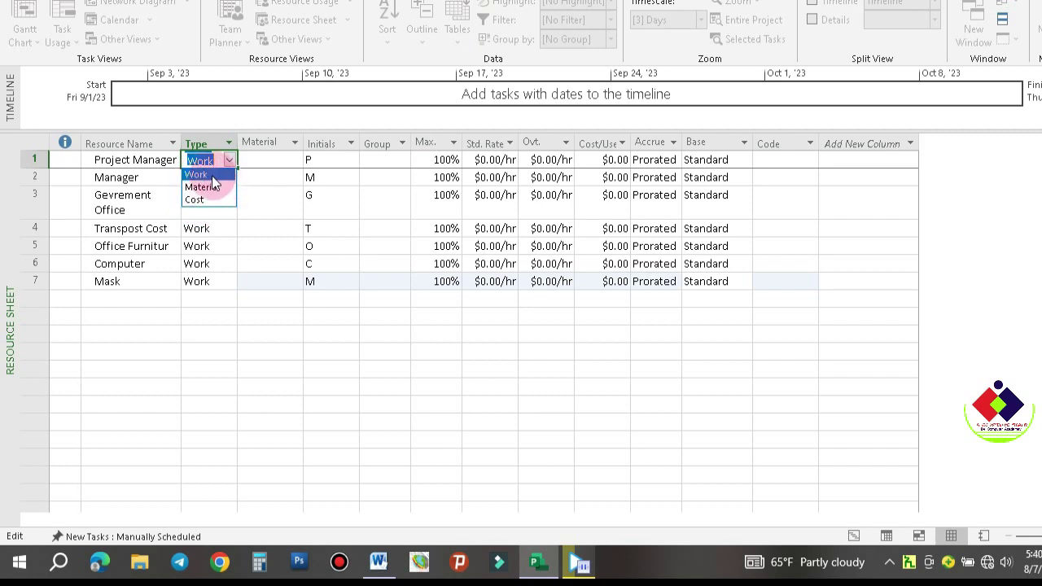
pyautogui.click(210, 175)
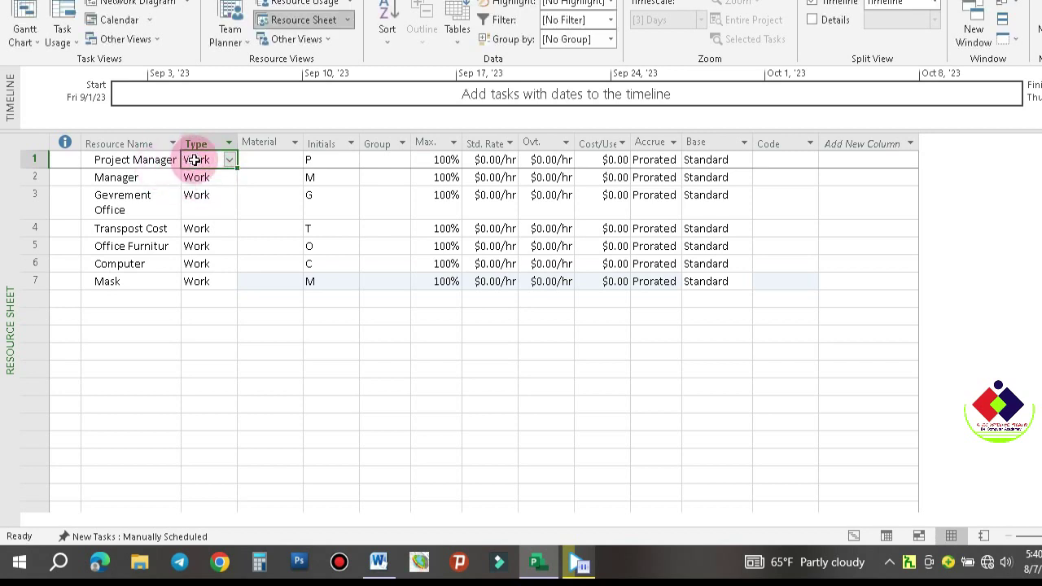
# Widen the Resource Name column so that every resource name fits on a single line.
pyautogui.click(204, 177)
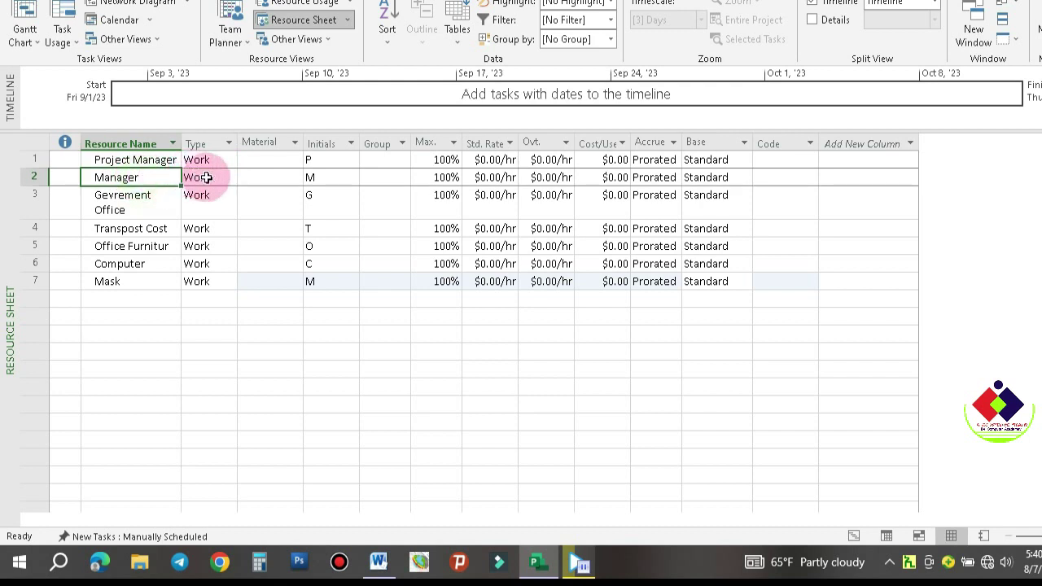
pyautogui.doubleClick(181, 143)
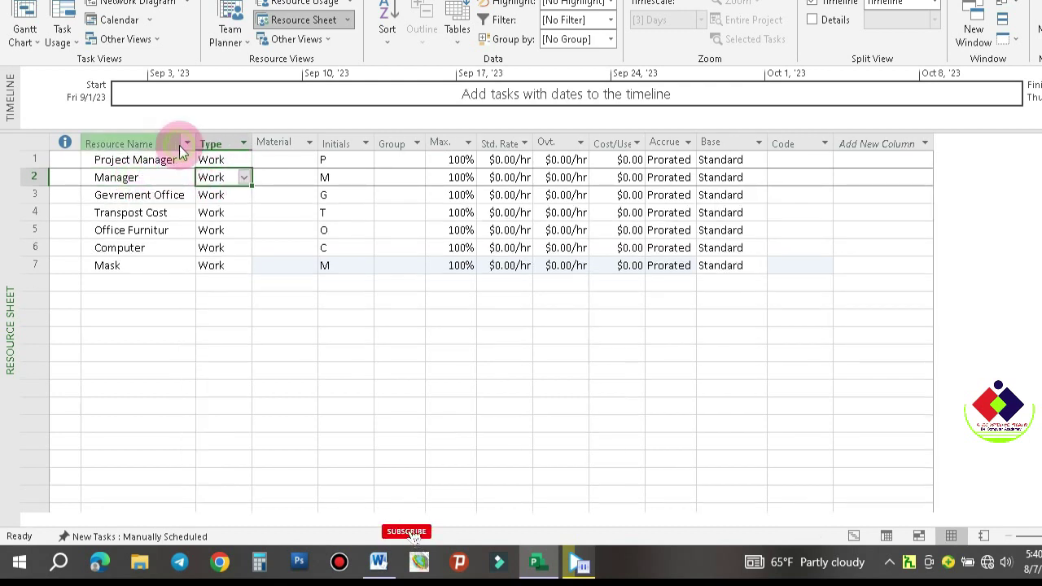
pyautogui.click(224, 197)
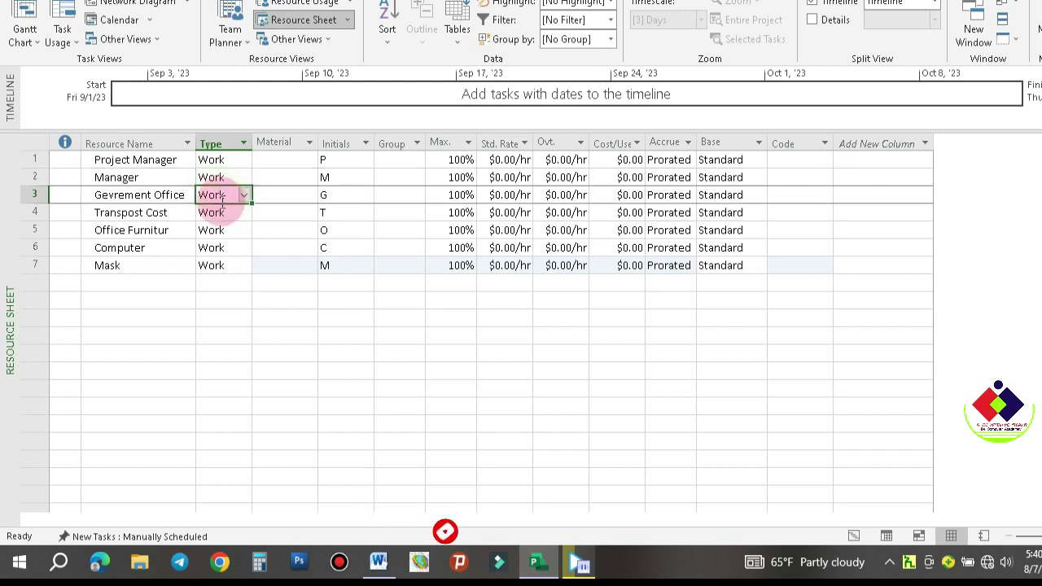
# Set the resource type of Transpost Cost to Cost.
pyautogui.click(228, 212)
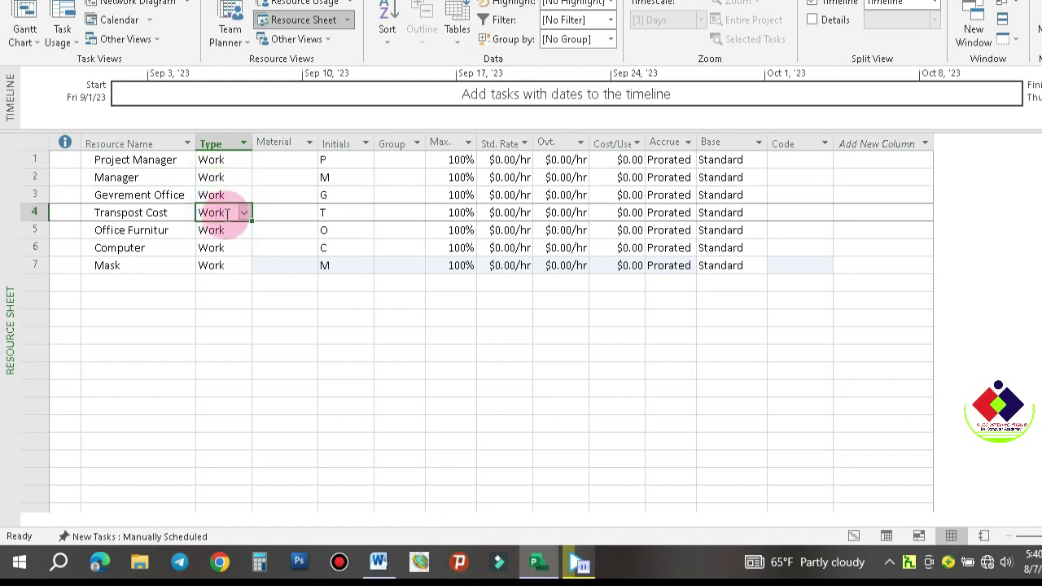
pyautogui.click(242, 212)
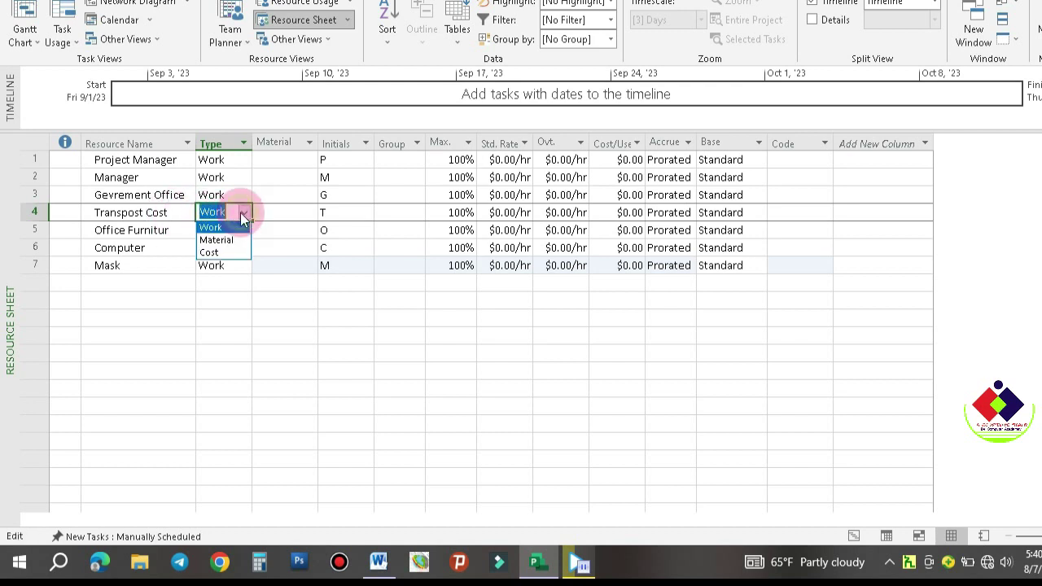
pyautogui.click(216, 251)
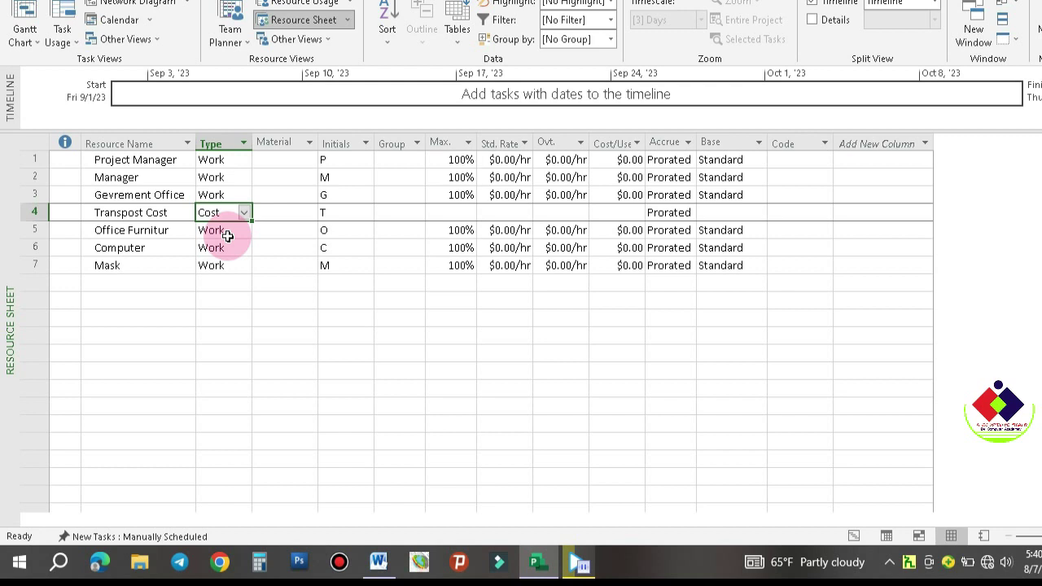
# Set the resource type of both Office Furnitur and Computer to Material.
pyautogui.click(228, 236)
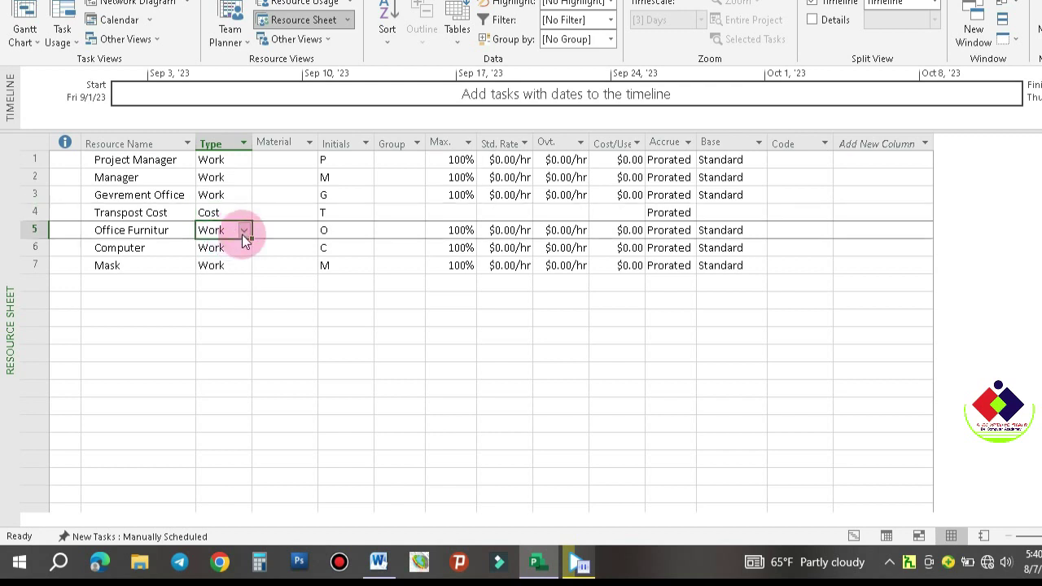
pyautogui.click(245, 232)
pyautogui.click(231, 258)
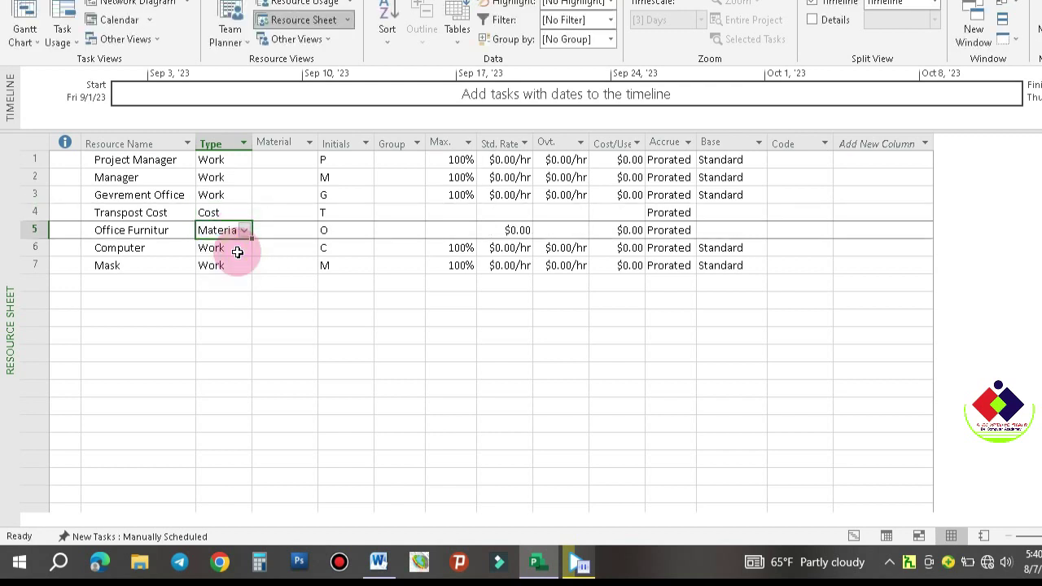
pyautogui.click(229, 252)
pyautogui.click(244, 247)
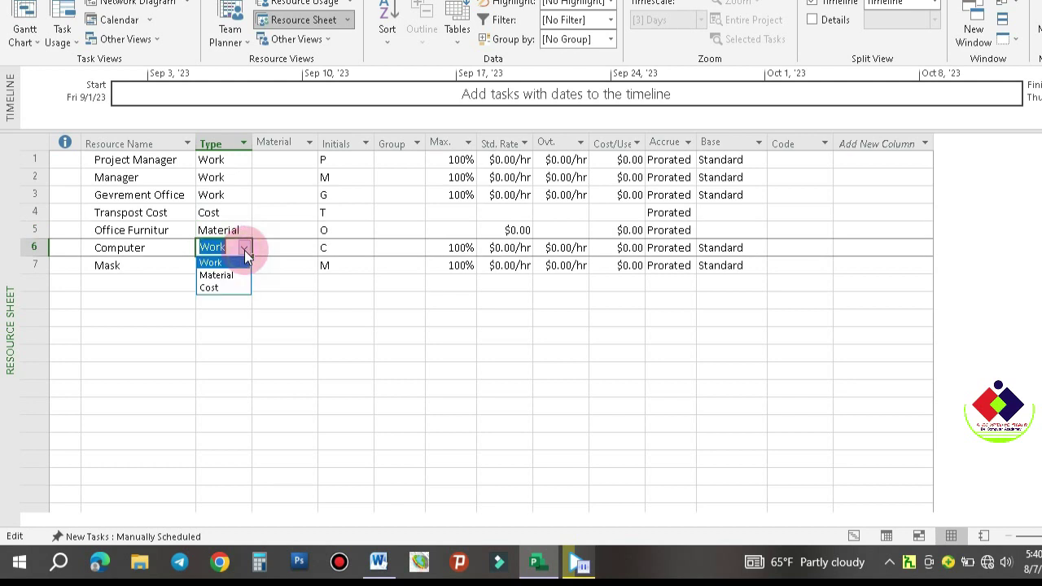
pyautogui.click(243, 275)
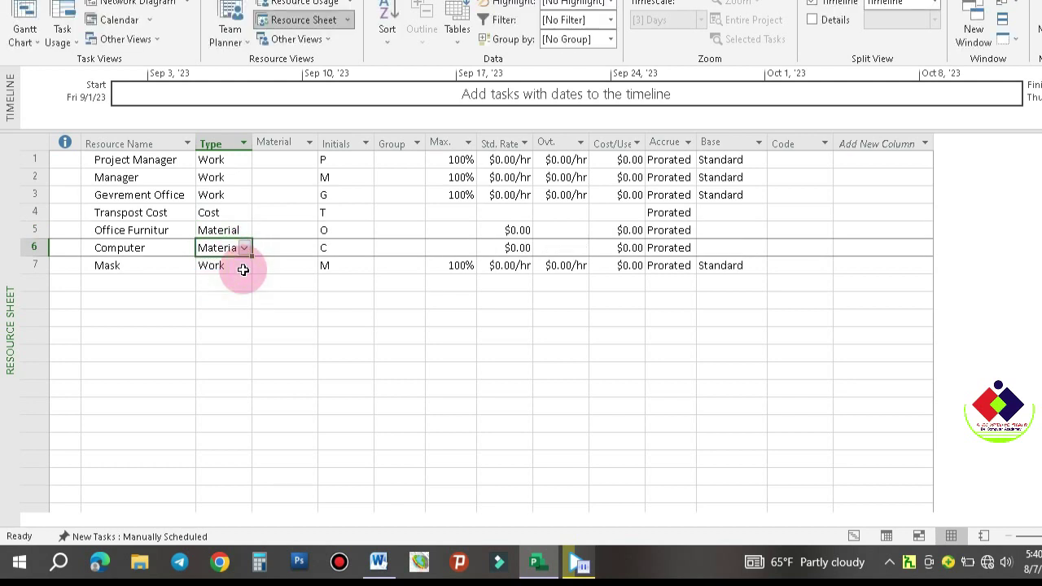
# Set the Mask resource's type to Material and dismiss the bulk-editing tip.
pyautogui.click(240, 269)
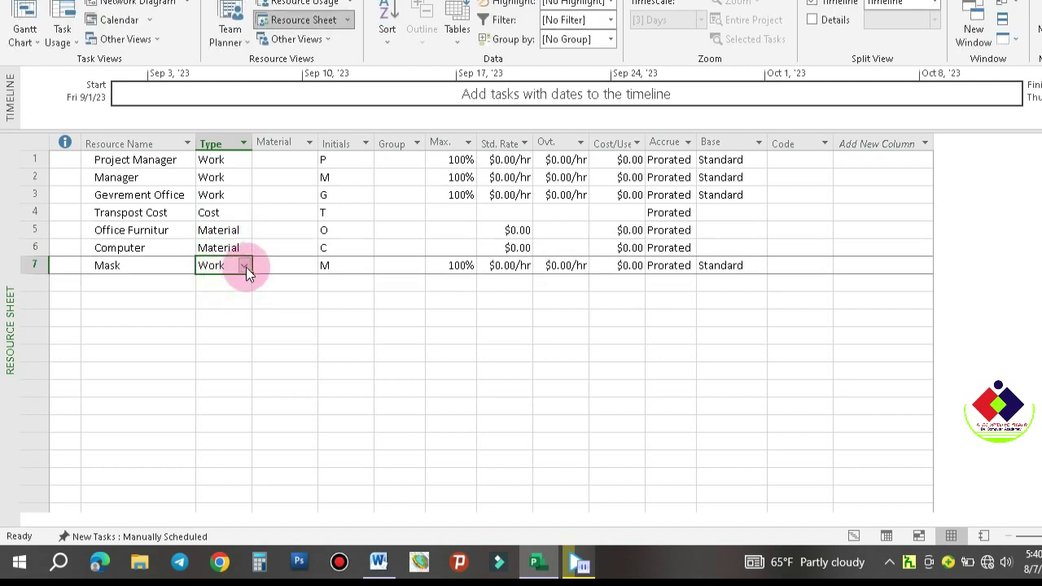
pyautogui.click(245, 267)
pyautogui.click(236, 283)
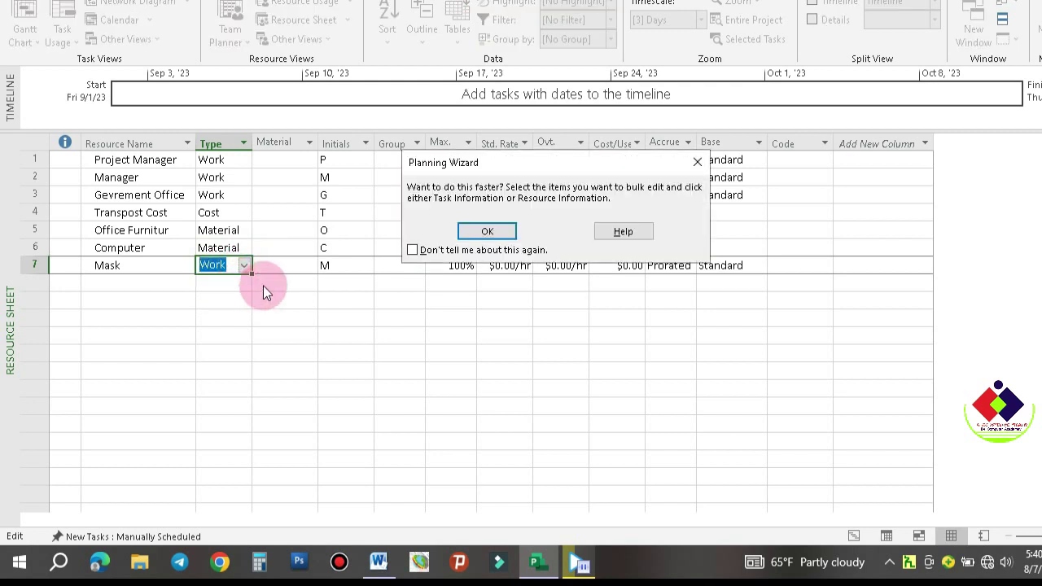
pyautogui.click(487, 231)
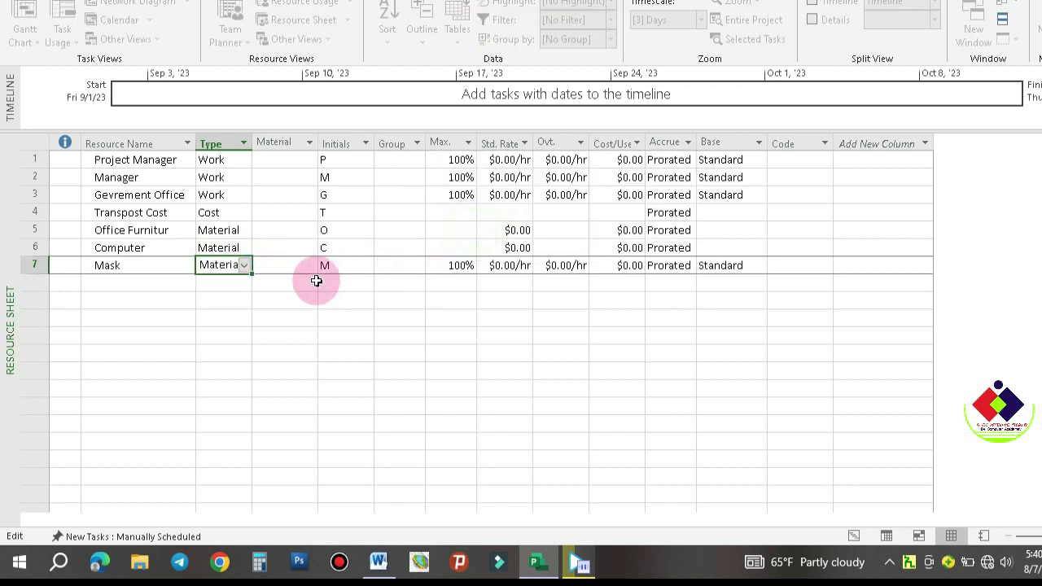
pyautogui.click(345, 247)
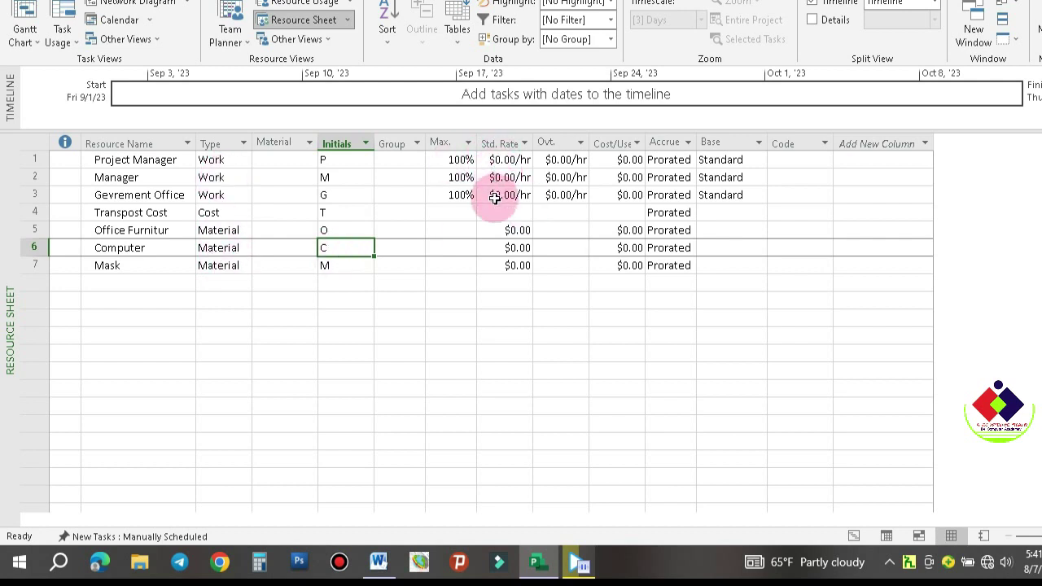
pyautogui.click(538, 298)
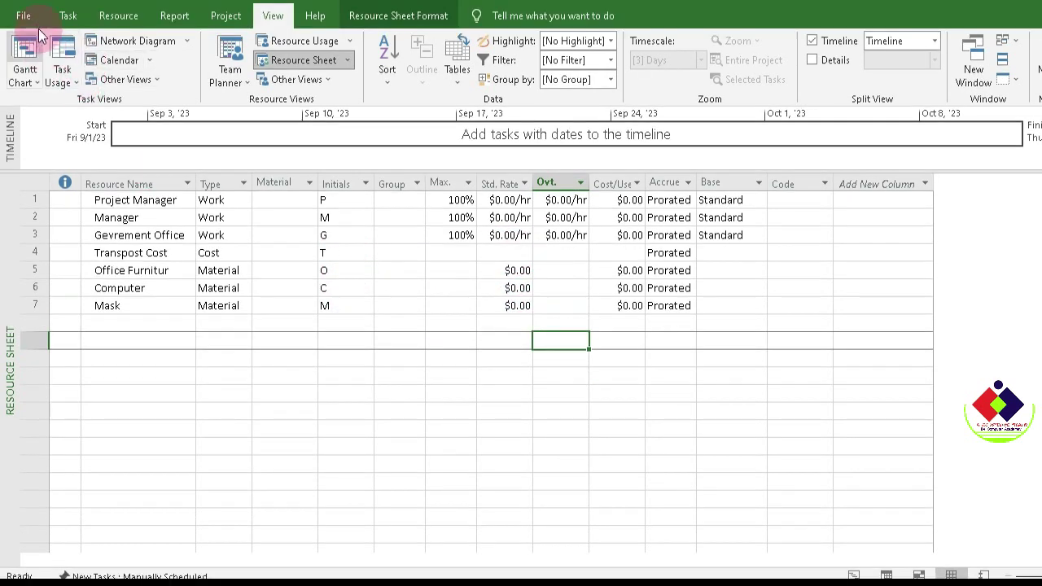
# Change the project's currency to ETB in the display options, with the symbol placement Br1, and apply it.
pyautogui.click(23, 18)
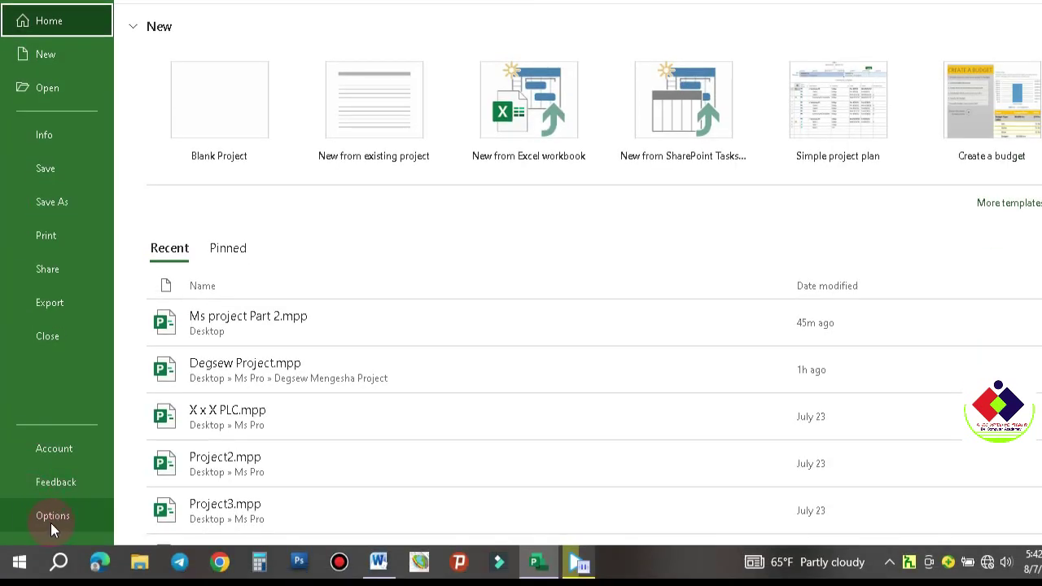
pyautogui.click(51, 520)
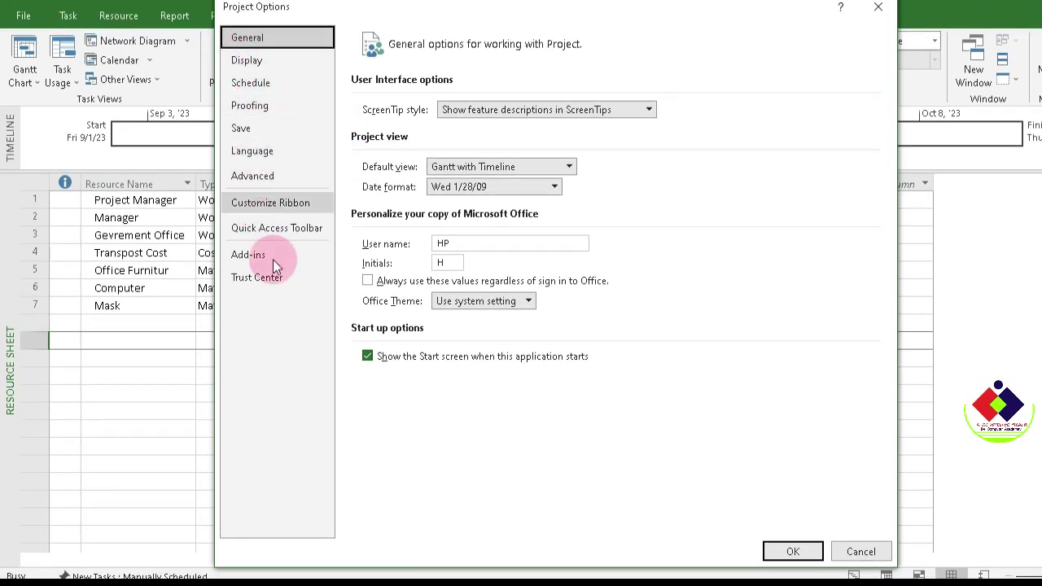
pyautogui.click(261, 62)
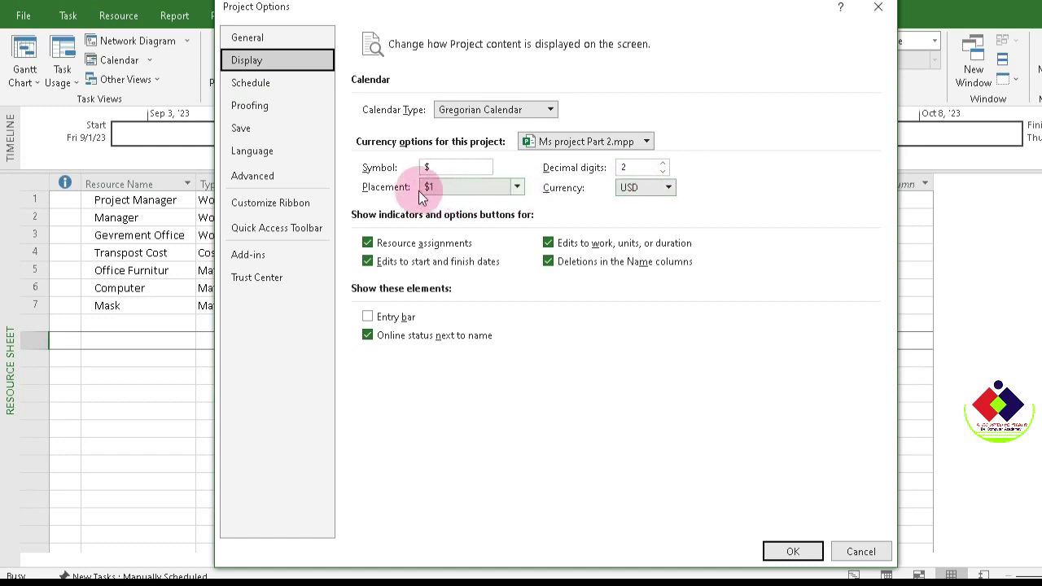
pyautogui.click(668, 187)
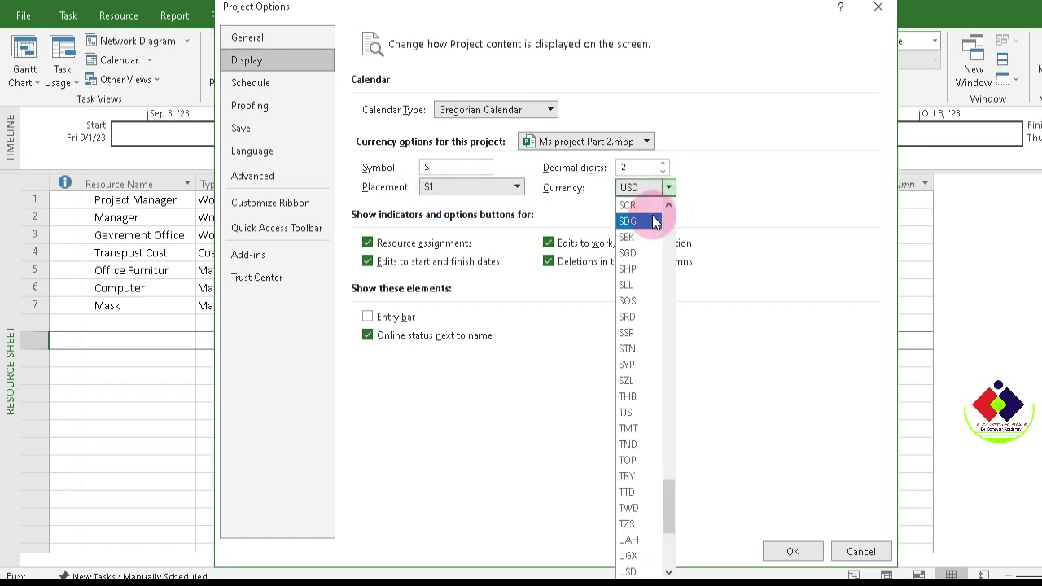
pyautogui.scroll(20, 652, 215)
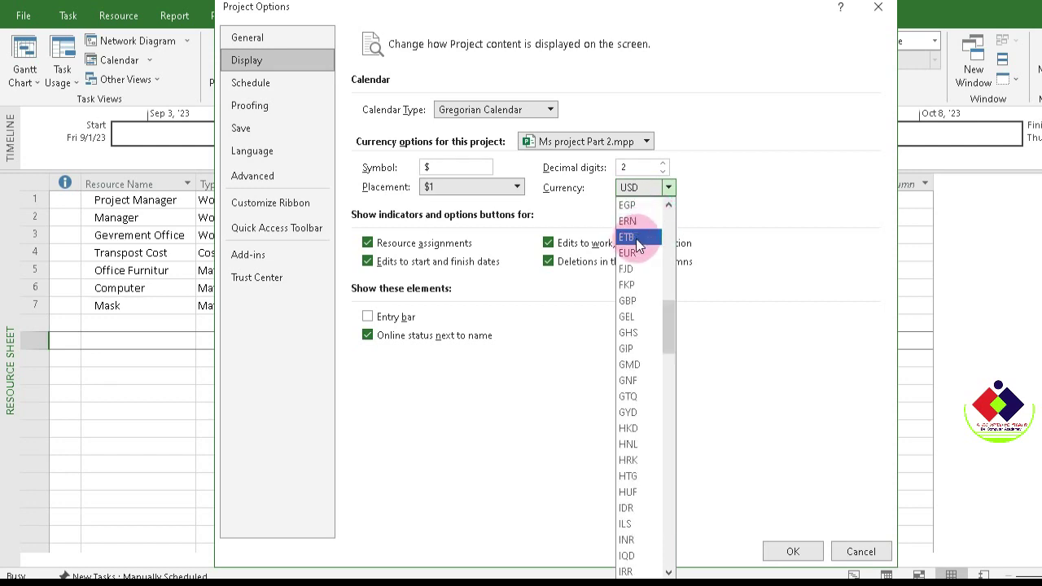
pyautogui.click(640, 244)
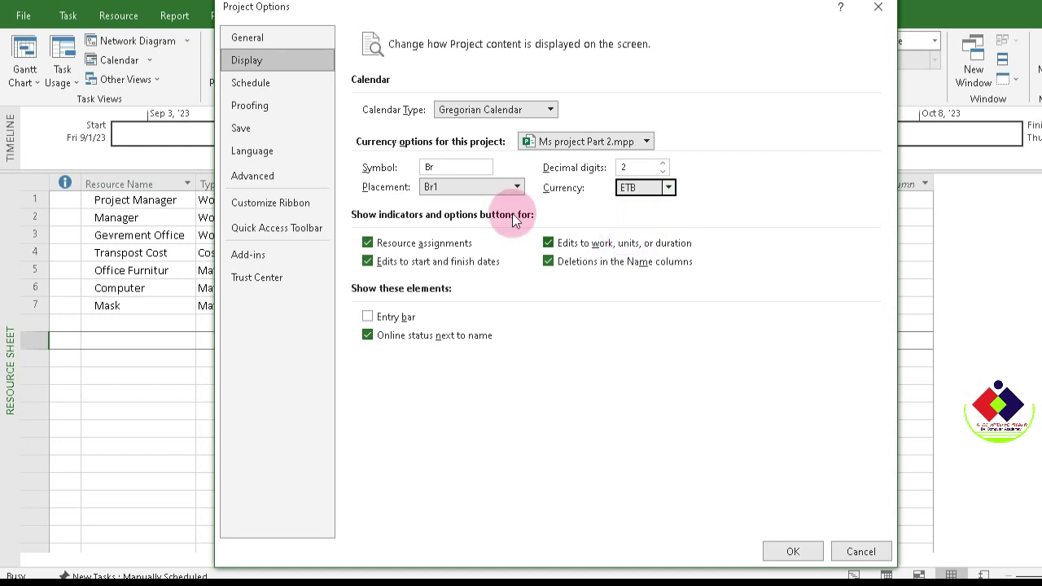
pyautogui.click(513, 186)
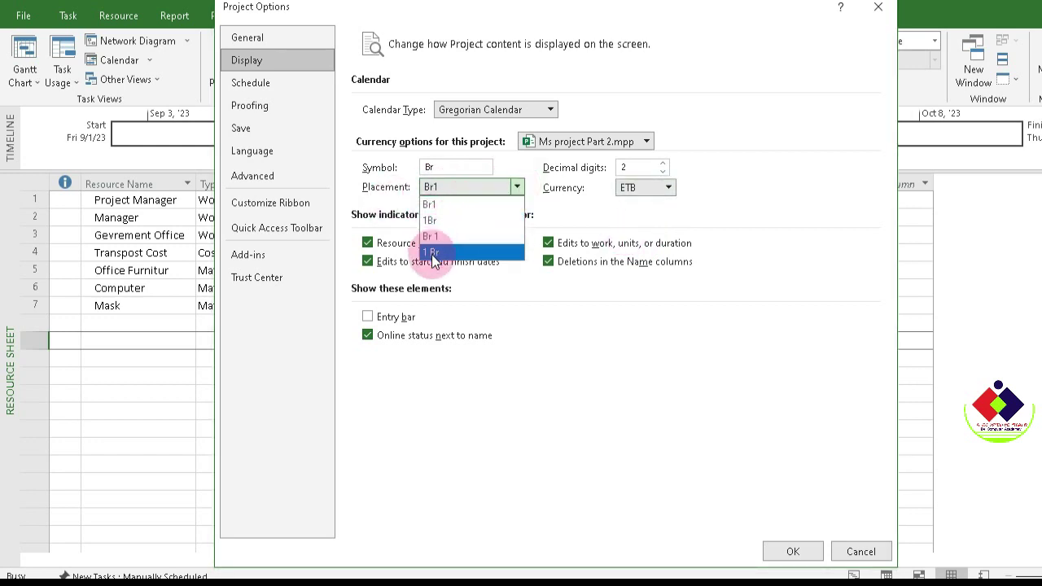
pyautogui.click(433, 204)
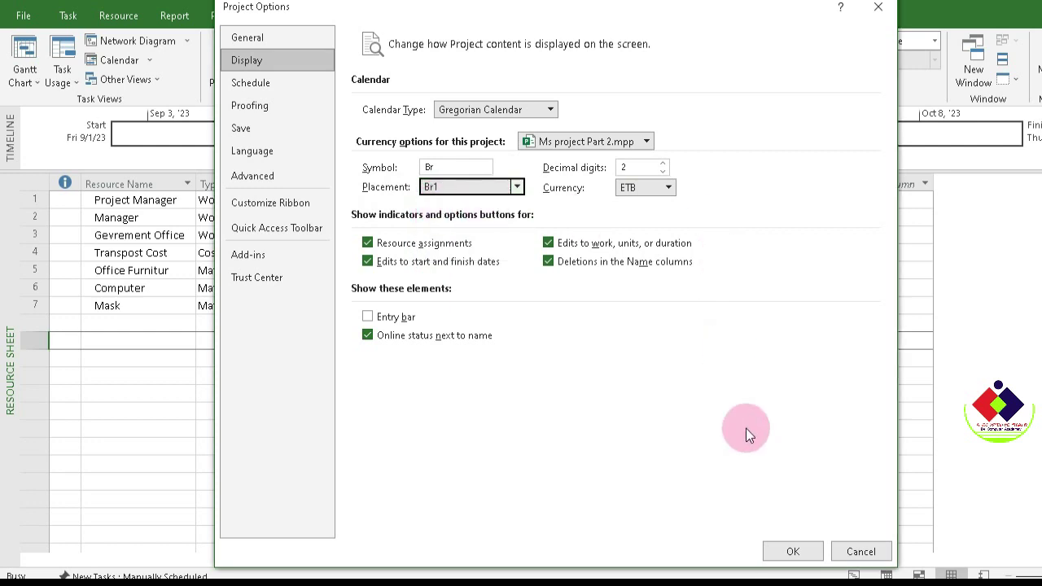
pyautogui.click(787, 551)
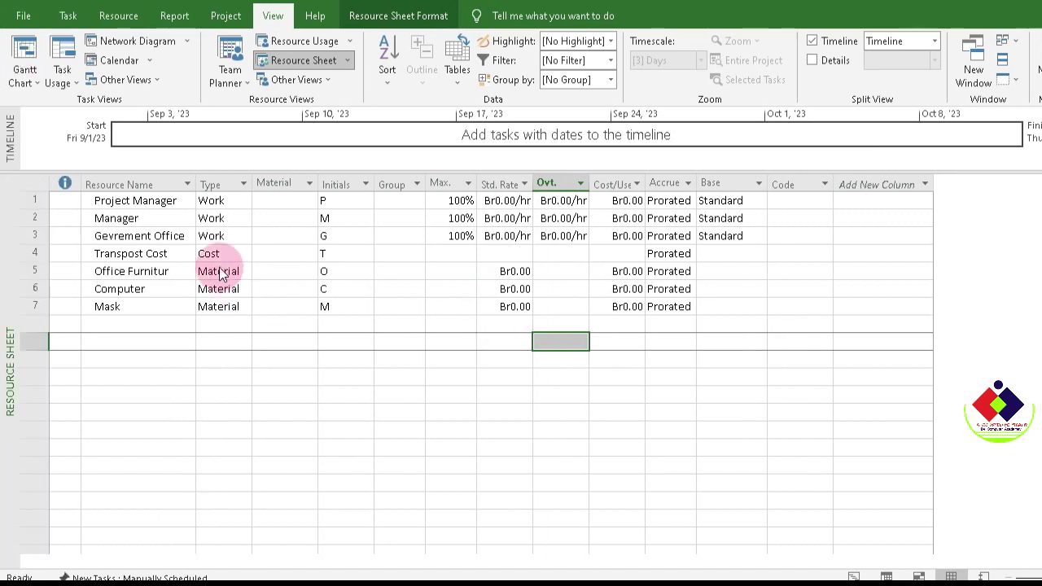
pyautogui.click(223, 201)
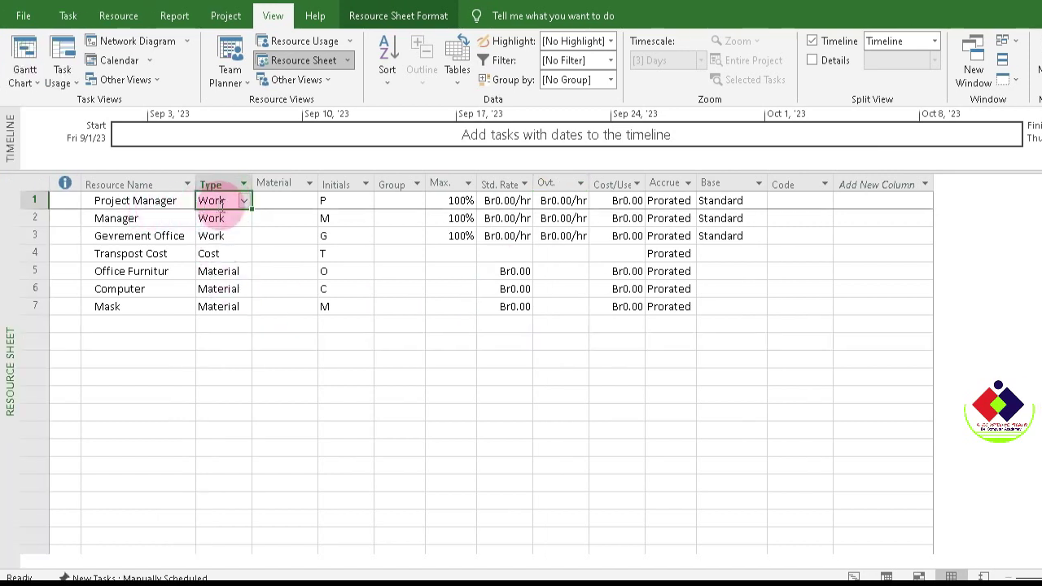
pyautogui.click(216, 217)
pyautogui.click(239, 236)
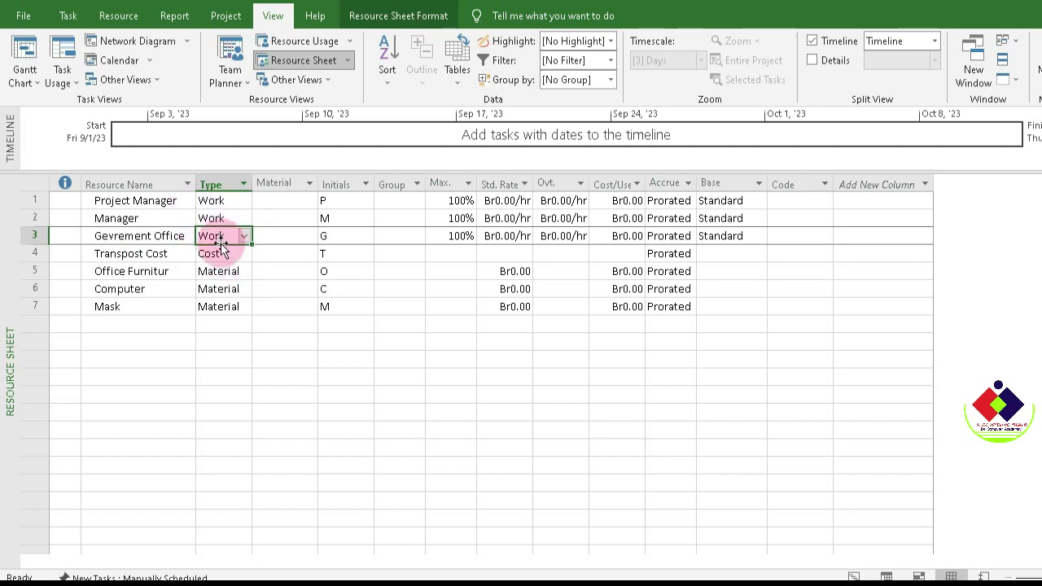
# Change the initials of the Project Manager resource to PM.
pyautogui.click(342, 201)
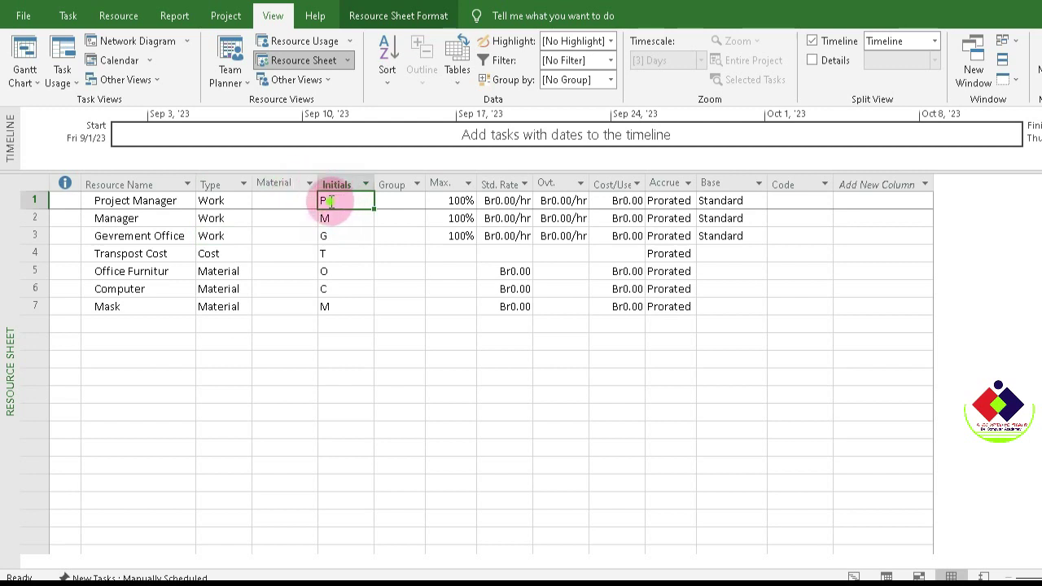
pyautogui.doubleClick(330, 201)
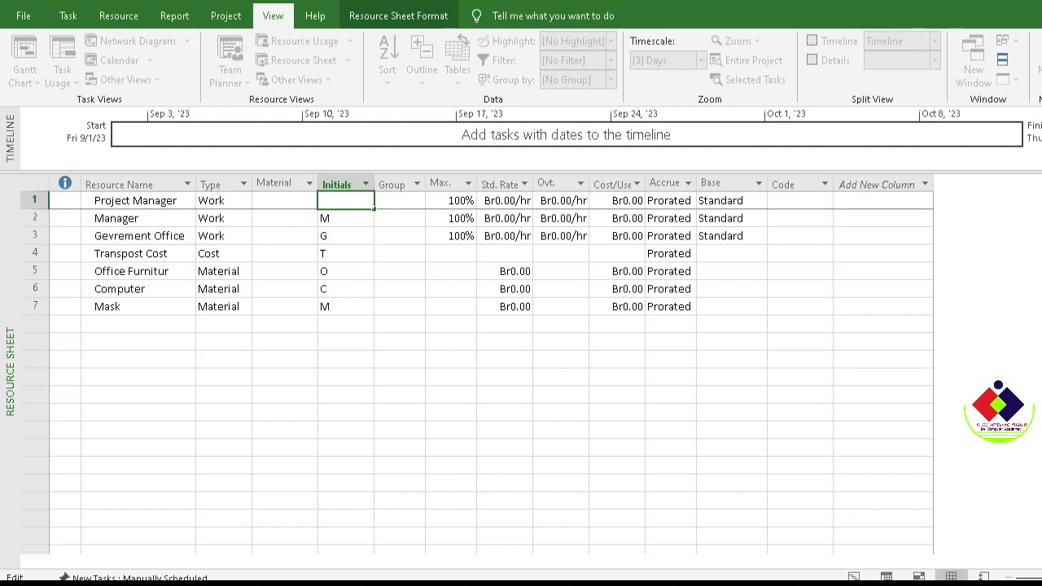
pyautogui.click(358, 221)
# Change the initials of the Gevrement Office resource to GO.
pyautogui.click(350, 235)
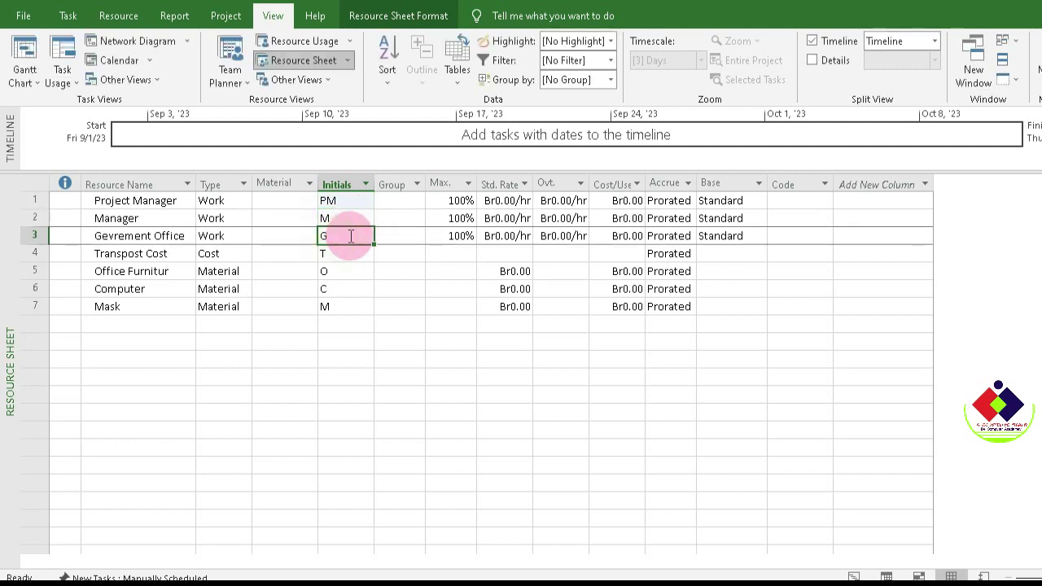
pyautogui.write('O')
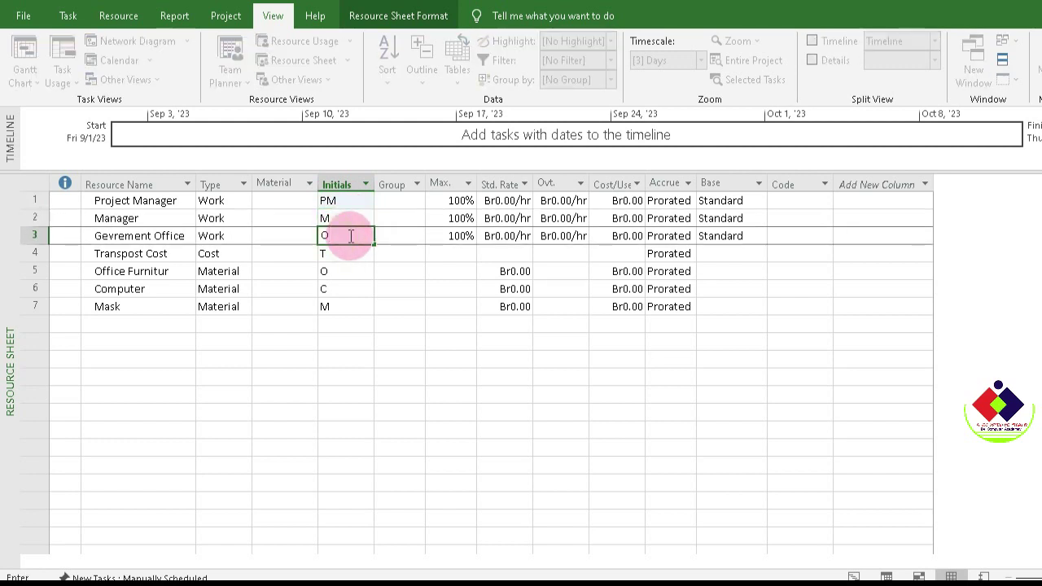
pyautogui.press('BackSpace')
pyautogui.write('G')
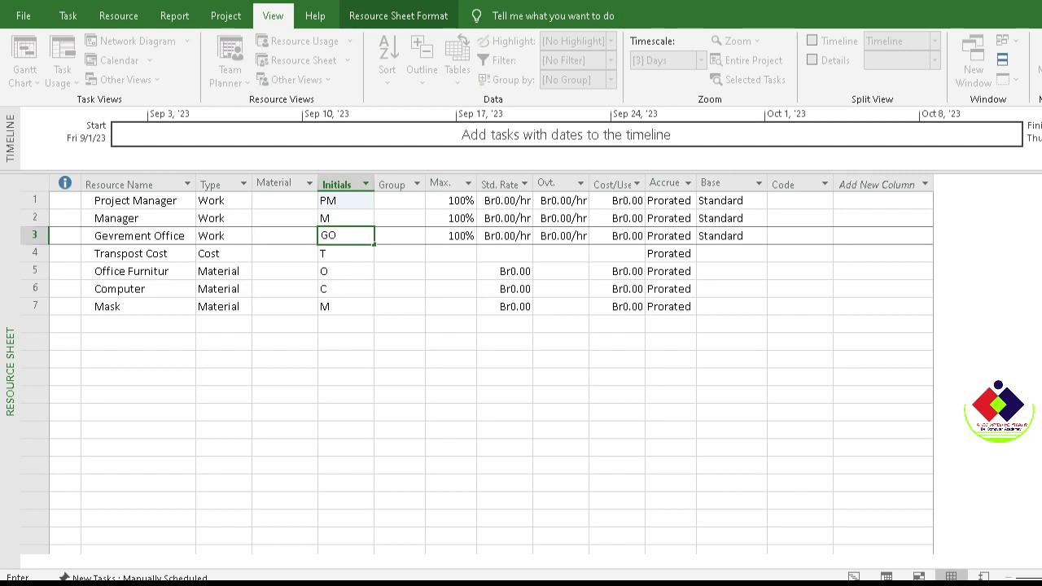
pyautogui.write('O')
pyautogui.click(356, 254)
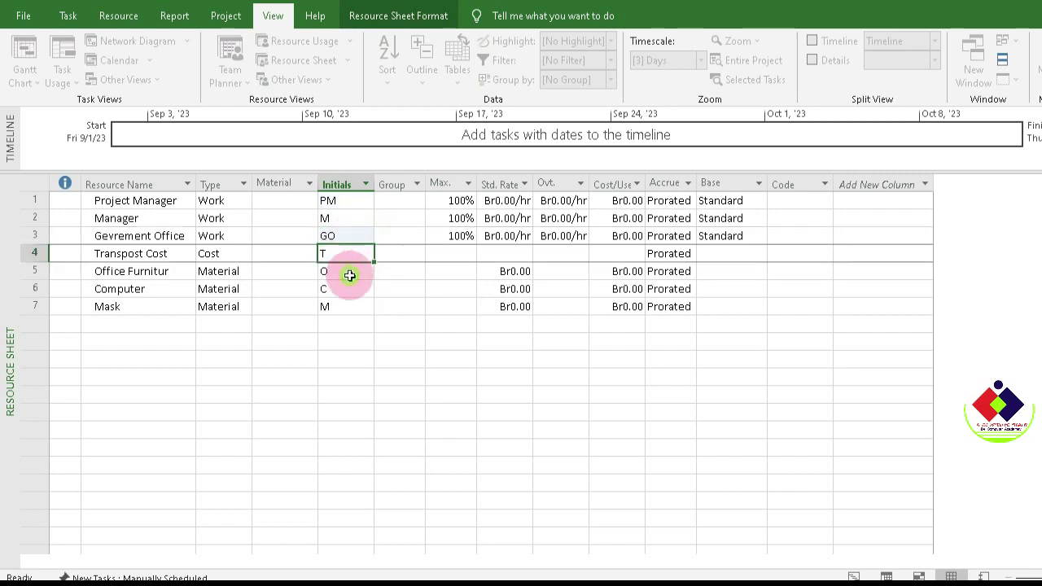
pyautogui.click(350, 274)
pyautogui.click(346, 290)
pyautogui.click(345, 307)
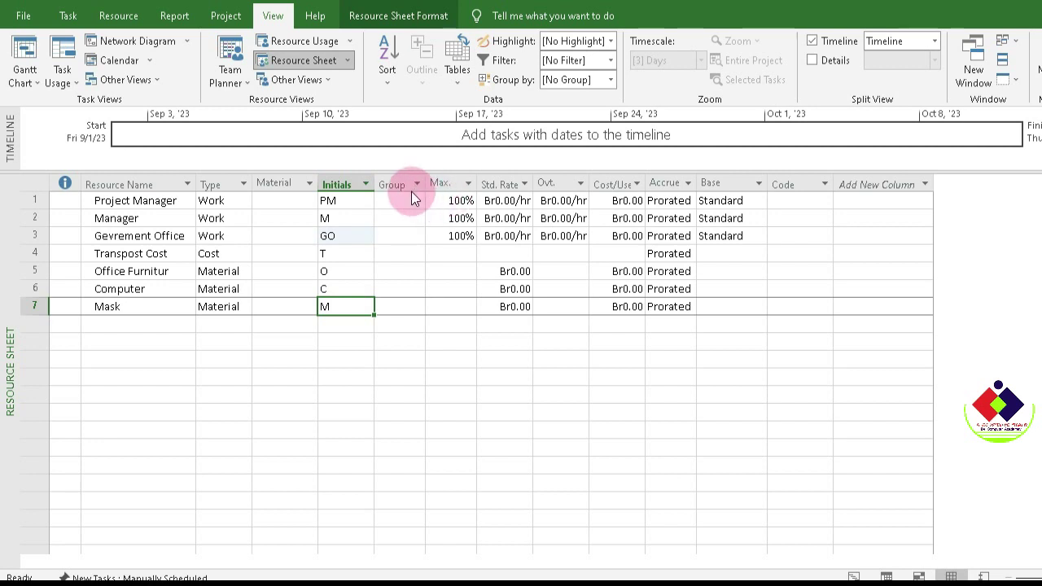
# Widen the Max. Units column to fit its full heading and select the Project Manager's maximum units.
pyautogui.doubleClick(476, 184)
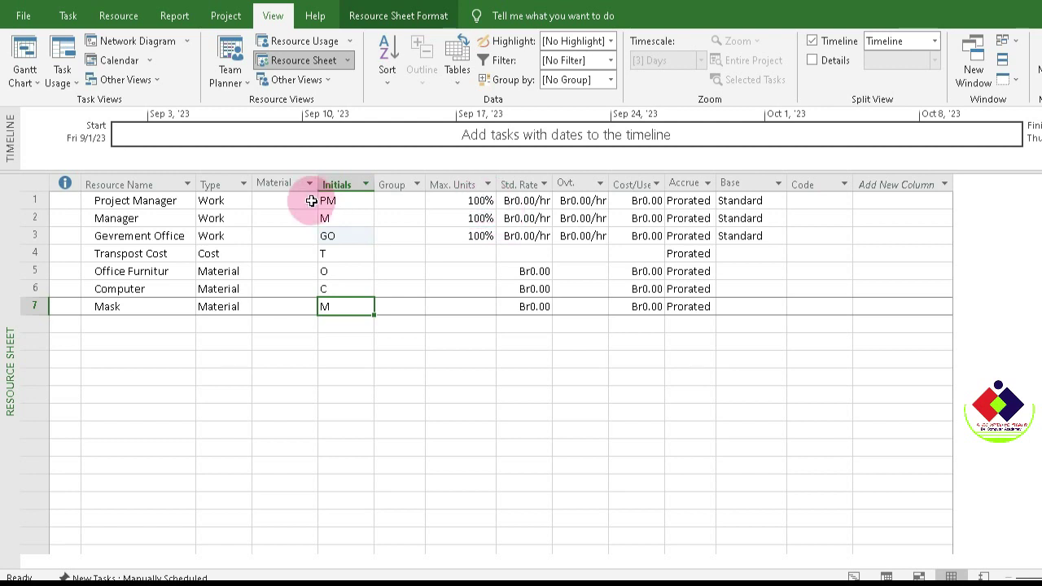
pyautogui.click(467, 205)
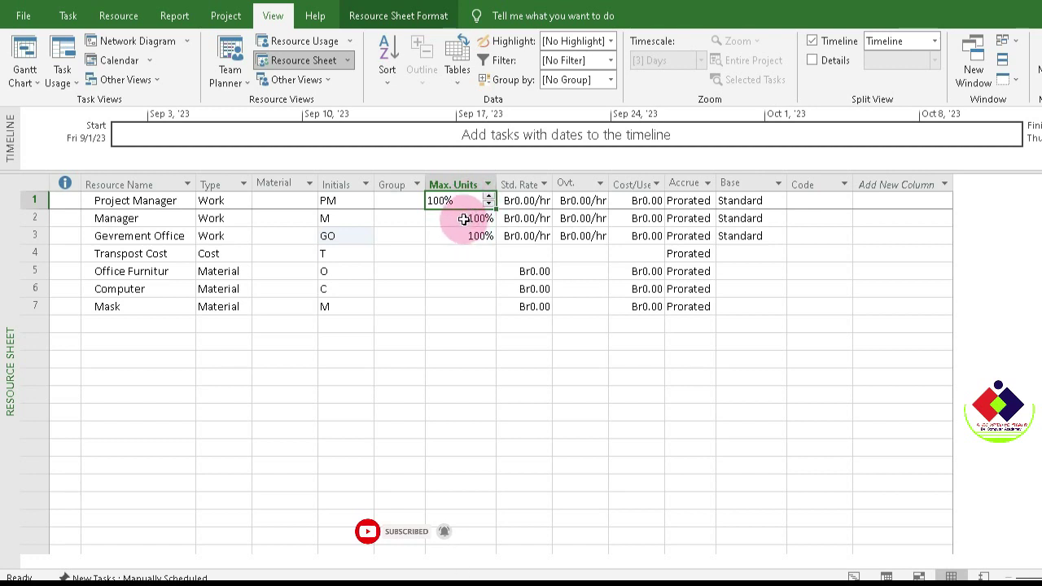
# Set the Project Manager's maximum units to 50%.
pyautogui.click(463, 218)
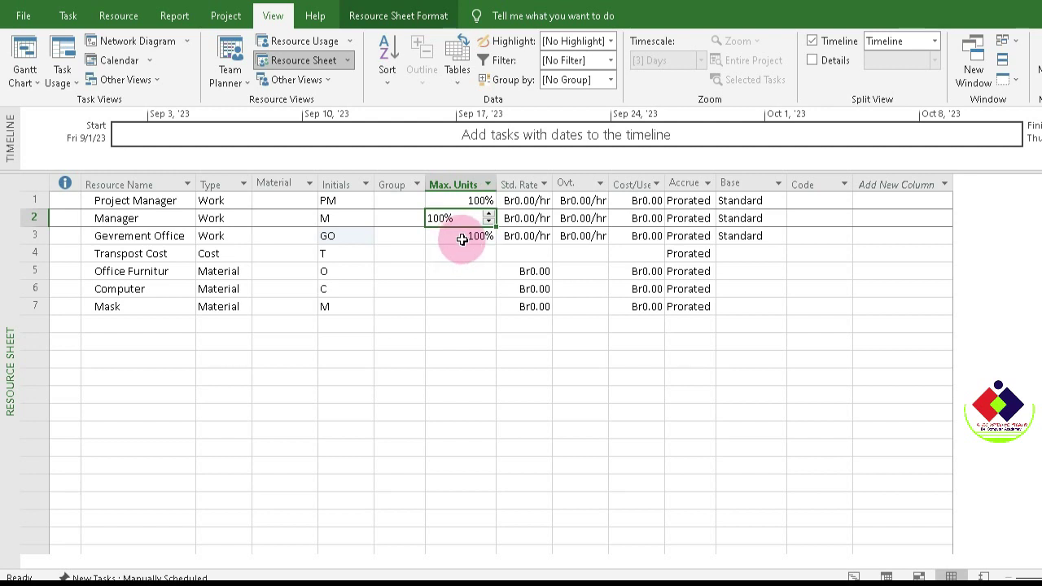
pyautogui.click(462, 237)
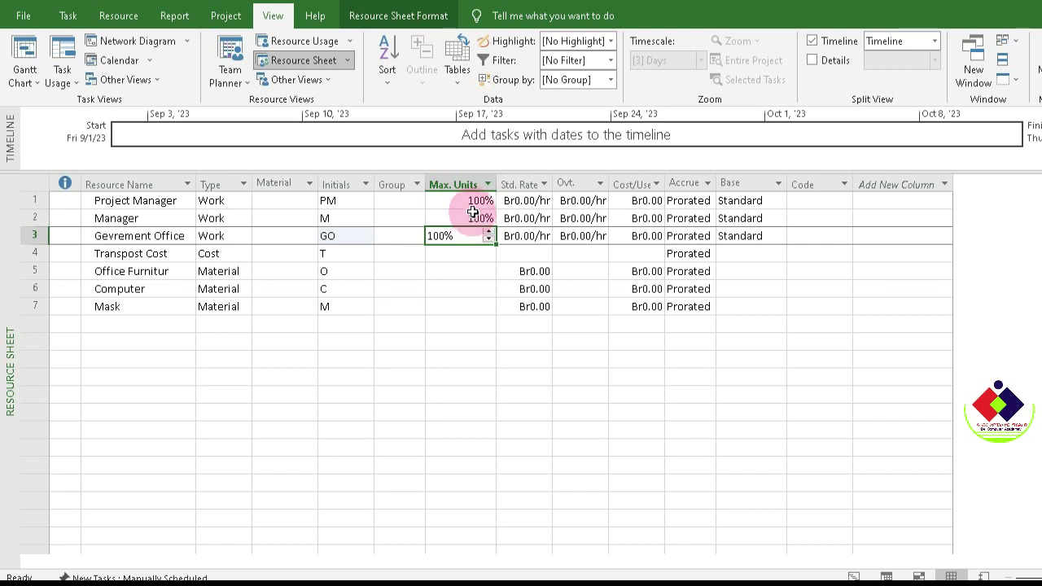
pyautogui.click(459, 202)
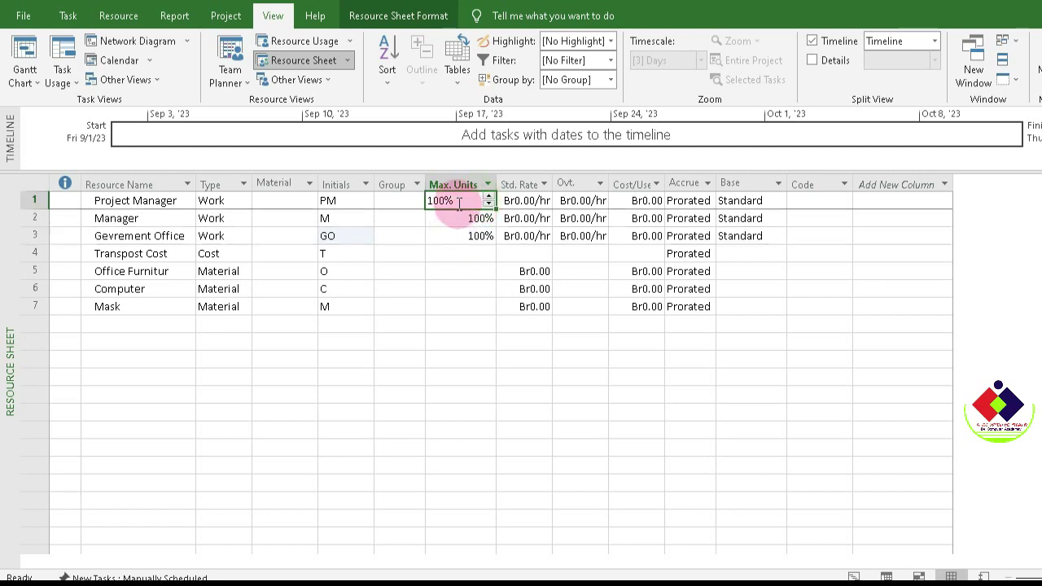
pyautogui.write('50')
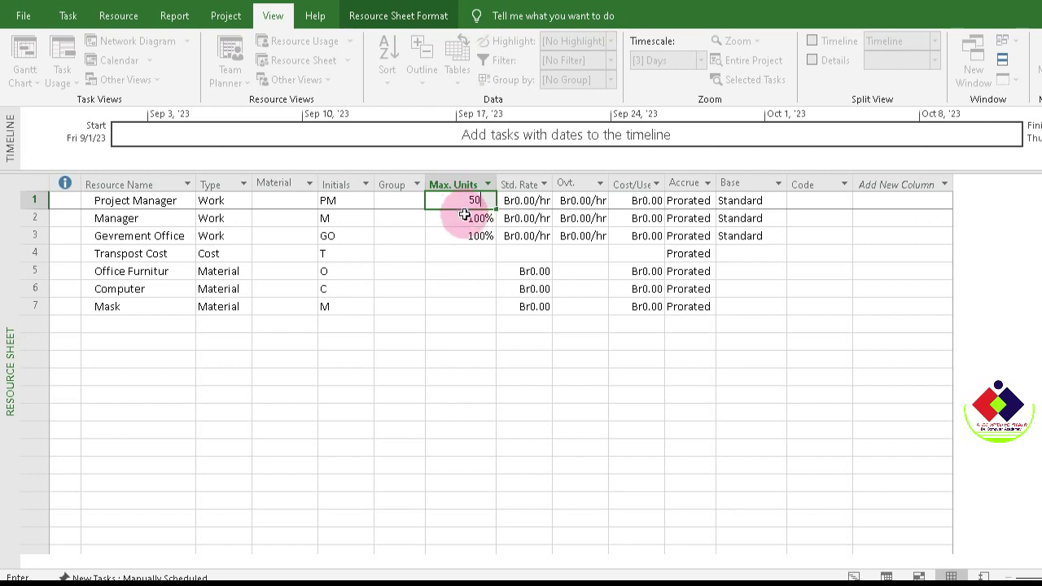
pyautogui.press('Return')
pyautogui.click(456, 252)
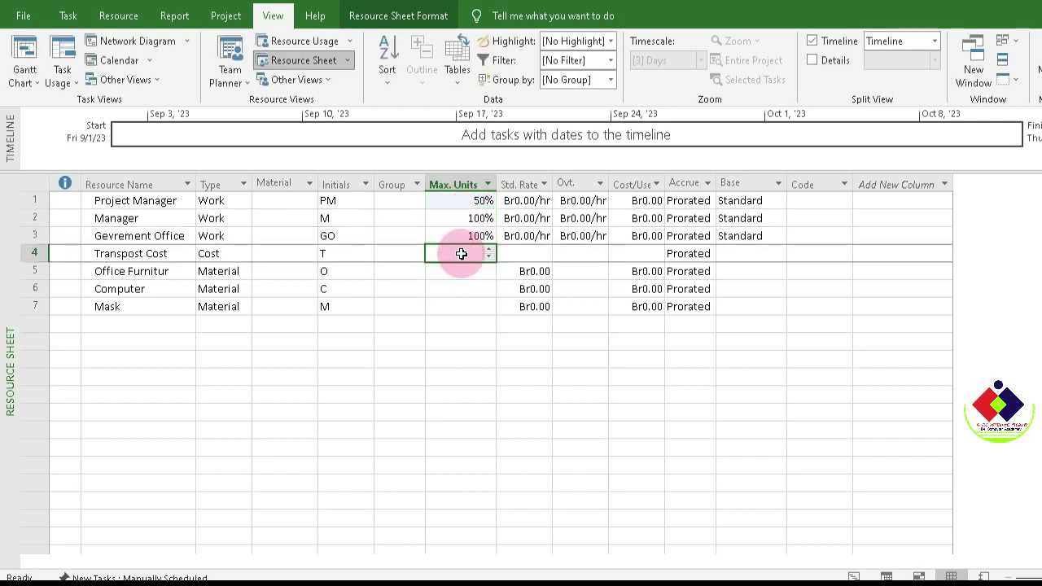
# Widen the Std. Rate, Ovt. Rate and Cost/Use columns to fit their headings.
pyautogui.doubleClick(550, 177)
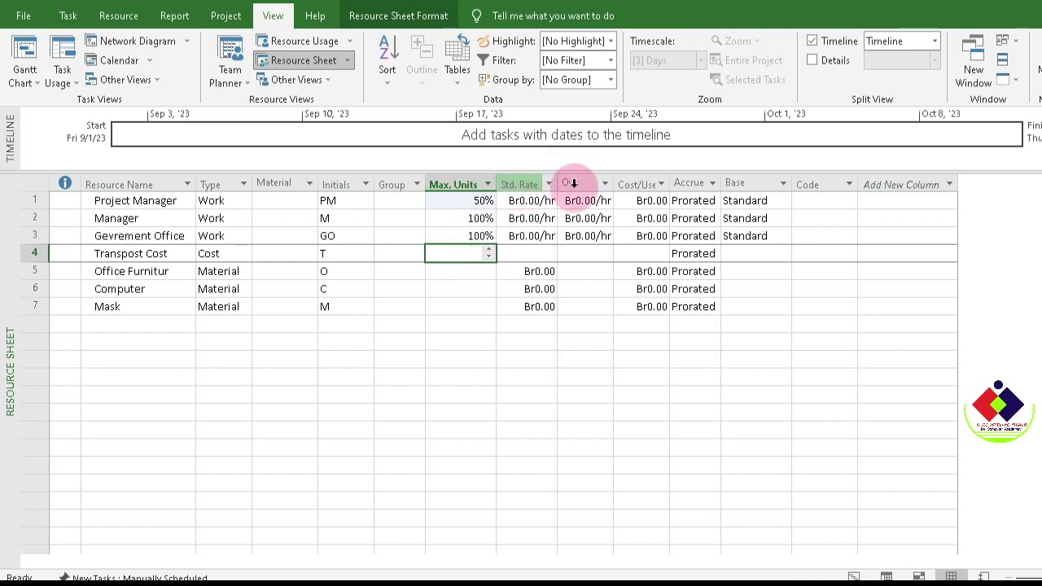
pyautogui.doubleClick(612, 178)
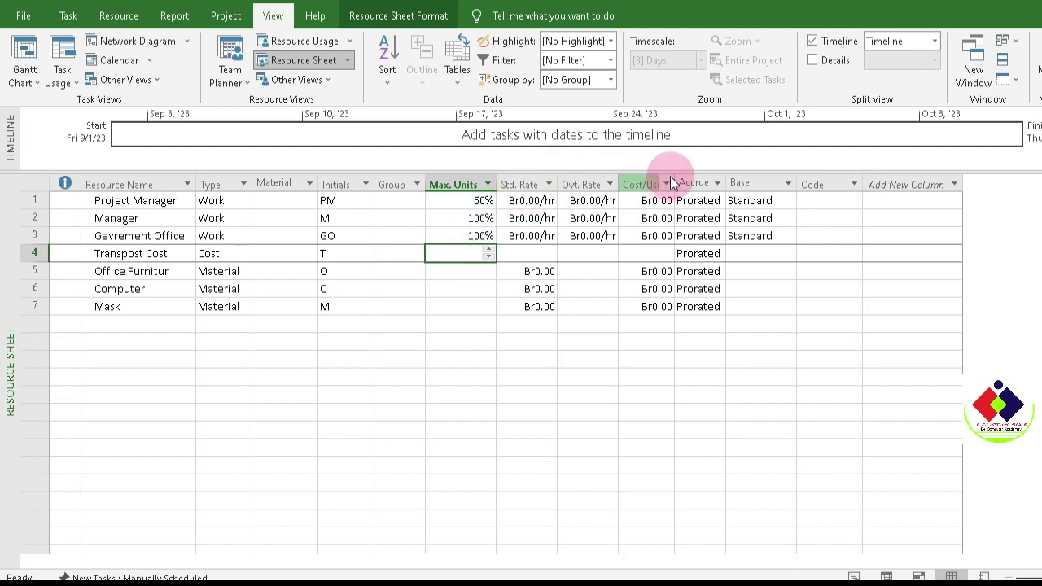
pyautogui.doubleClick(674, 177)
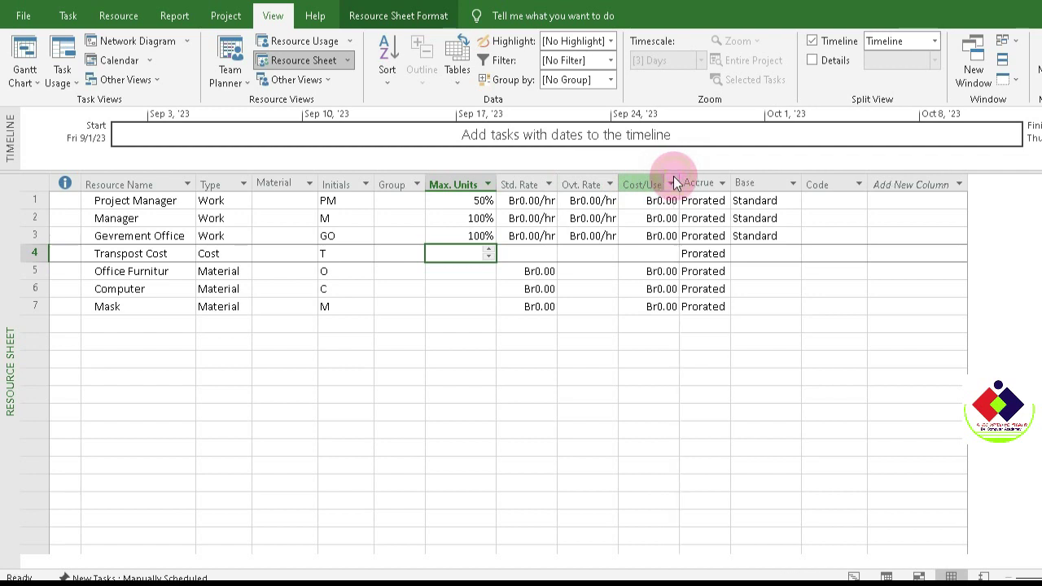
# Set the standard hourly rates to 150 for Project Manager, 200 for Manager and 100 for Gevrement Office.
pyautogui.click(525, 201)
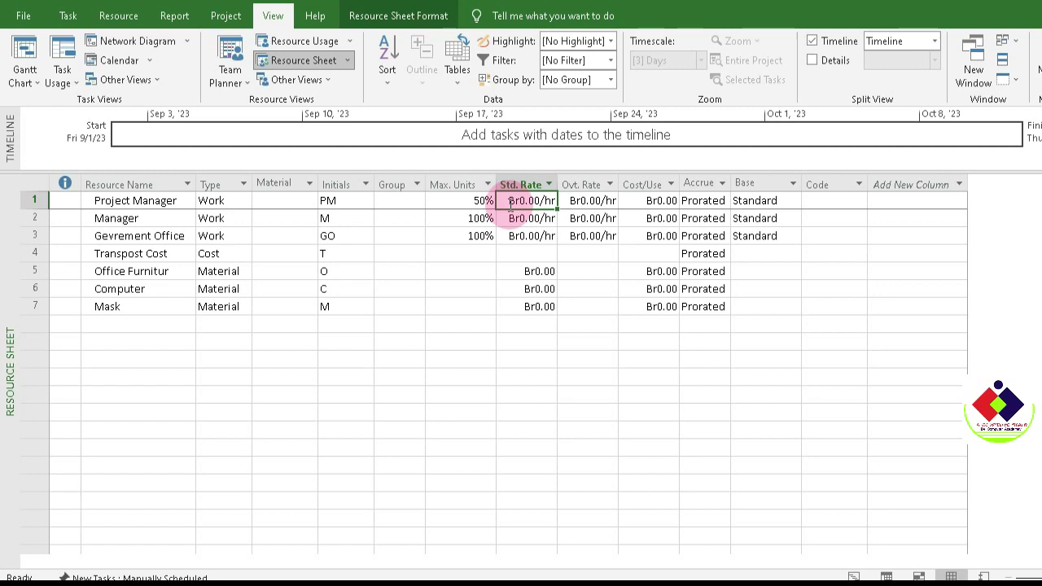
pyautogui.write('150')
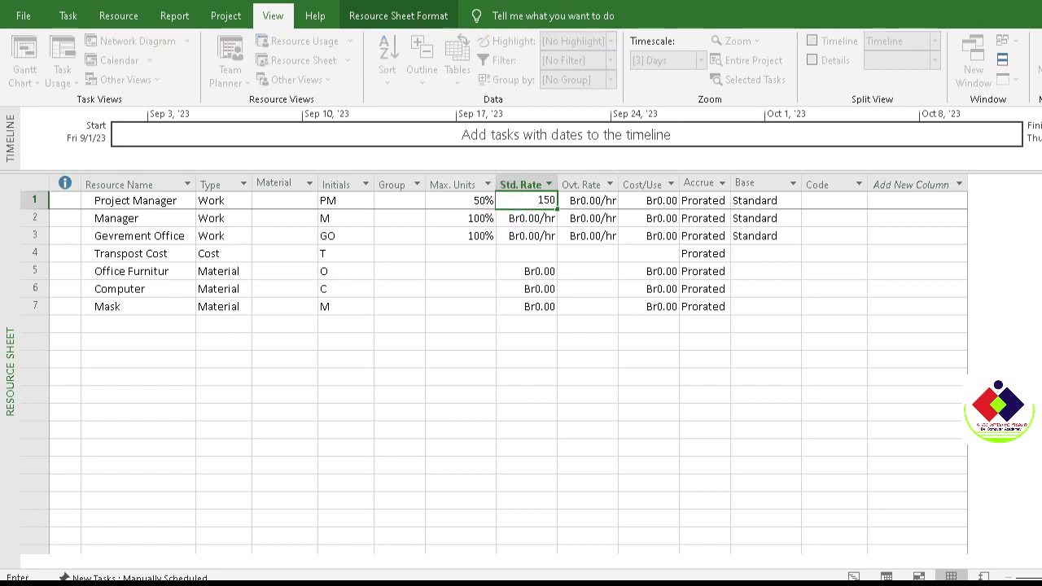
pyautogui.click(520, 218)
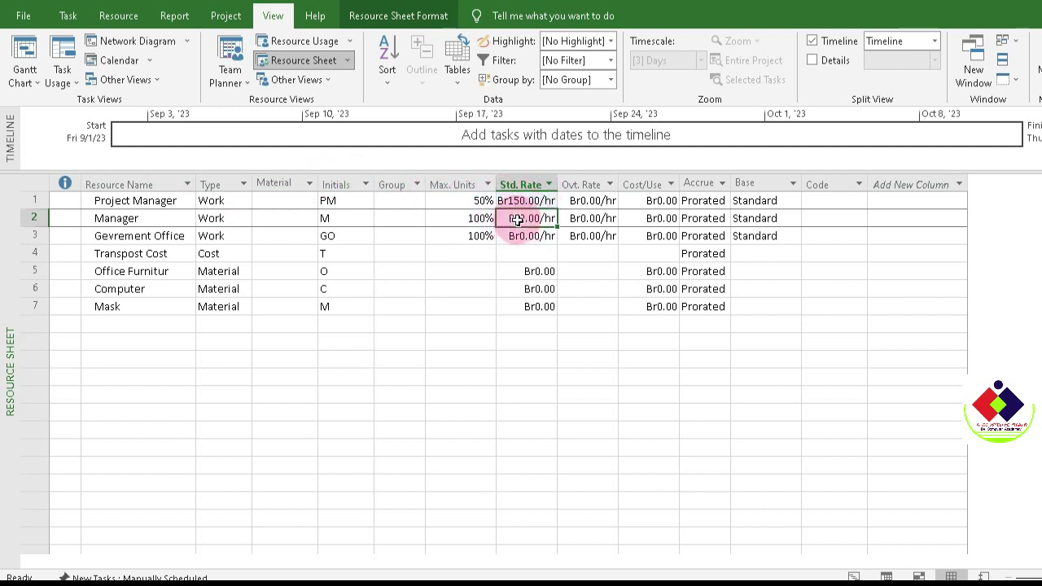
pyautogui.write('2')
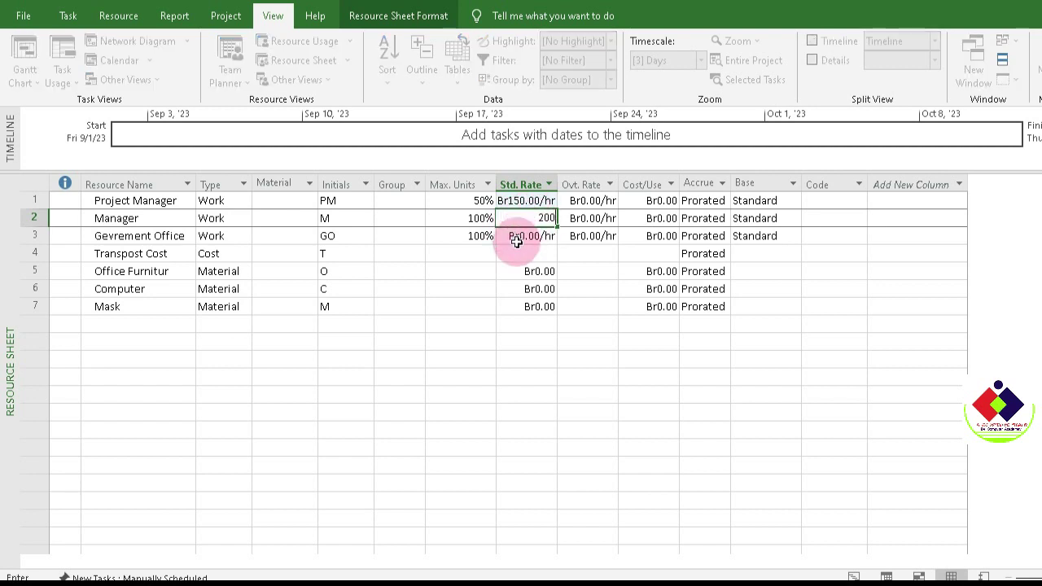
pyautogui.write('00')
pyautogui.press('Return')
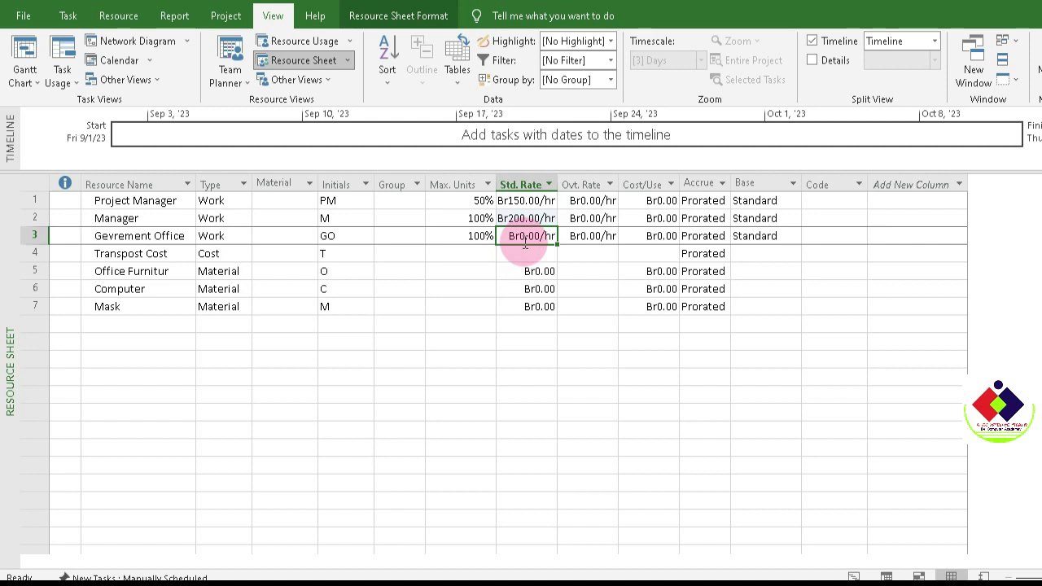
pyautogui.write('100')
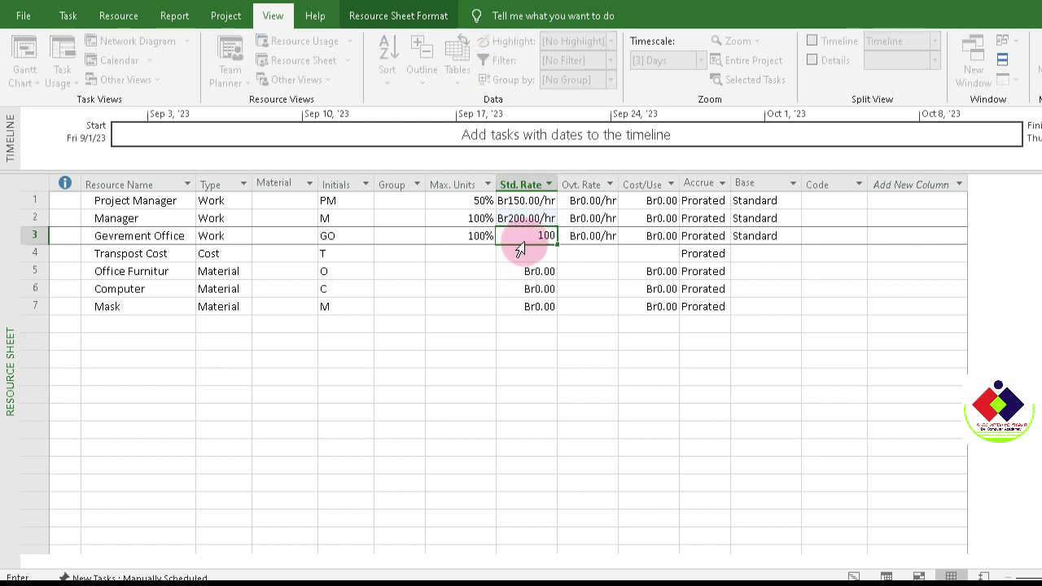
pyautogui.press('Return')
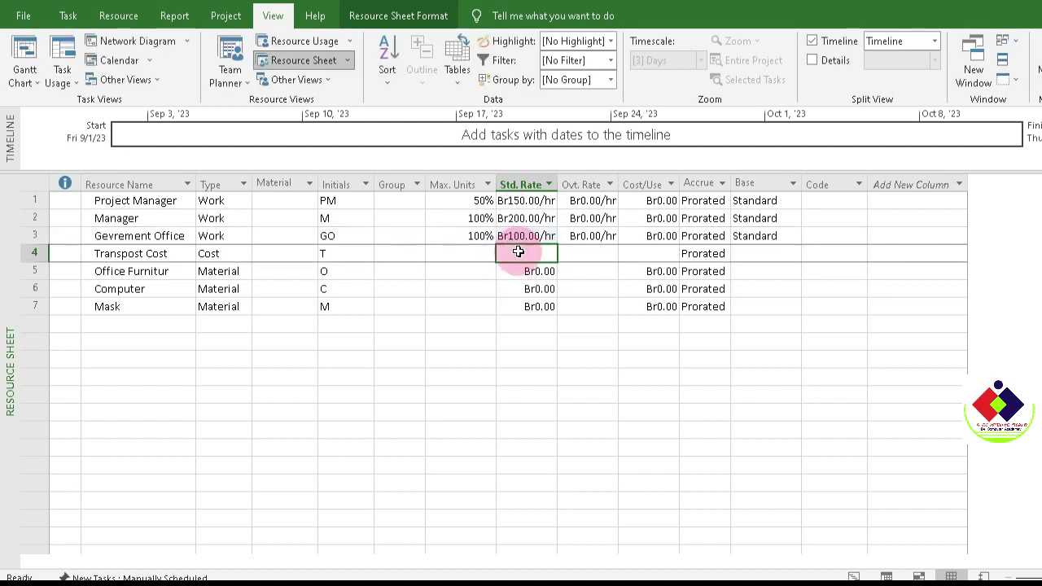
# Choose Prorated as the cost accrual method for the Project Manager resource.
pyautogui.click(593, 201)
pyautogui.click(722, 203)
pyautogui.click(721, 201)
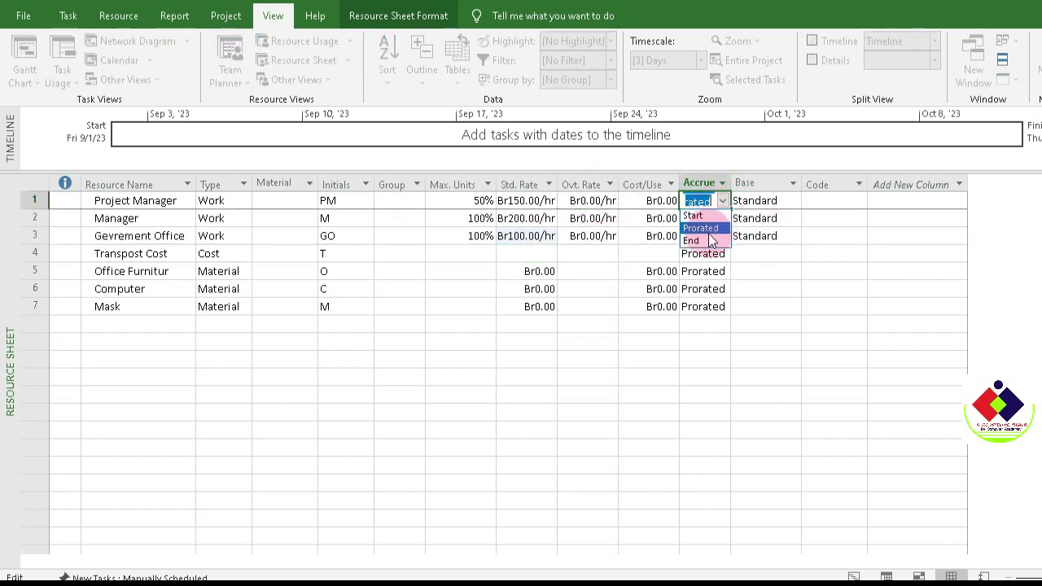
pyautogui.click(702, 229)
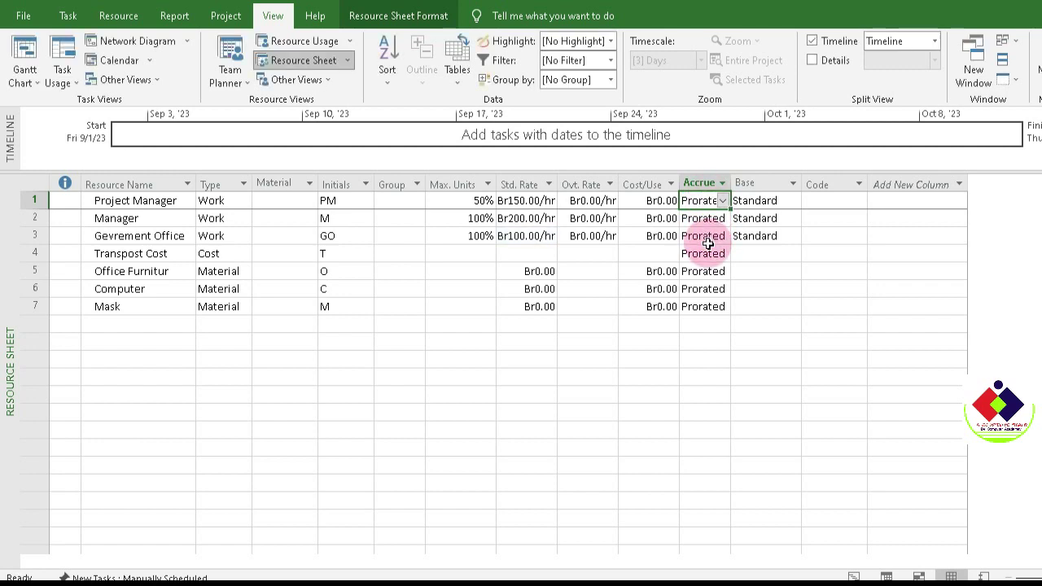
# Set the Project Manager's base calendar to 24 Hours.
pyautogui.click(769, 202)
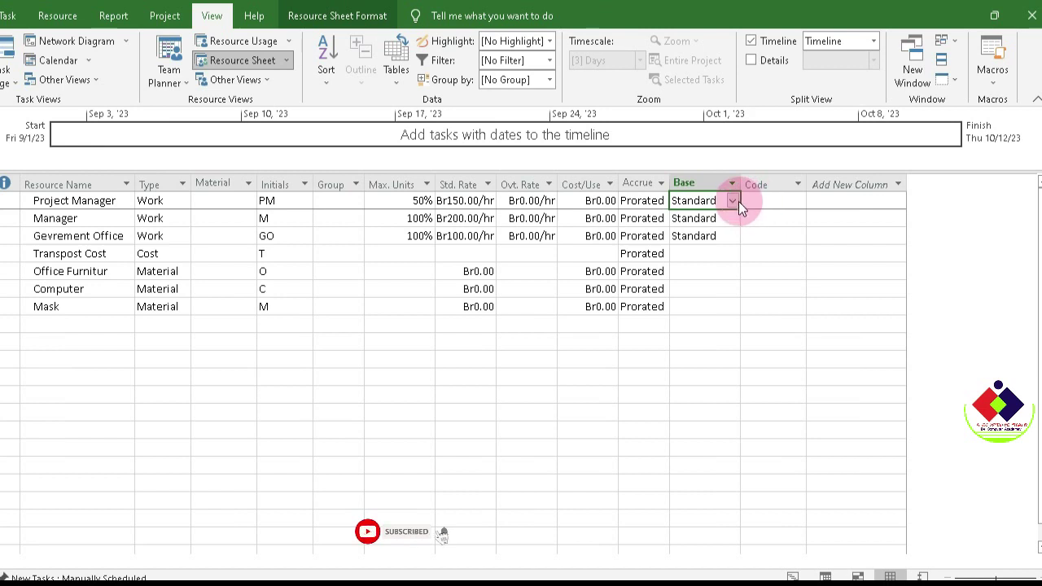
pyautogui.click(733, 201)
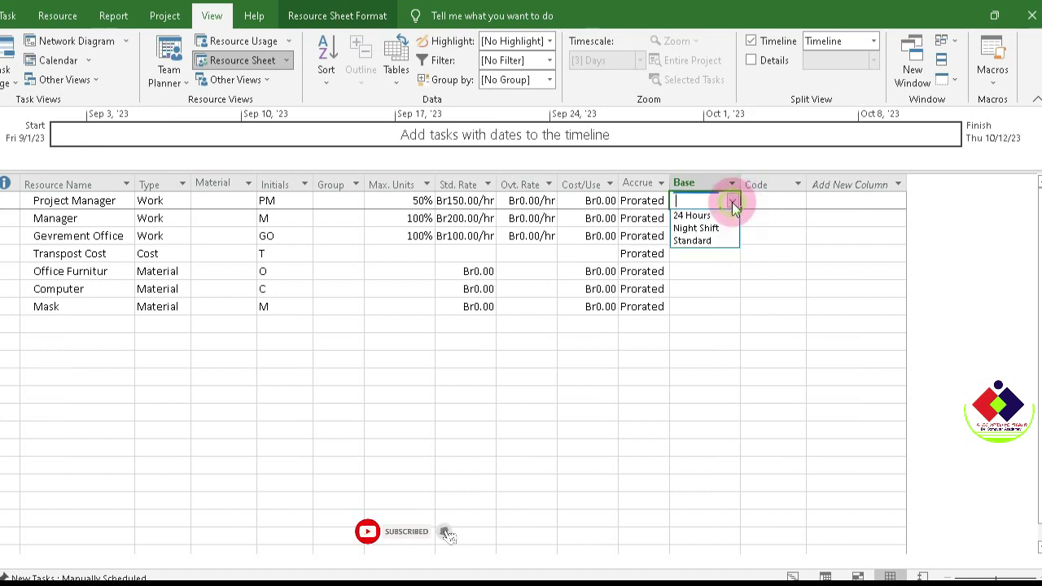
pyautogui.click(714, 242)
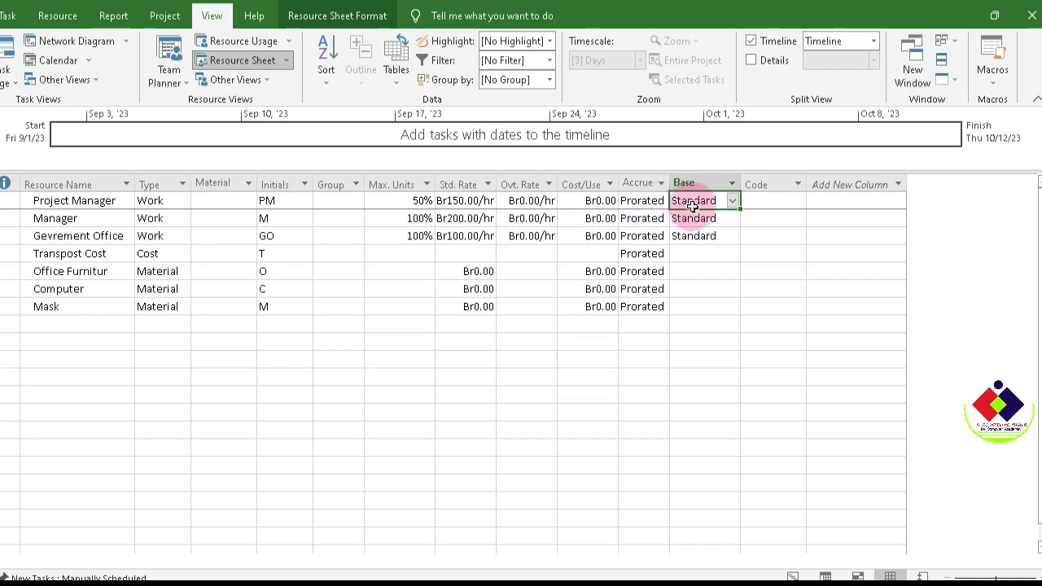
pyautogui.click(733, 201)
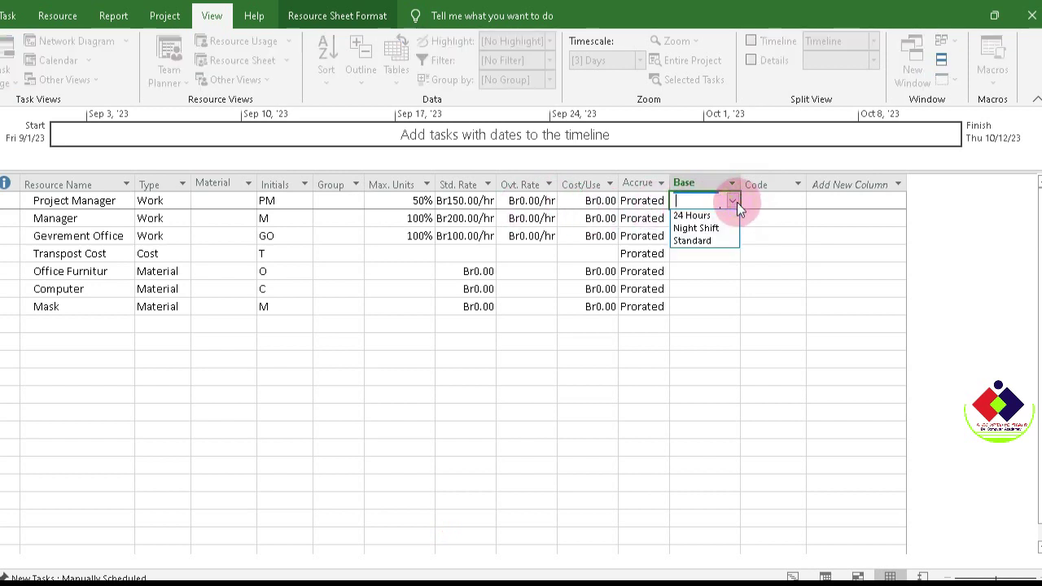
pyautogui.click(690, 217)
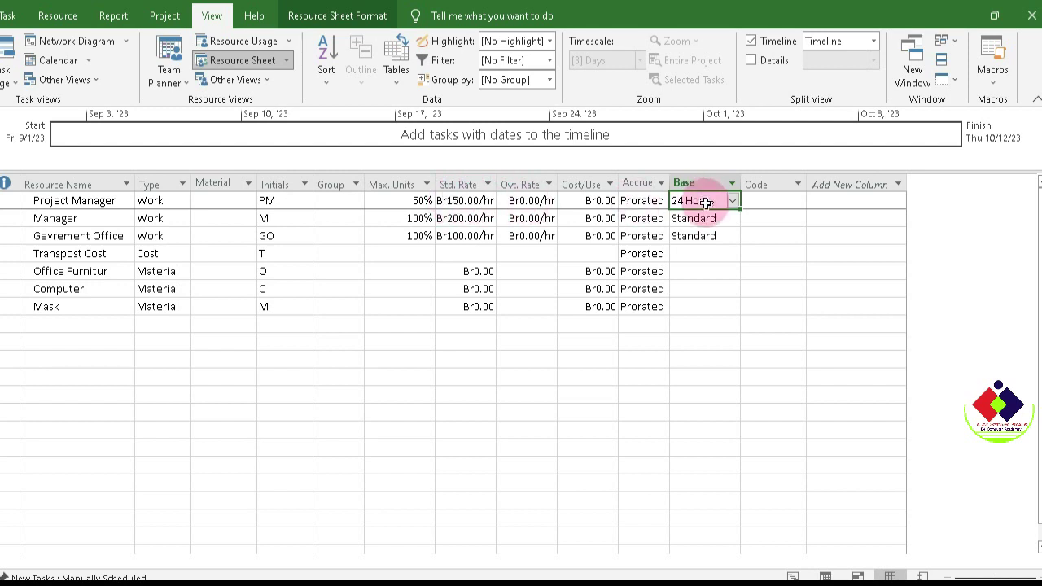
# Choose Standard as the base calendar for the Manager resource.
pyautogui.click(720, 218)
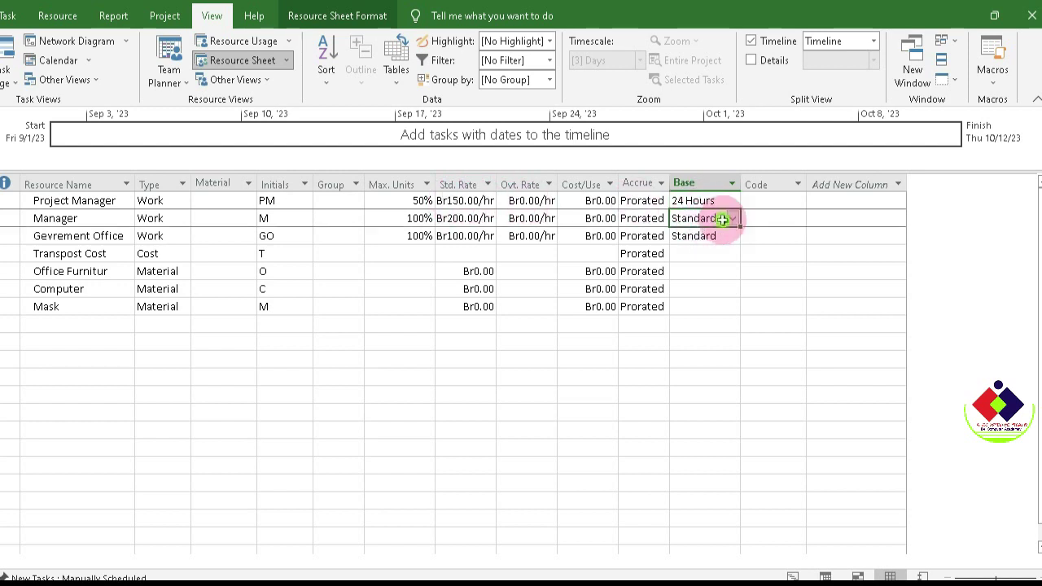
pyautogui.click(732, 219)
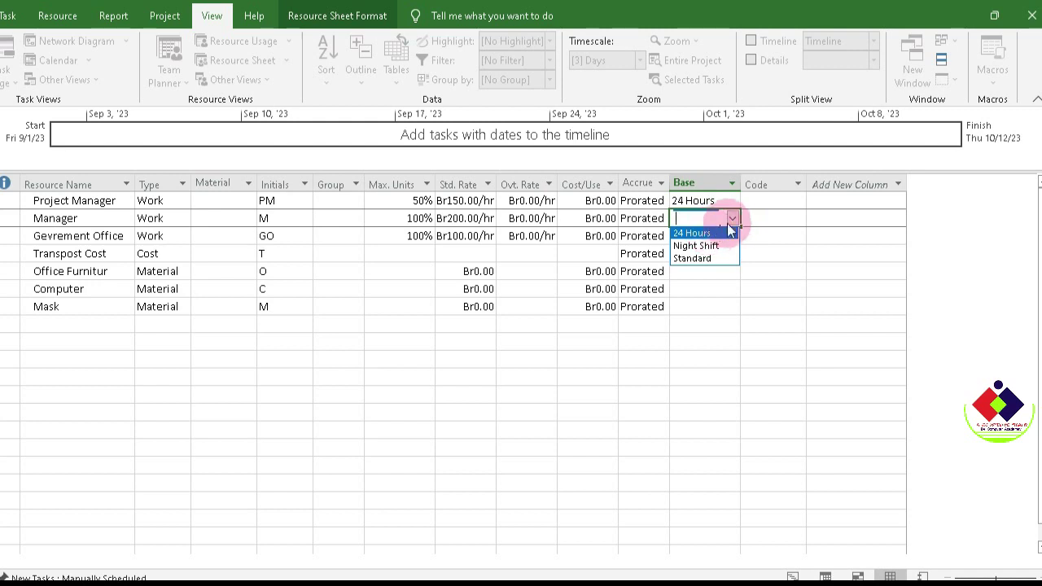
pyautogui.click(733, 218)
pyautogui.click(732, 219)
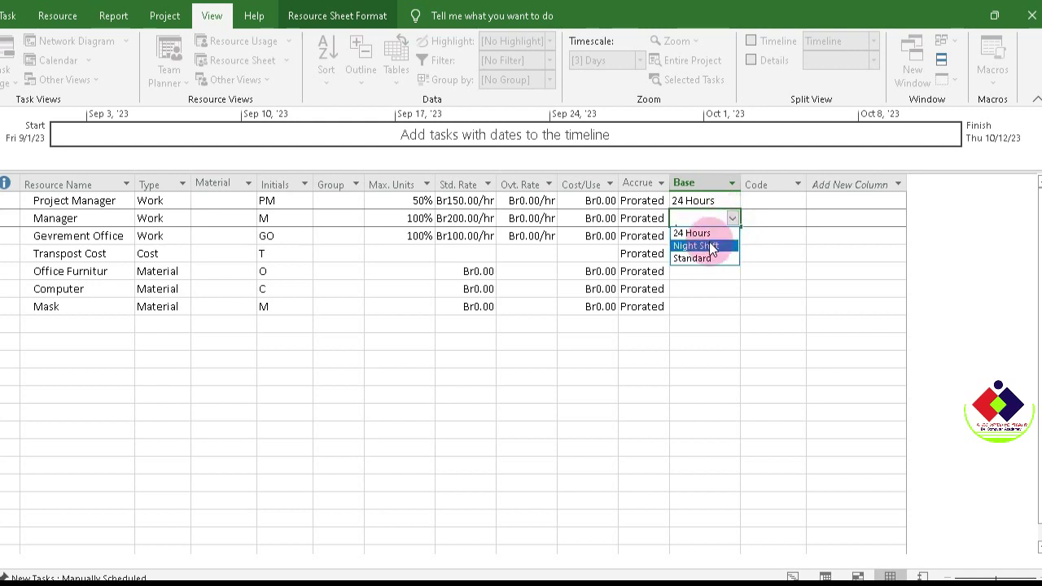
pyautogui.click(700, 256)
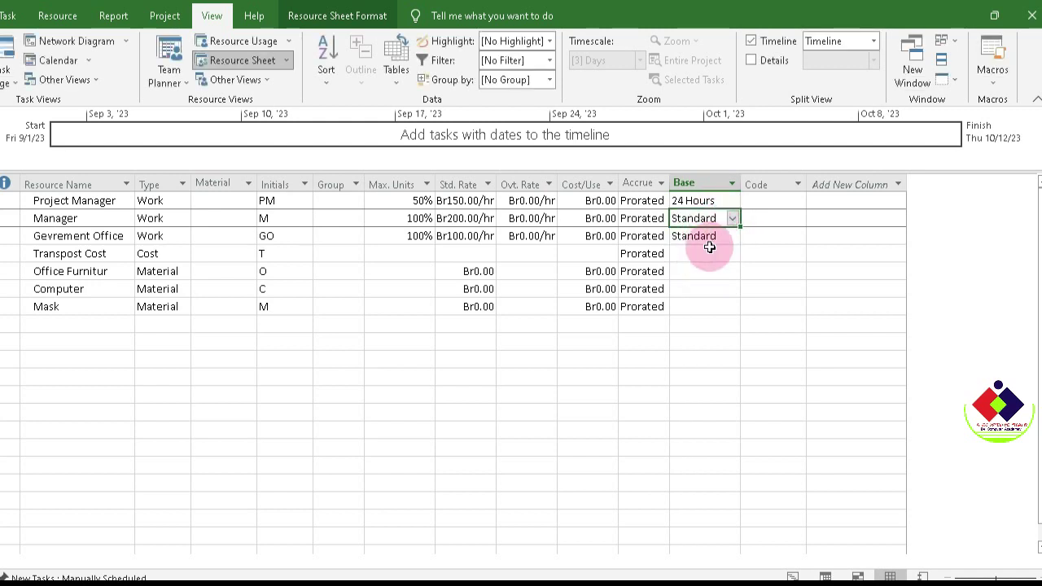
# Set the Project Manager's base calendar back to Standard.
pyautogui.click(166, 200)
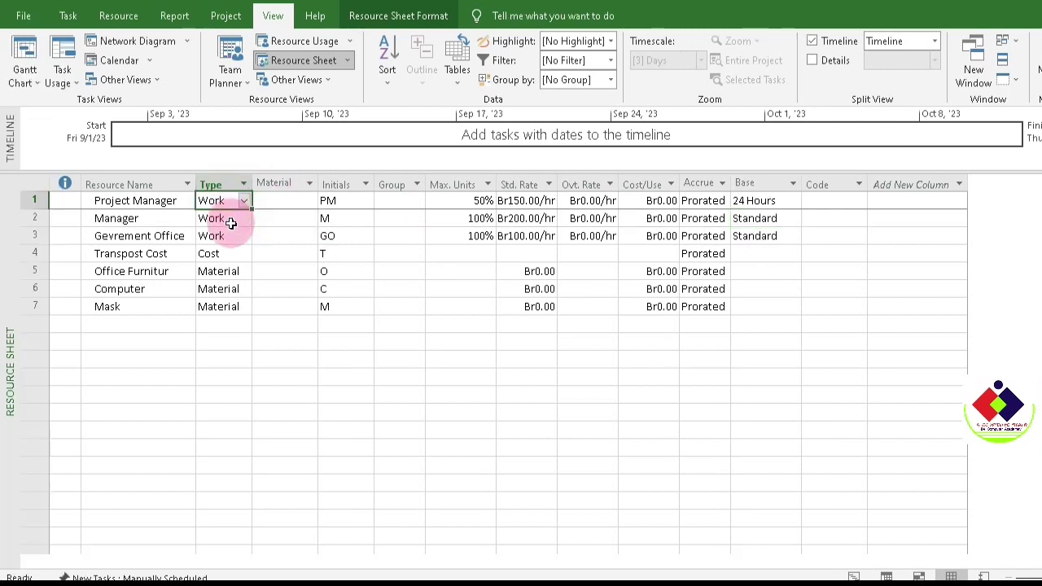
pyautogui.click(774, 200)
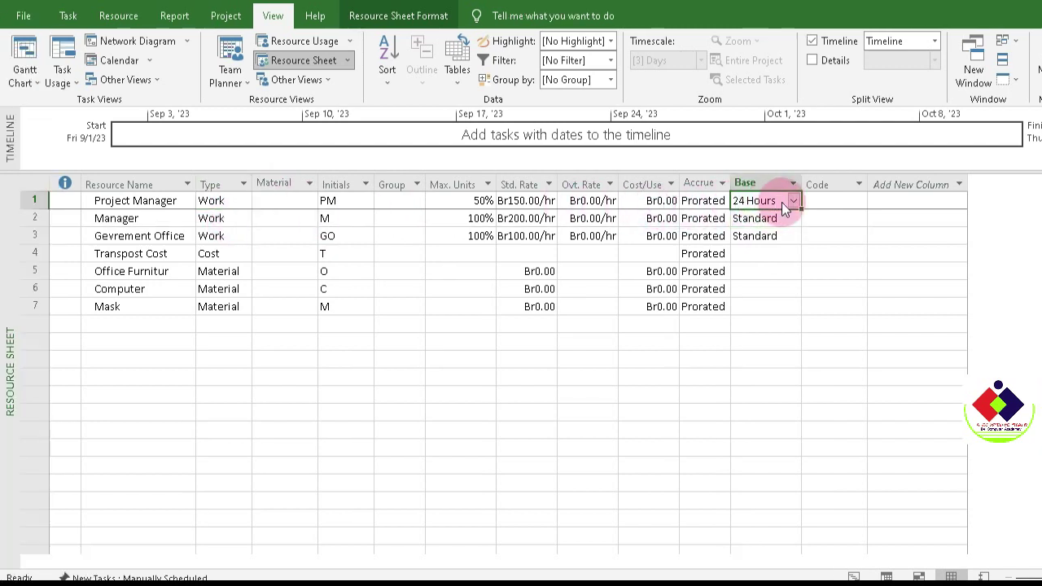
pyautogui.click(790, 201)
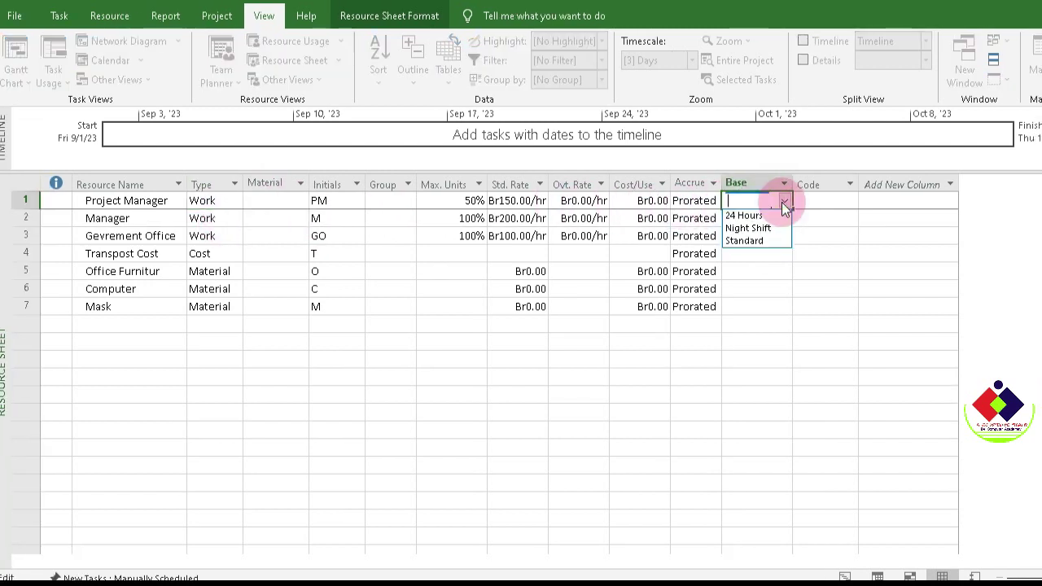
pyautogui.click(753, 242)
pyautogui.click(743, 252)
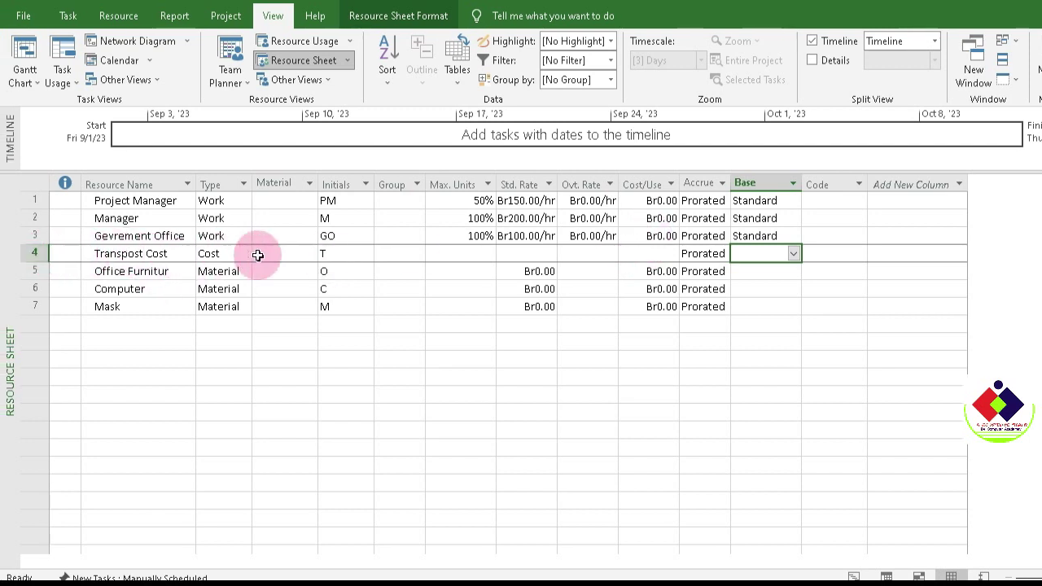
pyautogui.click(439, 256)
pyautogui.click(508, 259)
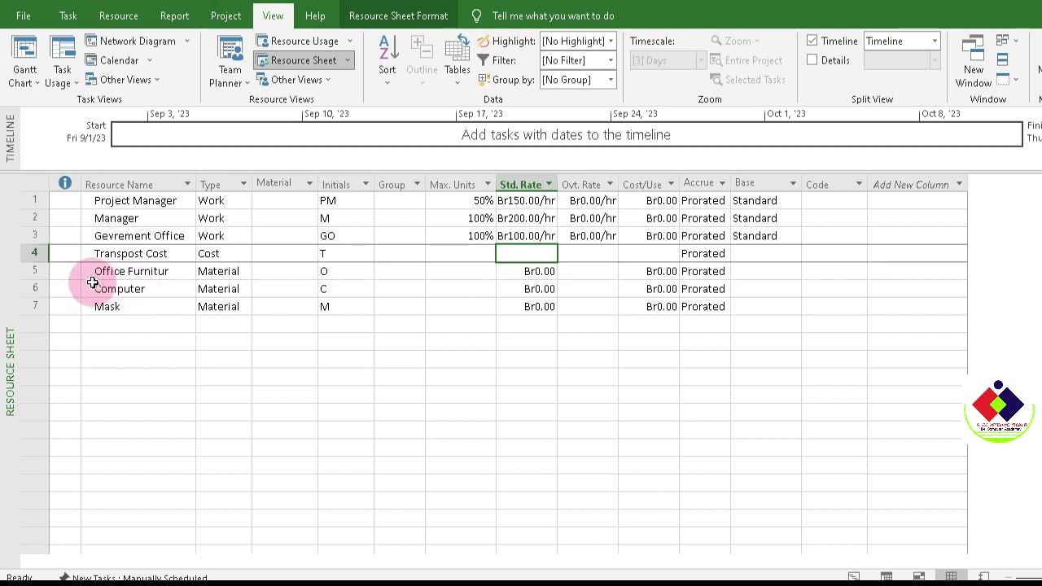
# Set the standard rates to 300000 for Office Furnitur, 60000 for Computer and 20 for Mask.
pyautogui.click(546, 277)
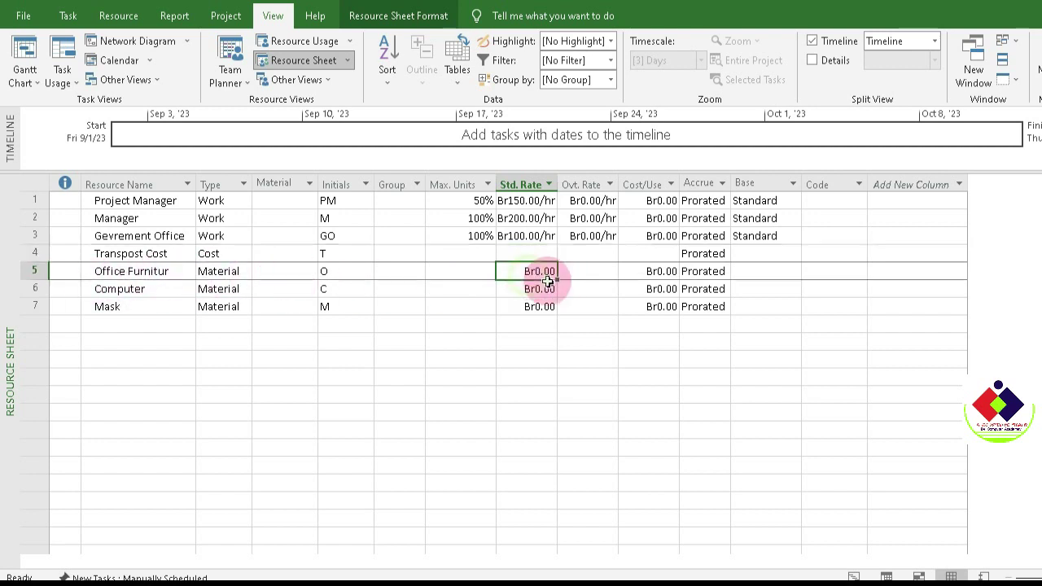
pyautogui.write('300000')
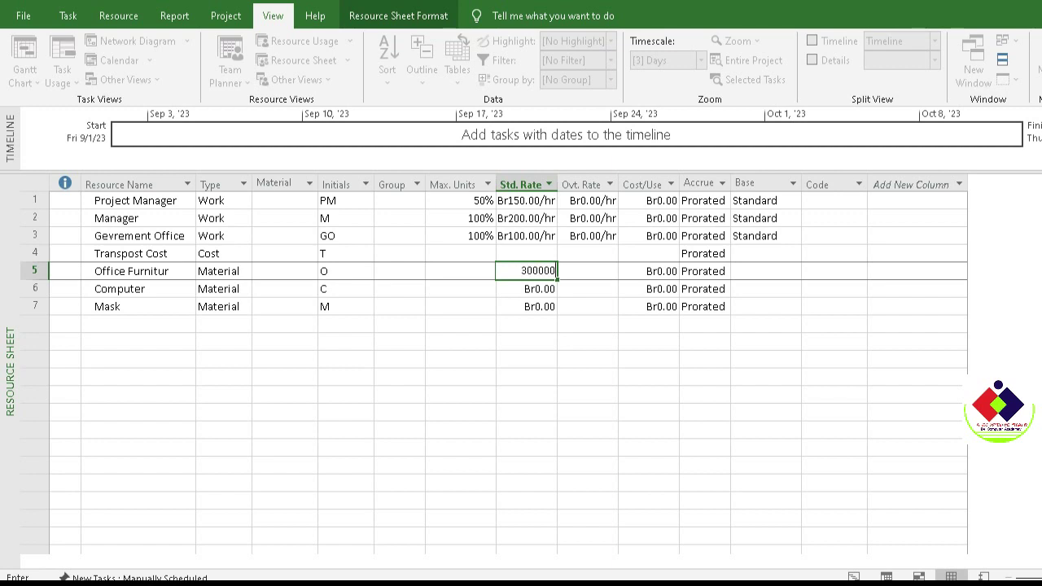
pyautogui.click(539, 289)
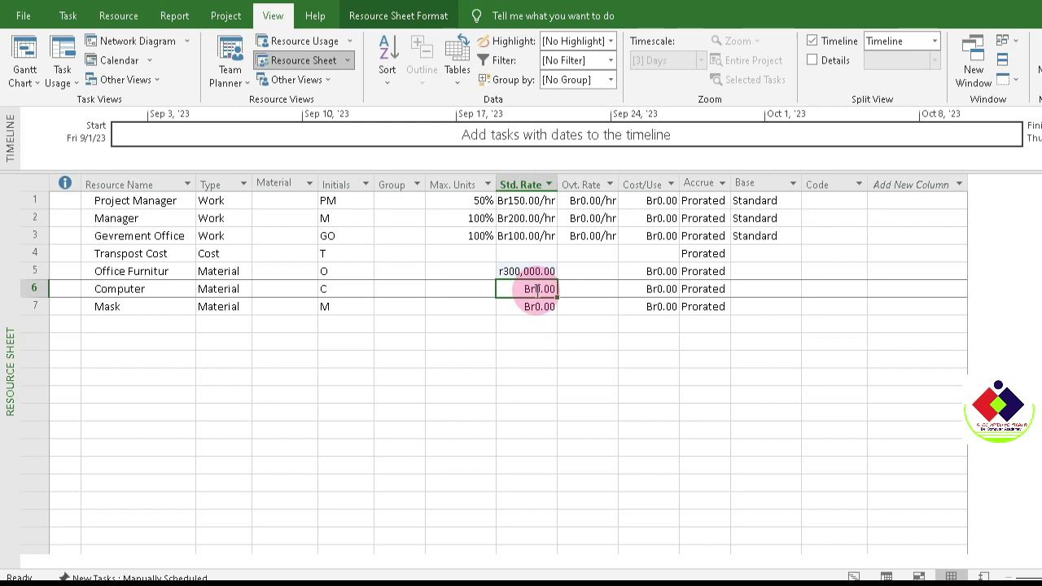
pyautogui.write('60')
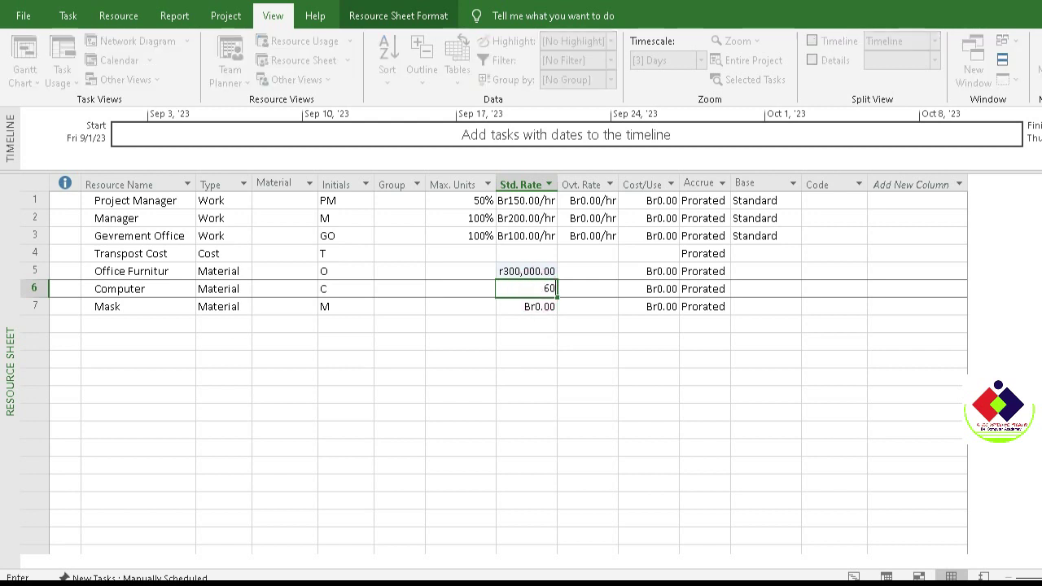
pyautogui.write('000')
pyautogui.click(539, 315)
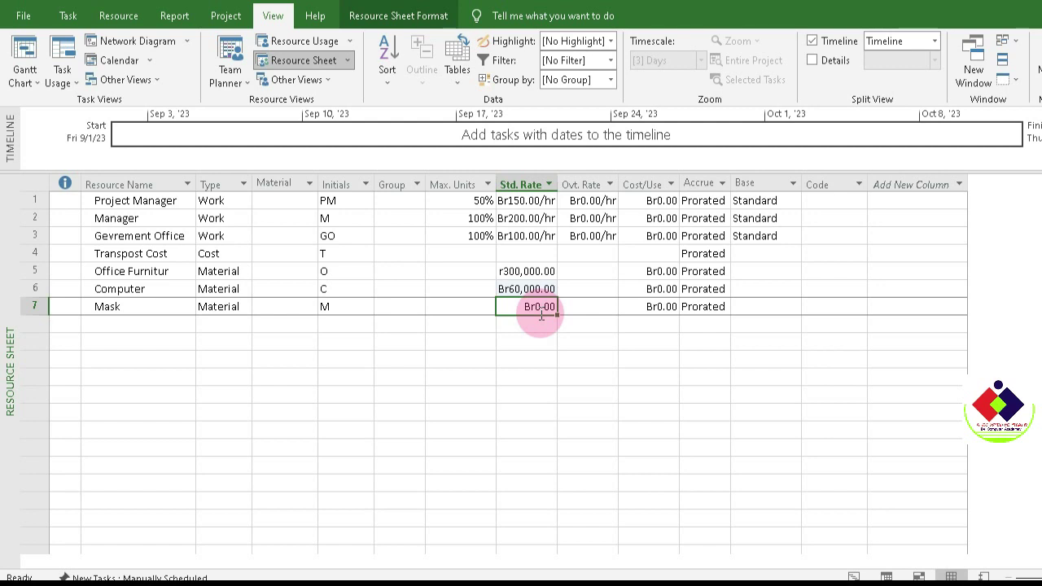
pyautogui.write('20')
pyautogui.click(547, 319)
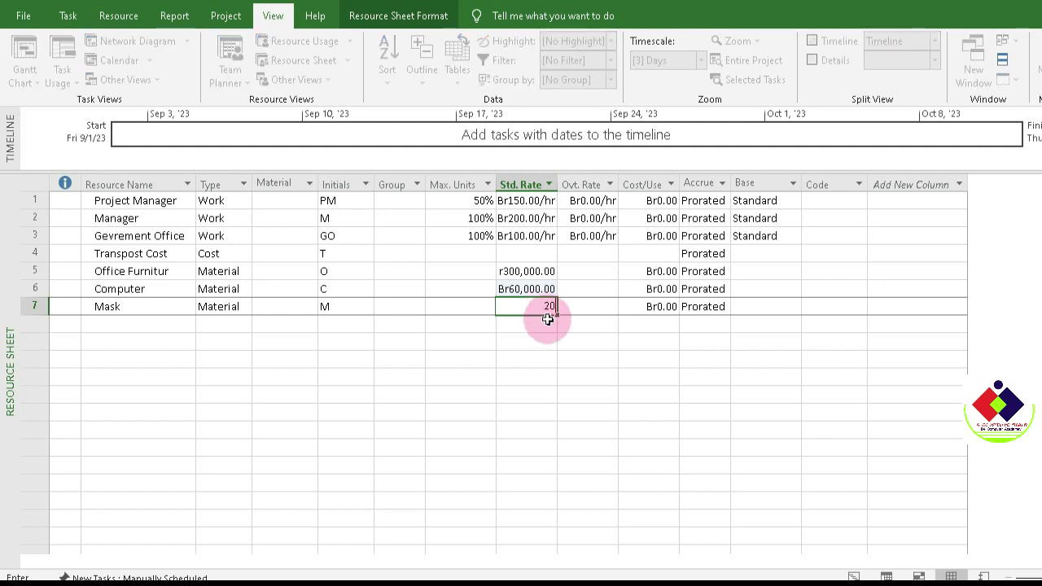
# Widen the Std. Rate column to fit its longest value.
pyautogui.doubleClick(557, 184)
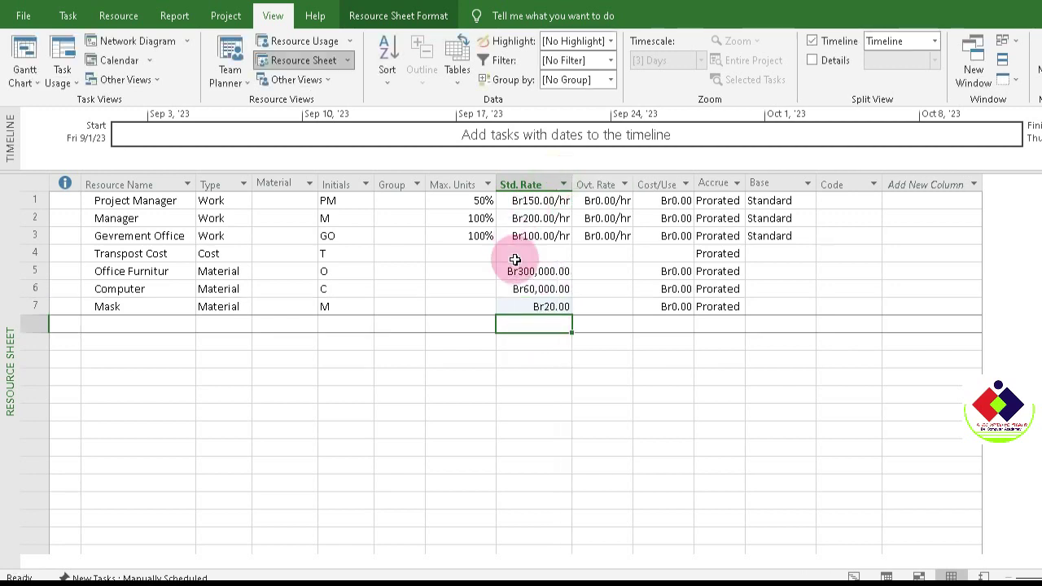
pyautogui.click(597, 264)
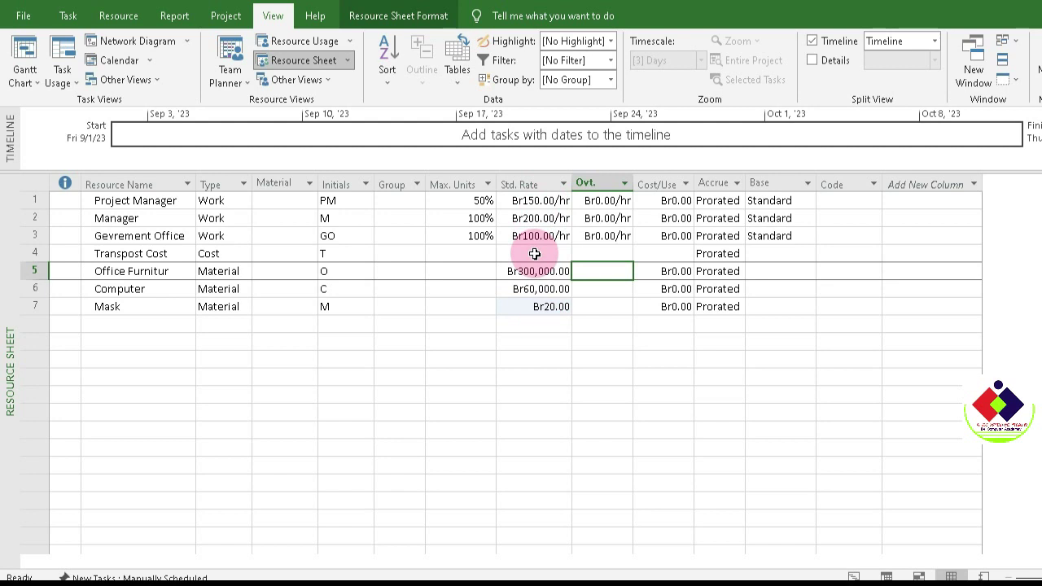
pyautogui.click(554, 322)
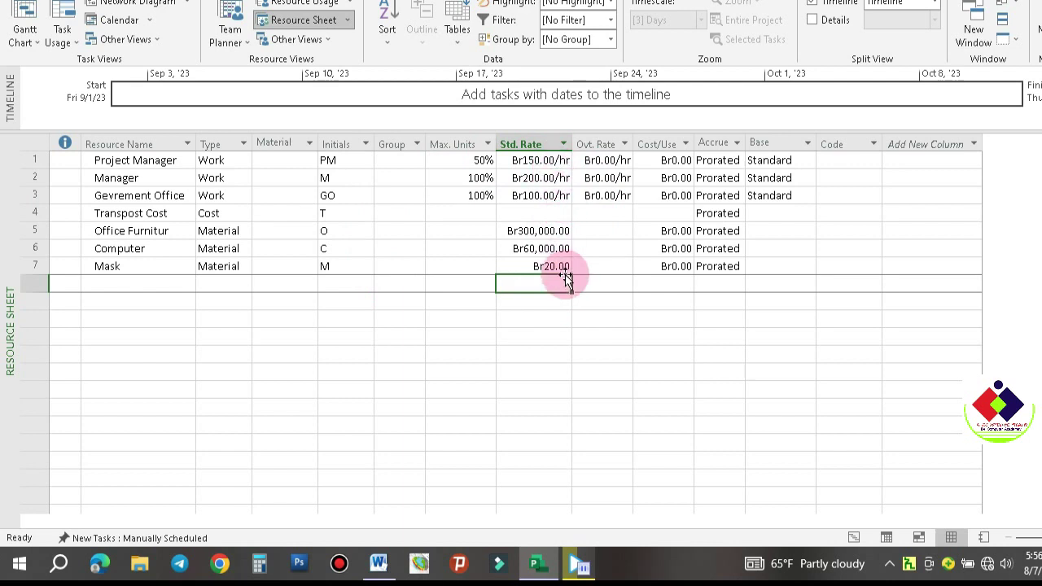
# Add a note to the Project Manager resource listing CV, MSC TEMPO, STUDENT COPY and EXPERIANCE on separate lines.
pyautogui.click(166, 159)
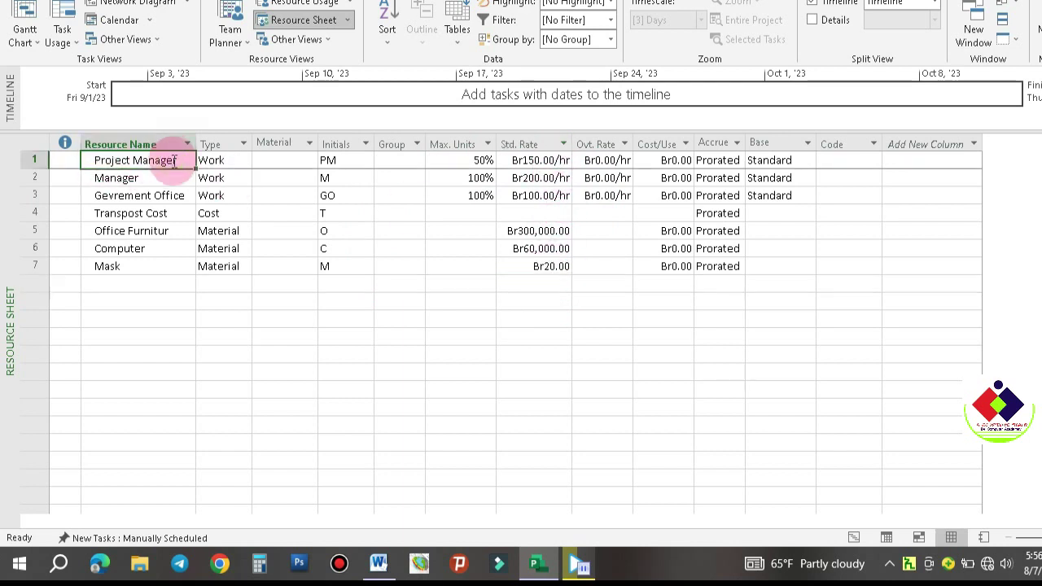
pyautogui.doubleClick(175, 160)
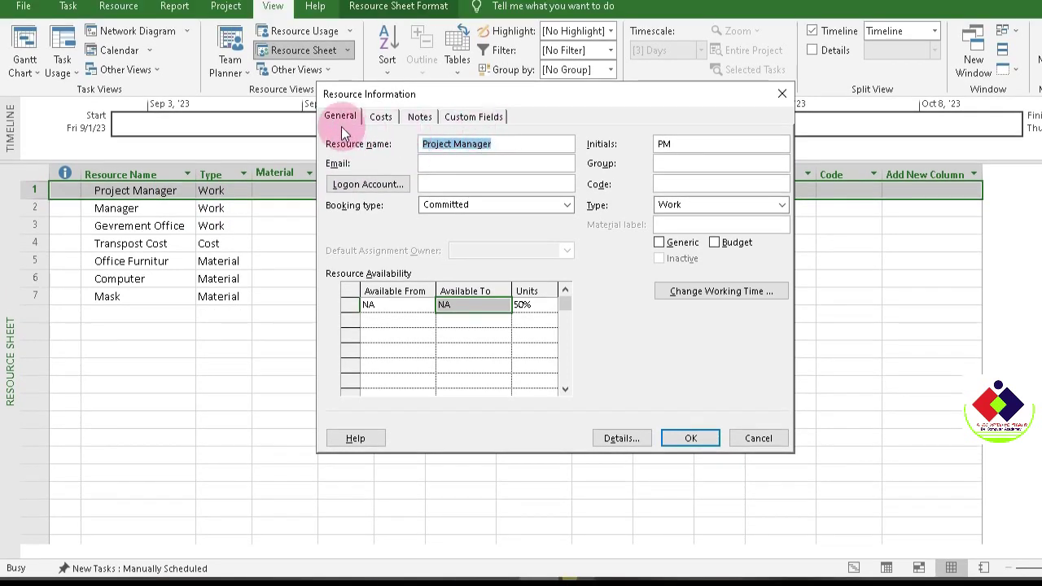
pyautogui.click(381, 119)
pyautogui.click(421, 127)
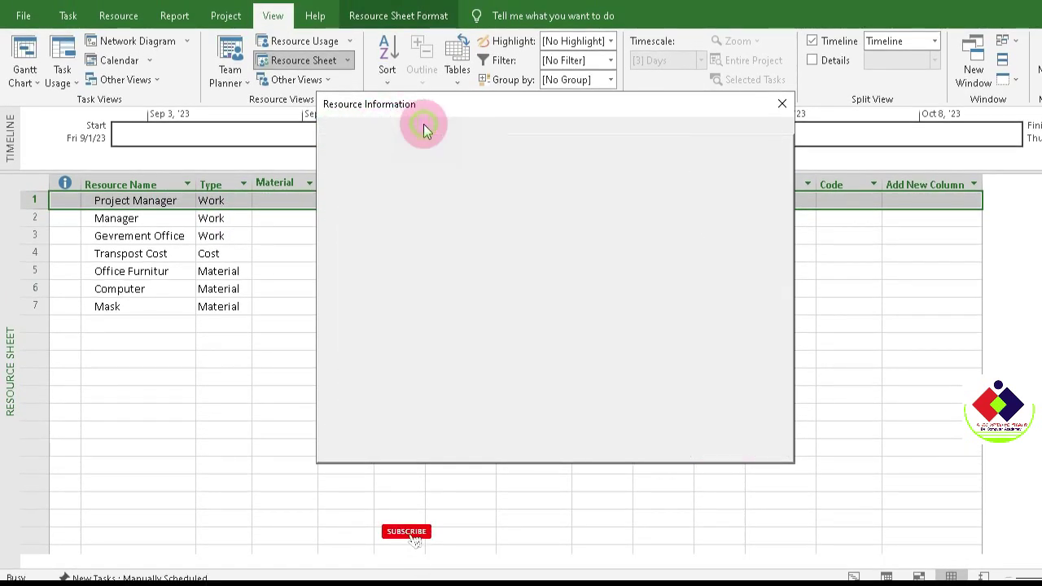
pyautogui.click(476, 129)
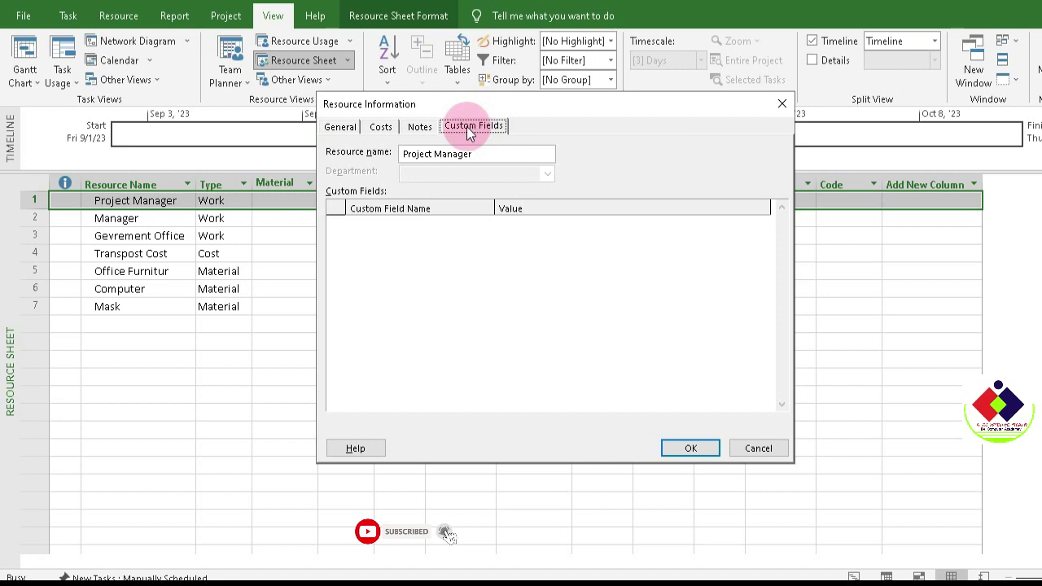
pyautogui.click(418, 128)
pyautogui.click(368, 228)
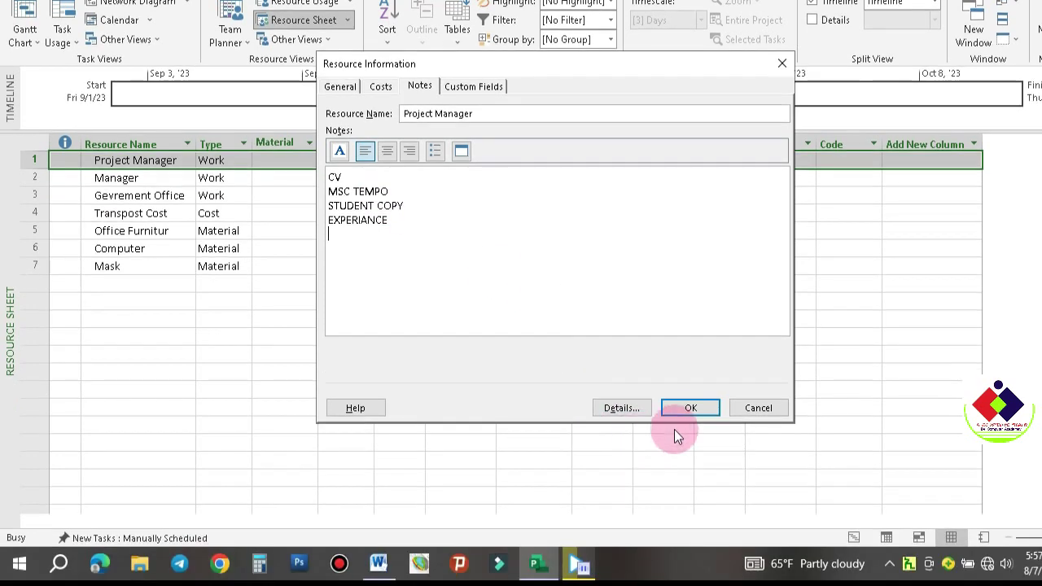
pyautogui.click(699, 409)
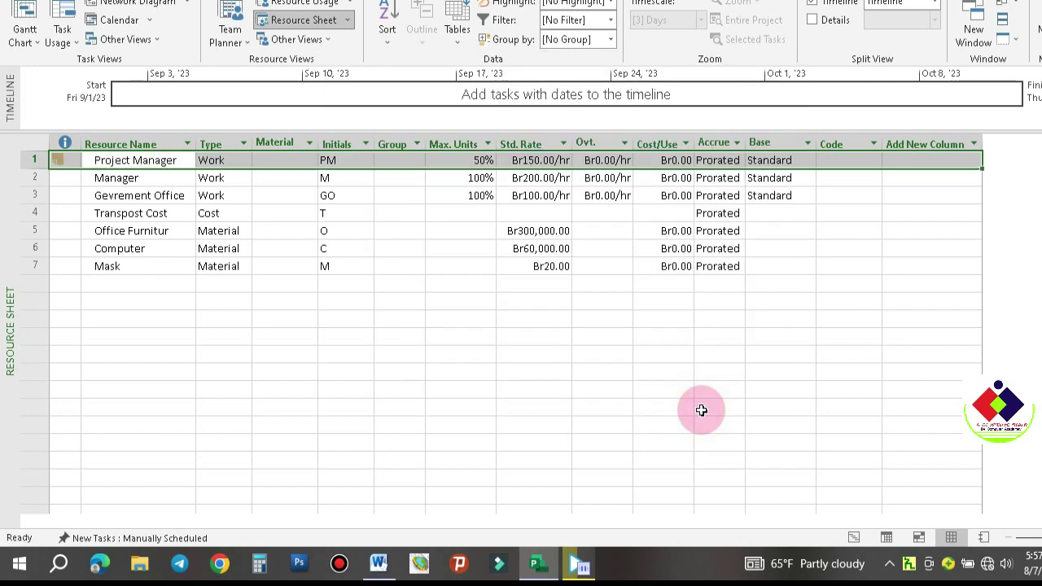
# Read the Project Manager's note from its indicator in the resource sheet.
pyautogui.click(65, 176)
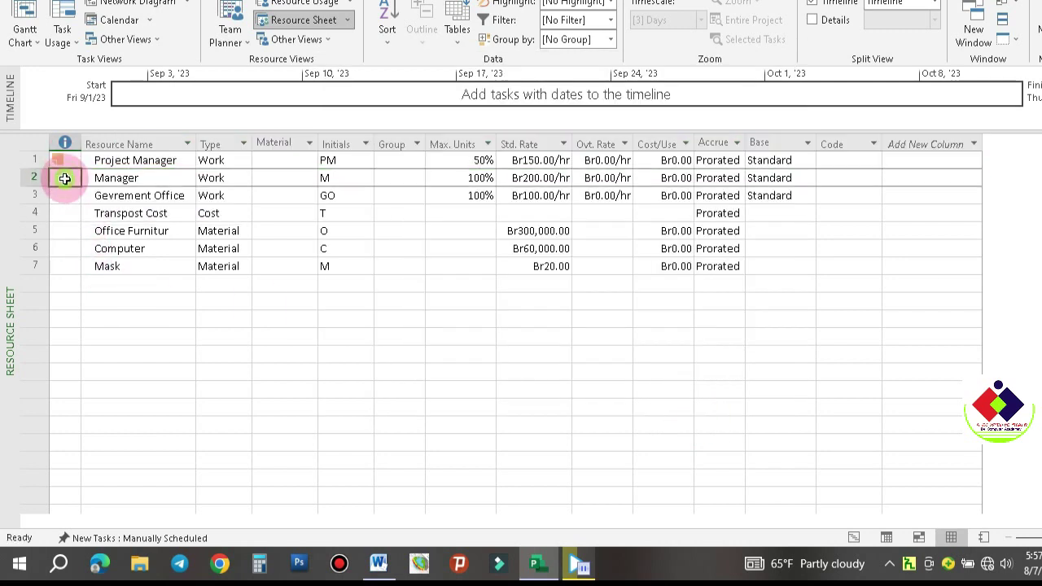
pyautogui.click(63, 160)
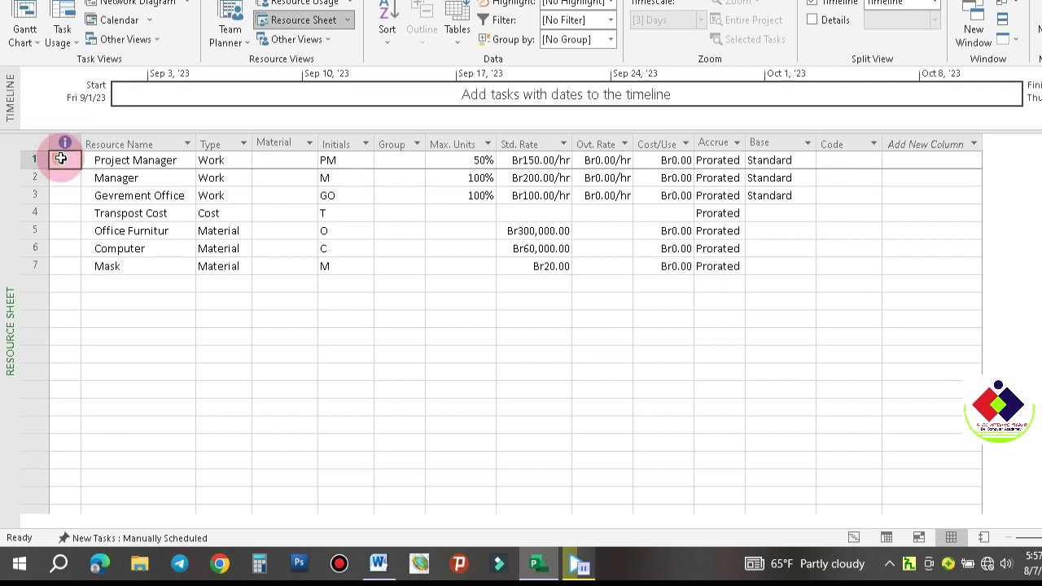
pyautogui.moveTo(63, 159)
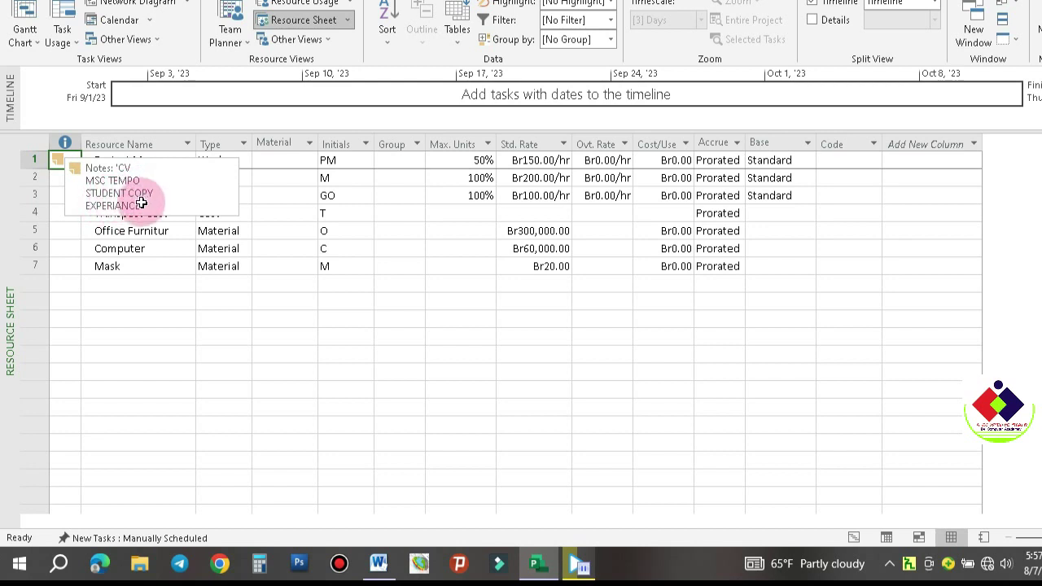
pyautogui.click(130, 246)
pyautogui.click(69, 161)
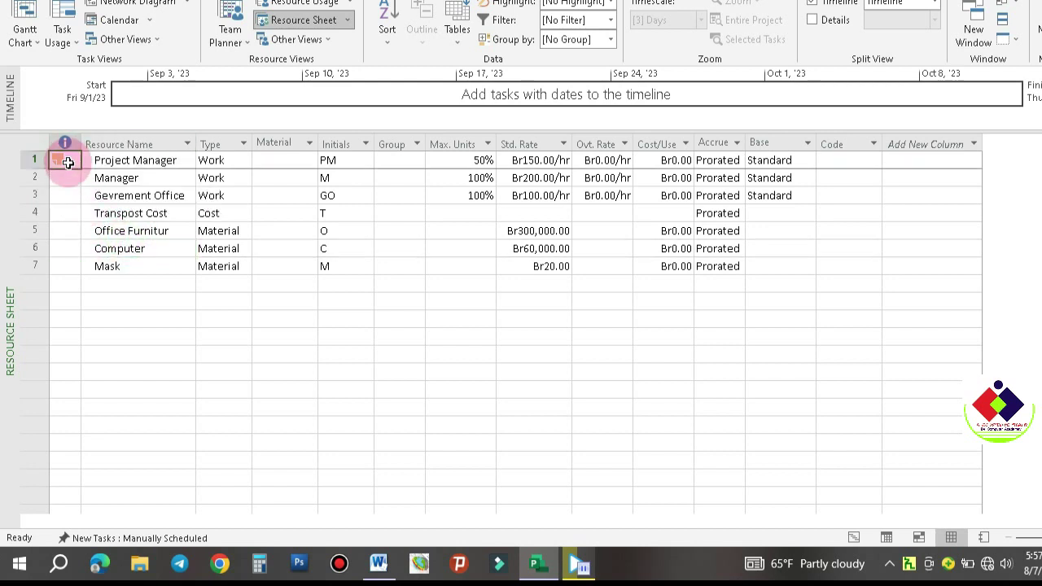
# Delete the entire note text from the Project Manager's resource information.
pyautogui.doubleClick(118, 162)
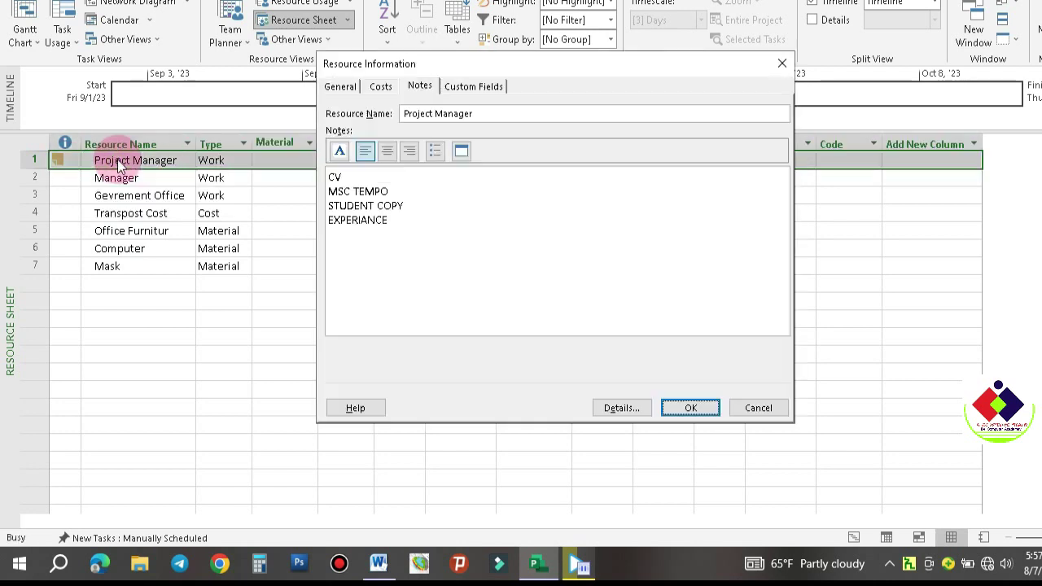
pyautogui.moveTo(410, 225); pyautogui.dragTo(328, 156)
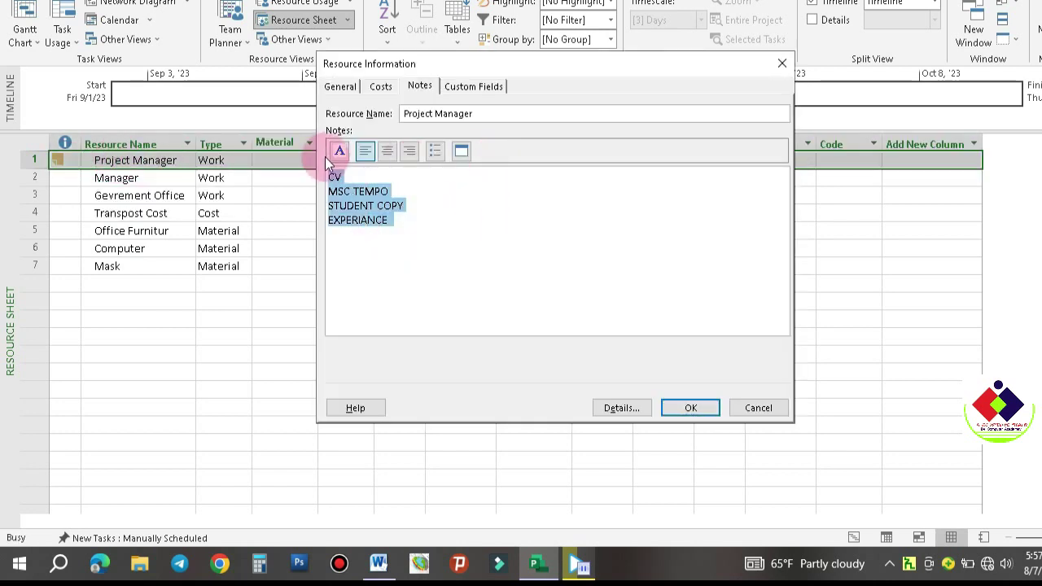
pyautogui.press('Delete')
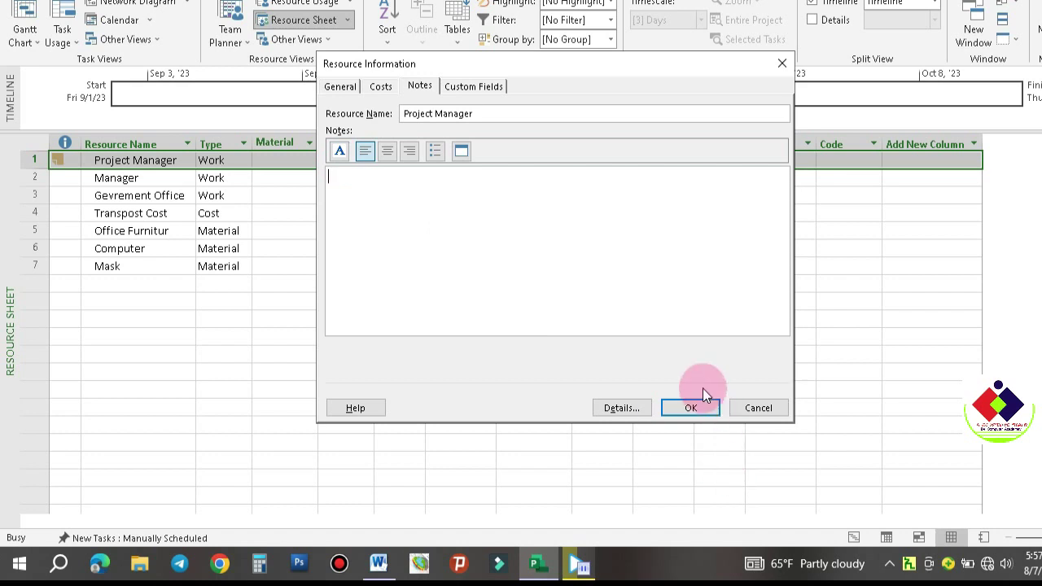
pyautogui.click(690, 407)
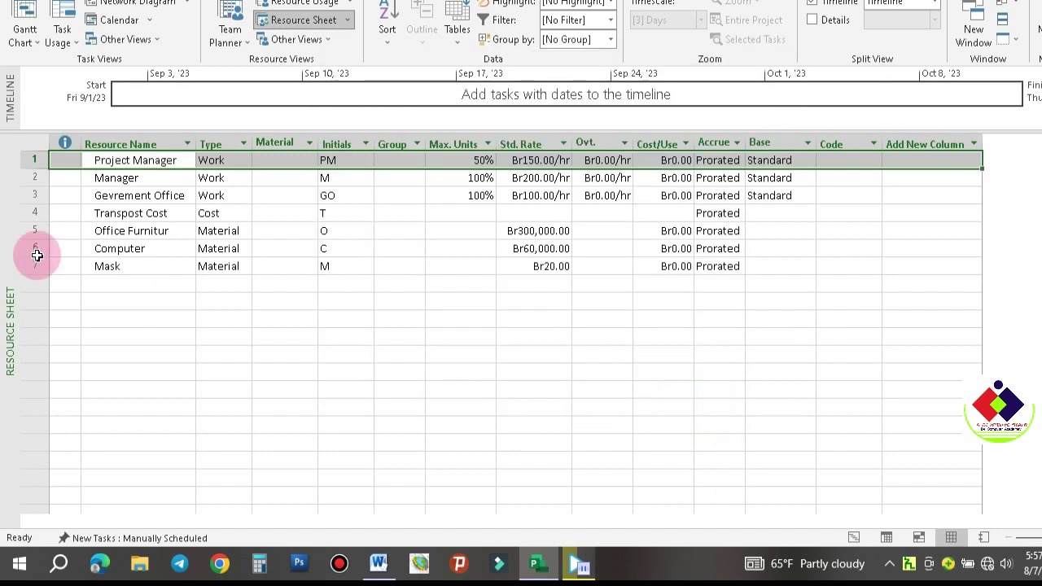
pyautogui.click(72, 167)
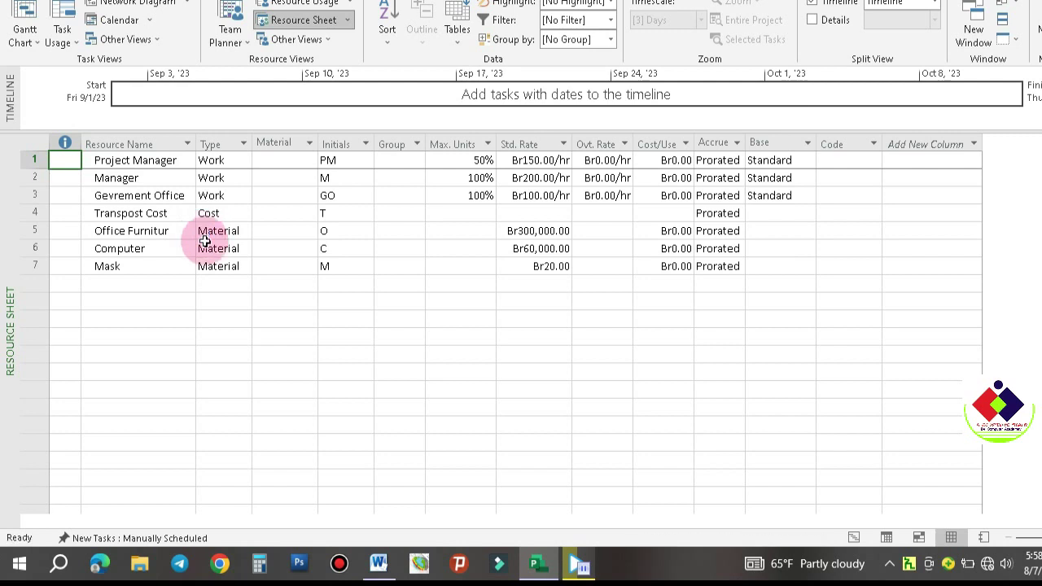
pyautogui.click(269, 337)
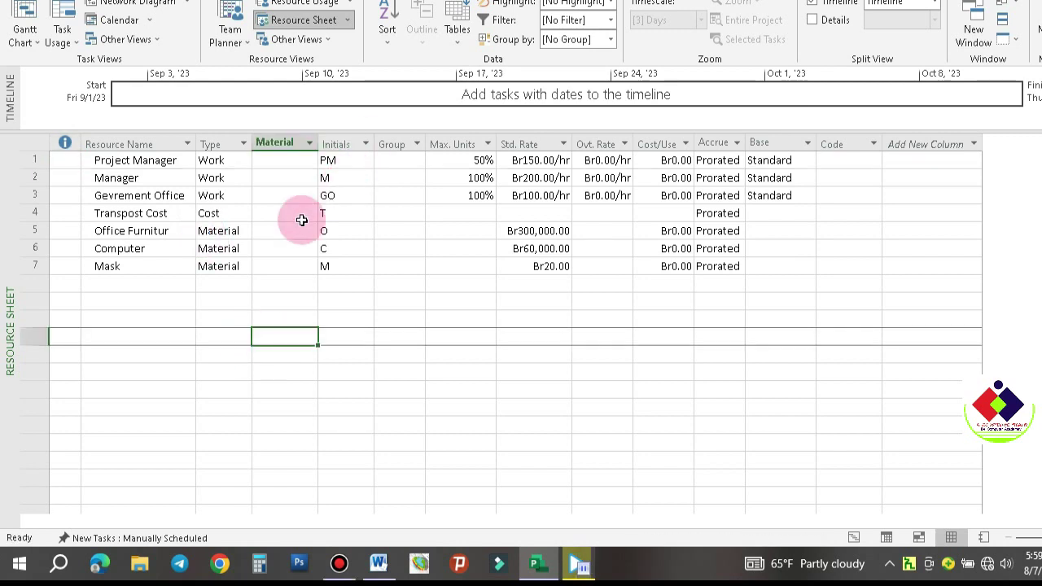
# Set the Project Manager's booking type to Proposed in its resource information.
pyautogui.doubleClick(171, 160)
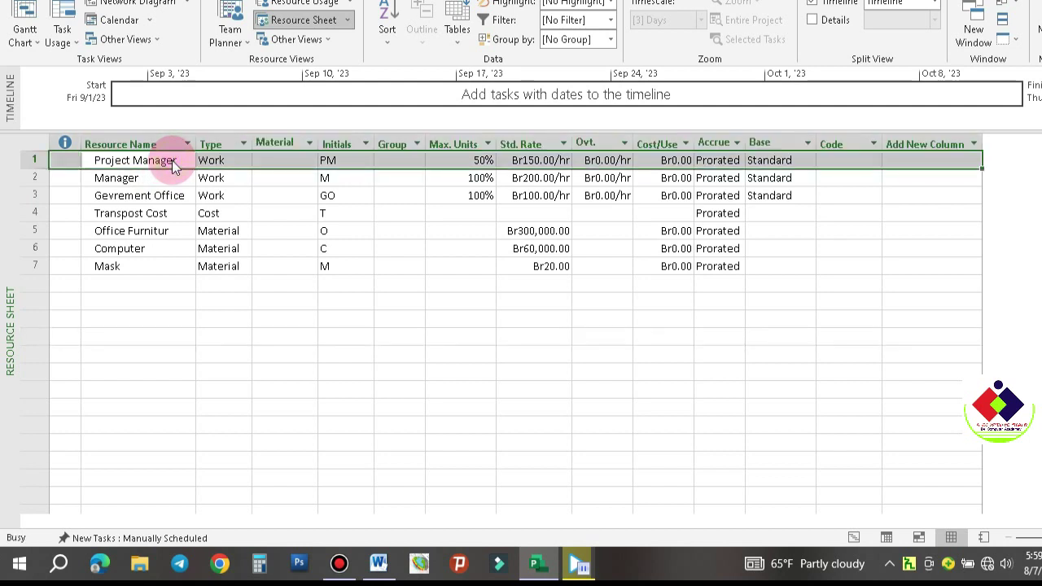
pyautogui.click(380, 86)
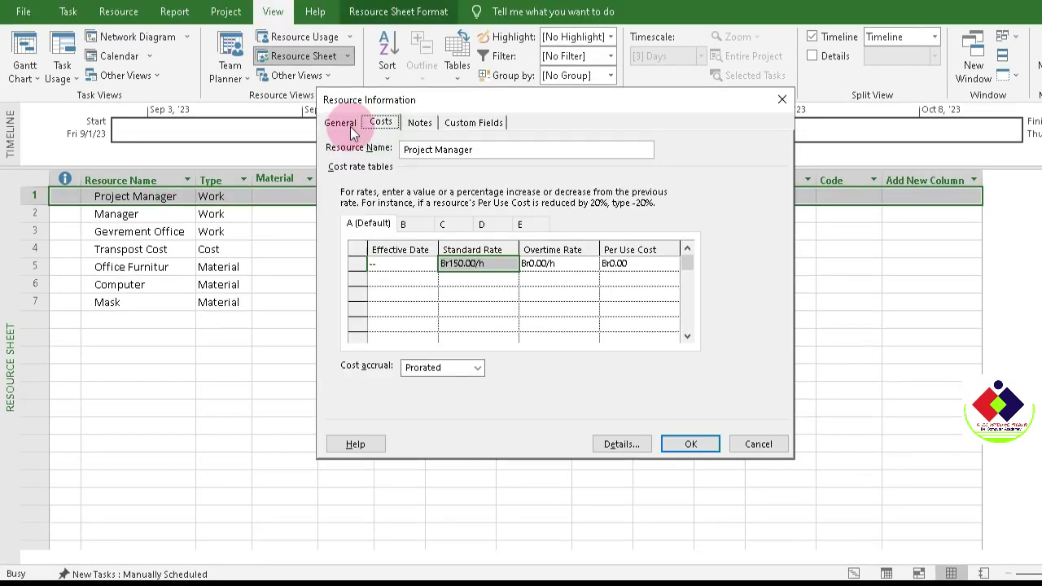
pyautogui.click(341, 86)
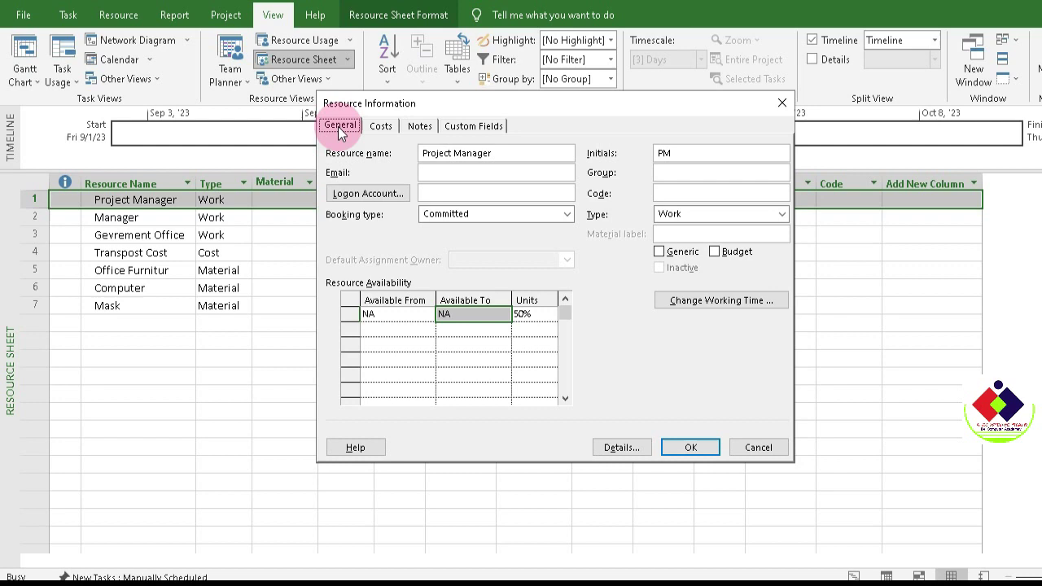
pyautogui.click(381, 126)
pyautogui.click(418, 128)
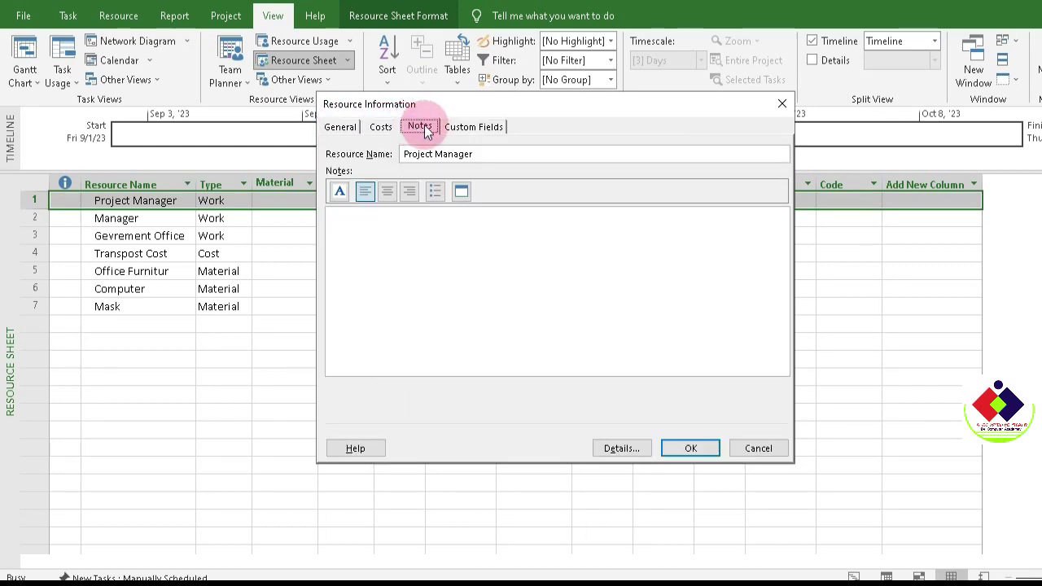
pyautogui.click(484, 128)
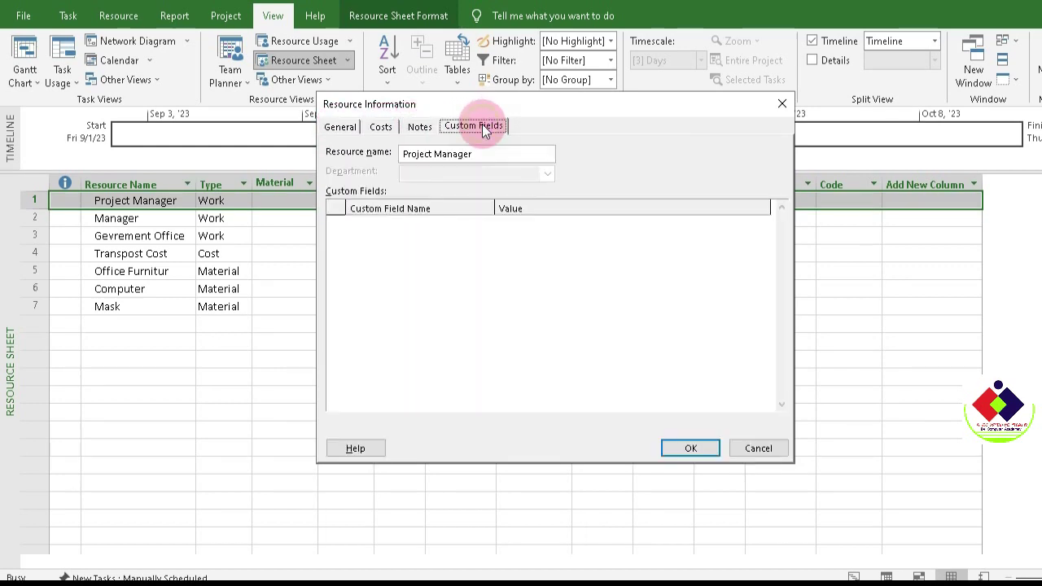
pyautogui.click(341, 128)
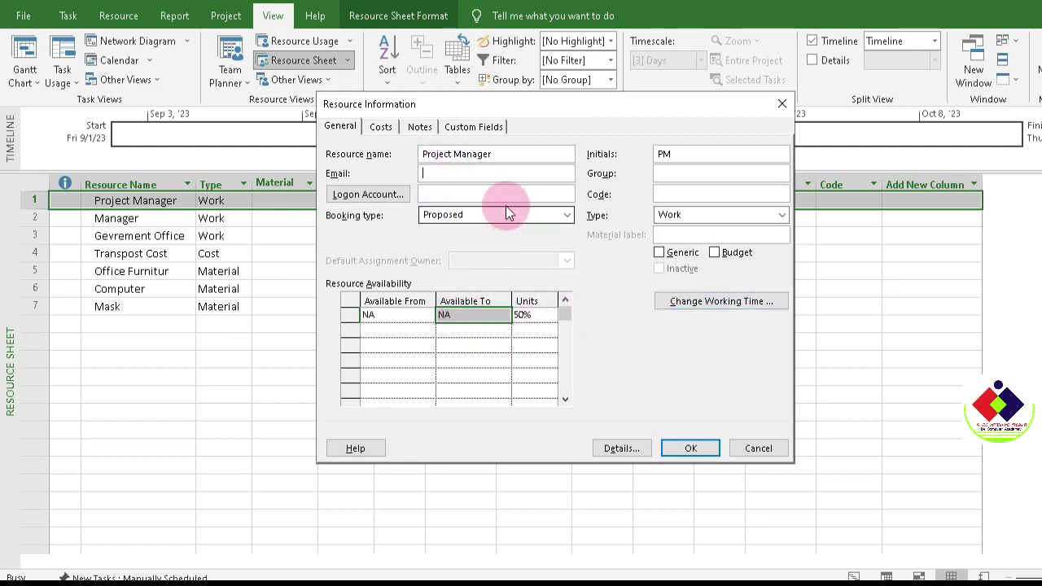
# Review the Project Manager's cost rates and notes, and return to the email field in the general information.
pyautogui.click(382, 126)
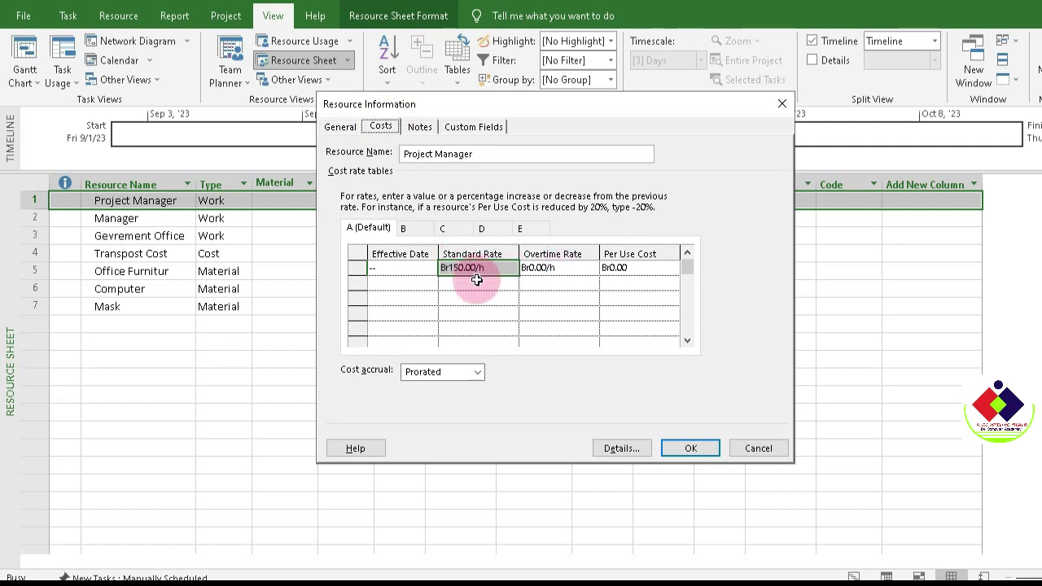
pyautogui.click(416, 127)
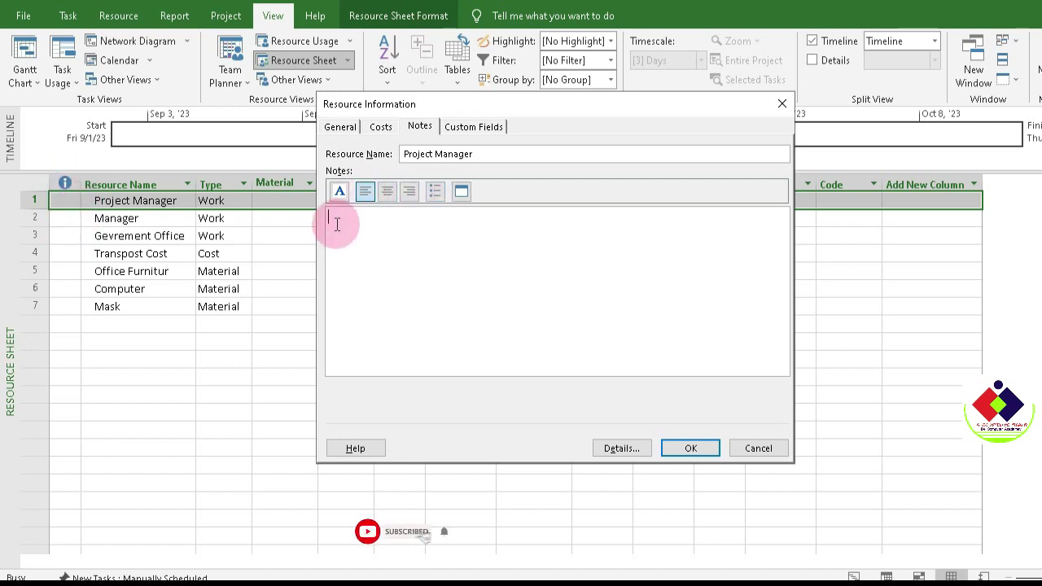
pyautogui.click(341, 128)
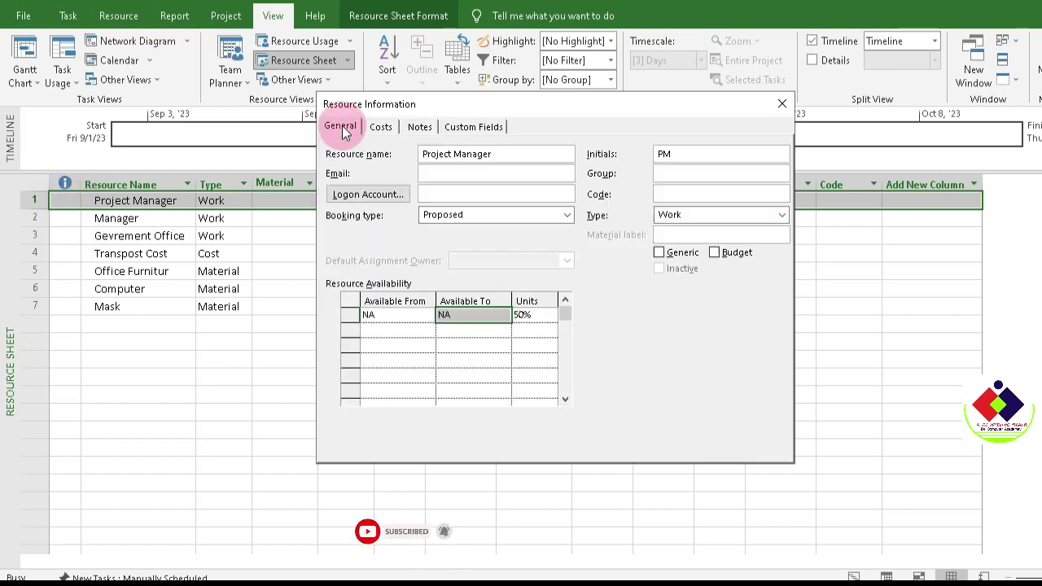
pyautogui.click(437, 174)
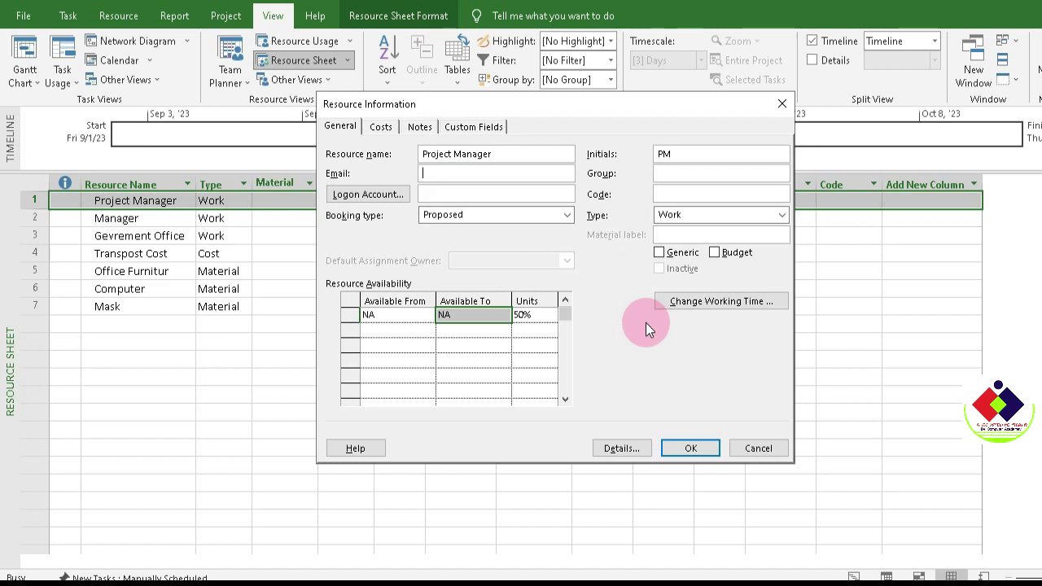
# Check the August 2023 working times in the Project Manager's resource calendar, and leave its resource information without saving.
pyautogui.click(740, 303)
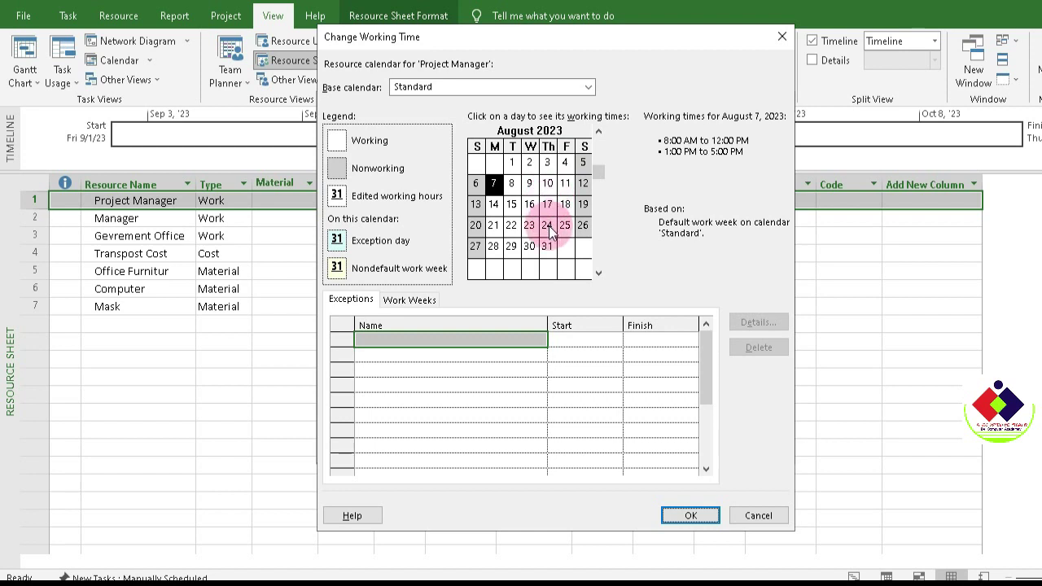
pyautogui.click(529, 184)
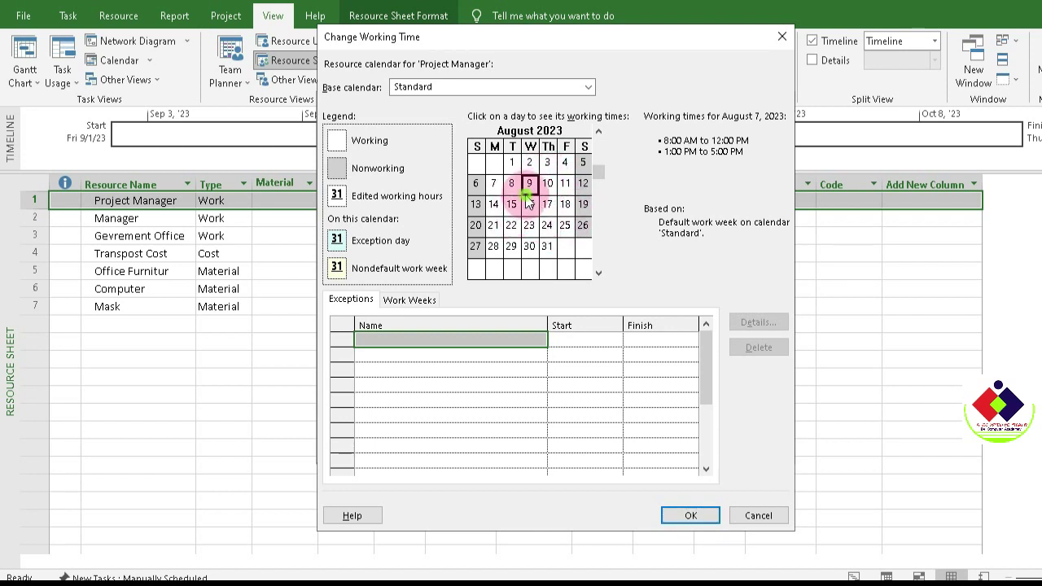
pyautogui.click(576, 342)
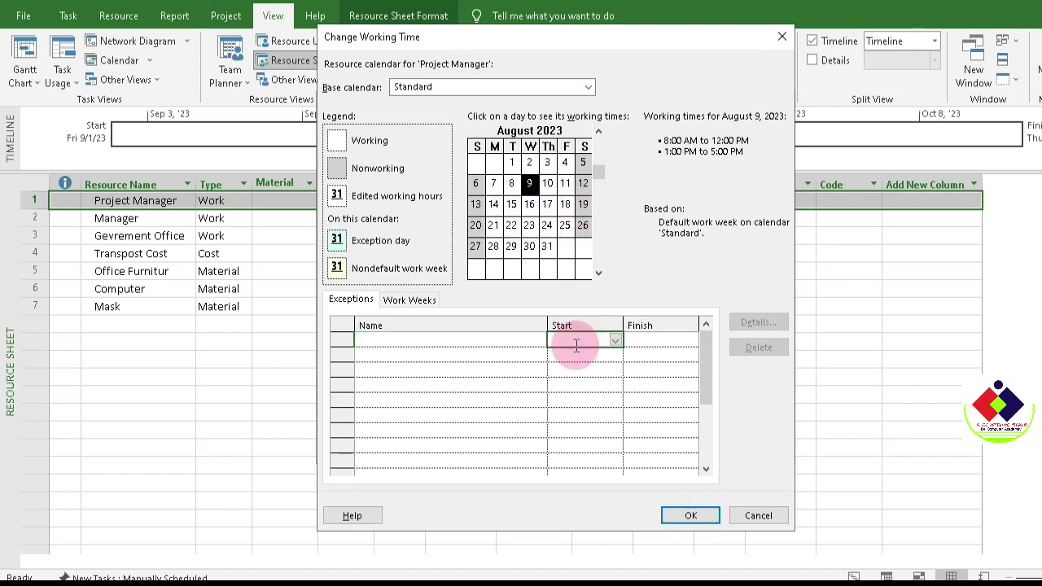
pyautogui.click(586, 88)
pyautogui.click(529, 162)
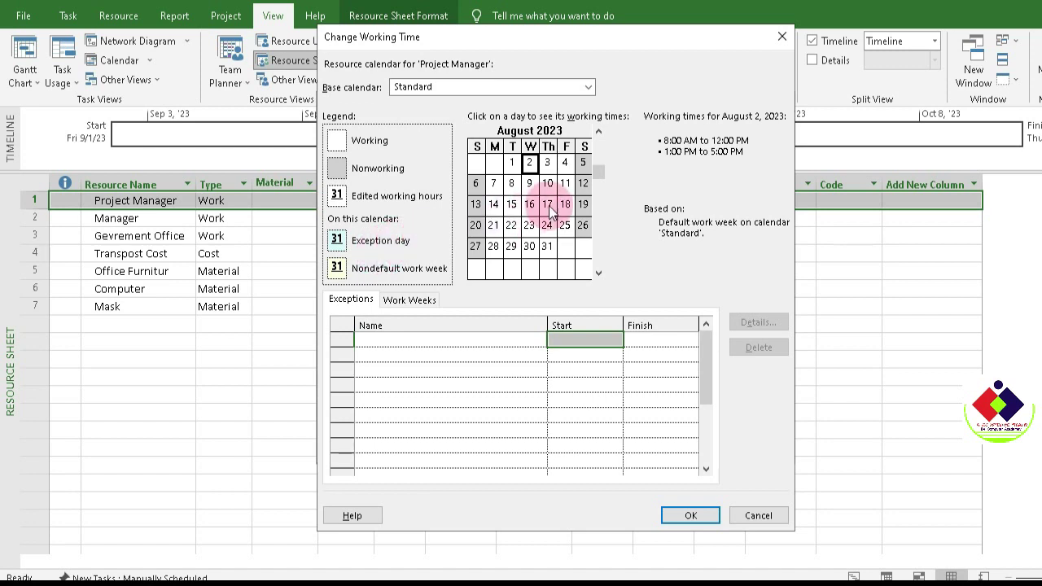
pyautogui.click(547, 163)
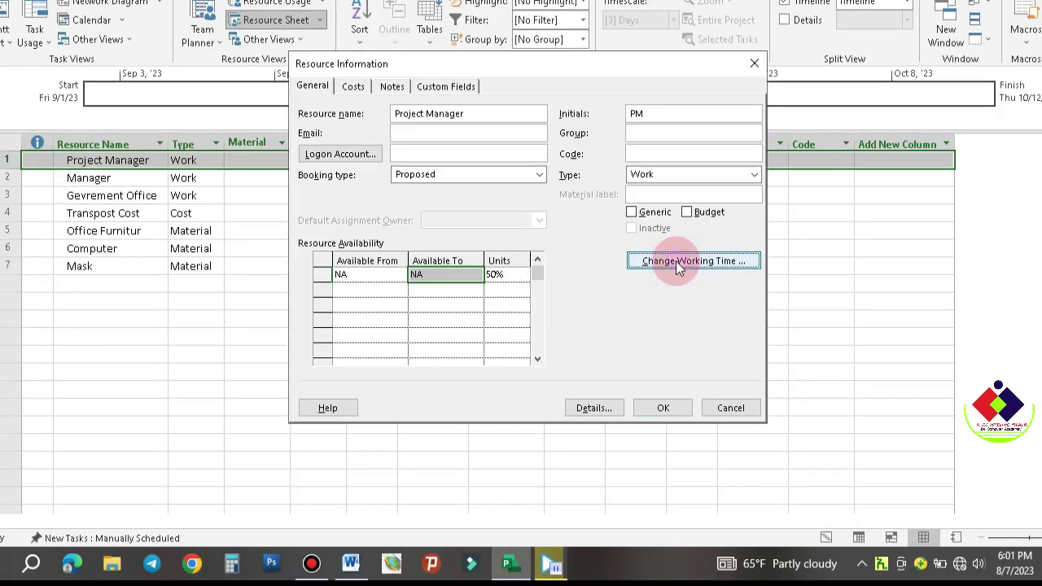
pyautogui.click(680, 262)
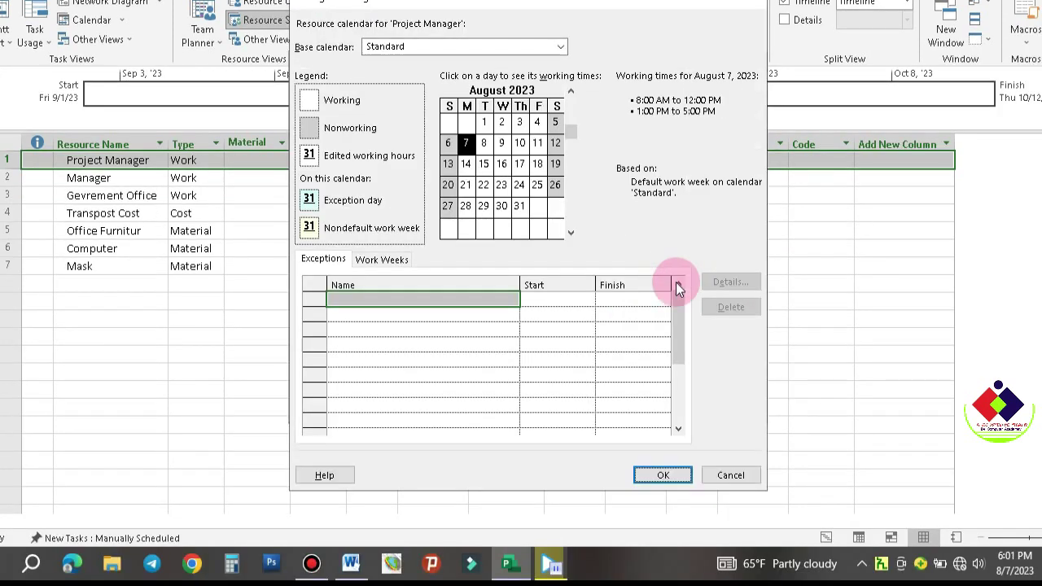
pyautogui.click(735, 479)
pyautogui.click(730, 408)
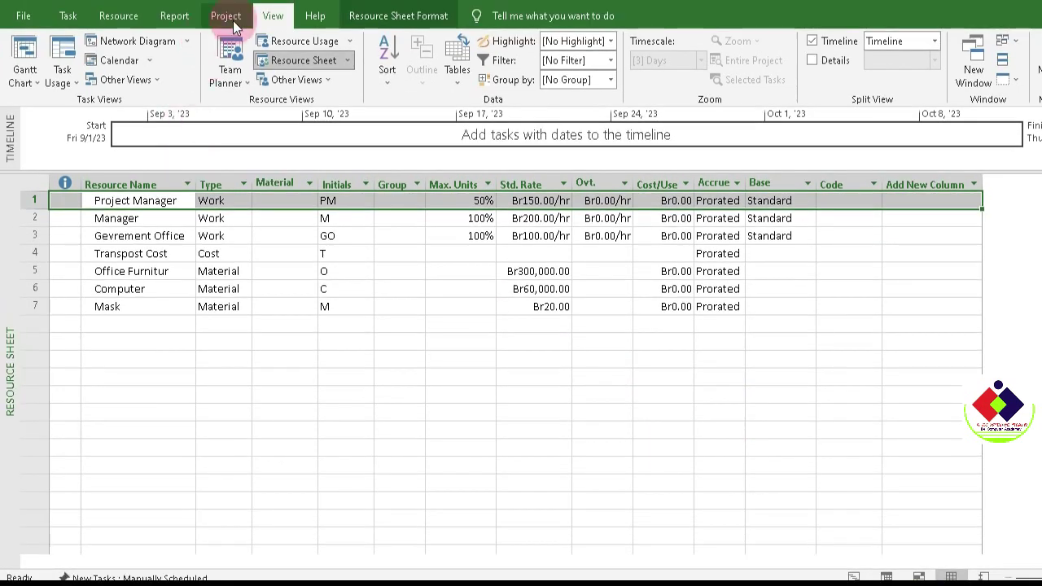
# Open the project's working time settings and choose the Project Manager calendar.
pyautogui.click(226, 16)
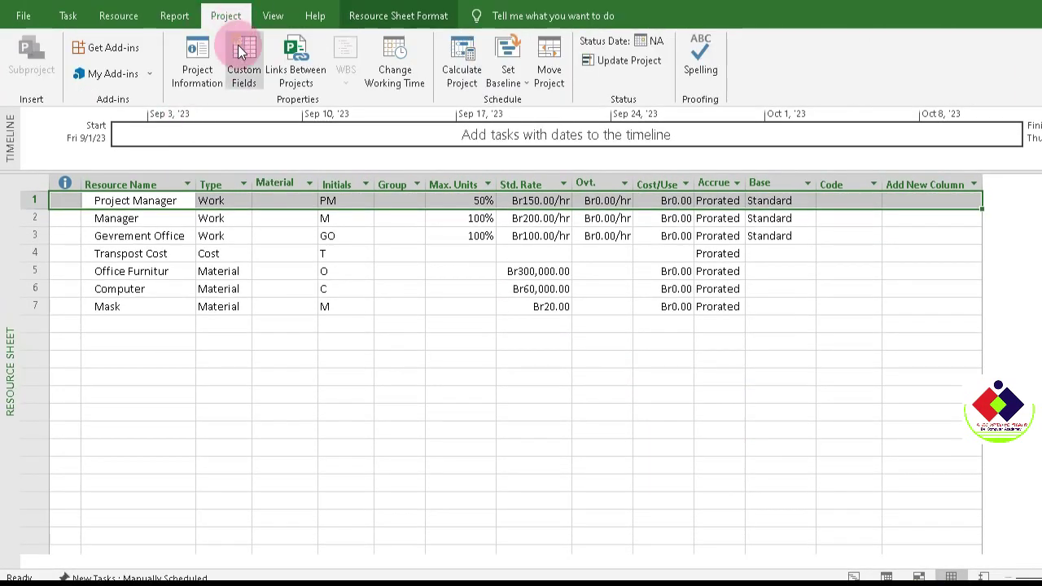
pyautogui.click(395, 57)
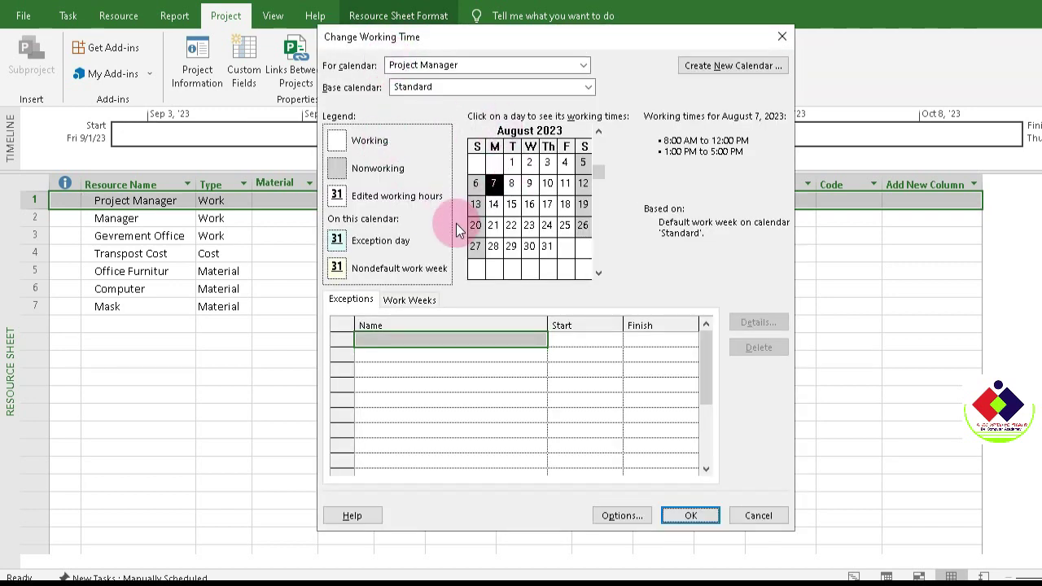
pyautogui.click(581, 66)
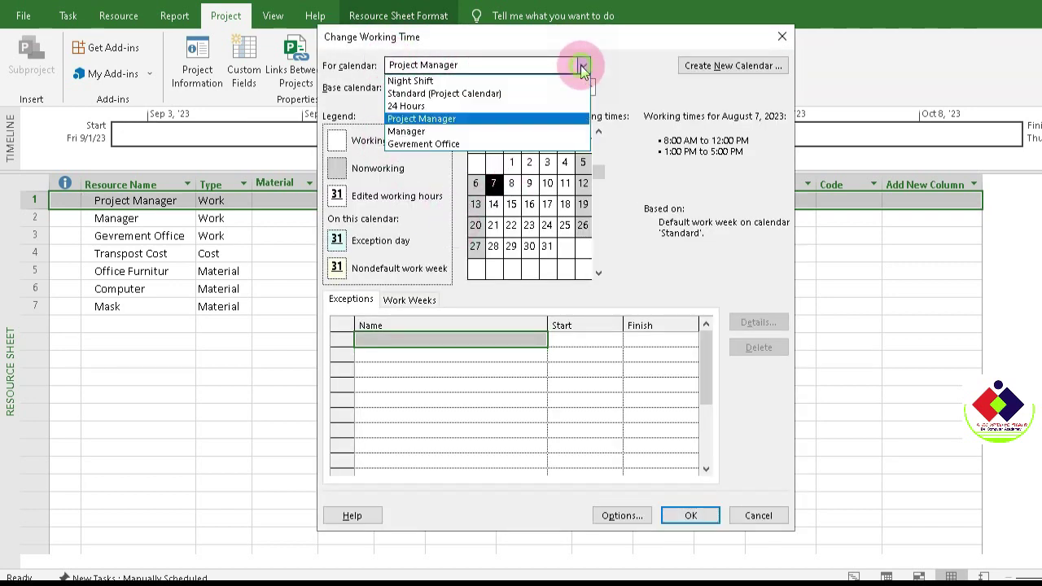
pyautogui.click(455, 120)
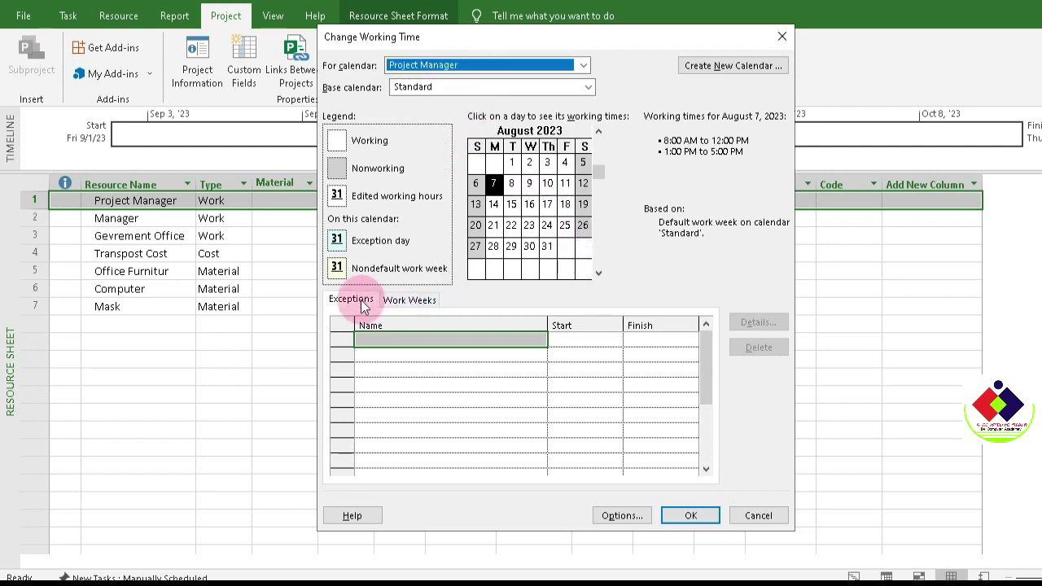
# Set Monday to Wednesday in the Project Manager calendar's default work week to specific times, 8:00 AM–12:00 PM and 1:00 PM–5:00 PM.
pyautogui.click(415, 300)
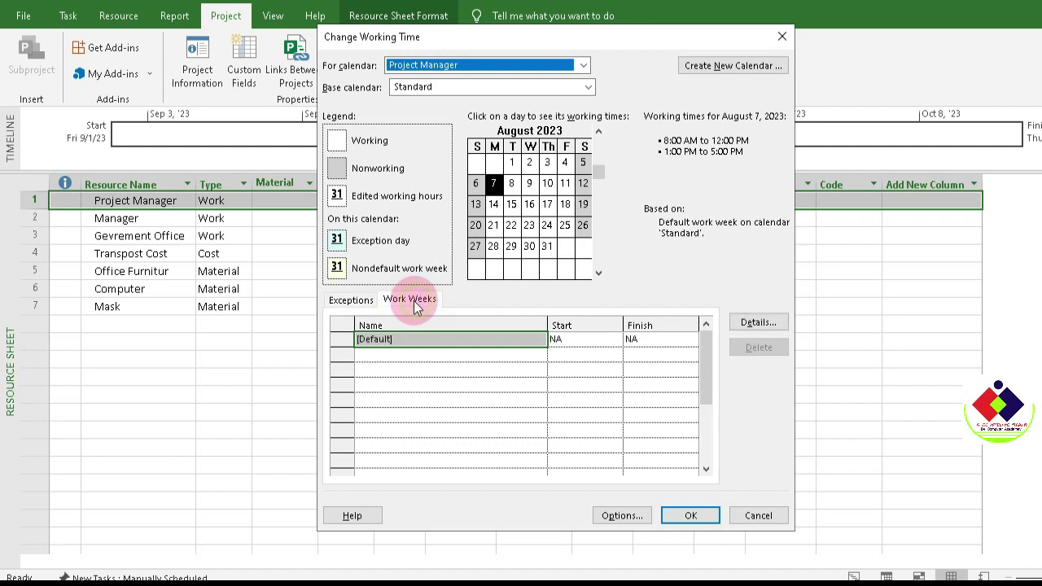
pyautogui.click(756, 323)
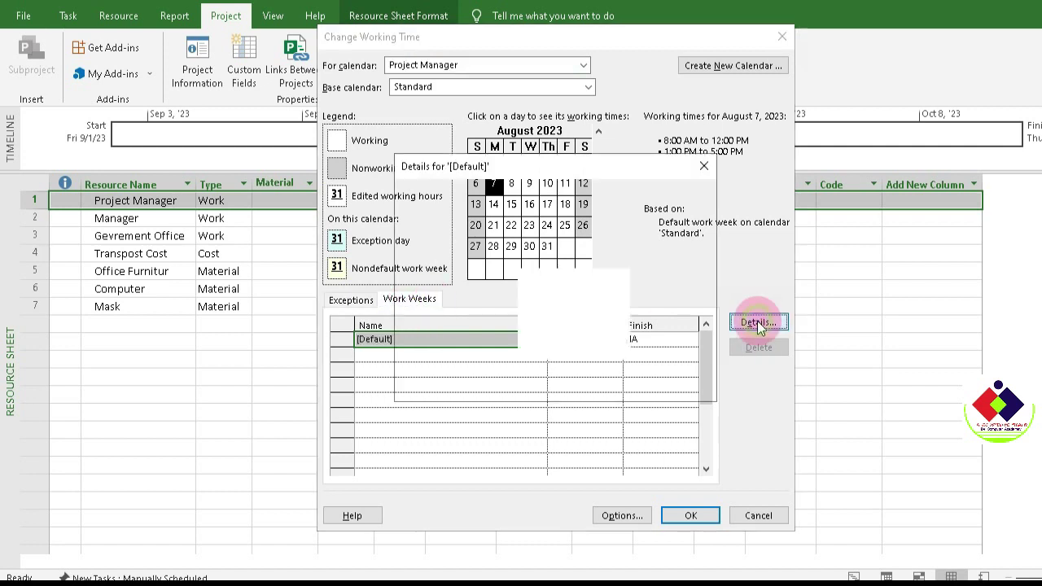
pyautogui.click(466, 240)
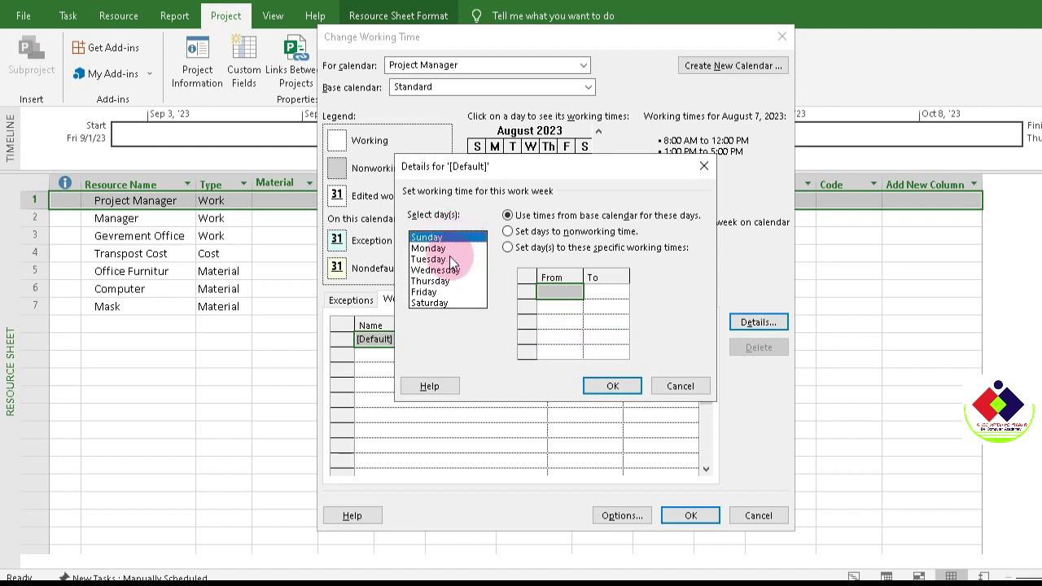
pyautogui.click(518, 216)
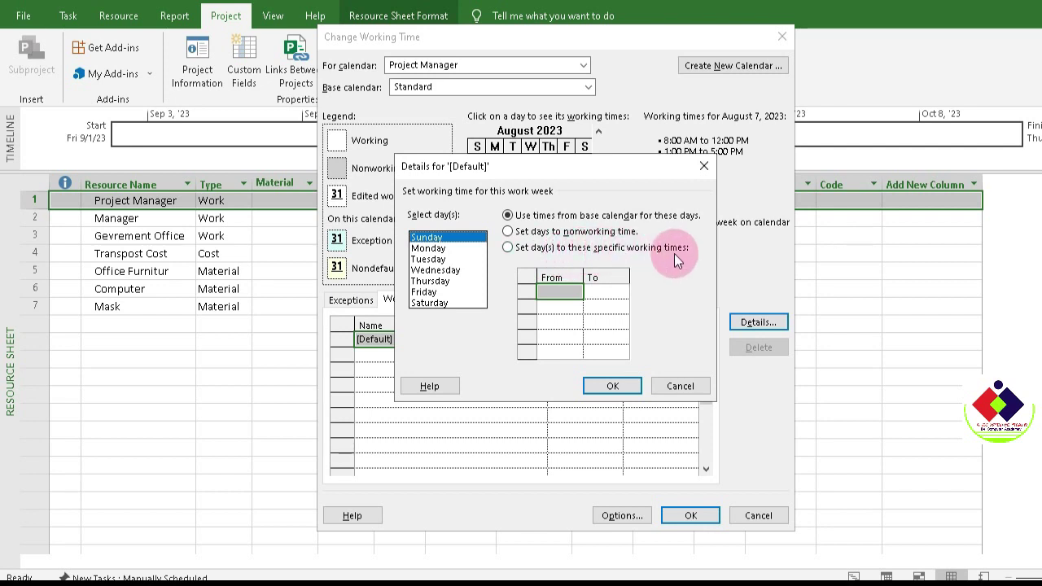
pyautogui.click(431, 249)
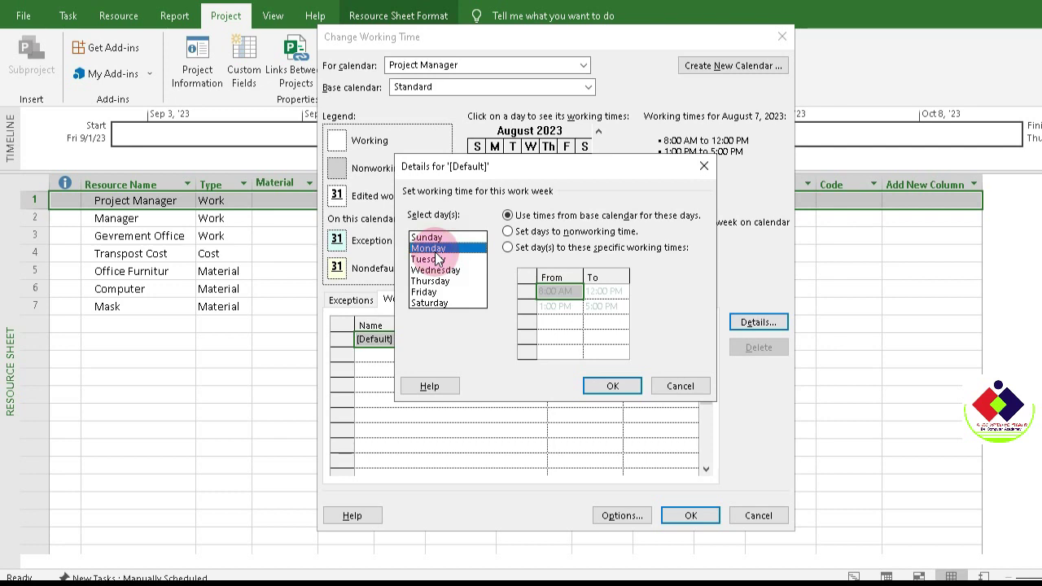
pyautogui.moveTo(436, 253); pyautogui.dragTo(440, 274)
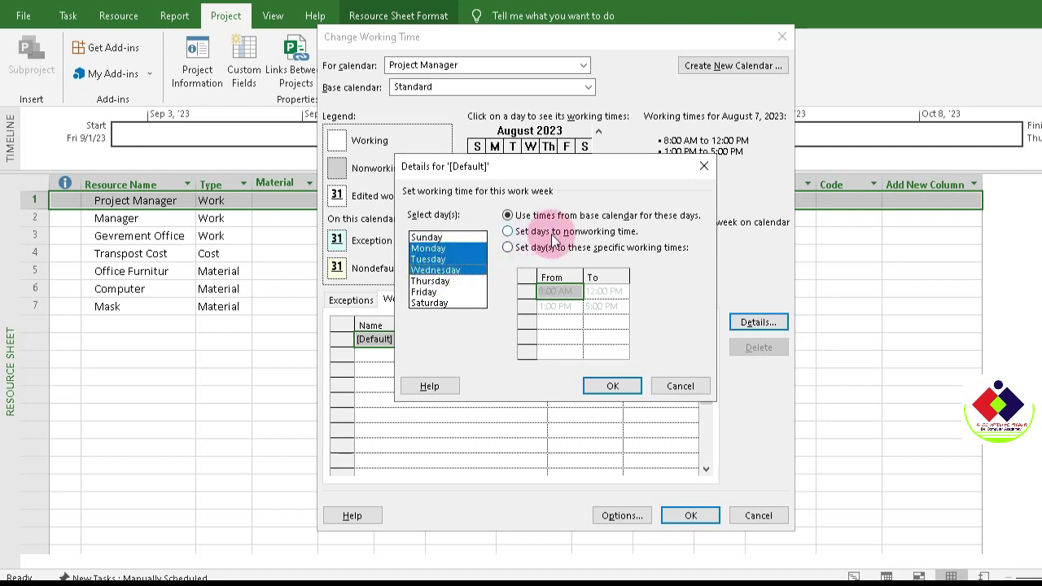
pyautogui.click(510, 249)
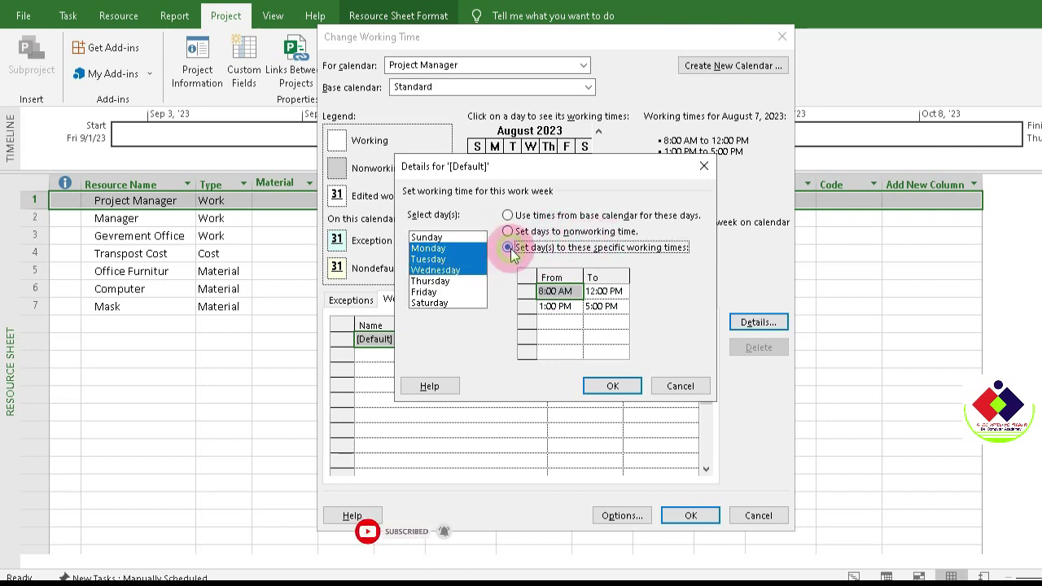
pyautogui.click(611, 385)
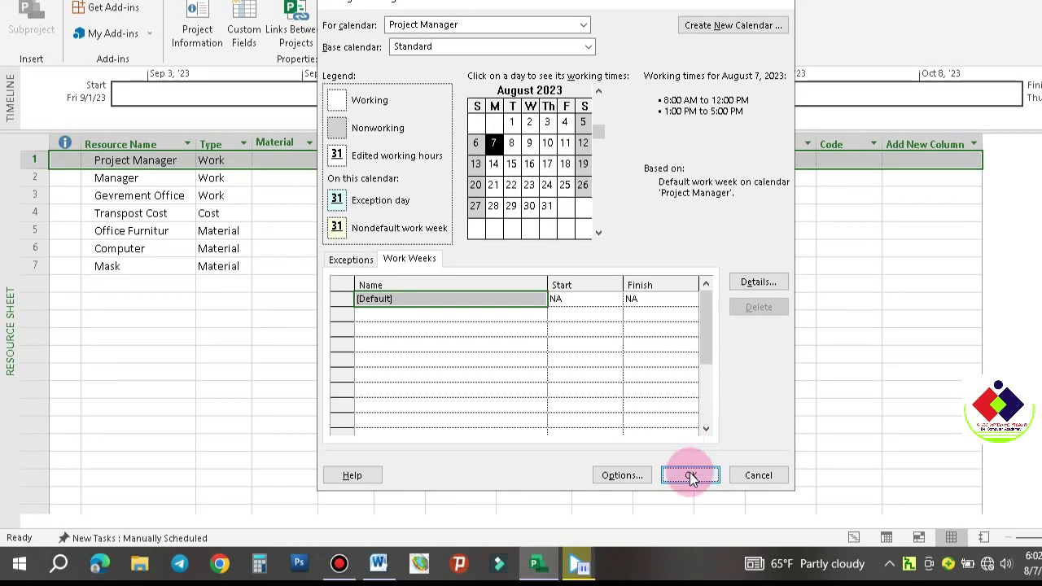
pyautogui.click(690, 476)
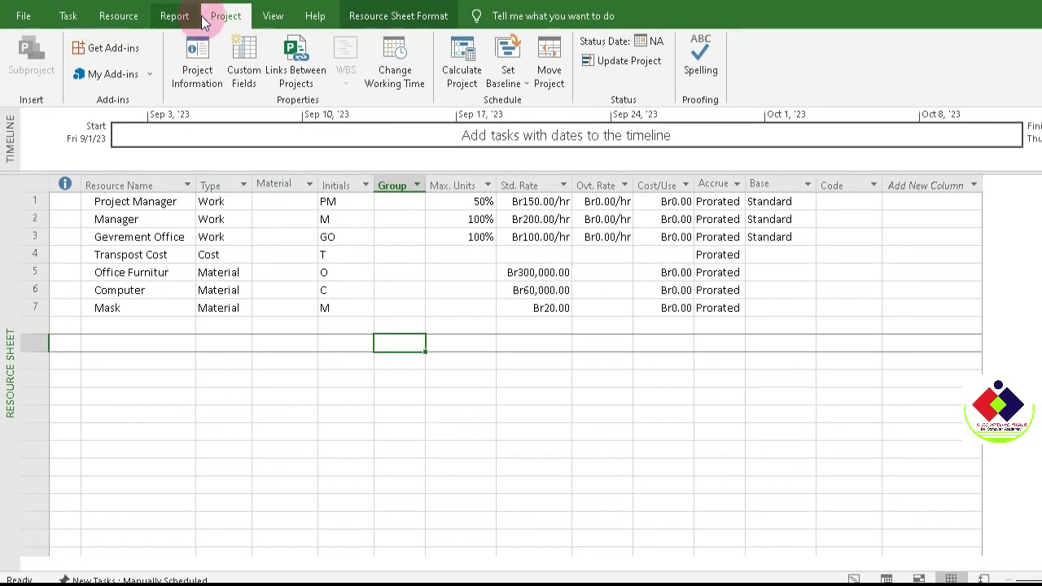
pyautogui.click(394, 73)
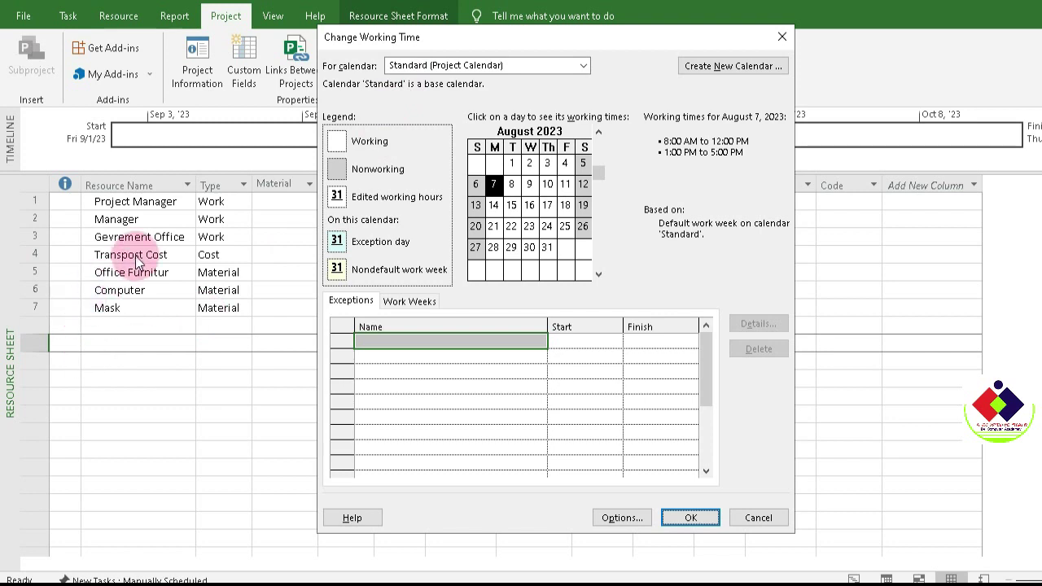
pyautogui.click(163, 205)
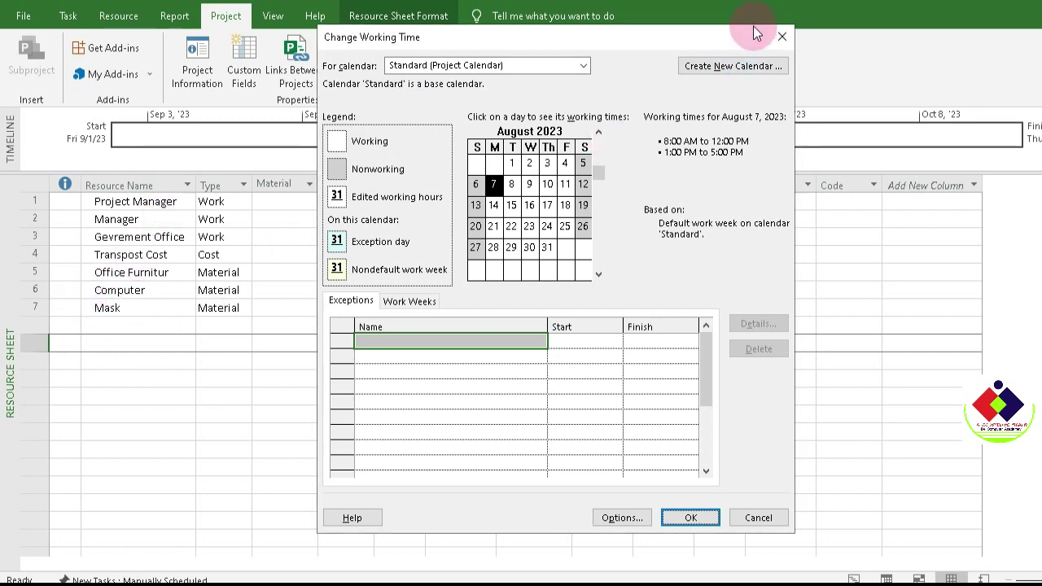
pyautogui.click(779, 36)
# Reopen the working time settings with the Project Manager resource selected, and switch to the Standard (Project Calendar) calendar.
pyautogui.click(173, 205)
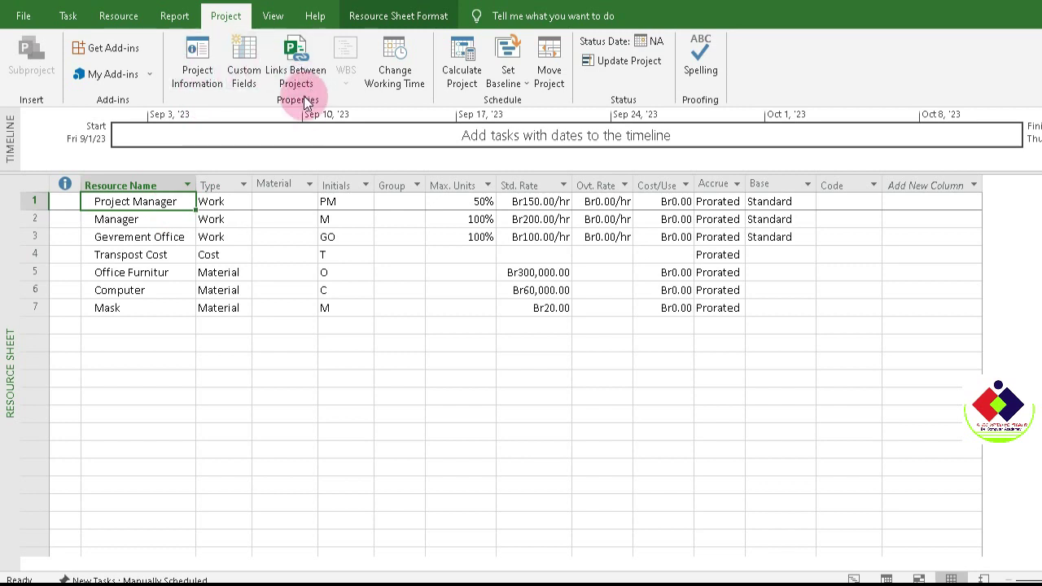
pyautogui.click(401, 83)
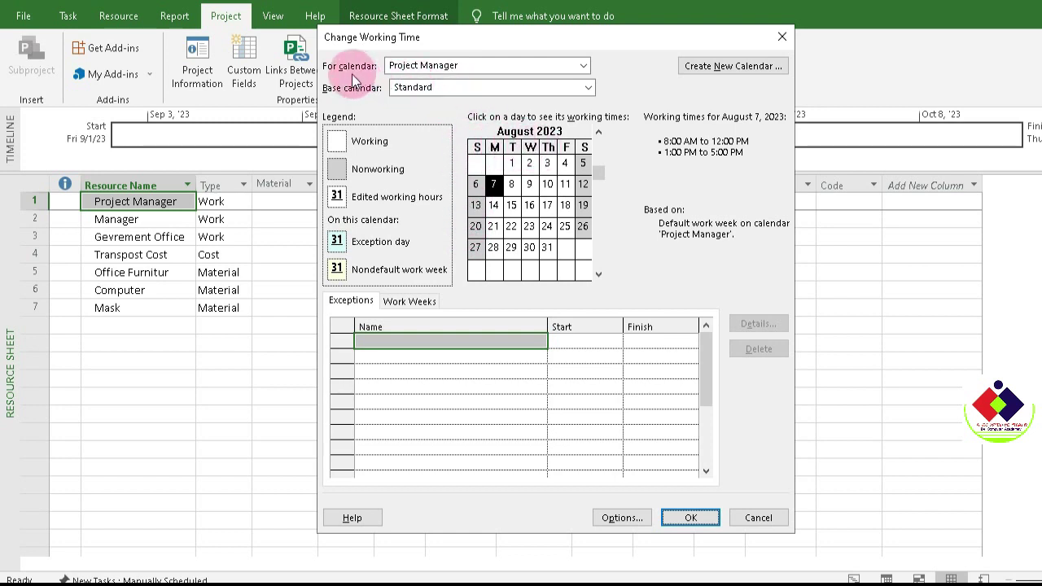
pyautogui.click(582, 66)
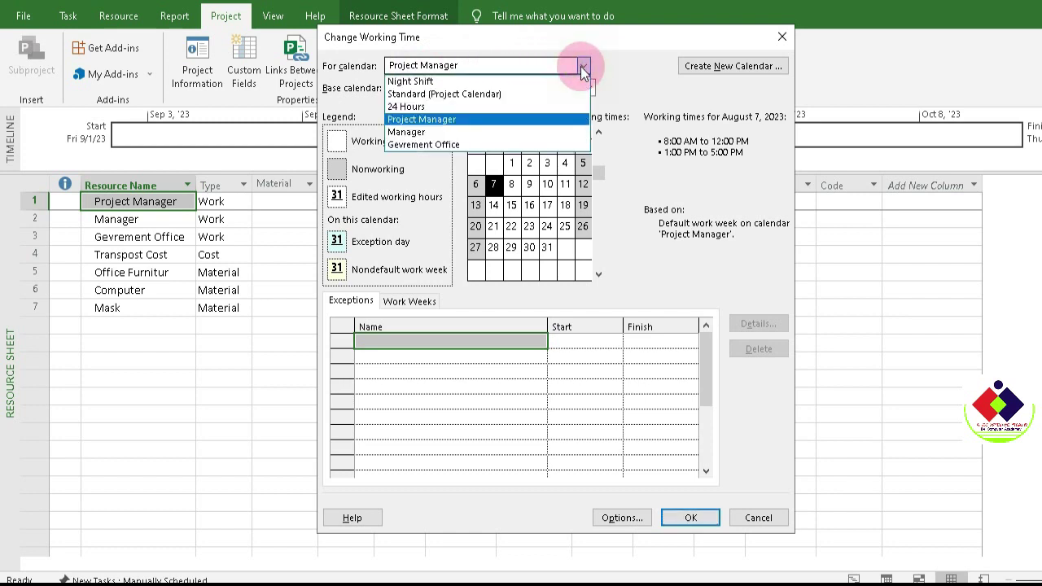
pyautogui.click(488, 94)
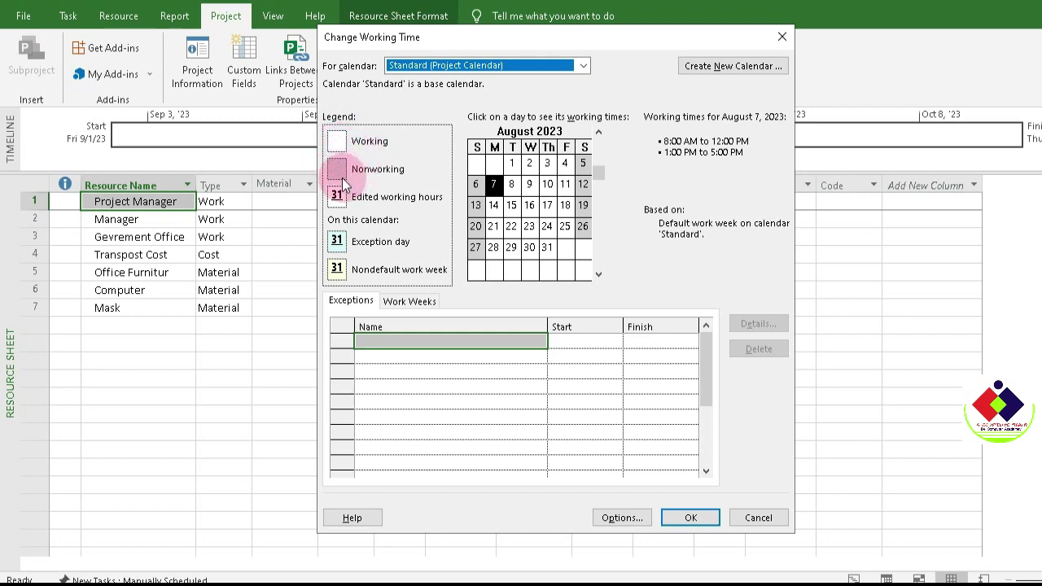
# Examine the working and nonworking days of August 2023 in the Standard project calendar.
pyautogui.click(511, 164)
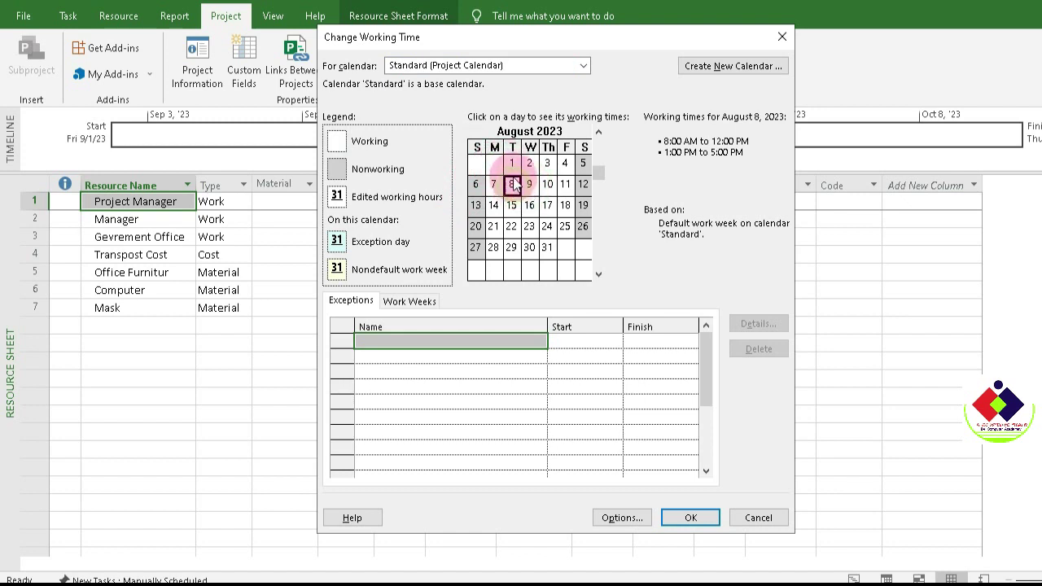
pyautogui.click(527, 185)
pyautogui.click(511, 184)
pyautogui.click(493, 185)
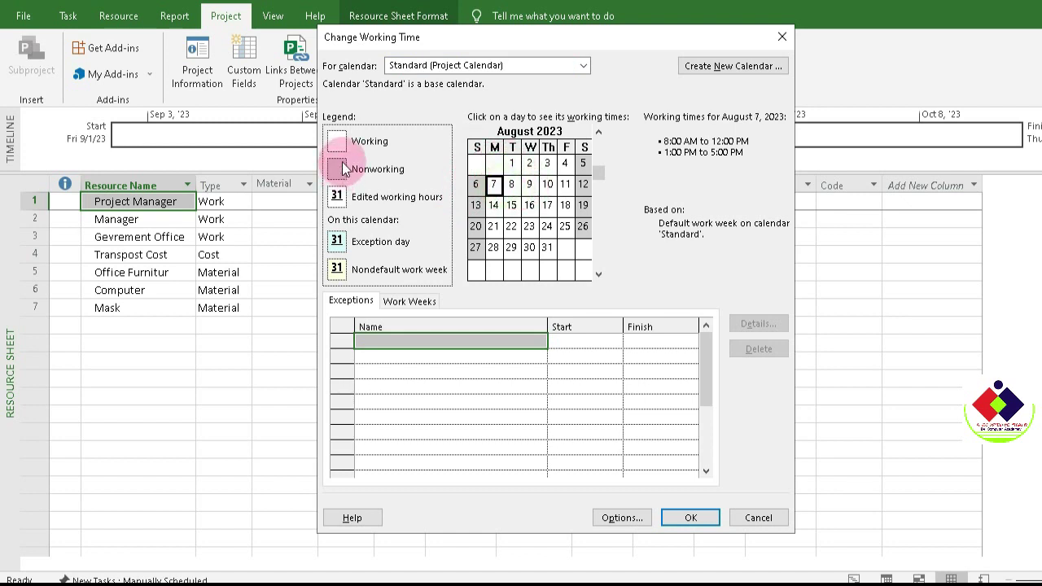
pyautogui.click(511, 184)
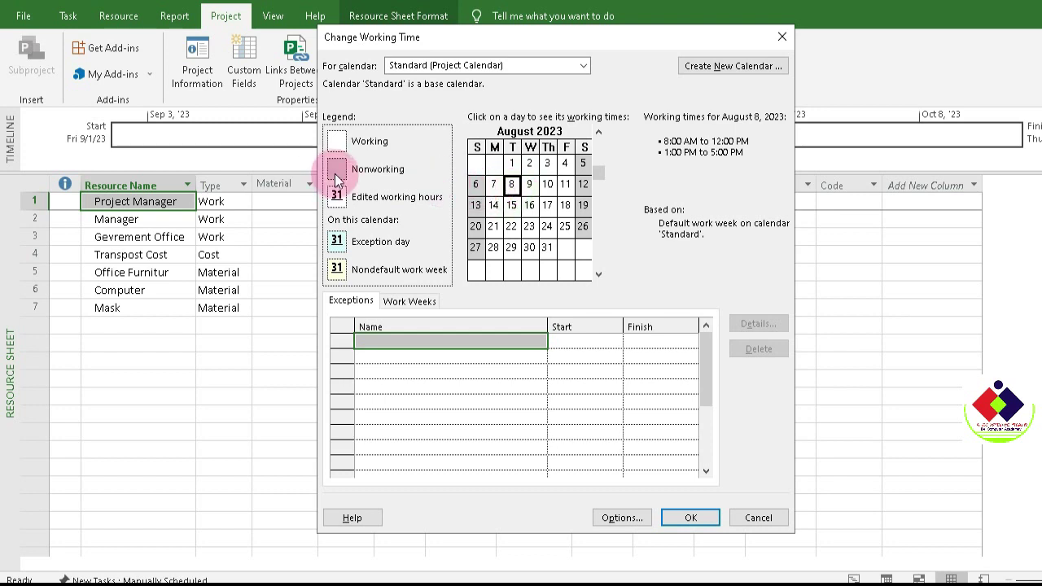
pyautogui.click(475, 184)
pyautogui.click(475, 205)
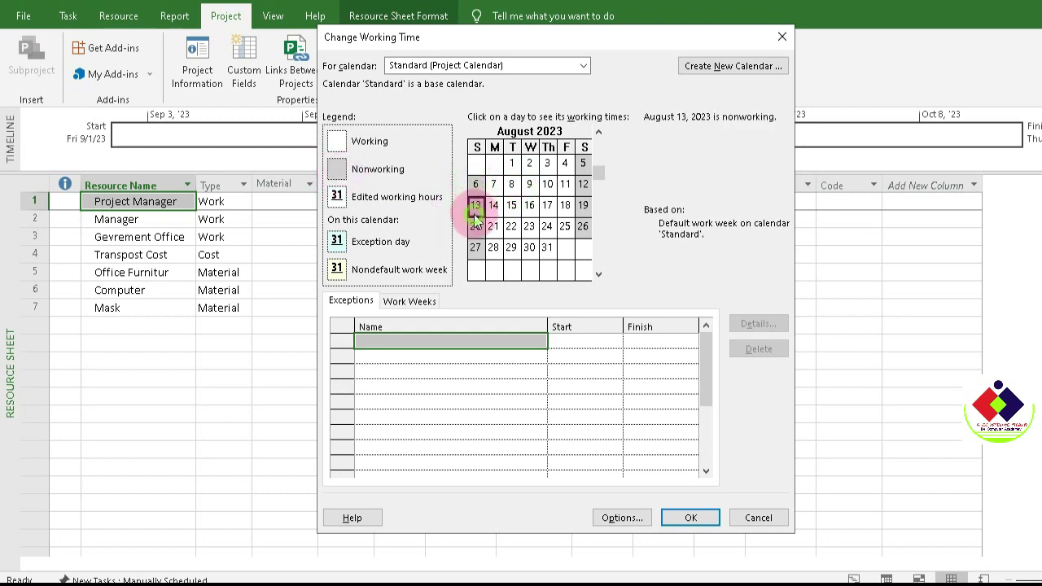
pyautogui.click(475, 226)
pyautogui.click(475, 247)
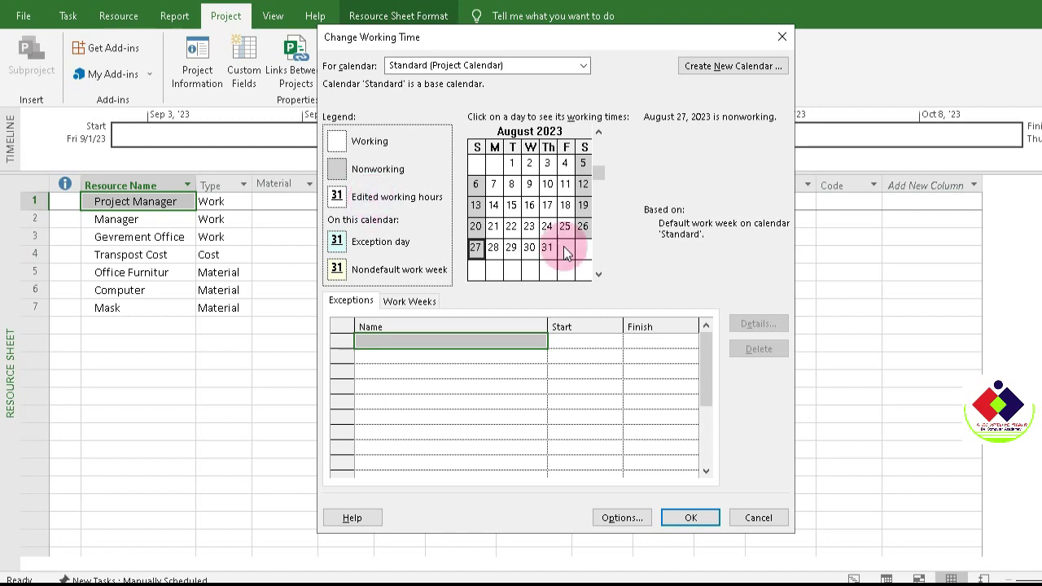
pyautogui.click(530, 248)
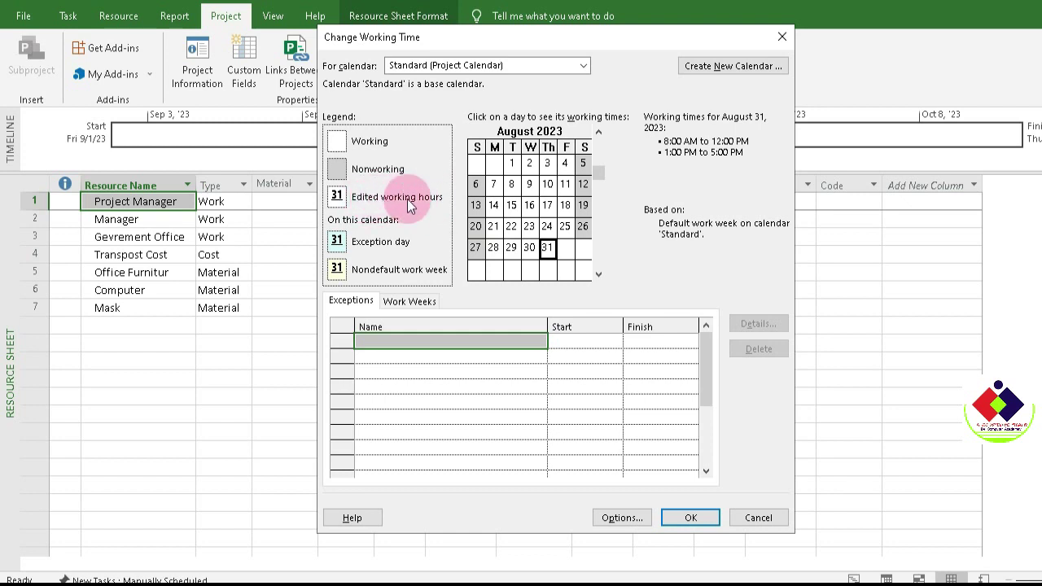
pyautogui.click(475, 249)
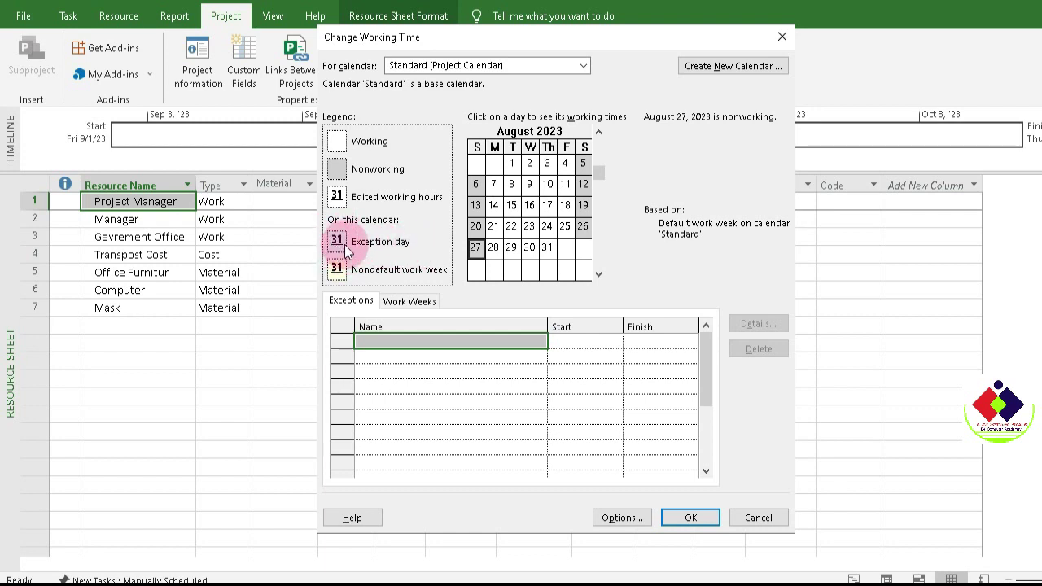
# Add an exception named "Ethio New years" on August 28, 2023 to the Standard project calendar.
pyautogui.click(492, 248)
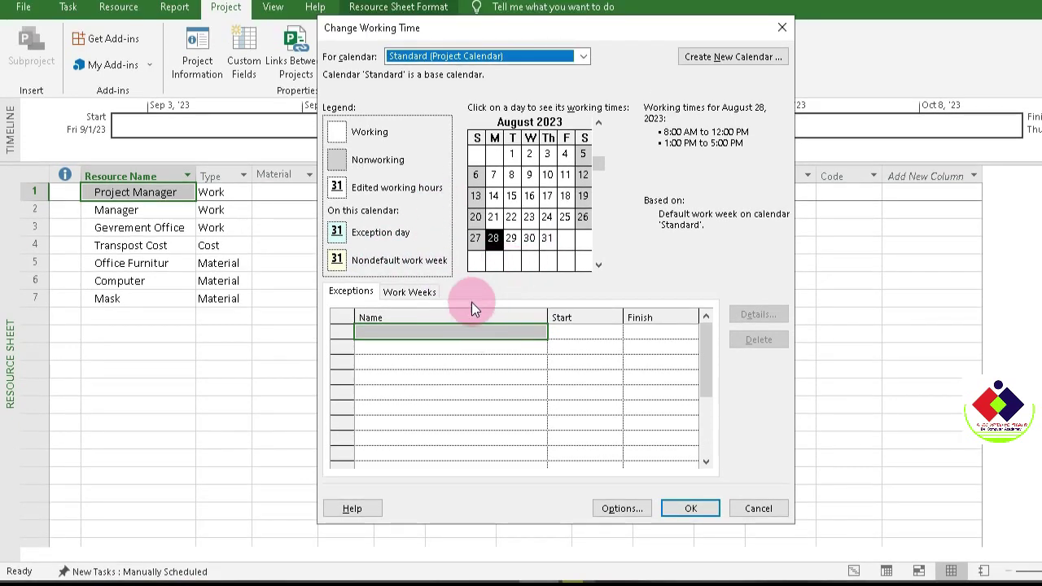
pyautogui.click(427, 332)
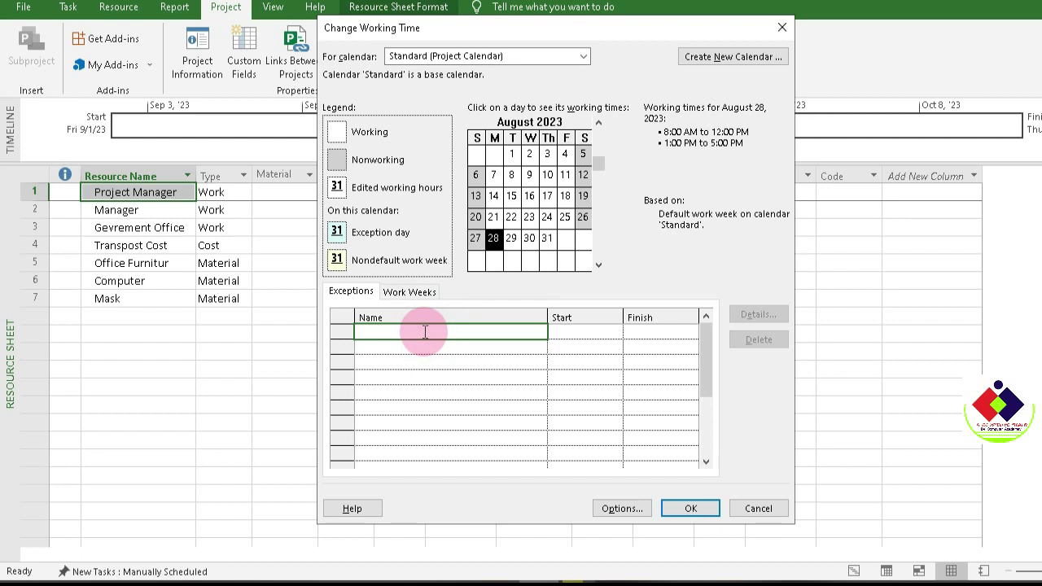
pyautogui.write('Ethio New year')
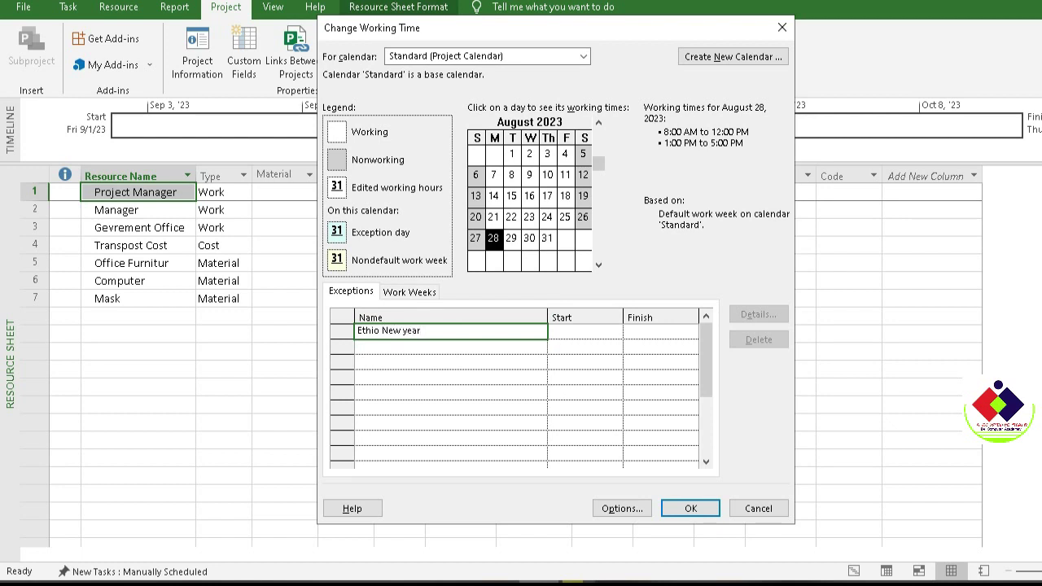
pyautogui.write('s')
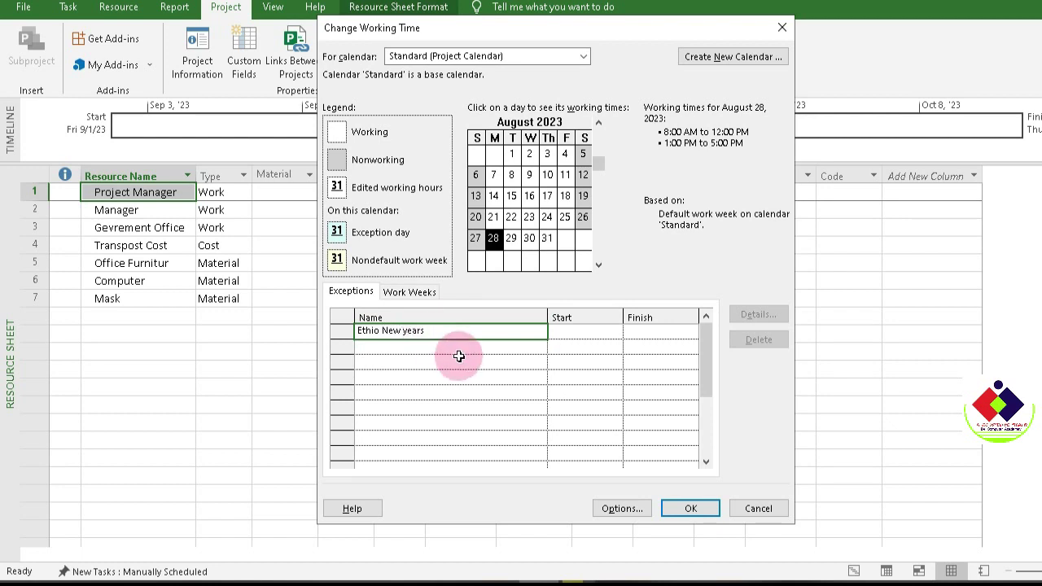
pyautogui.click(464, 348)
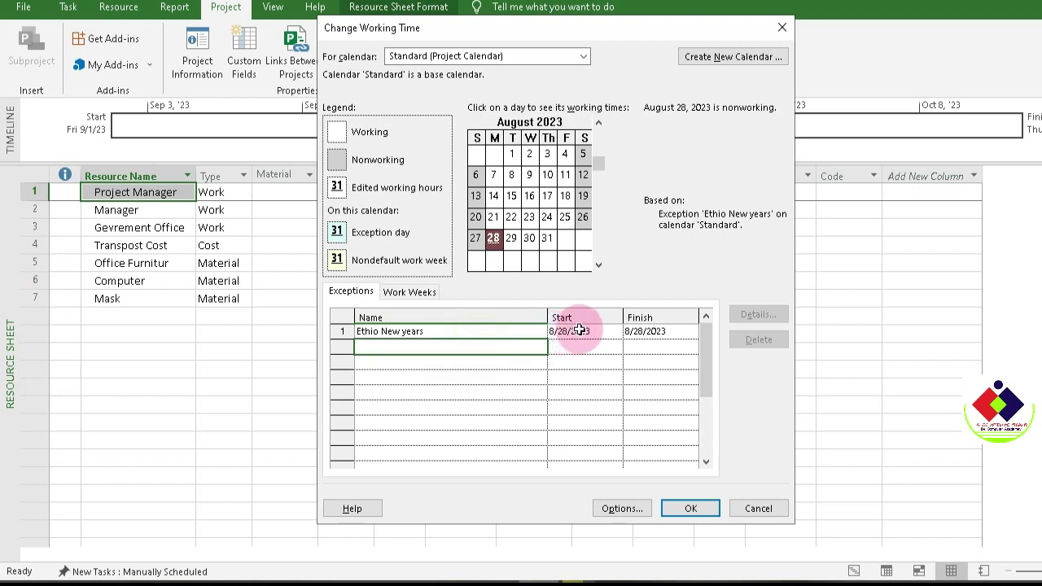
# Set the start date of the Ethio New years exception to September 12, 2023, and select that exception.
pyautogui.click(495, 333)
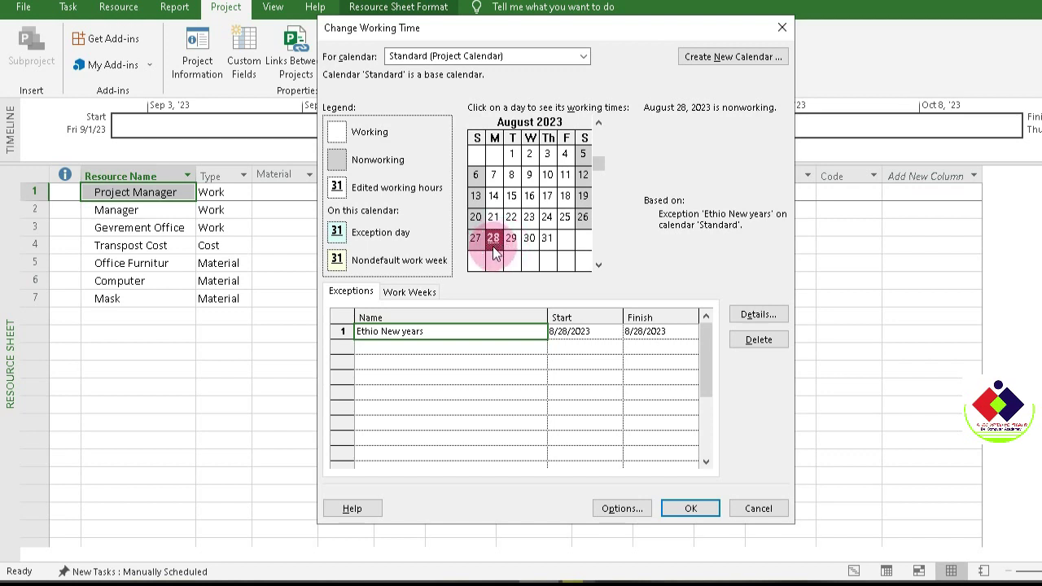
pyautogui.click(600, 331)
pyautogui.click(615, 332)
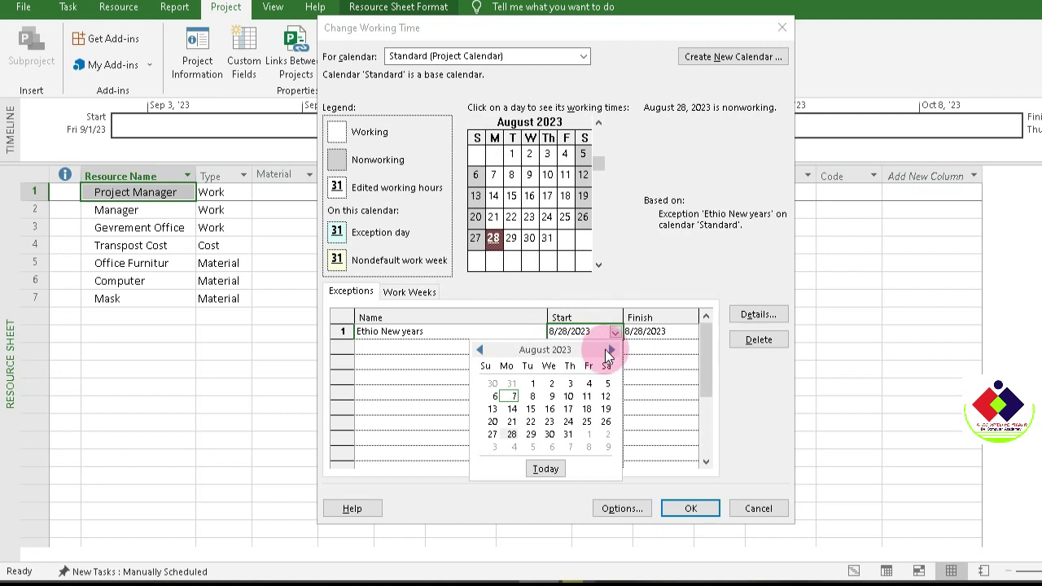
pyautogui.click(611, 349)
pyautogui.click(612, 349)
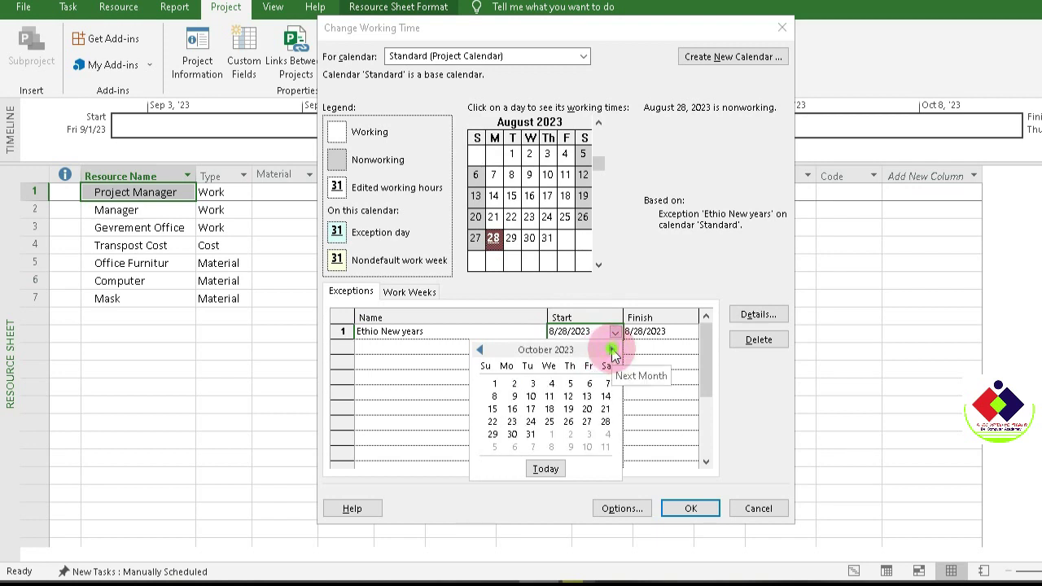
pyautogui.click(611, 349)
pyautogui.click(611, 349)
pyautogui.click(612, 350)
pyautogui.click(611, 349)
pyautogui.click(611, 349)
pyautogui.click(611, 350)
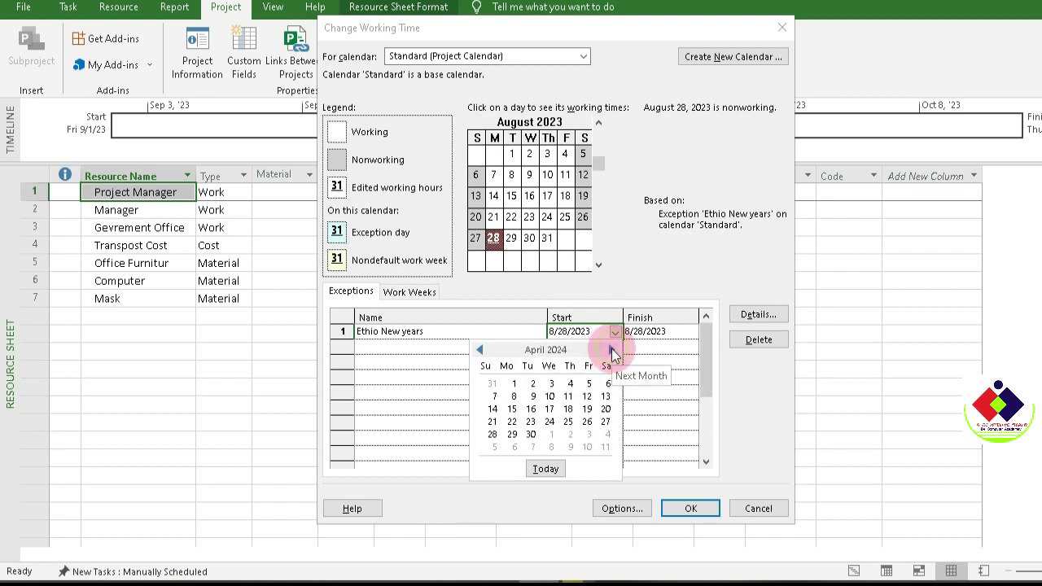
pyautogui.click(611, 349)
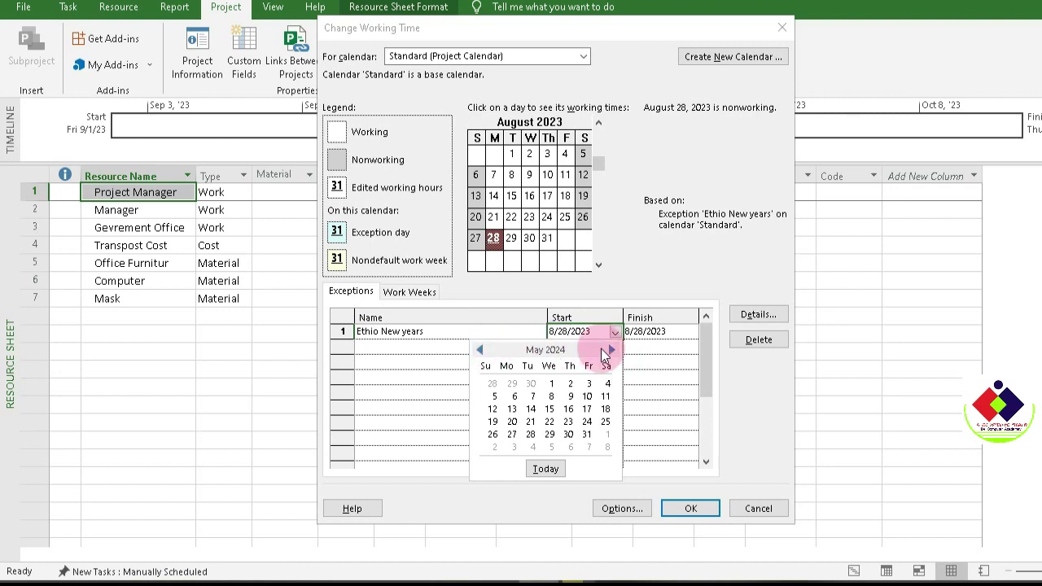
pyautogui.click(612, 350)
pyautogui.click(612, 350)
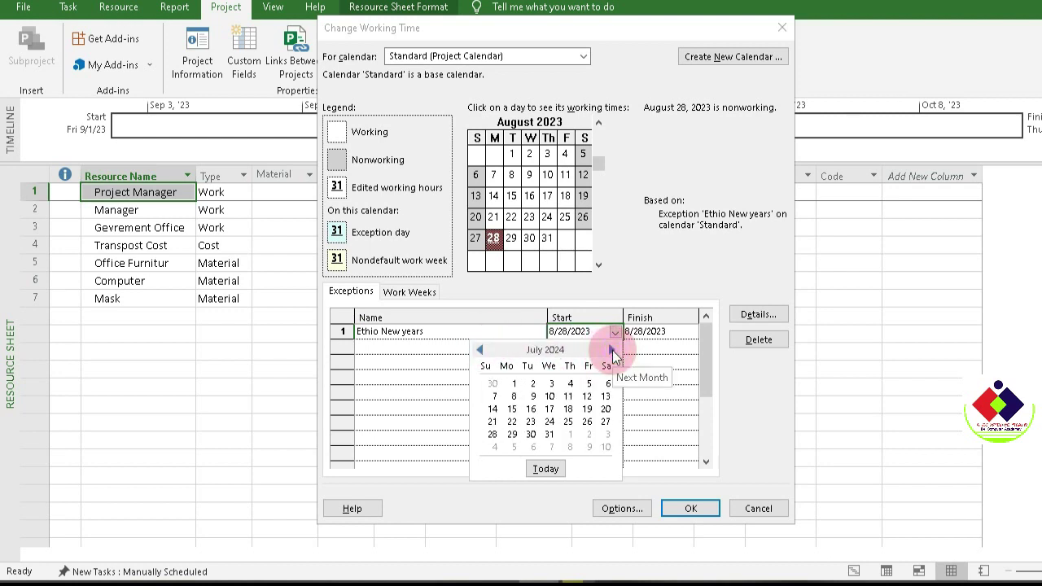
pyautogui.click(481, 350)
pyautogui.click(482, 350)
pyautogui.click(482, 350)
pyautogui.click(482, 350)
pyautogui.click(482, 350)
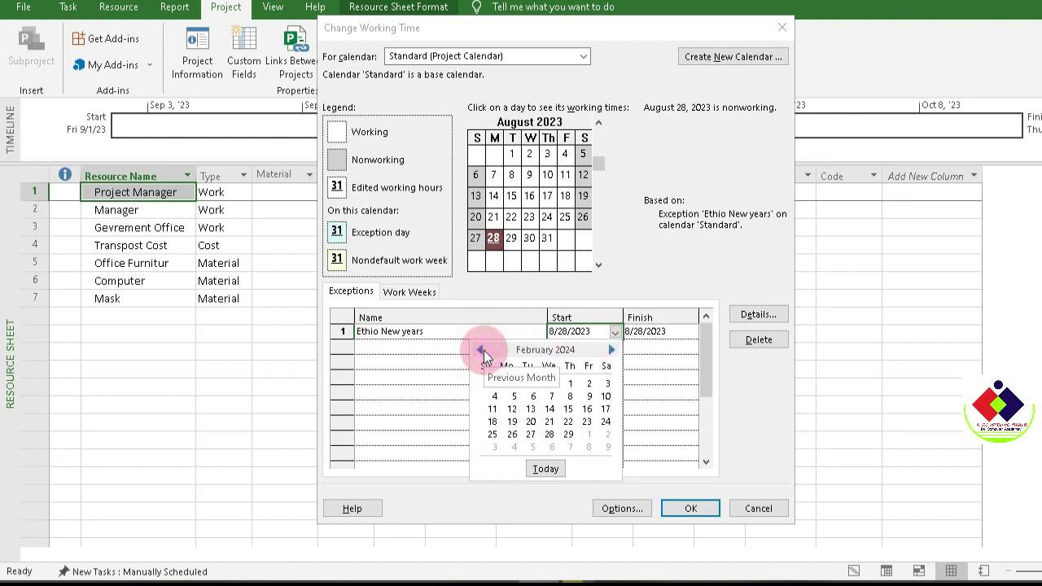
pyautogui.click(482, 350)
pyautogui.click(481, 350)
pyautogui.click(483, 350)
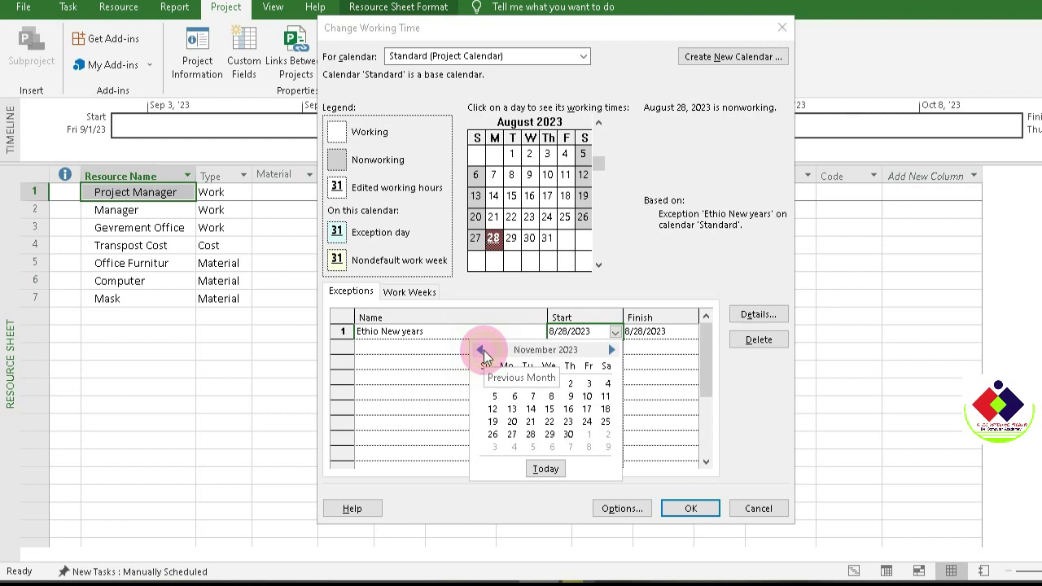
pyautogui.click(484, 350)
pyautogui.click(484, 350)
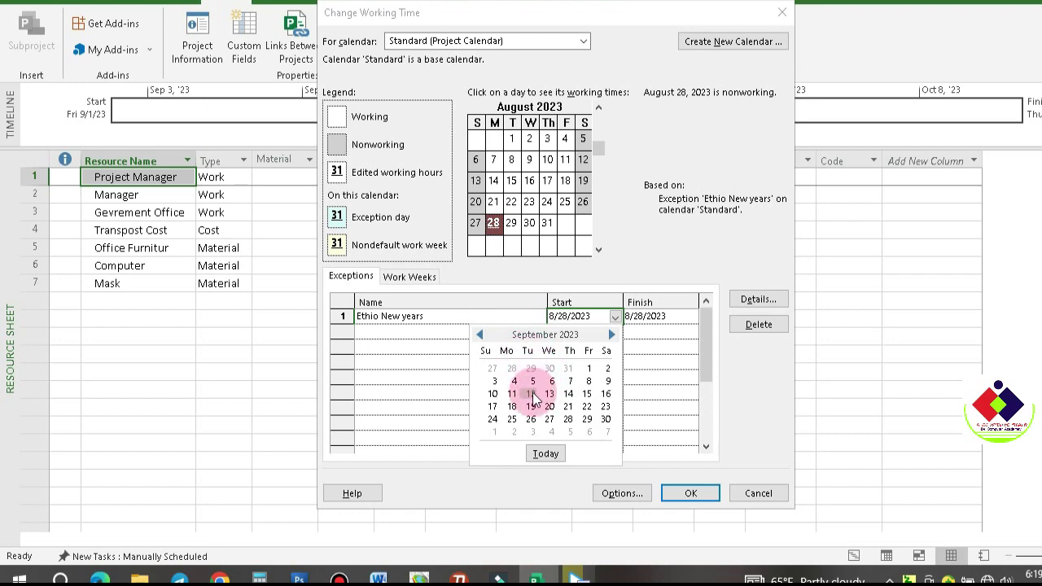
pyautogui.click(531, 394)
pyautogui.click(582, 331)
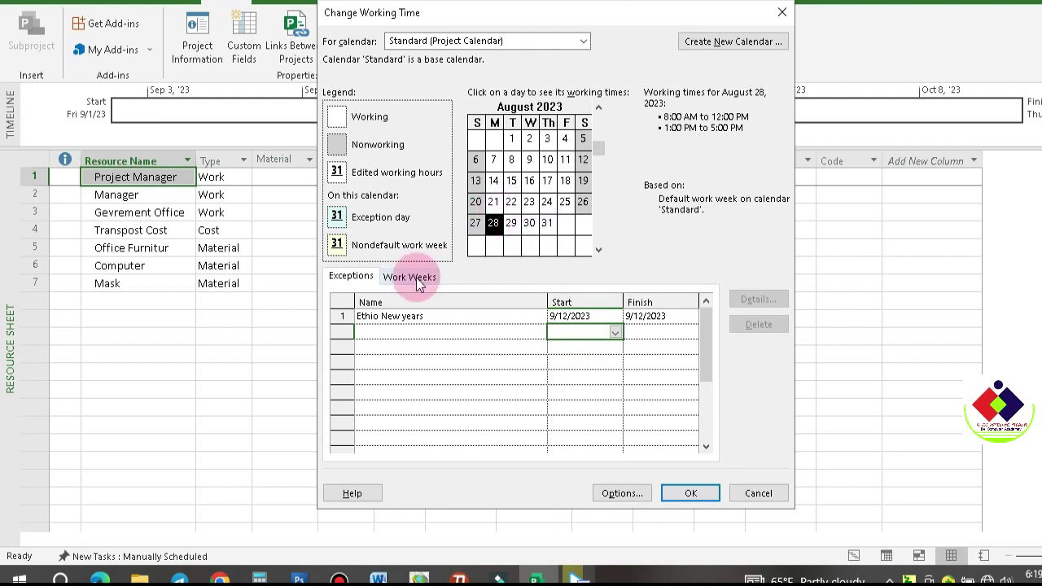
pyautogui.click(434, 317)
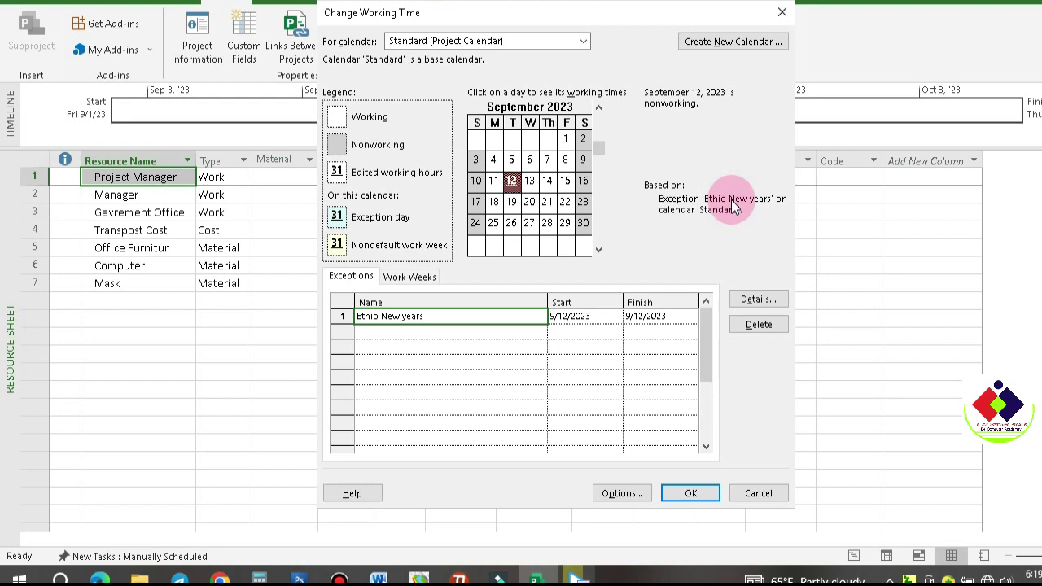
# Open the Ethio New years exception's details and examine the daily, weekly and monthly recurrence options, trying a weekly recurrence on Monday.
pyautogui.doubleClick(511, 183)
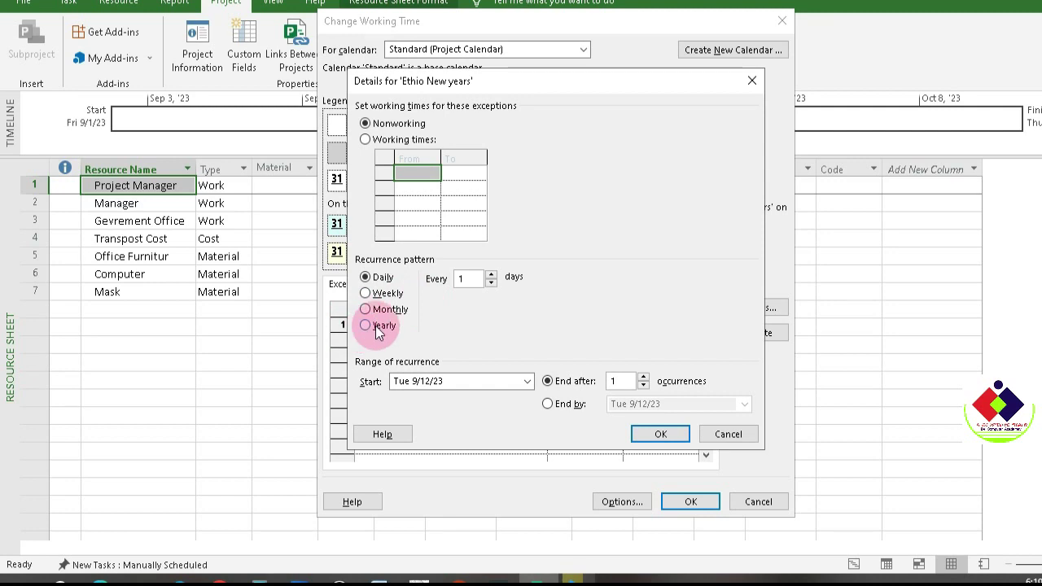
pyautogui.click(368, 293)
pyautogui.click(371, 311)
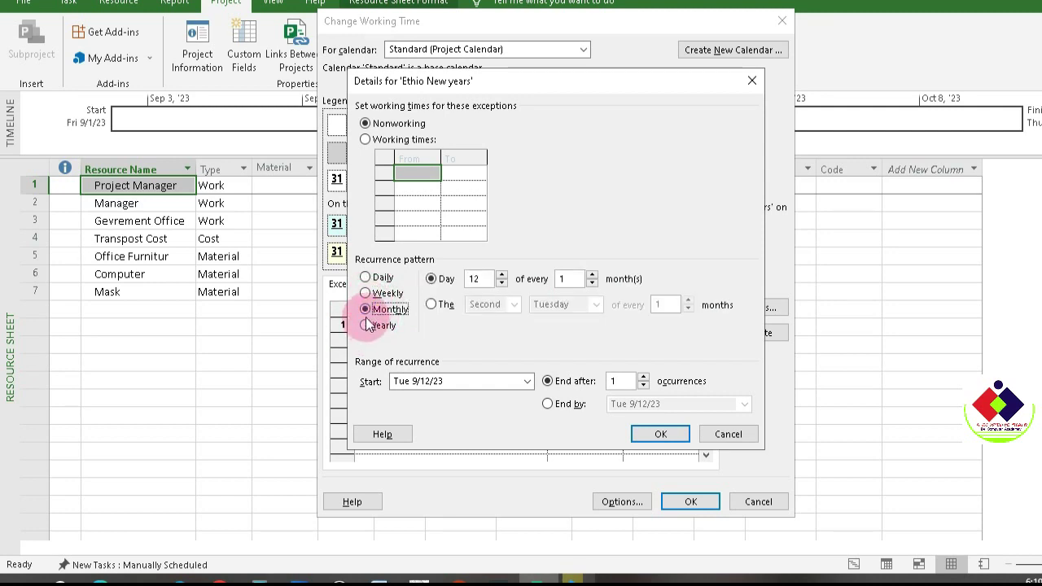
pyautogui.click(373, 293)
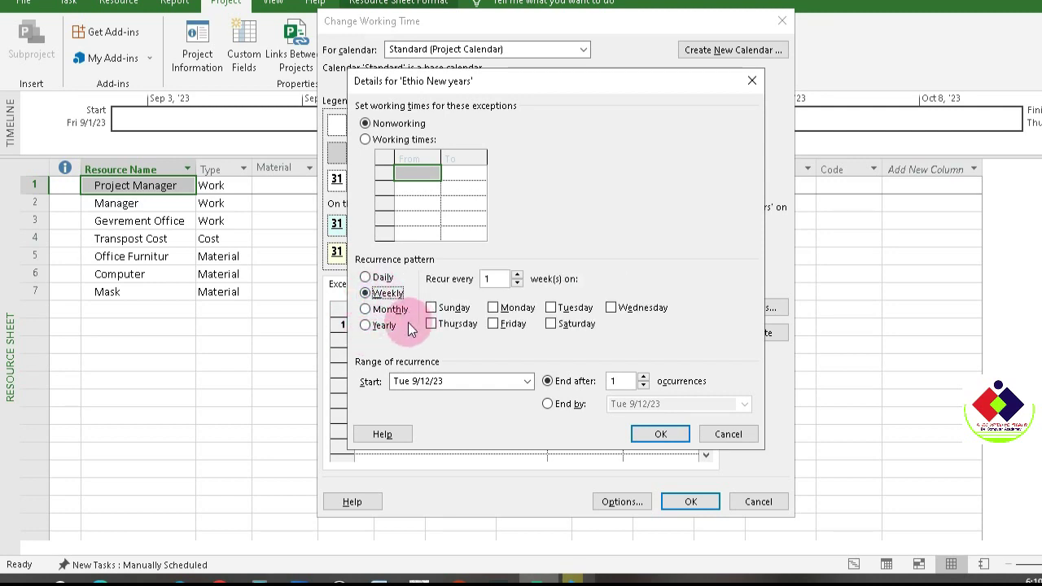
pyautogui.click(368, 278)
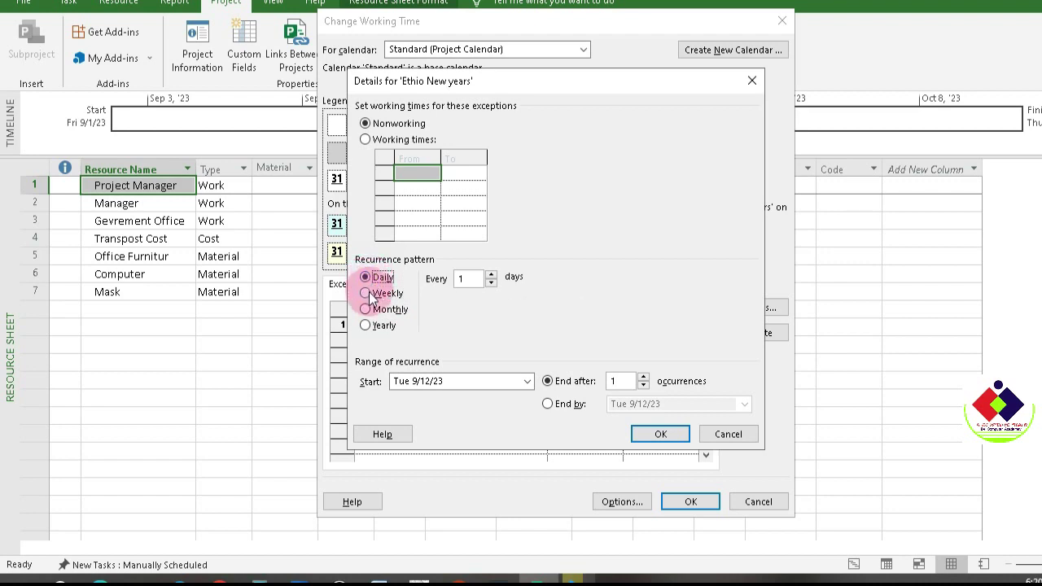
pyautogui.click(368, 293)
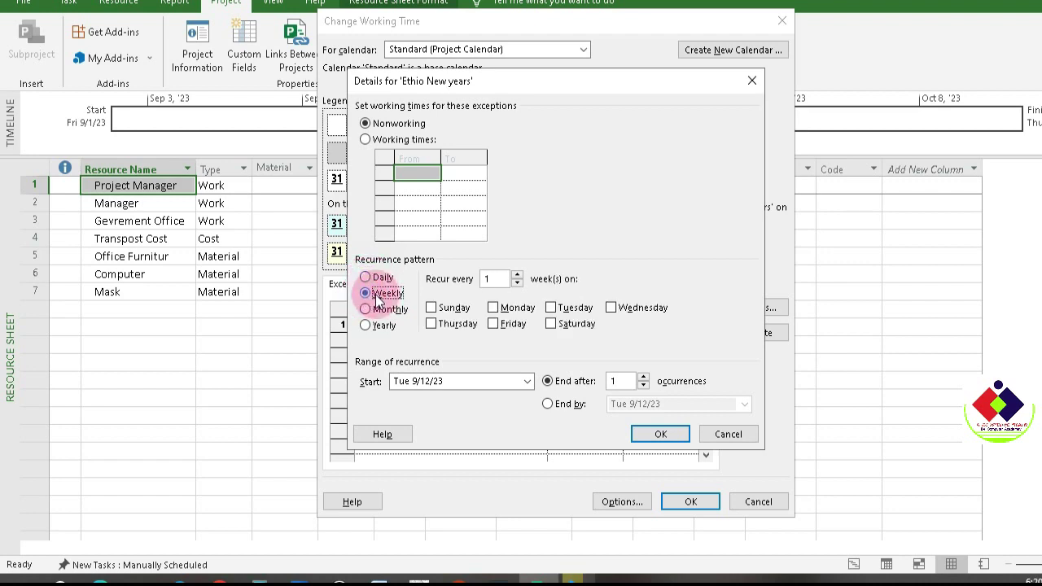
pyautogui.click(493, 309)
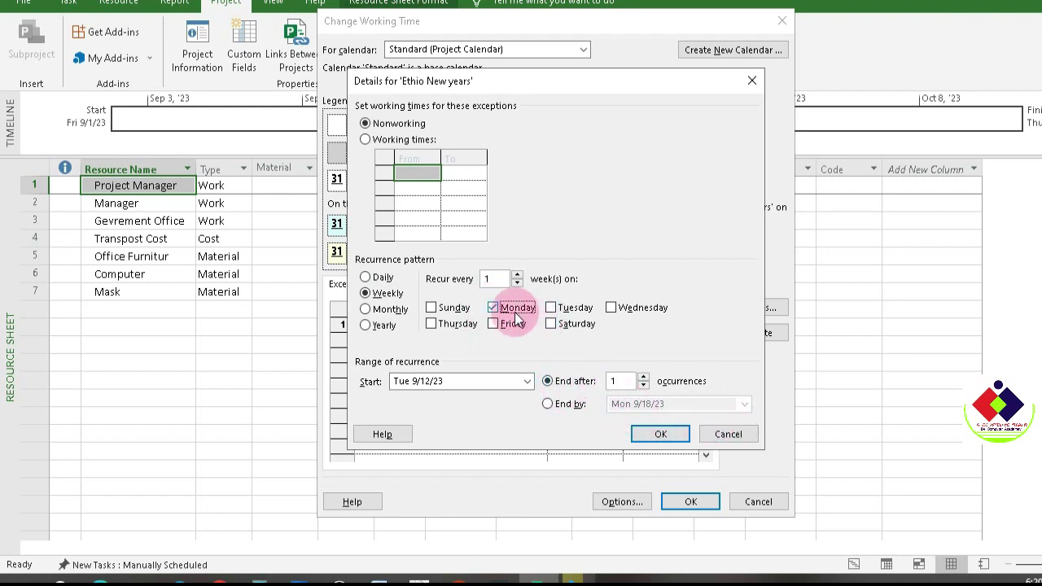
pyautogui.click(643, 377)
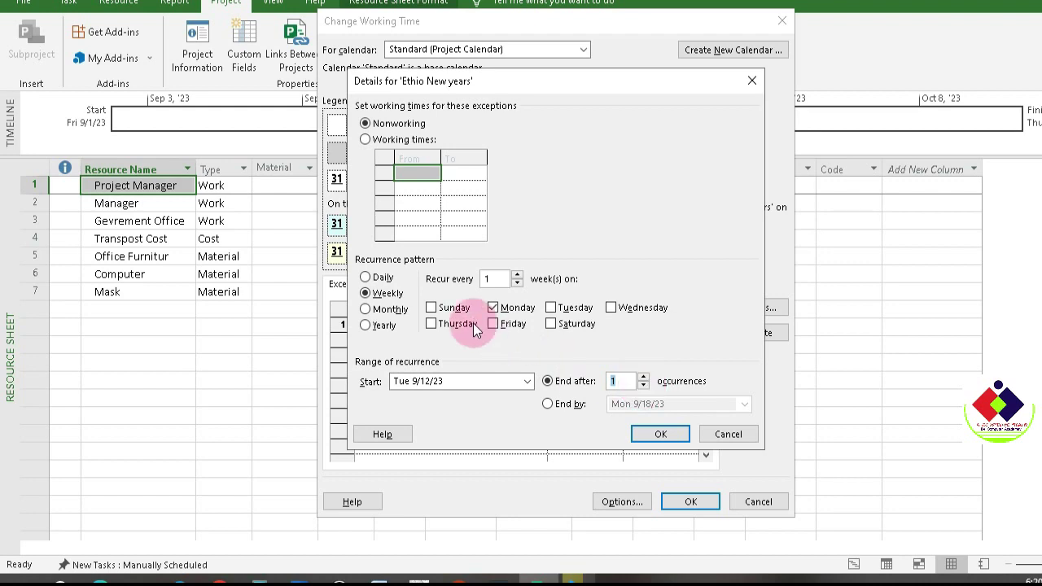
pyautogui.click(365, 277)
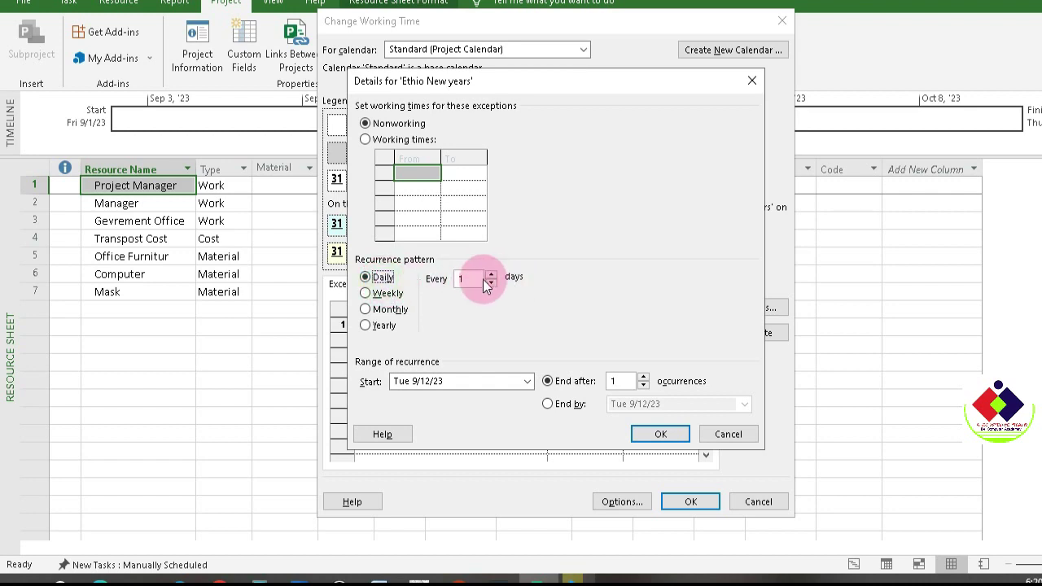
# Examine the monthly and yearly recurrence options, including the yearly weekday choice, and close the exception details without saving.
pyautogui.click(368, 310)
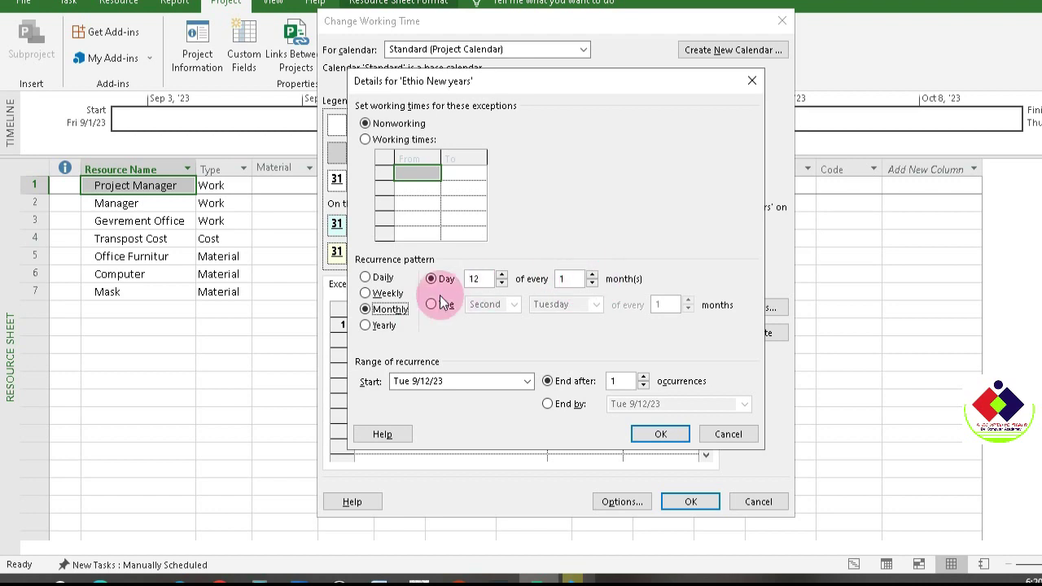
pyautogui.click(389, 326)
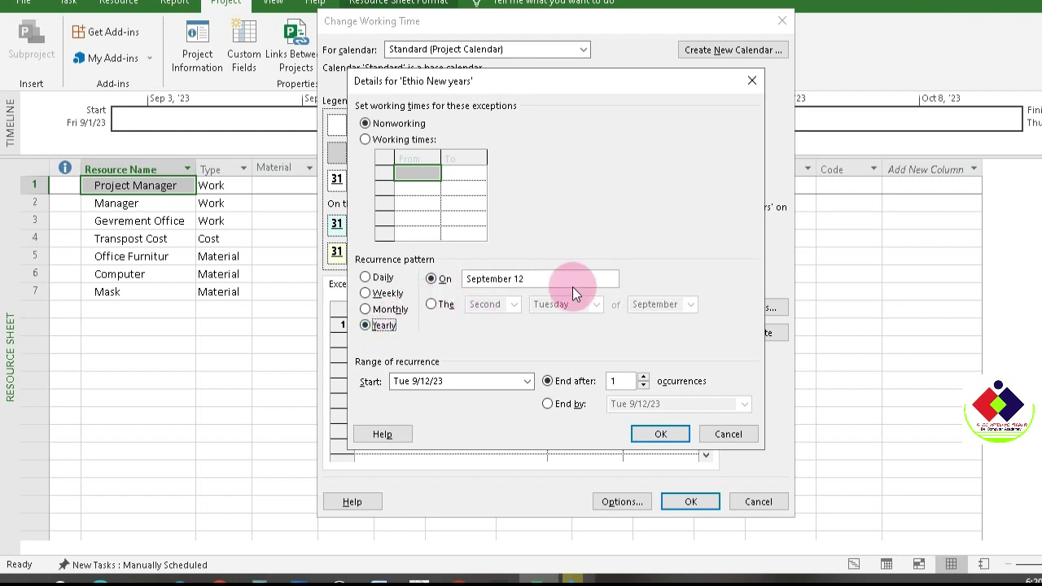
pyautogui.click(447, 305)
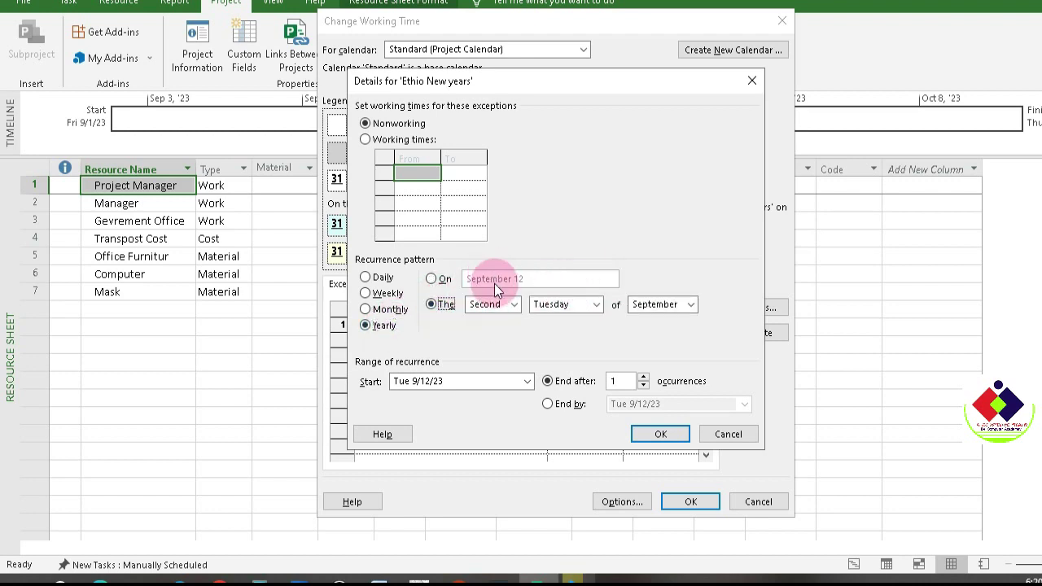
pyautogui.click(518, 308)
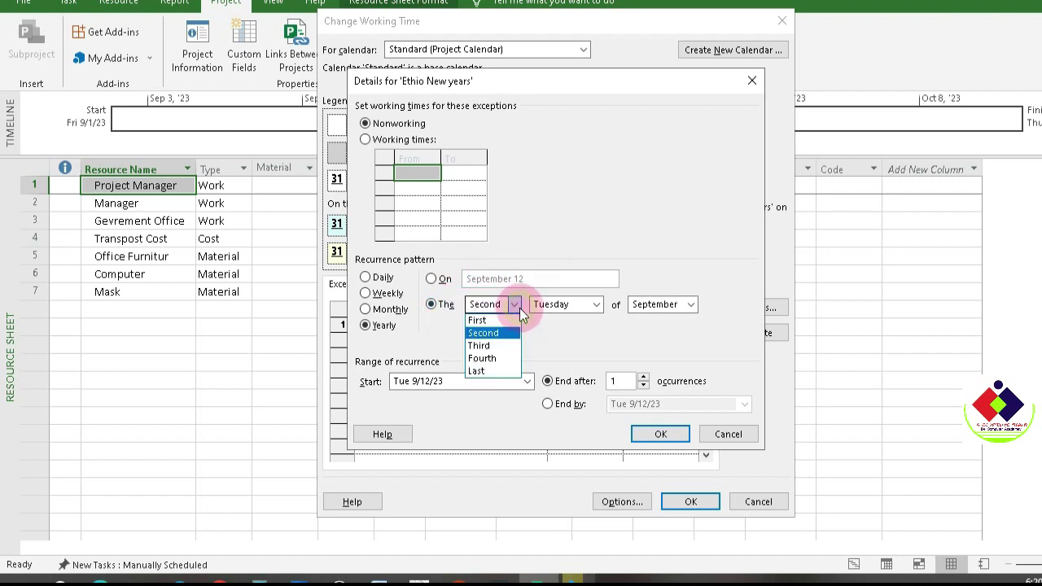
pyautogui.click(518, 307)
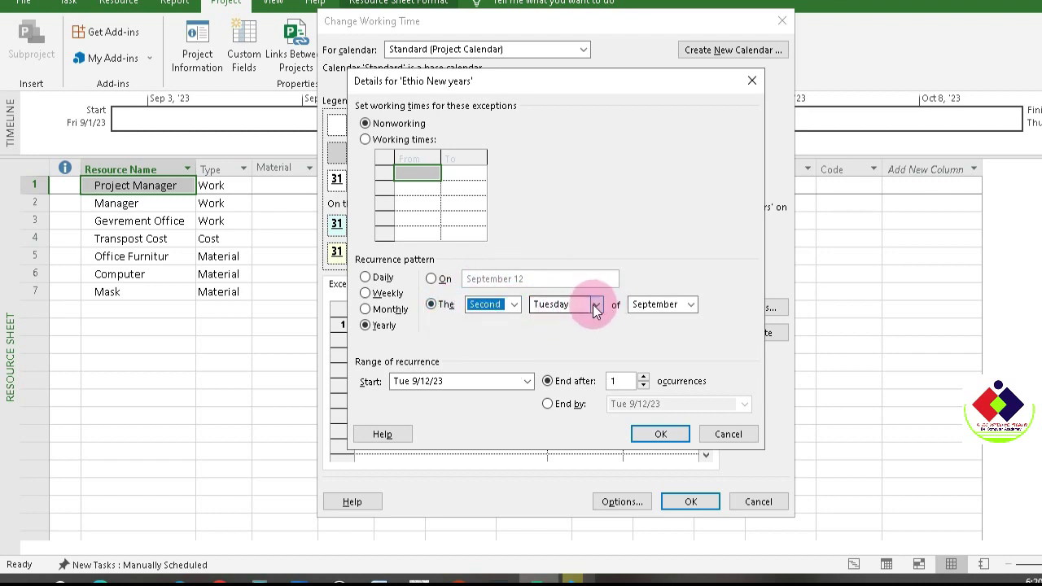
pyautogui.click(377, 281)
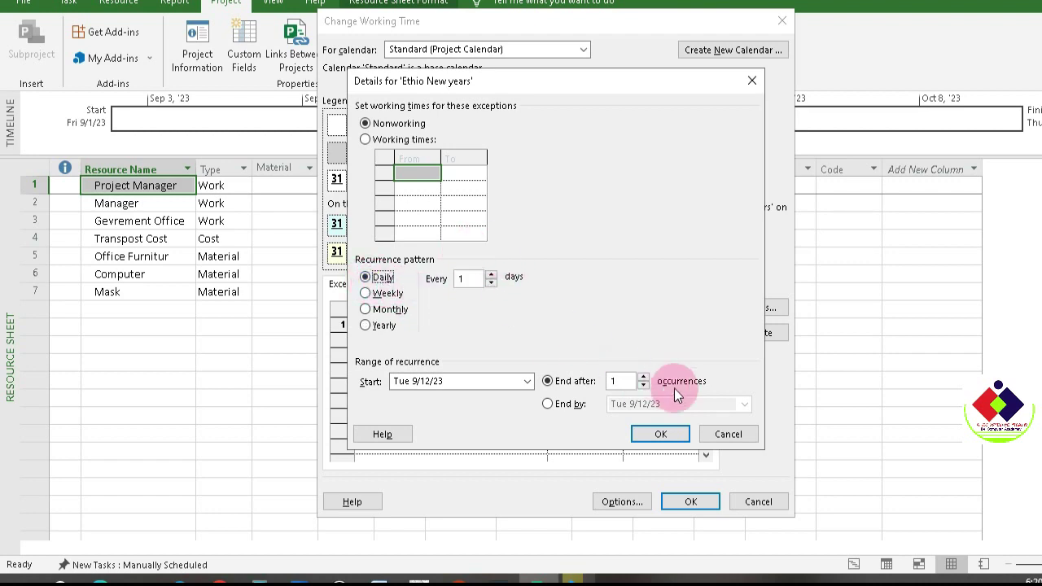
pyautogui.click(724, 433)
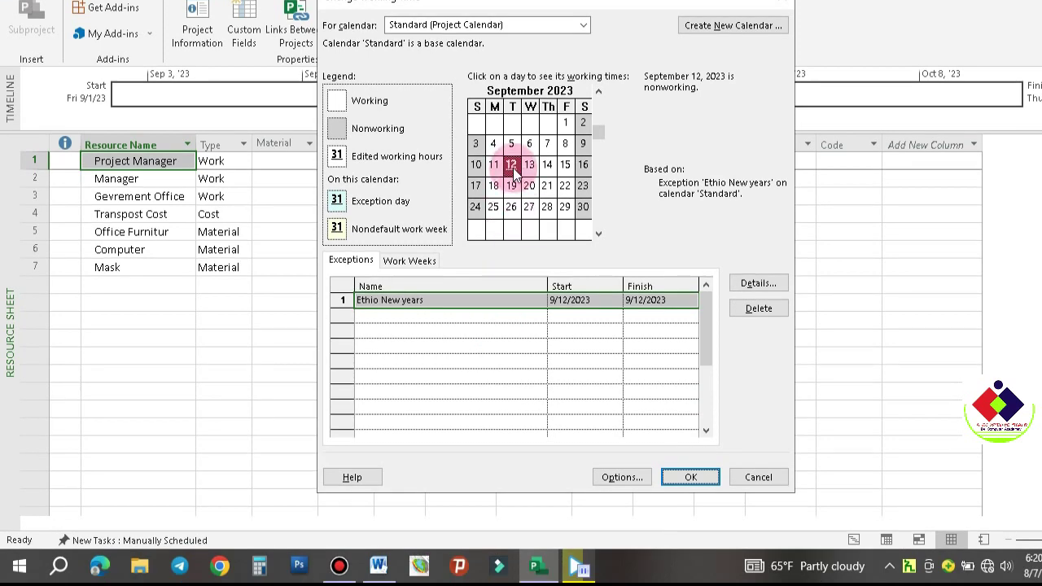
# Review the Ethio New years exception's details again from both the exception list and September 12, closing them without changes.
pyautogui.click(758, 284)
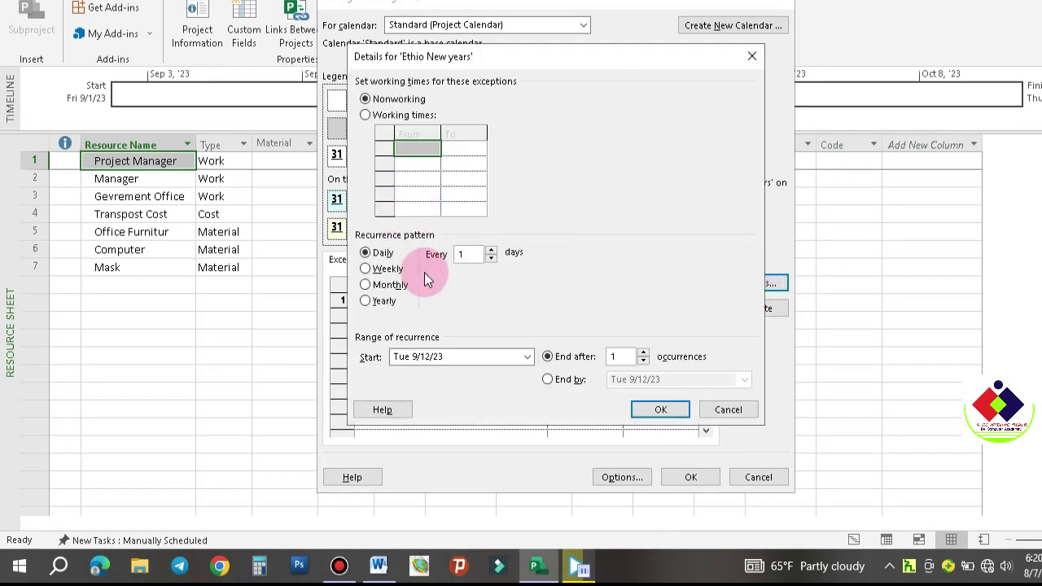
pyautogui.click(725, 407)
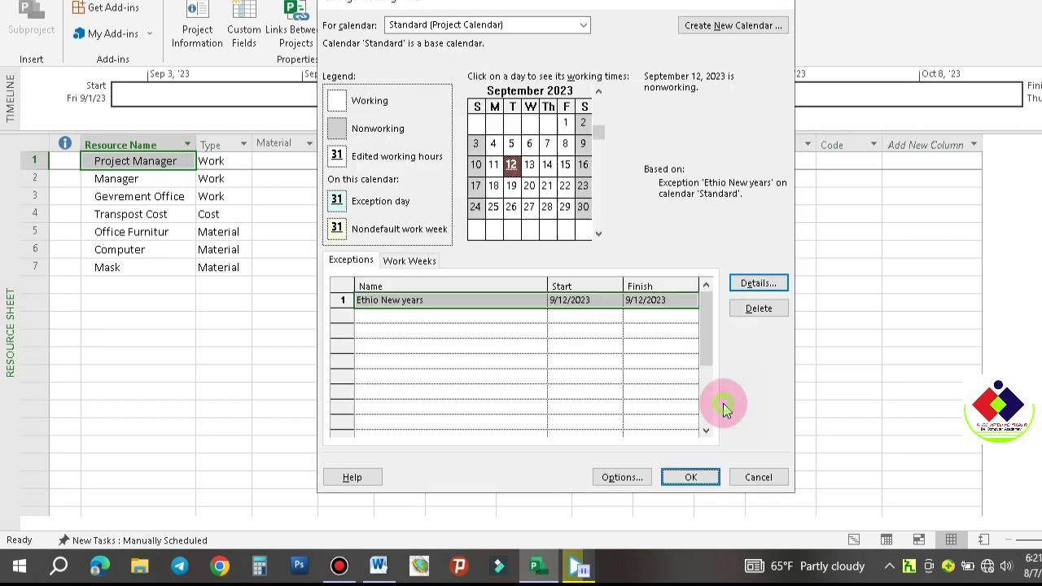
pyautogui.doubleClick(513, 166)
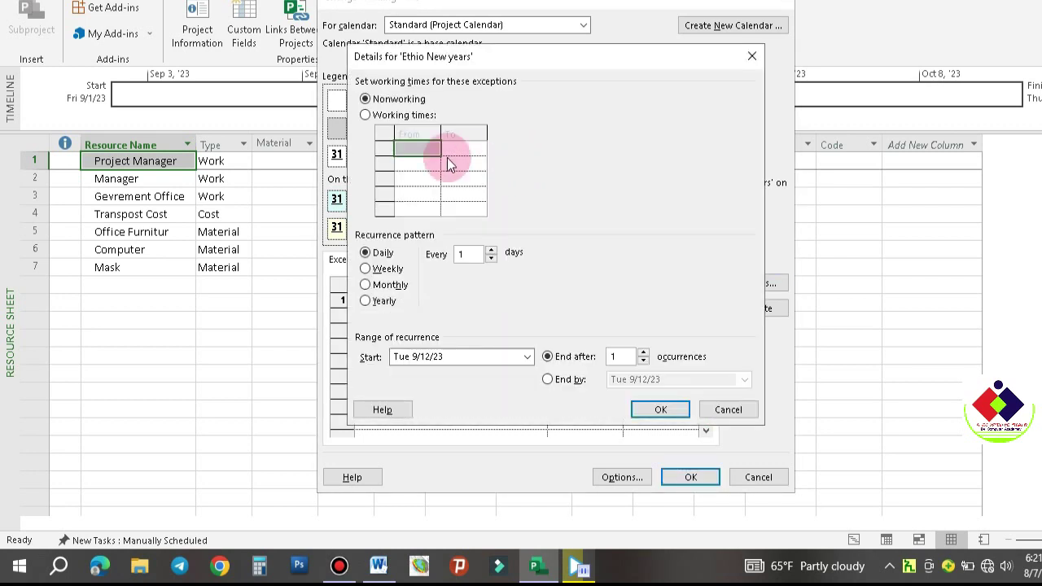
pyautogui.click(721, 413)
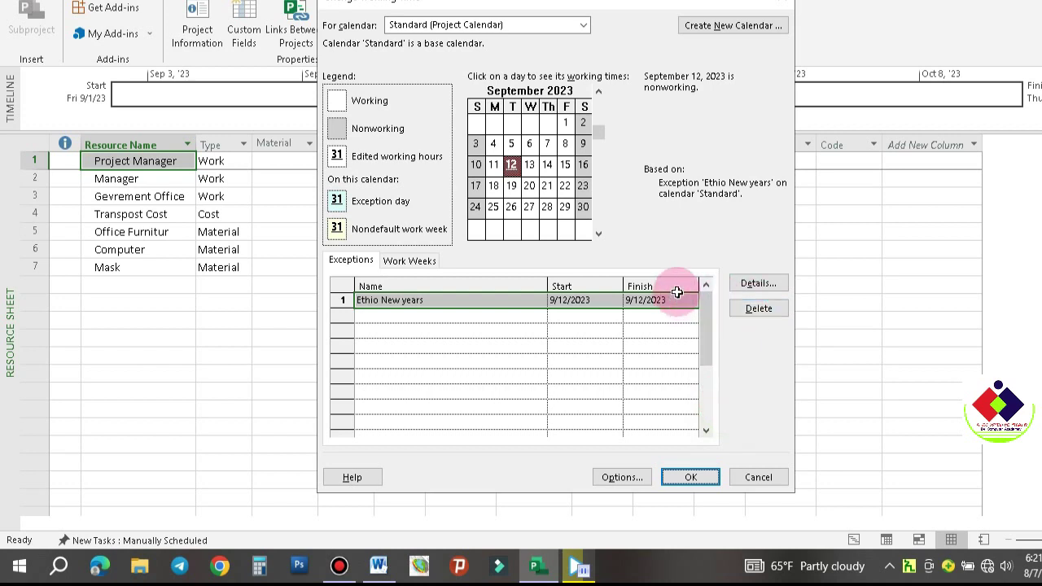
# Confirm the Ethio New years exception as a nonworking daily occurrence and add a second exception named Meeting.
pyautogui.click(753, 289)
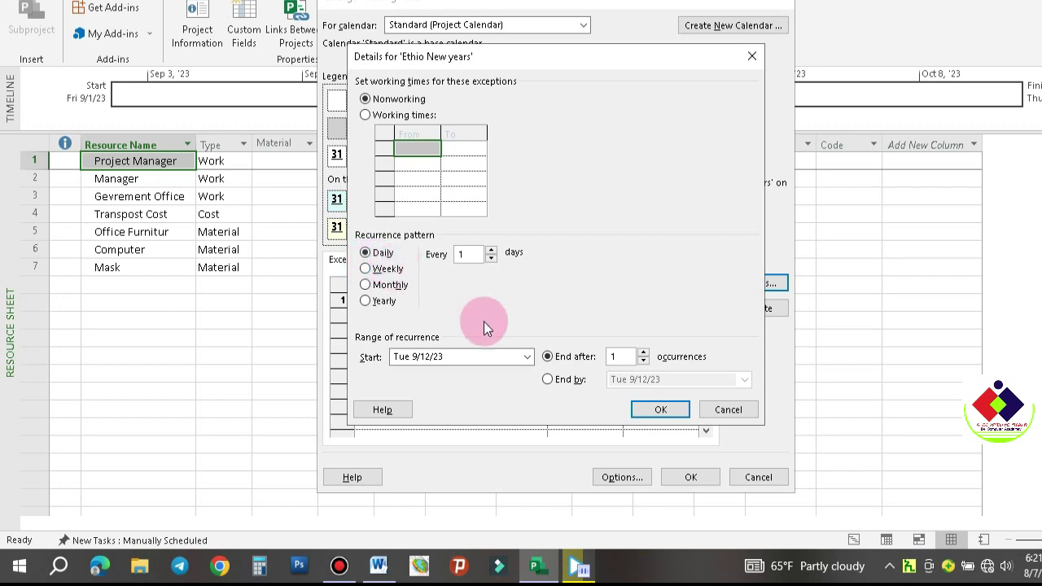
pyautogui.click(660, 409)
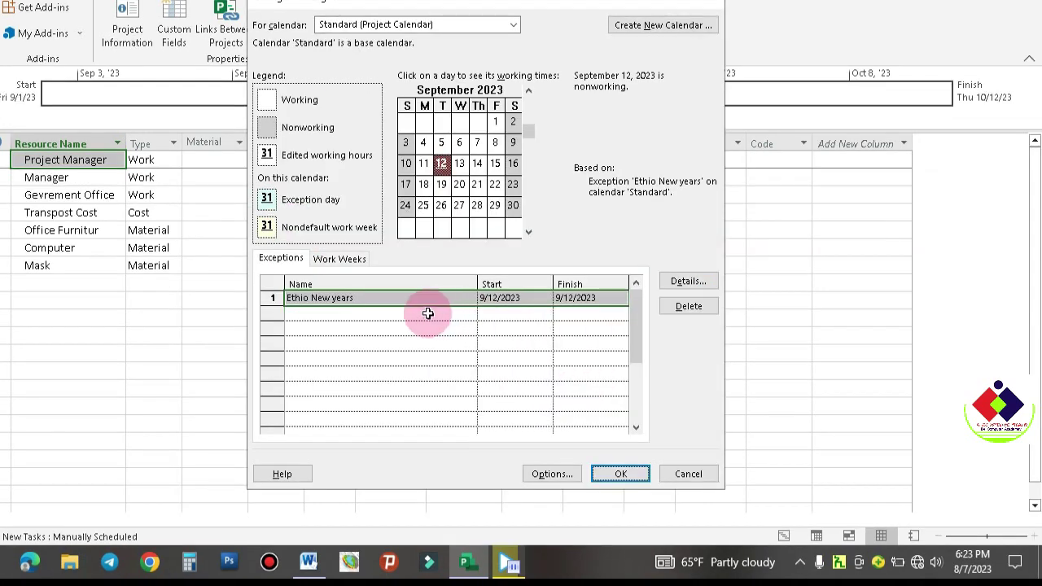
pyautogui.click(362, 314)
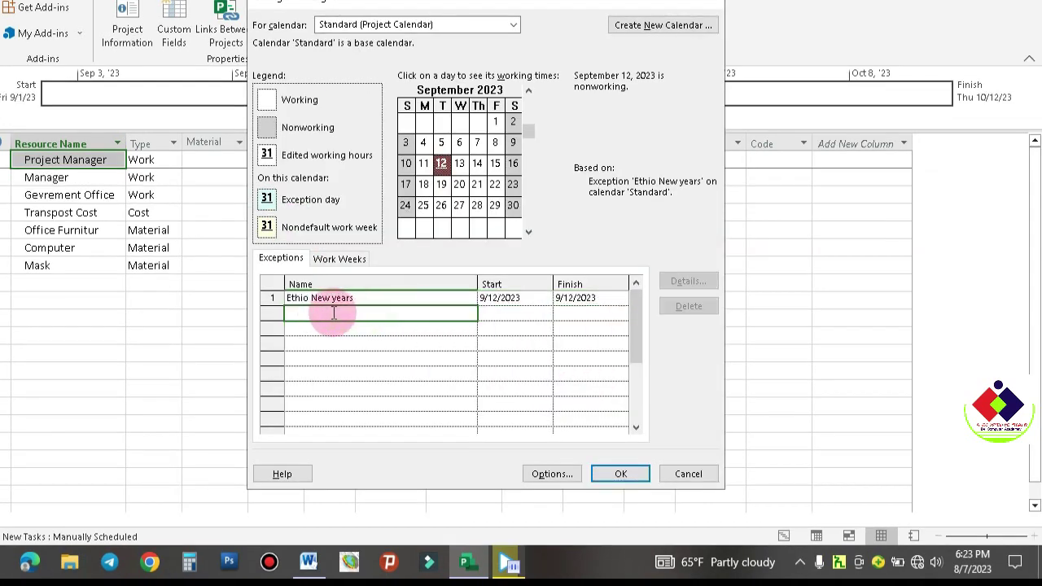
pyautogui.write('Meeting')
pyautogui.click(348, 341)
# Set the start date of the Meeting exception to August 14, 2023.
pyautogui.click(492, 299)
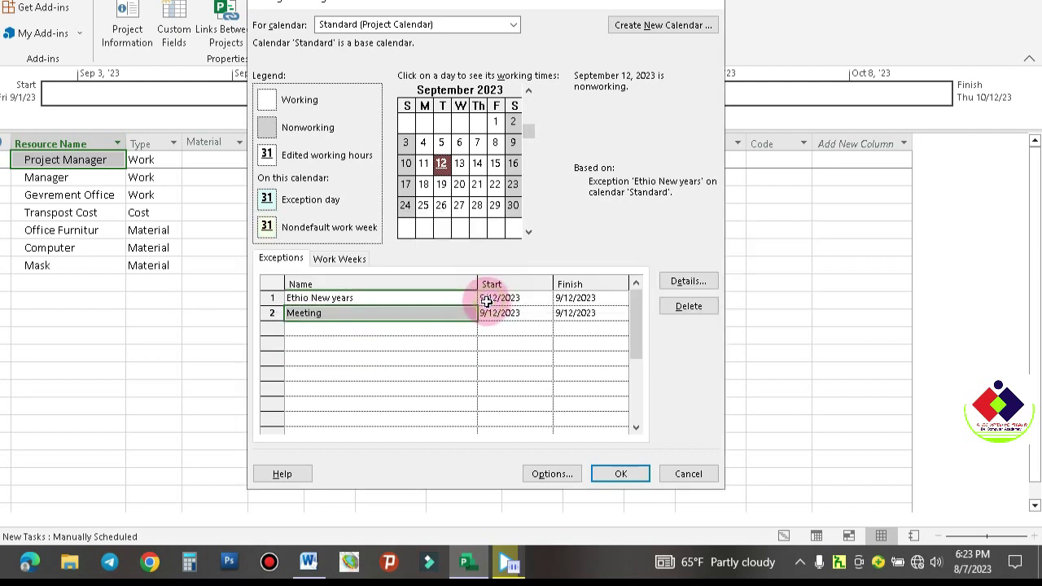
pyautogui.click(521, 314)
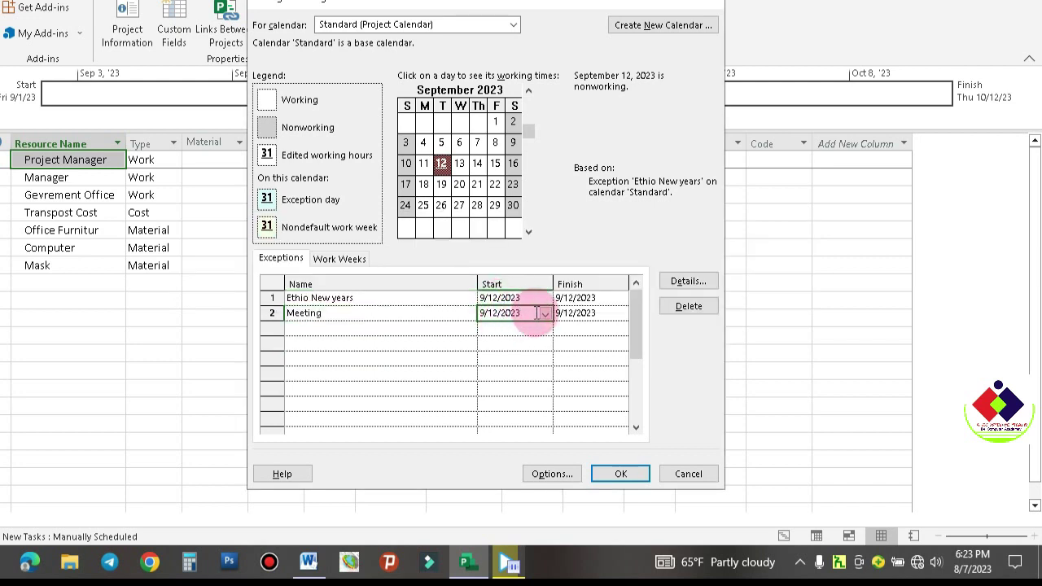
pyautogui.click(545, 315)
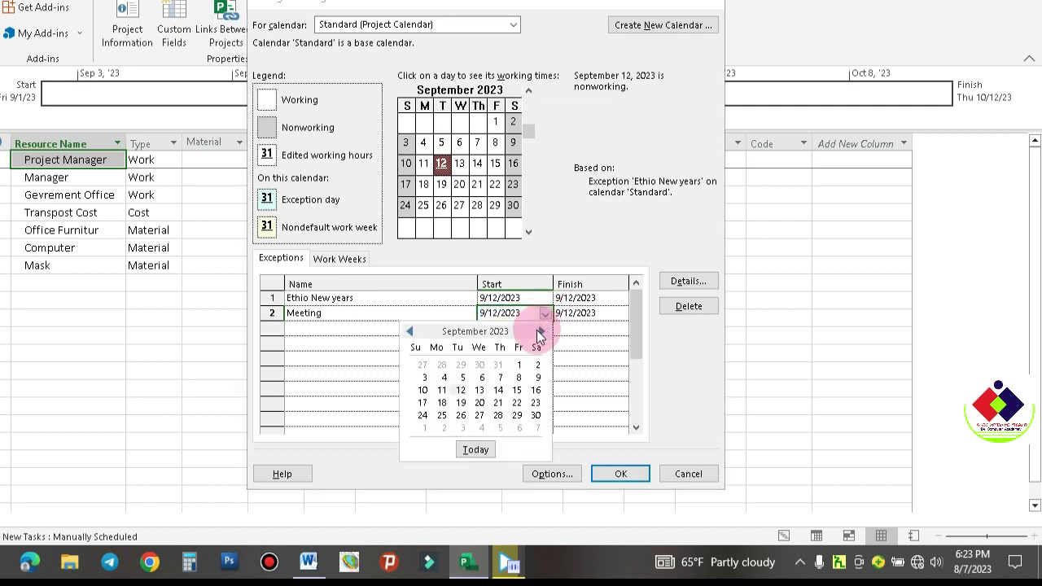
pyautogui.click(538, 332)
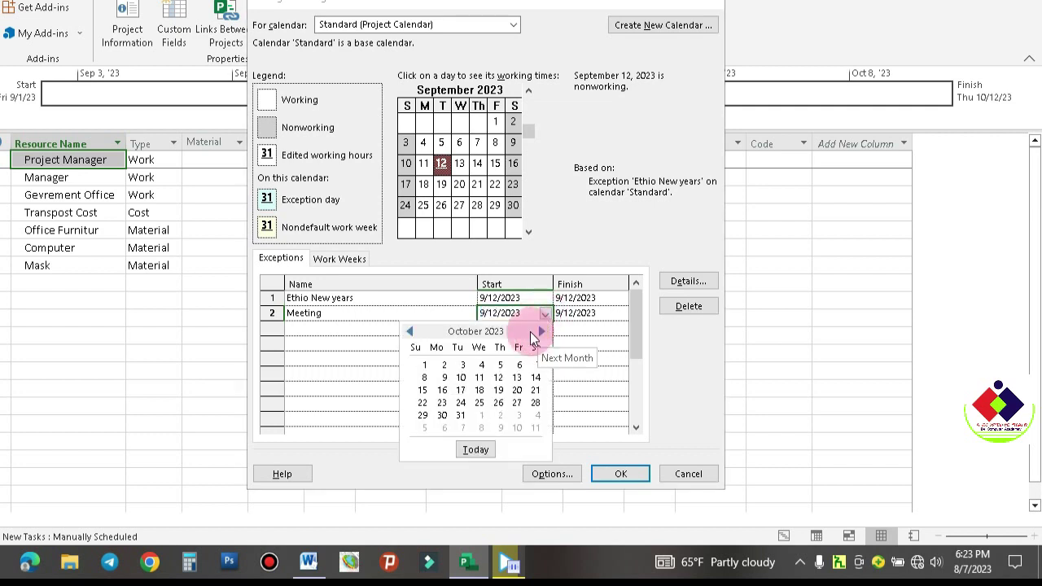
pyautogui.click(408, 333)
pyautogui.click(408, 334)
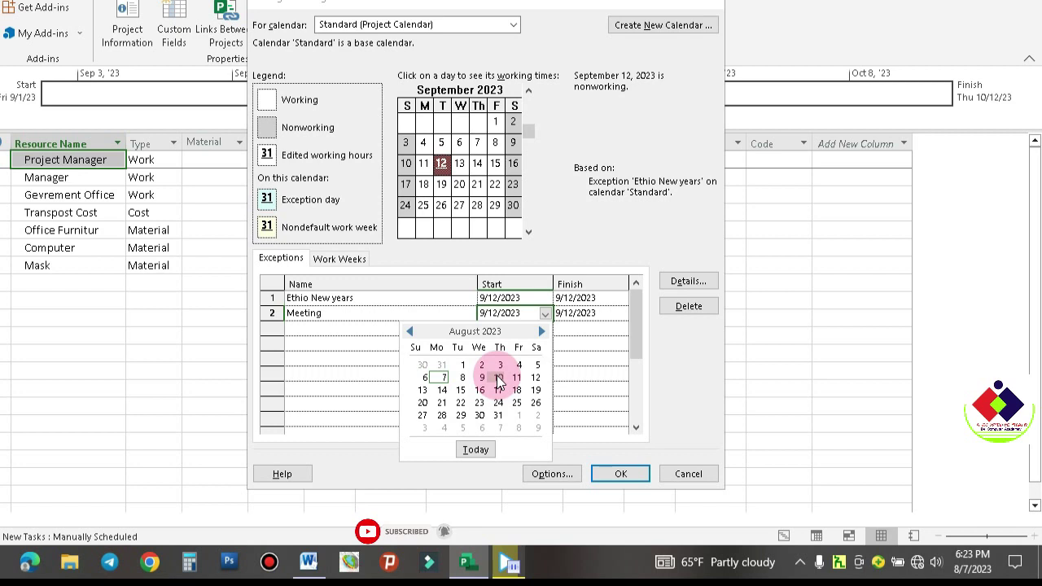
pyautogui.click(442, 390)
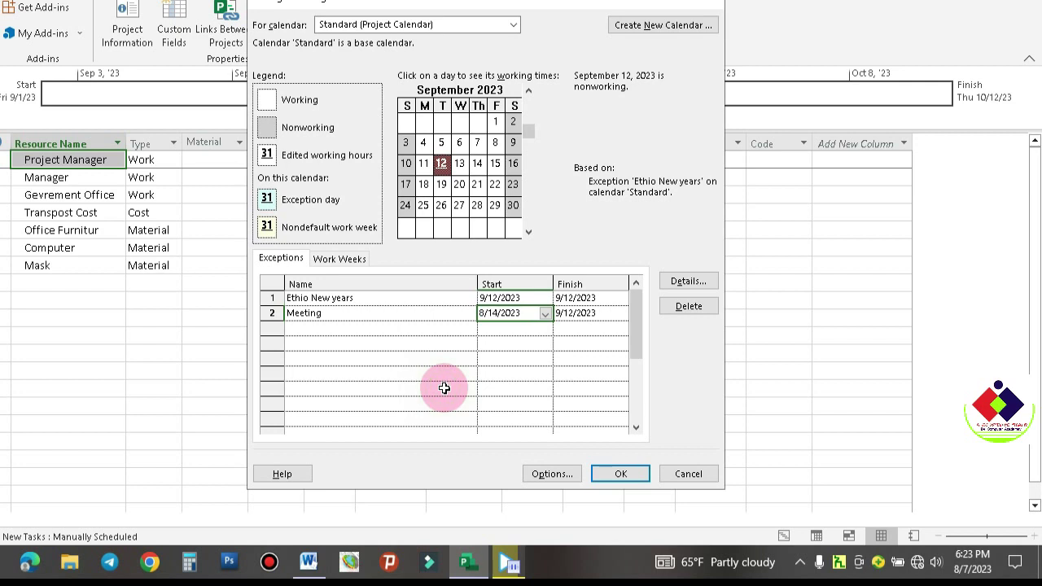
# Set the finish date of the Meeting exception to September 8, 2023.
pyautogui.click(594, 317)
pyautogui.click(621, 314)
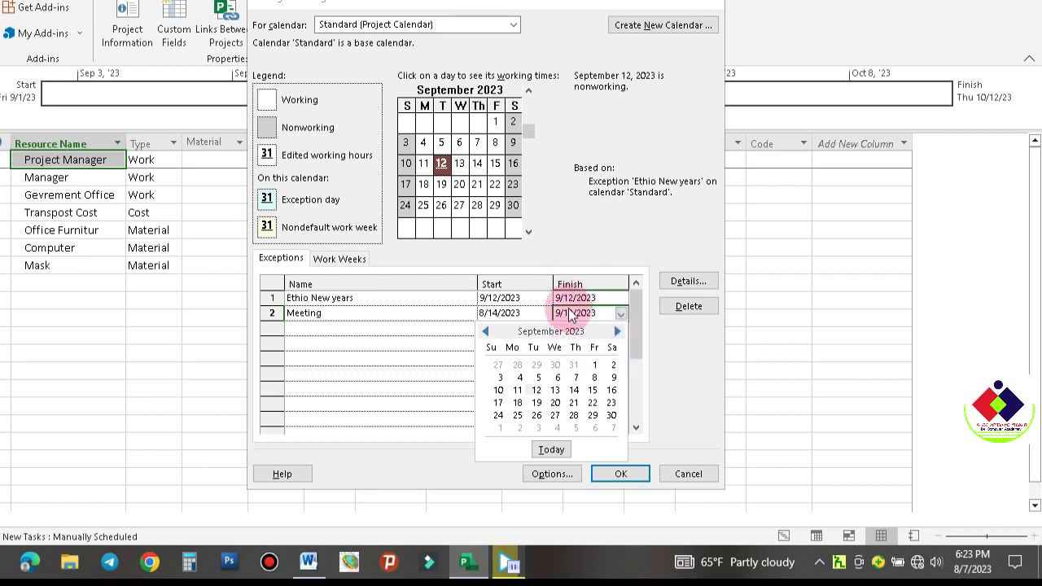
pyautogui.click(595, 378)
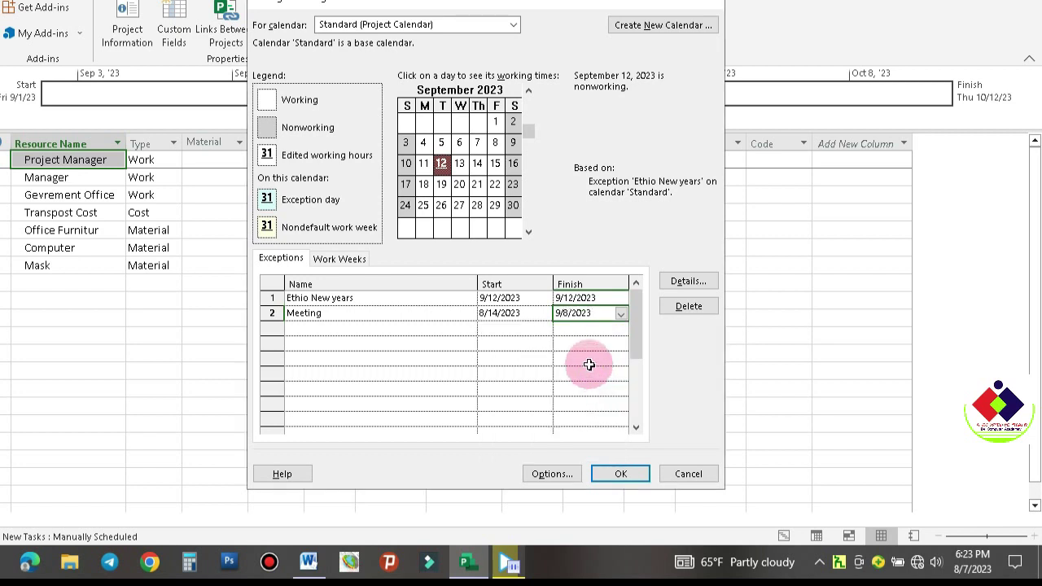
pyautogui.click(591, 328)
pyautogui.click(583, 312)
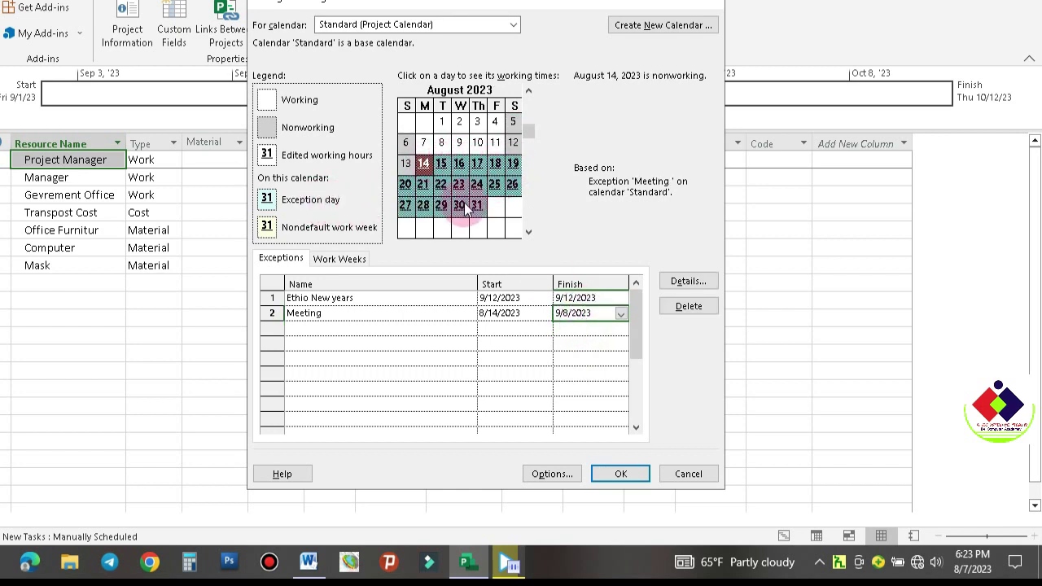
# Review the Meeting exception's details and close them without changes.
pyautogui.click(384, 314)
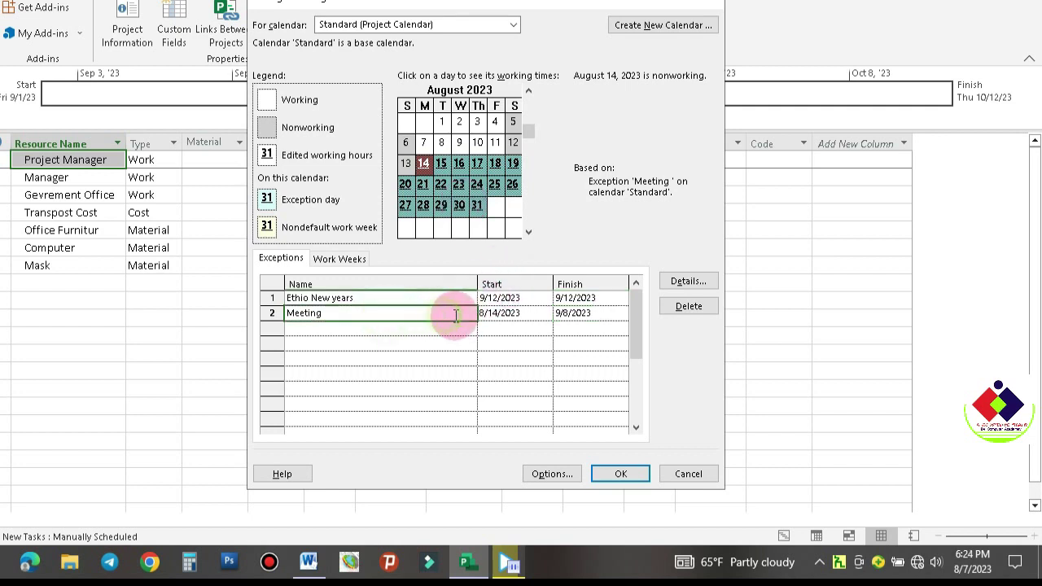
pyautogui.click(493, 313)
pyautogui.click(467, 316)
pyautogui.doubleClick(468, 321)
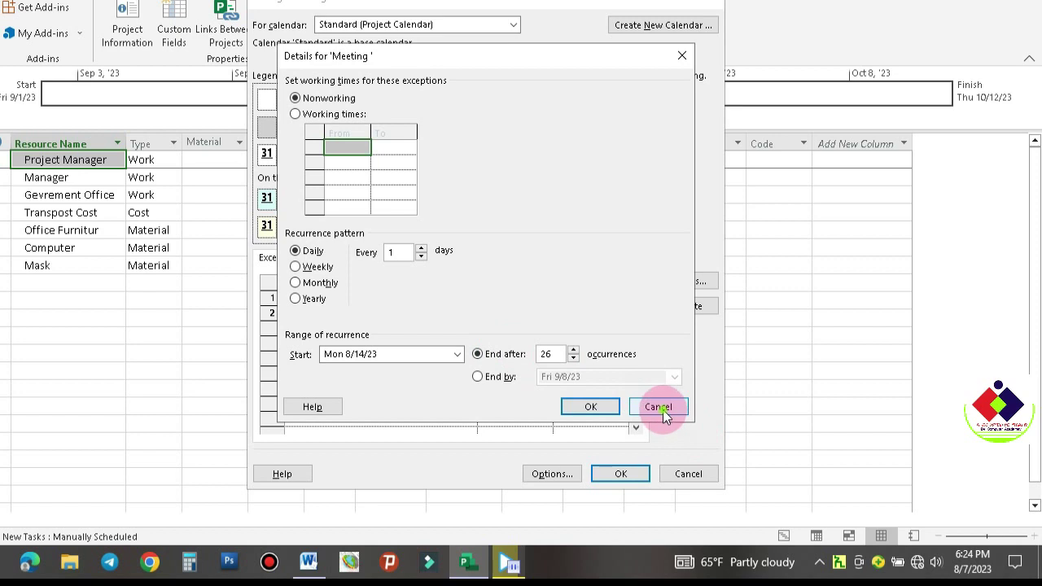
pyautogui.click(661, 409)
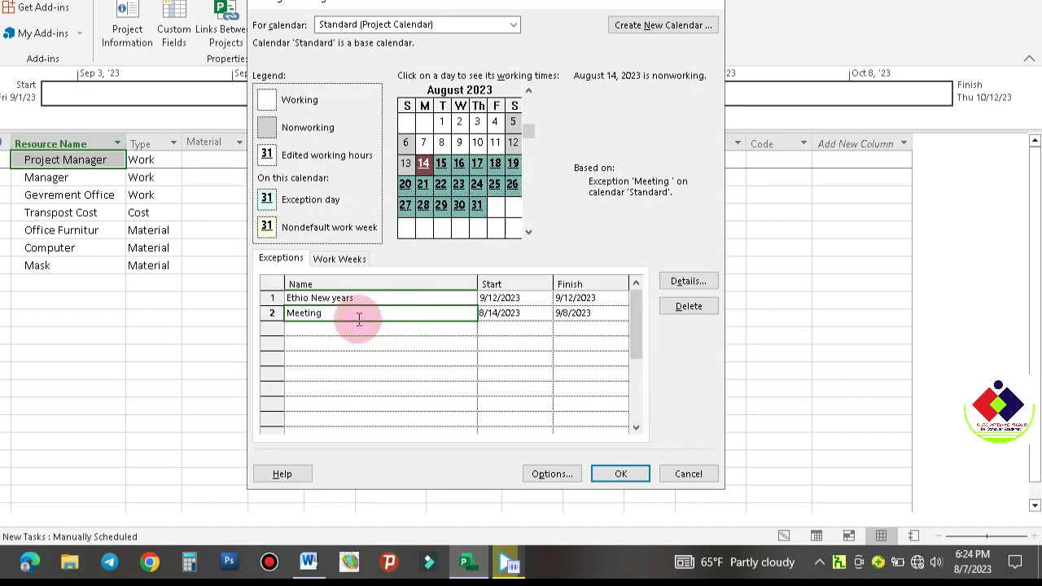
# Set the Meeting exception to working times of 8:00 AM–12:00 PM and 1:00 PM–5:00 PM, recurring every week on Monday.
pyautogui.click(539, 316)
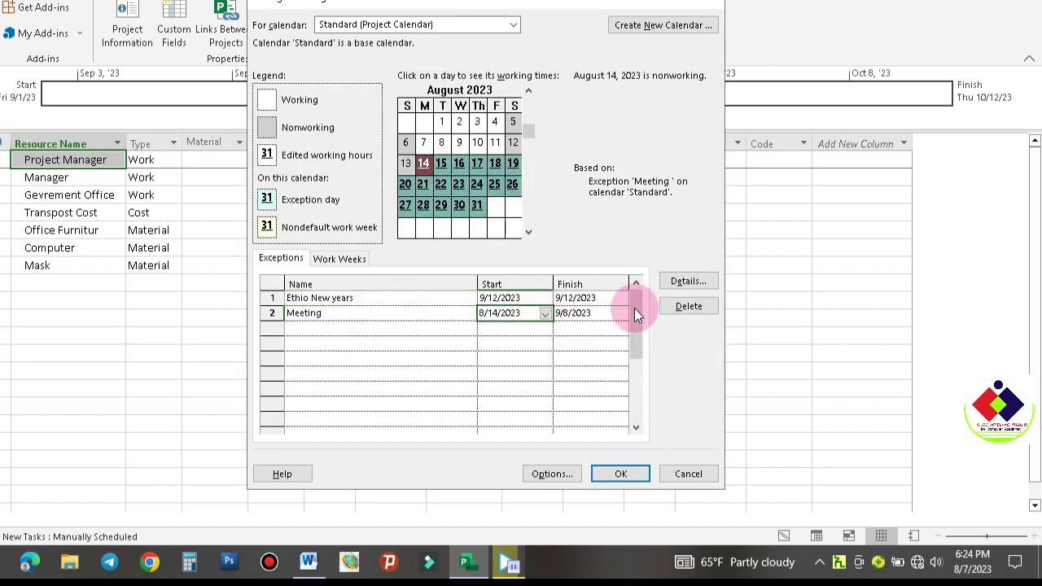
pyautogui.click(675, 280)
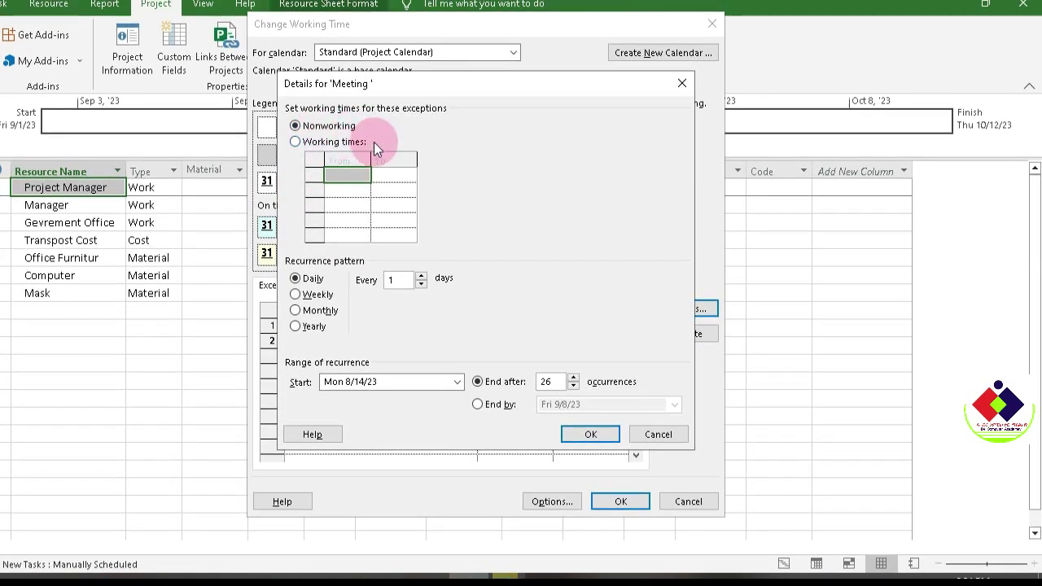
pyautogui.click(295, 141)
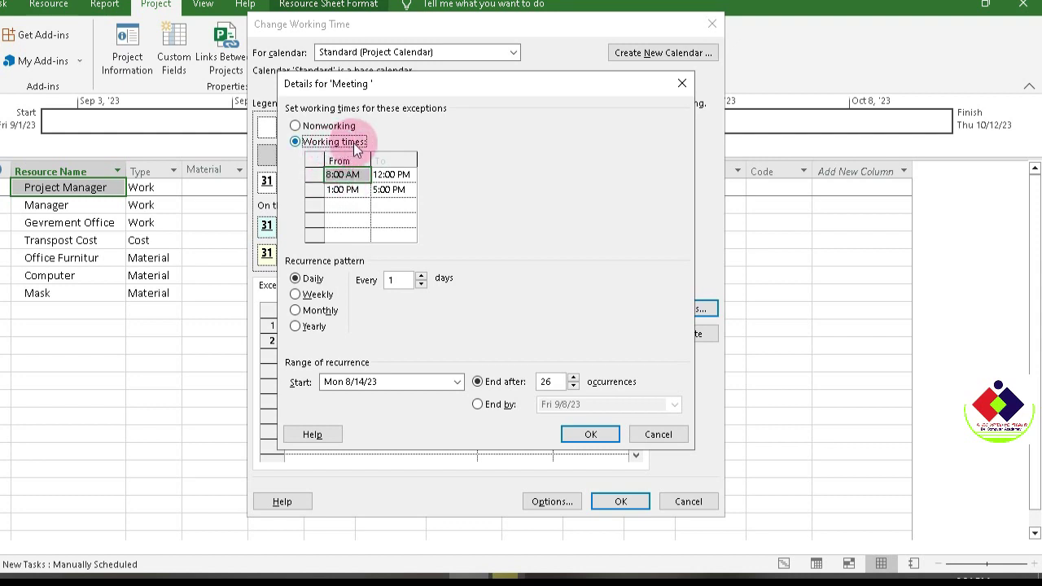
pyautogui.click(314, 294)
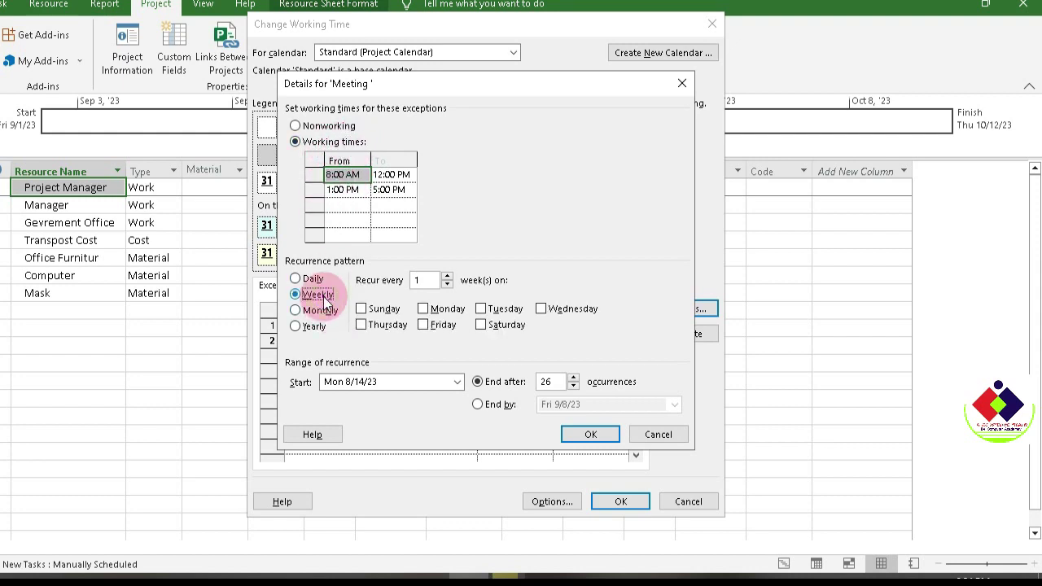
pyautogui.click(423, 309)
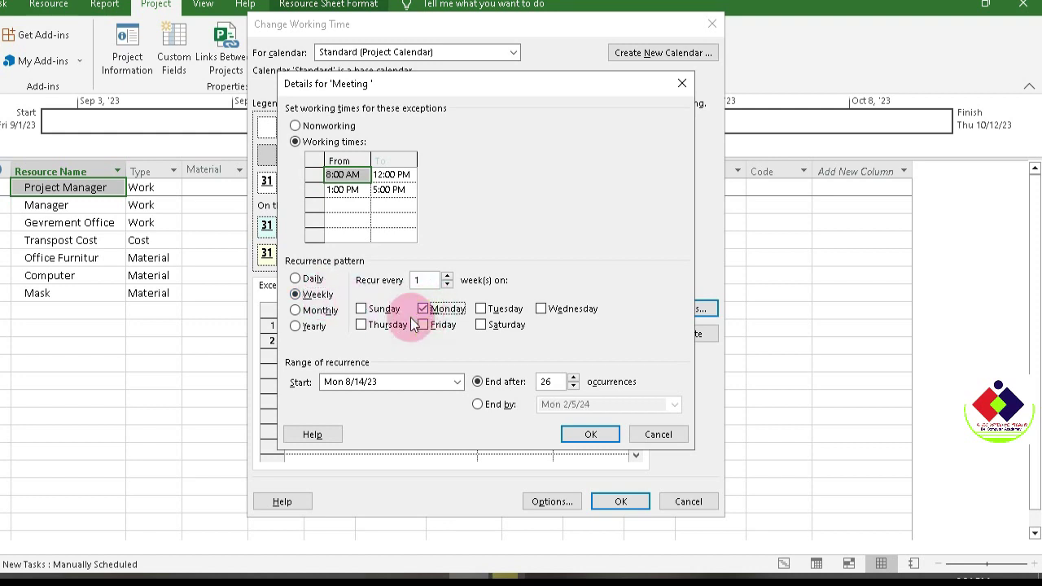
pyautogui.click(301, 313)
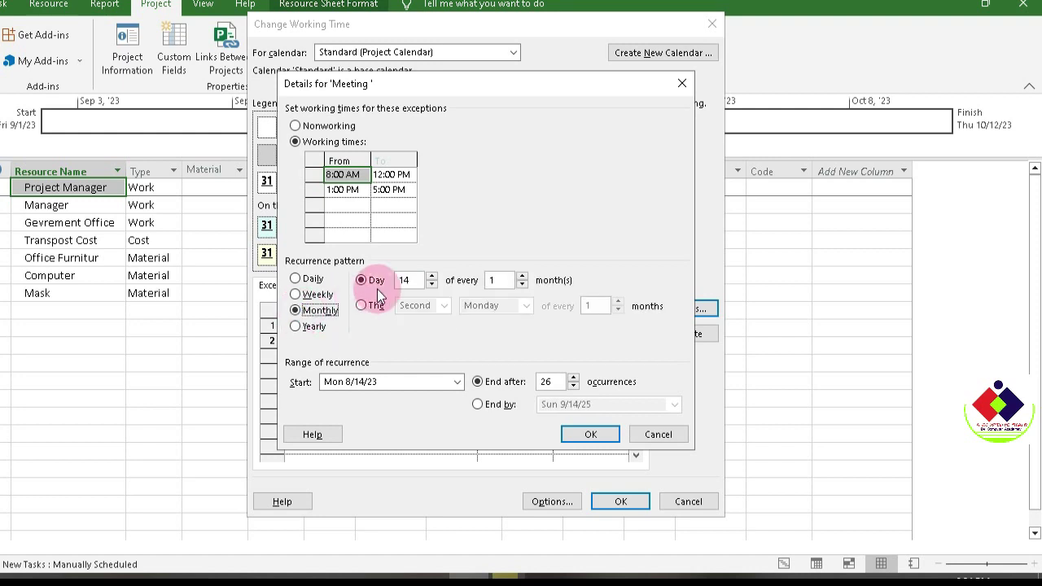
pyautogui.click(298, 294)
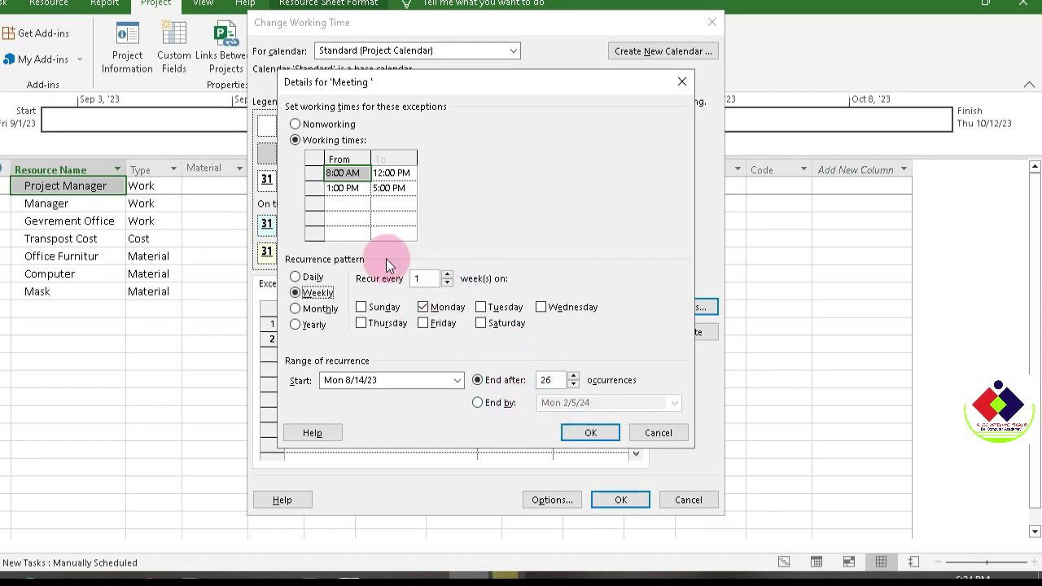
pyautogui.click(350, 174)
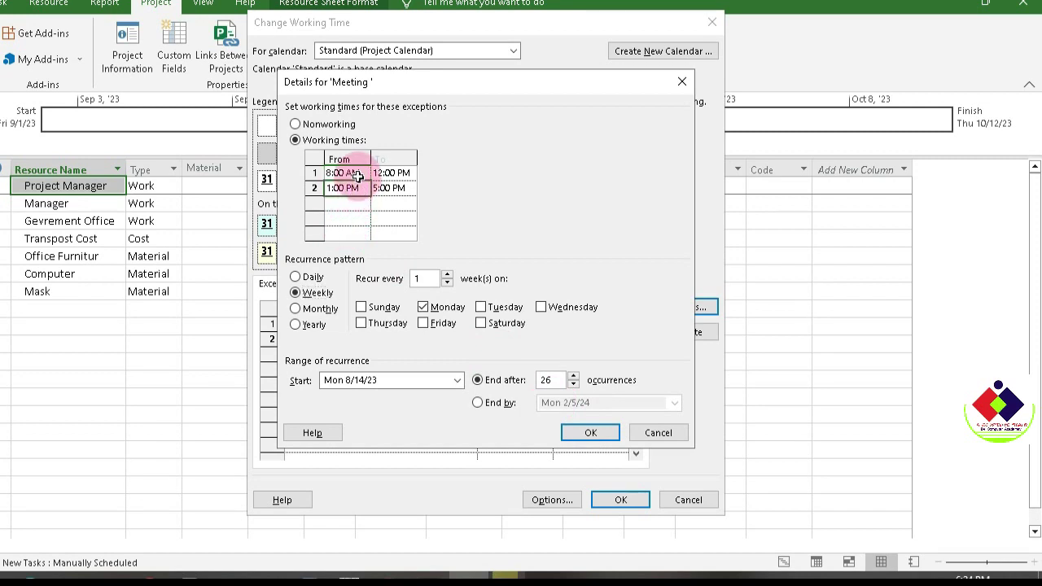
pyautogui.click(345, 189)
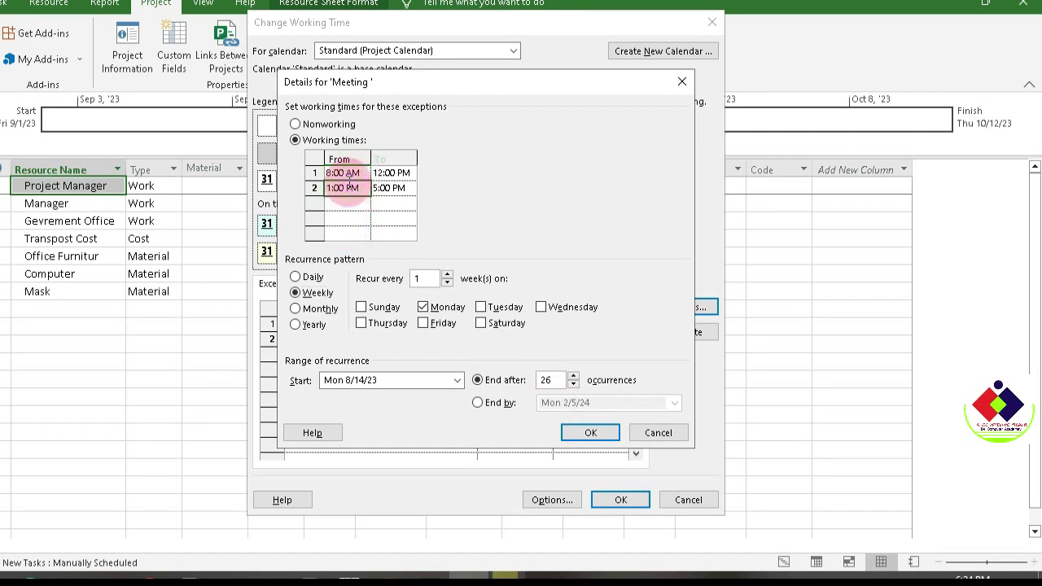
pyautogui.click(342, 173)
pyautogui.click(593, 432)
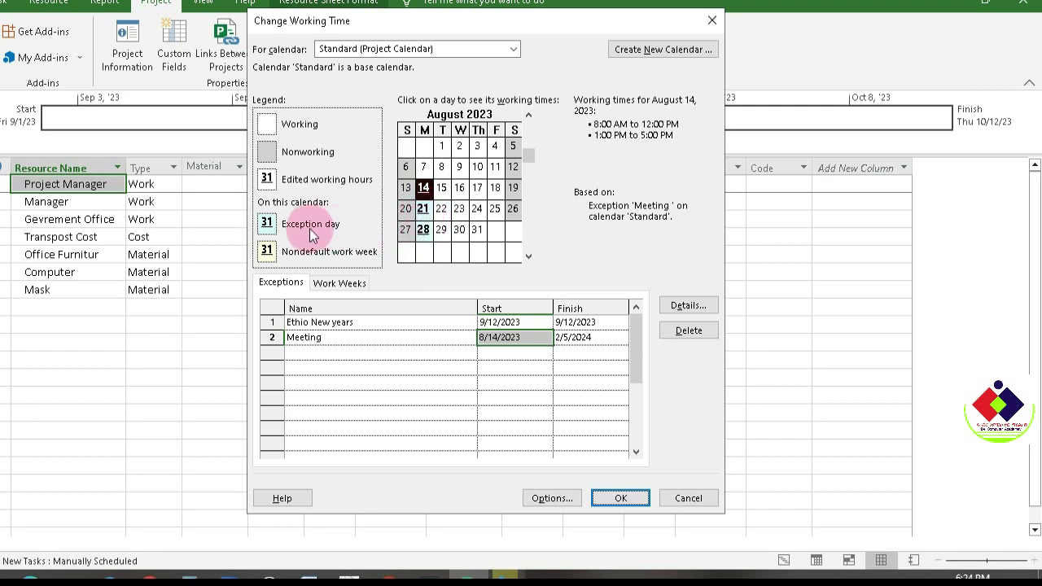
# Check the working times of August 2023 days outside the Meeting exception and return to the exception list.
pyautogui.click(443, 189)
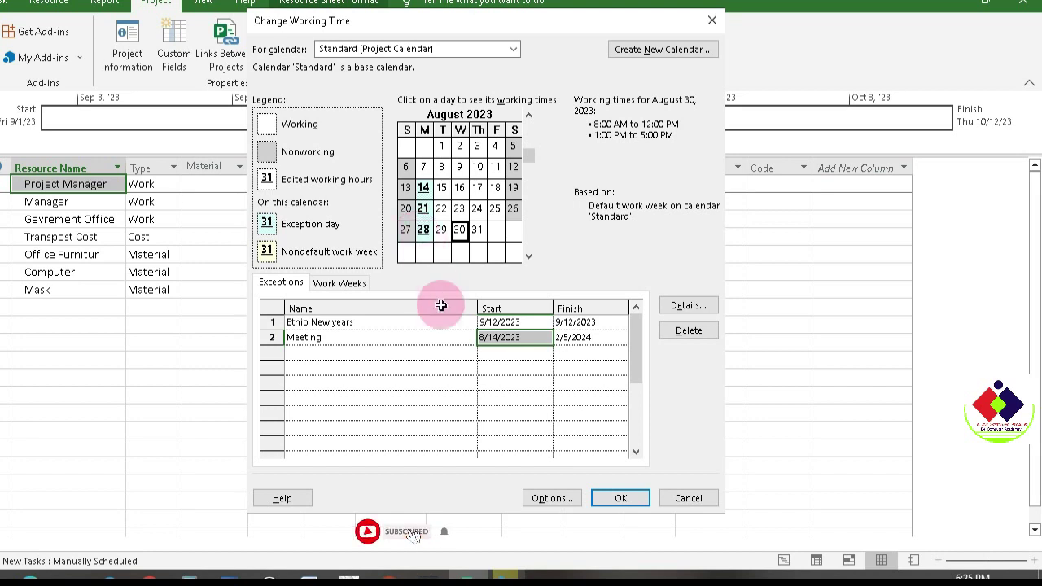
pyautogui.click(425, 364)
pyautogui.click(436, 338)
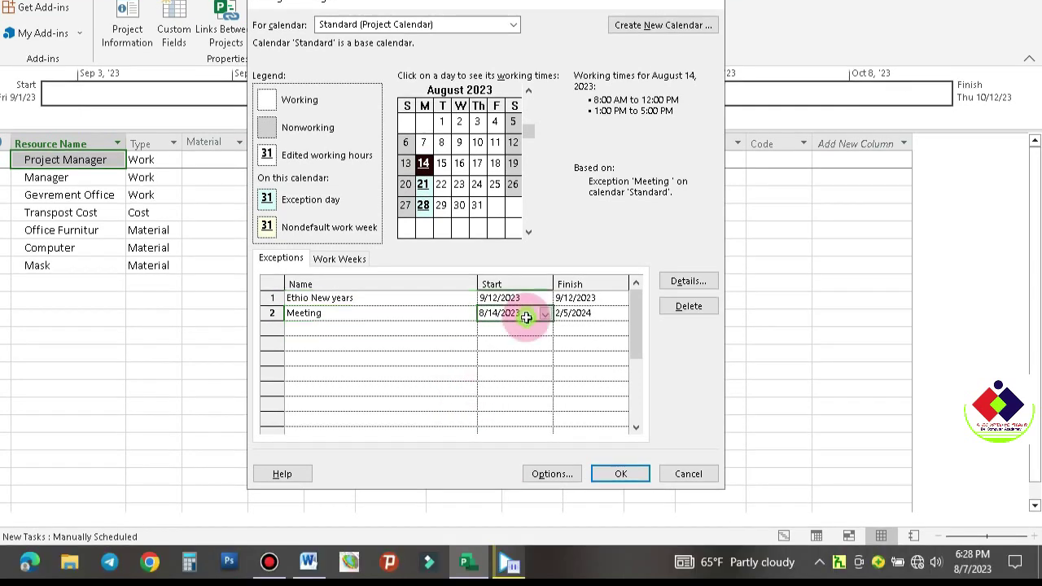
pyautogui.click(515, 337)
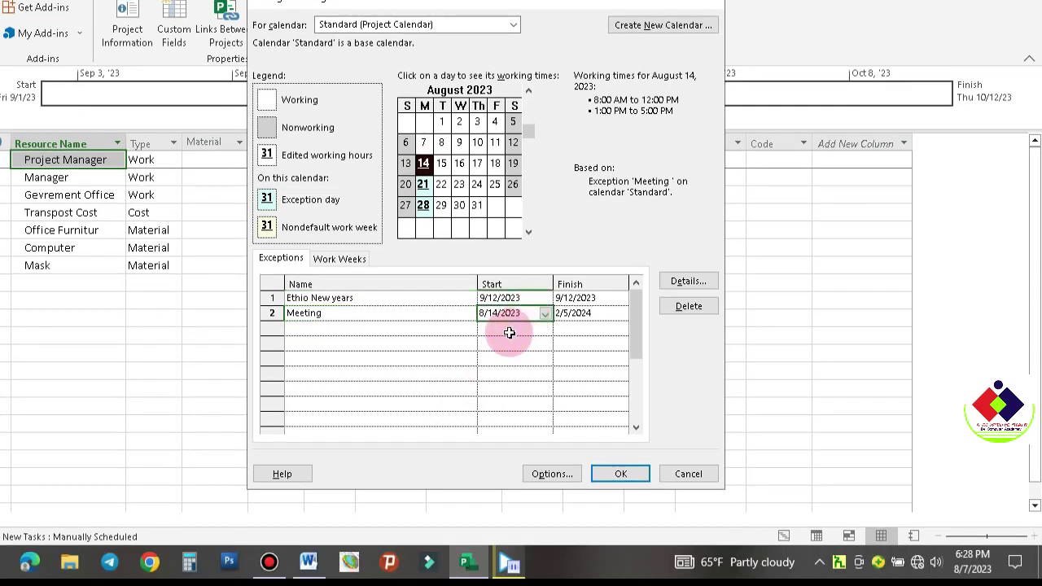
# Open the Meeting exception's details and set the end of its second working period to 3:00 PM.
pyautogui.click(407, 312)
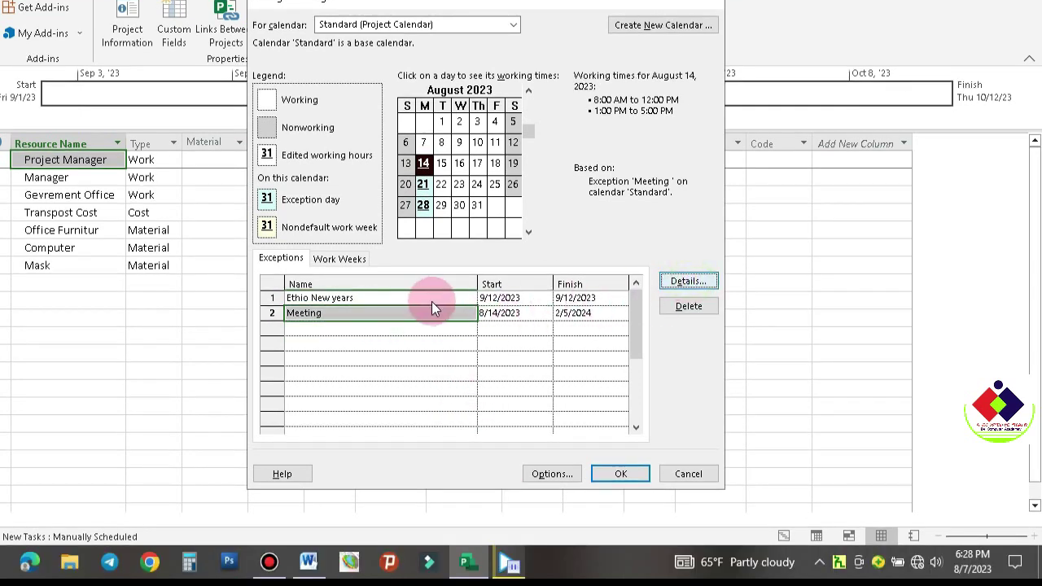
pyautogui.doubleClick(431, 307)
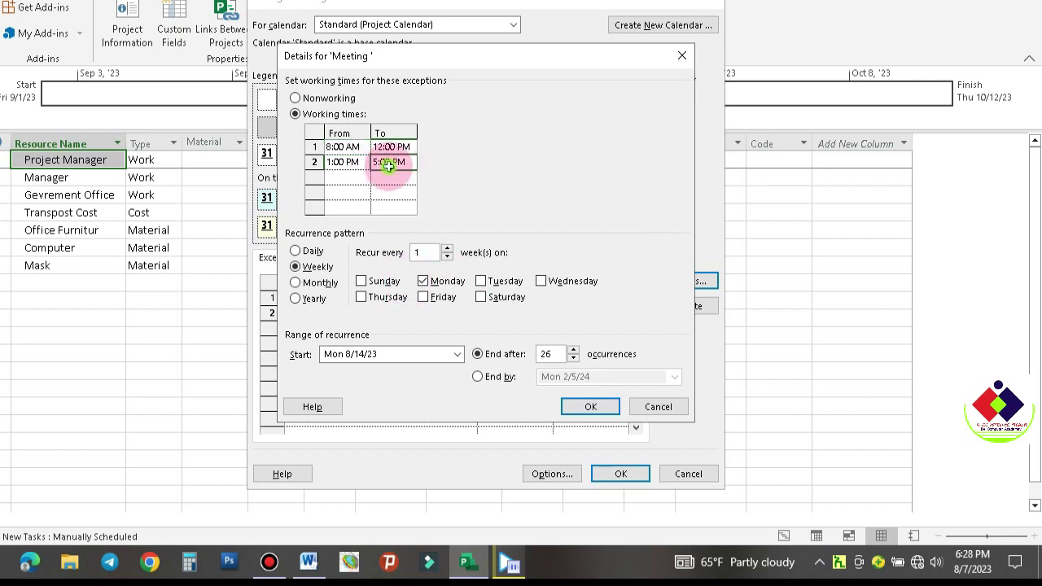
pyautogui.click(350, 146)
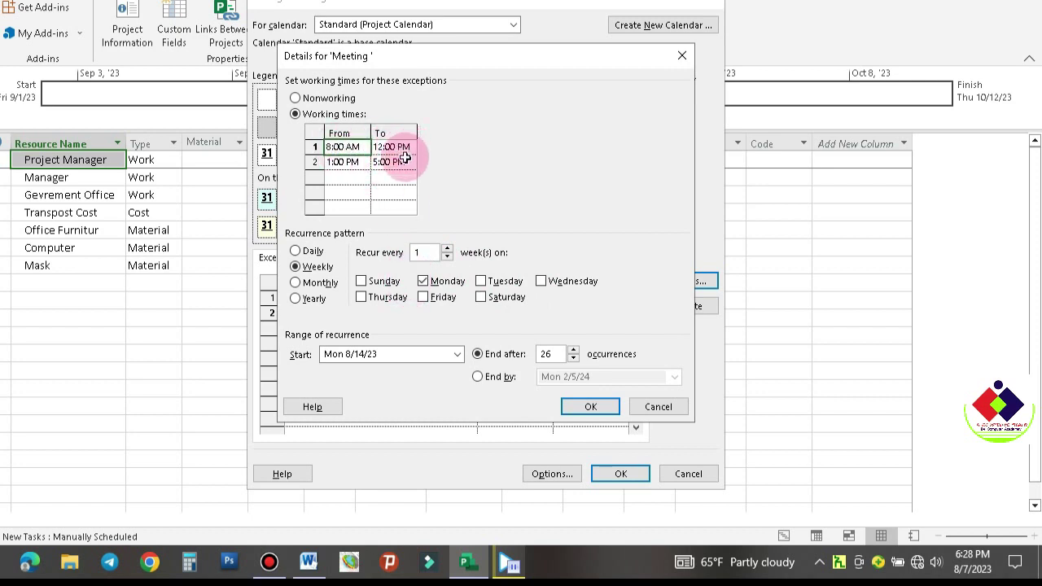
pyautogui.click(350, 163)
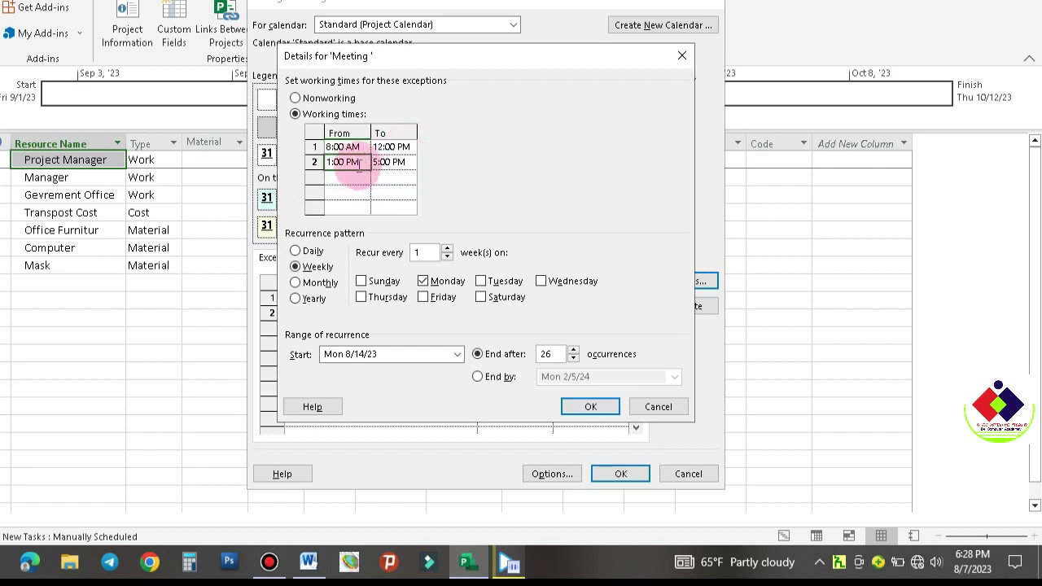
pyautogui.click(308, 163)
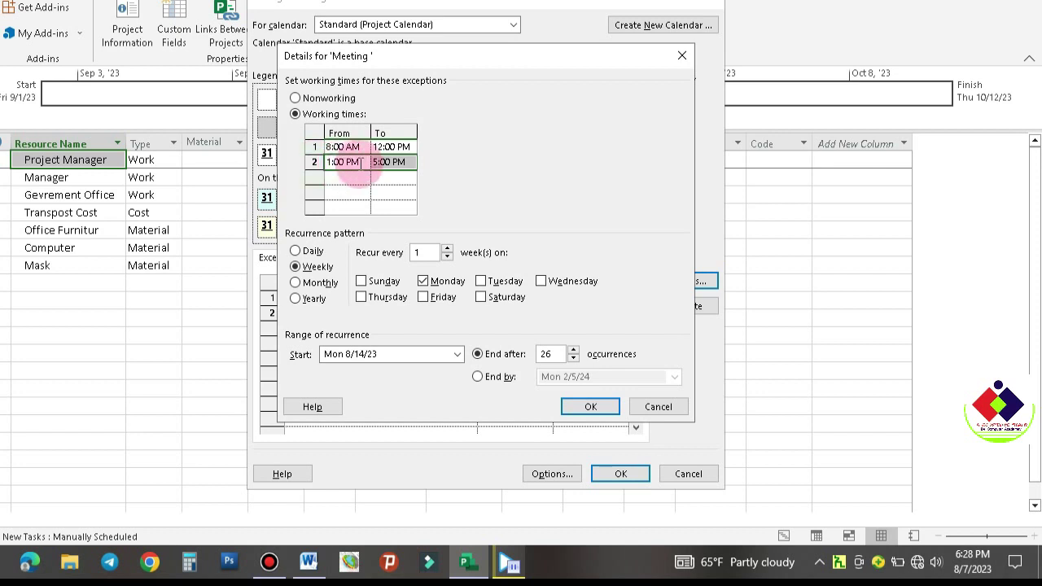
pyautogui.click(317, 165)
pyautogui.click(316, 164)
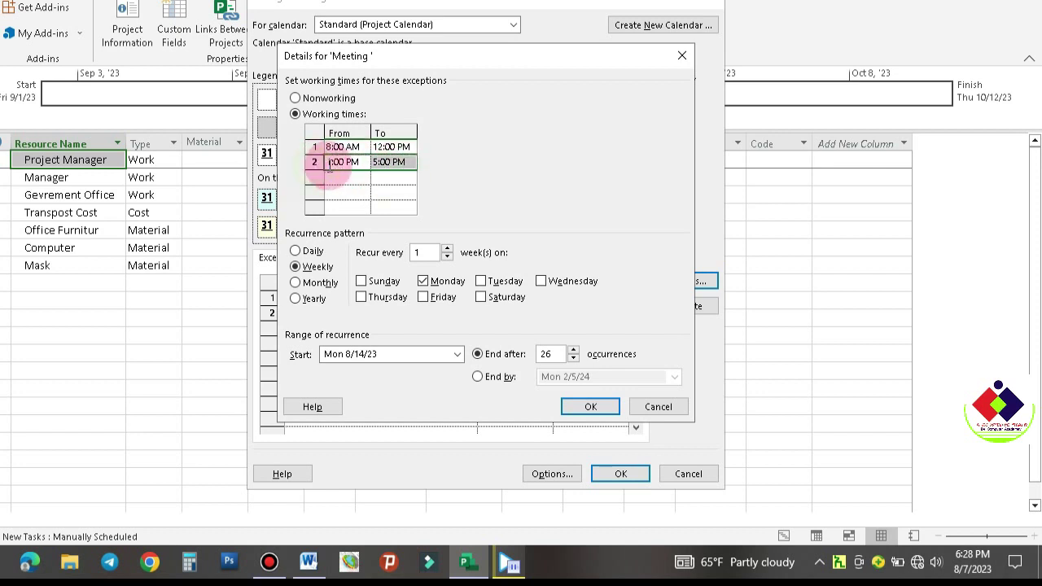
pyautogui.click(389, 166)
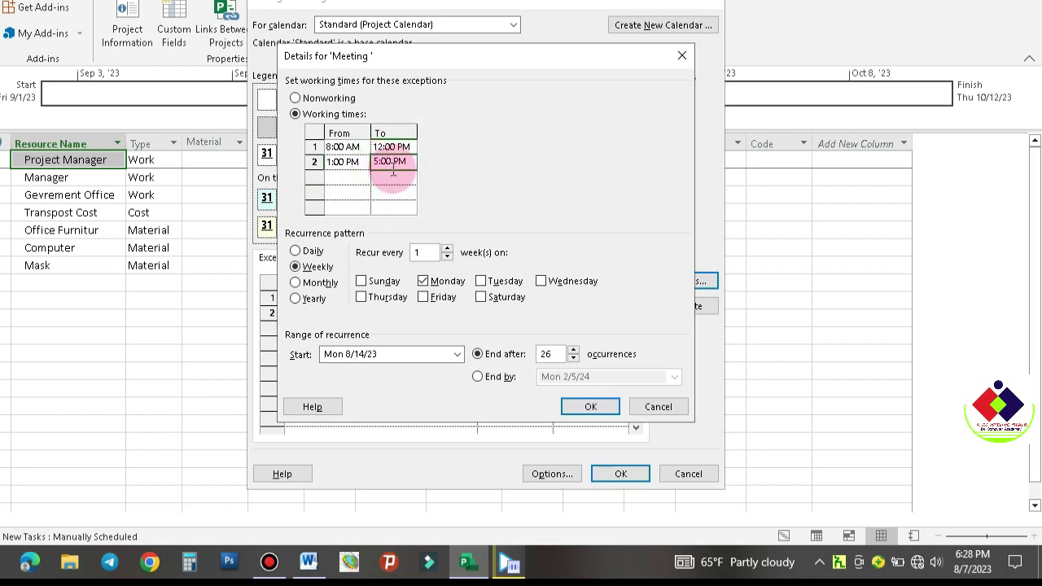
pyautogui.click(393, 171)
pyautogui.write('3')
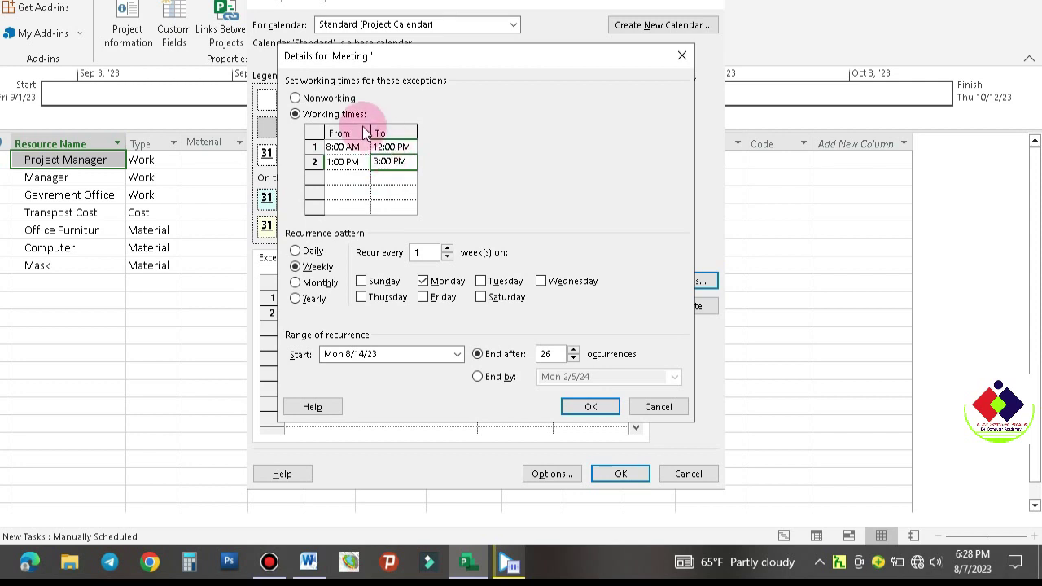
pyautogui.click(393, 178)
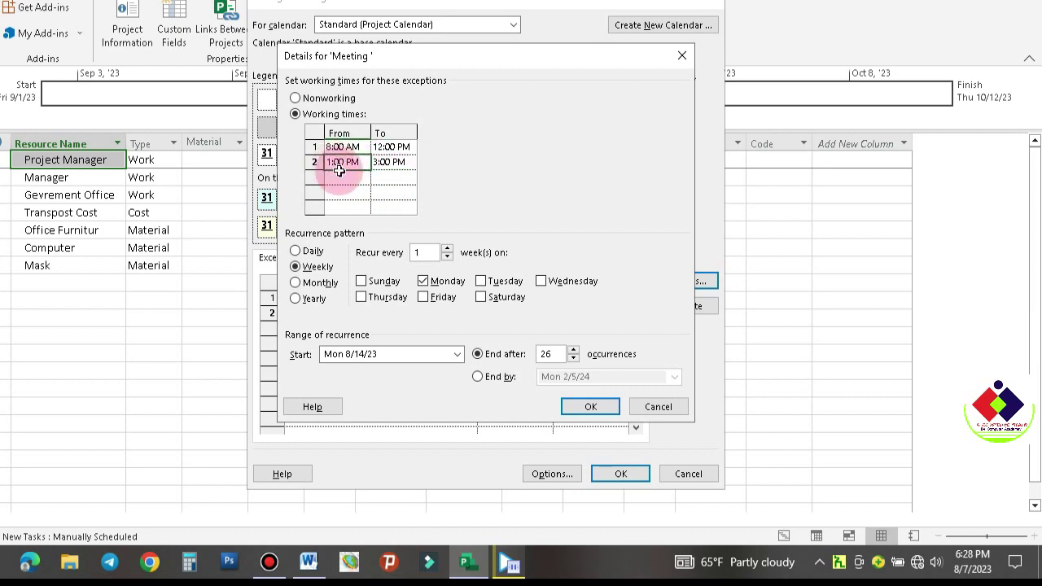
pyautogui.click(388, 174)
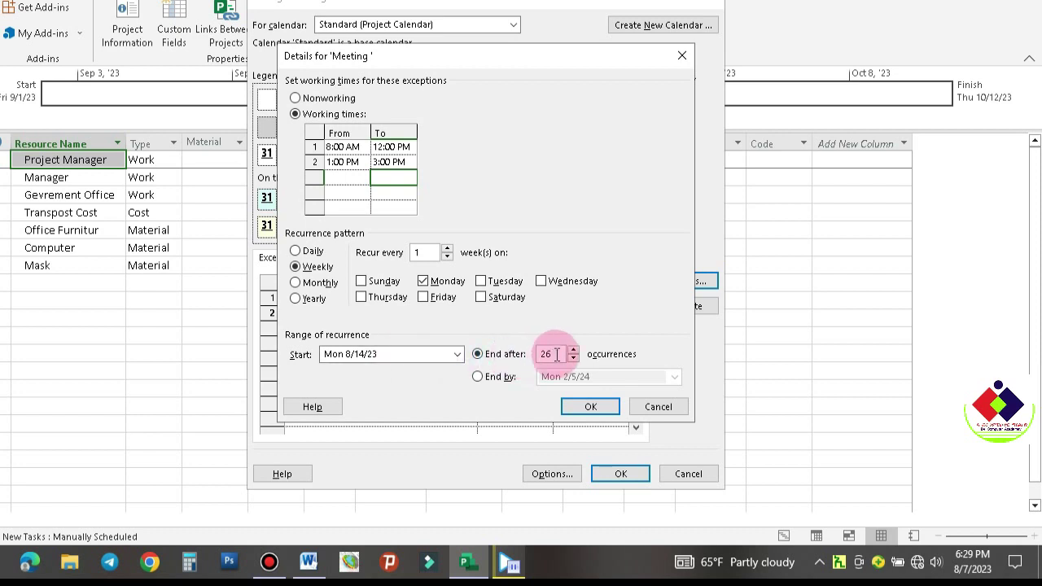
# Set the Meeting exception's range of recurrence to end by January 10, 2024.
pyautogui.click(505, 379)
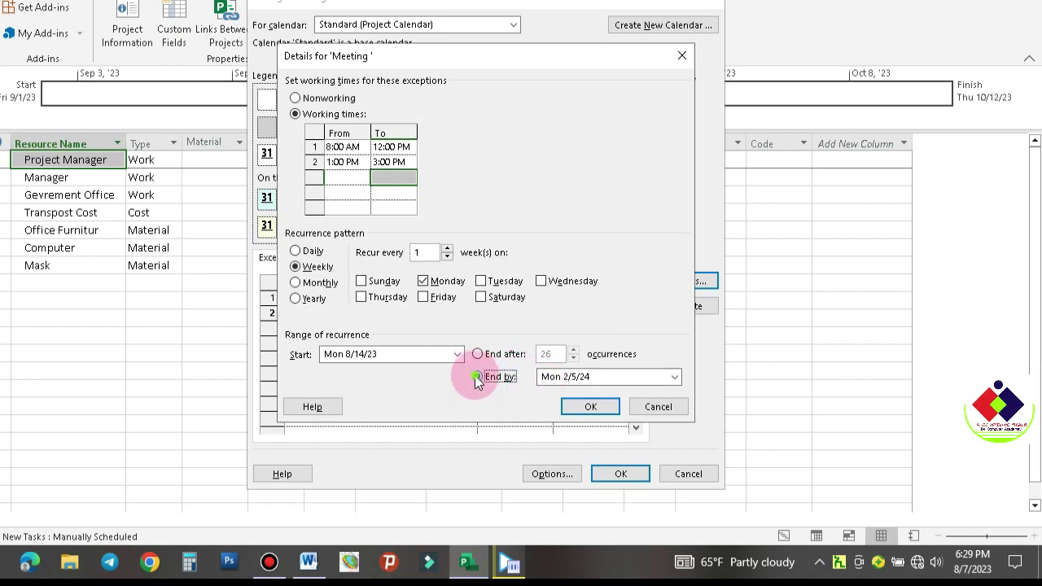
pyautogui.click(675, 377)
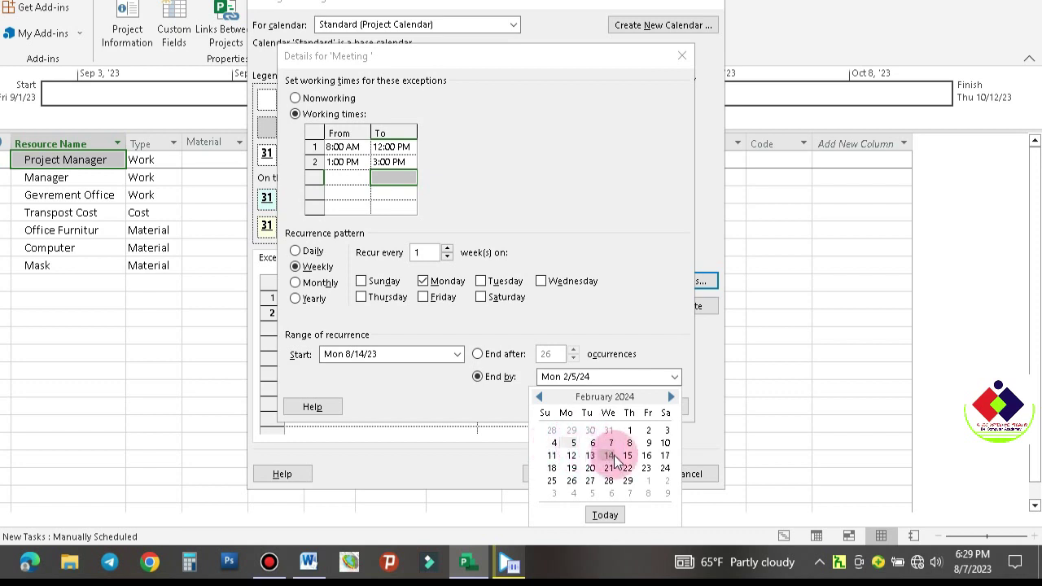
pyautogui.click(543, 397)
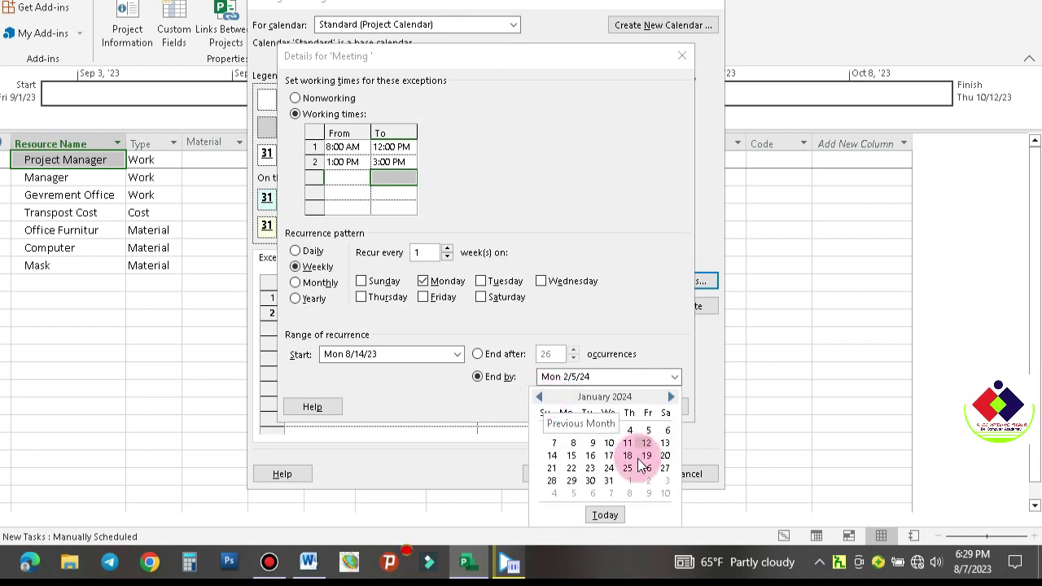
pyautogui.click(611, 441)
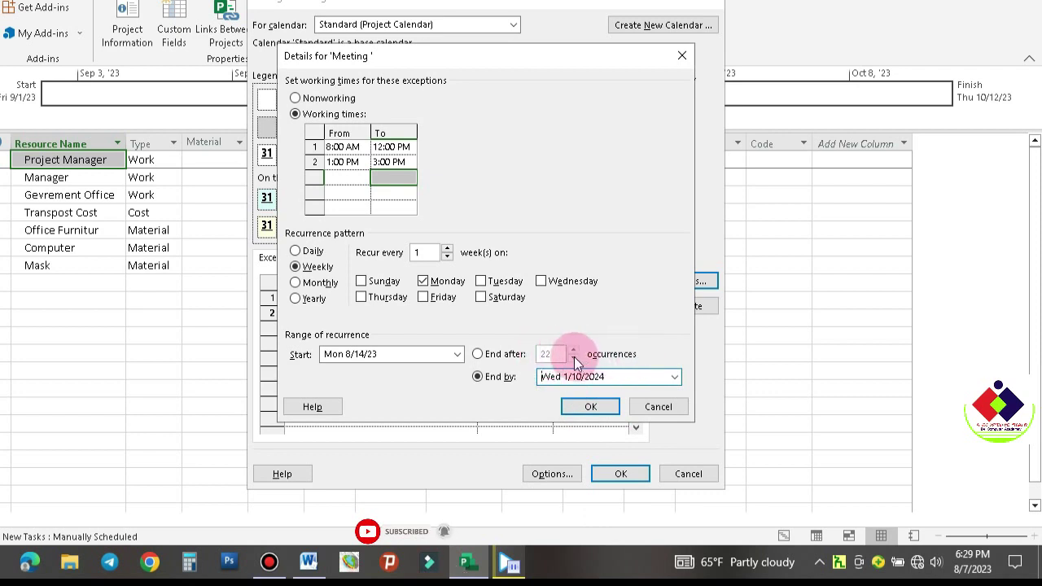
# Change the Meeting exception's recurrence end date to March 6, 2024.
pyautogui.click(675, 376)
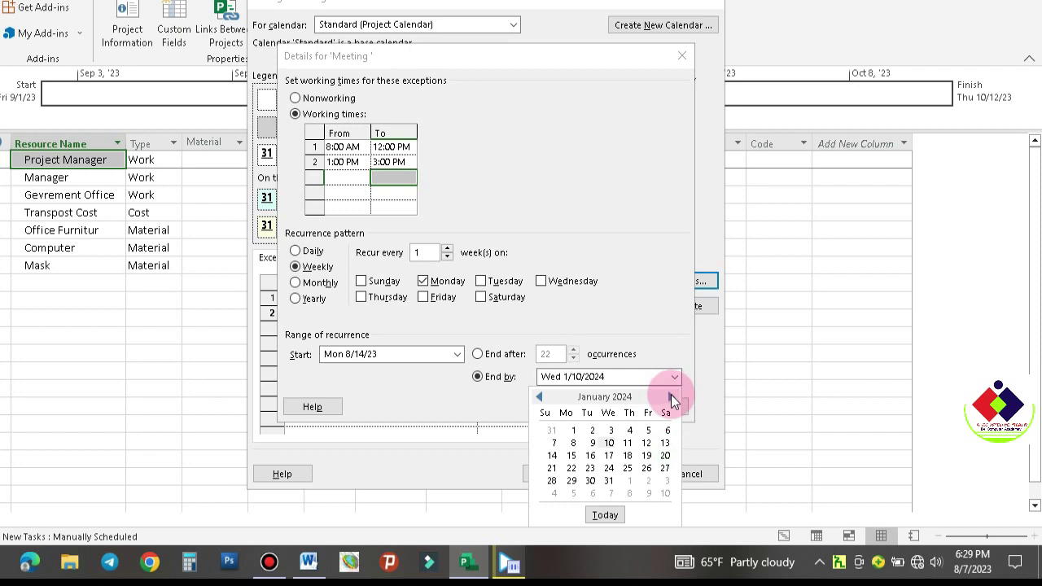
pyautogui.click(670, 398)
pyautogui.click(670, 398)
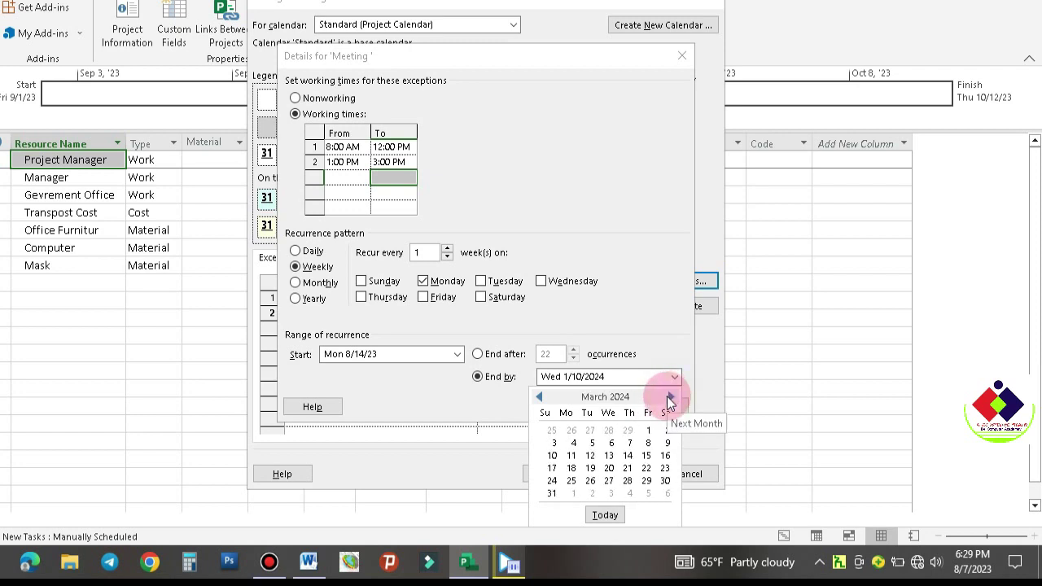
pyautogui.click(610, 443)
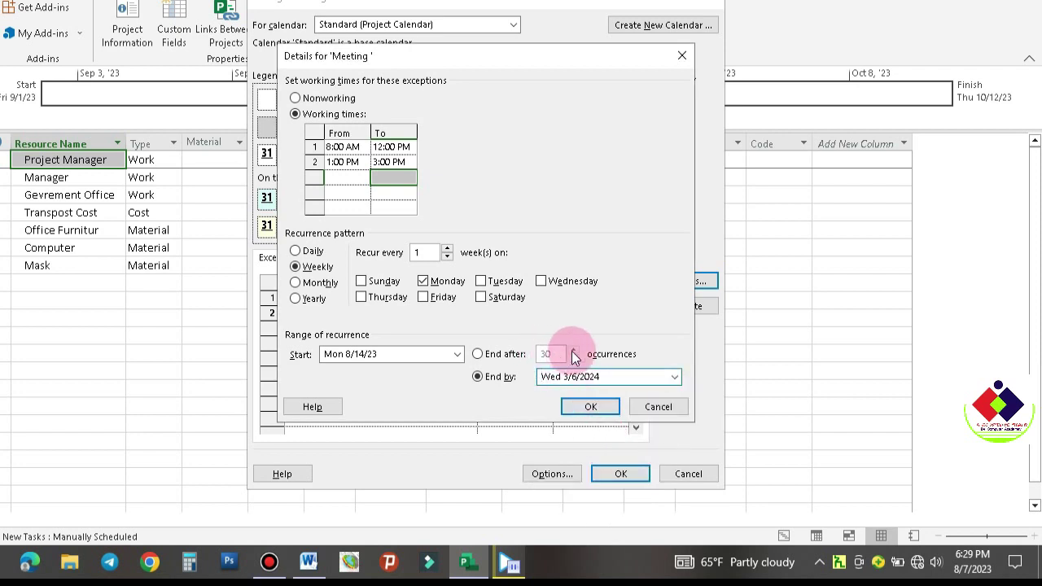
pyautogui.click(590, 409)
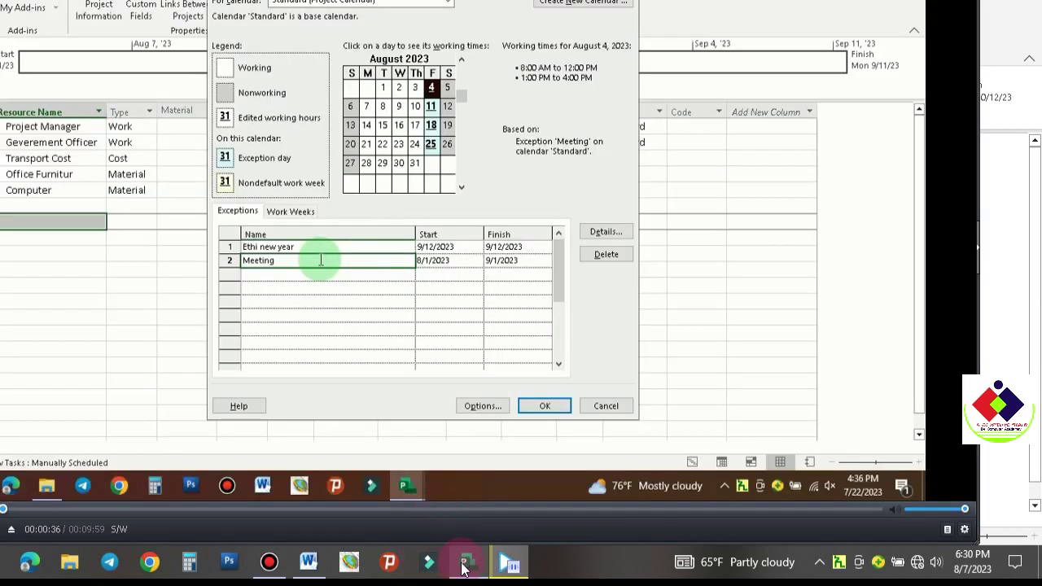
# Return to Microsoft Project, set the Meeting recurrence to end after 6 and finally 5 occurrences, and accept the details.
pyautogui.click(464, 563)
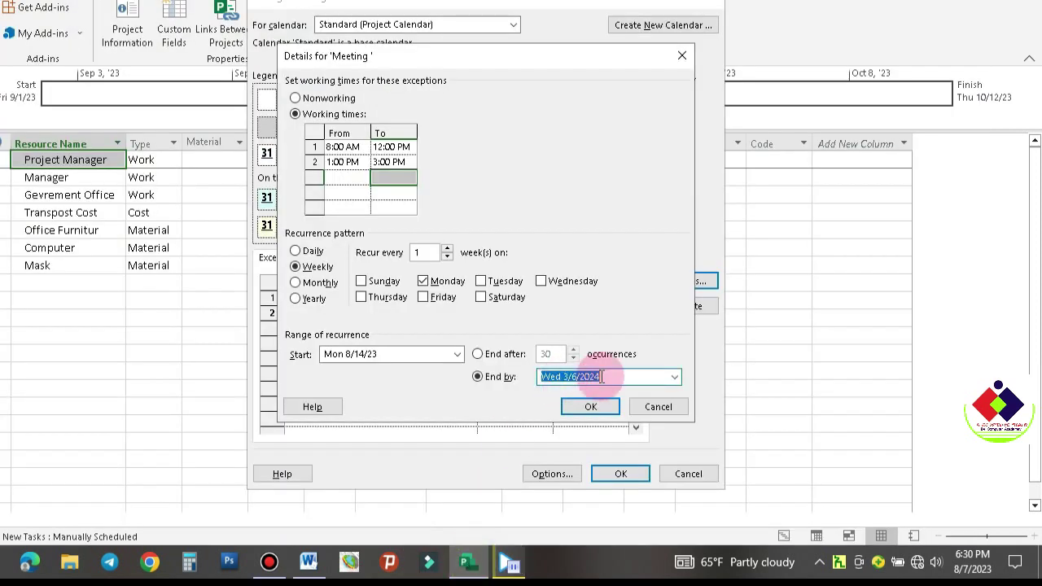
pyautogui.click(478, 354)
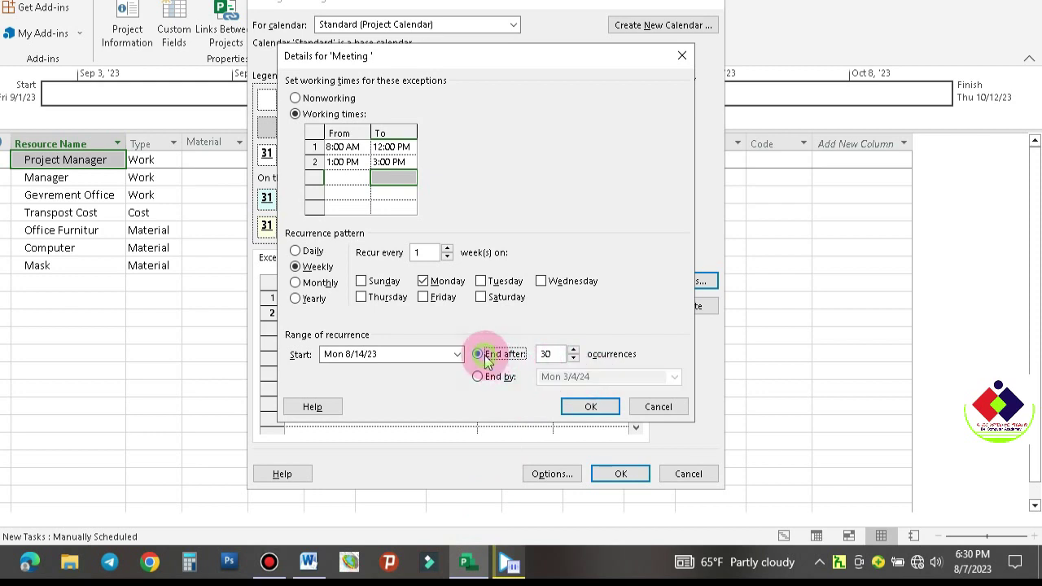
pyautogui.doubleClick(537, 353)
pyautogui.write('6')
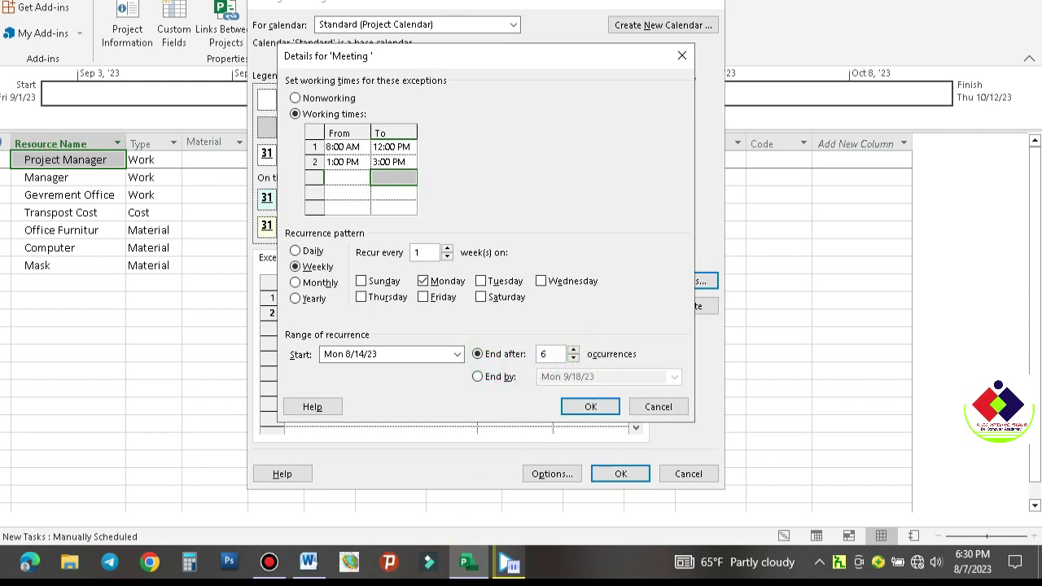
pyautogui.click(503, 378)
pyautogui.click(497, 356)
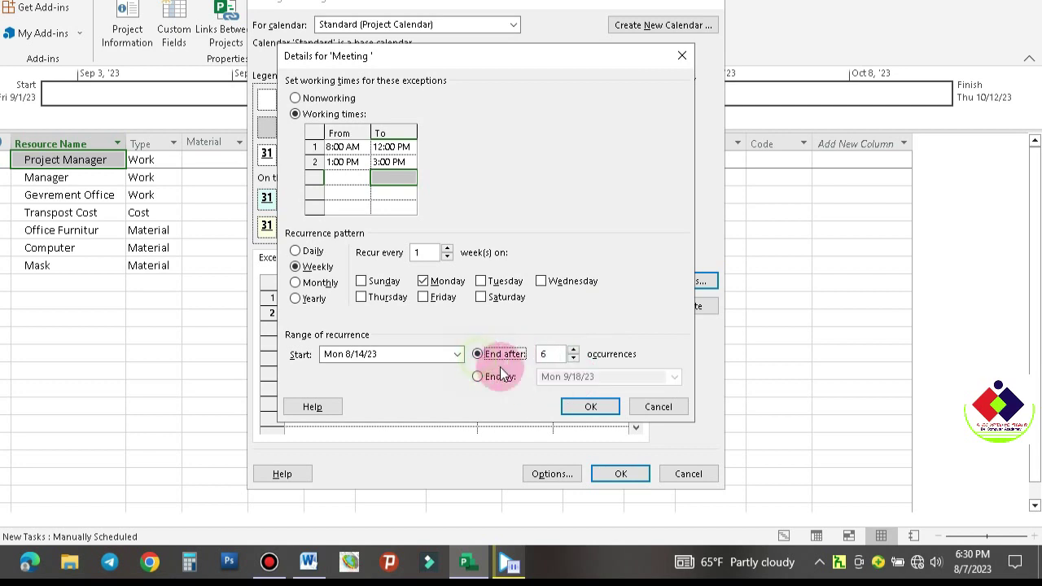
pyautogui.click(500, 377)
pyautogui.click(478, 354)
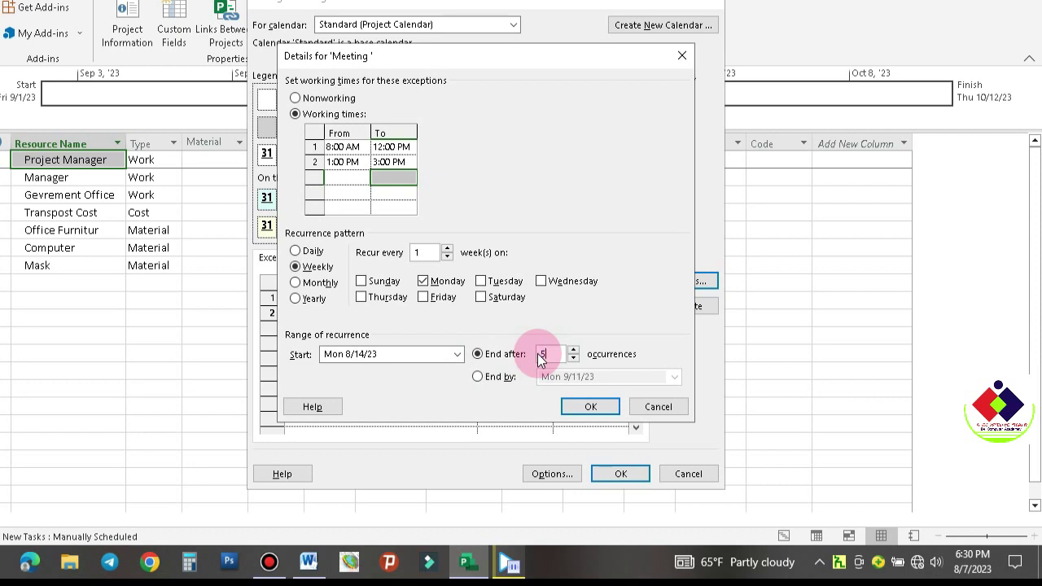
pyautogui.press('Return')
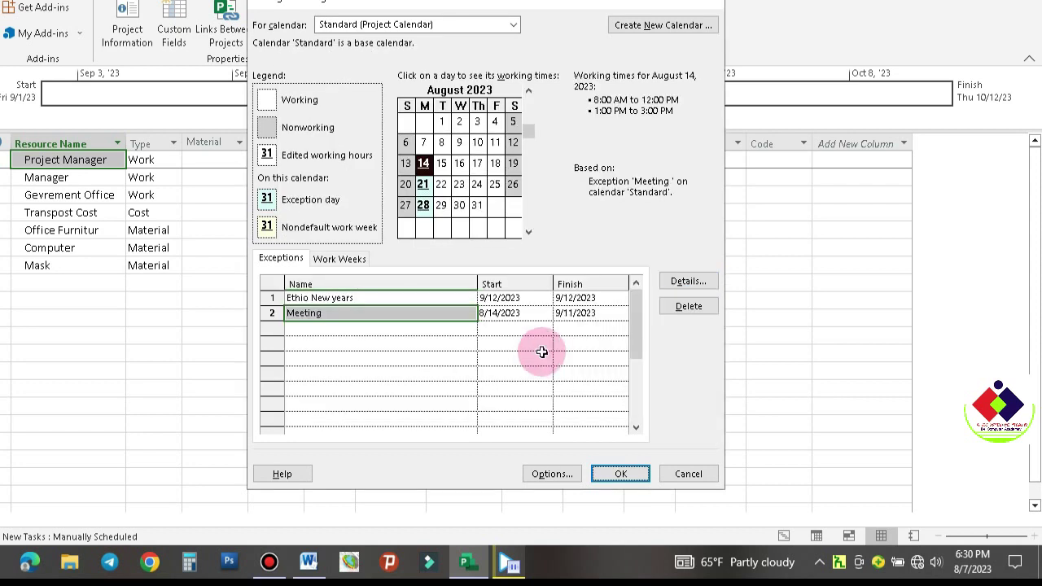
# Reopen the Meeting exception's details, set its recurrence to end after 10 occurrences, and accept the details.
pyautogui.click(688, 281)
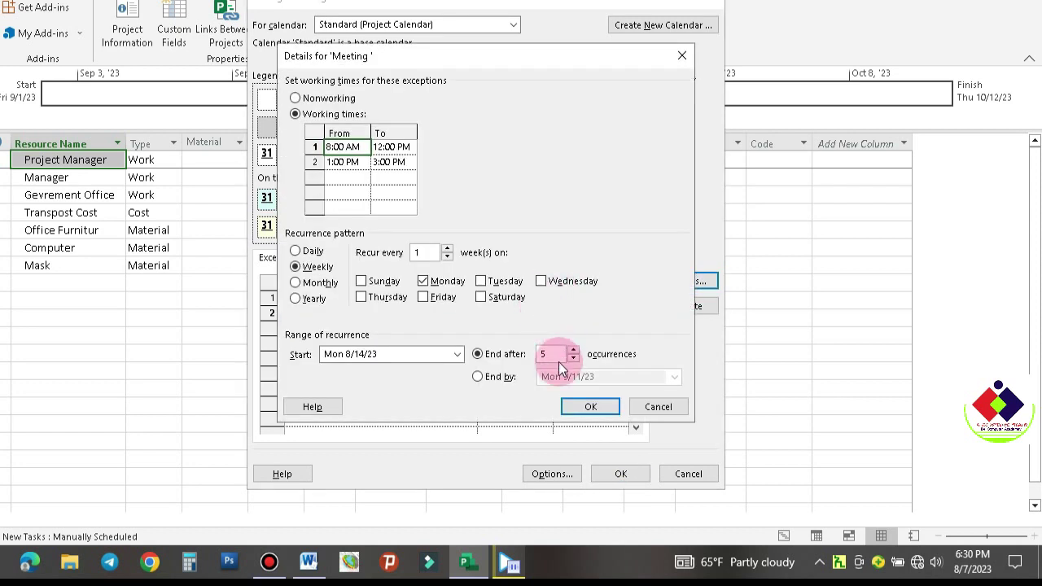
pyautogui.click(522, 378)
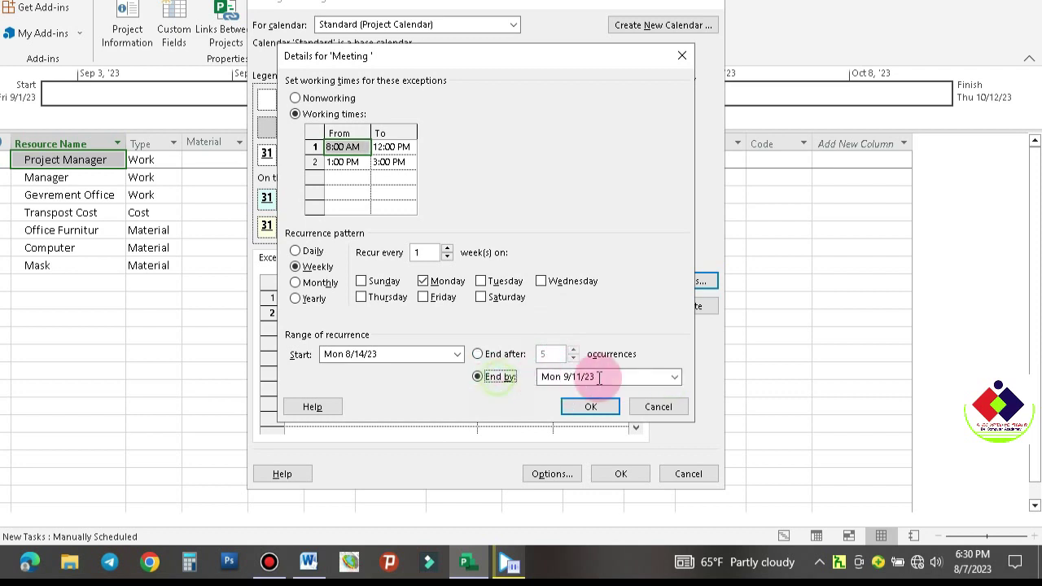
pyautogui.click(674, 376)
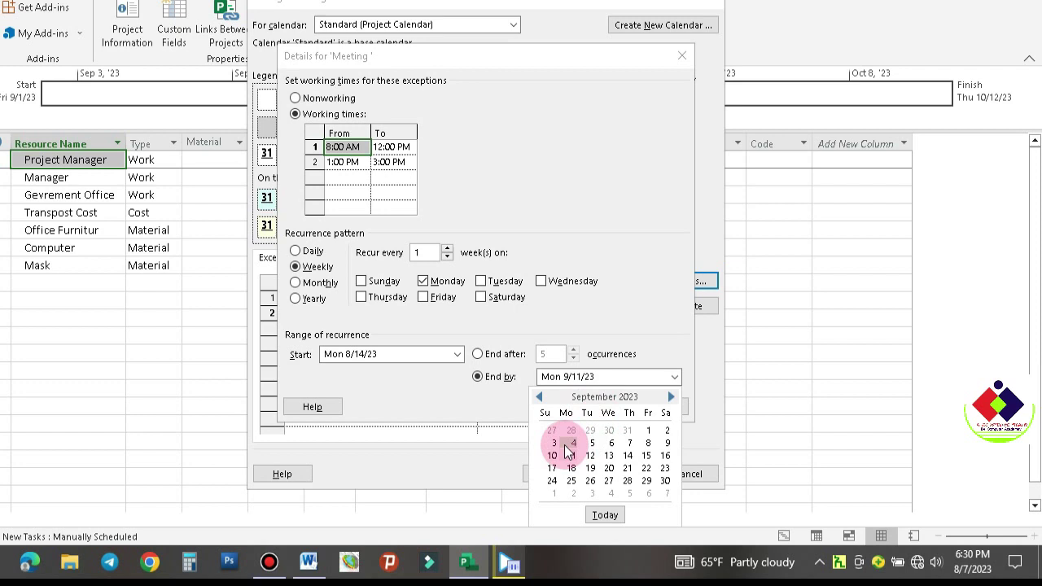
pyautogui.click(674, 377)
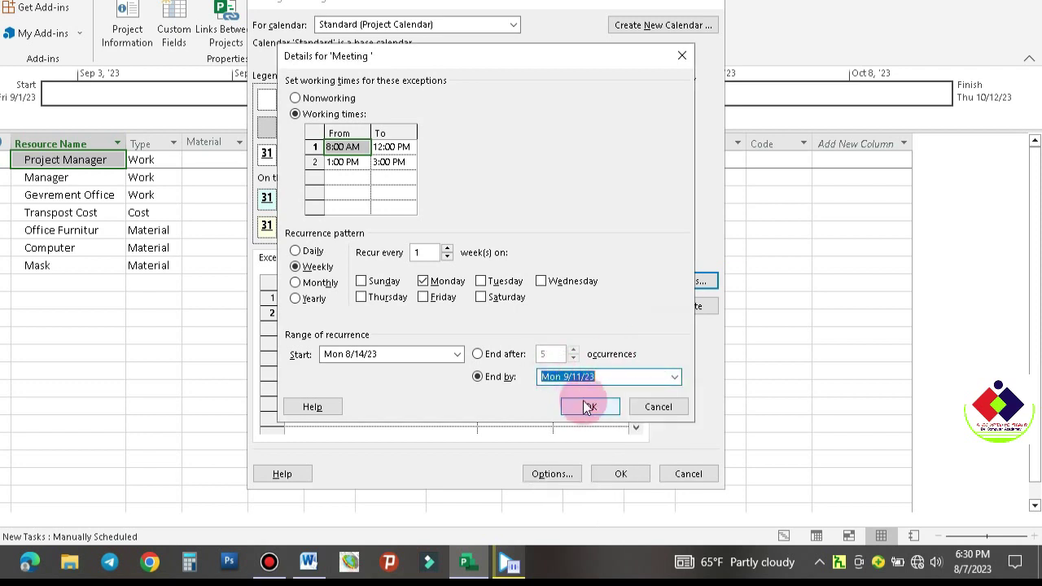
pyautogui.click(478, 354)
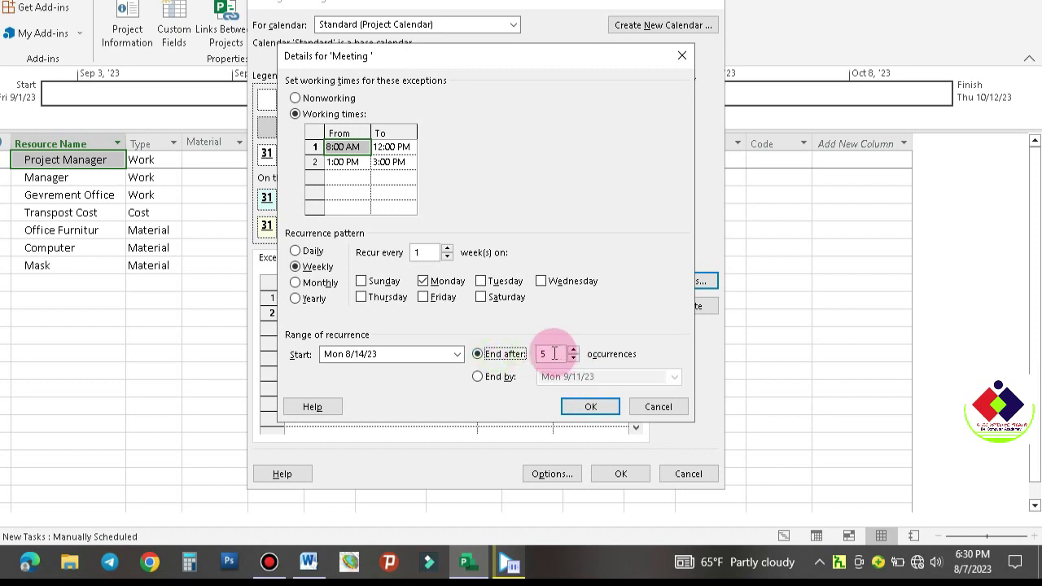
pyautogui.moveTo(554, 353); pyautogui.dragTo(530, 353)
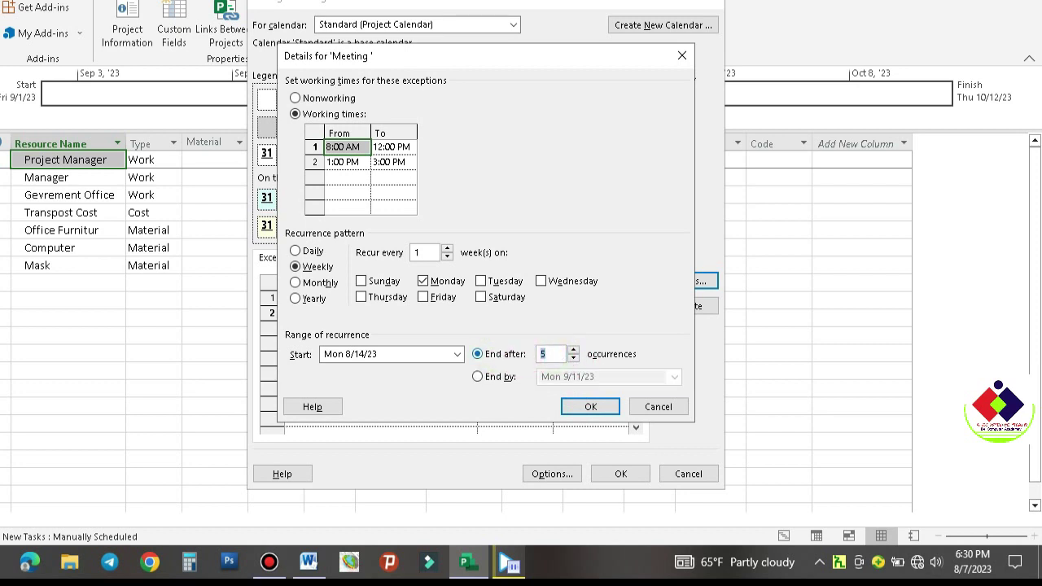
pyautogui.write('10')
pyautogui.click(485, 378)
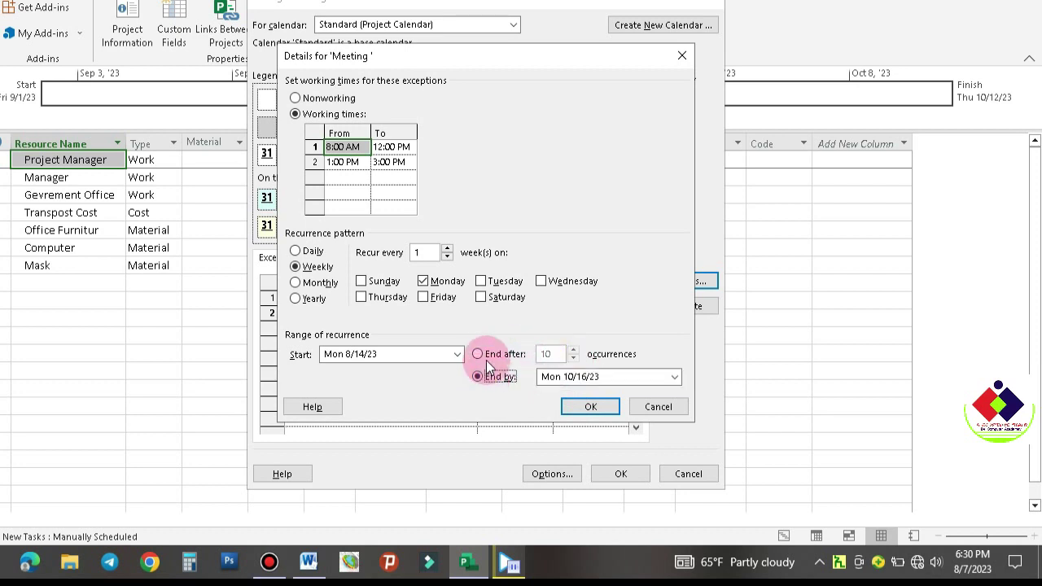
pyautogui.click(478, 354)
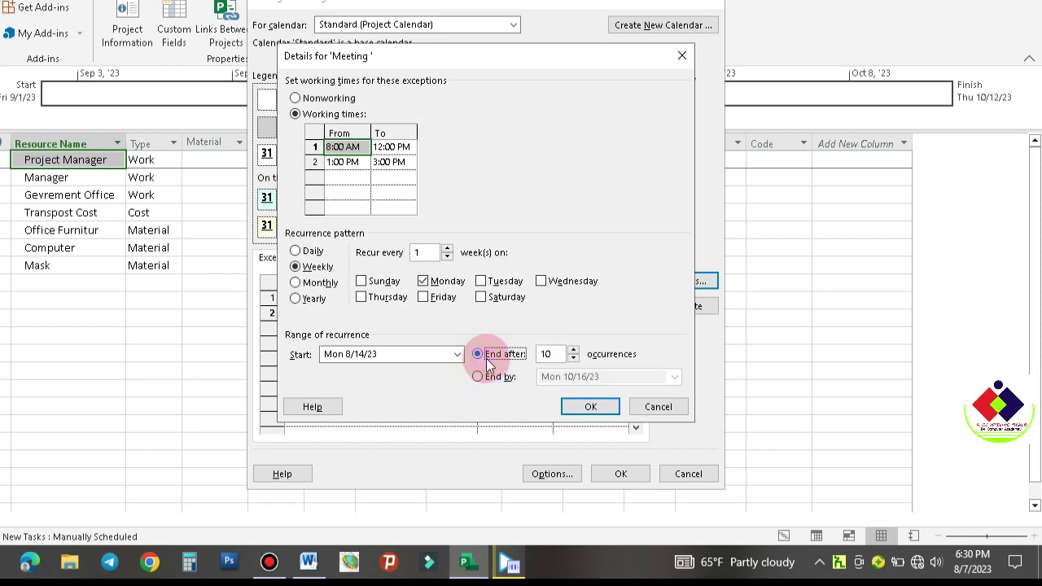
pyautogui.click(592, 407)
# Review the calendar days and working times of the Ethio New years and Meeting exceptions.
pyautogui.click(418, 326)
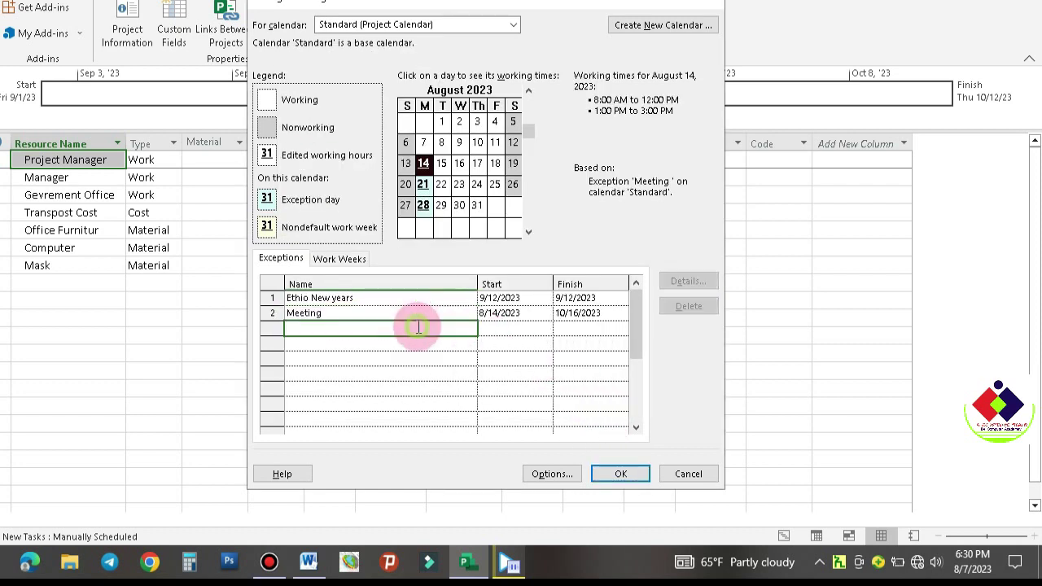
pyautogui.click(418, 307)
pyautogui.click(418, 297)
pyautogui.click(414, 326)
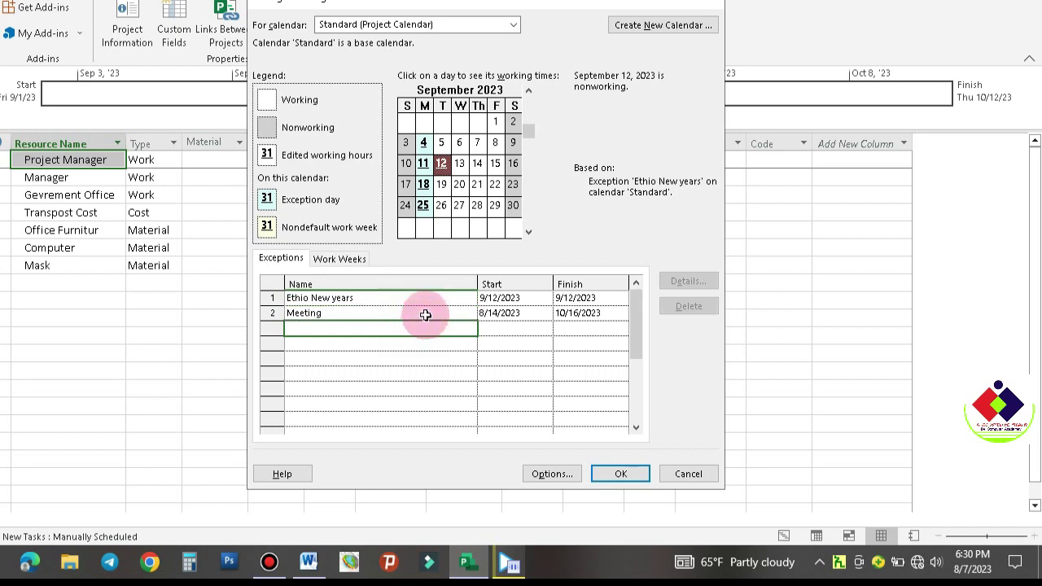
pyautogui.click(489, 313)
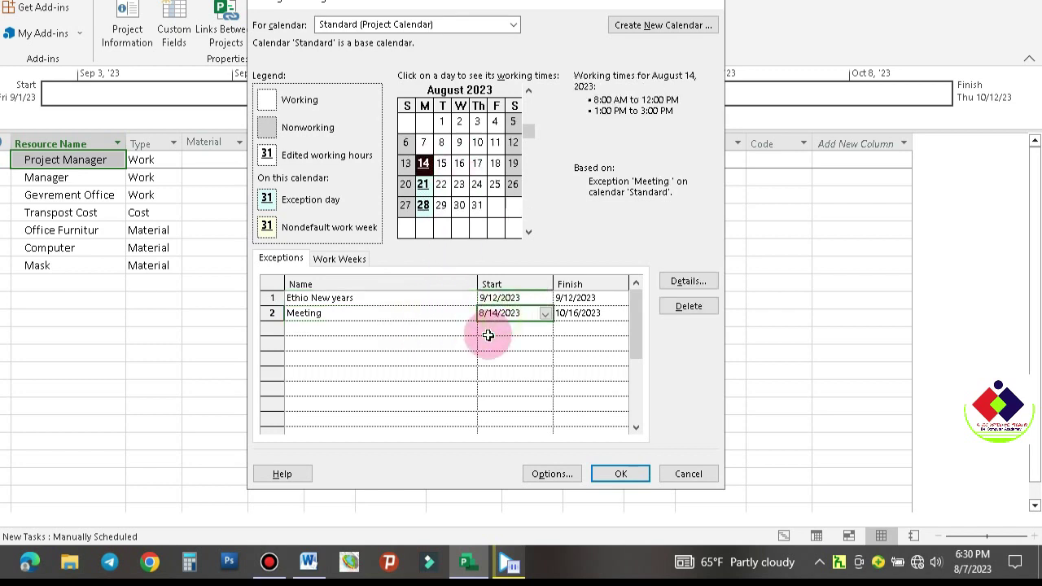
# Examine the Ethio New years exception and the working times of the Meeting days on September 4, 11, 18 and 25.
pyautogui.click(489, 335)
pyautogui.click(396, 298)
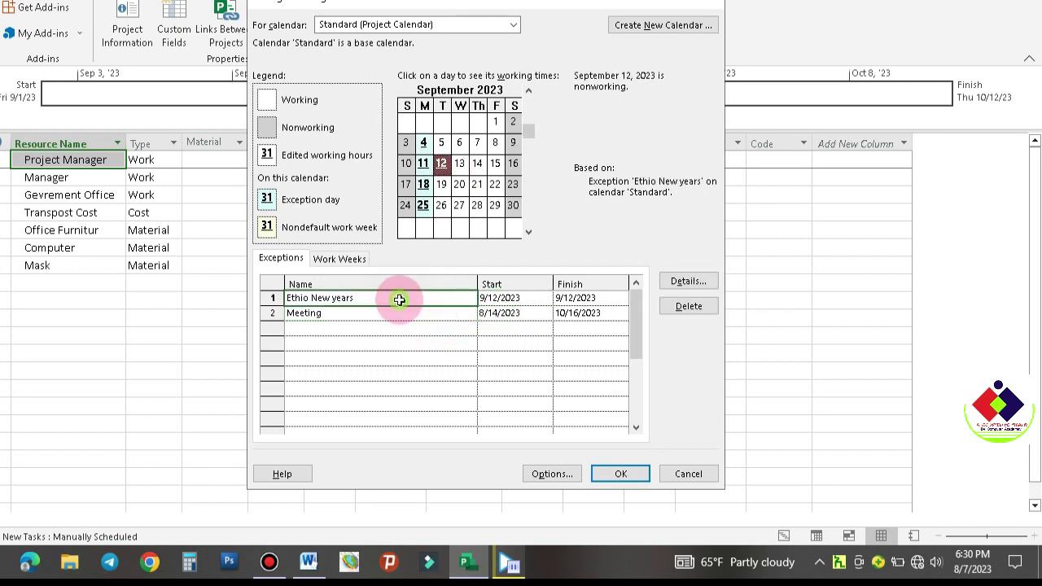
pyautogui.click(478, 232)
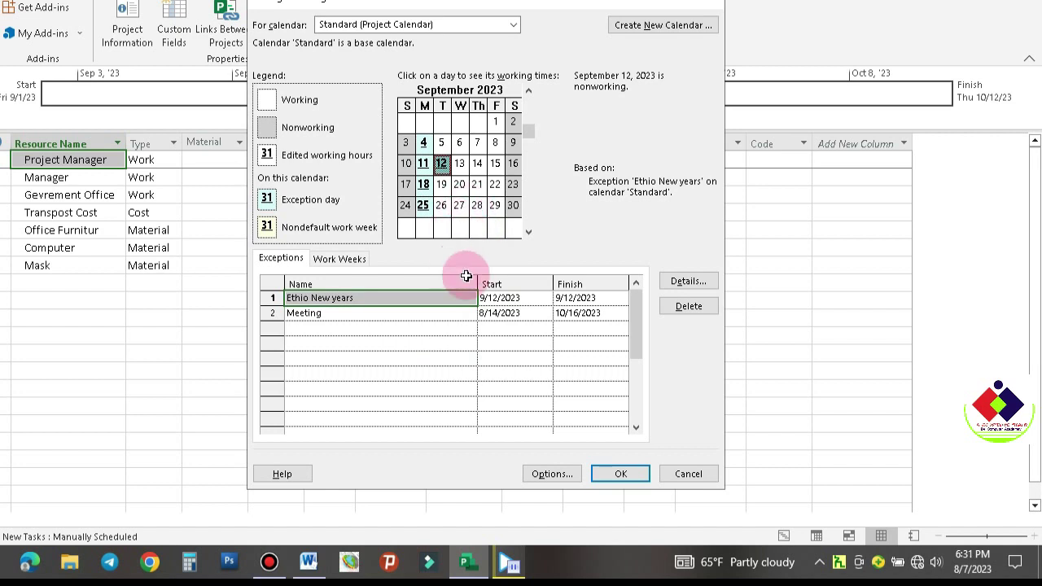
pyautogui.click(491, 299)
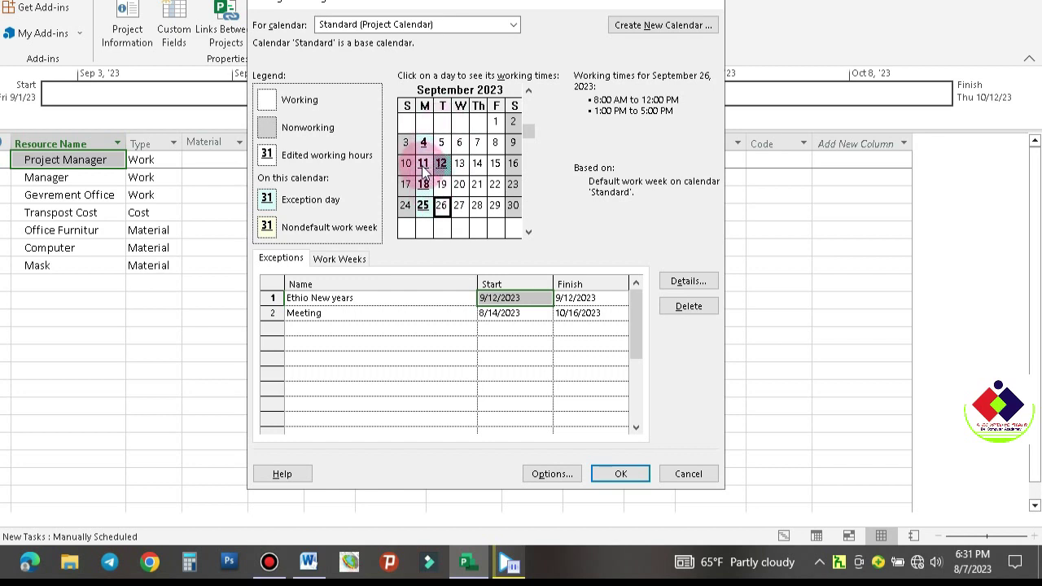
pyautogui.click(423, 143)
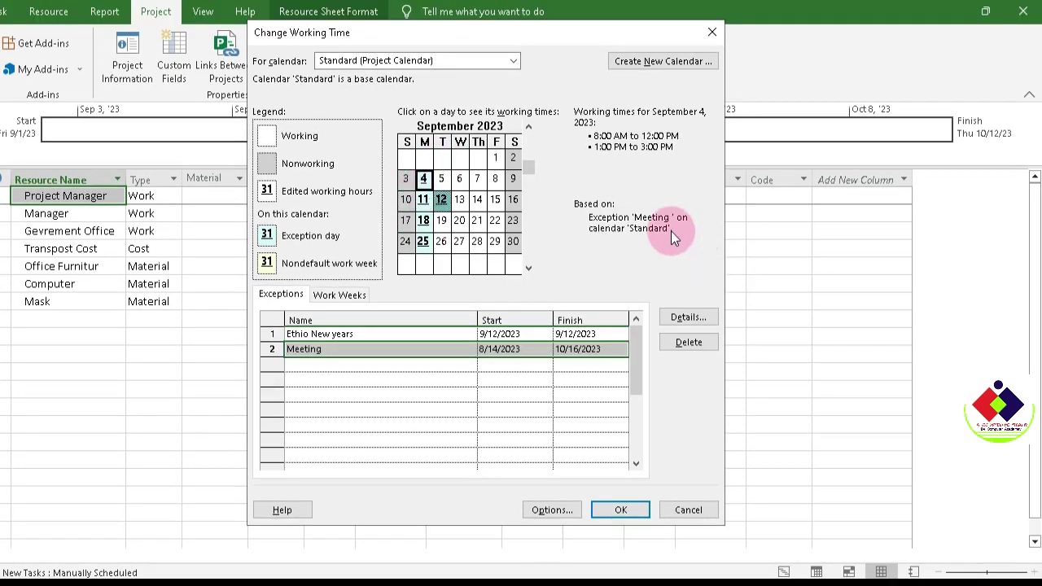
pyautogui.click(423, 200)
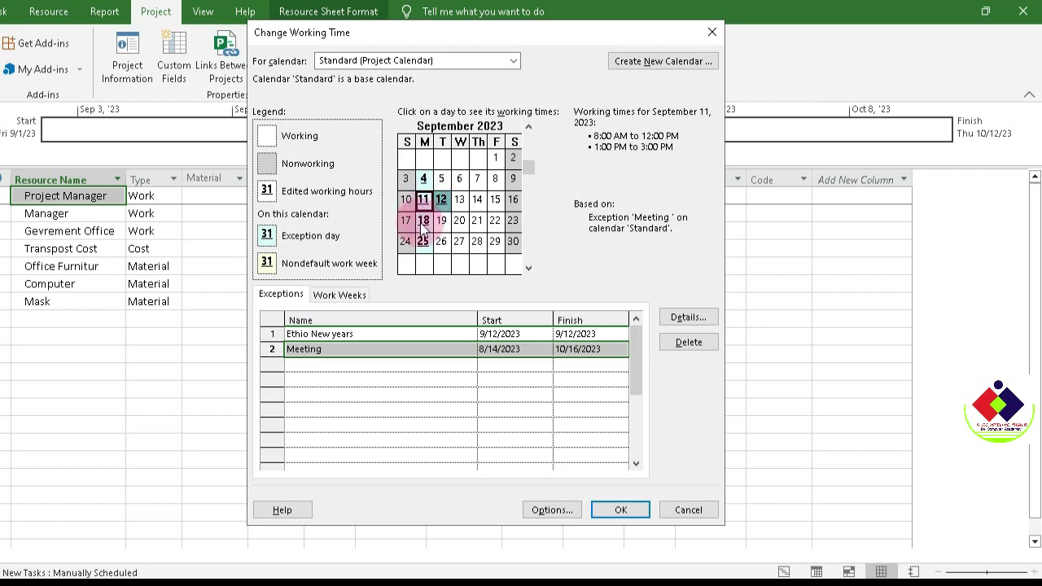
pyautogui.click(423, 220)
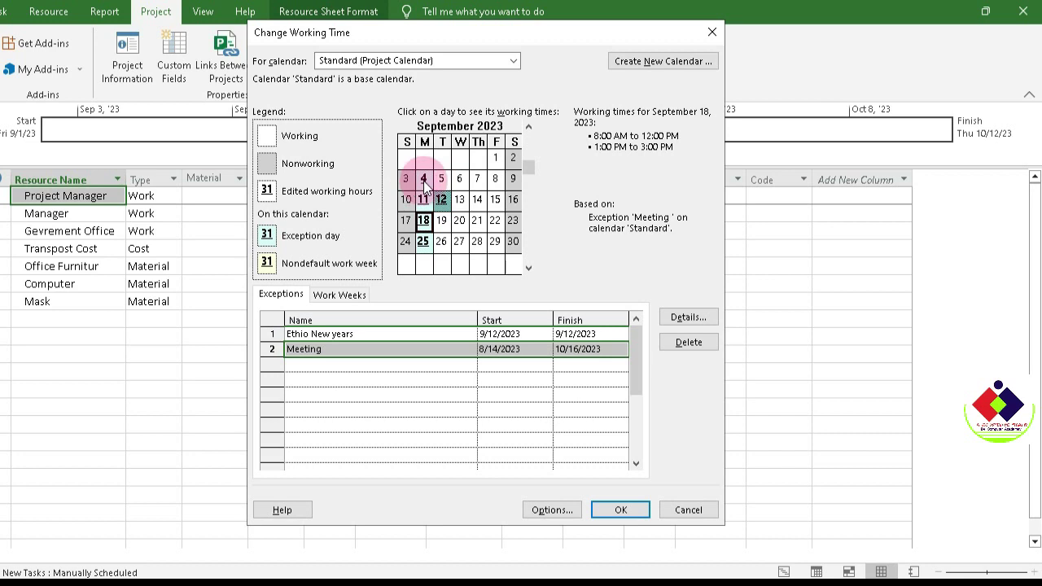
pyautogui.click(423, 242)
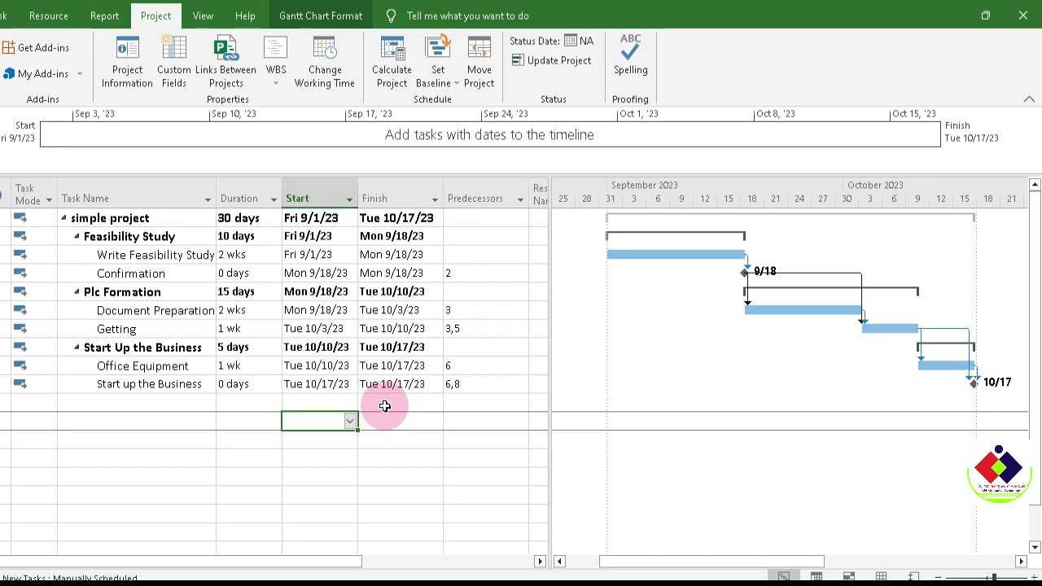
# View the project statistics through the project information settings, then close them.
pyautogui.click(385, 405)
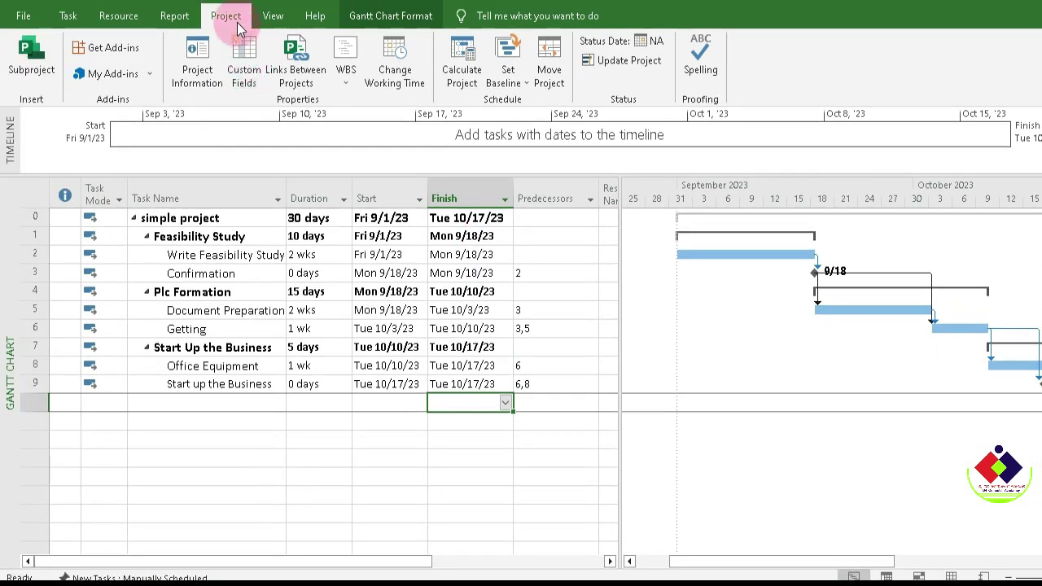
pyautogui.click(197, 62)
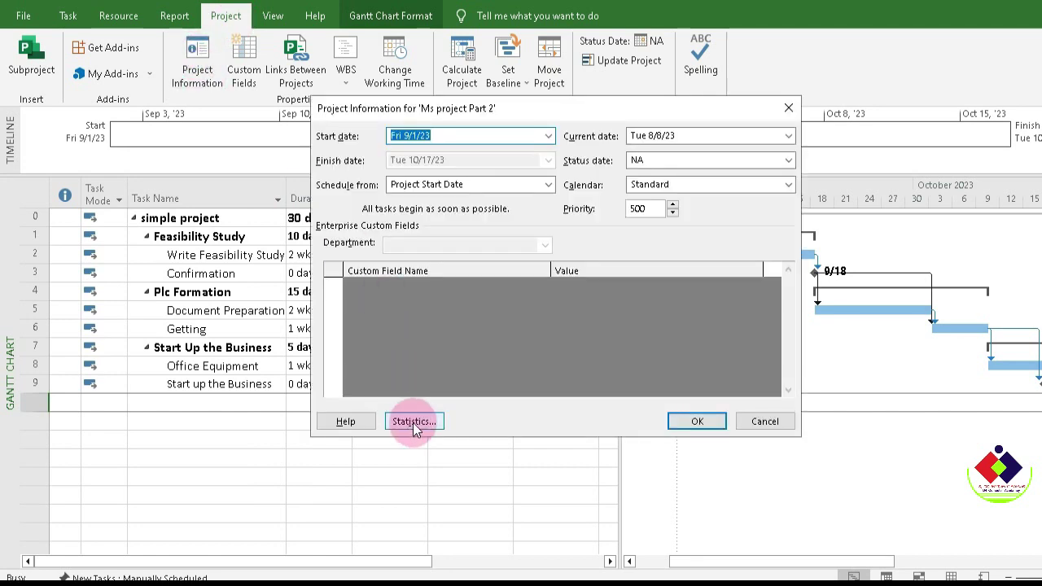
pyautogui.click(414, 425)
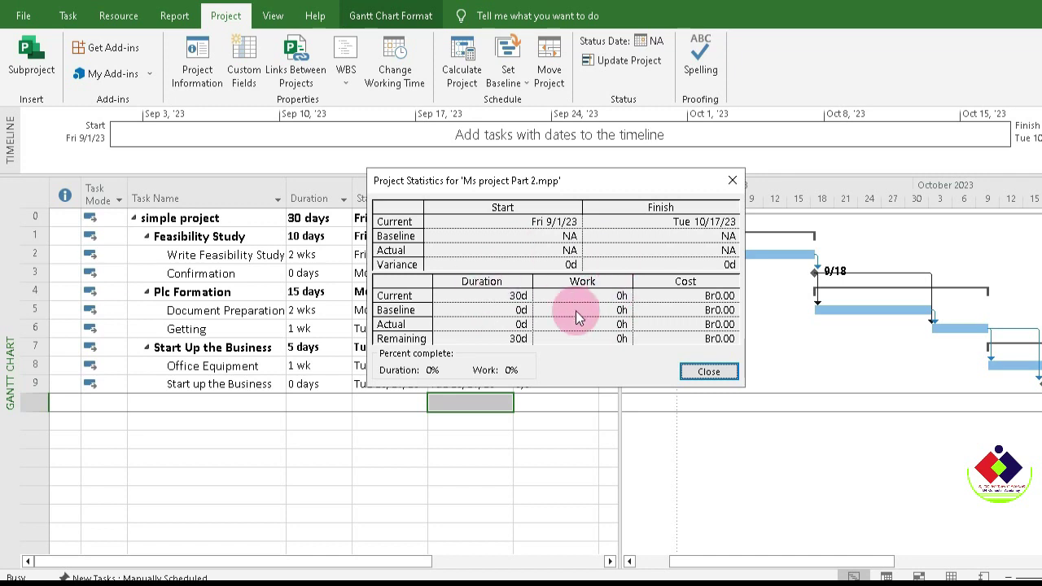
pyautogui.click(703, 370)
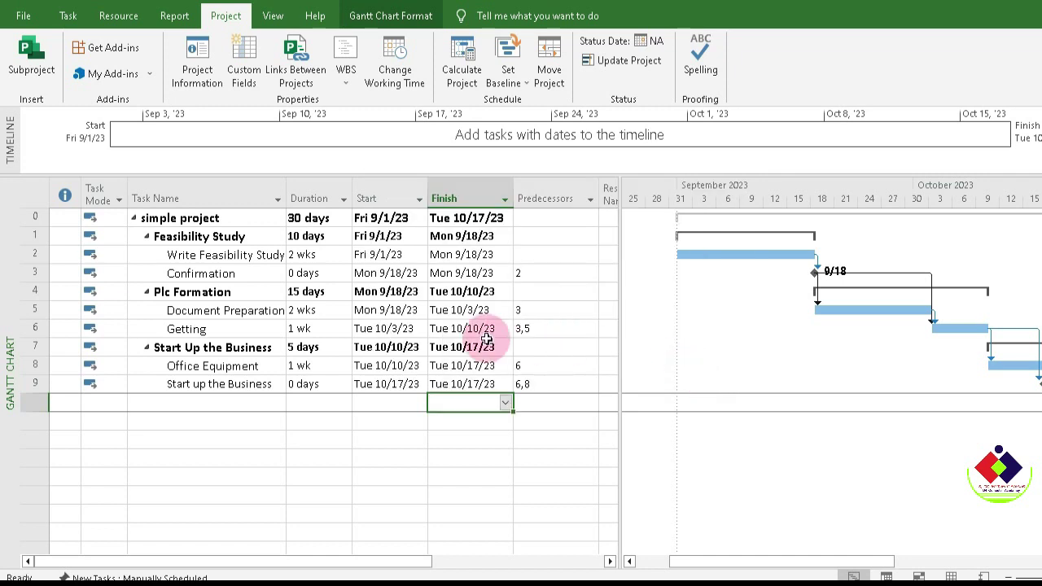
# View the project statistics from the file's information page and return to the Gantt chart.
pyautogui.click(23, 15)
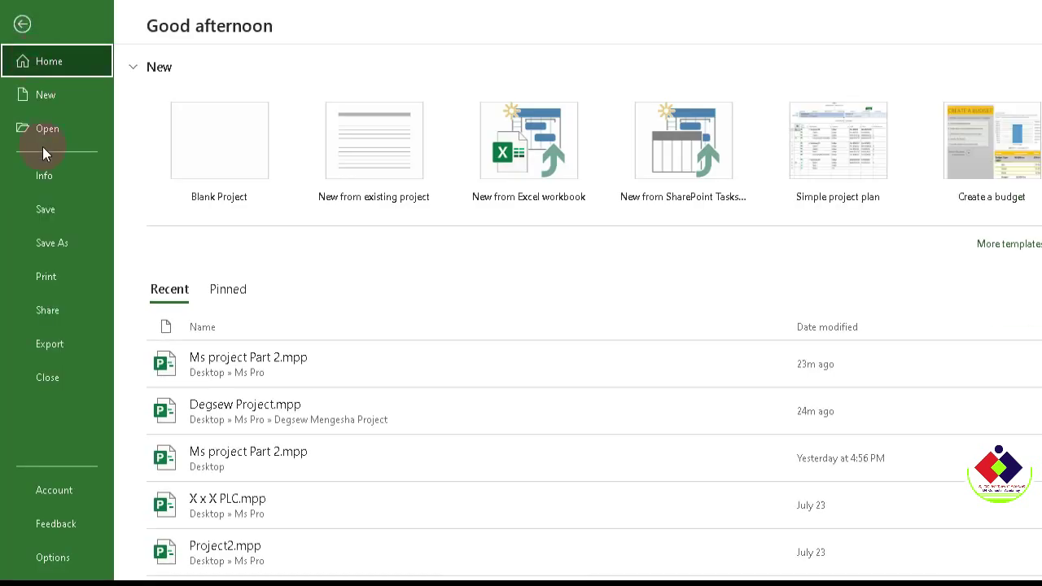
pyautogui.click(65, 179)
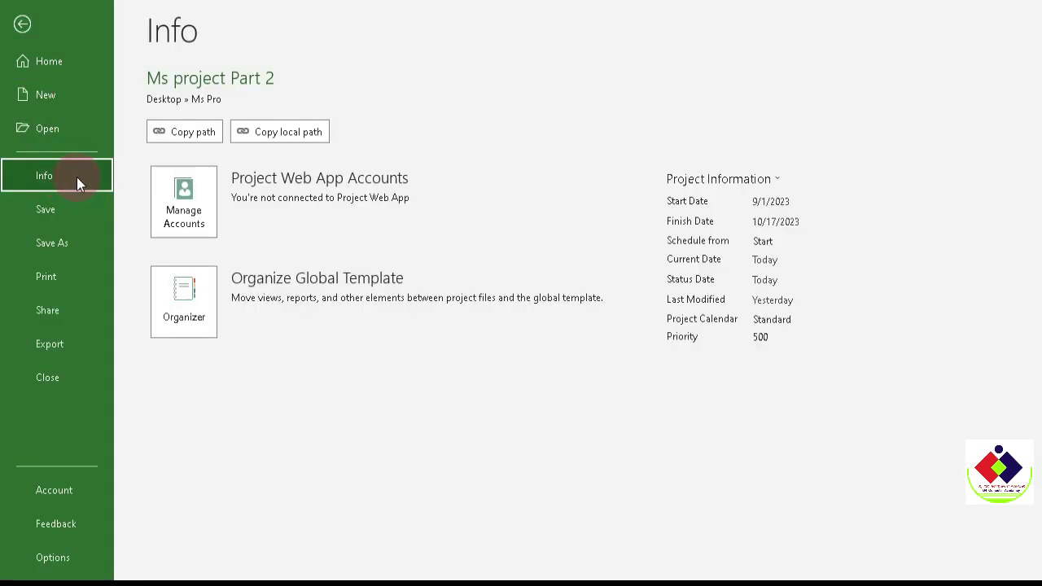
pyautogui.click(774, 179)
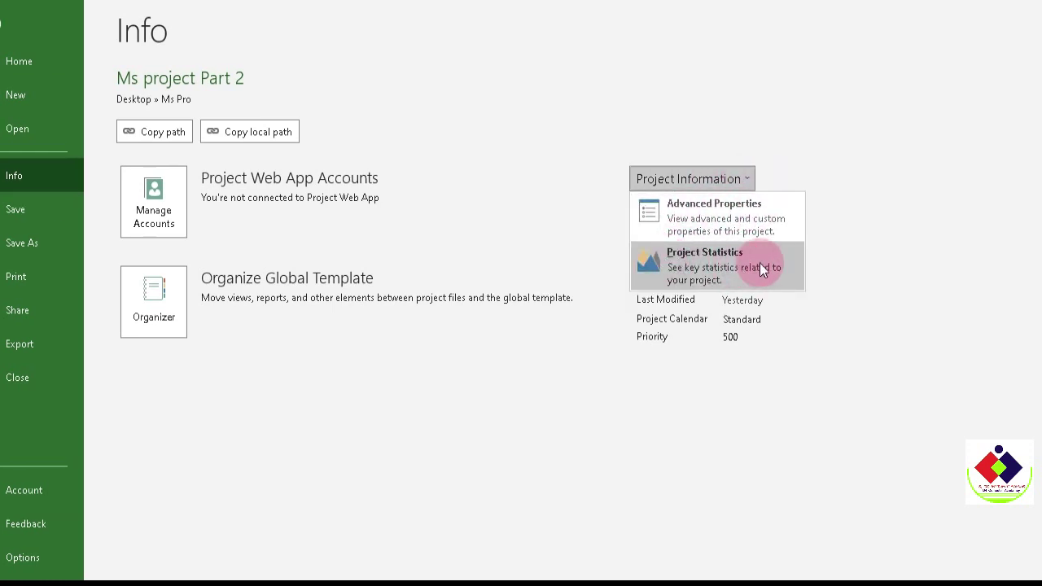
pyautogui.click(708, 258)
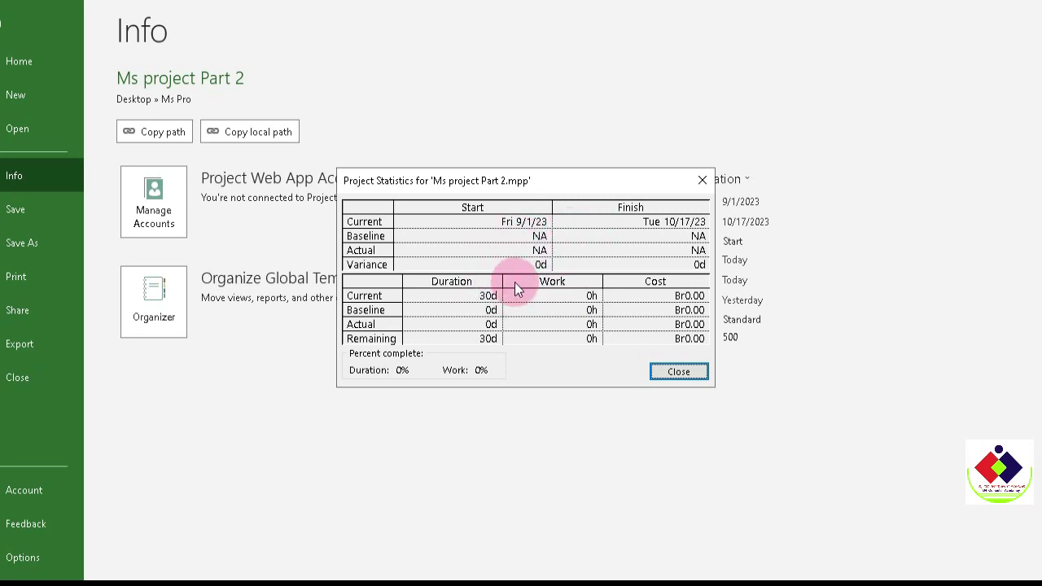
pyautogui.click(700, 180)
pyautogui.press('Escape')
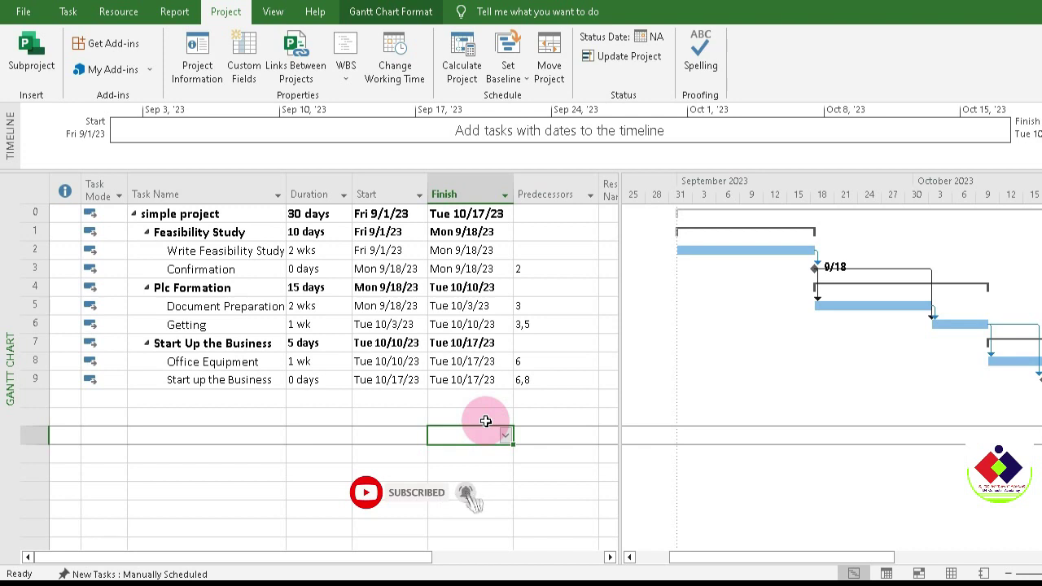
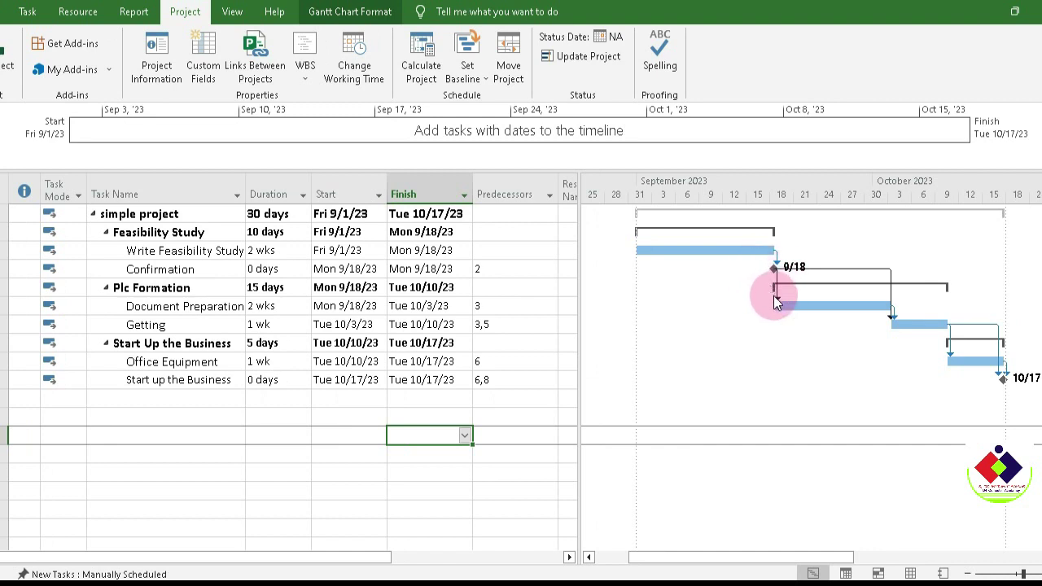
# Open the task dependency between Confirmation and Document Preparation and review the available link types.
pyautogui.doubleClick(775, 299)
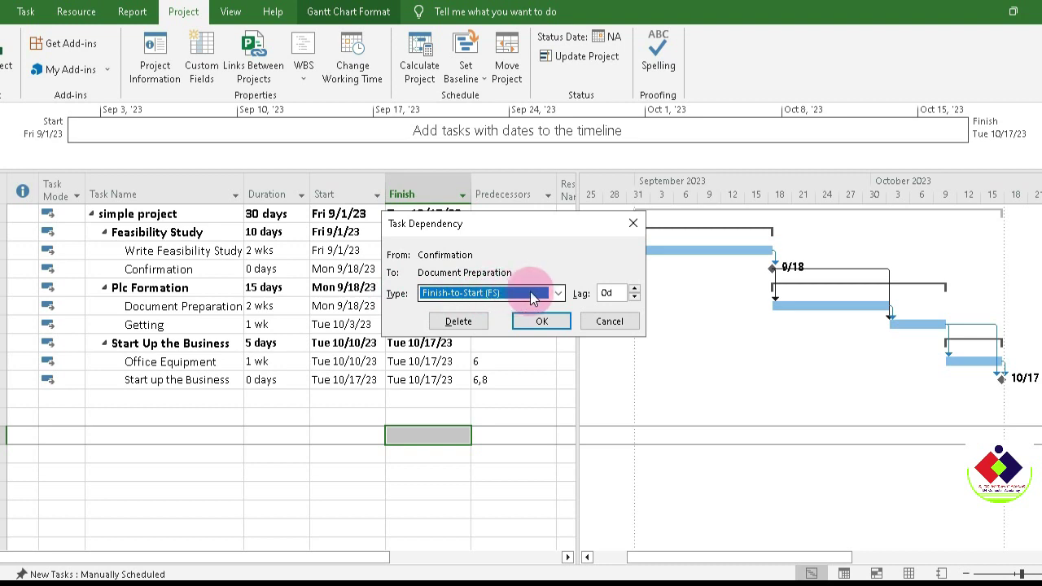
pyautogui.click(558, 294)
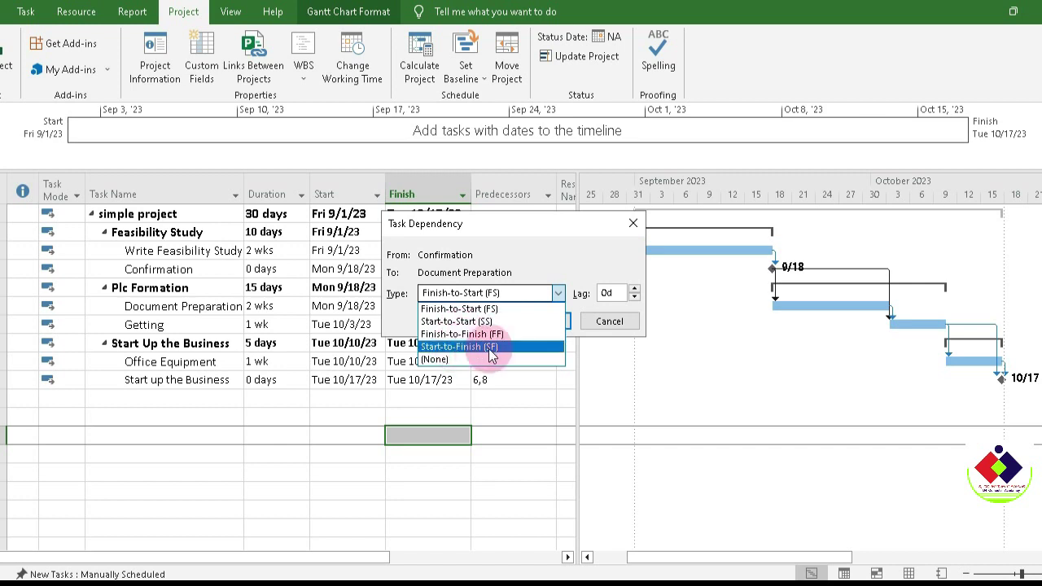
pyautogui.click(557, 295)
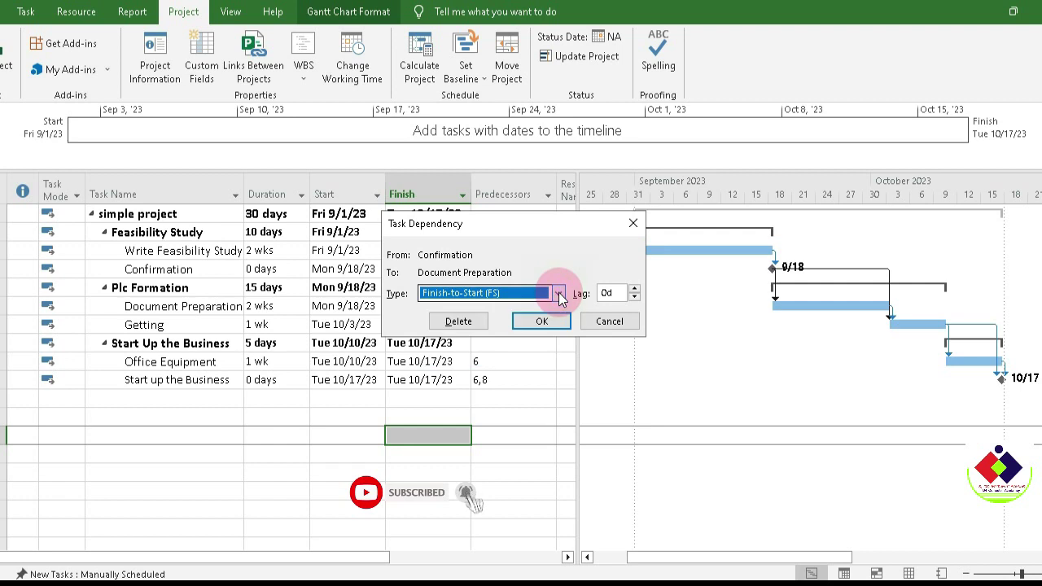
# Try a lag of 8 days on the dependency from Confirmation to Document Preparation and close its settings.
pyautogui.click(635, 289)
pyautogui.click(635, 289)
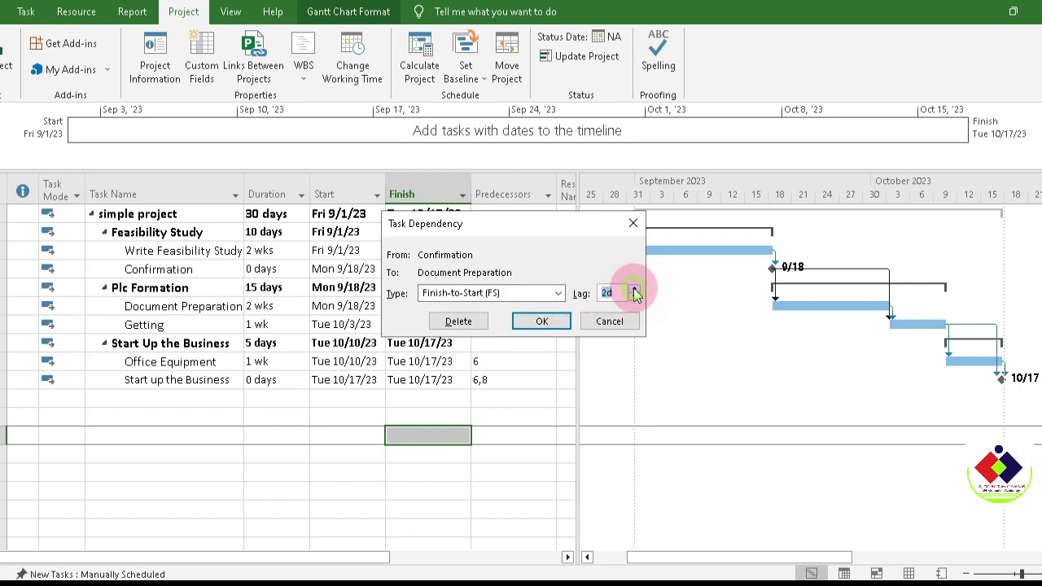
pyautogui.click(635, 289)
pyautogui.click(634, 290)
pyautogui.click(635, 289)
pyautogui.click(635, 289)
pyautogui.click(635, 290)
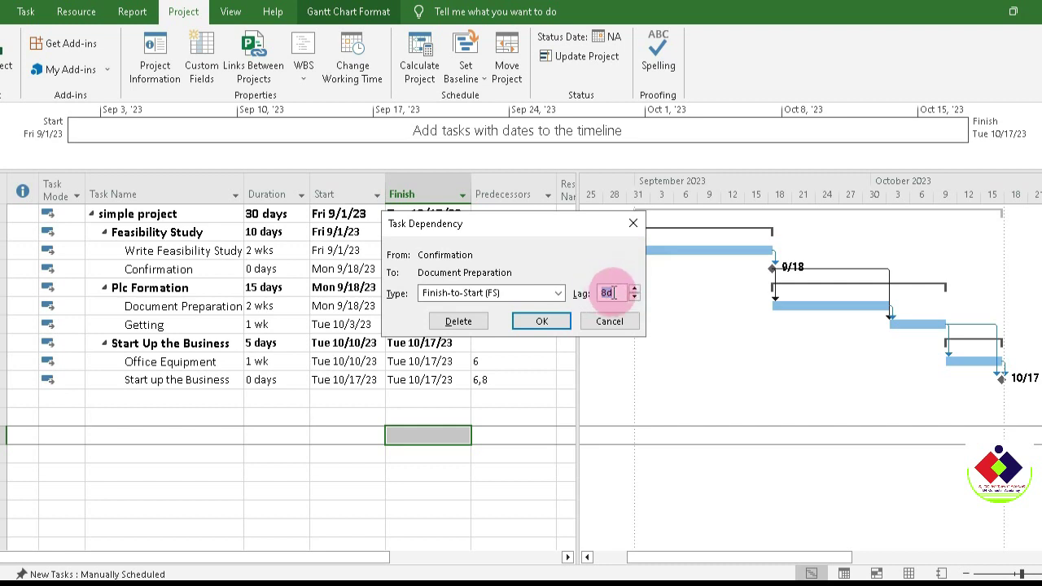
pyautogui.click(551, 323)
pyautogui.click(638, 296)
pyautogui.click(538, 321)
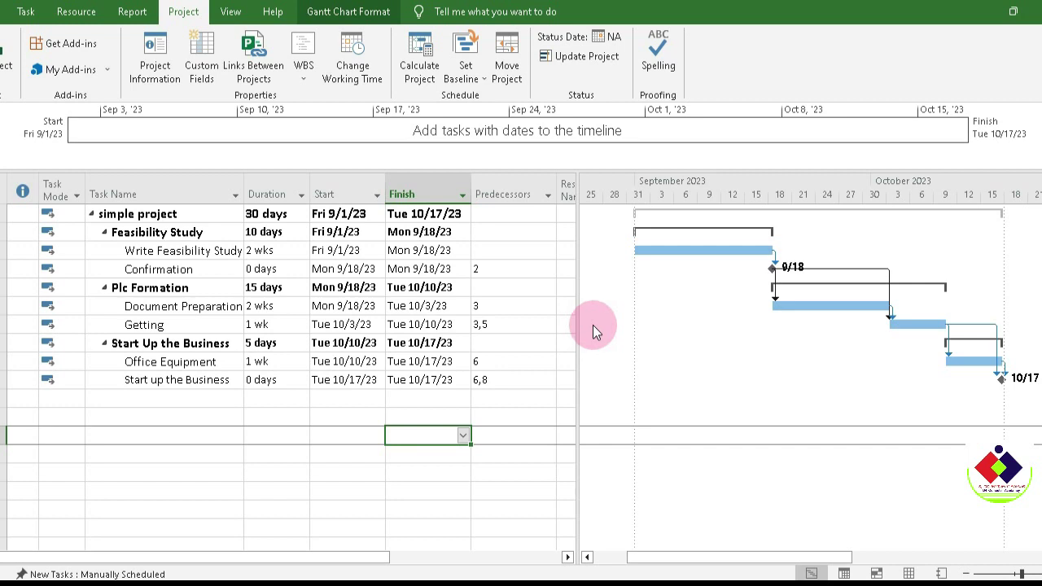
pyautogui.click(236, 250)
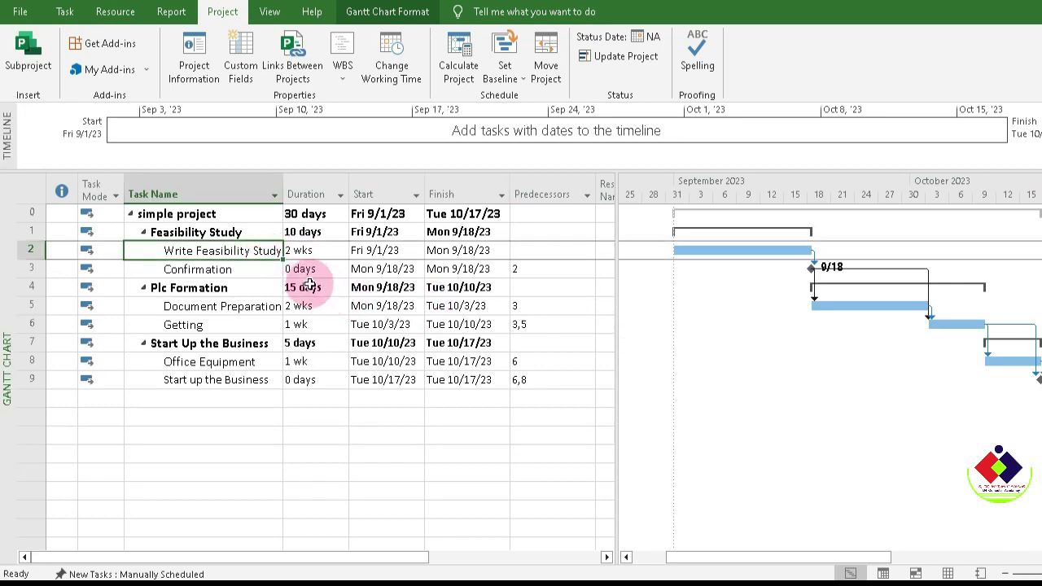
pyautogui.click(521, 251)
pyautogui.rightClick(521, 252)
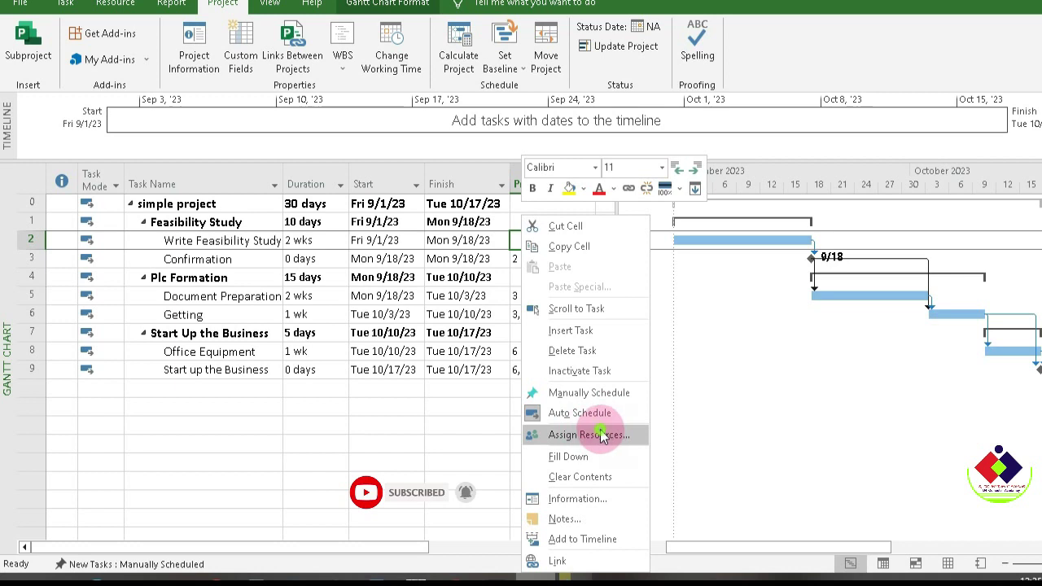
pyautogui.click(600, 434)
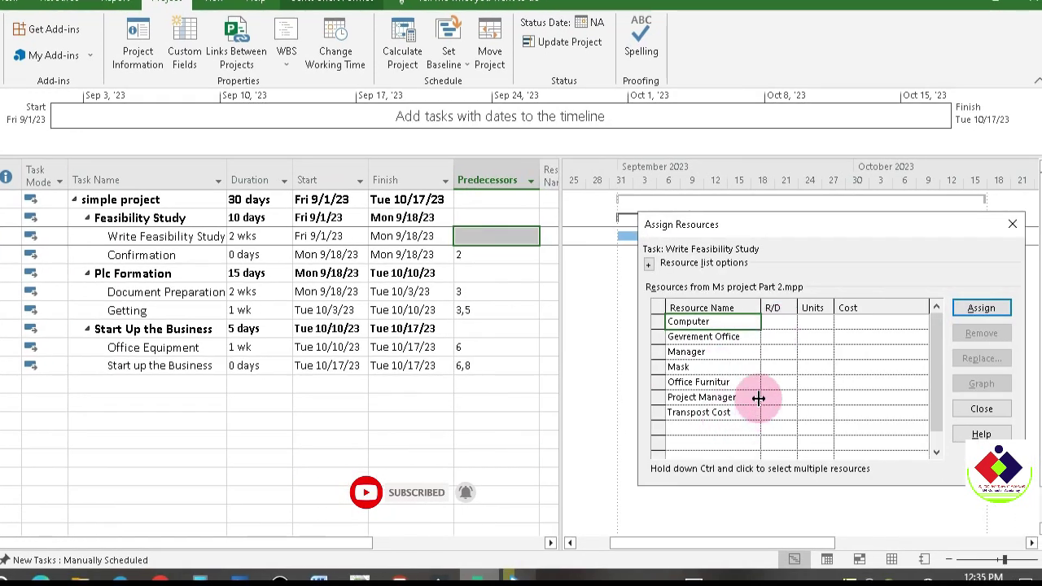
pyautogui.moveTo(781, 236); pyautogui.dragTo(695, 236)
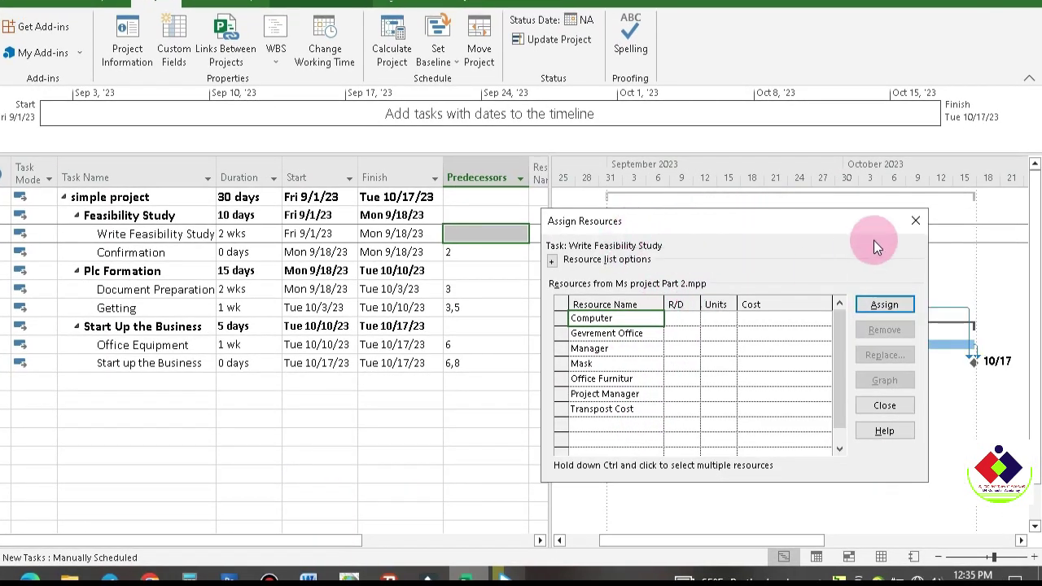
pyautogui.click(916, 224)
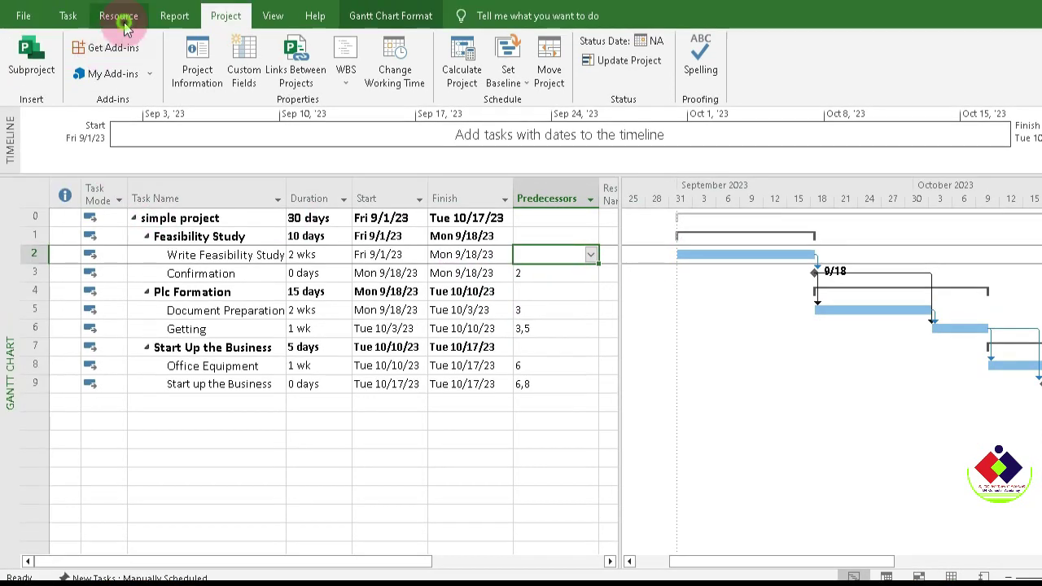
# Assign the Project Manager resource to the Write Feasibility Study task and select its units value.
pyautogui.click(122, 22)
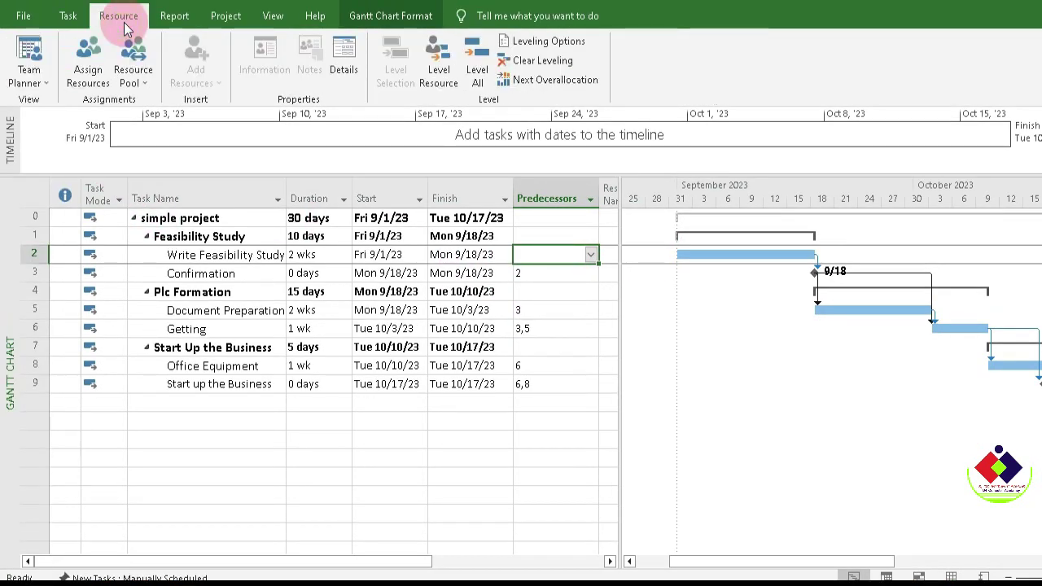
pyautogui.click(95, 62)
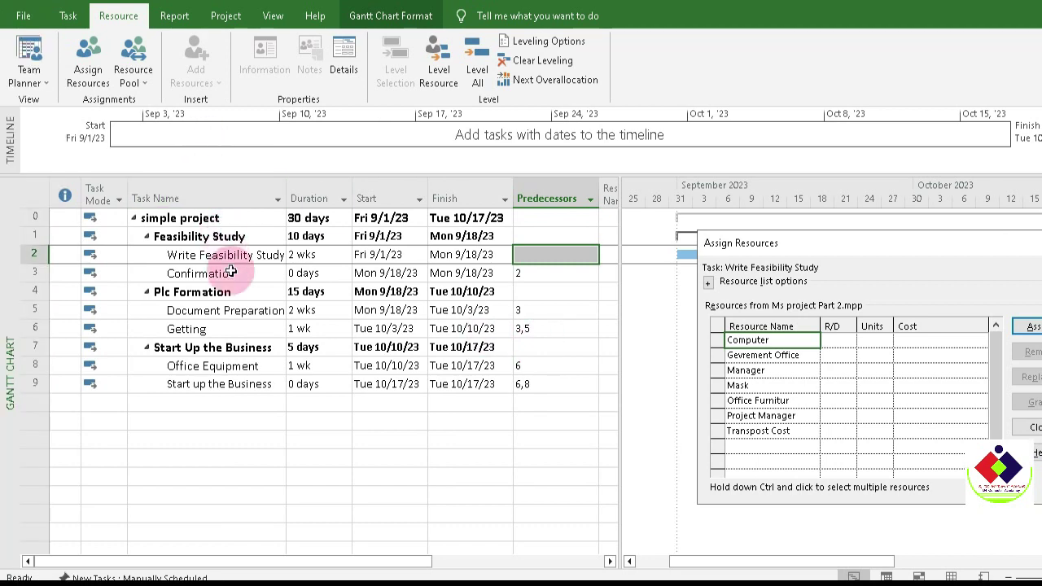
pyautogui.click(255, 261)
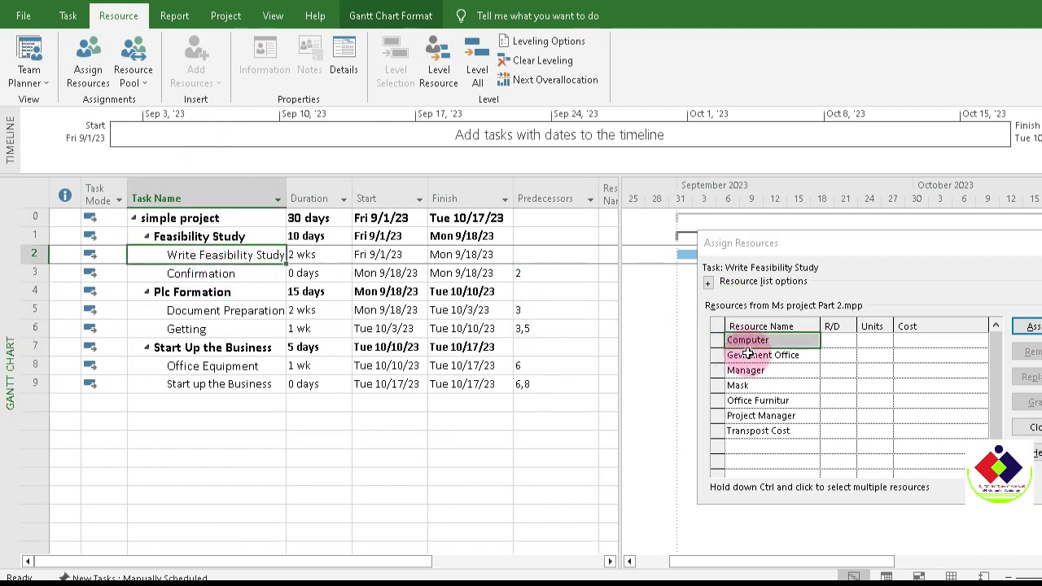
pyautogui.click(769, 418)
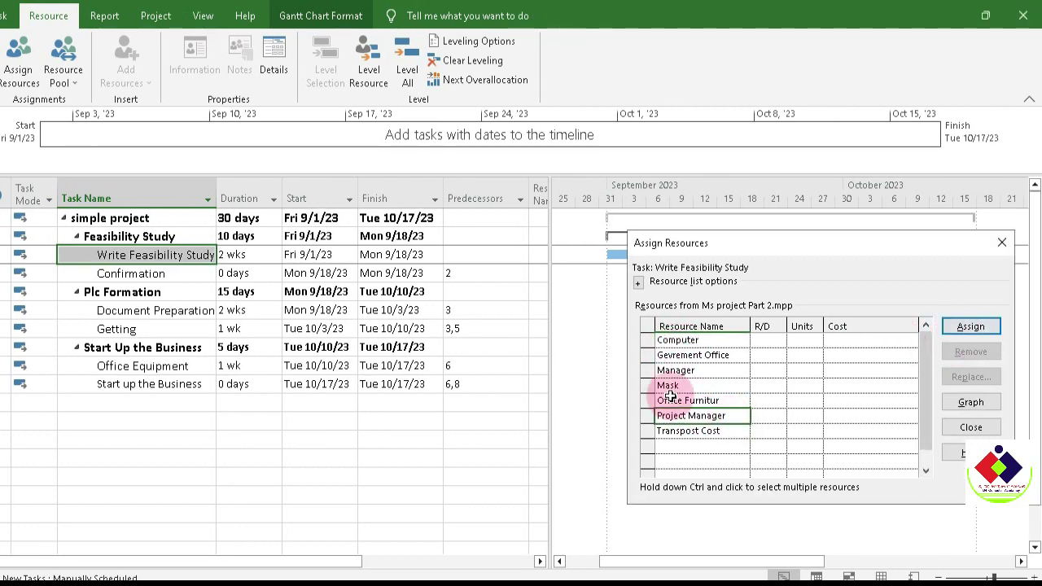
pyautogui.click(978, 329)
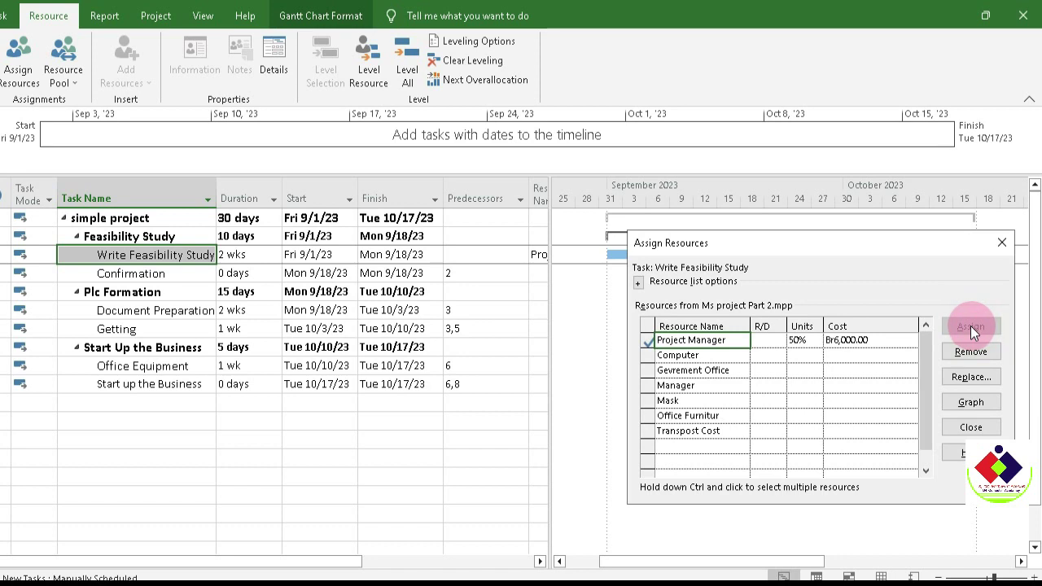
pyautogui.click(812, 340)
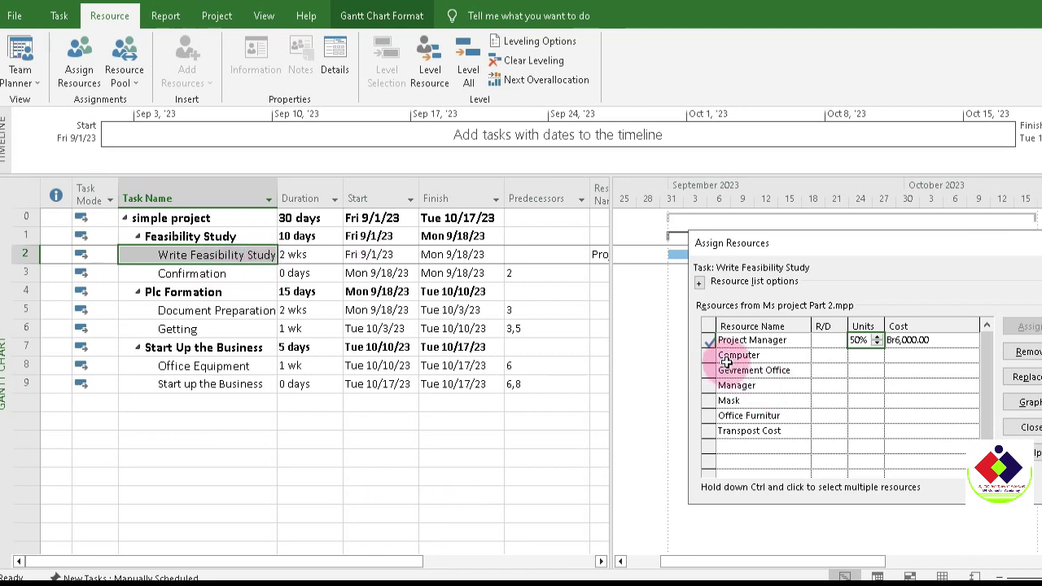
# Assign the Computer resource to the Write Feasibility Study task and set its units to 2.
pyautogui.click(772, 355)
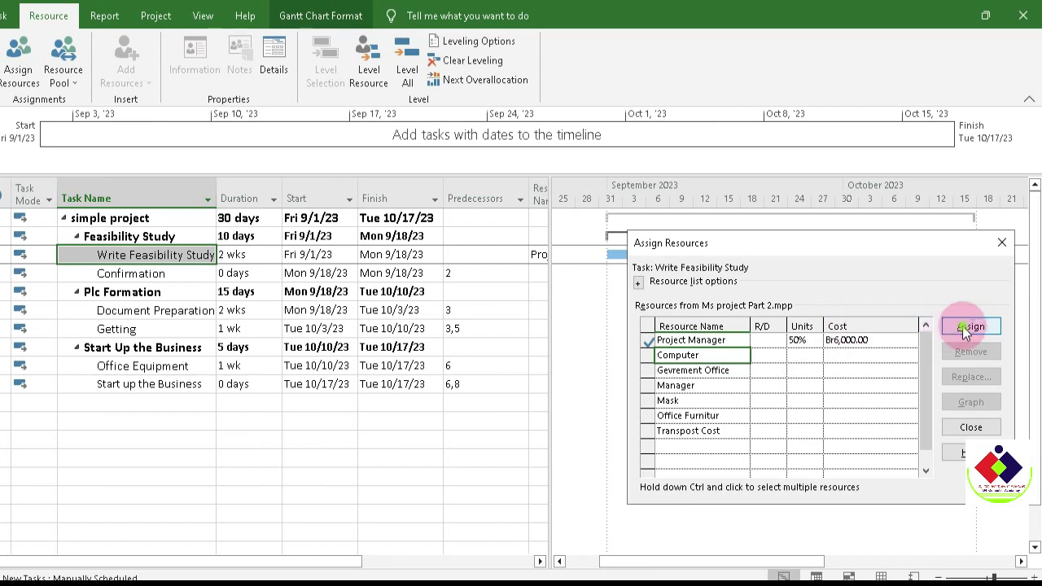
pyautogui.click(1010, 327)
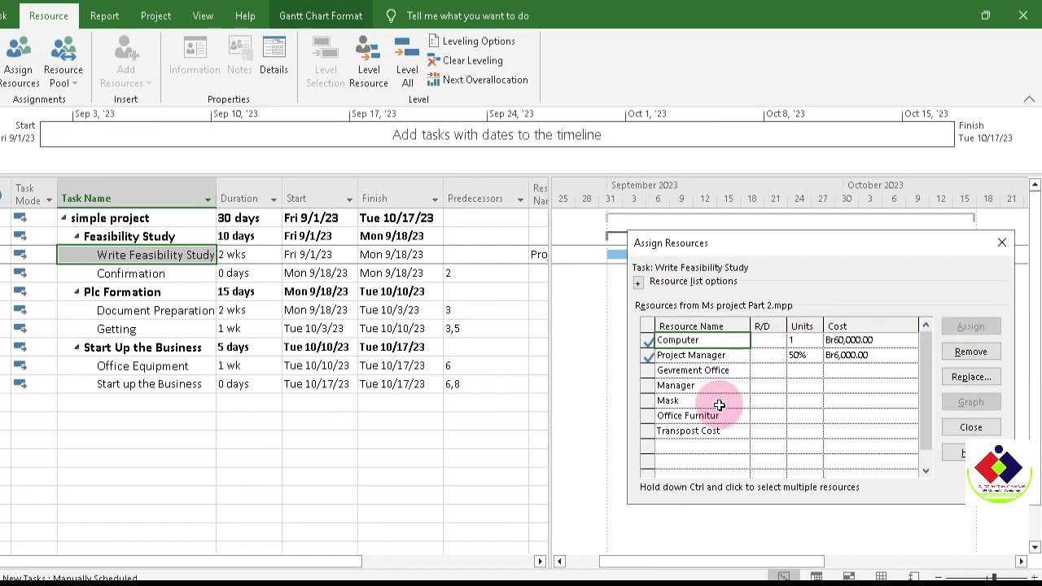
pyautogui.click(684, 400)
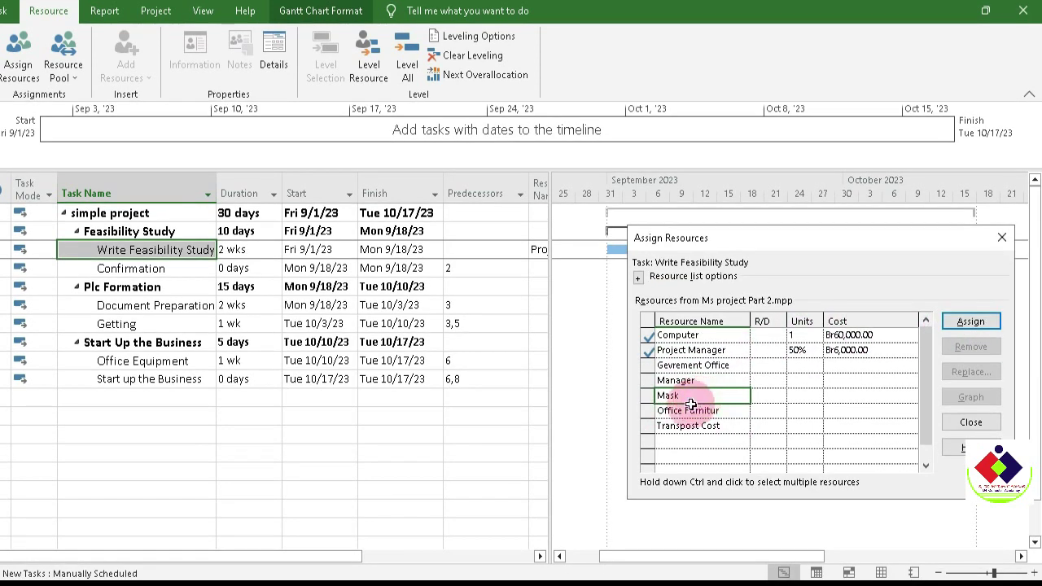
pyautogui.click(989, 327)
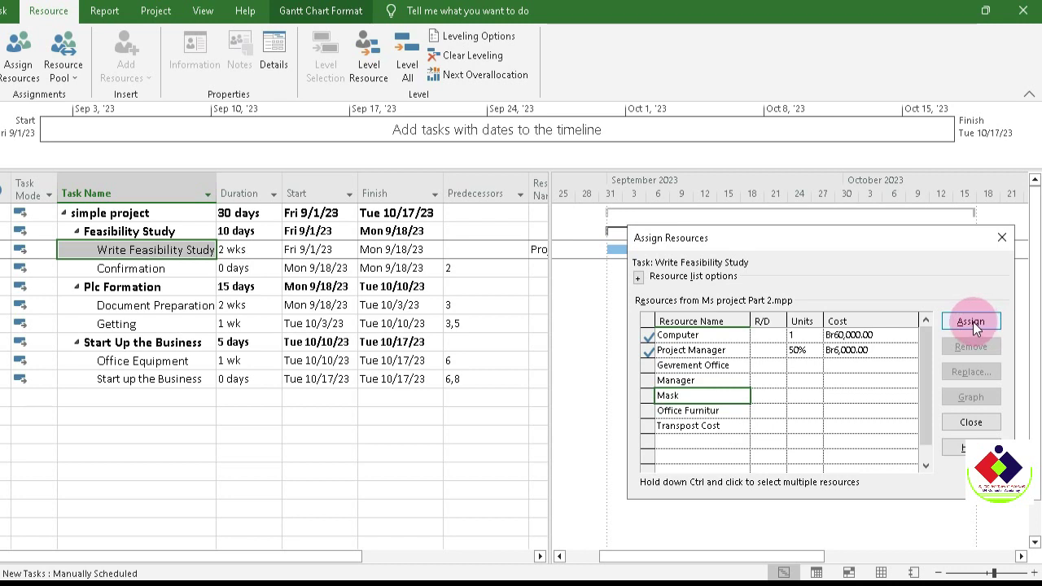
pyautogui.click(690, 335)
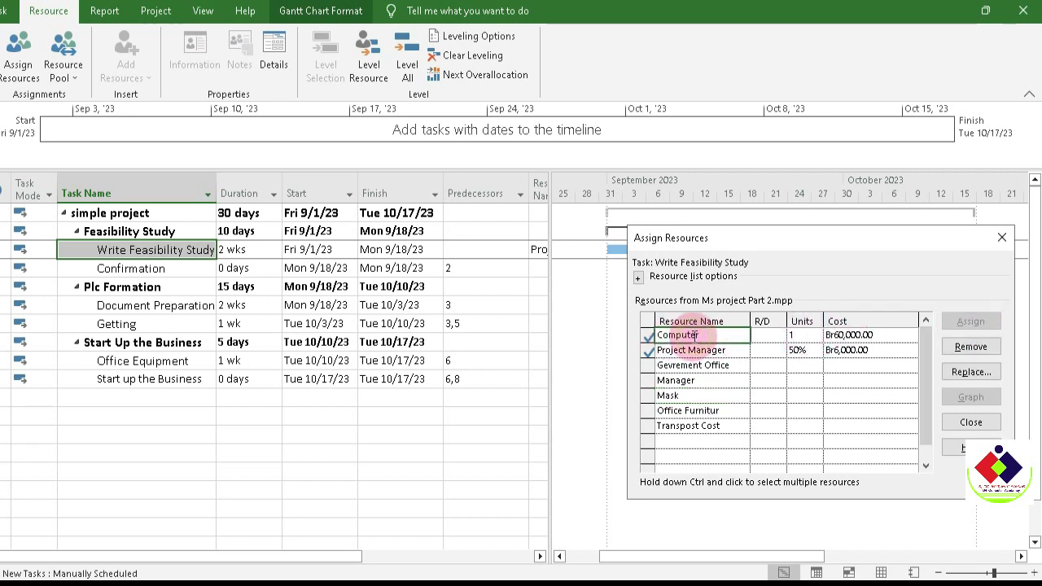
pyautogui.click(803, 334)
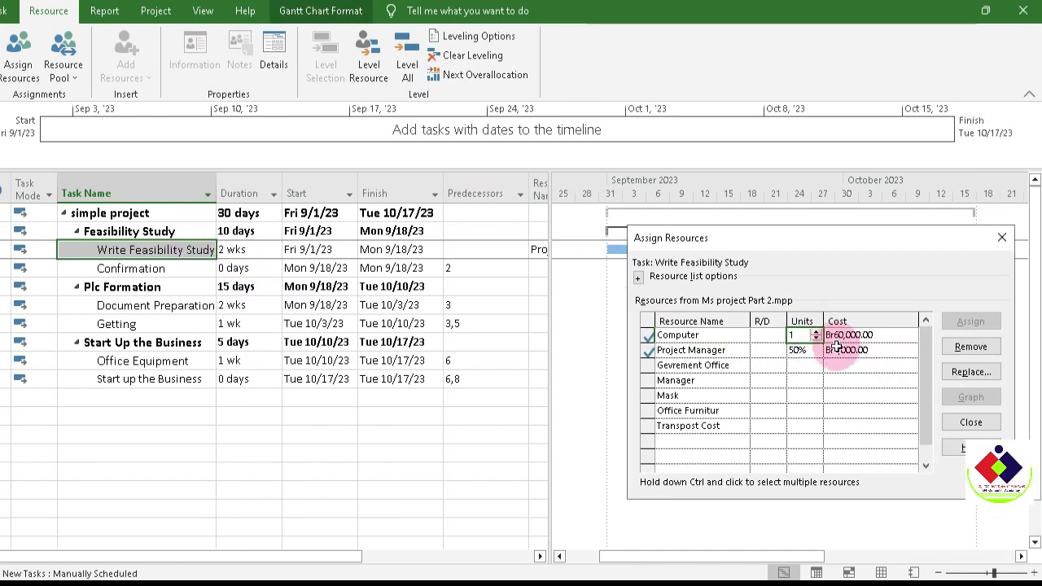
pyautogui.click(815, 332)
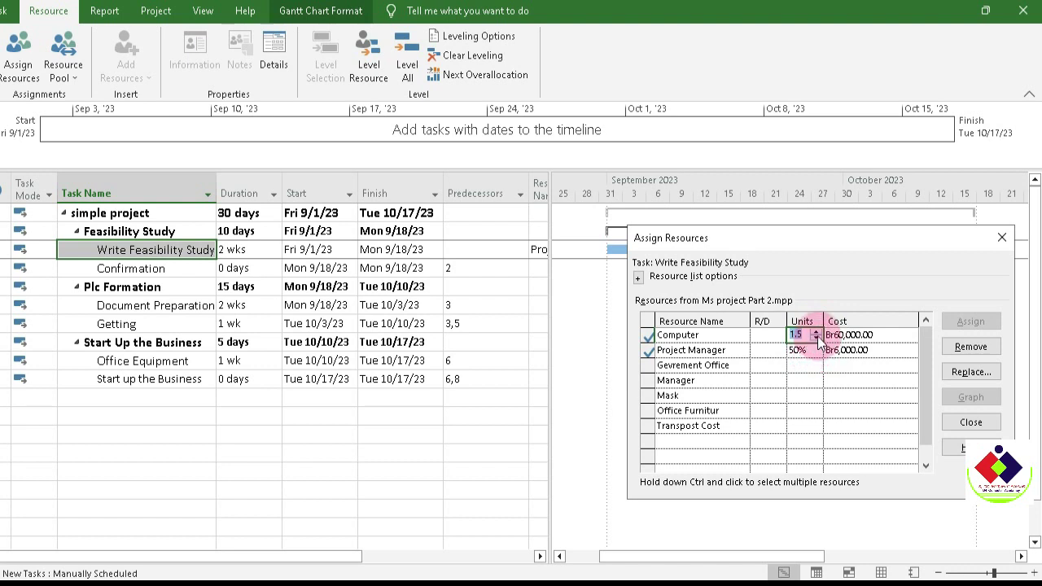
pyautogui.click(815, 332)
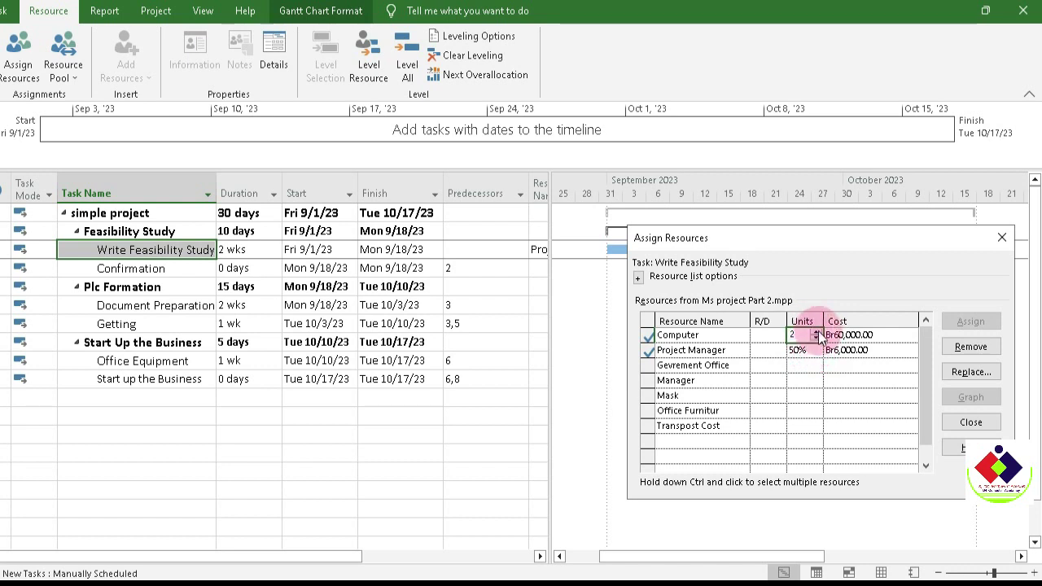
pyautogui.click(806, 365)
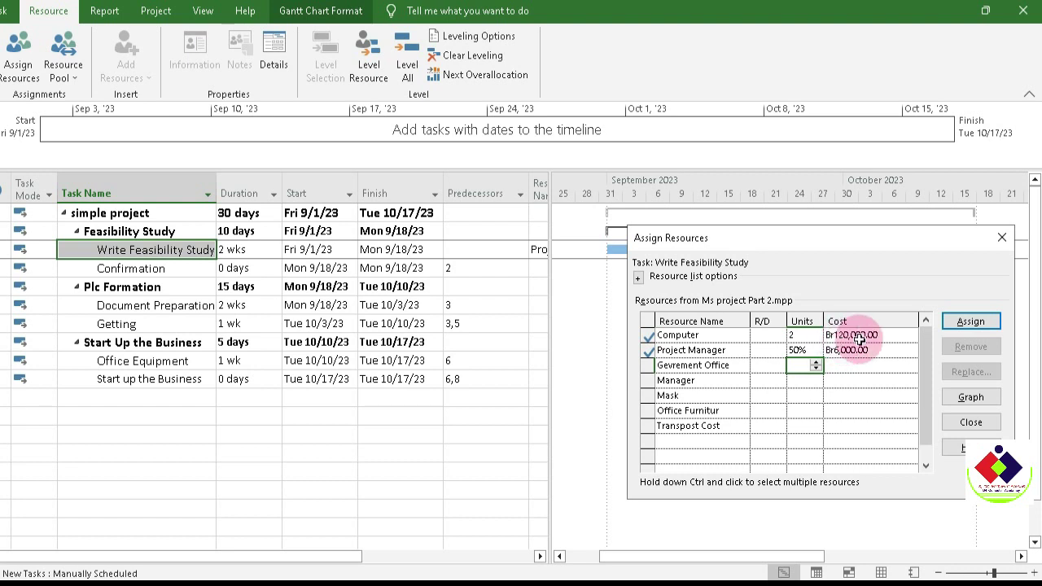
# Assign the Mask resource to the Write Feasibility Study task with 3 units.
pyautogui.click(702, 396)
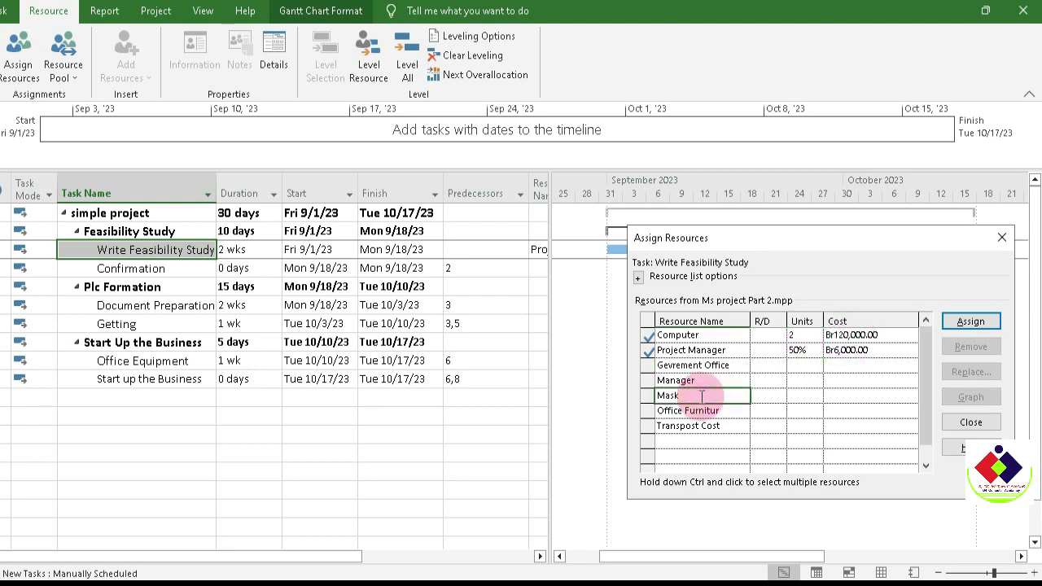
pyautogui.click(969, 321)
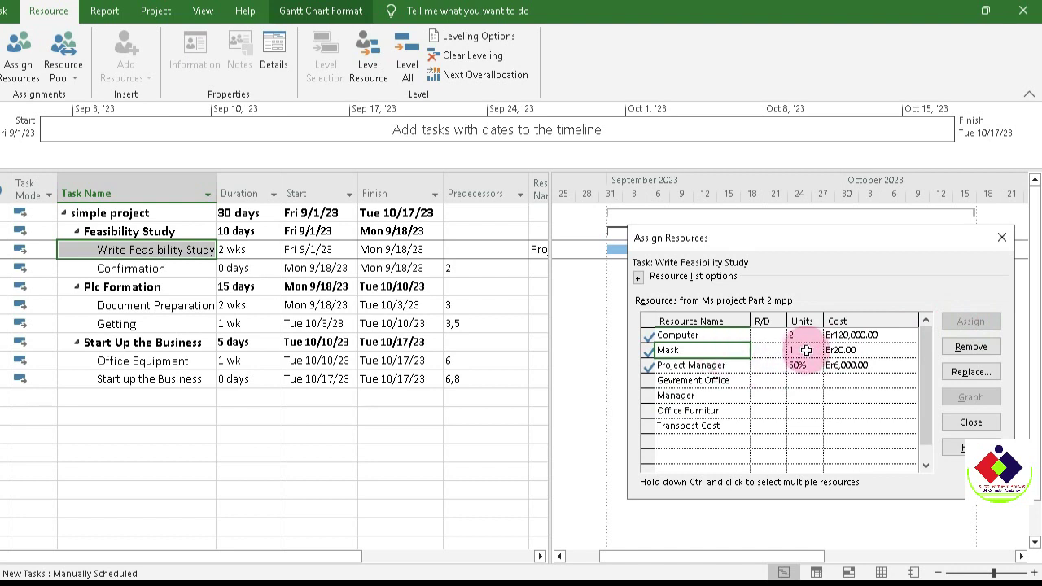
pyautogui.click(803, 350)
pyautogui.write('3')
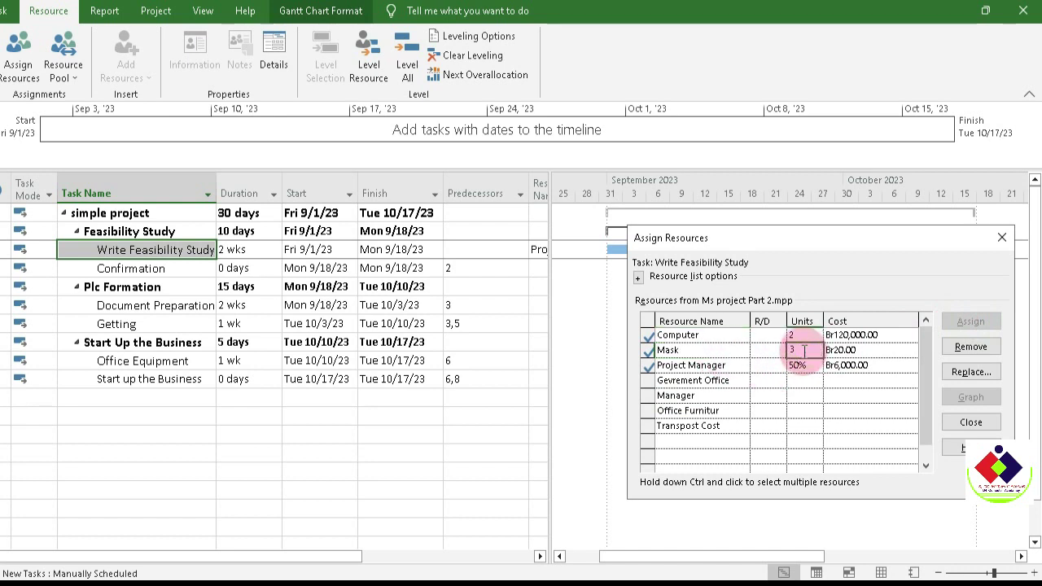
pyautogui.click(804, 380)
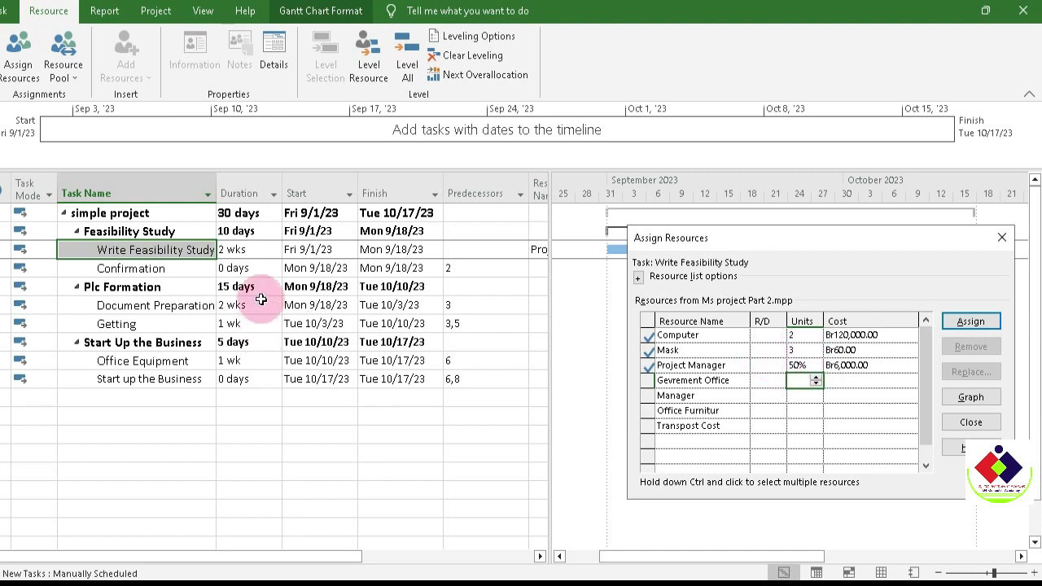
# Assign the Manager resource to the Confirmation task.
pyautogui.click(255, 275)
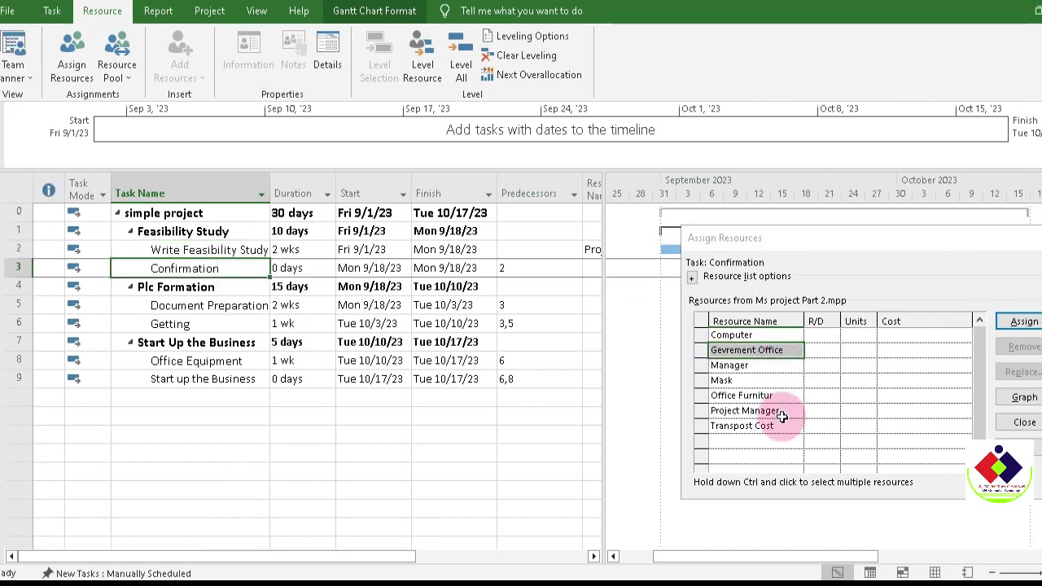
pyautogui.click(772, 363)
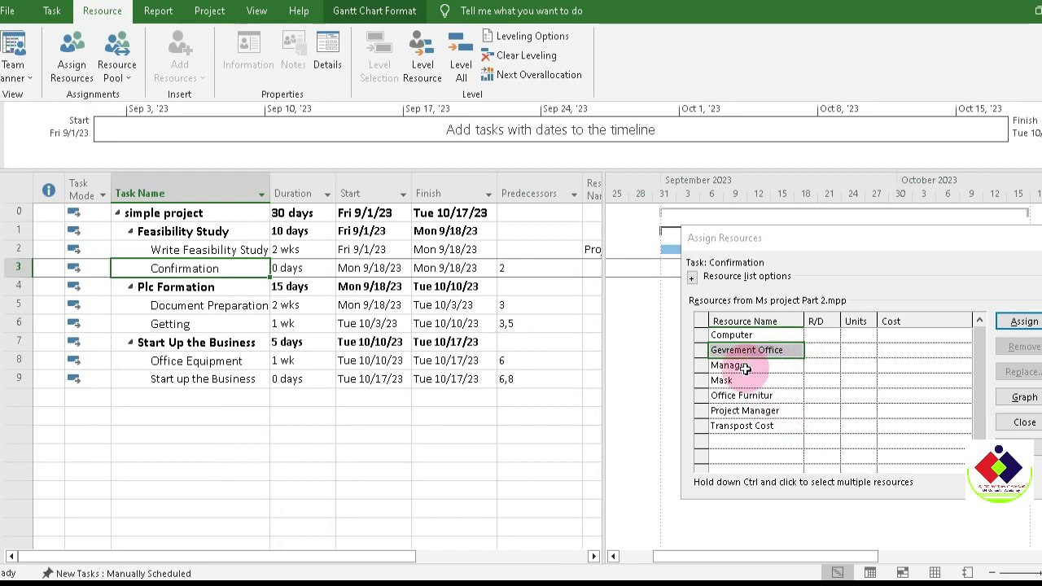
pyautogui.click(1024, 322)
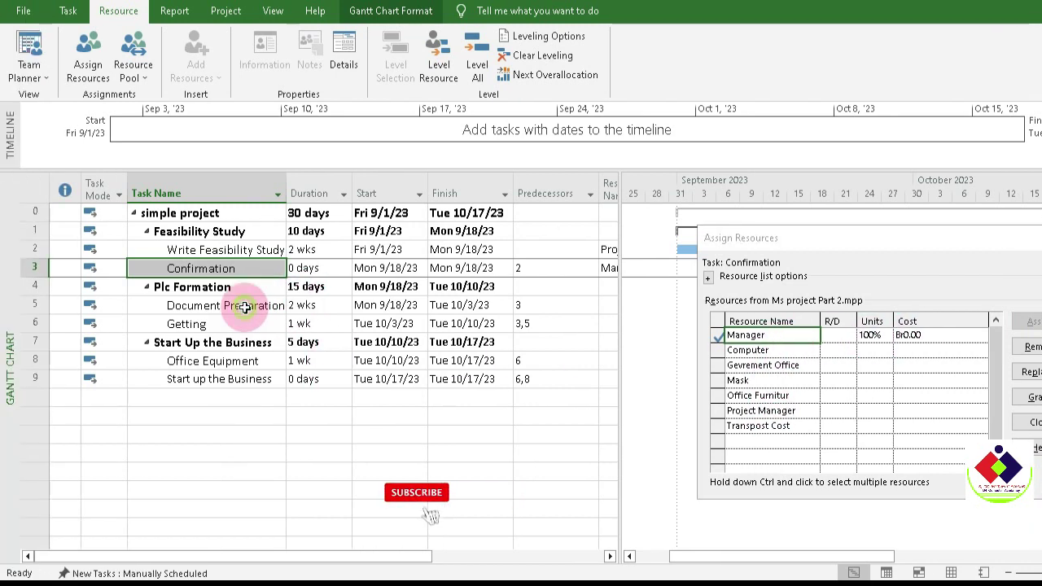
# Assign the Project Manager, Gevrement Office and Manager resources to the Document Preparation task.
pyautogui.click(176, 306)
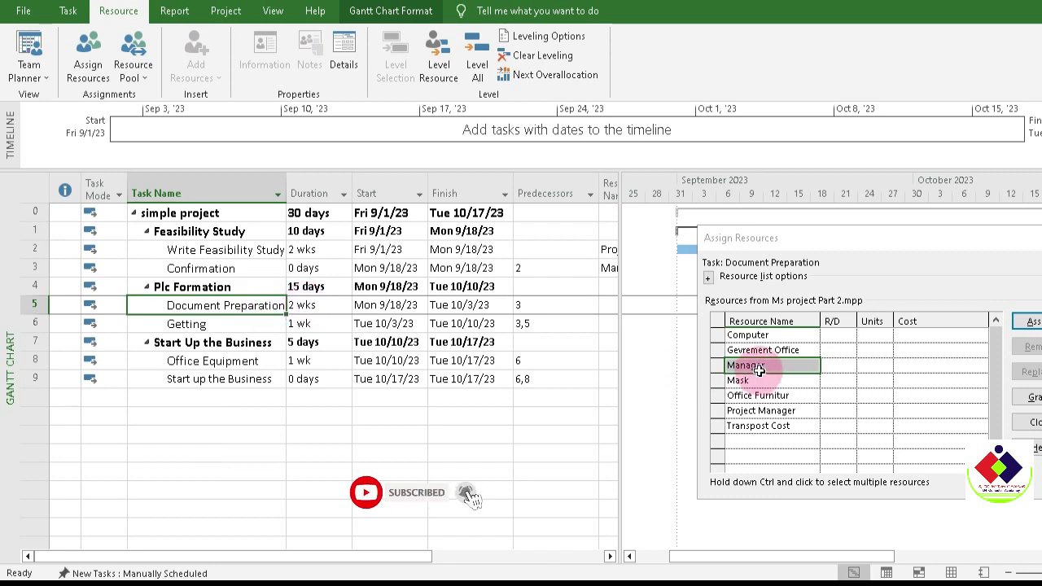
pyautogui.click(780, 412)
pyautogui.click(1034, 322)
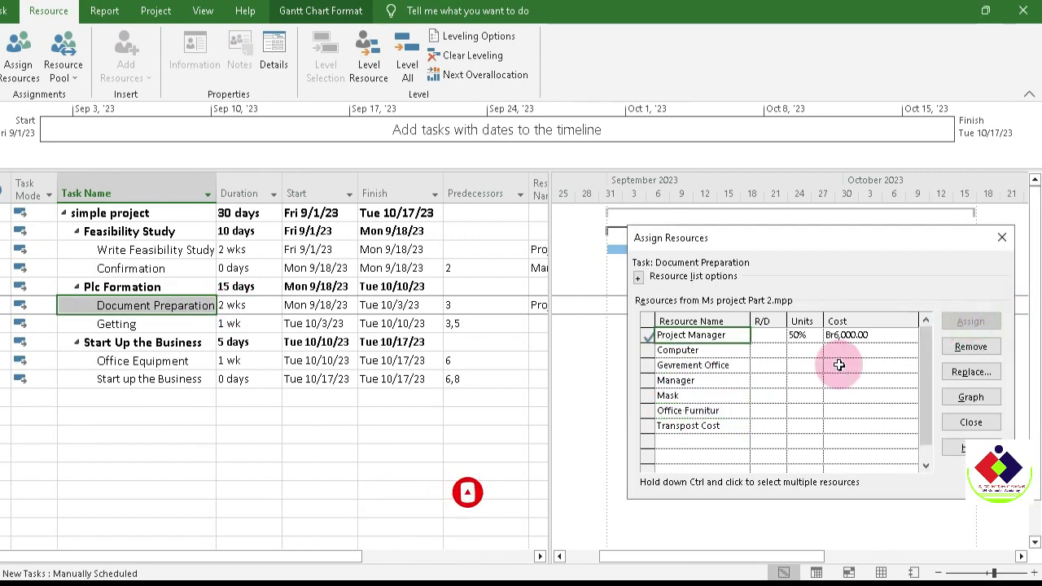
pyautogui.click(724, 367)
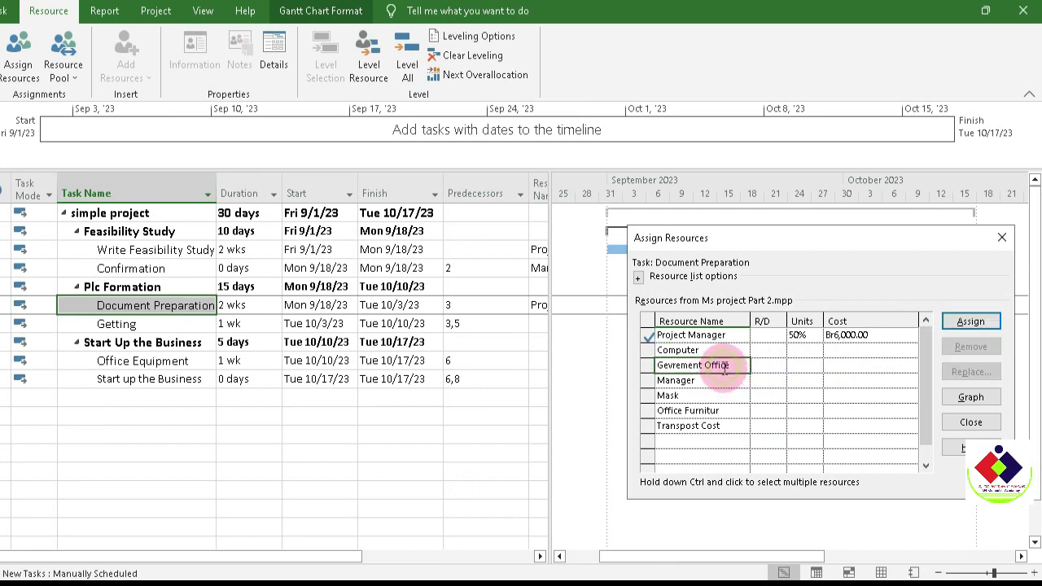
pyautogui.click(973, 322)
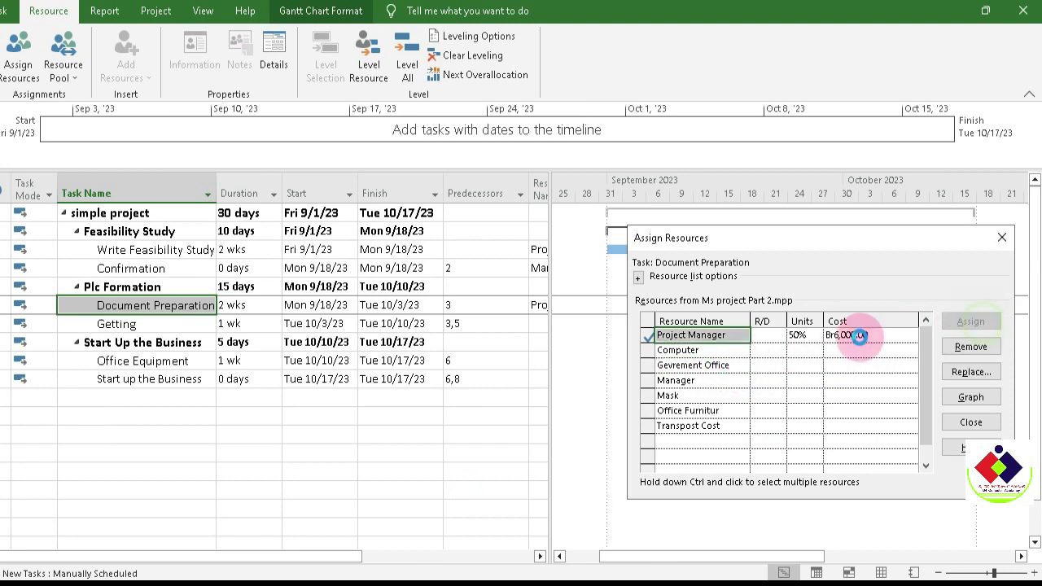
pyautogui.click(708, 380)
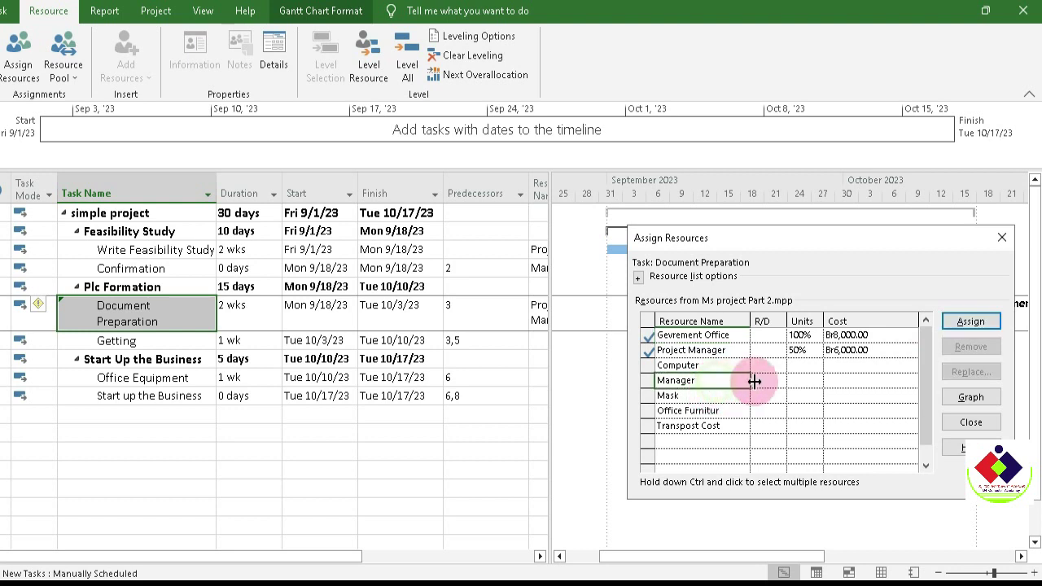
pyautogui.click(977, 323)
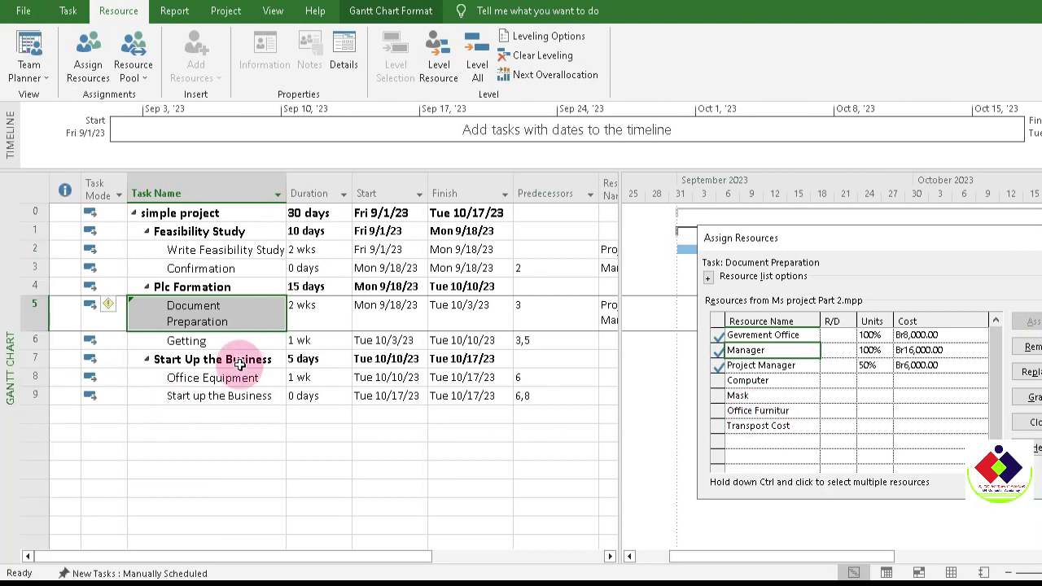
# Assign the Gevrement Office and Manager resources to the Getting task.
pyautogui.click(157, 343)
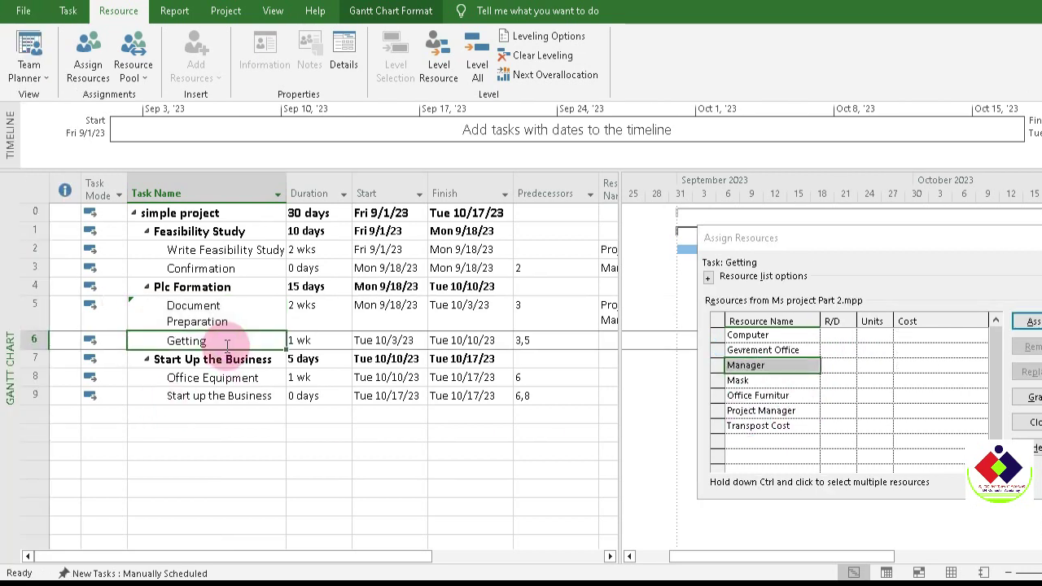
pyautogui.click(773, 350)
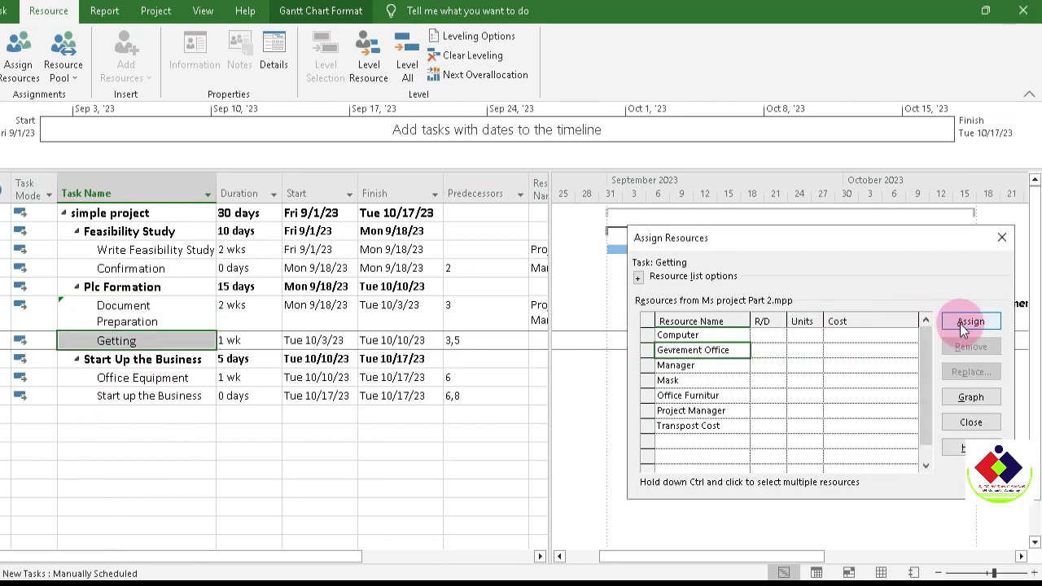
pyautogui.click(961, 324)
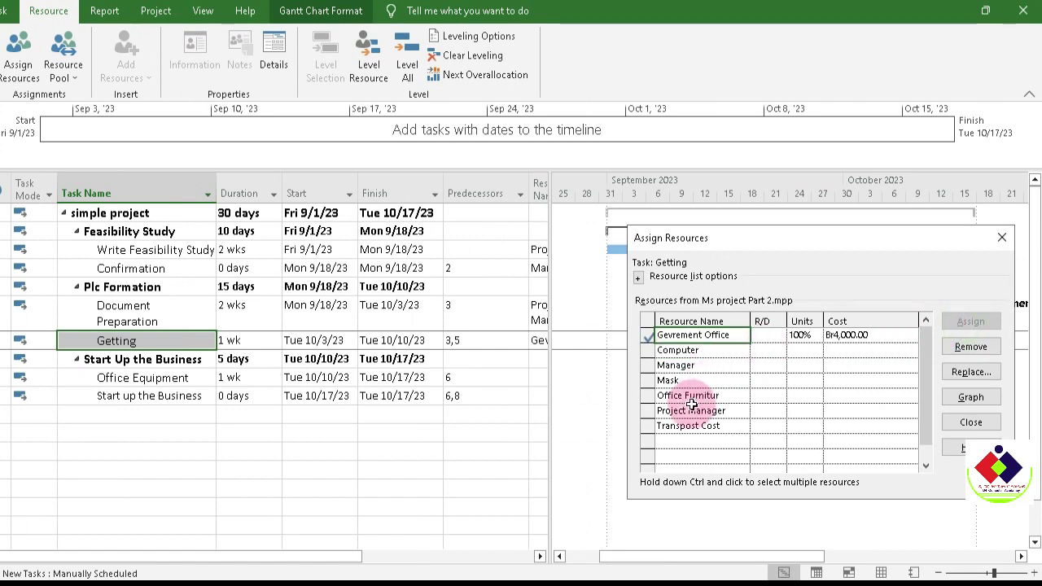
pyautogui.click(692, 367)
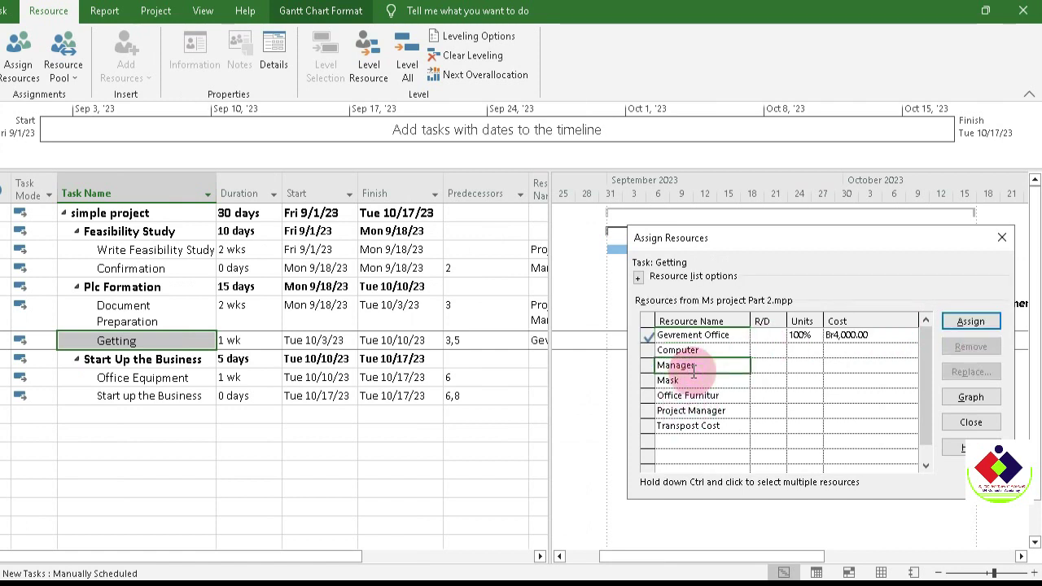
pyautogui.click(970, 321)
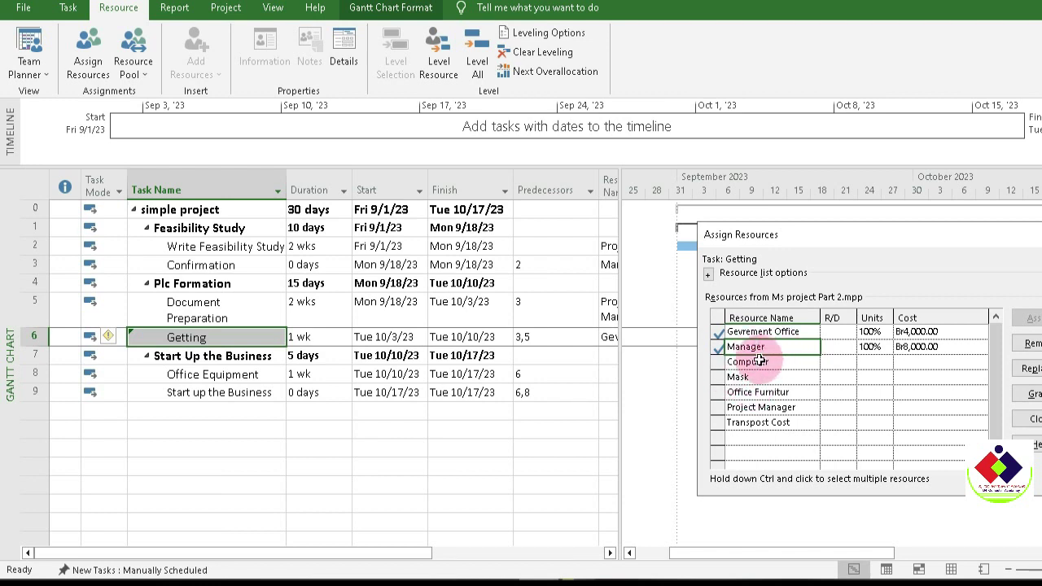
# Assign the Computer resource to the Getting task and set its units to 3.
pyautogui.click(761, 361)
pyautogui.click(968, 318)
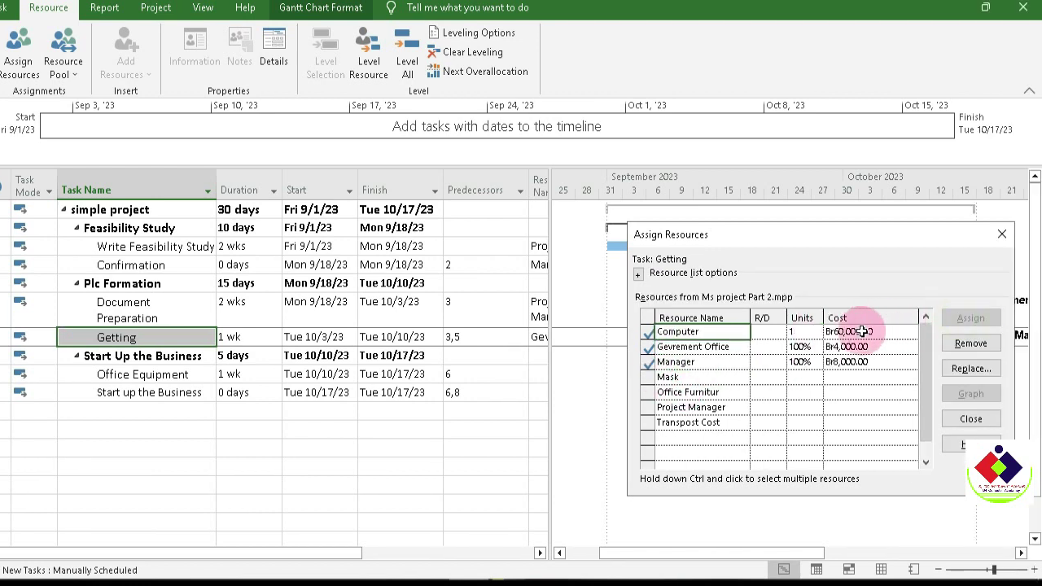
pyautogui.click(795, 335)
pyautogui.write('1')
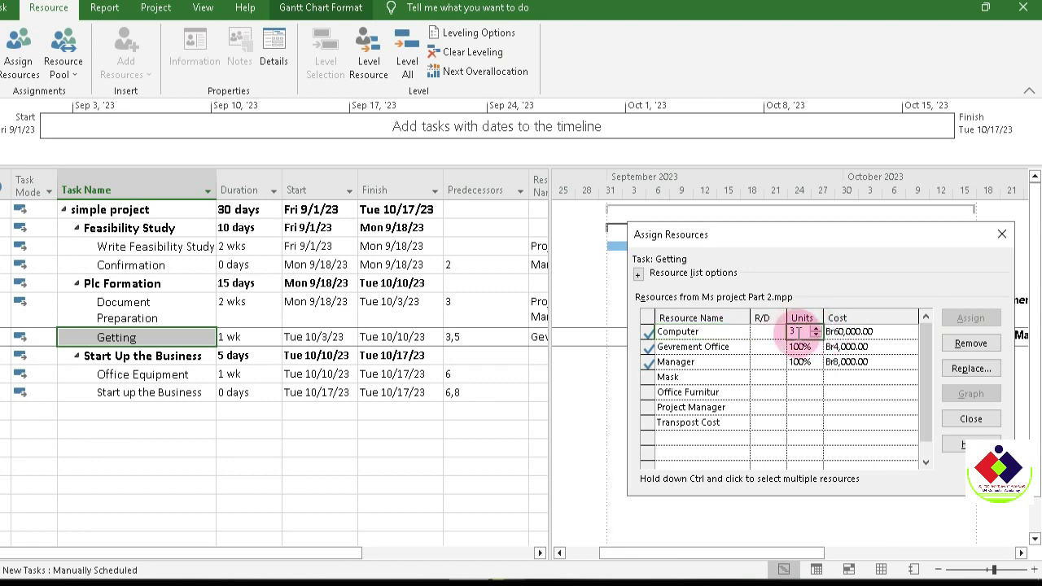
pyautogui.click(802, 377)
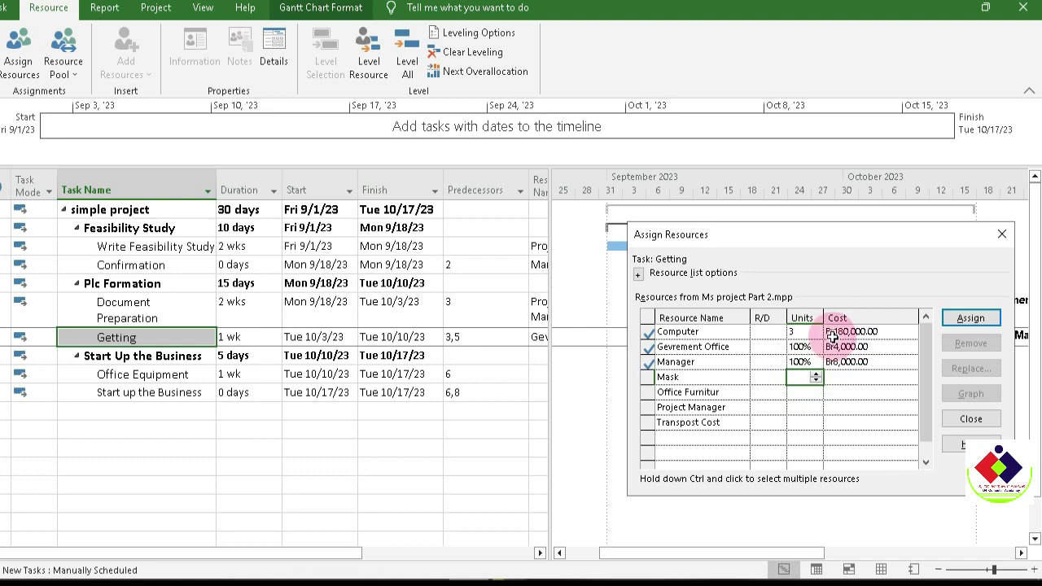
# Assign the Transpost Cost resource to the Getting task and set its cost to 5000.
pyautogui.click(729, 422)
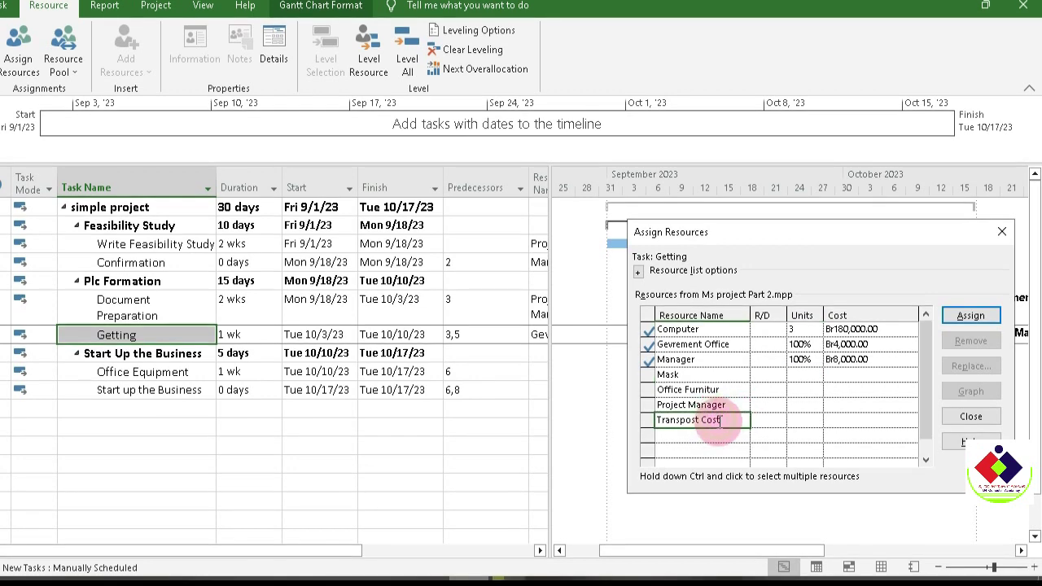
pyautogui.click(970, 315)
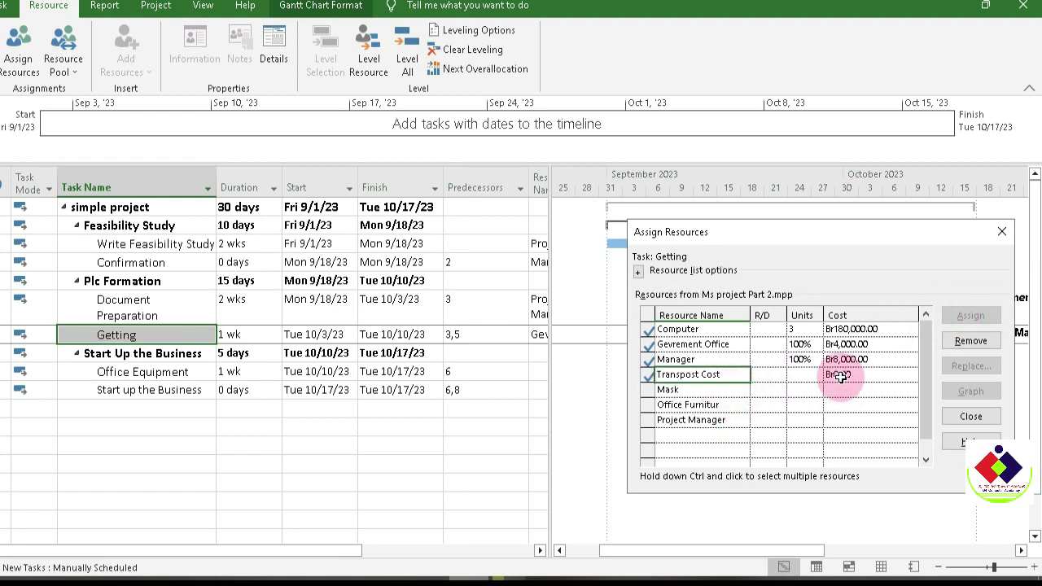
pyautogui.click(879, 376)
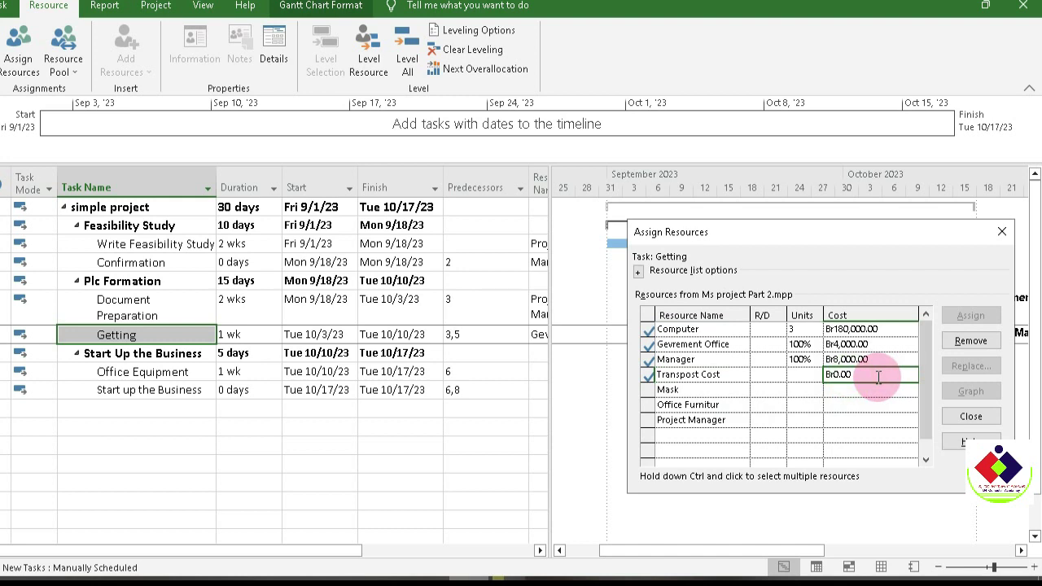
pyautogui.write('5000')
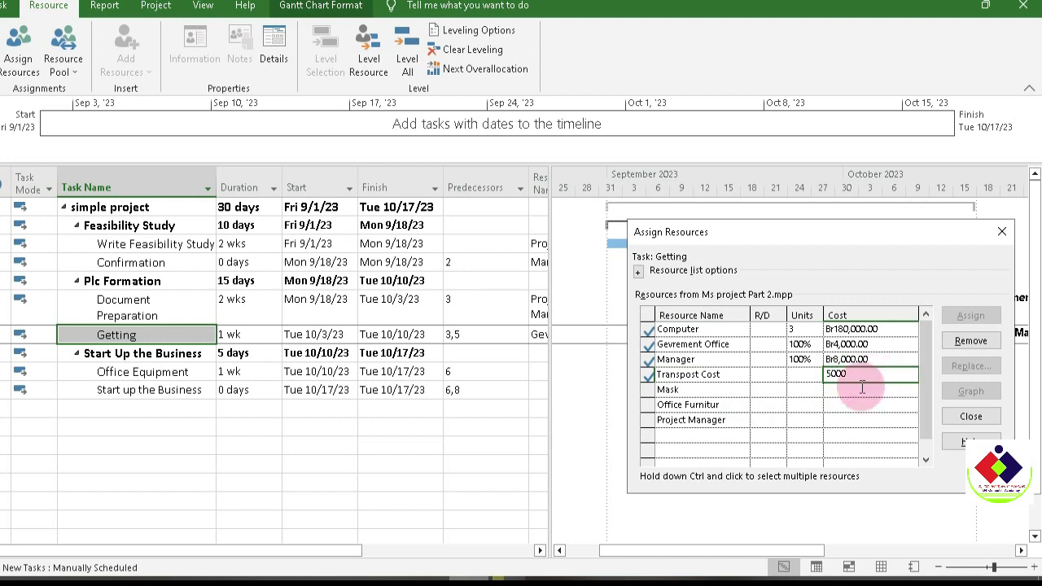
pyautogui.press('Return')
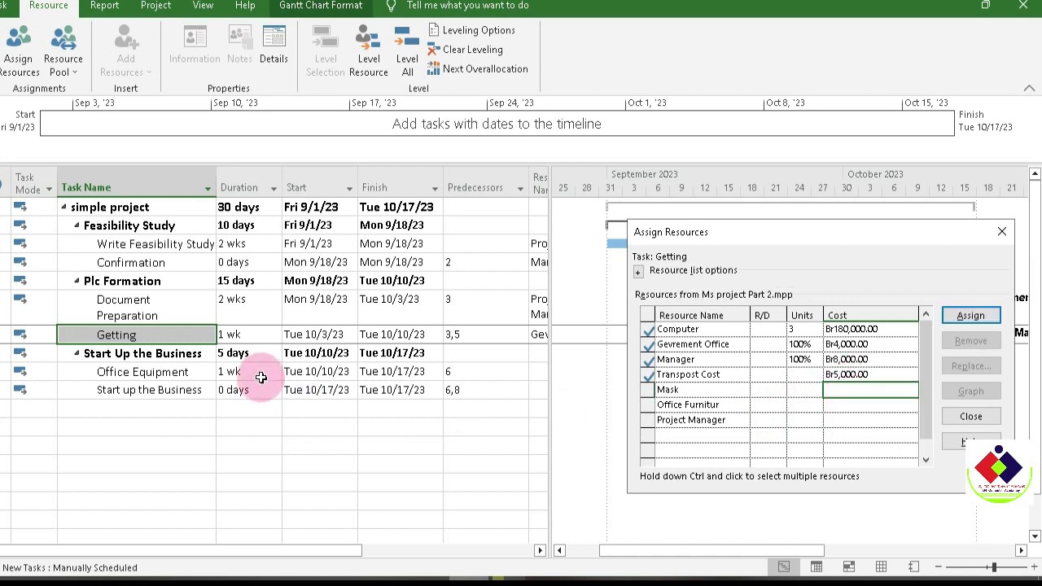
# Assign the Office Furnitur resource to the Office Equipment task and set its units to 5.
pyautogui.click(200, 372)
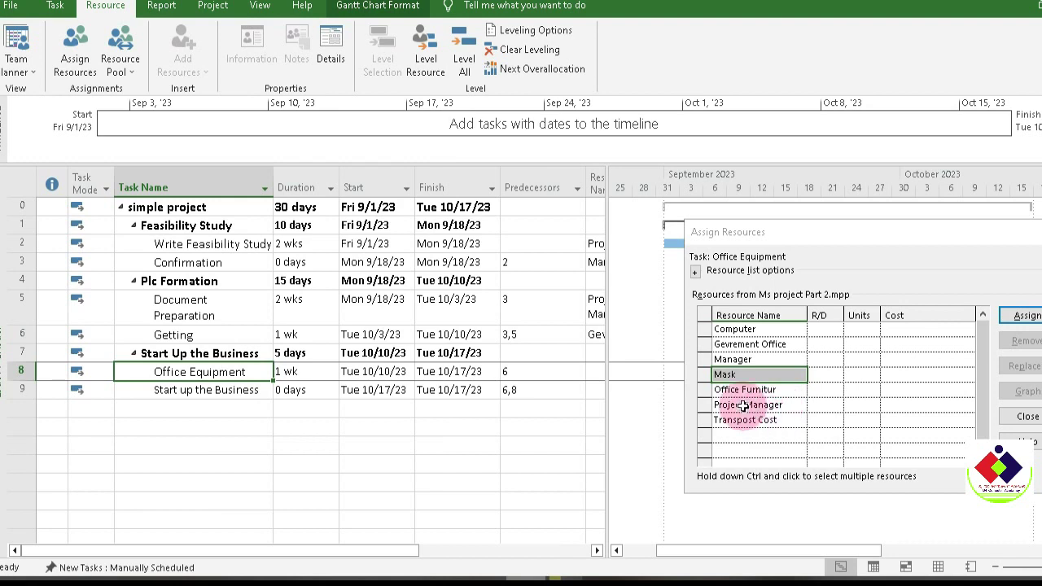
pyautogui.click(769, 391)
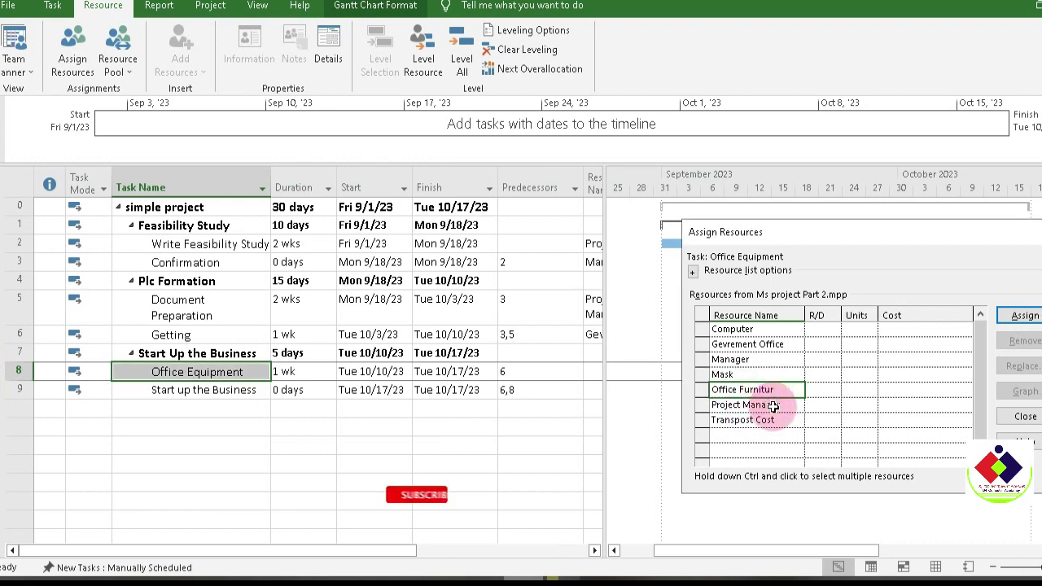
pyautogui.click(1025, 316)
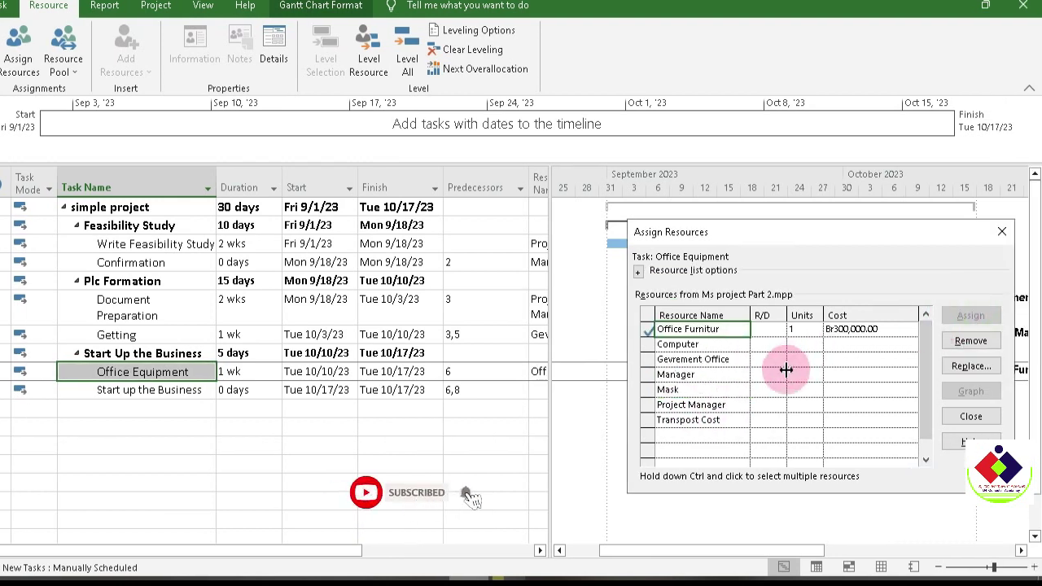
pyautogui.click(792, 330)
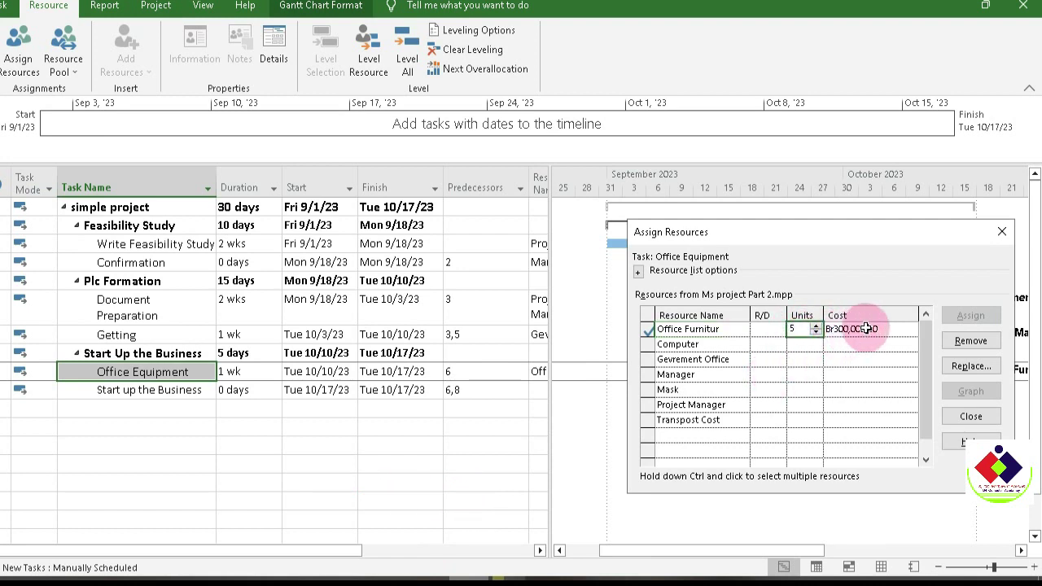
pyautogui.click(812, 346)
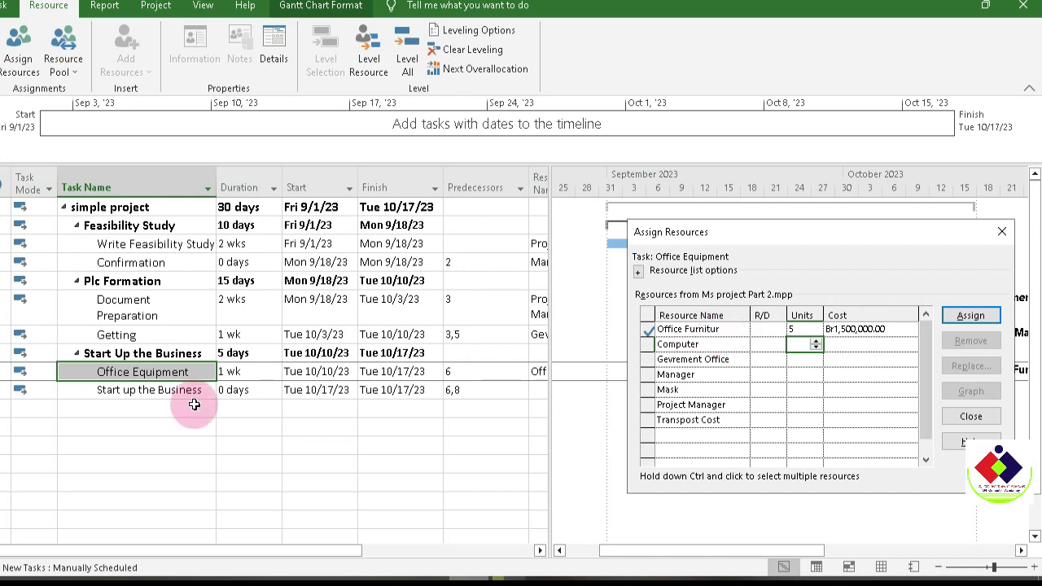
# Assign the Computer and Mask resources to the Office Equipment task, with the Mask units set to 6.
pyautogui.click(708, 346)
pyautogui.click(973, 316)
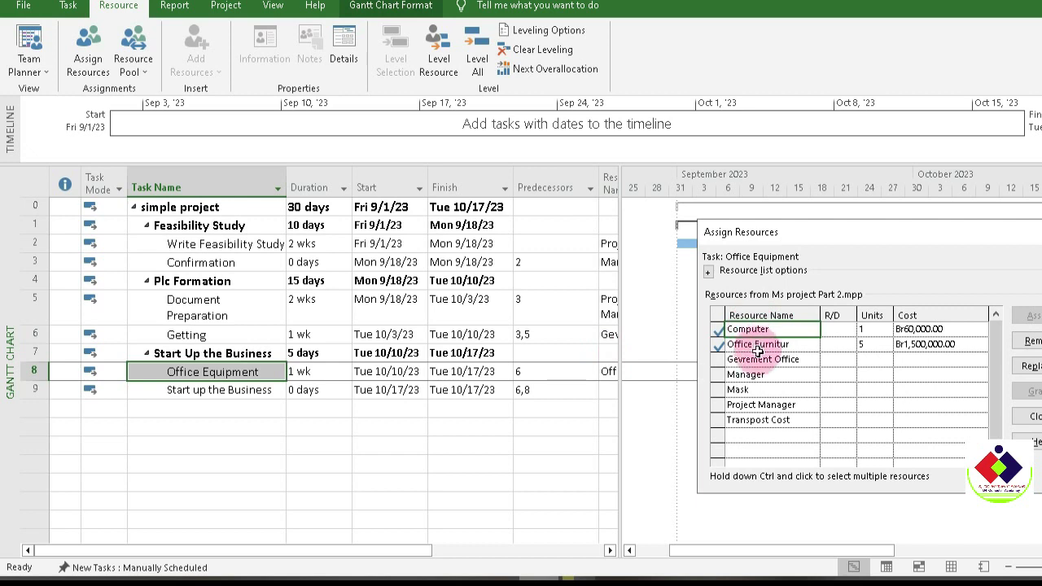
pyautogui.click(745, 389)
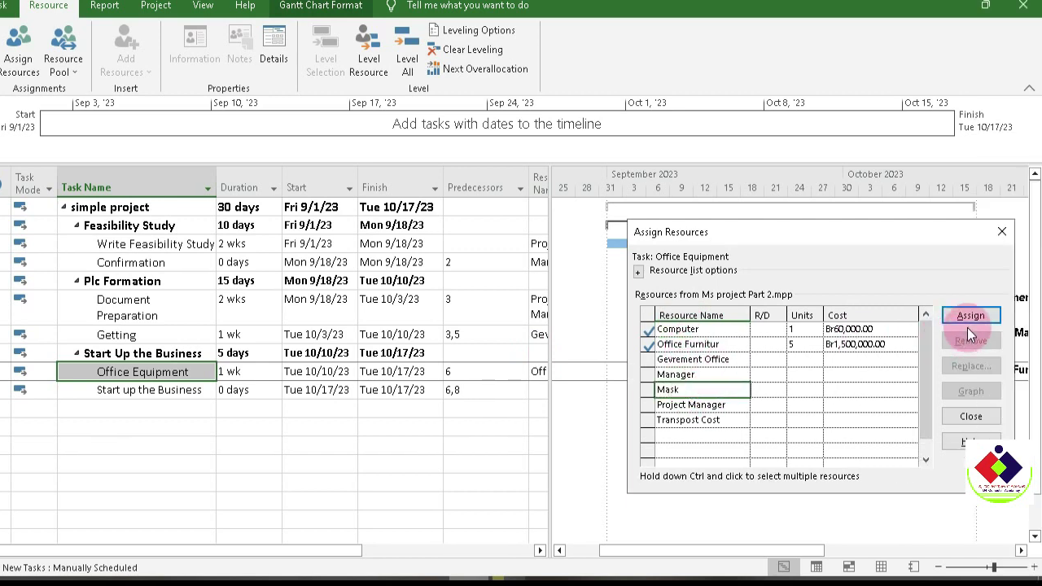
pyautogui.click(968, 320)
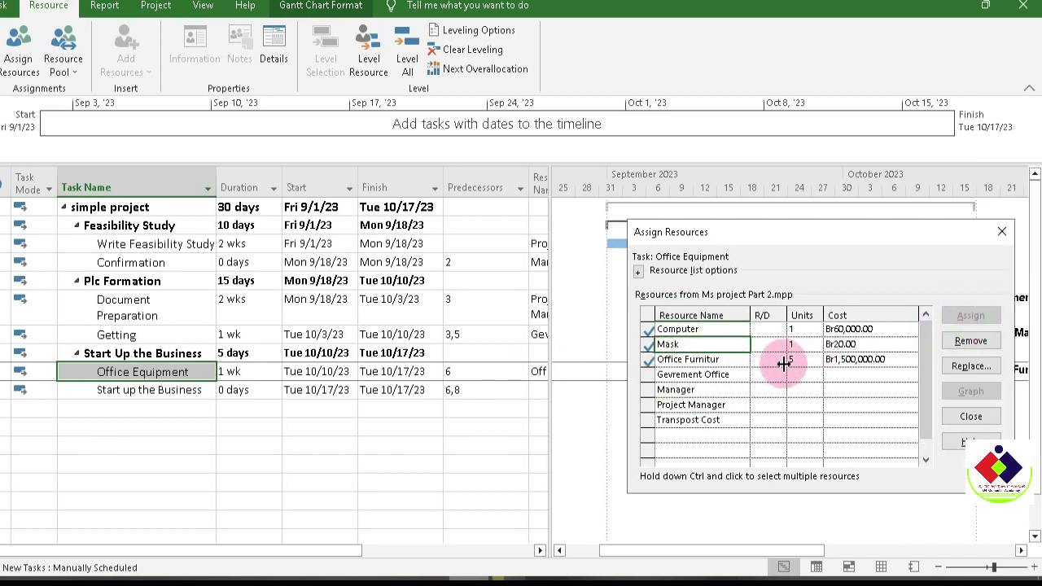
pyautogui.click(796, 345)
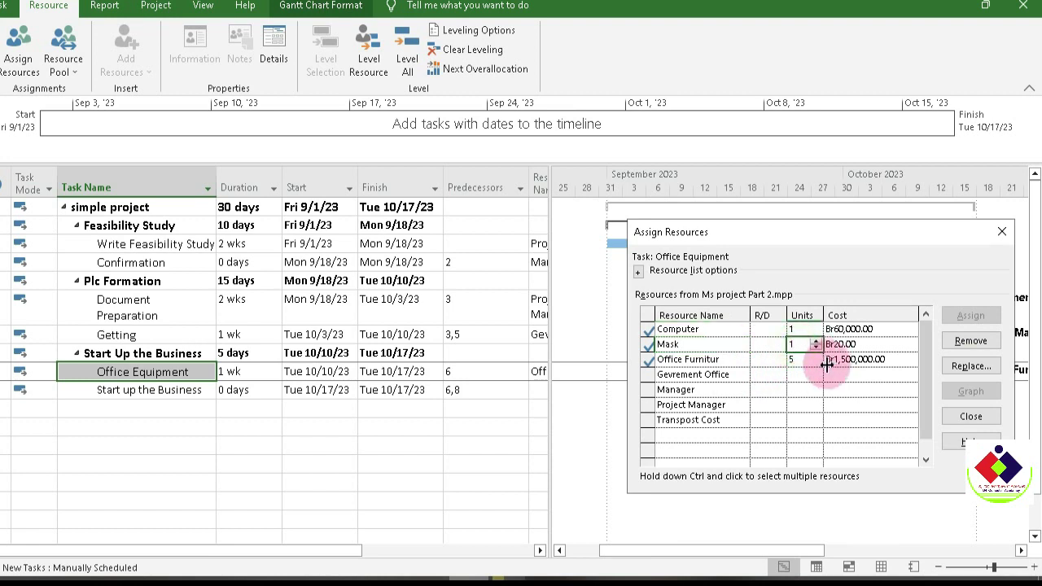
pyautogui.press('BackSpace')
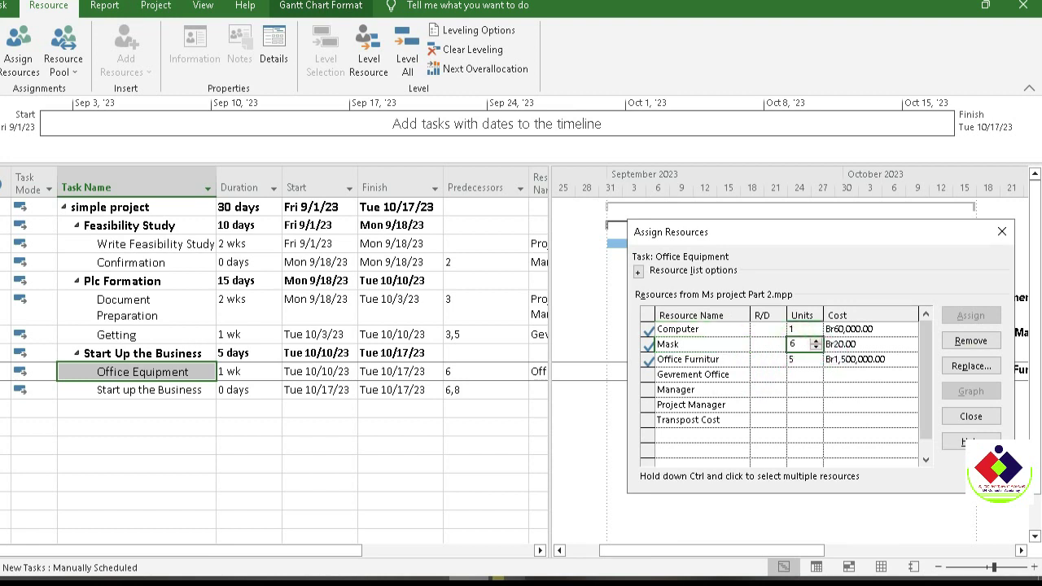
pyautogui.click(793, 375)
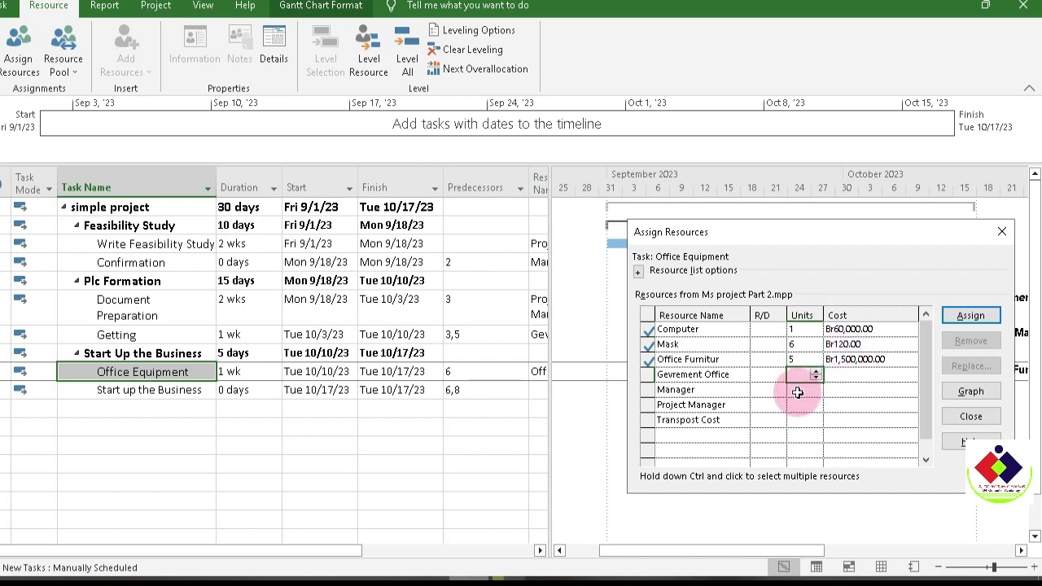
# Assign the Transpost Cost resource to the Office Equipment task and set its cost to 3000.
pyautogui.click(720, 422)
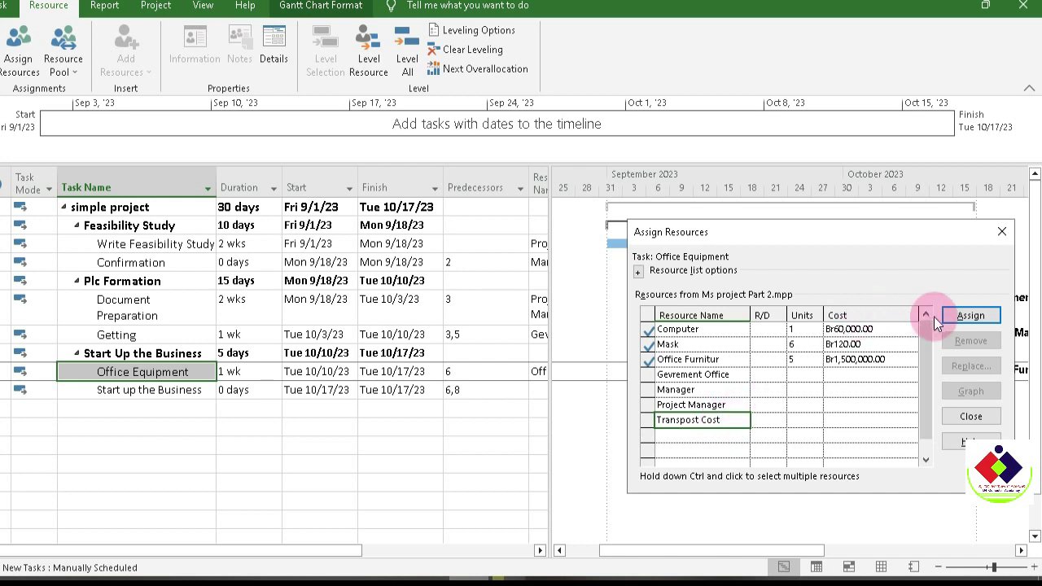
pyautogui.click(969, 316)
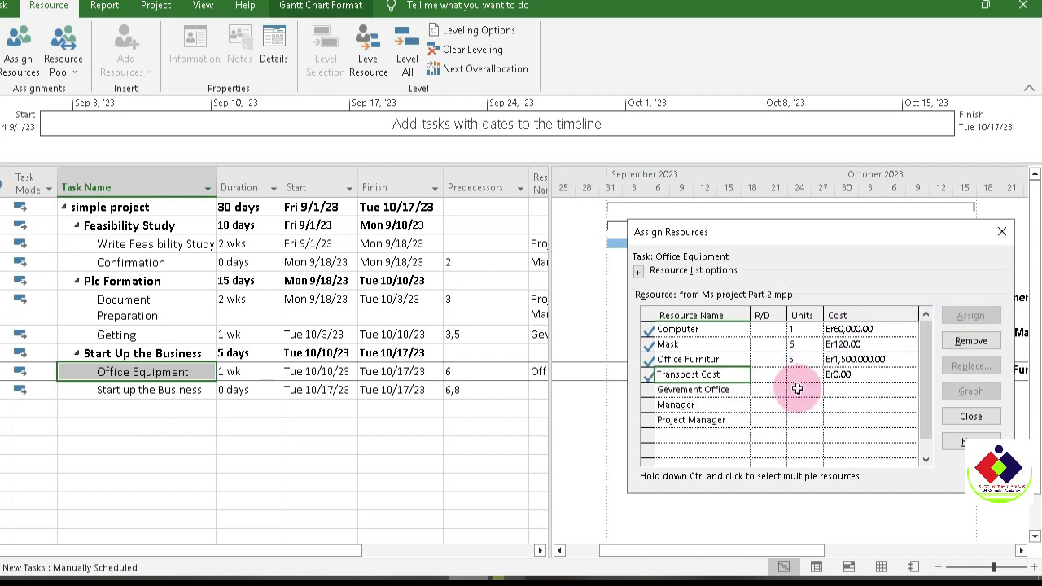
pyautogui.click(849, 375)
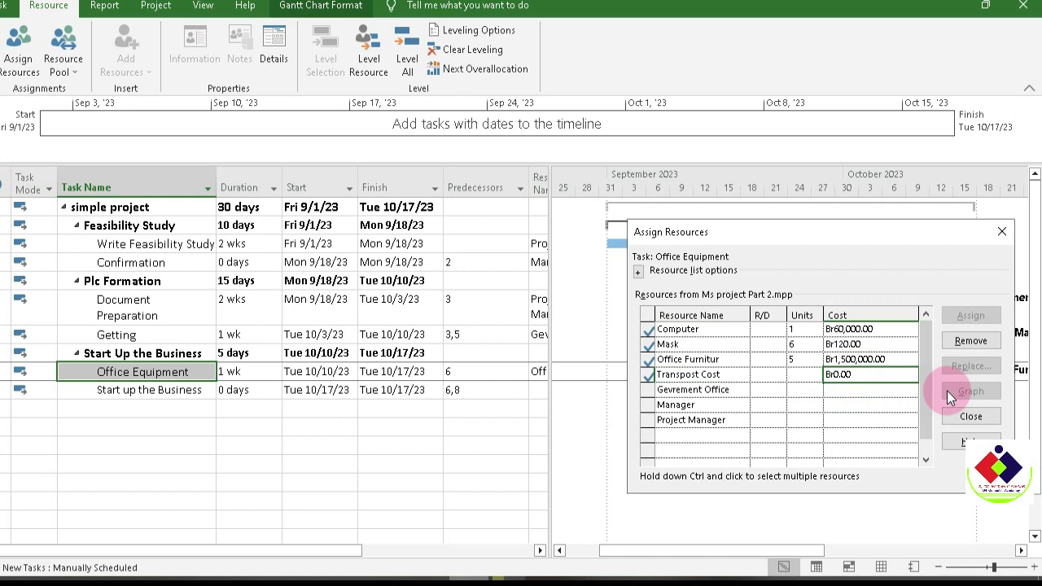
pyautogui.write('30')
pyautogui.click(795, 420)
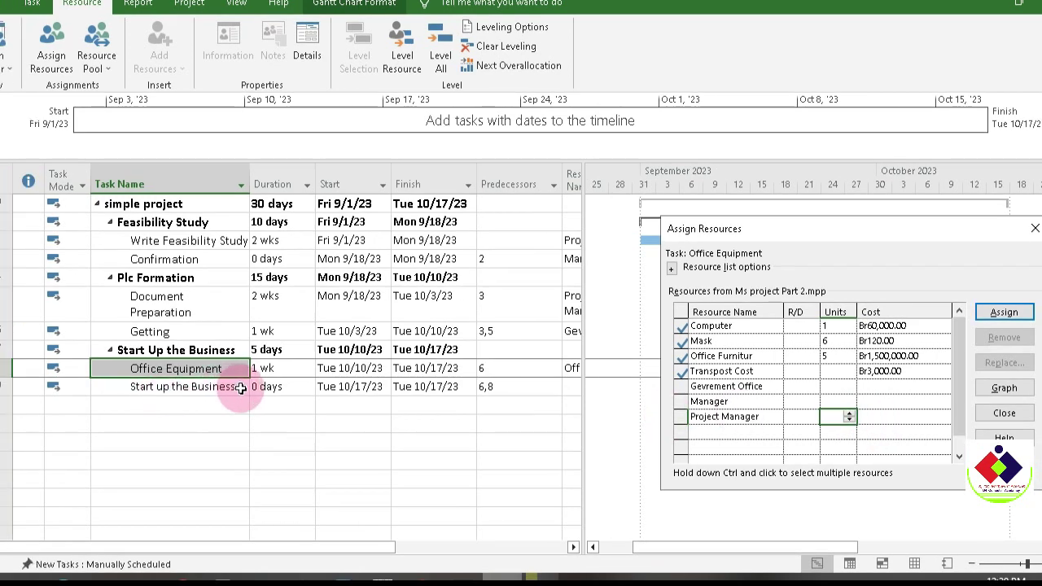
# Assign the Manager and Project Manager resources to the Start up the Business task.
pyautogui.click(241, 389)
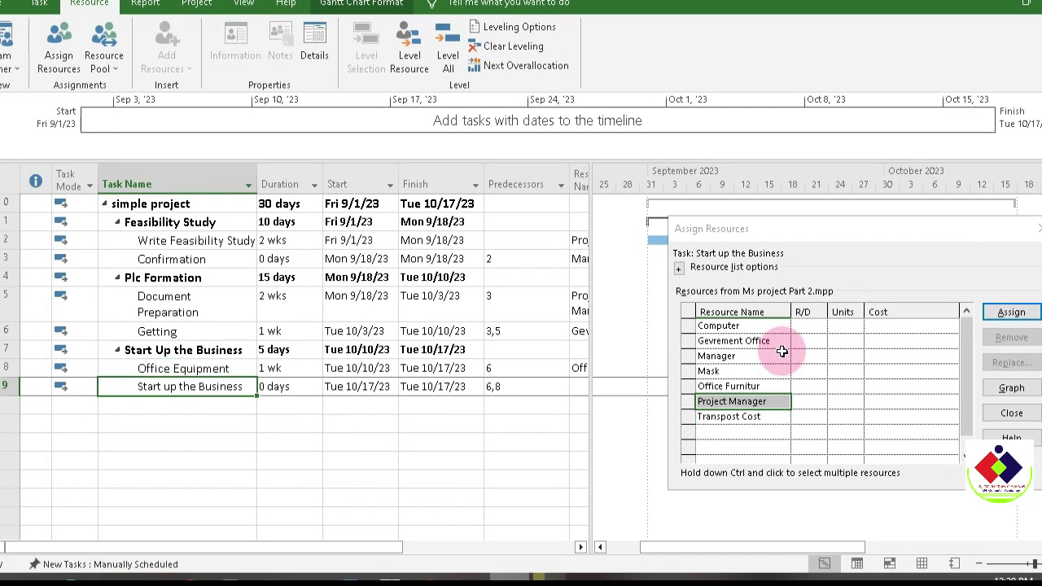
pyautogui.click(757, 357)
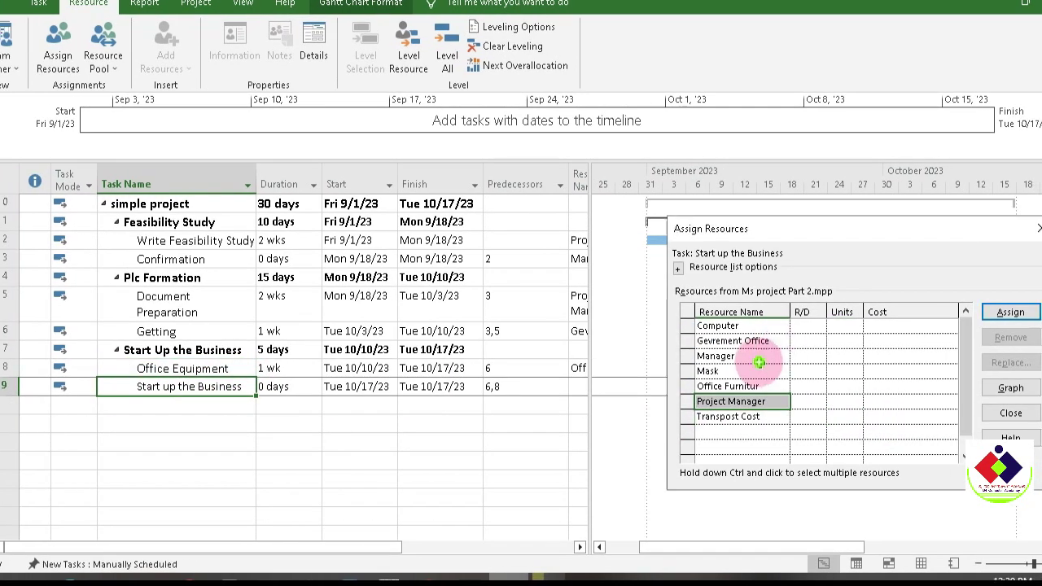
pyautogui.click(1011, 311)
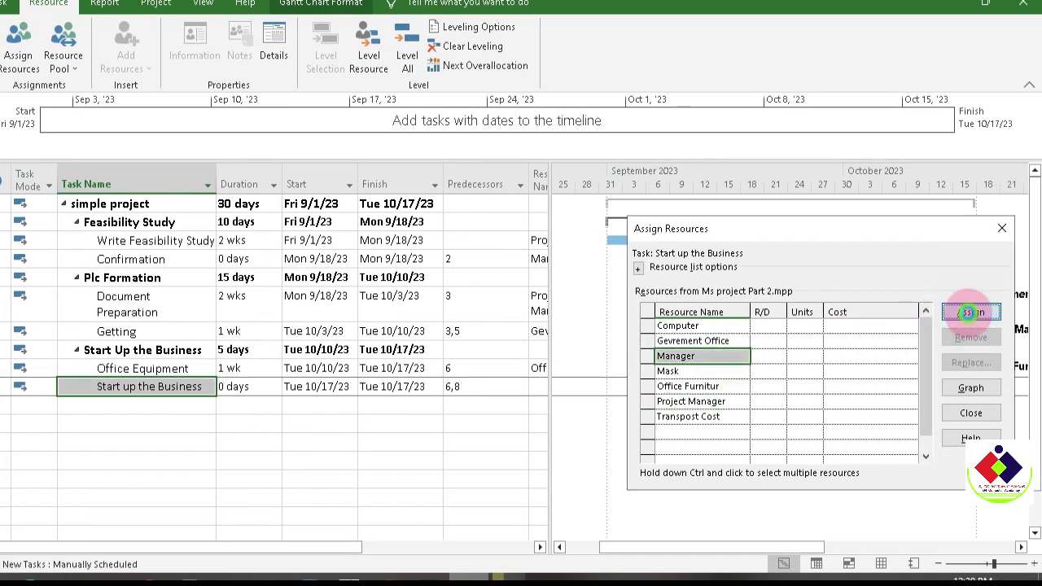
pyautogui.click(690, 401)
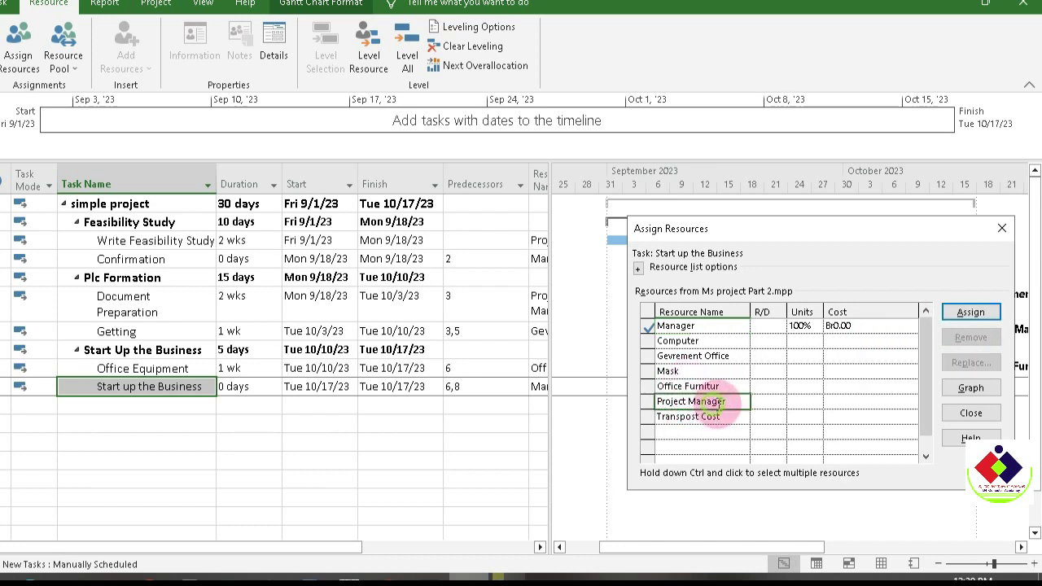
pyautogui.click(969, 312)
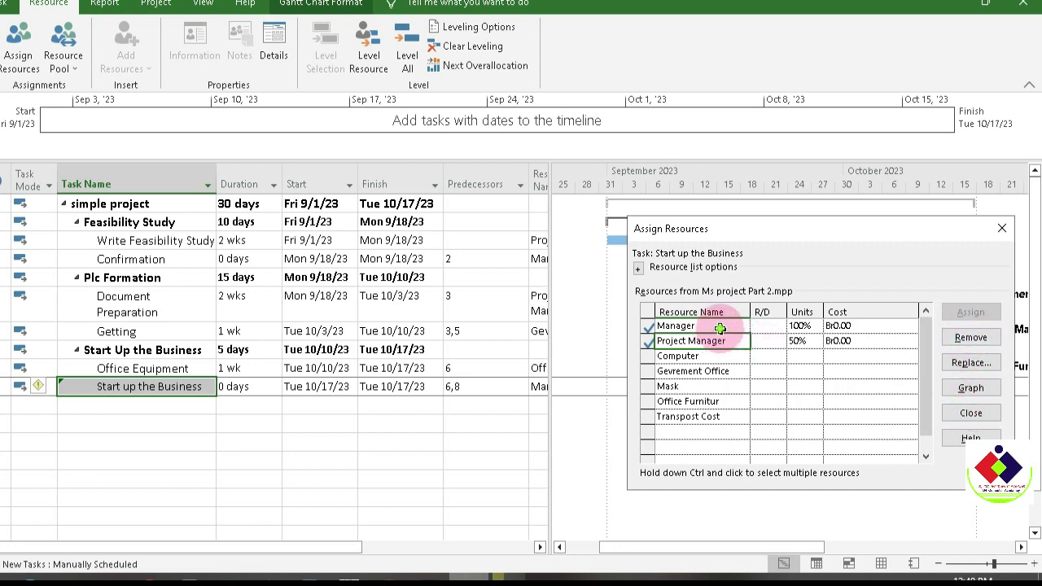
# Remove and reassign the Manager resource on the Start up the Business task, and close the resource assignment dialog.
pyautogui.click(967, 336)
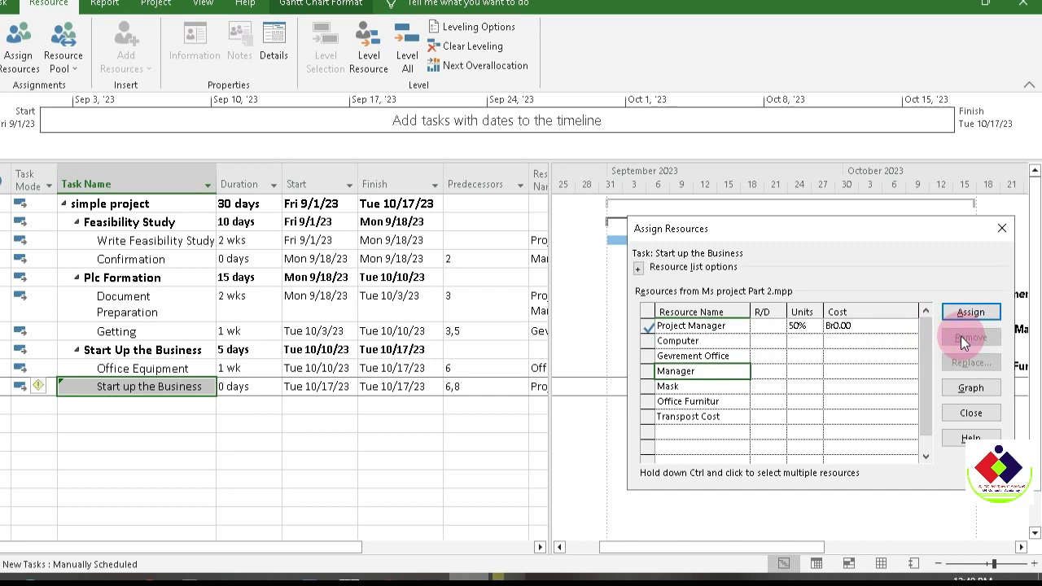
pyautogui.click(969, 314)
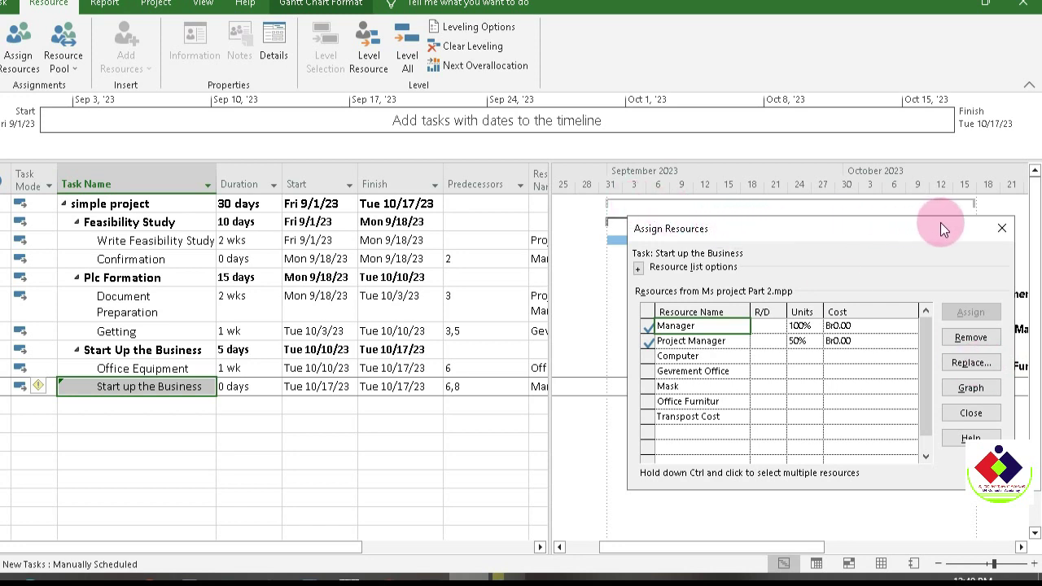
pyautogui.click(999, 228)
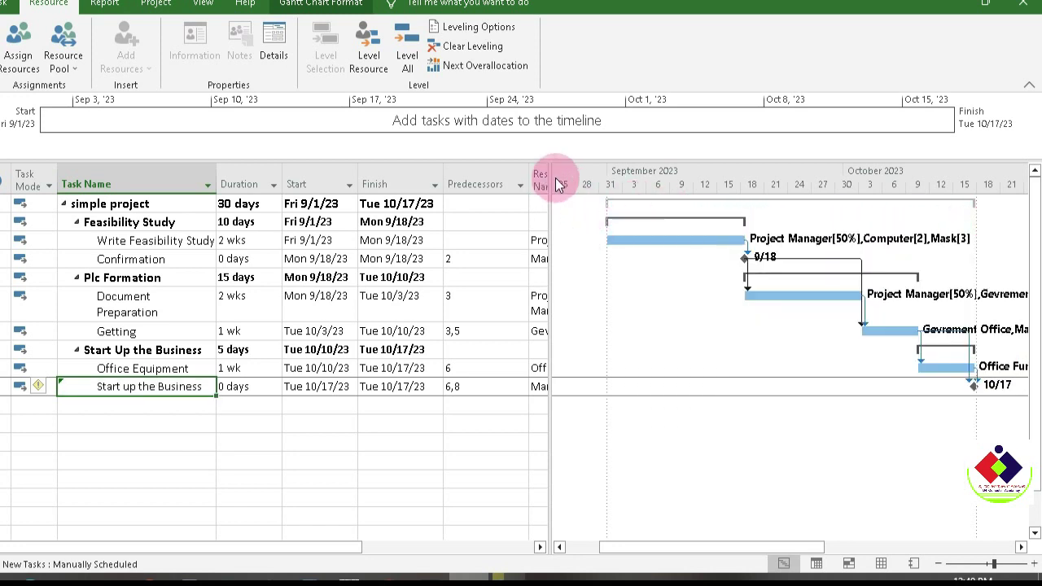
# Enlarge the task table, fit the Task Name column to its contents and widen the Resource Names column.
pyautogui.moveTo(546, 173); pyautogui.dragTo(614, 173)
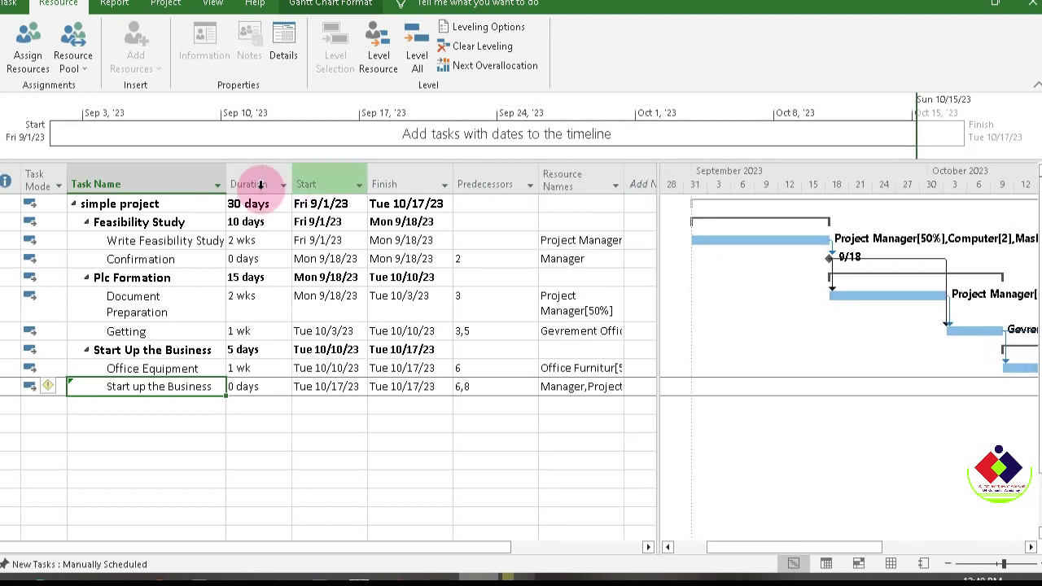
pyautogui.doubleClick(228, 181)
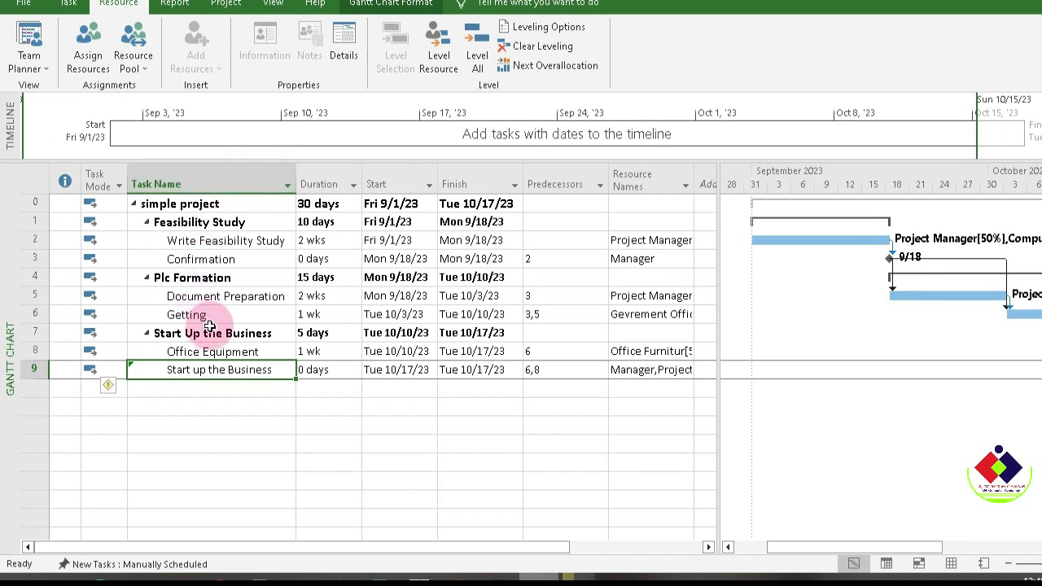
pyautogui.moveTo(693, 169)
pyautogui.mouseDown()
pyautogui.moveTo(724, 169)
pyautogui.moveTo(714, 169)
pyautogui.mouseUp()
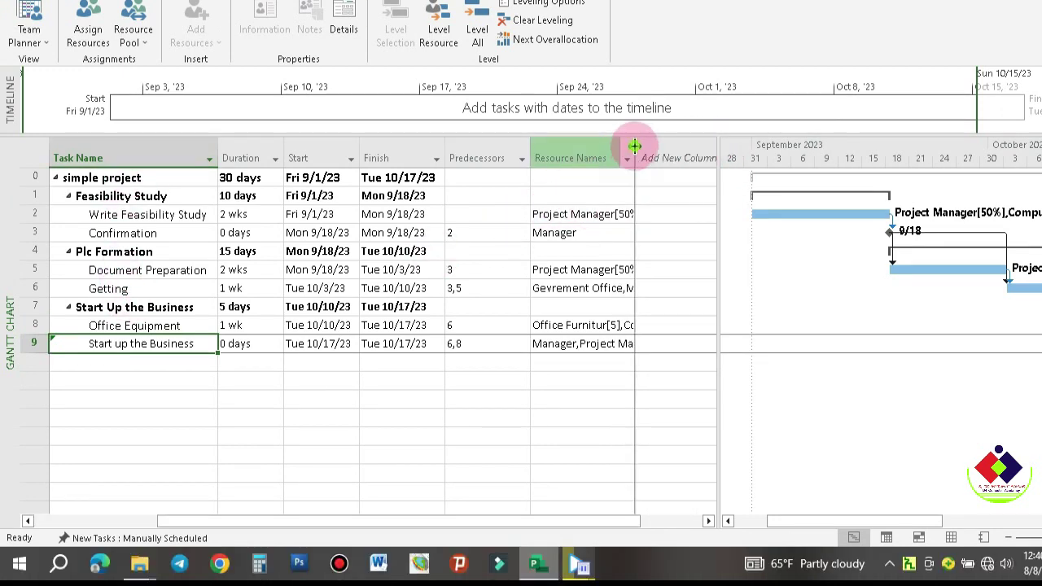
pyautogui.moveTo(634, 146); pyautogui.dragTo(690, 154)
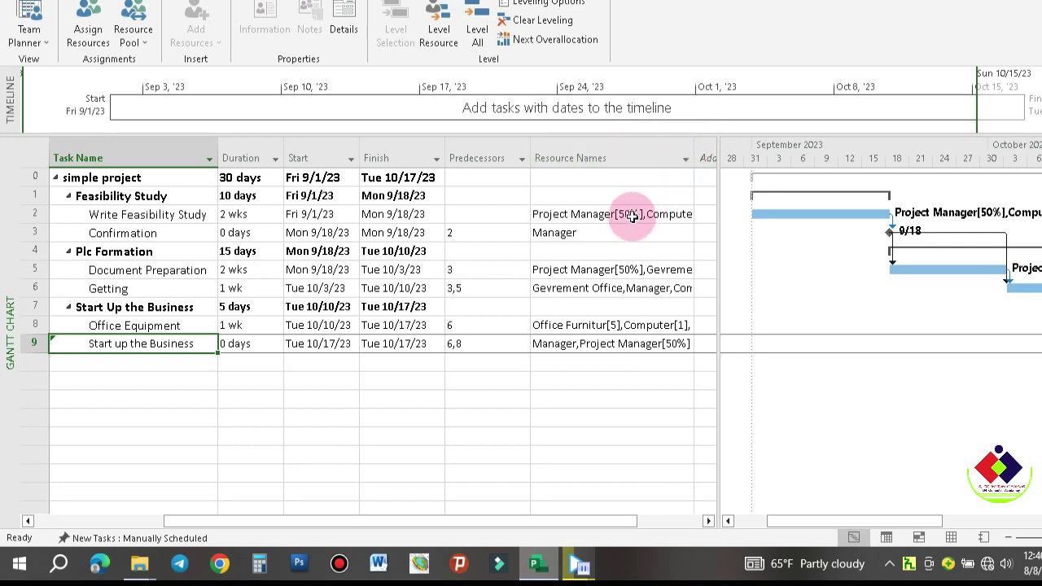
# Examine the resources assigned to each task in the Resource Names column and beside the Gantt bars.
pyautogui.click(607, 235)
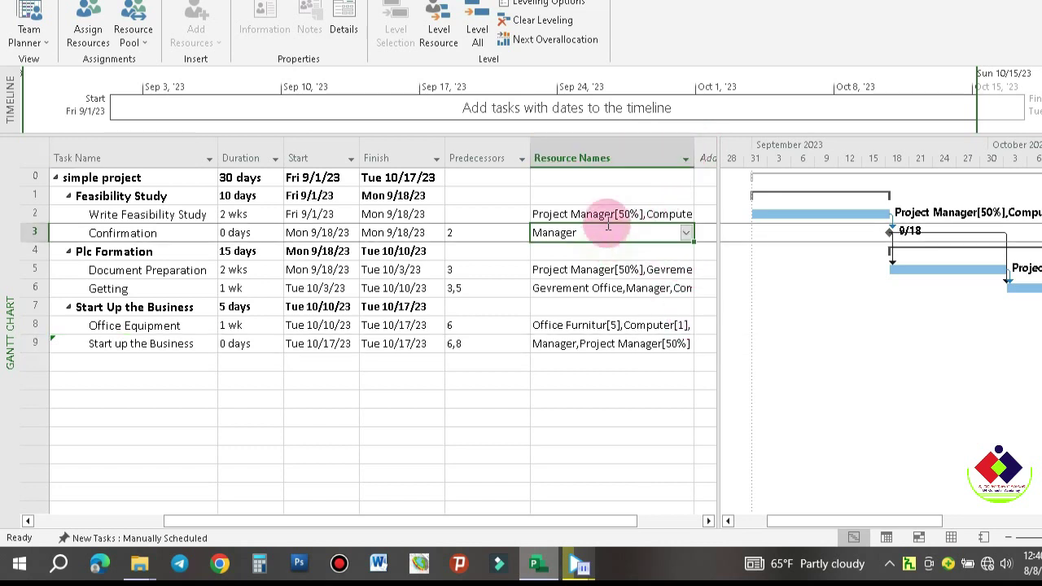
pyautogui.click(616, 213)
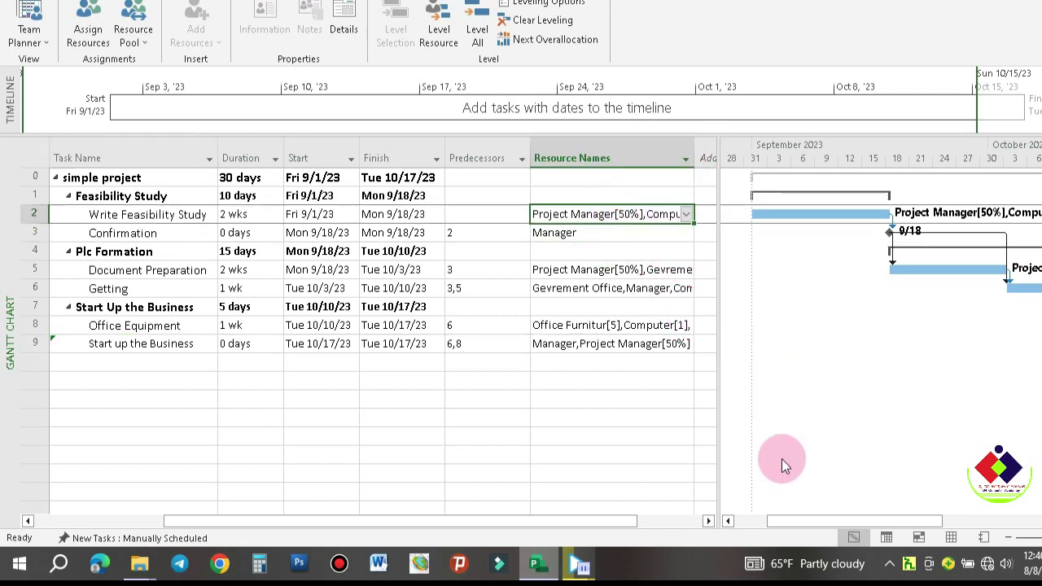
pyautogui.moveTo(875, 521)
pyautogui.mouseDown()
pyautogui.moveTo(956, 520)
pyautogui.moveTo(892, 523)
pyautogui.mouseUp()
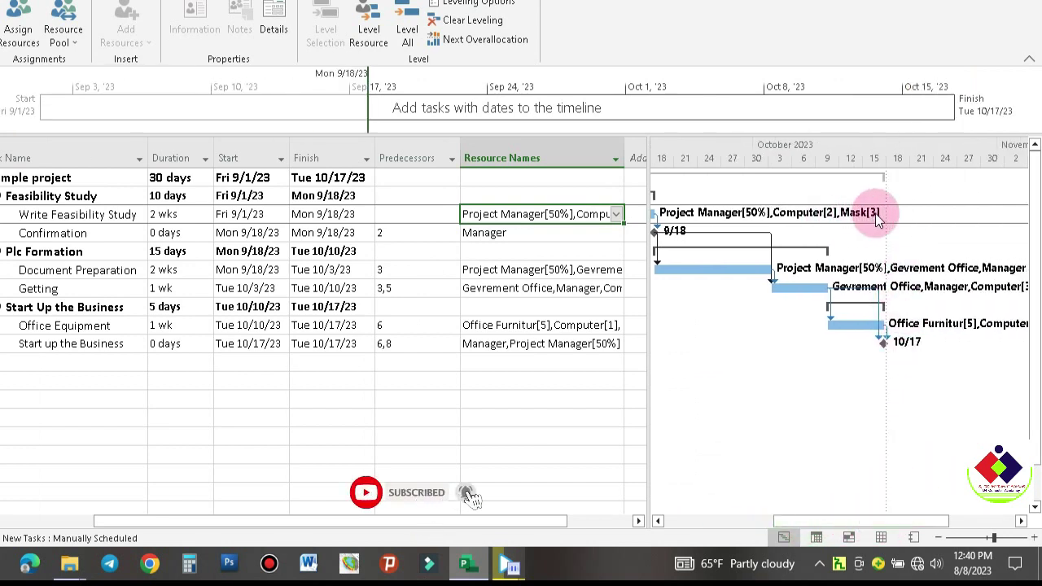
pyautogui.moveTo(884, 517); pyautogui.dragTo(923, 523)
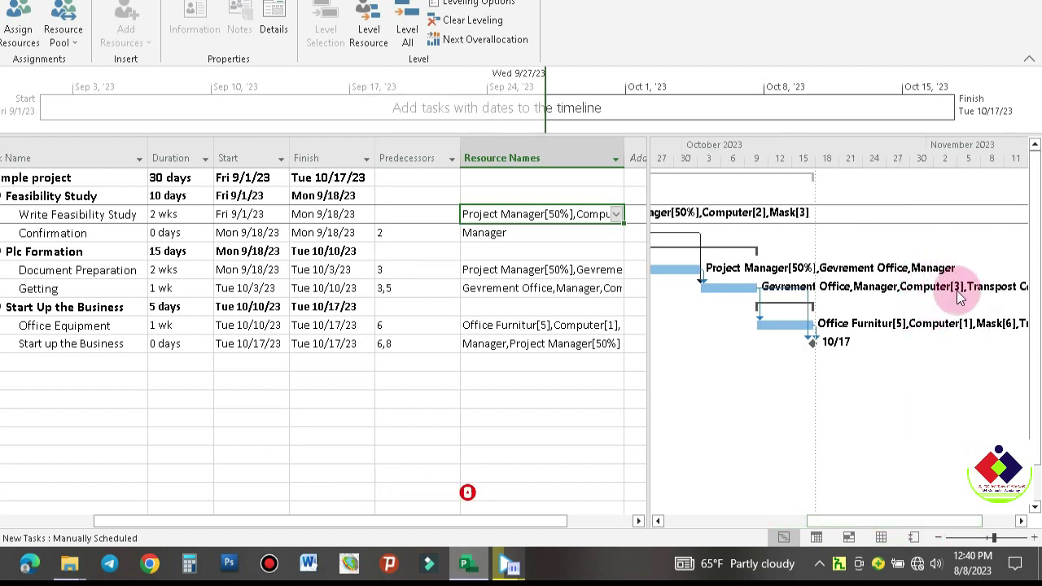
pyautogui.moveTo(920, 523); pyautogui.dragTo(964, 522)
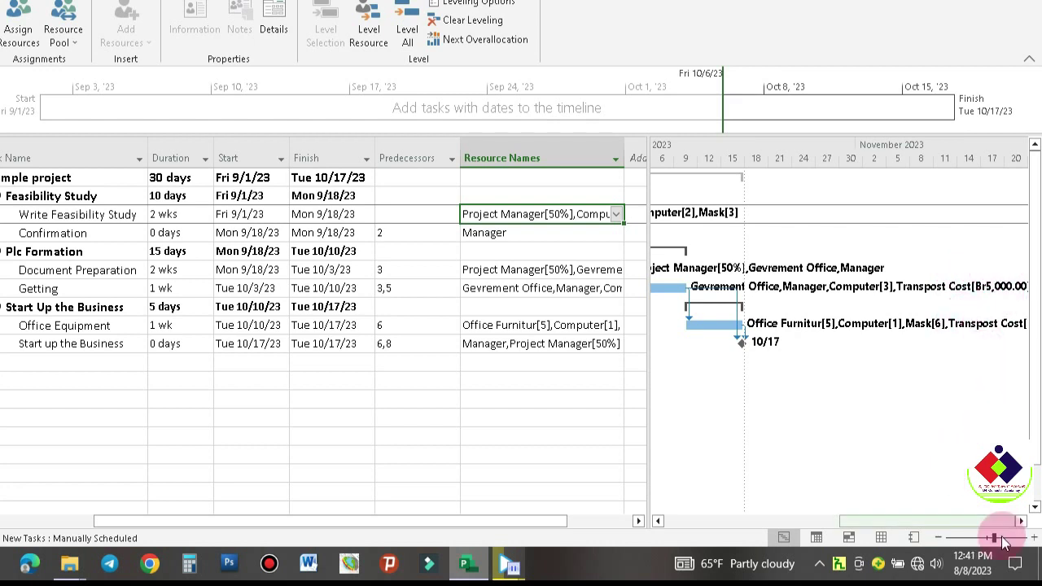
# Examine the resource labels beside the task bars across the whole Gantt chart.
pyautogui.moveTo(1003, 540); pyautogui.dragTo(986, 539)
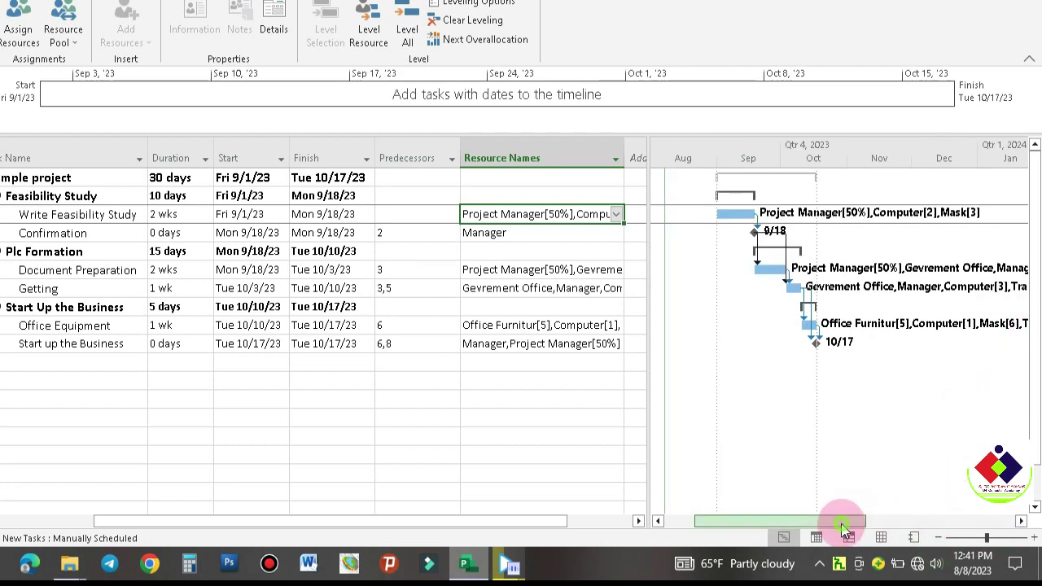
pyautogui.hscroll(3, 890, 523)
pyautogui.hscroll(3, 912, 523)
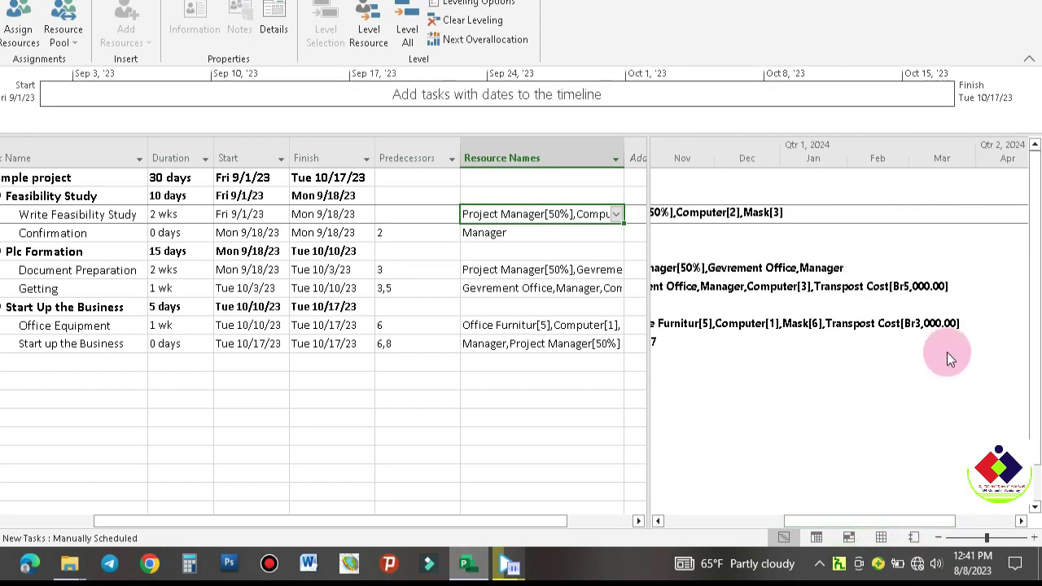
pyautogui.moveTo(904, 520); pyautogui.dragTo(836, 523)
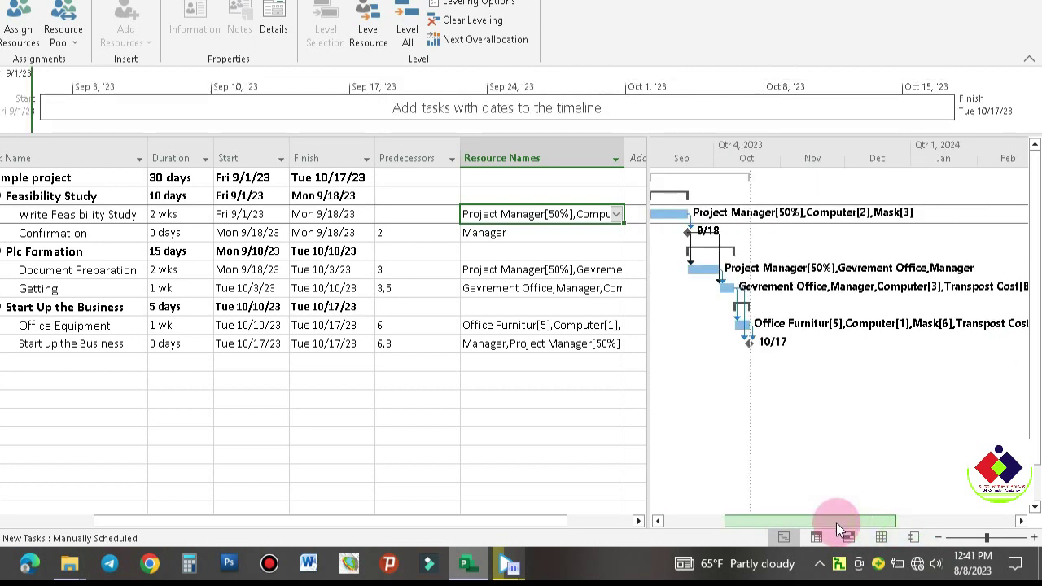
pyautogui.click(1032, 543)
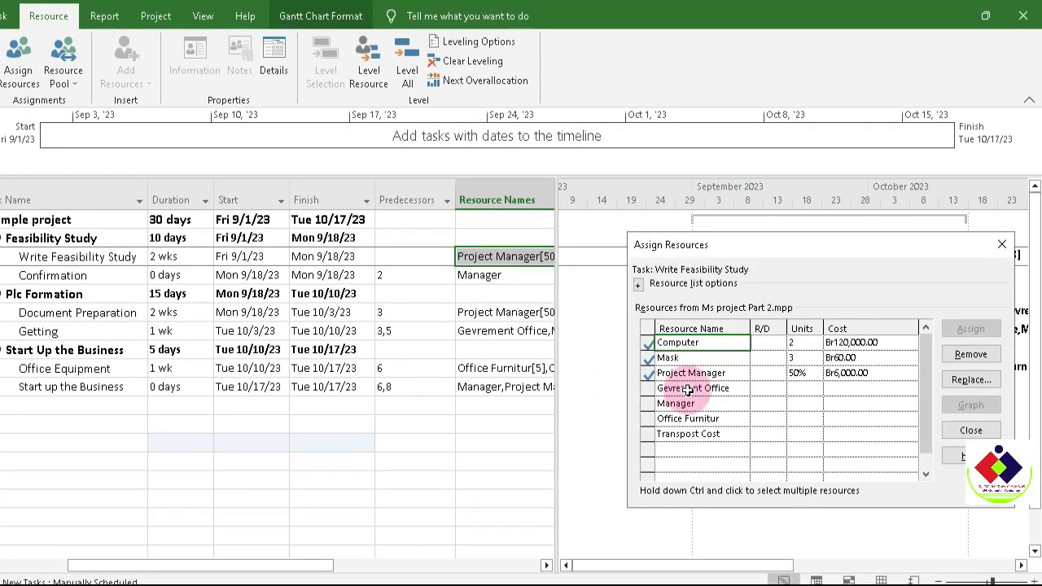
# Close the resource assignments and add a Pen resource of type Material to the Resource Sheet below Mask.
pyautogui.click(999, 244)
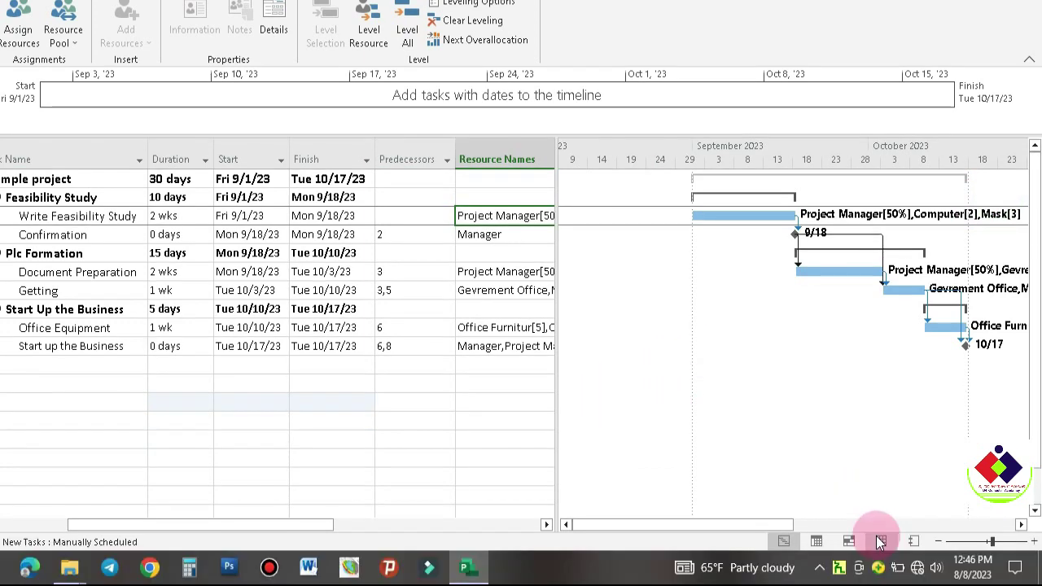
pyautogui.click(879, 580)
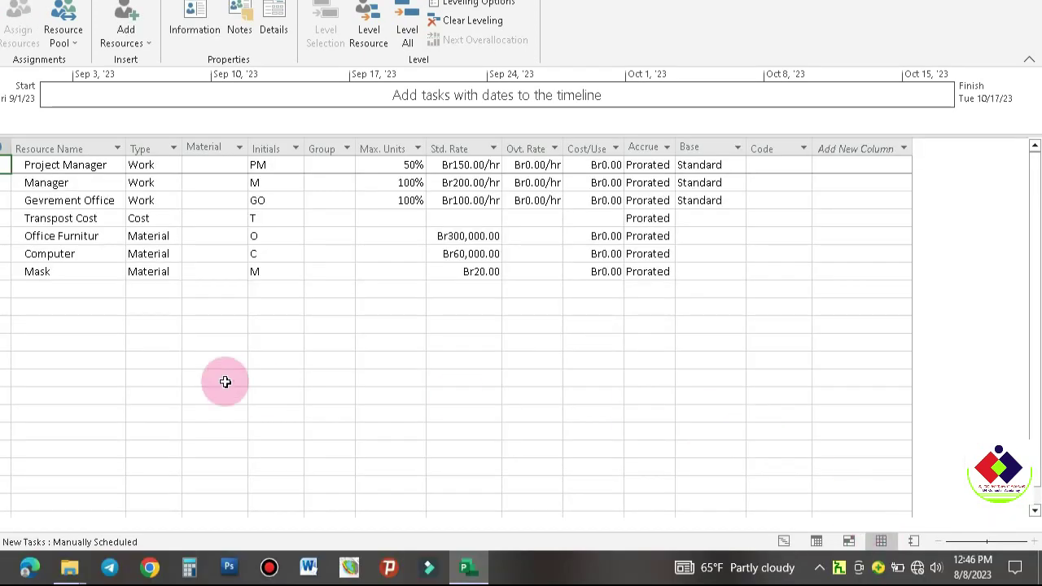
pyautogui.click(151, 291)
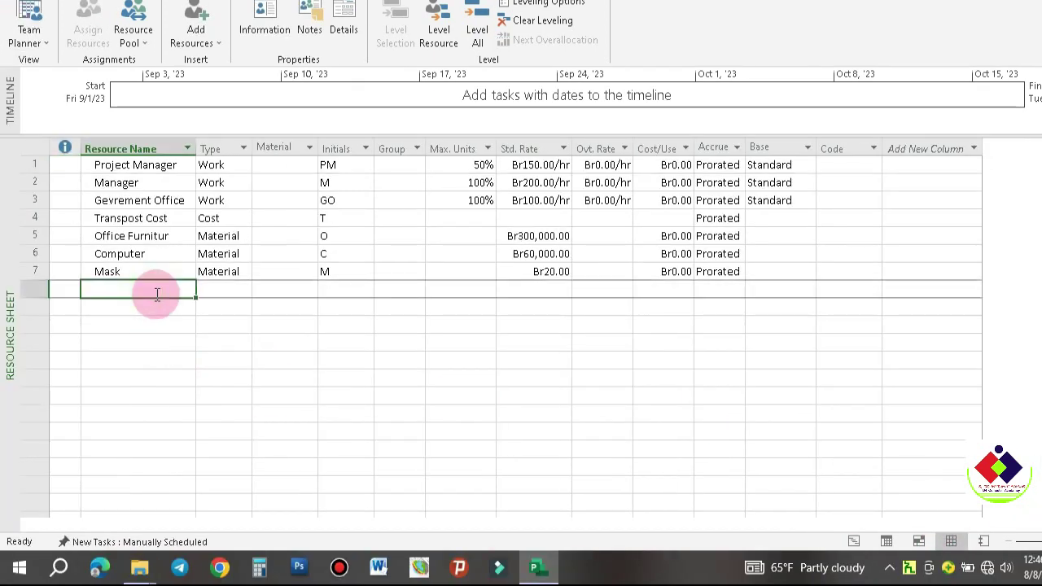
pyautogui.write('Pen')
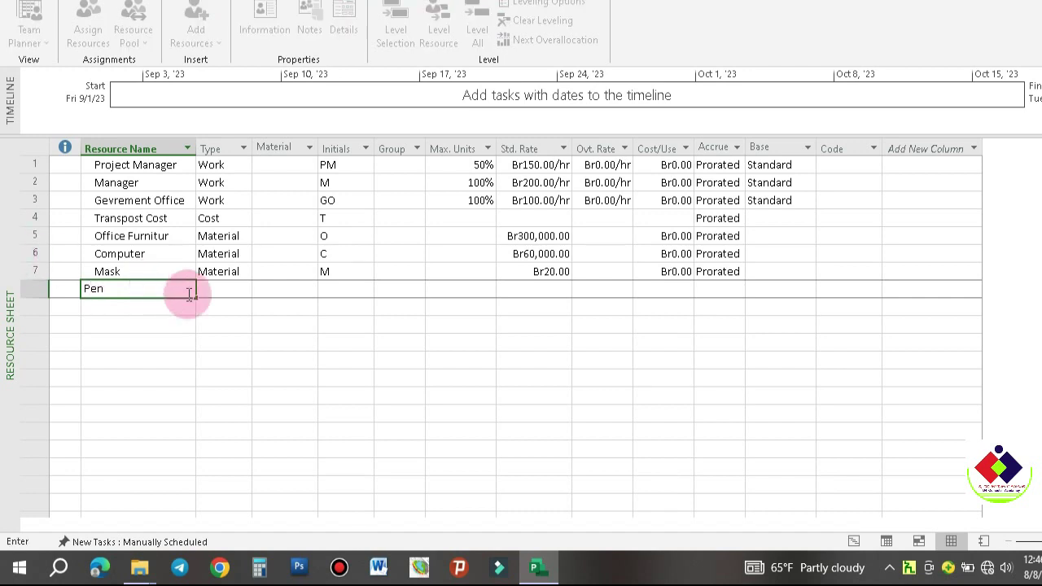
pyautogui.click(218, 306)
pyautogui.click(228, 290)
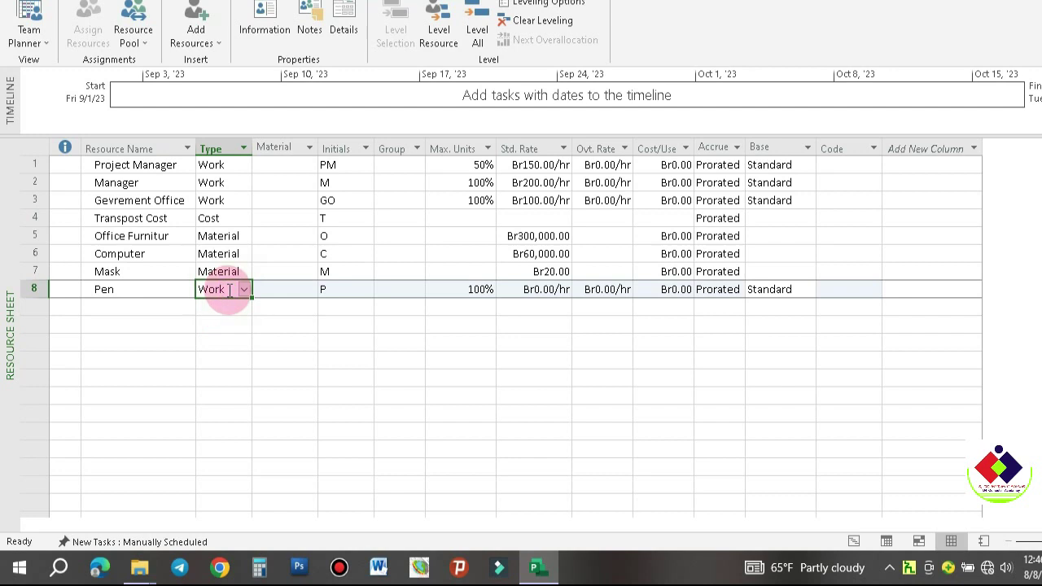
pyautogui.click(243, 289)
pyautogui.click(220, 318)
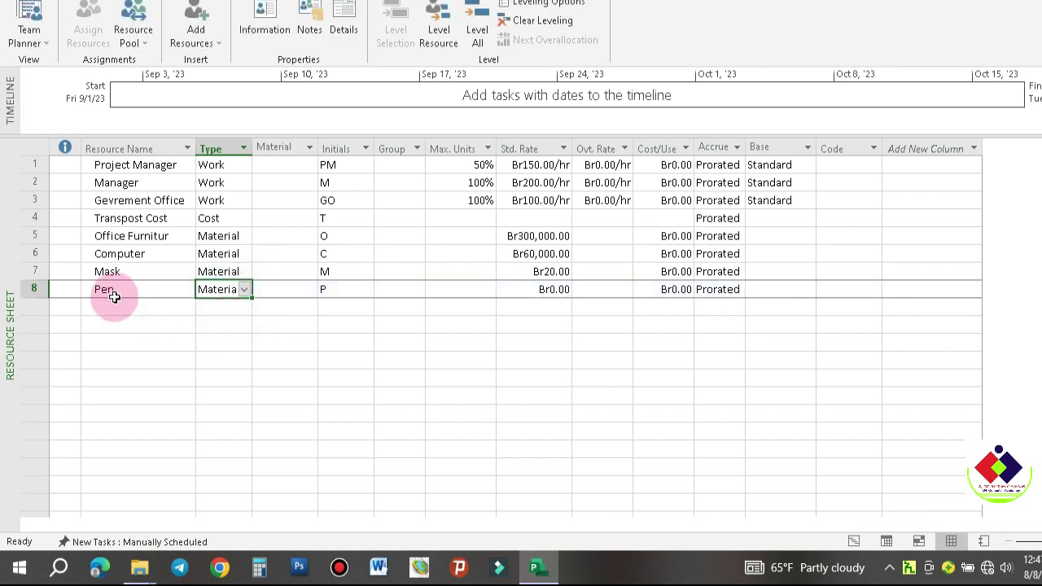
# Set the standard rate of the Pen resource to 30.
pyautogui.click(552, 291)
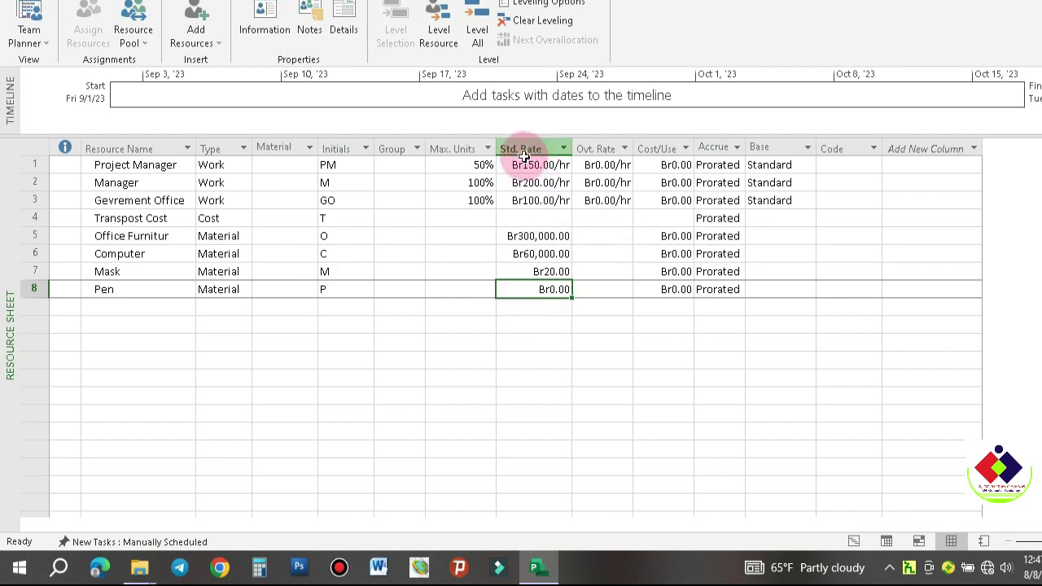
pyautogui.write('30')
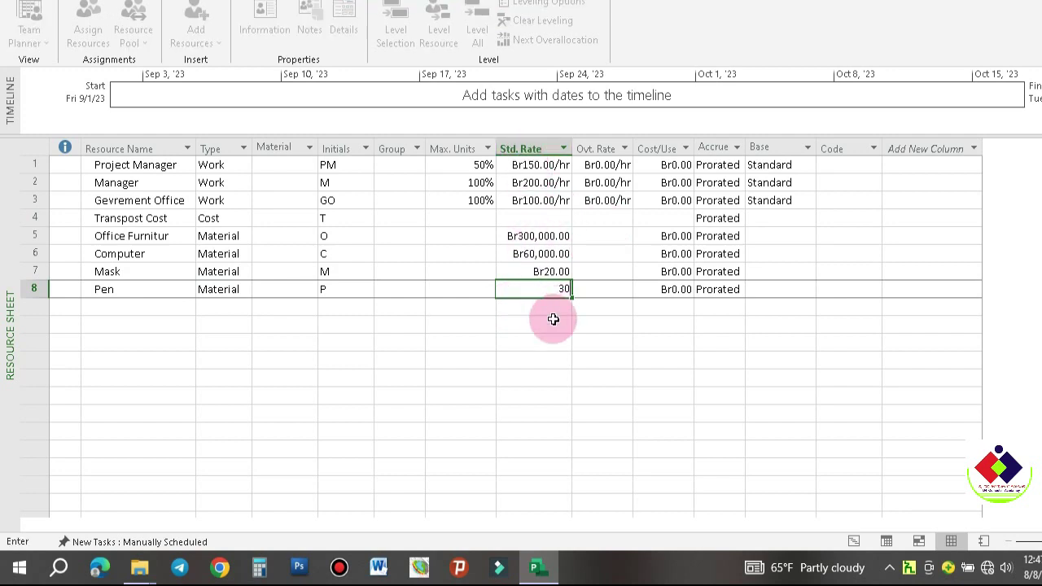
pyautogui.press('Return')
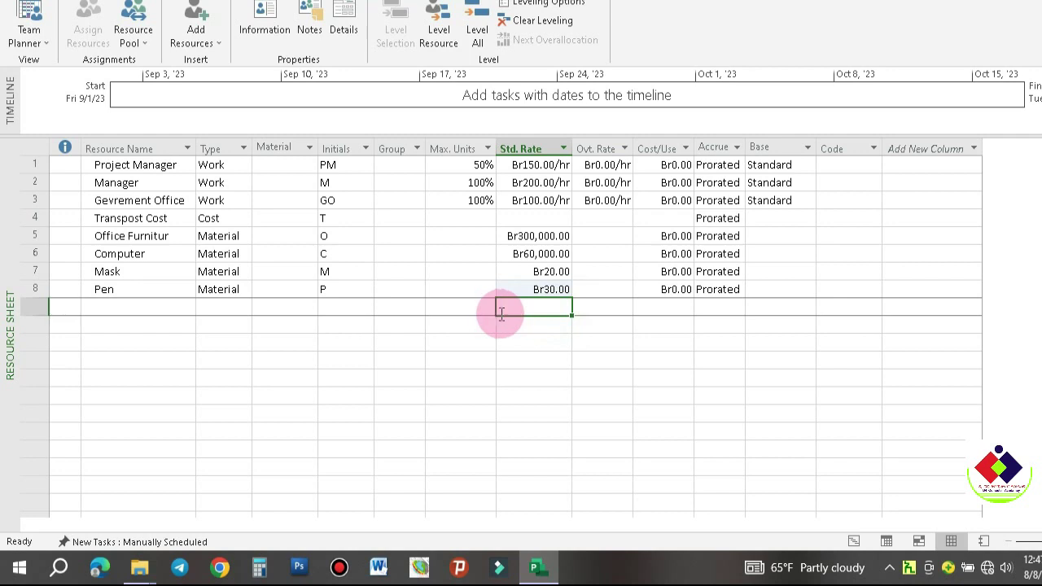
# Return to the Gantt Chart and open Assign Resources for the Getting task, placing the dialog over the chart.
pyautogui.click(783, 541)
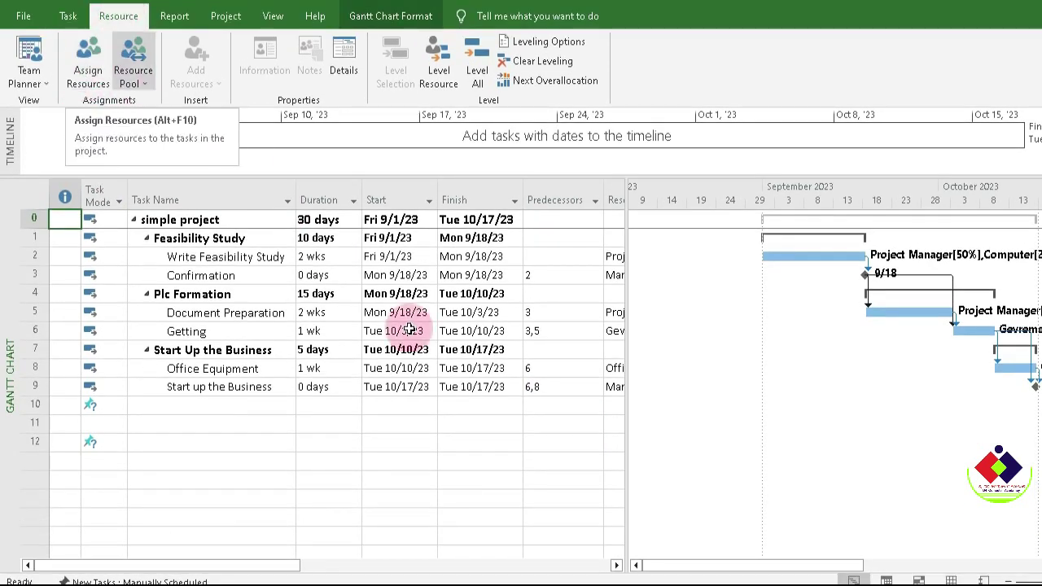
pyautogui.click(574, 332)
pyautogui.rightClick(574, 338)
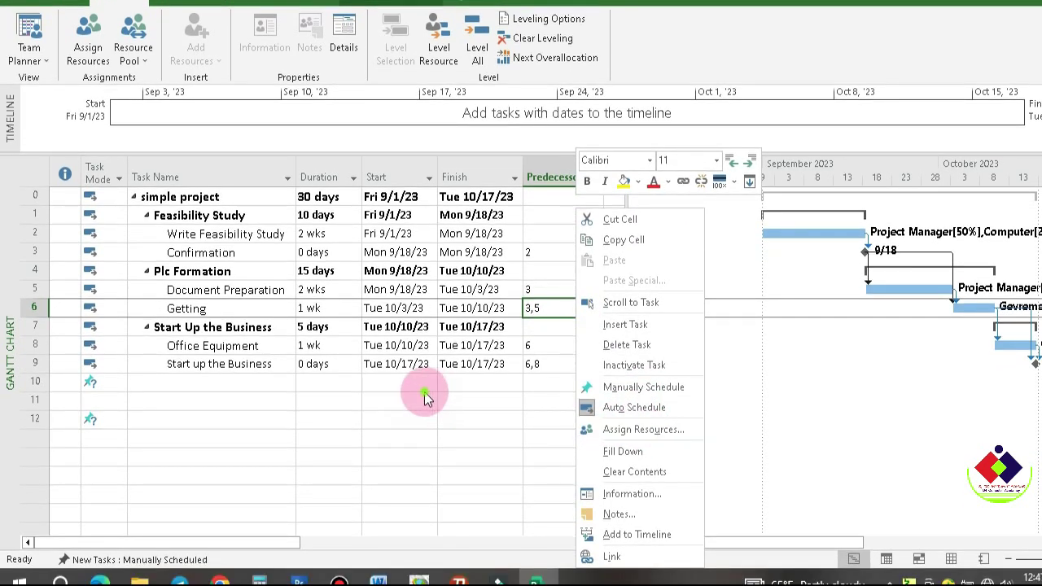
pyautogui.press('Escape')
pyautogui.click(87, 55)
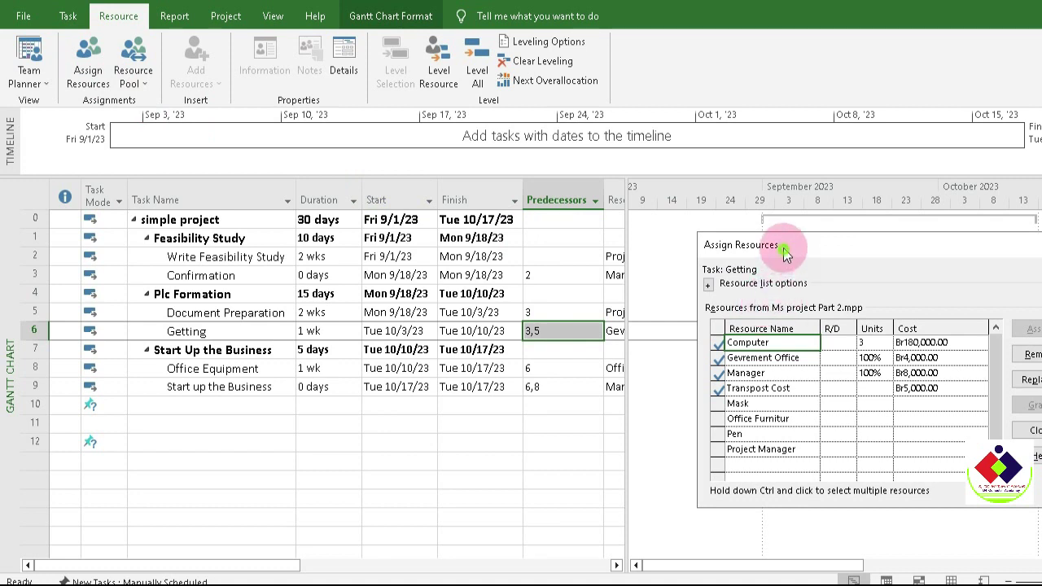
pyautogui.moveTo(783, 253); pyautogui.dragTo(710, 243)
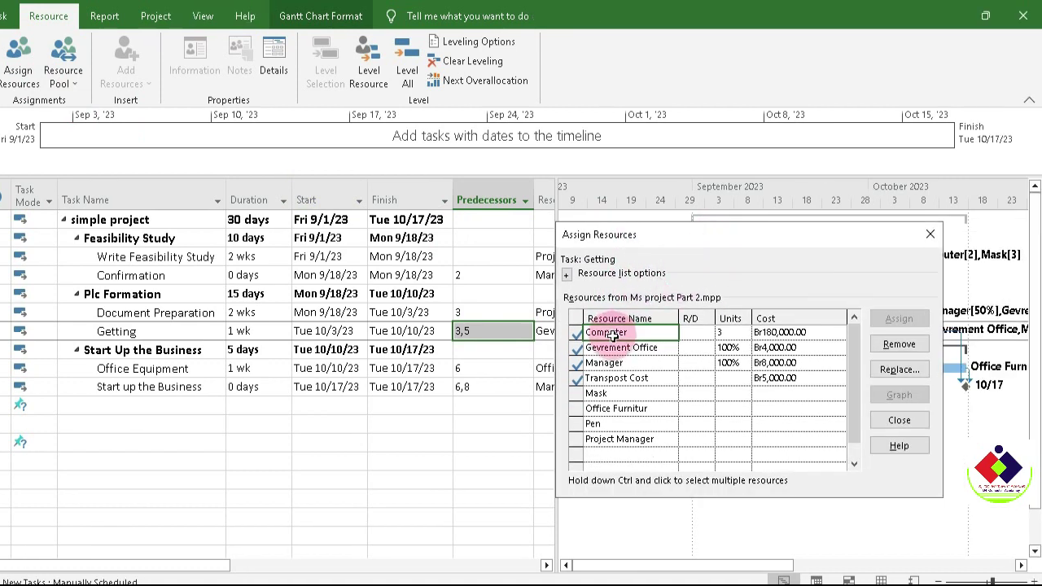
# Assign the Pen resource to the Write Feasibility Study task with 2 units.
pyautogui.click(195, 256)
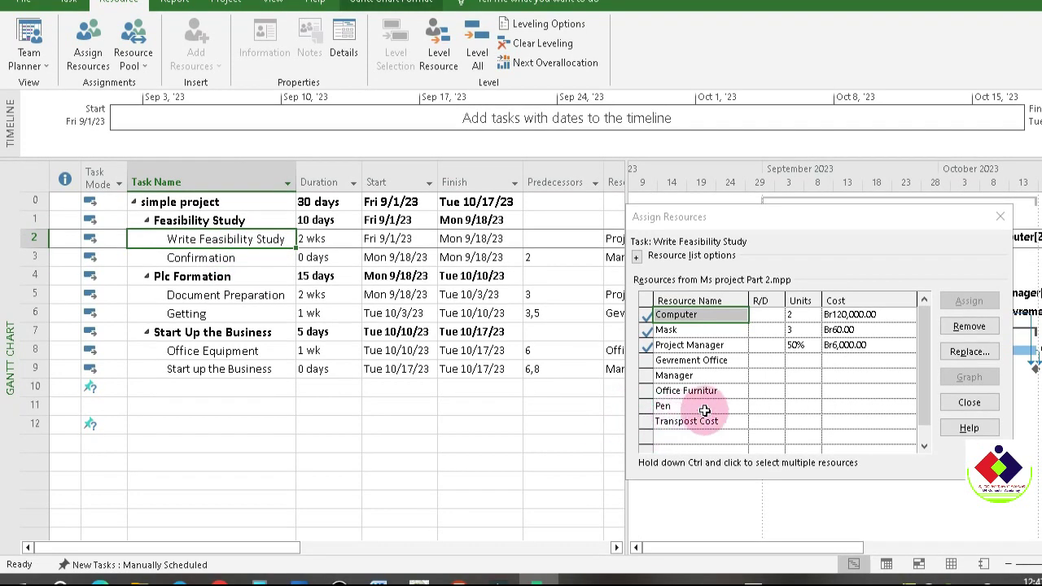
pyautogui.click(692, 423)
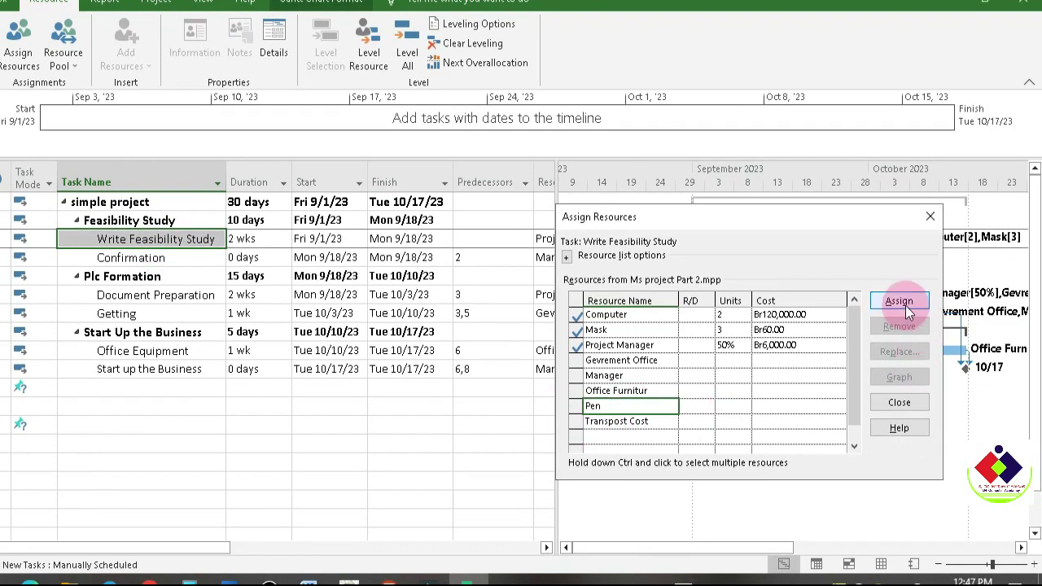
pyautogui.click(901, 303)
pyautogui.click(724, 346)
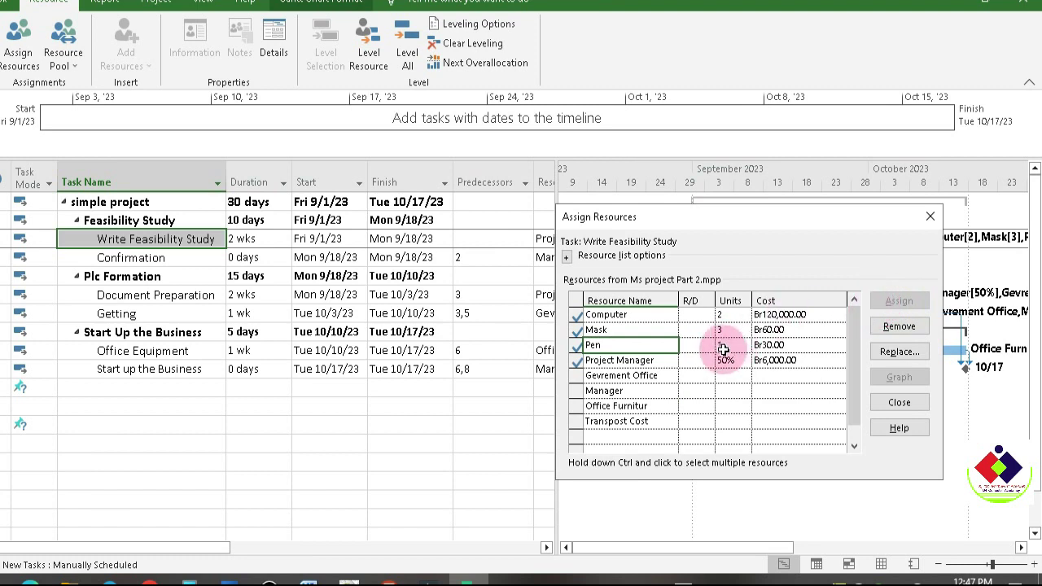
pyautogui.click(720, 345)
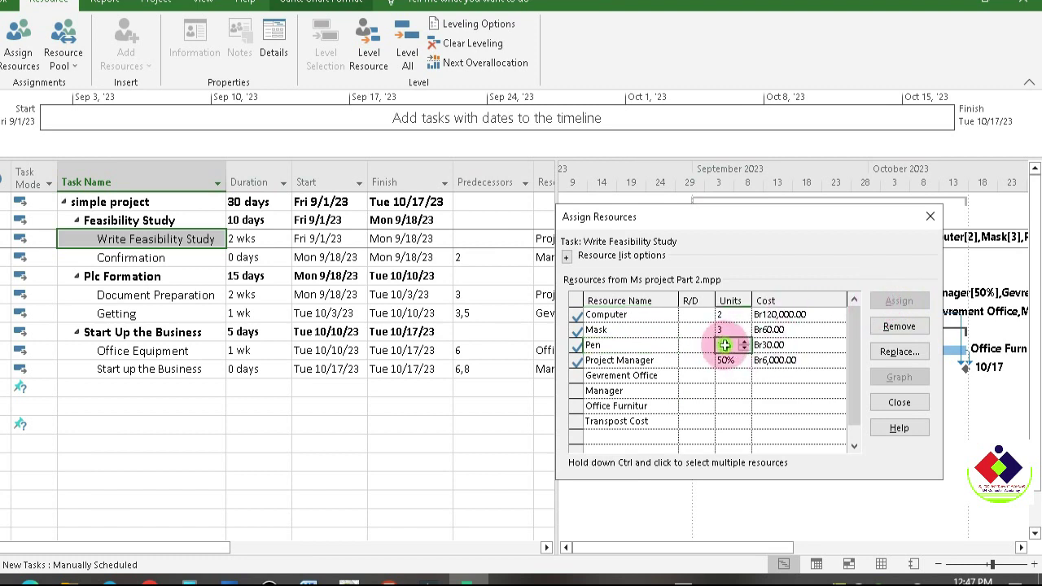
pyautogui.click(744, 341)
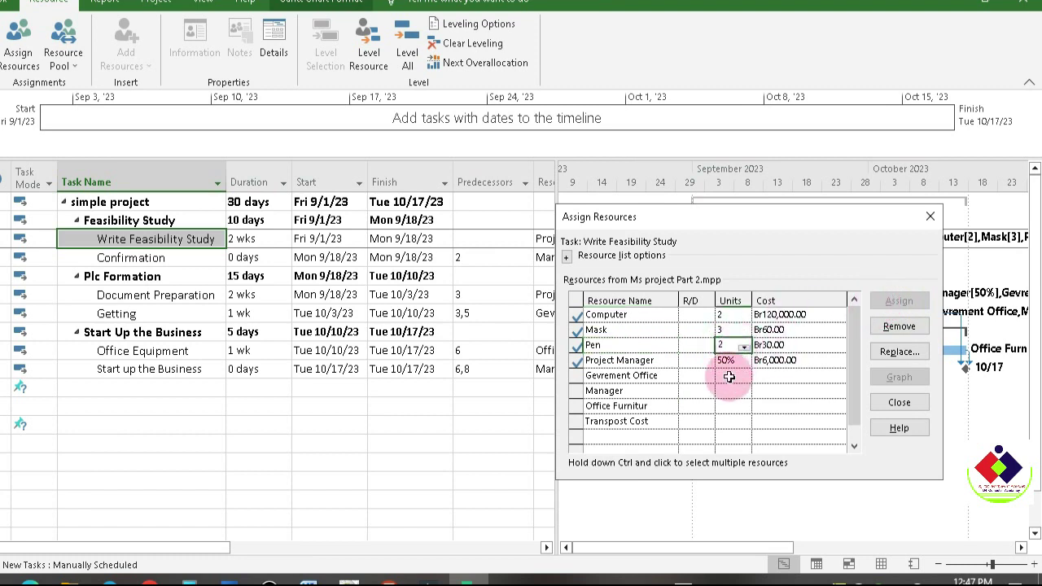
pyautogui.click(728, 376)
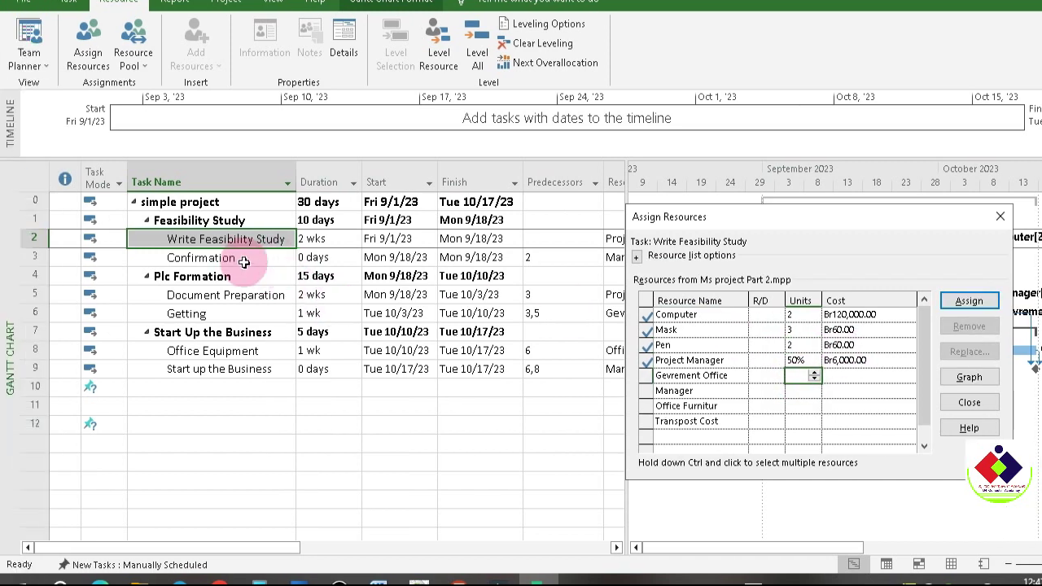
# Assign the Pen resource to the Confirmation task with 1 unit.
pyautogui.click(244, 259)
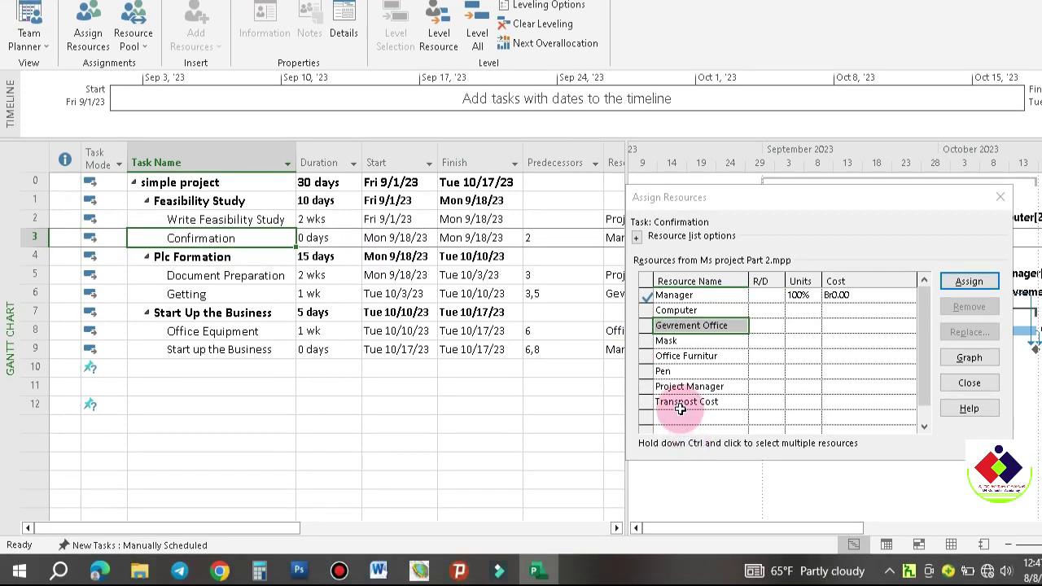
pyautogui.click(666, 391)
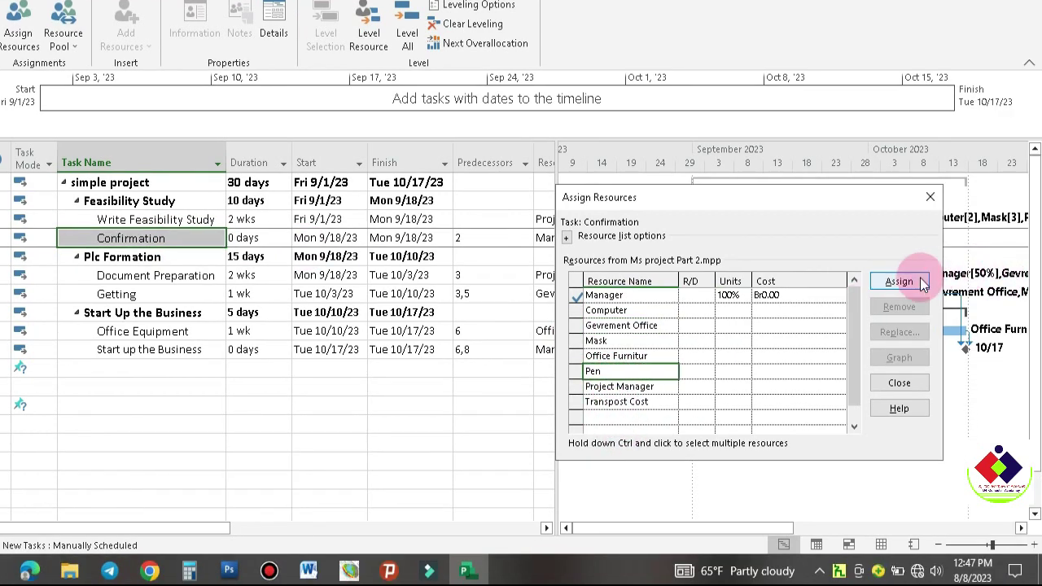
pyautogui.click(968, 281)
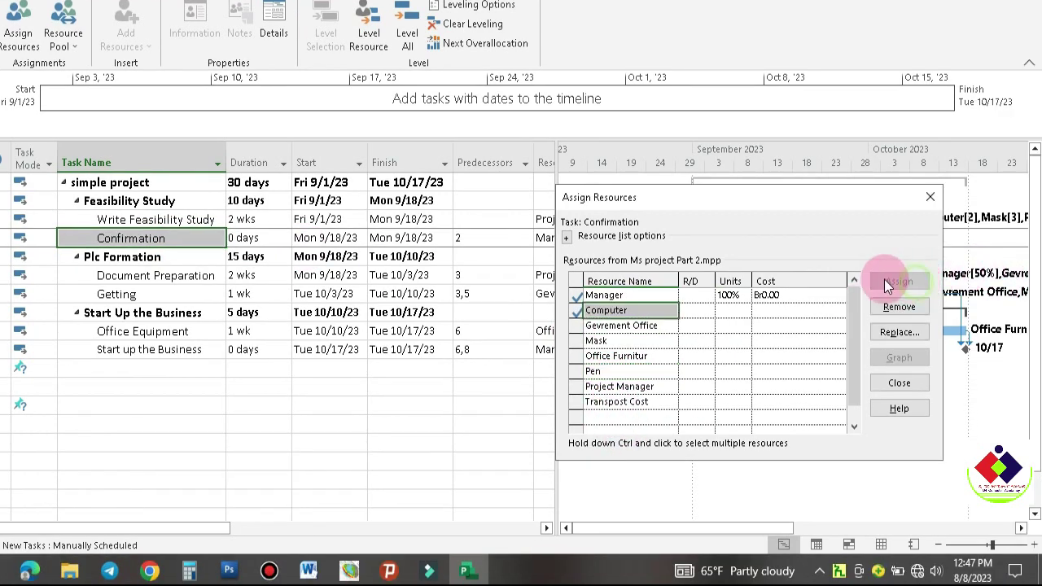
pyautogui.click(727, 311)
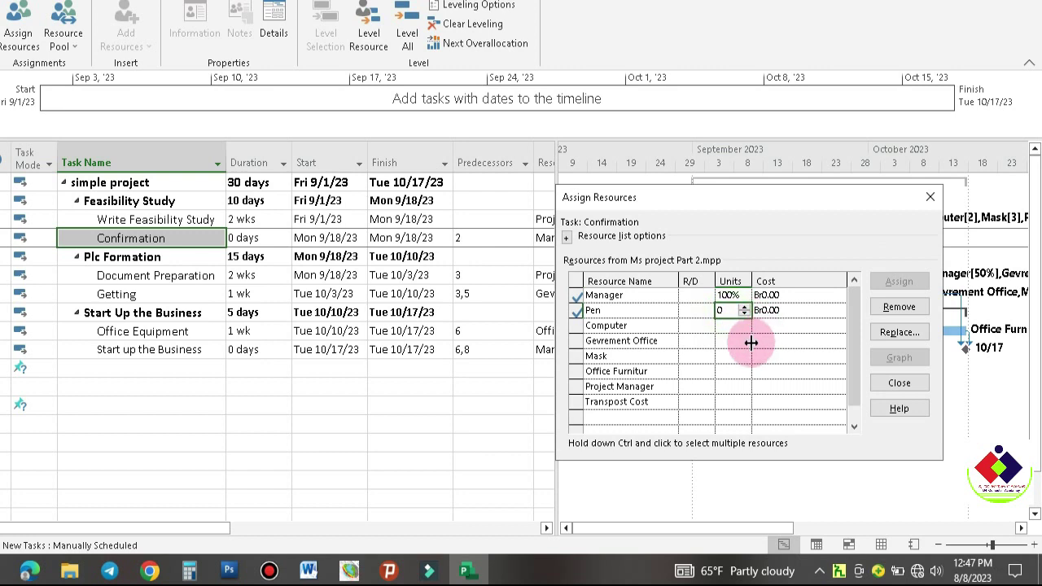
pyautogui.write('1')
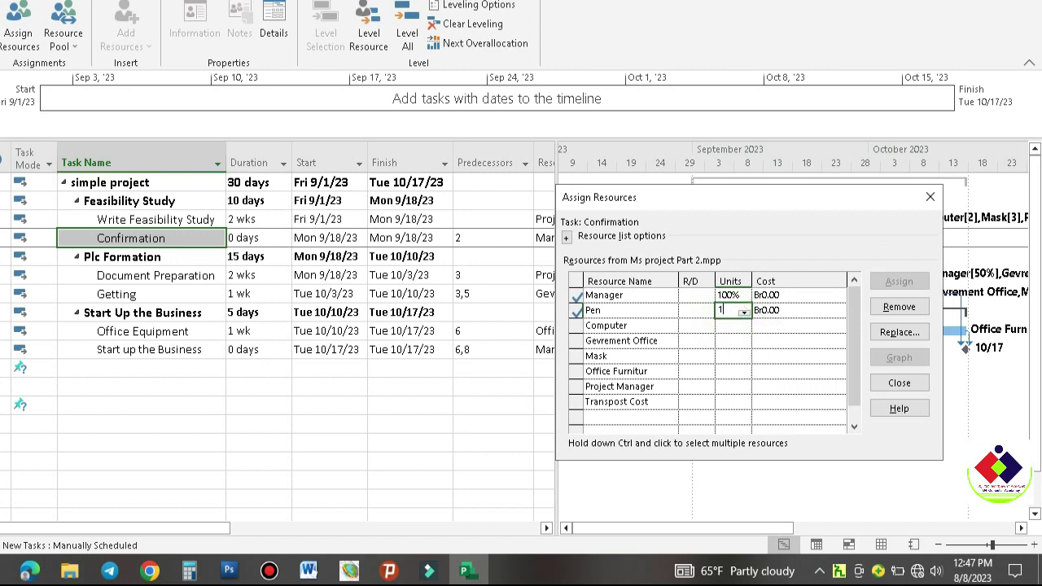
pyautogui.click(740, 327)
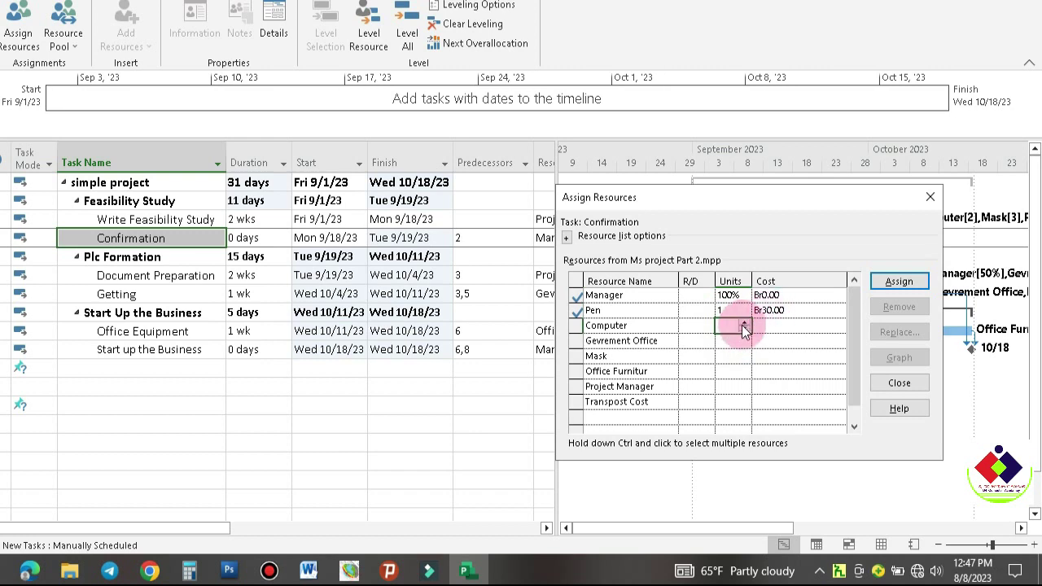
# Assign the Pen resource to the Document Preparation task with 5 units.
pyautogui.click(184, 279)
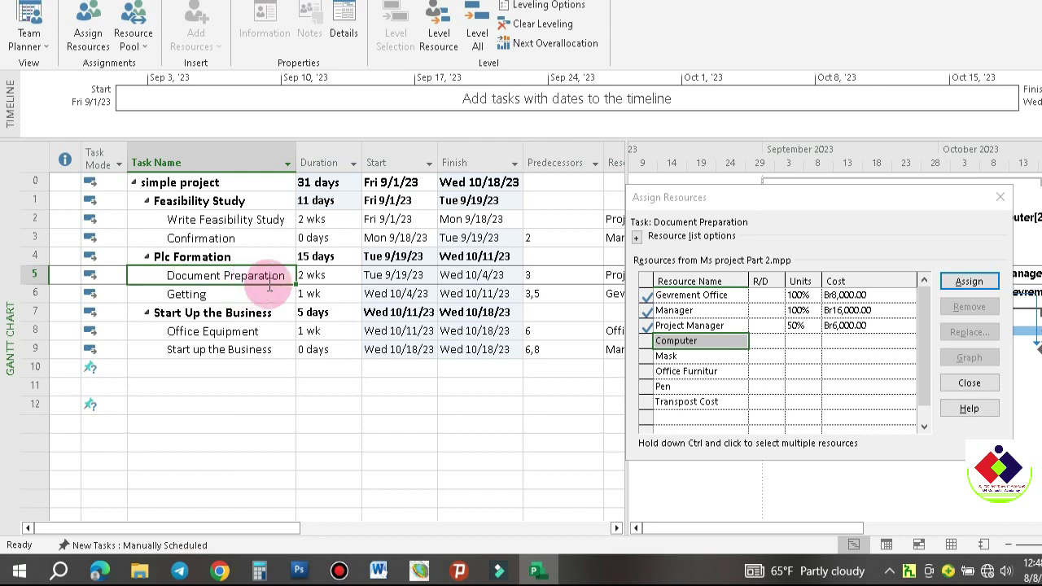
pyautogui.click(674, 390)
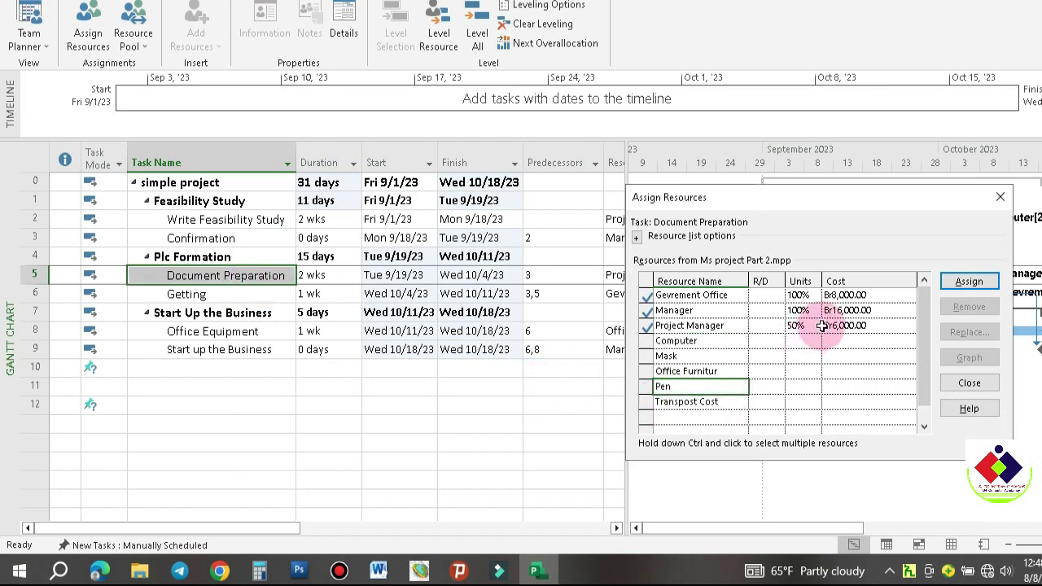
pyautogui.click(969, 281)
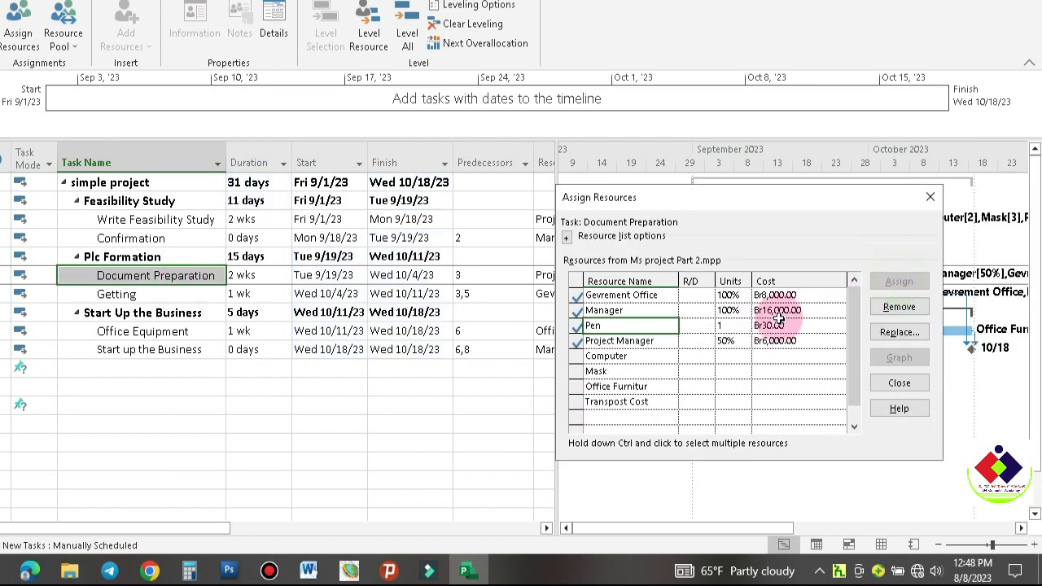
pyautogui.click(727, 325)
pyautogui.write('5')
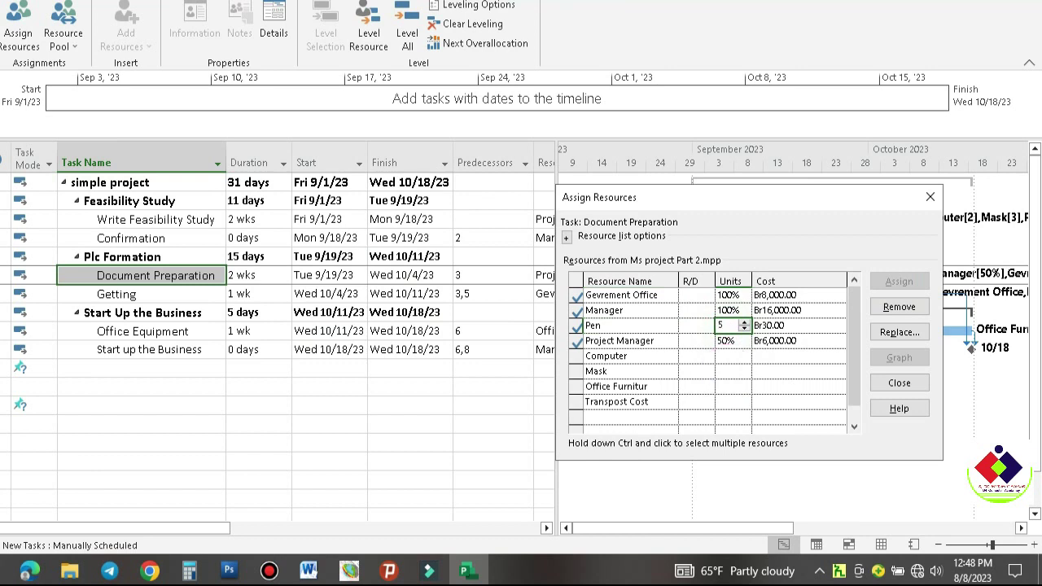
pyautogui.click(732, 370)
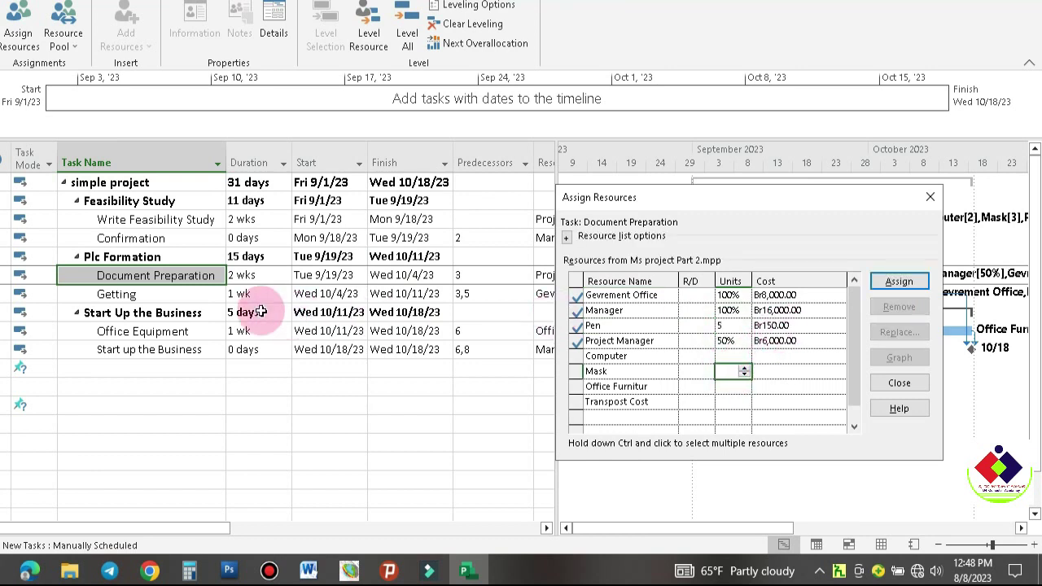
# Assign the Pen resource to the Getting task with 3 units.
pyautogui.click(205, 294)
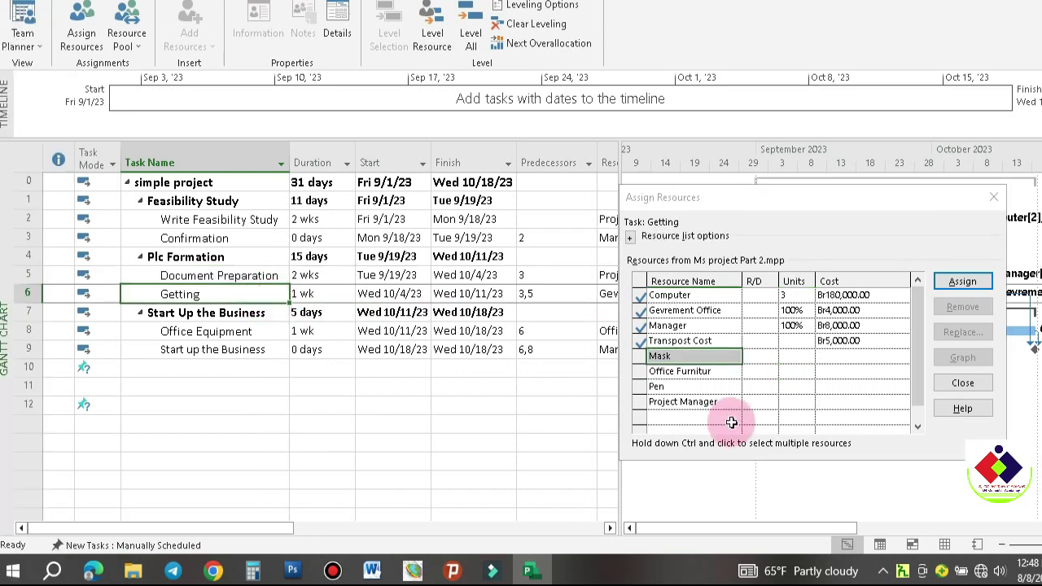
pyautogui.click(696, 387)
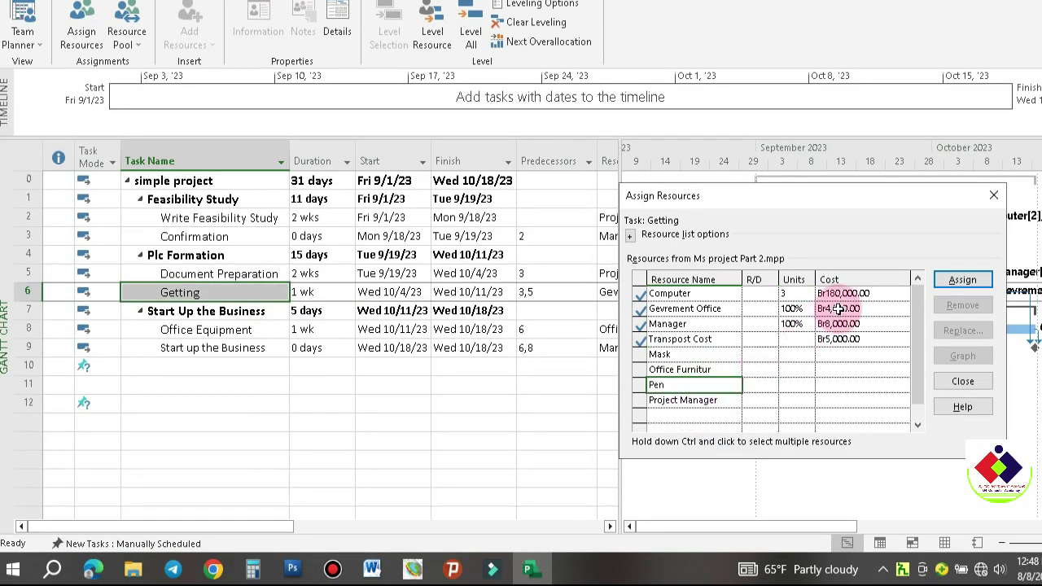
pyautogui.click(899, 280)
pyautogui.click(732, 342)
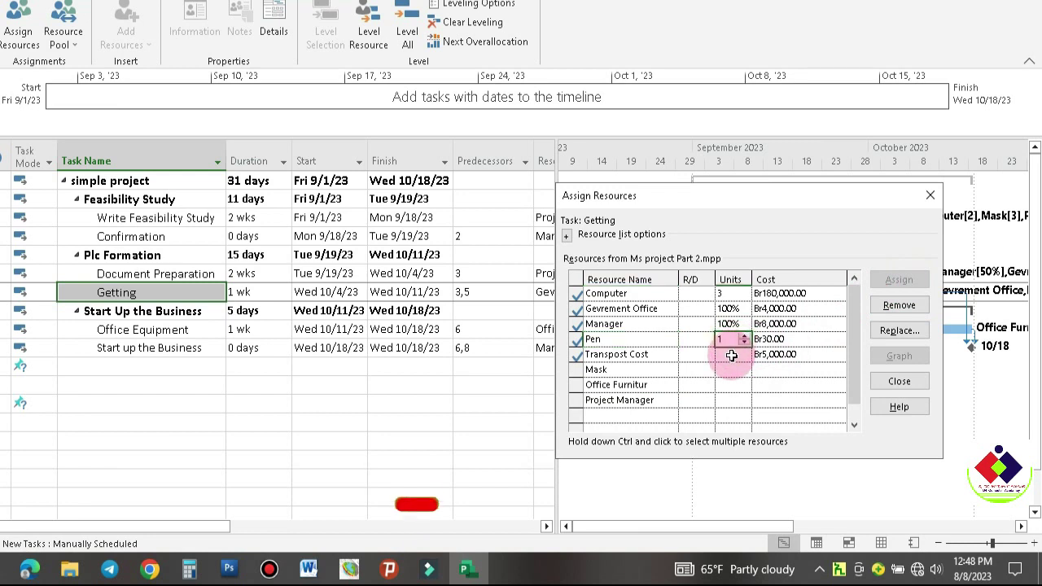
pyautogui.write('3')
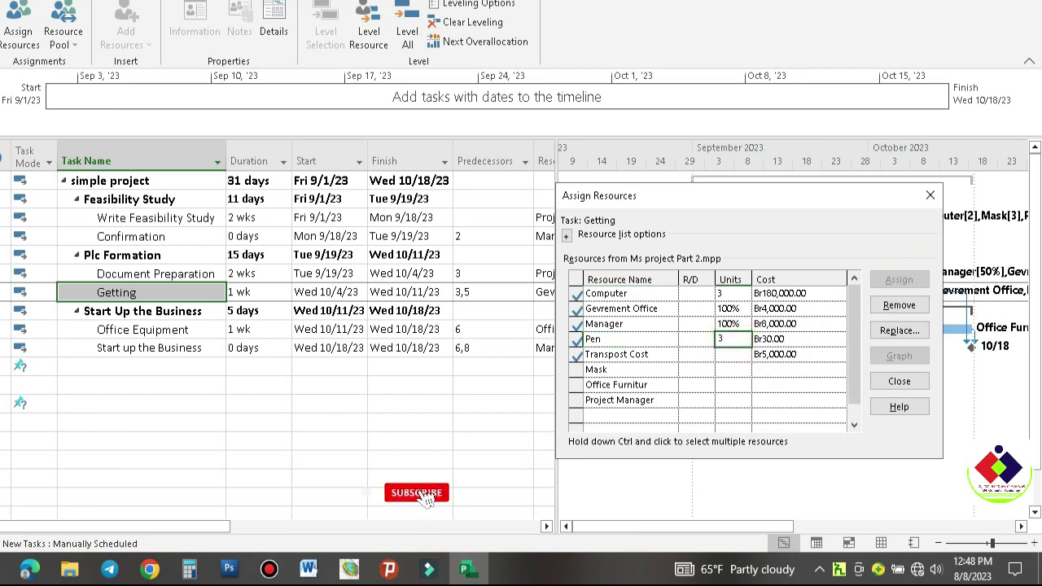
pyautogui.click(731, 368)
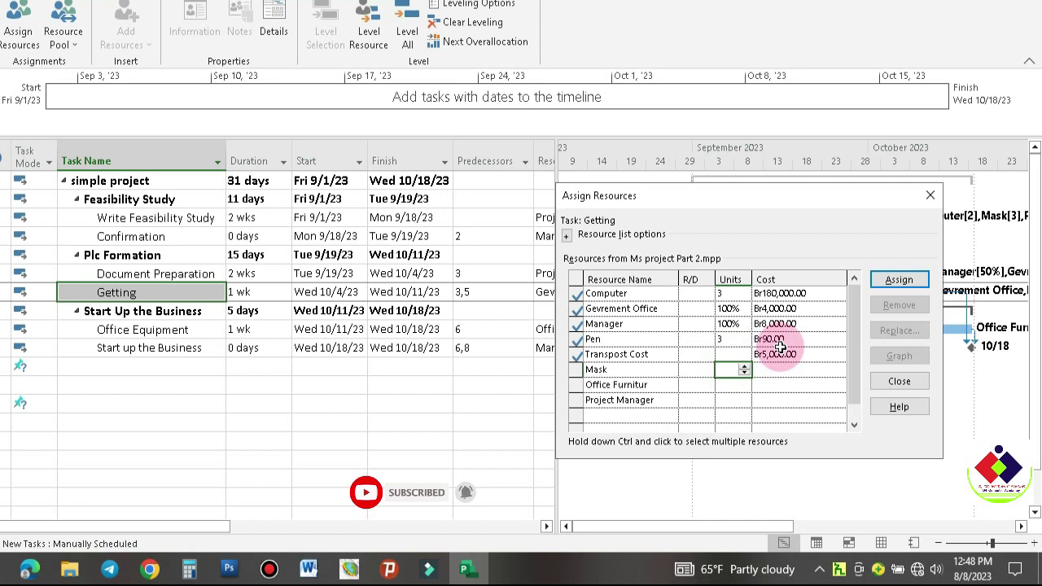
# Assign the Pen resource to the Office Equipment task with 50 units and close the resource assignment dialog.
pyautogui.click(163, 330)
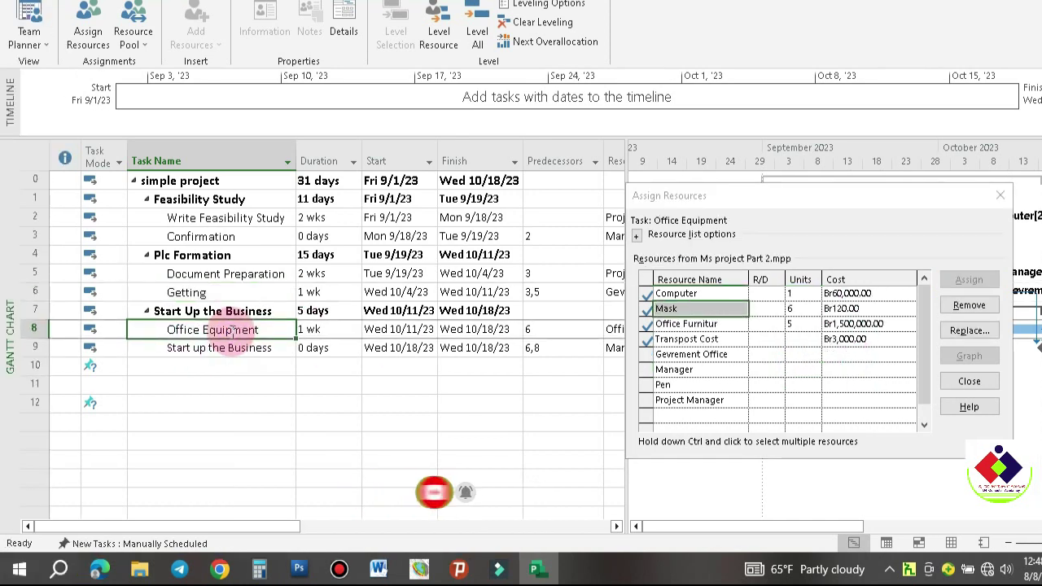
pyautogui.click(677, 384)
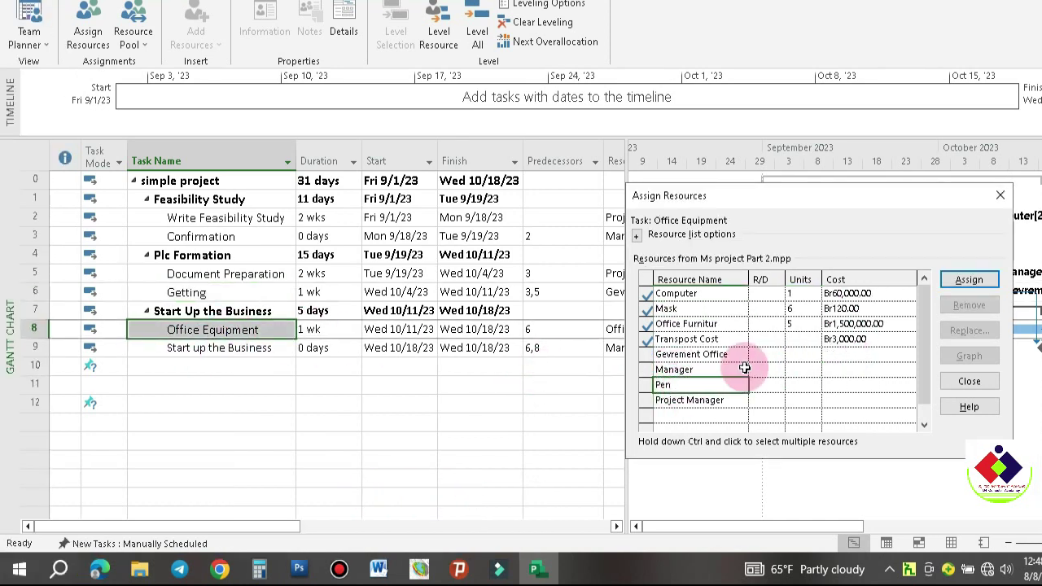
pyautogui.click(969, 279)
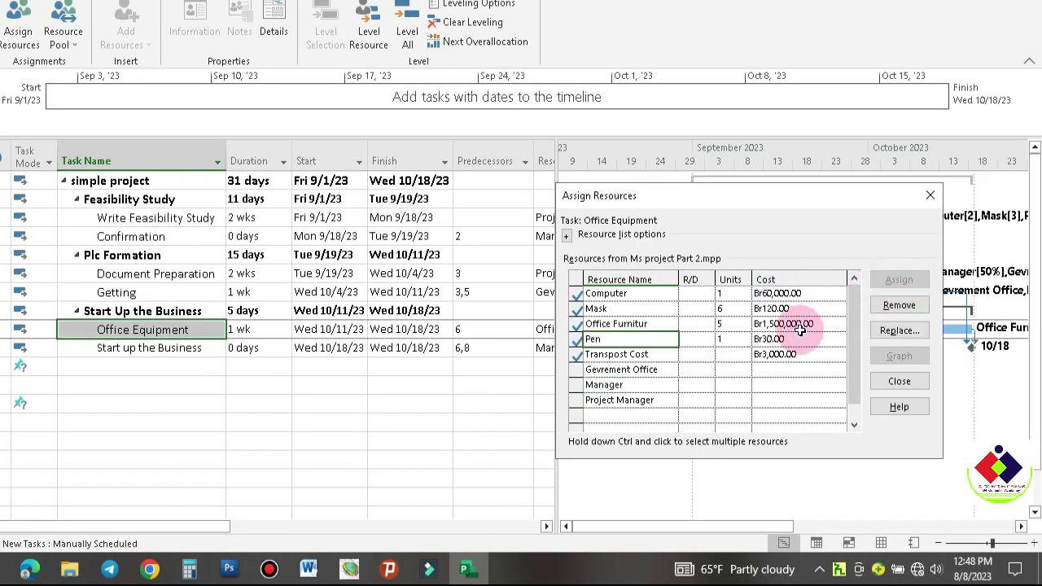
pyautogui.click(721, 340)
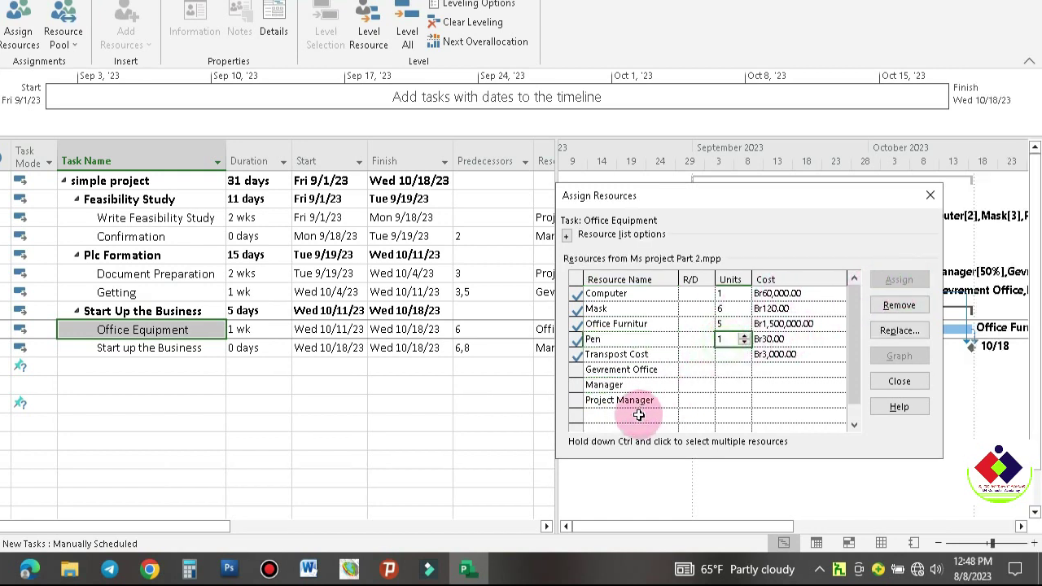
pyautogui.write('50')
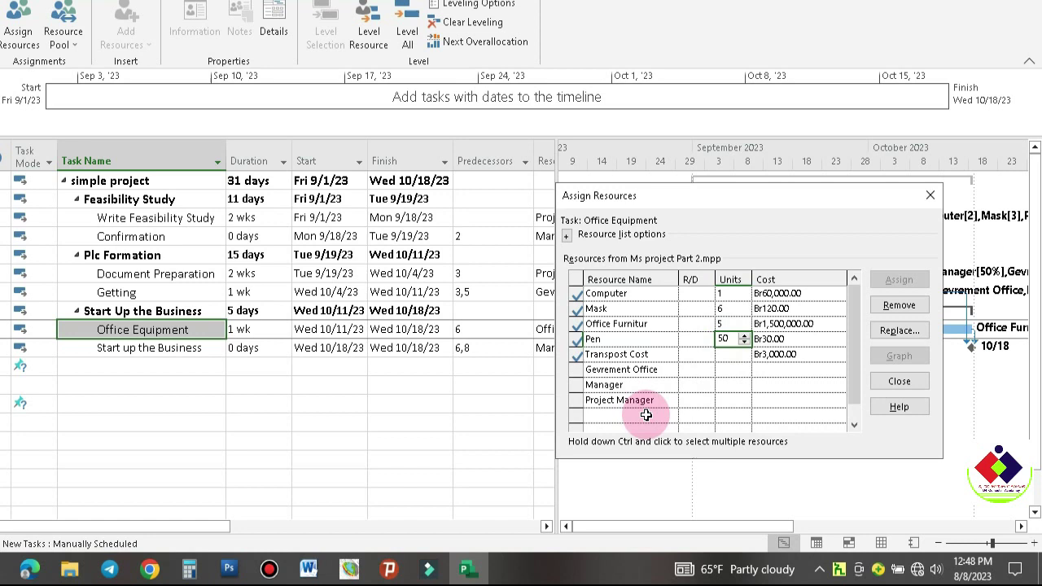
pyautogui.click(730, 385)
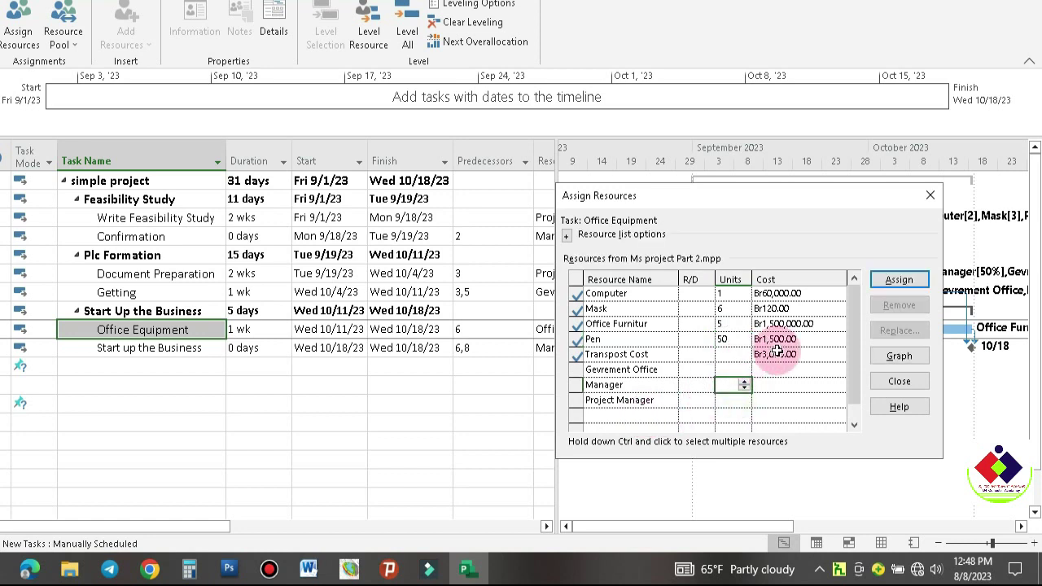
pyautogui.click(926, 198)
pyautogui.click(355, 382)
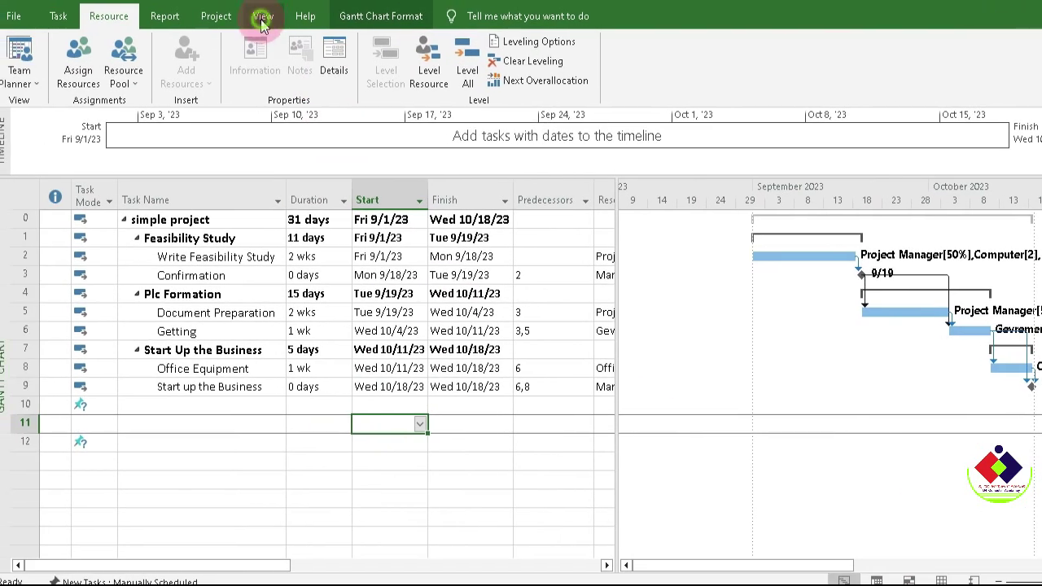
# Switch to the Resource Sheet and add a new resource named Printer below Pen.
pyautogui.click(263, 21)
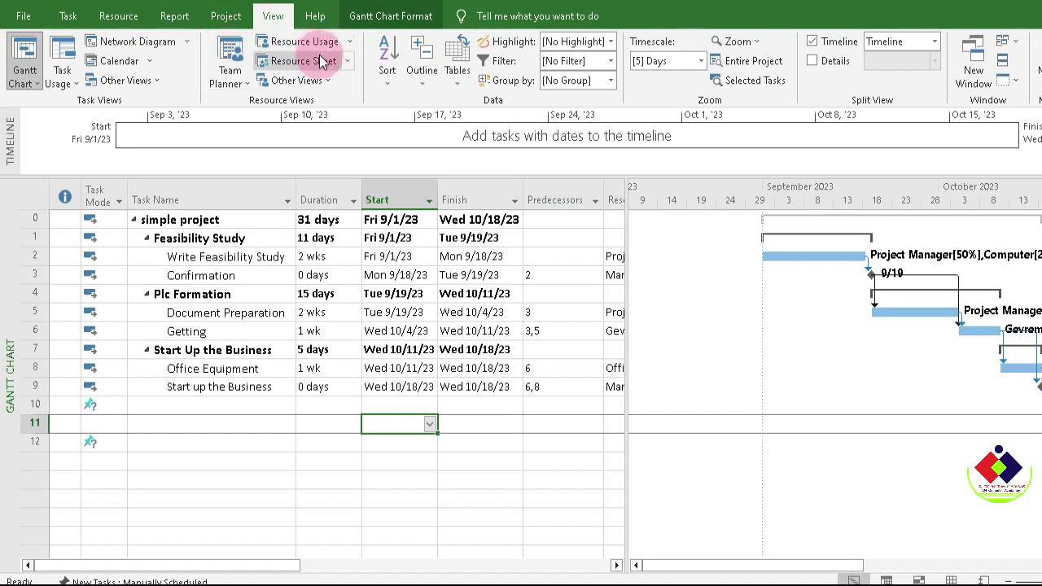
pyautogui.click(303, 61)
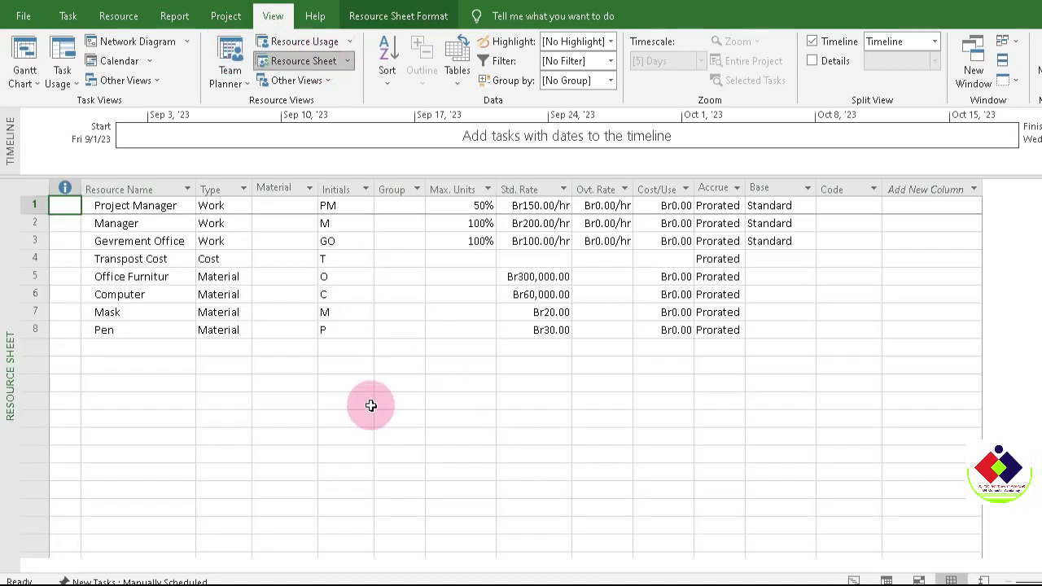
pyautogui.click(133, 347)
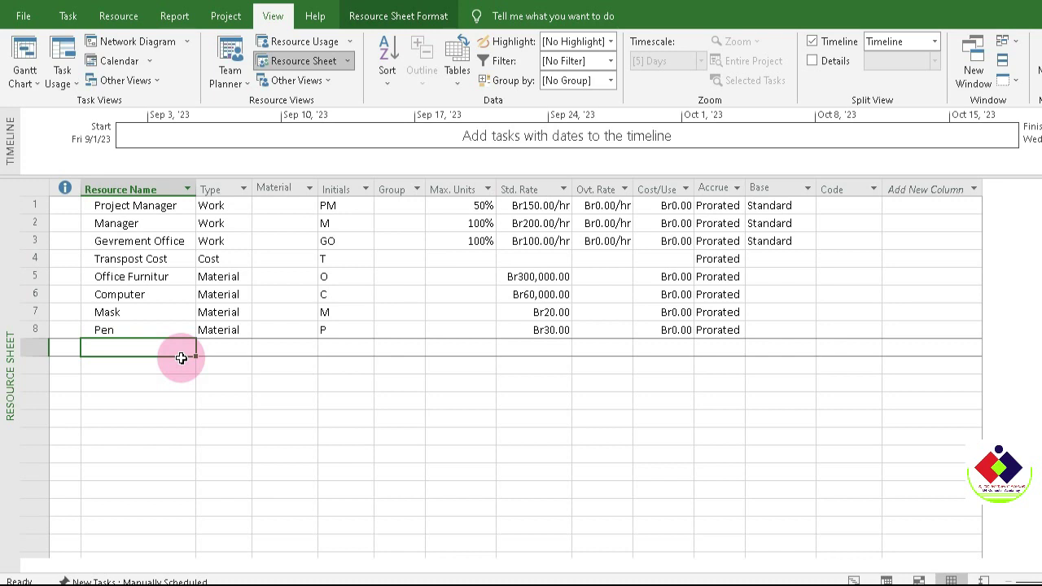
pyautogui.write('P')
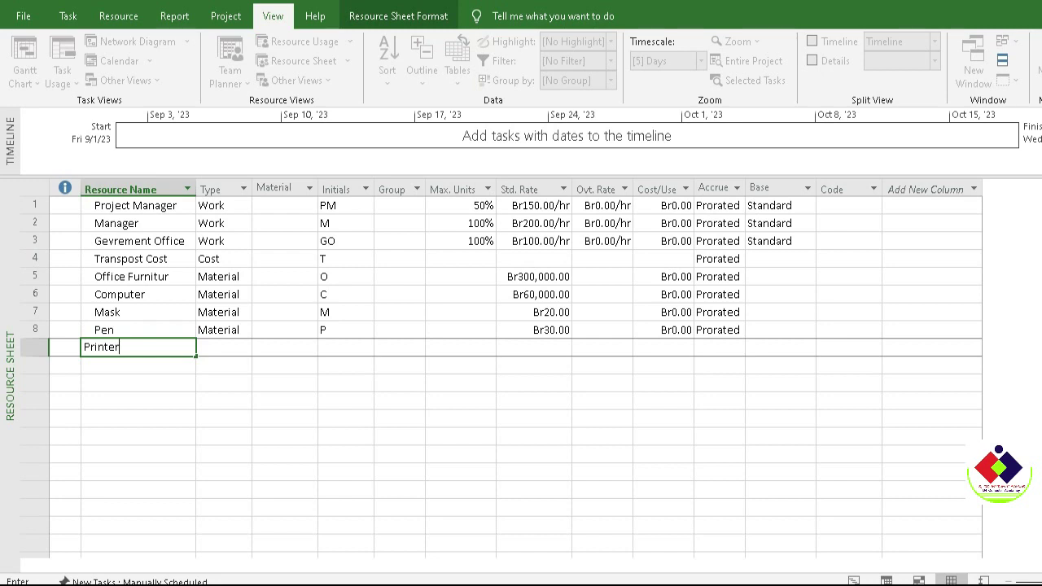
pyautogui.write('rinter')
pyautogui.click(253, 361)
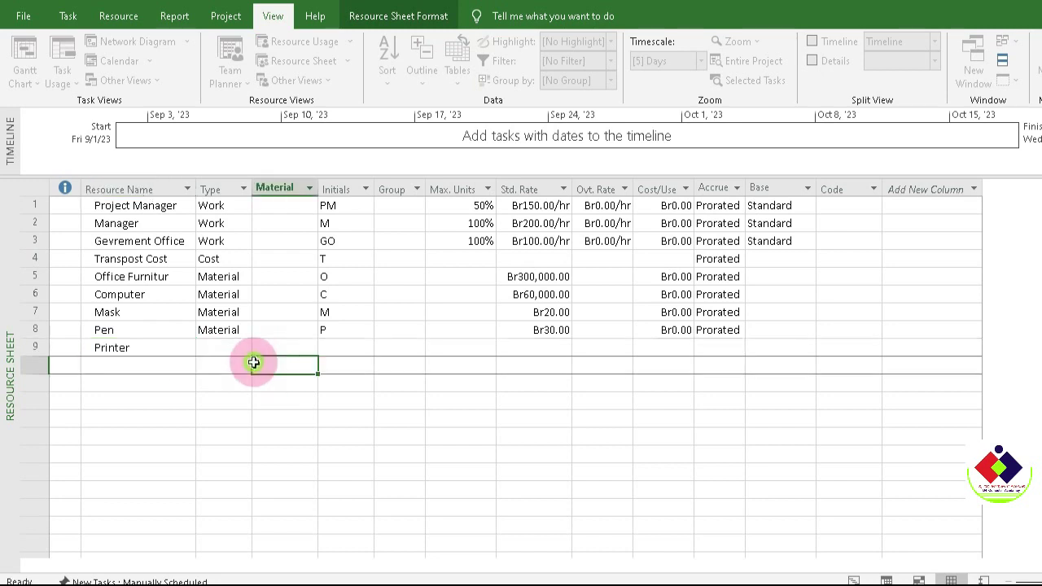
# Set the Printer resource's type to Material and its standard rate to 45000.
pyautogui.click(242, 352)
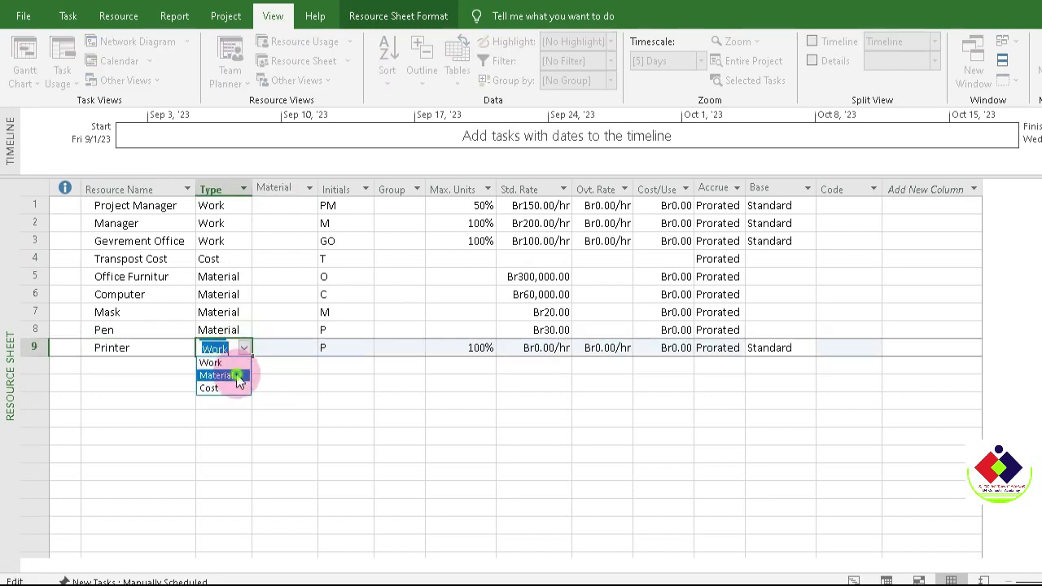
pyautogui.click(233, 373)
pyautogui.click(539, 346)
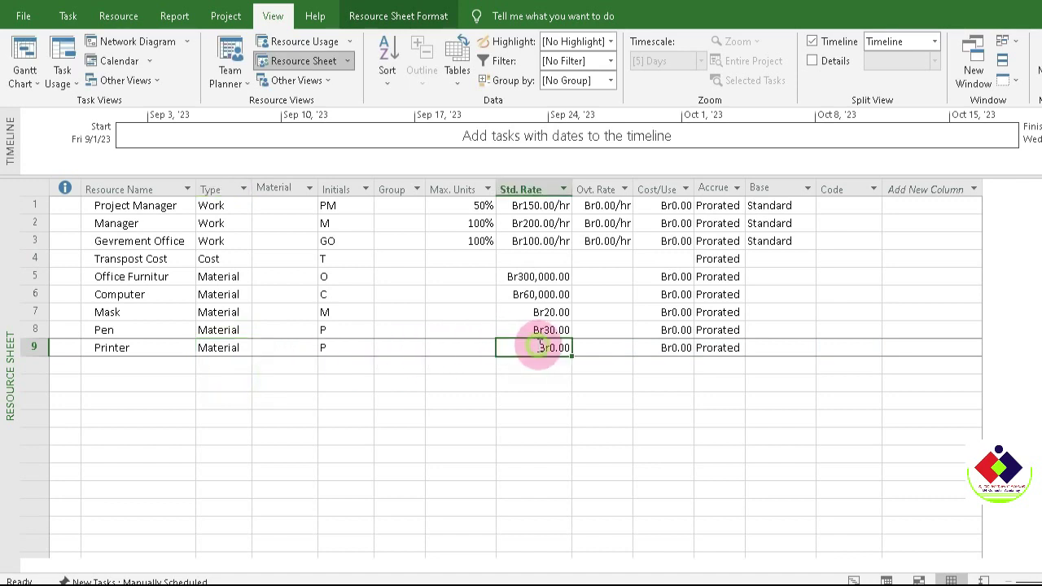
pyautogui.write('45')
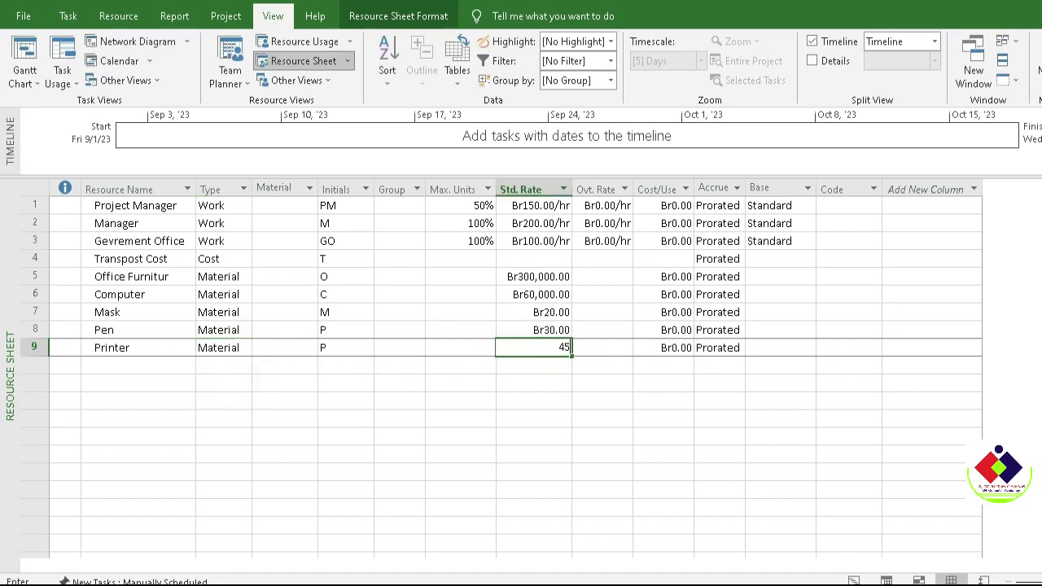
pyautogui.write(',000')
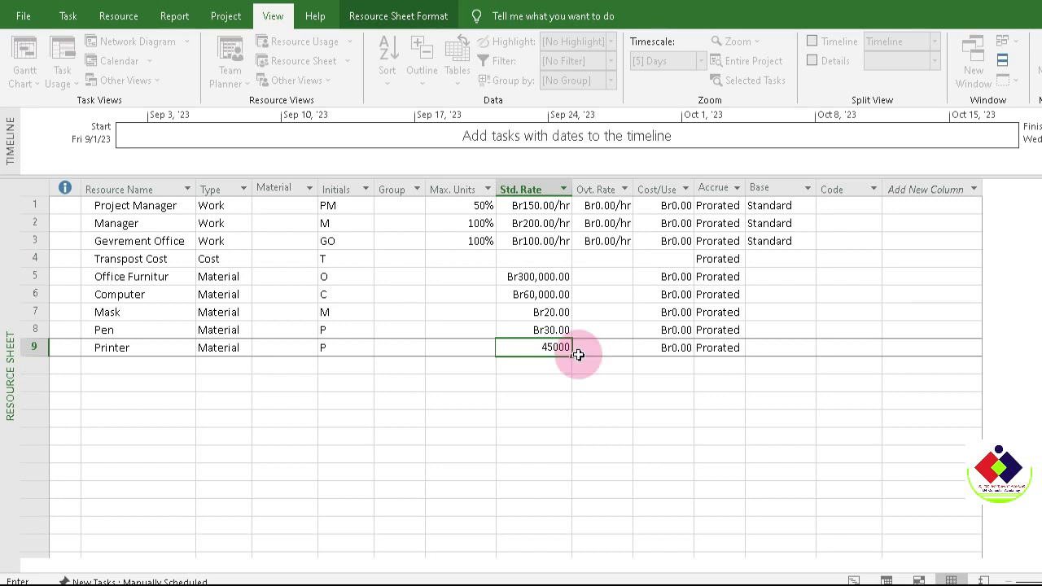
pyautogui.click(525, 367)
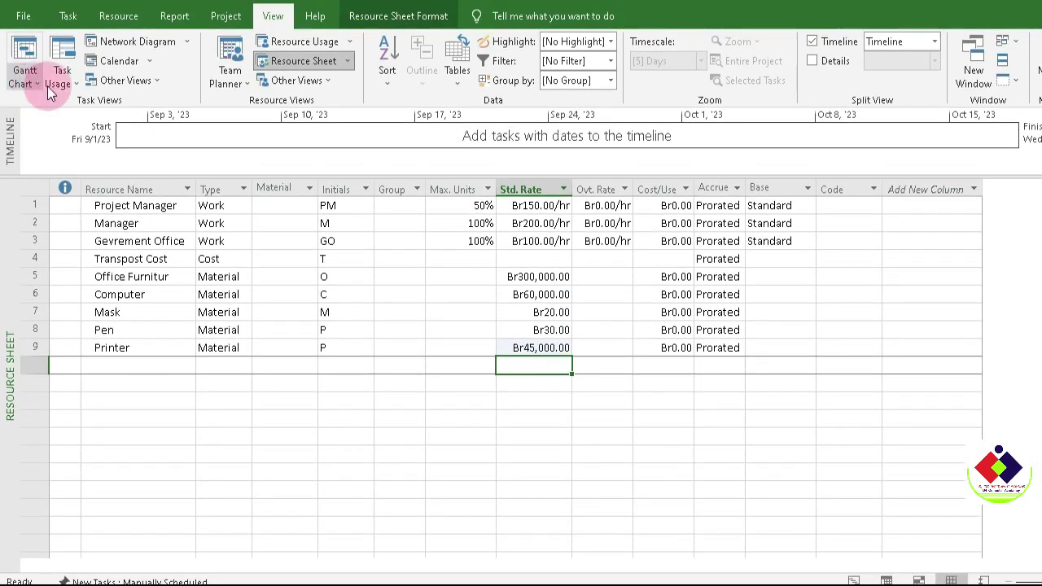
# Return to the Gantt Chart and open Assign Resources.
pyautogui.click(39, 84)
pyautogui.click(54, 121)
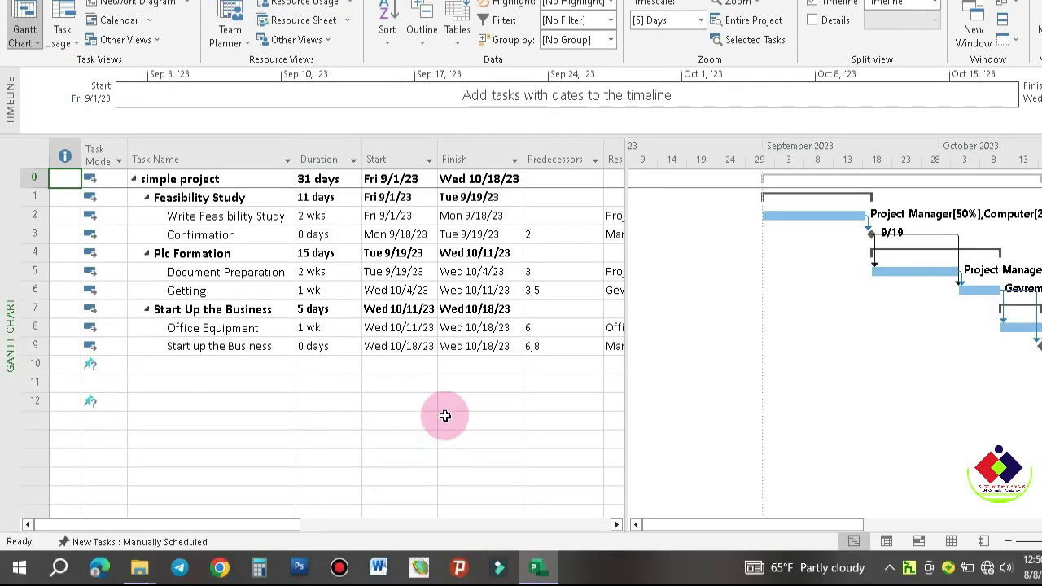
pyautogui.click(379, 438)
pyautogui.click(392, 367)
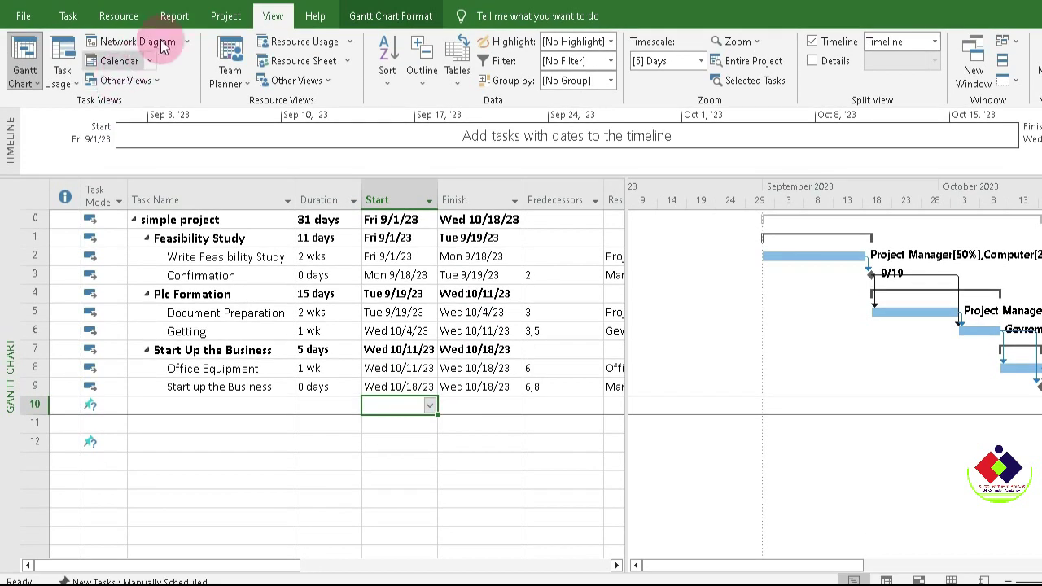
pyautogui.click(118, 16)
pyautogui.click(88, 72)
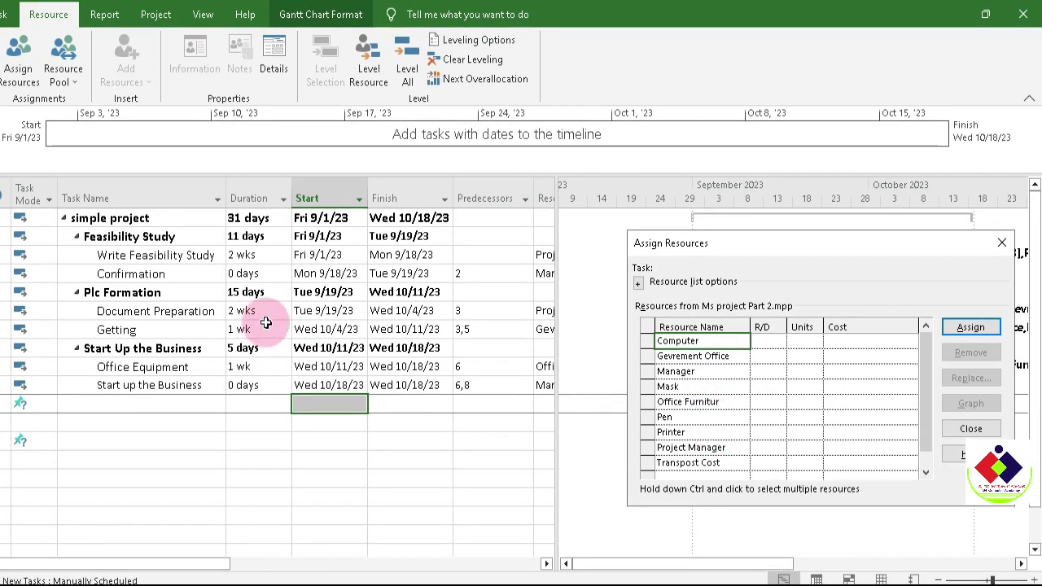
# Assign the Printer resource to the Confirmation task with 2 units.
pyautogui.click(185, 275)
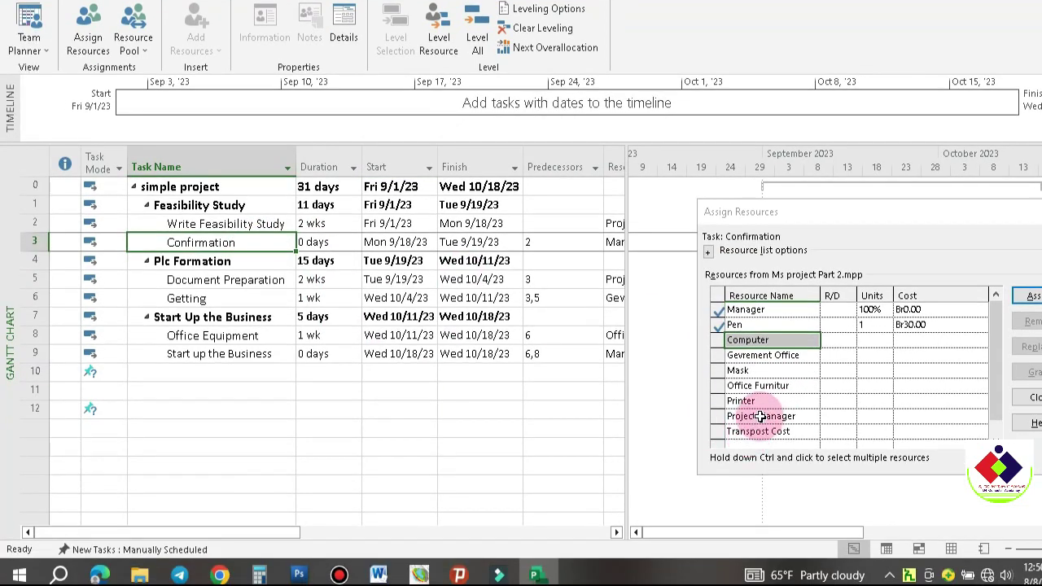
pyautogui.click(771, 404)
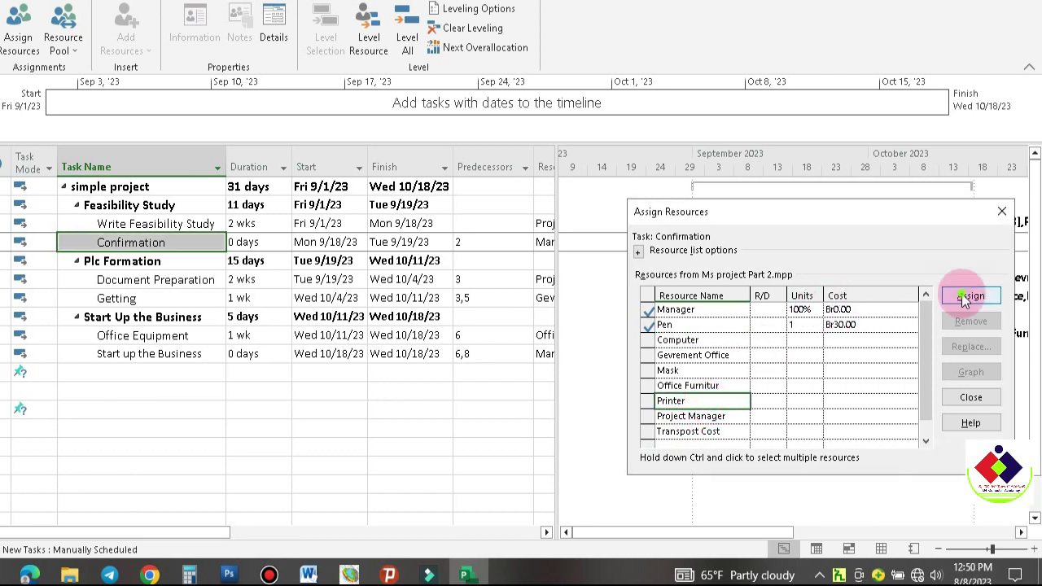
pyautogui.click(1023, 295)
pyautogui.click(792, 340)
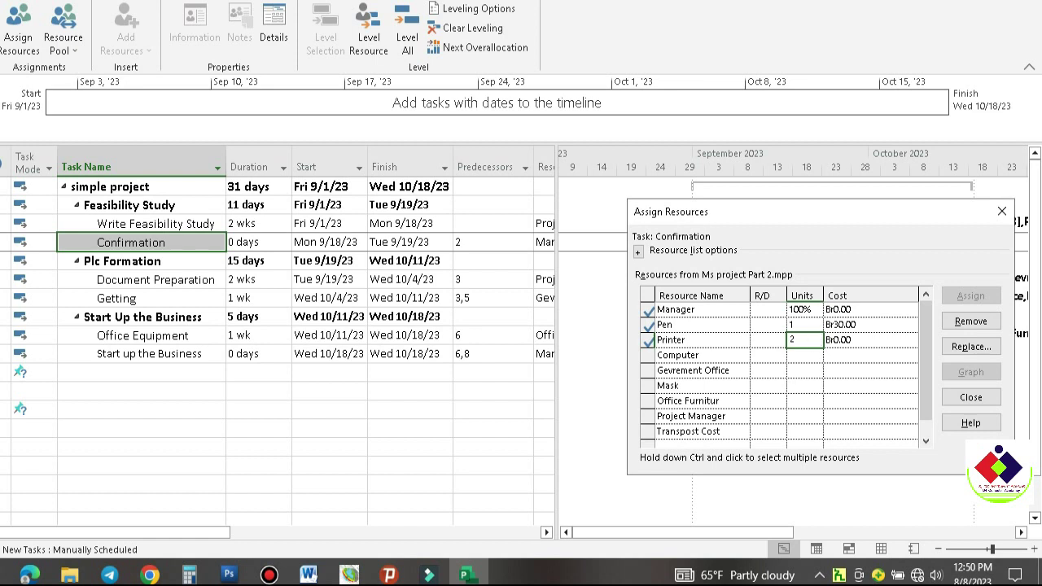
pyautogui.write('2')
pyautogui.press('Return')
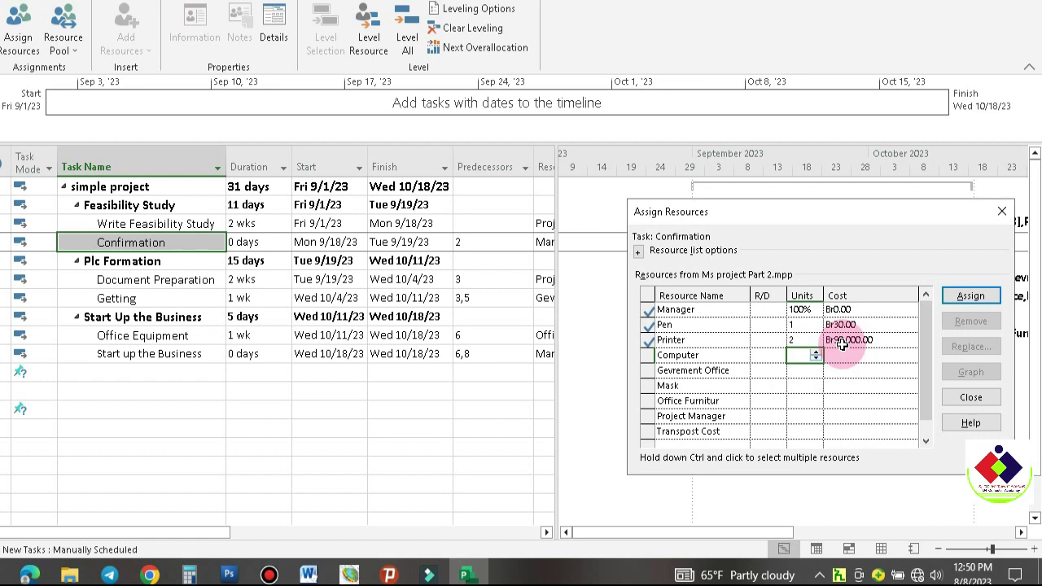
# Assign the Printer resource to the Getting task with 3 units.
pyautogui.click(189, 279)
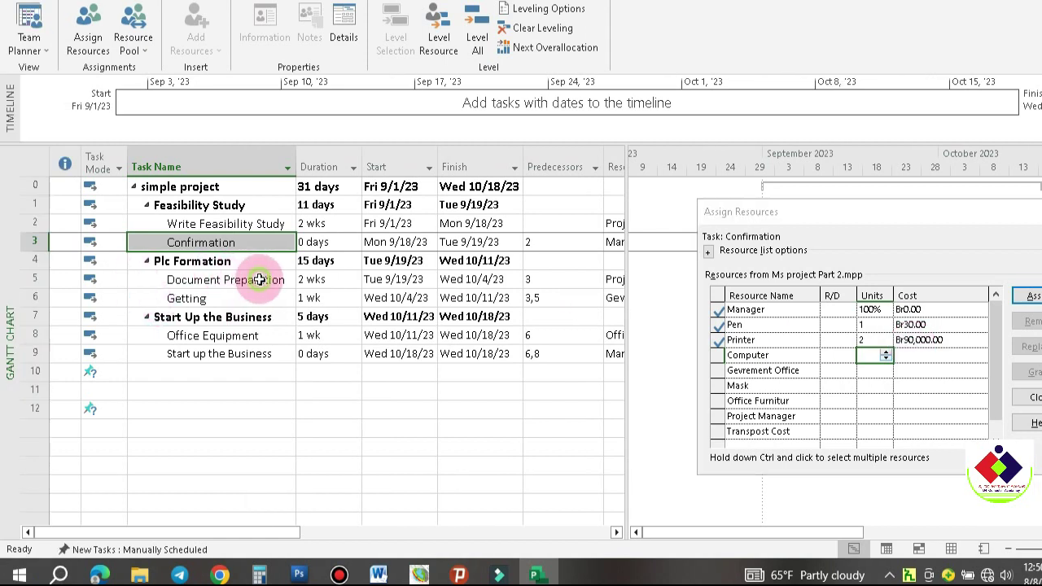
pyautogui.click(260, 280)
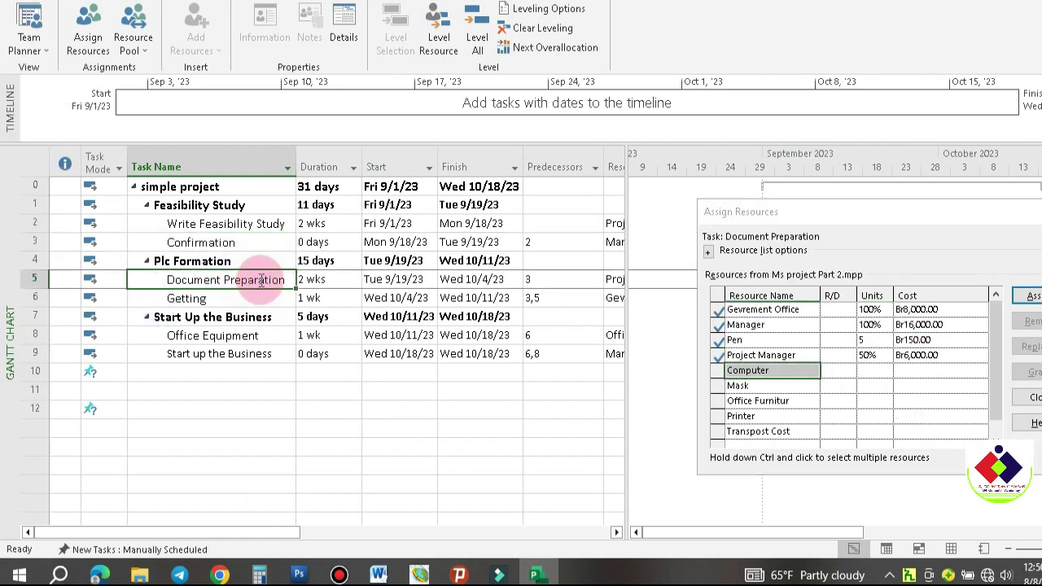
pyautogui.click(240, 300)
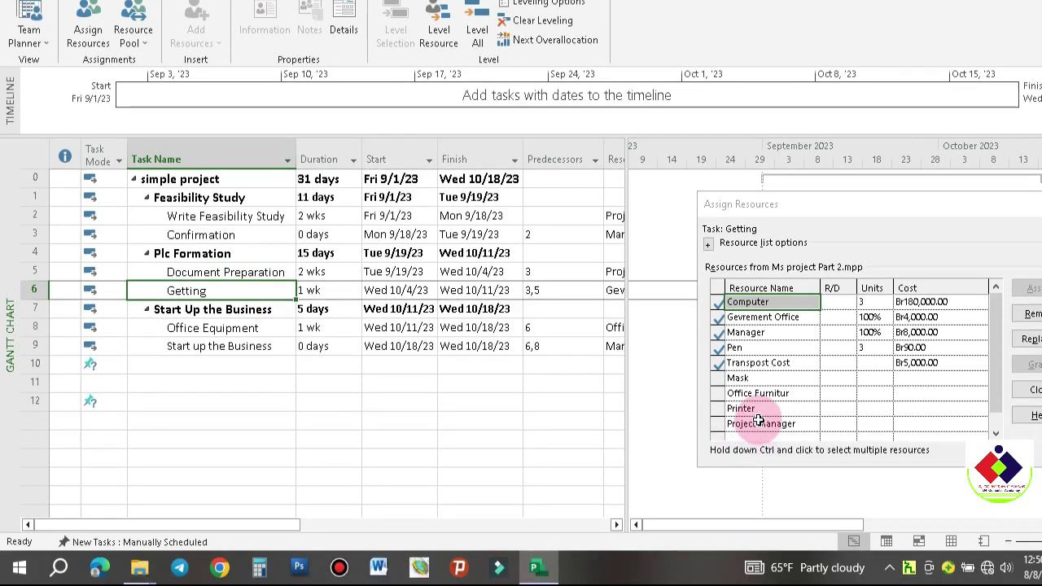
pyautogui.click(742, 416)
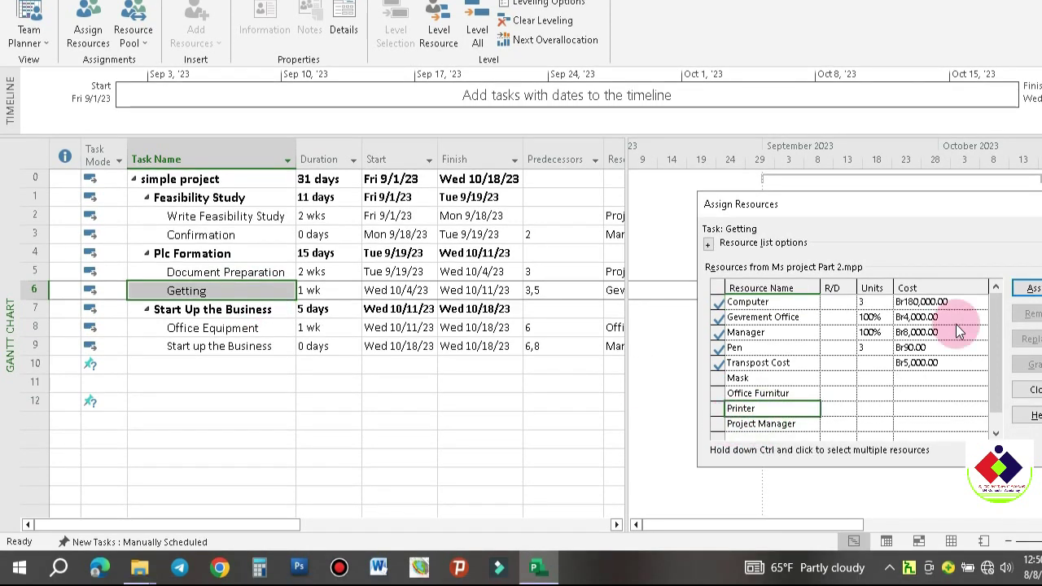
pyautogui.click(1032, 289)
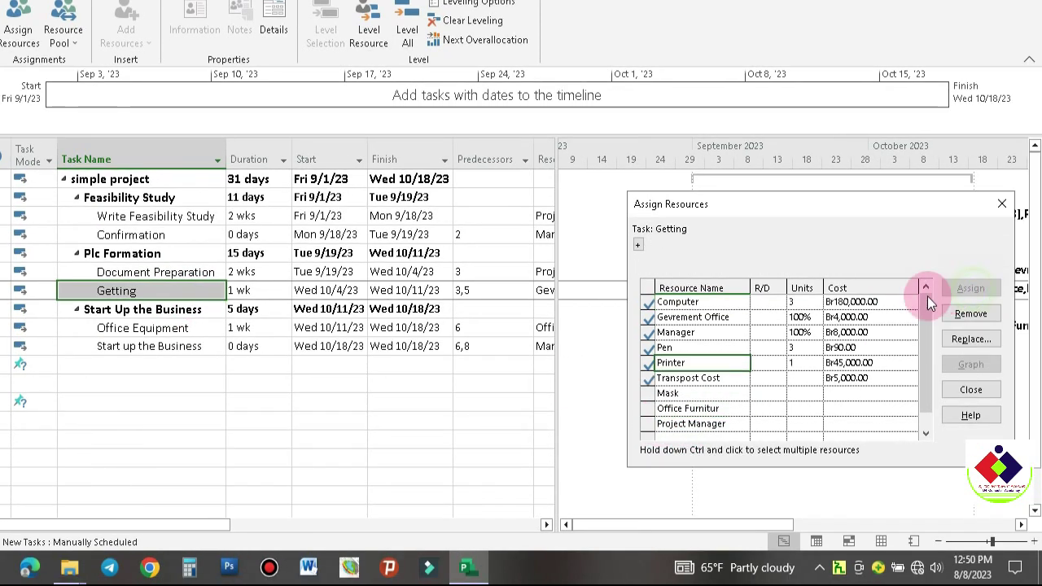
pyautogui.click(797, 363)
pyautogui.write('3')
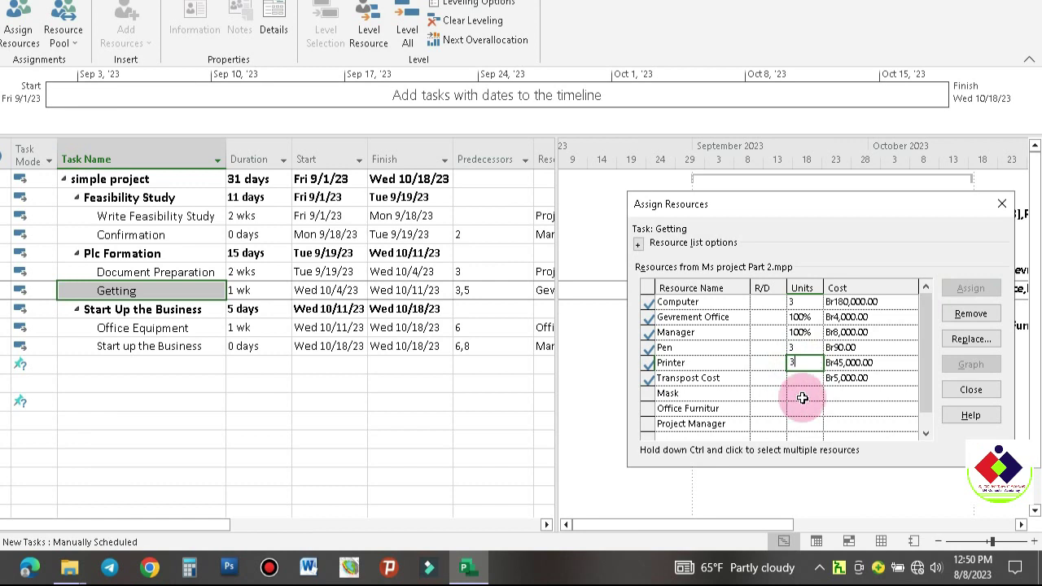
pyautogui.click(803, 376)
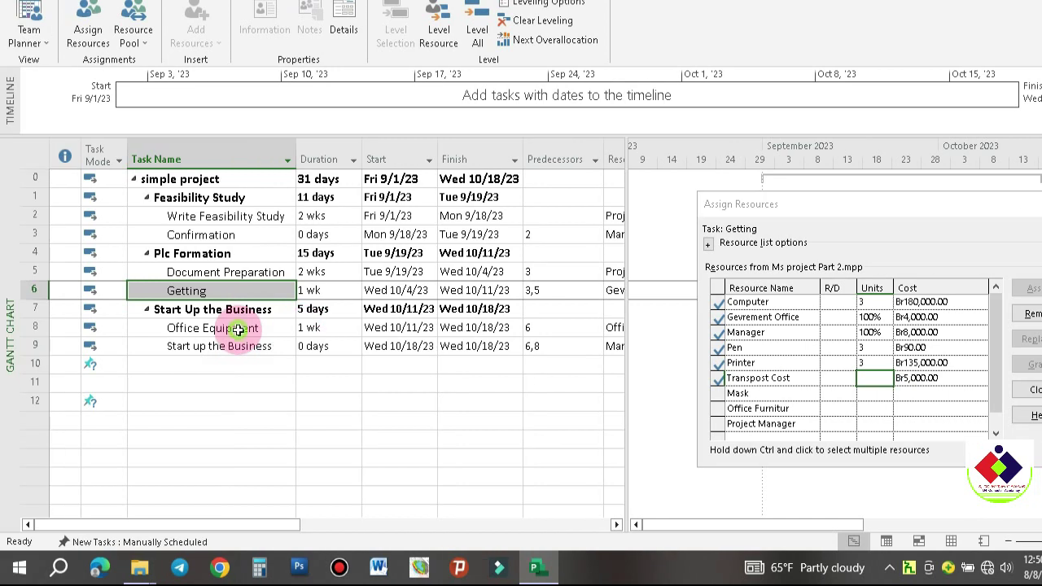
# Assign the Printer resource to the Office Equipment task with 10 units and close the resource assignment dialog.
pyautogui.click(238, 329)
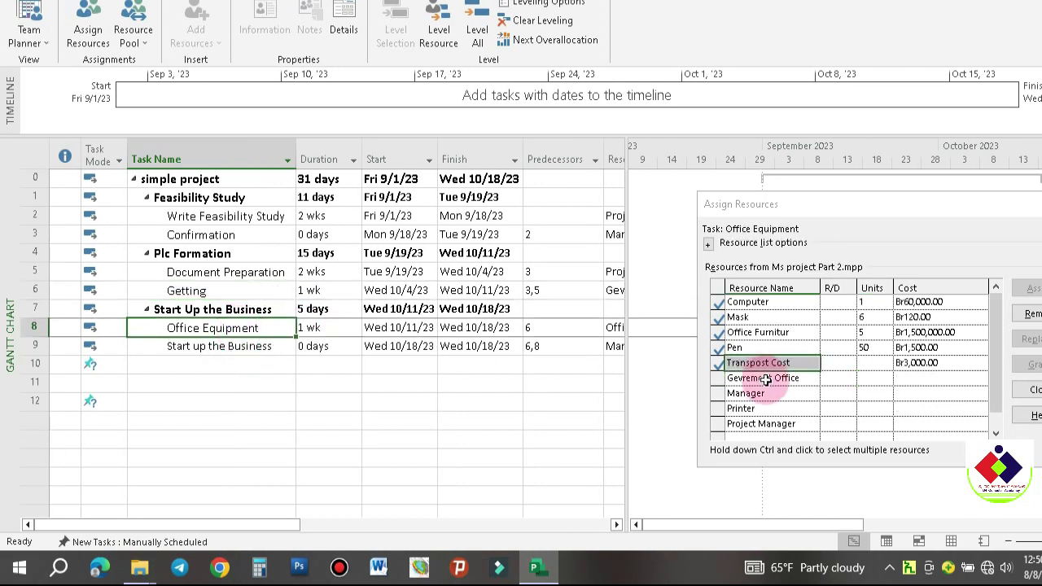
pyautogui.click(775, 408)
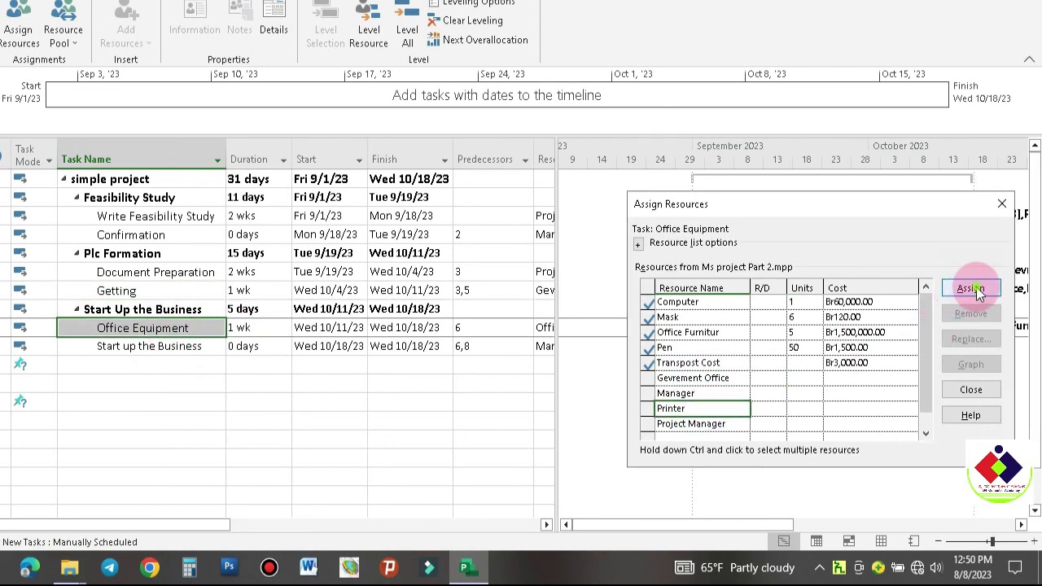
pyautogui.click(973, 289)
pyautogui.click(796, 364)
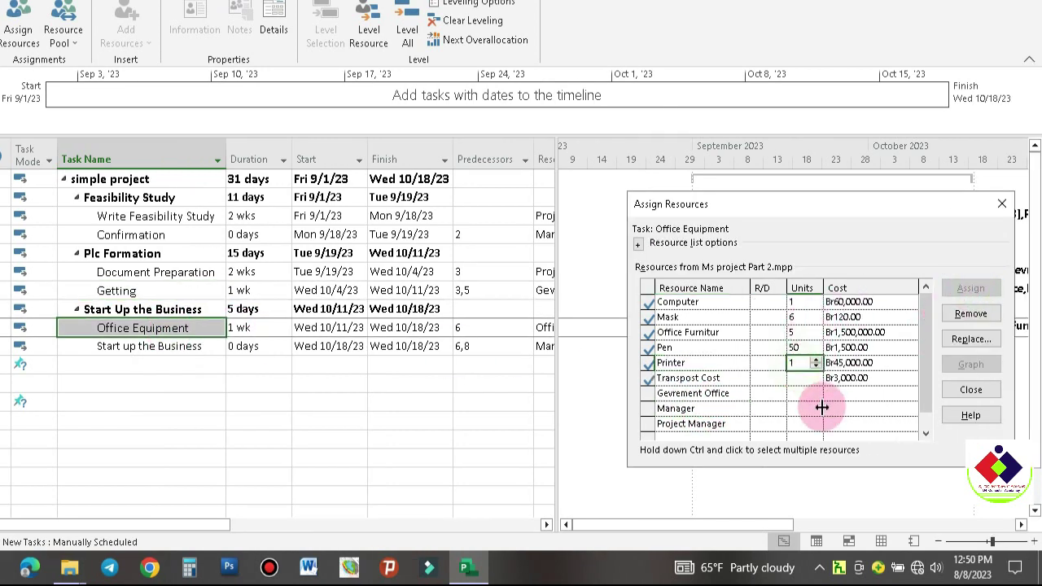
pyautogui.write('0')
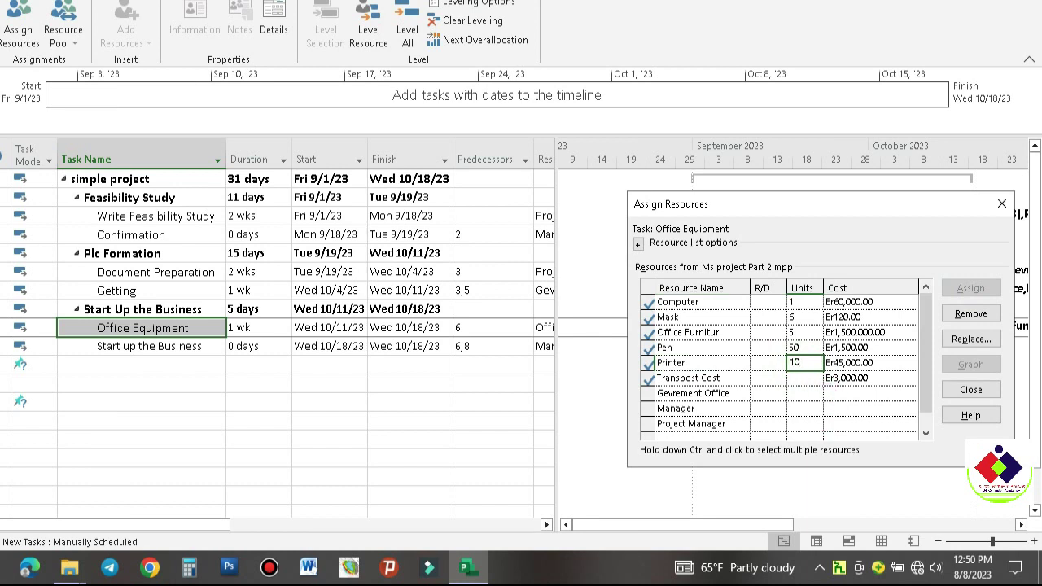
pyautogui.click(810, 393)
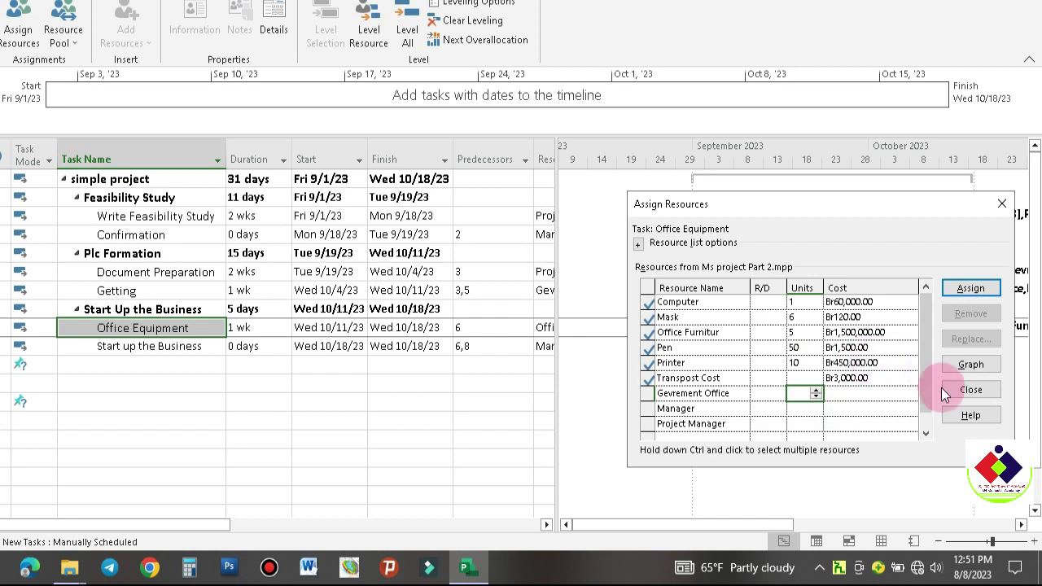
pyautogui.click(970, 389)
pyautogui.click(325, 386)
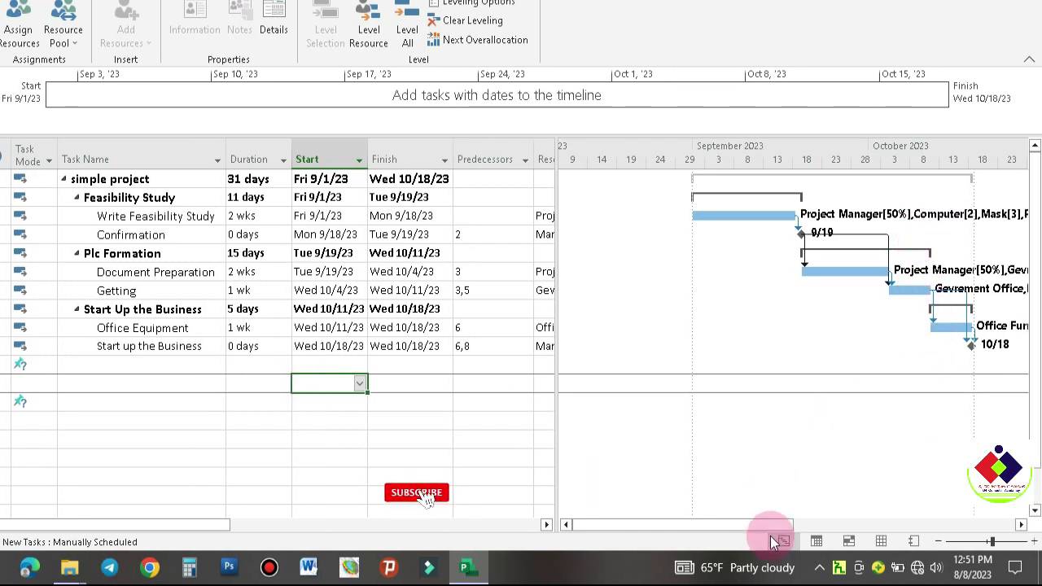
# Review the resource labels on the Gantt bars, and examine the task boxes and links in the Network Diagram view.
pyautogui.moveTo(772, 529)
pyautogui.mouseDown()
pyautogui.moveTo(811, 516)
pyautogui.moveTo(914, 523)
pyautogui.mouseUp()
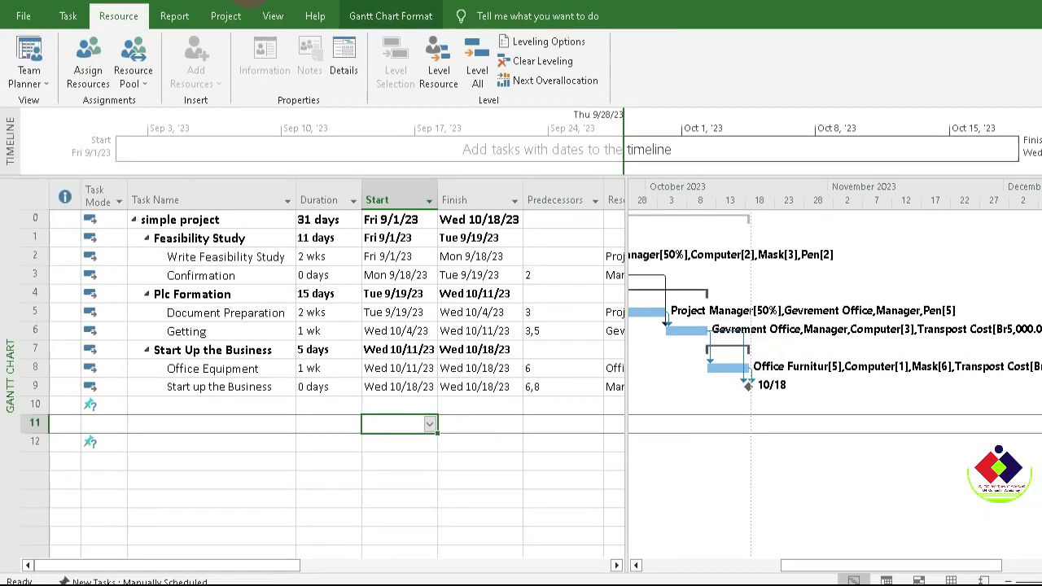
pyautogui.click(203, 0)
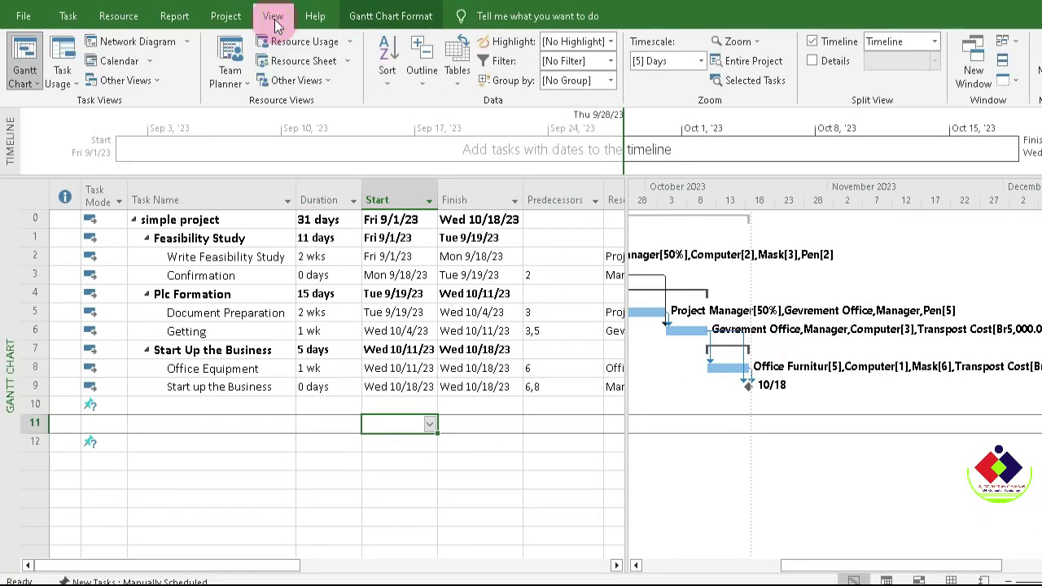
pyautogui.click(186, 41)
pyautogui.click(179, 85)
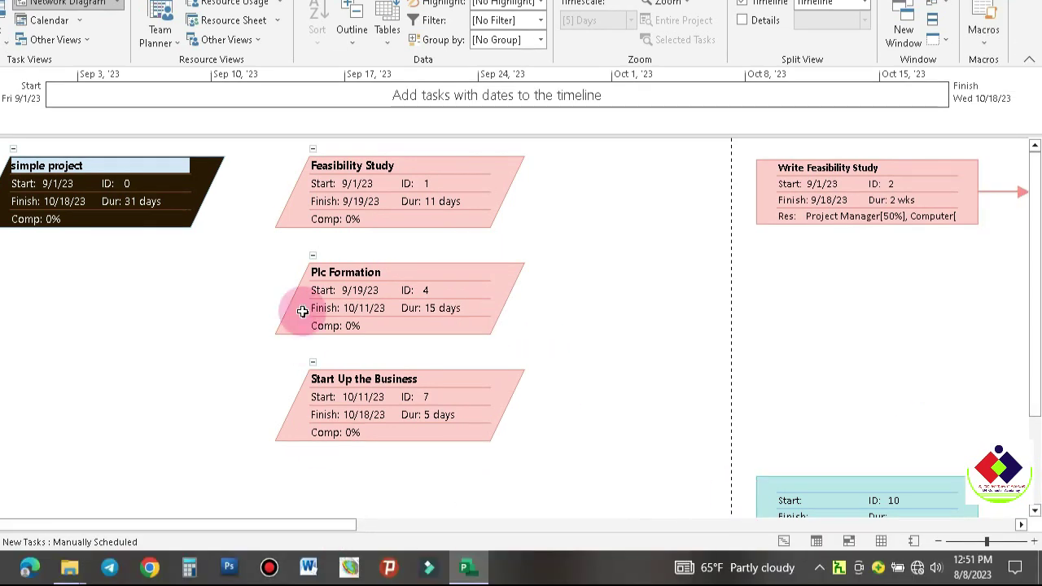
pyautogui.click(487, 214)
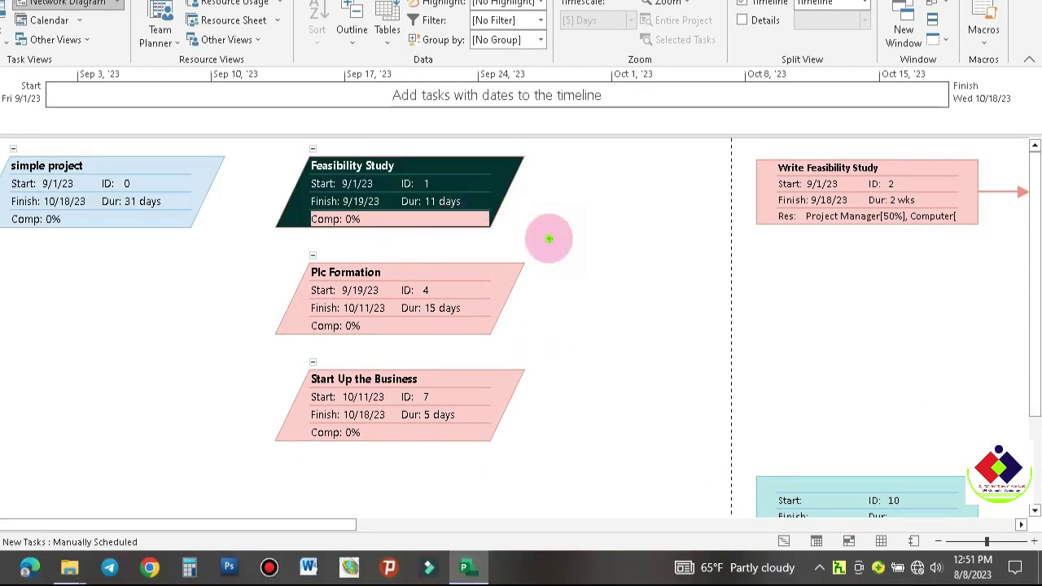
pyautogui.click(128, 202)
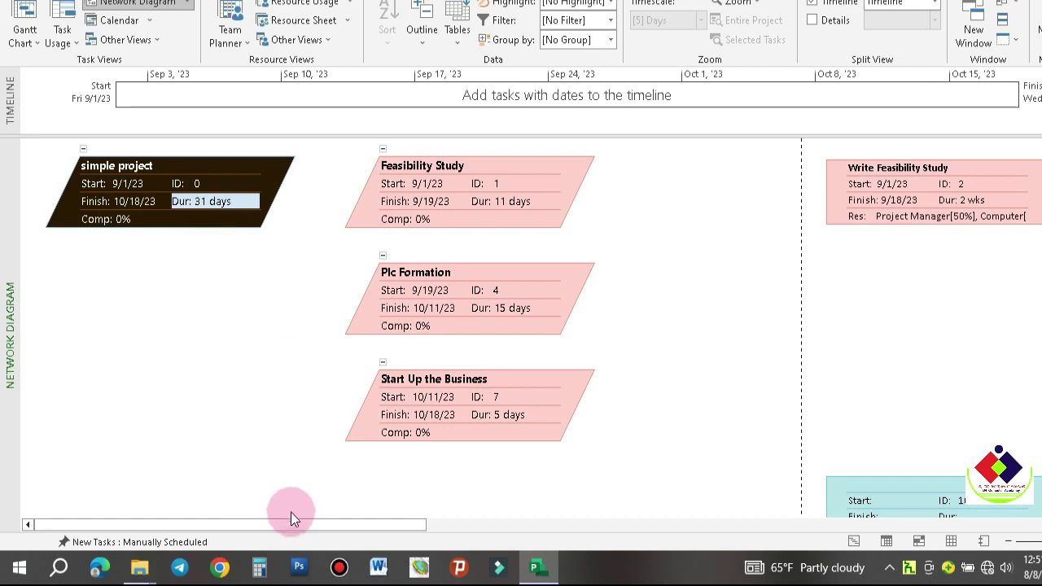
pyautogui.moveTo(293, 521); pyautogui.dragTo(586, 524)
pyautogui.scroll(-5, 555, 387)
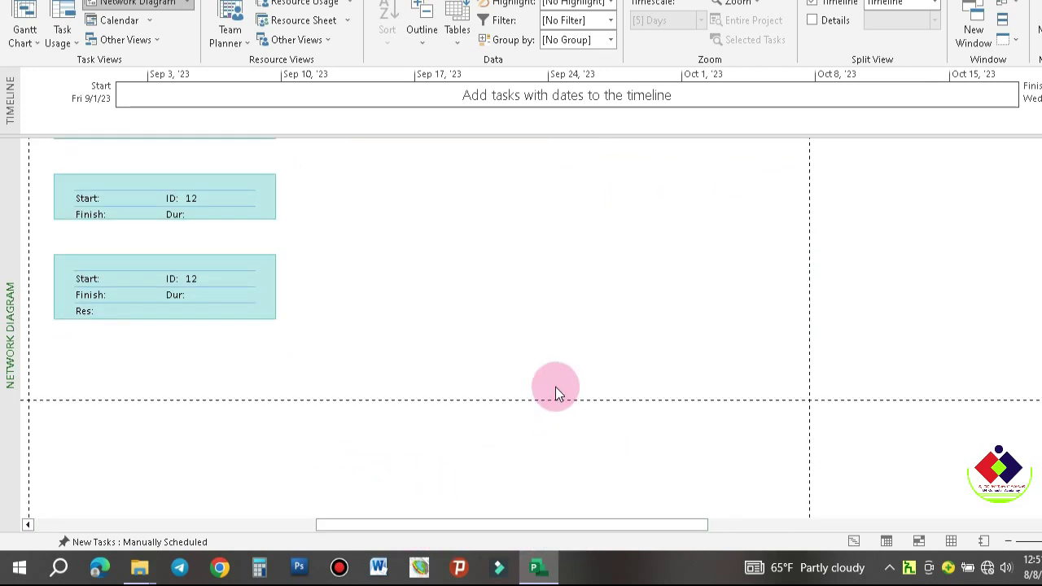
pyautogui.scroll(5, 555, 387)
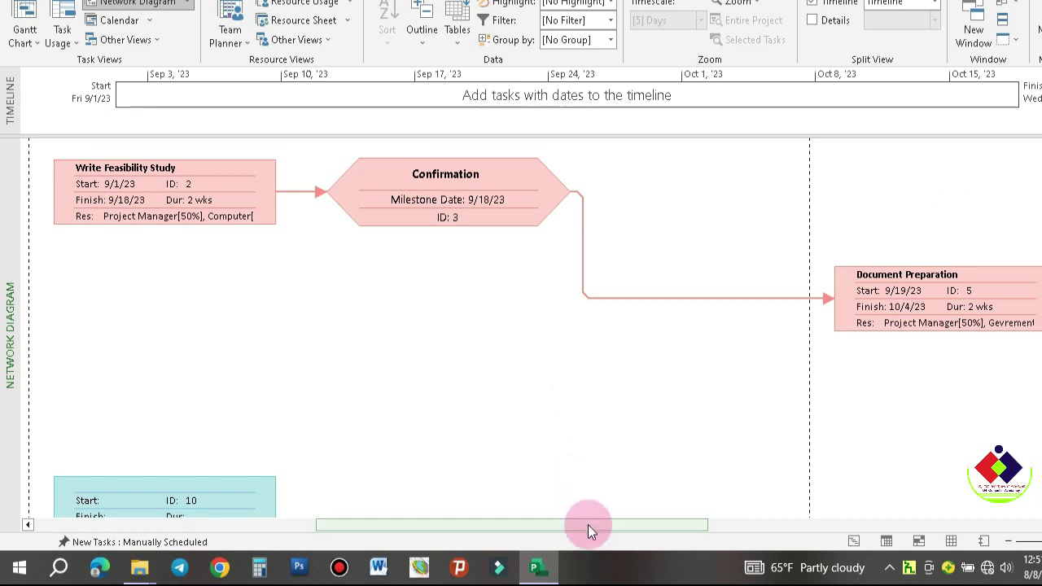
pyautogui.moveTo(587, 524); pyautogui.dragTo(662, 526)
pyautogui.moveTo(742, 529); pyautogui.dragTo(463, 513)
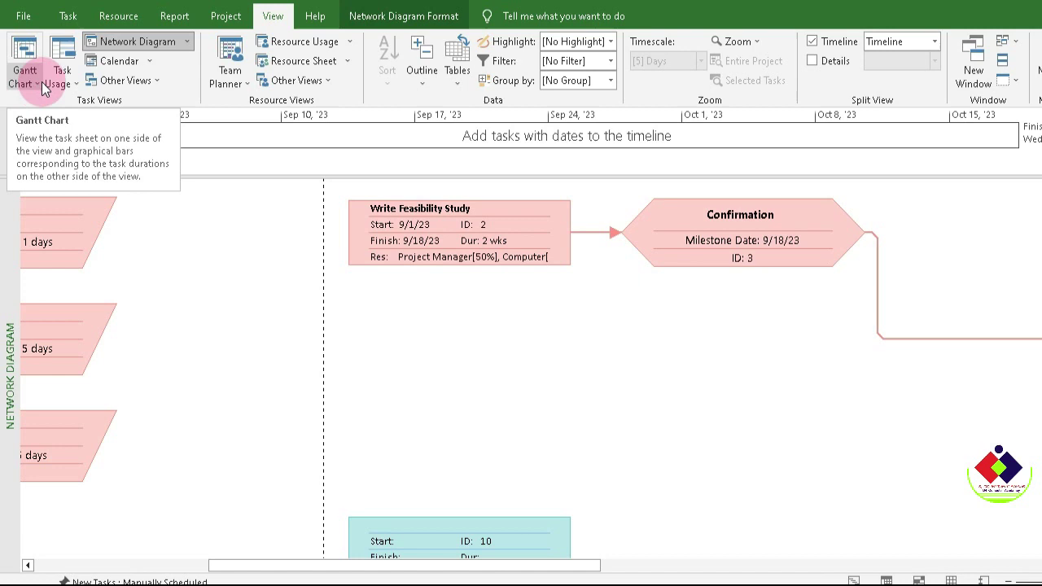
# Return from the Network Diagram to the Gantt Chart view.
pyautogui.click(38, 85)
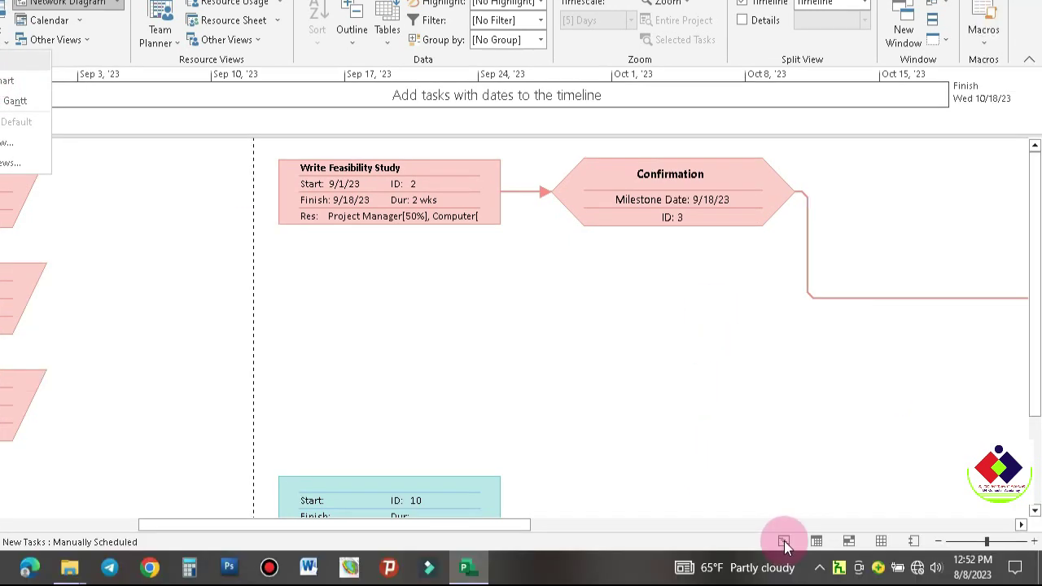
pyautogui.click(783, 541)
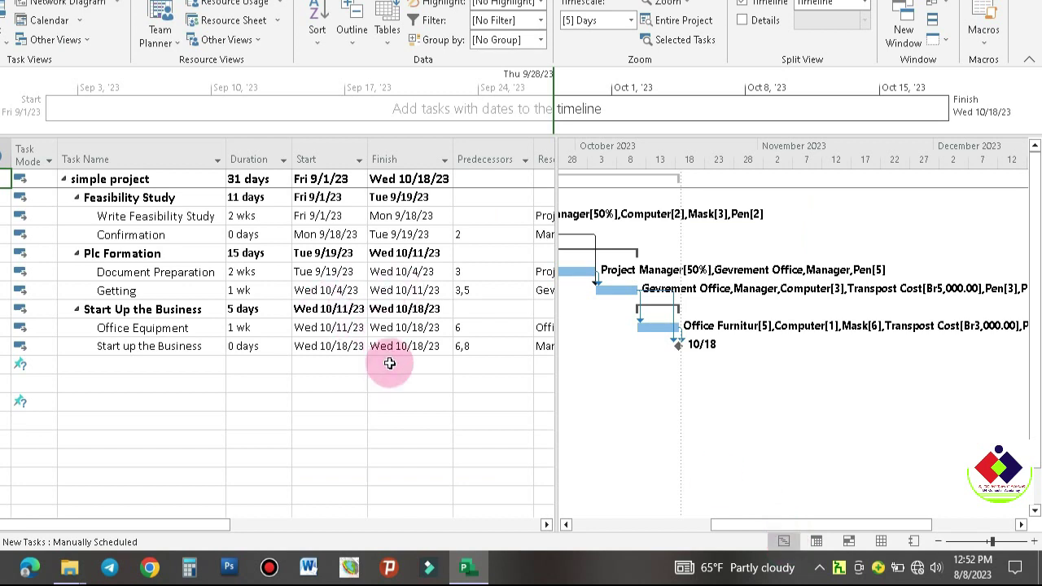
pyautogui.click(389, 363)
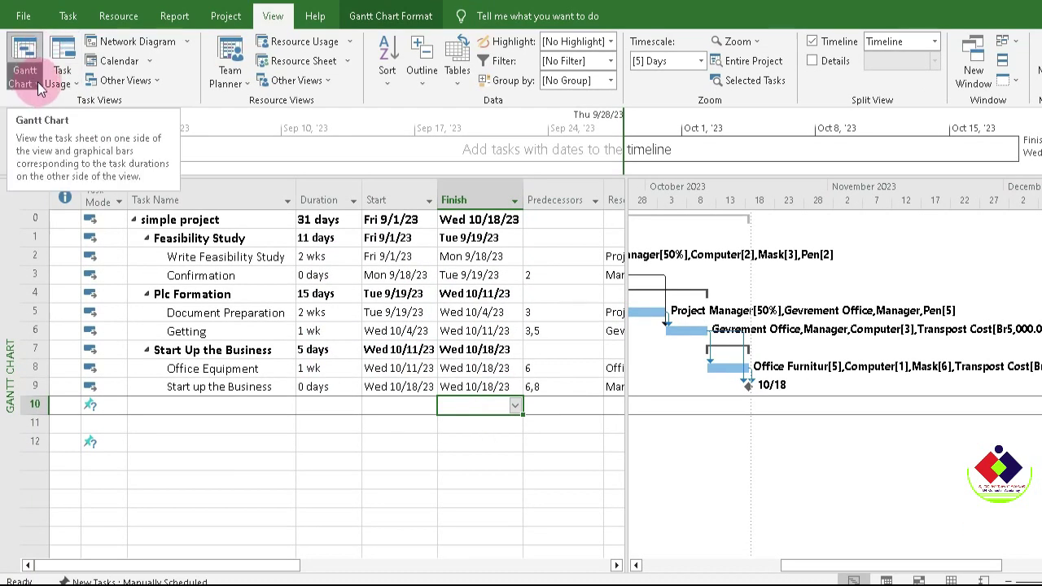
pyautogui.click(40, 84)
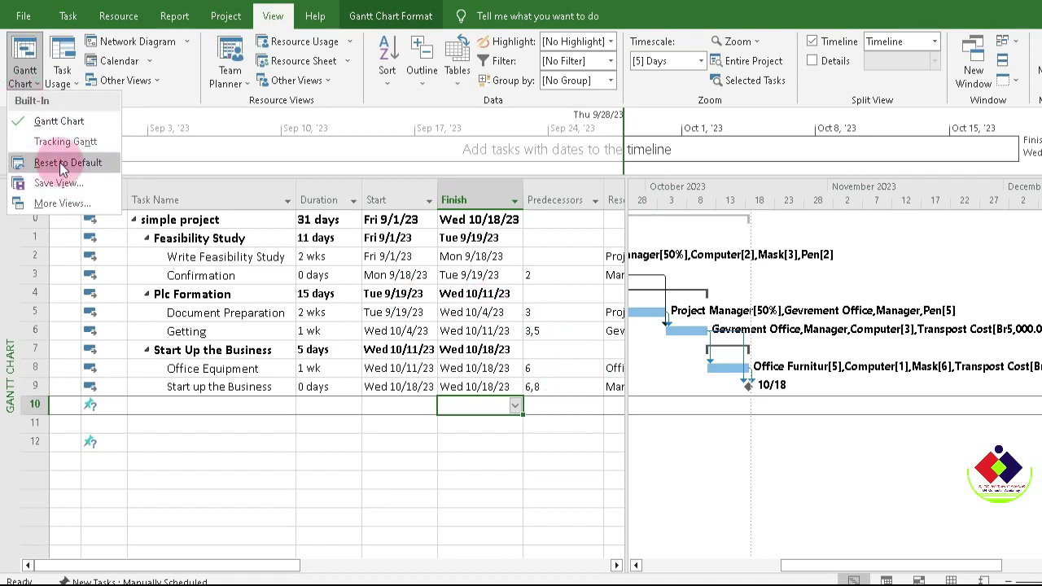
pyautogui.click(556, 403)
pyautogui.click(553, 394)
pyautogui.click(553, 410)
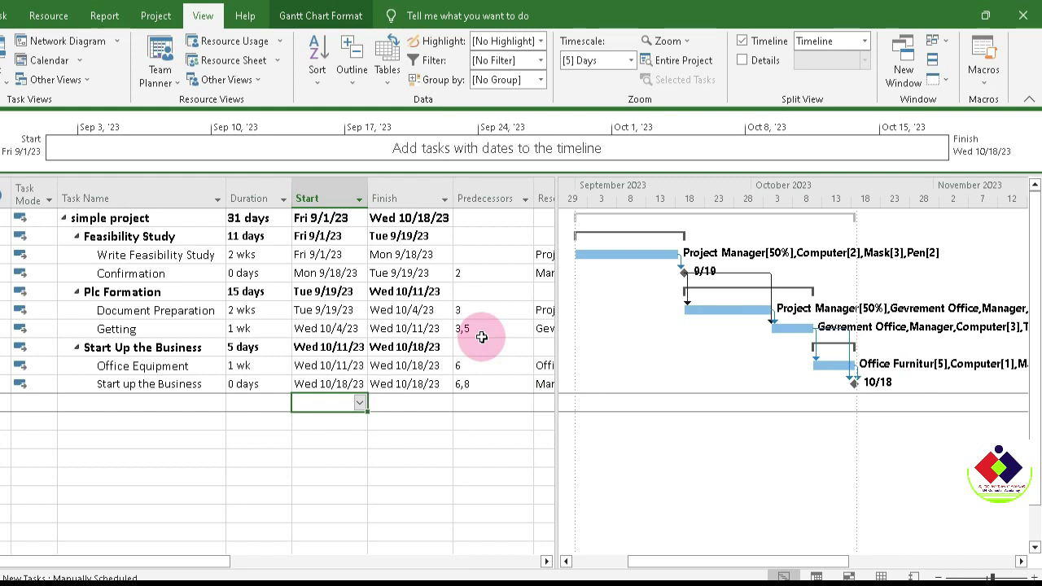
pyautogui.click(414, 407)
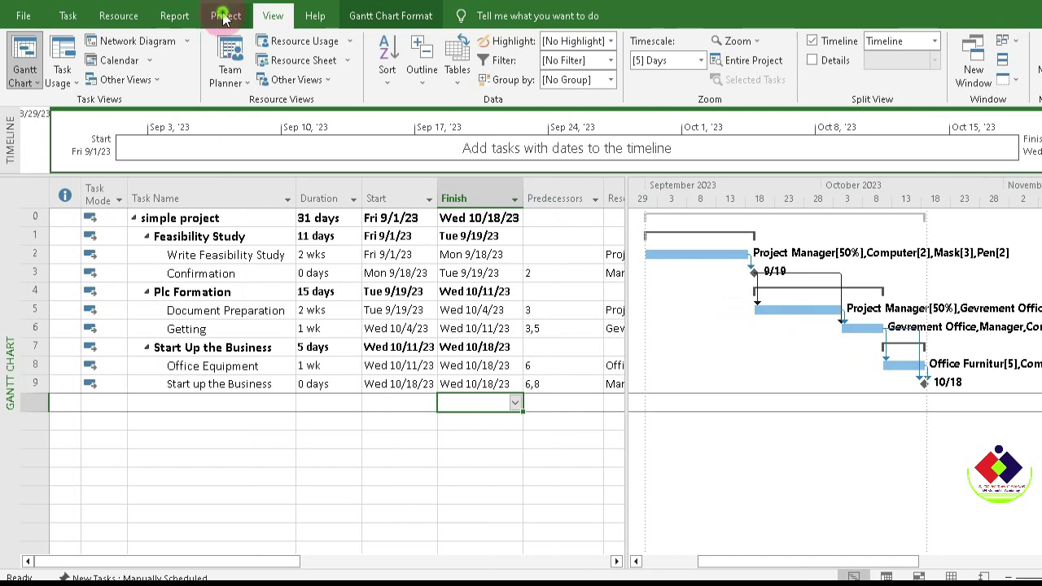
# Open the Set Baseline dialog and choose Baseline as the baseline to set for the entire project.
pyautogui.click(155, 17)
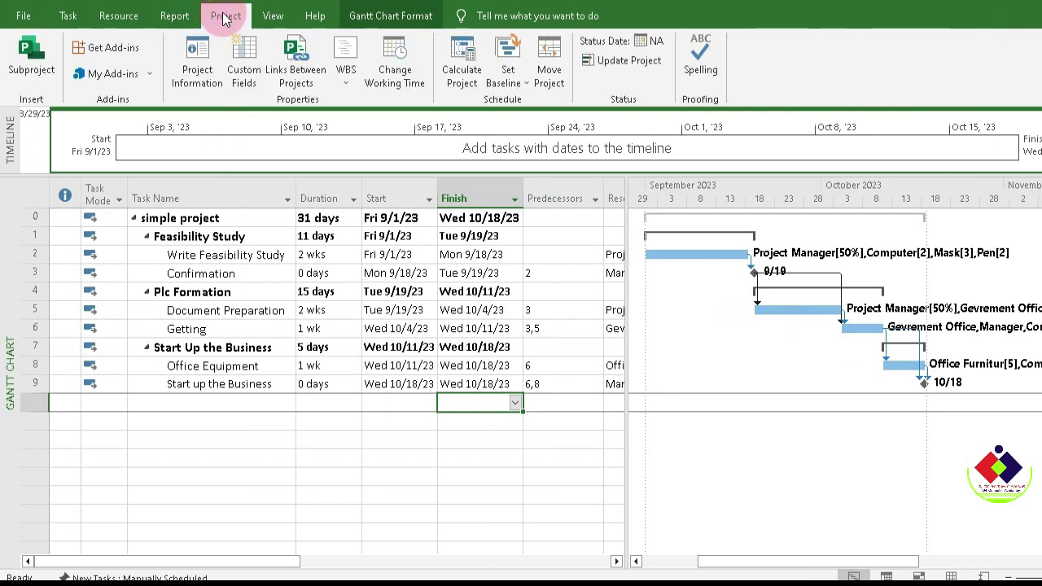
pyautogui.click(528, 88)
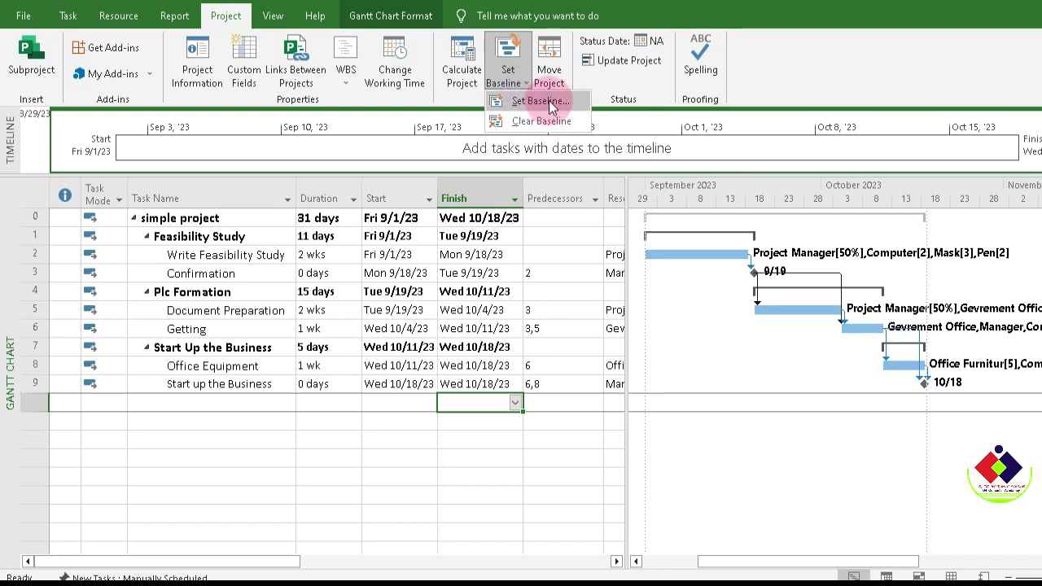
pyautogui.click(549, 100)
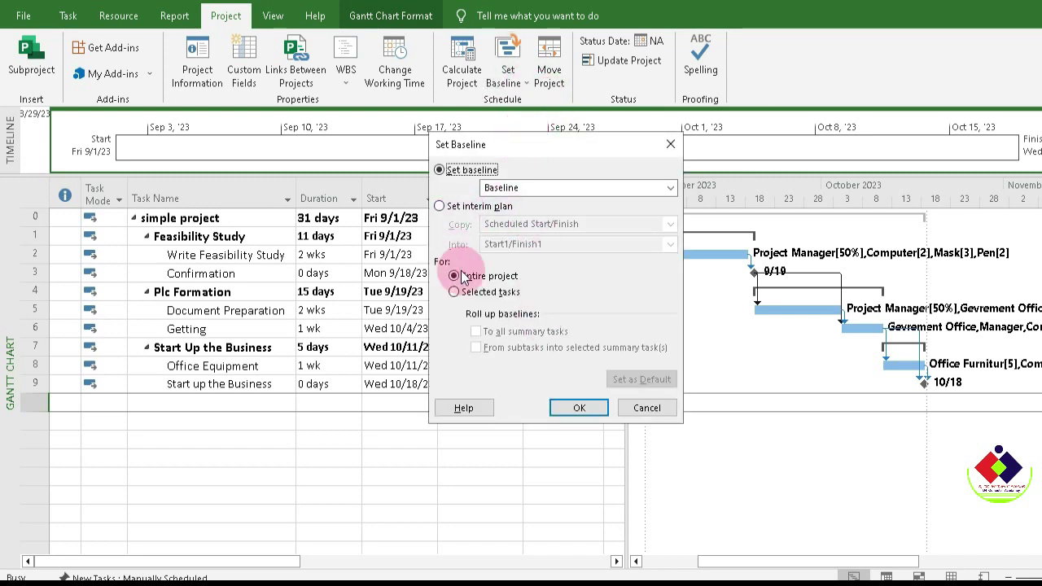
pyautogui.moveTo(529, 154); pyautogui.dragTo(512, 213)
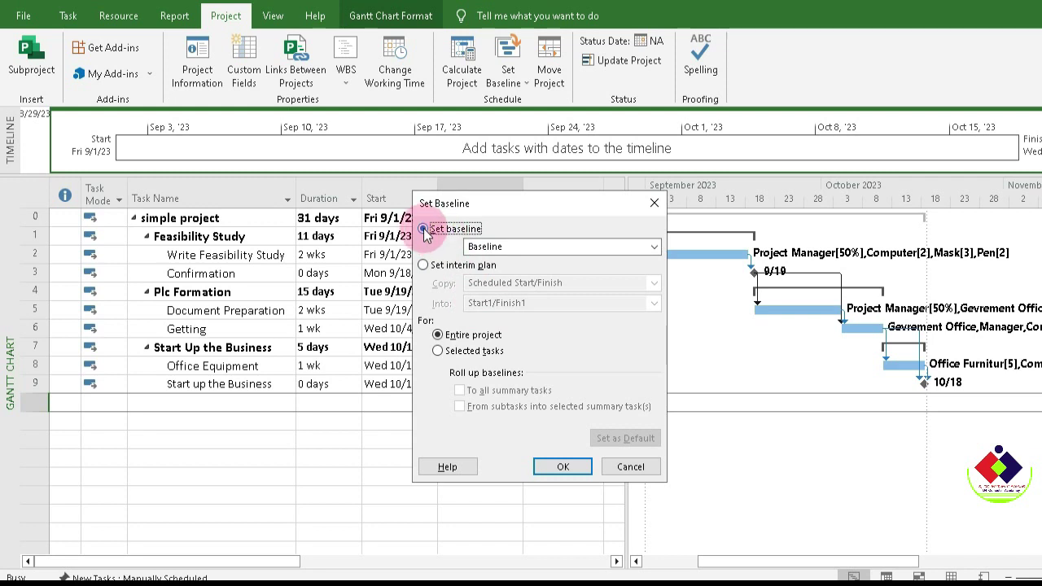
pyautogui.click(654, 245)
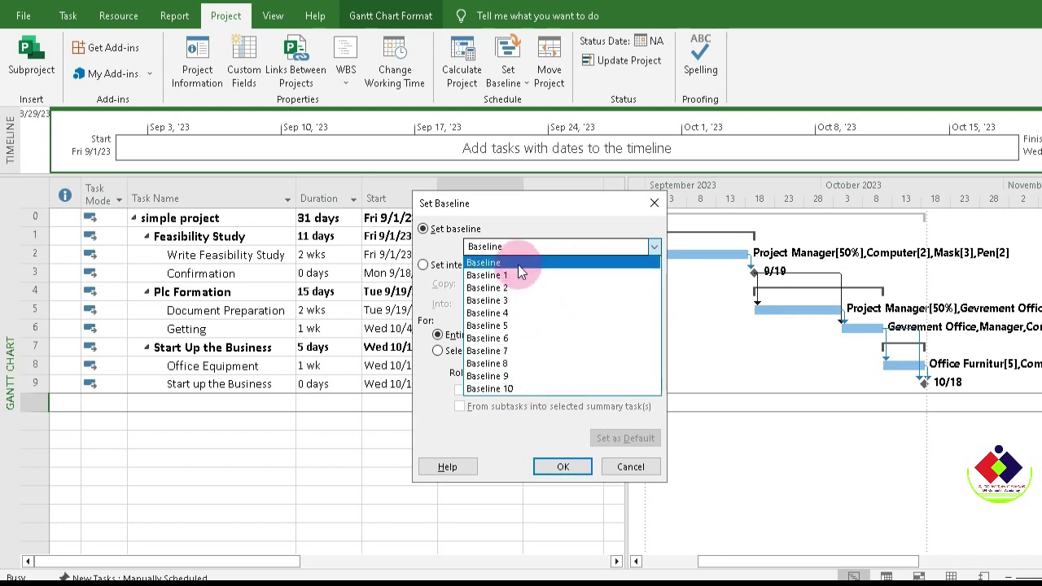
pyautogui.click(543, 265)
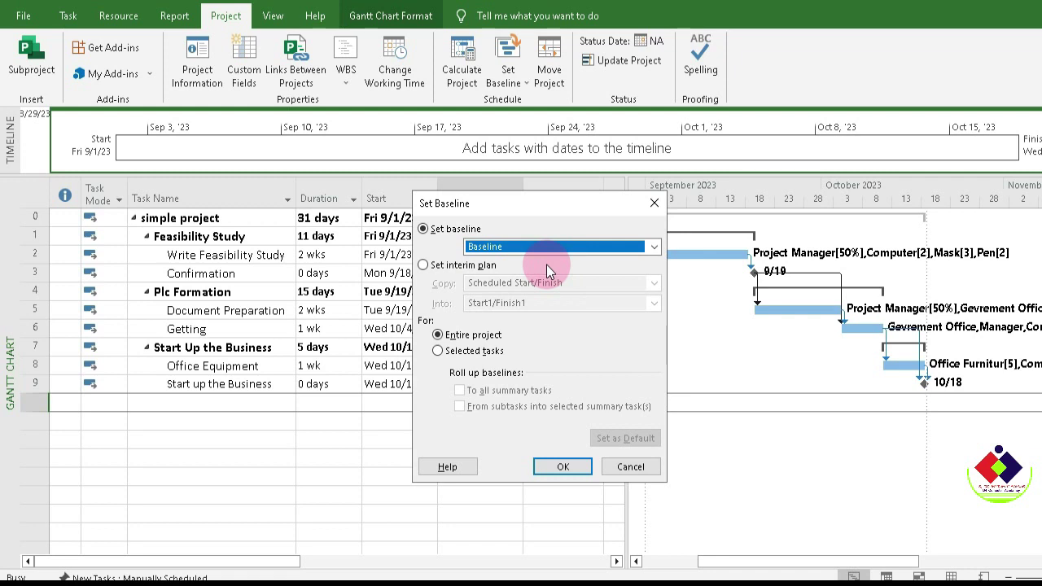
# Explore the interim plan copy choices and the selected-tasks scope in the Set Baseline dialog, ending on the Set baseline option.
pyautogui.click(424, 265)
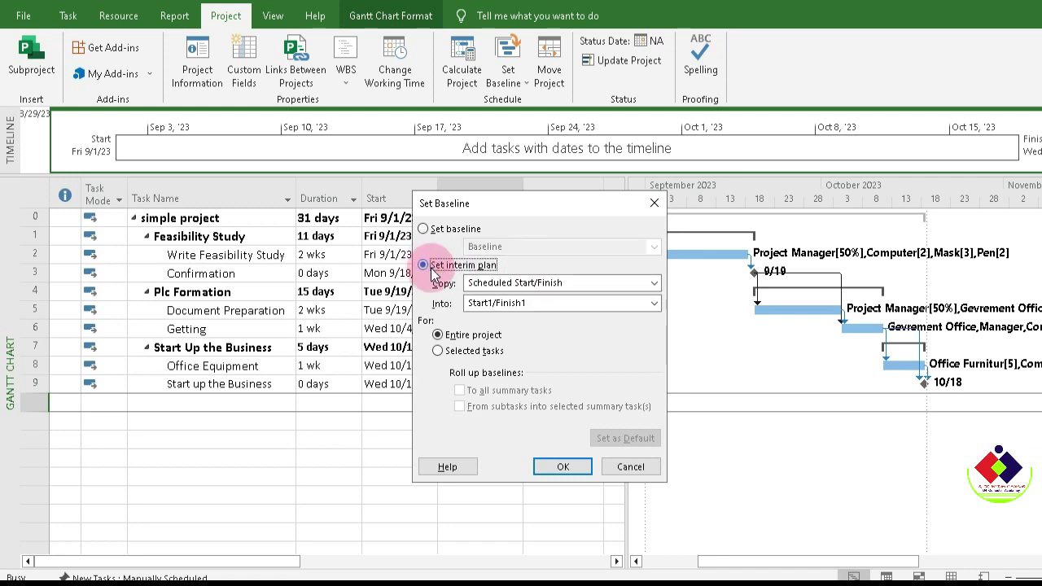
pyautogui.click(559, 287)
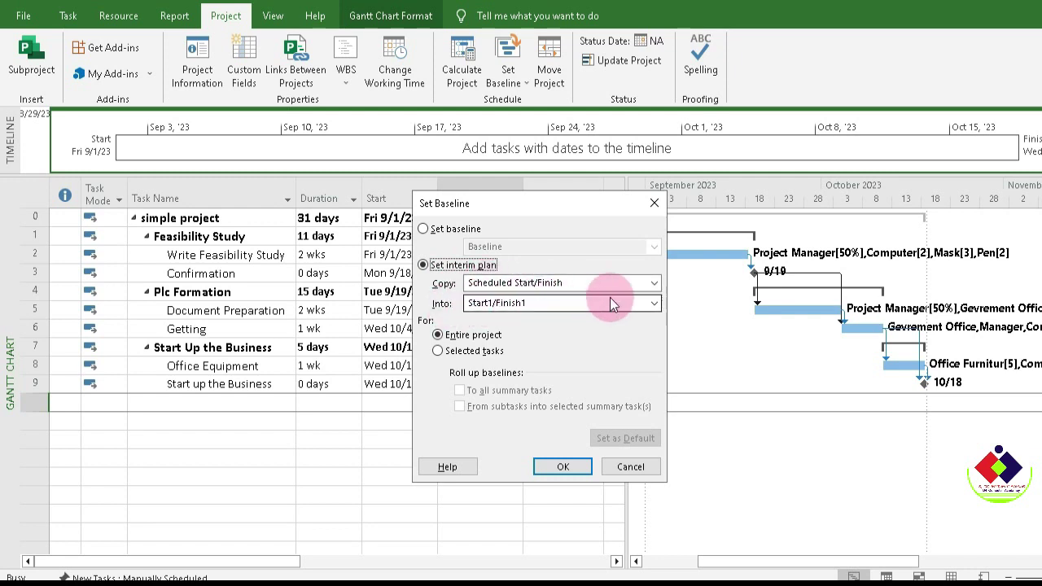
pyautogui.click(646, 284)
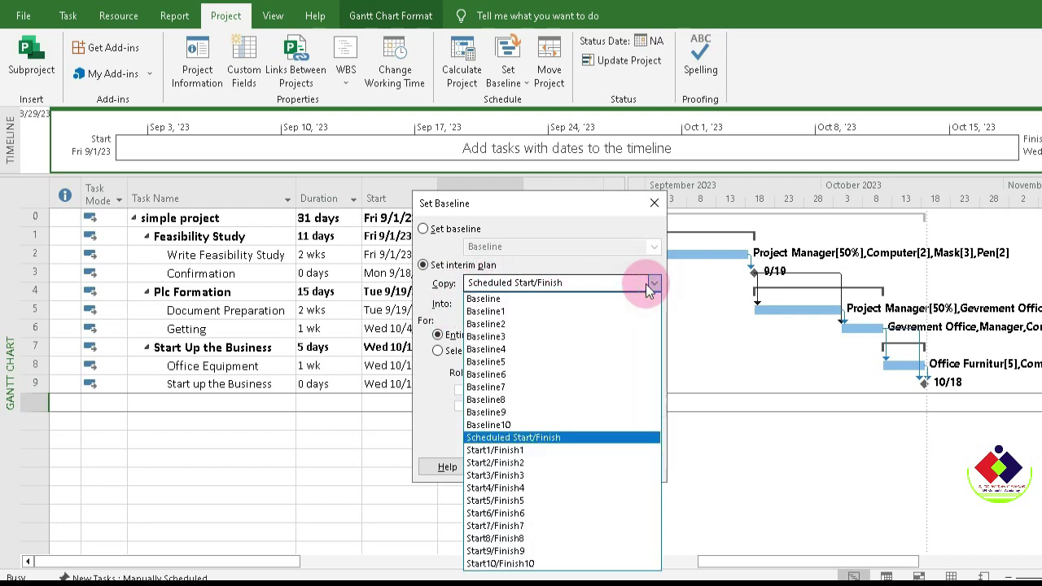
pyautogui.click(648, 286)
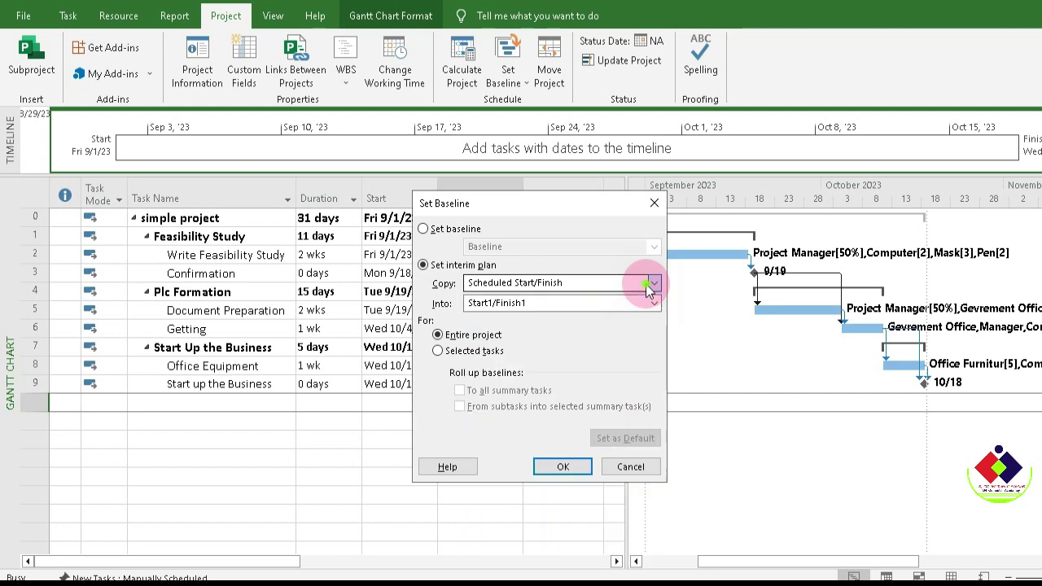
pyautogui.click(453, 354)
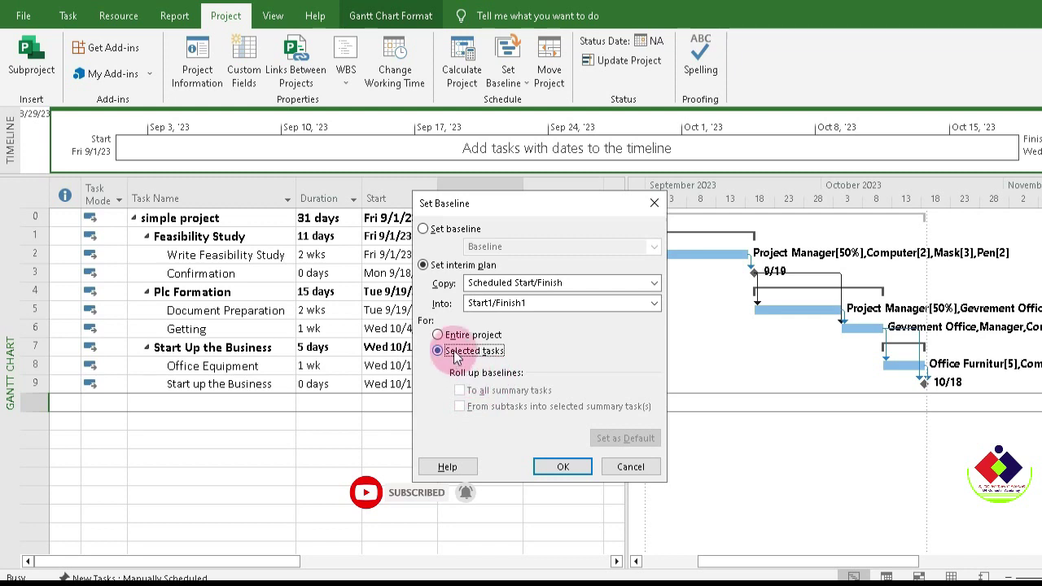
pyautogui.click(426, 230)
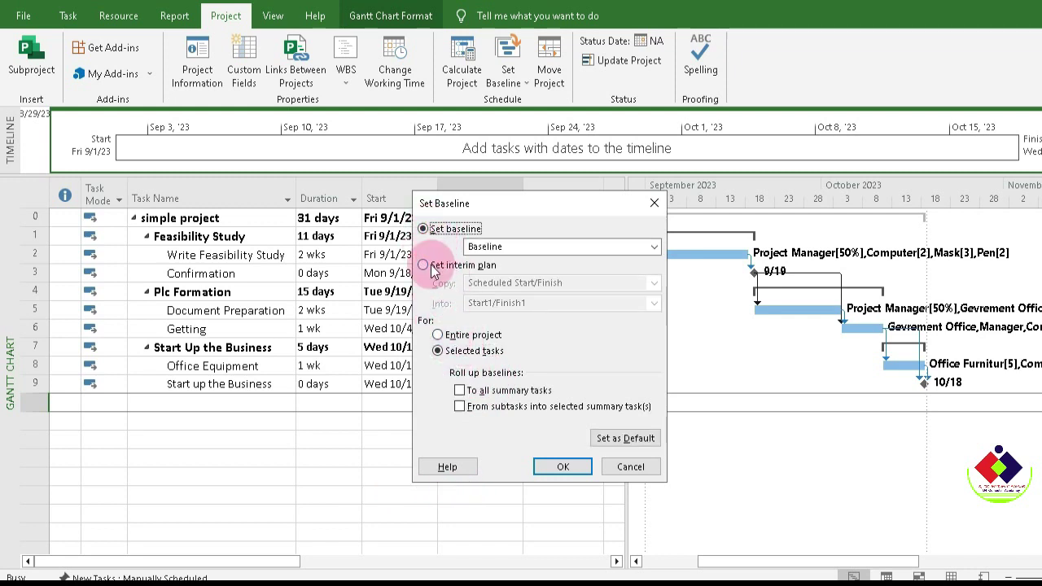
pyautogui.click(425, 266)
pyautogui.click(432, 231)
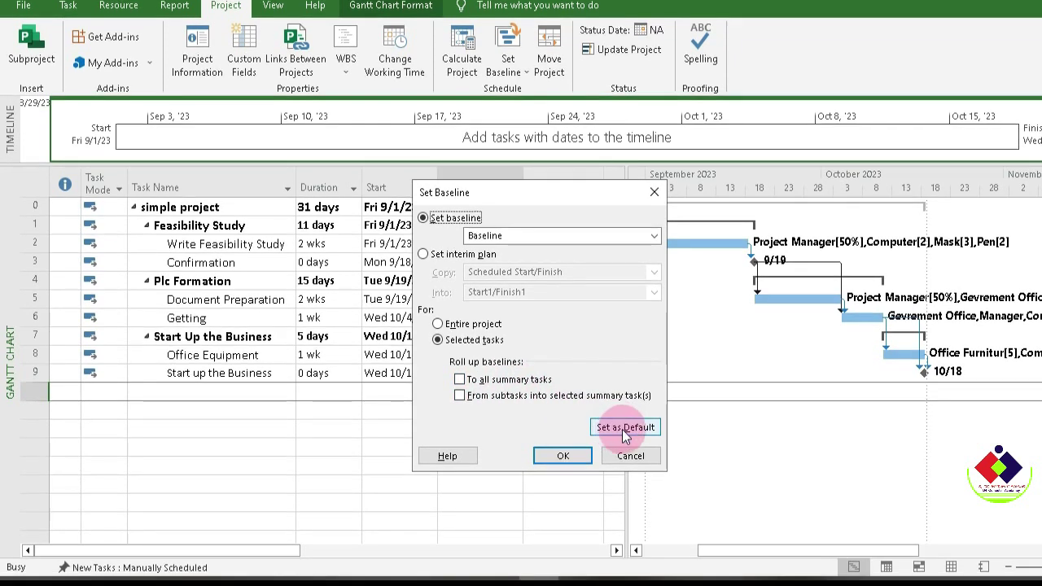
# Set the baseline named Baseline for the entire project and confirm the dialog.
pyautogui.click(643, 440)
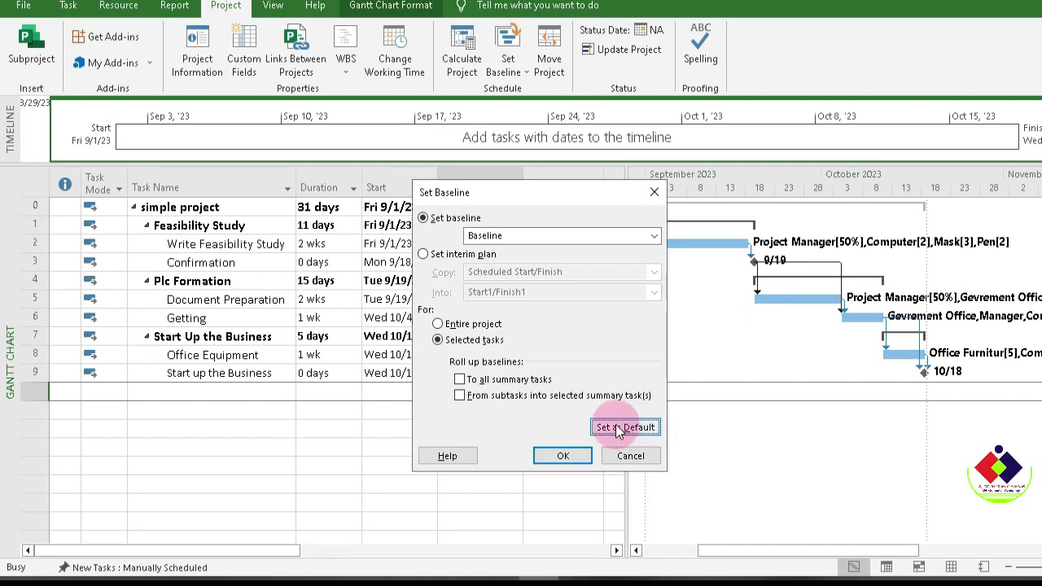
pyautogui.click(439, 324)
pyautogui.click(427, 220)
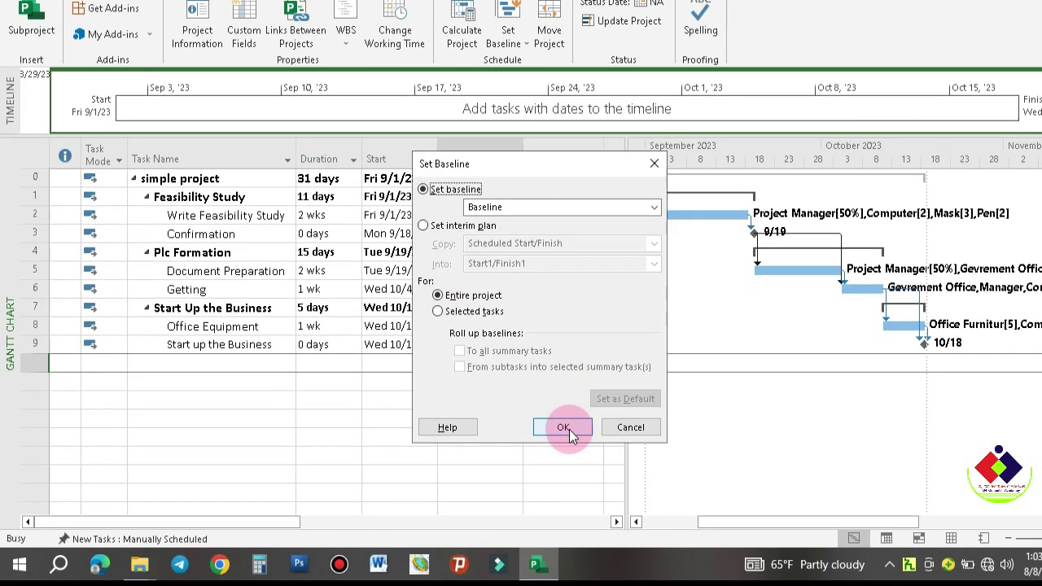
pyautogui.click(569, 429)
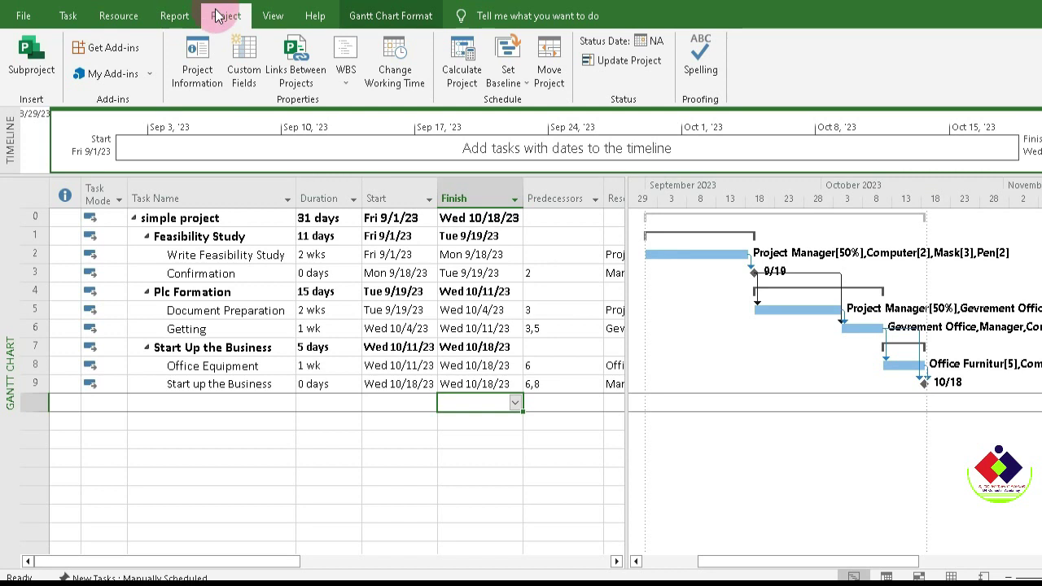
# Reopen the Set Baseline dialog to check the saved baseline entry, and close it without changes.
pyautogui.click(508, 80)
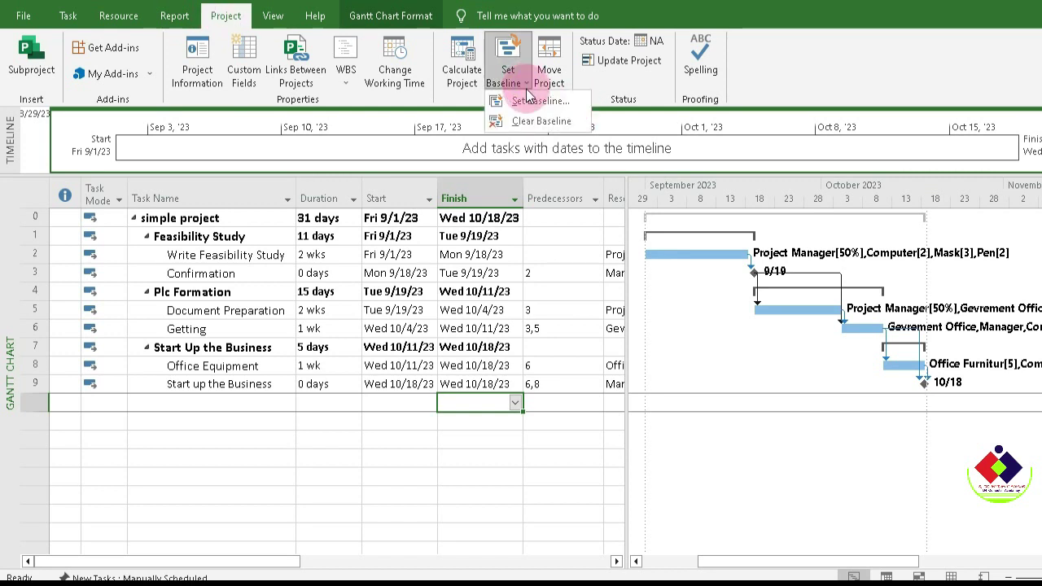
pyautogui.click(527, 101)
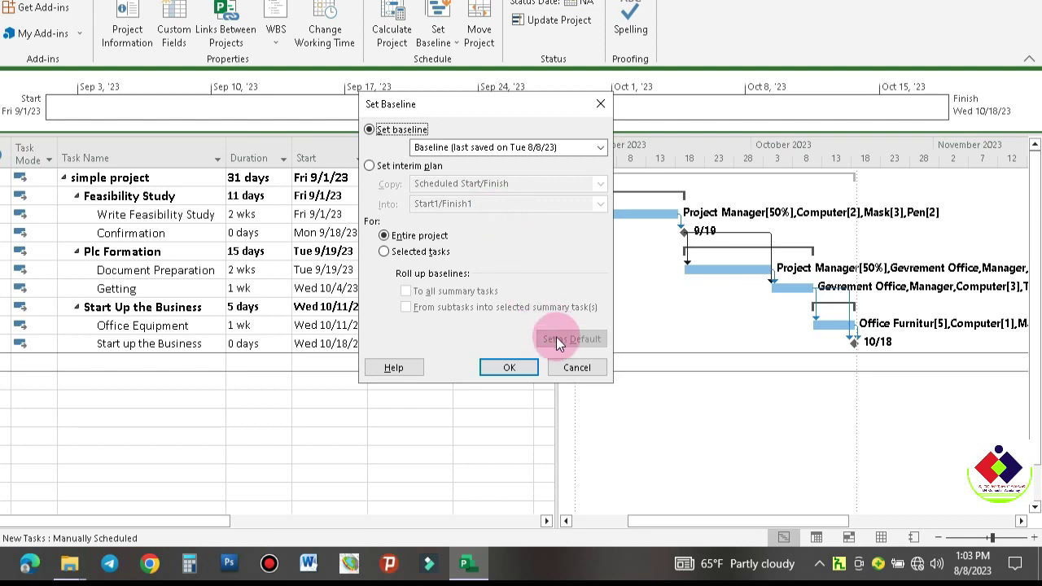
pyautogui.click(576, 367)
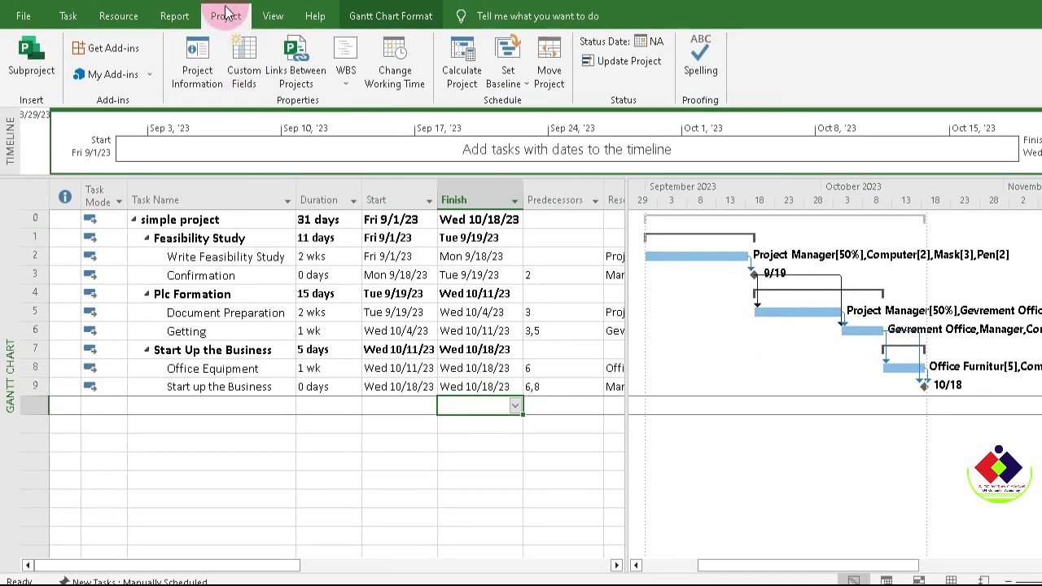
# Clear the saved baseline plan for the entire project.
pyautogui.click(525, 84)
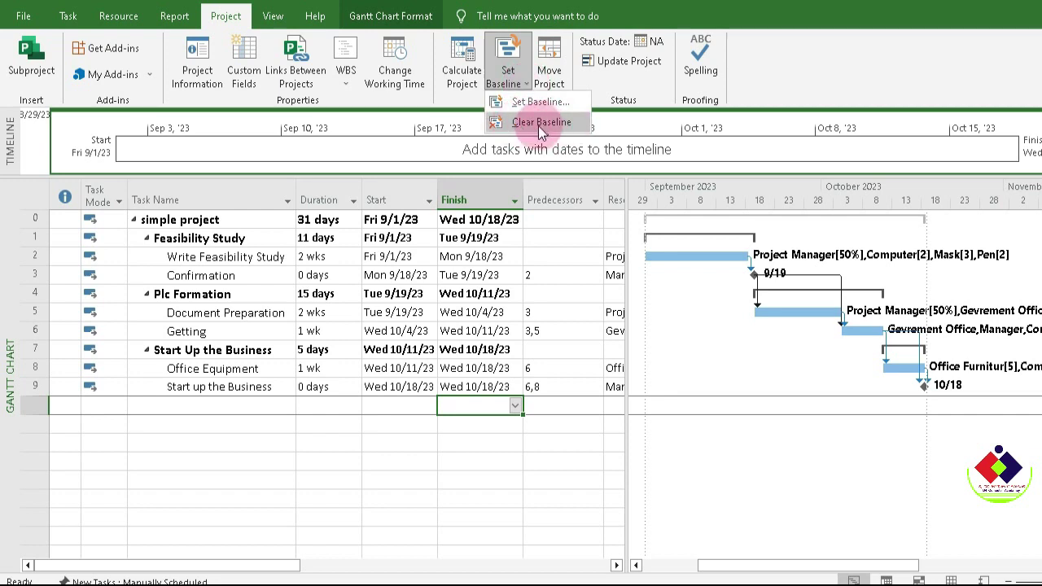
pyautogui.click(567, 124)
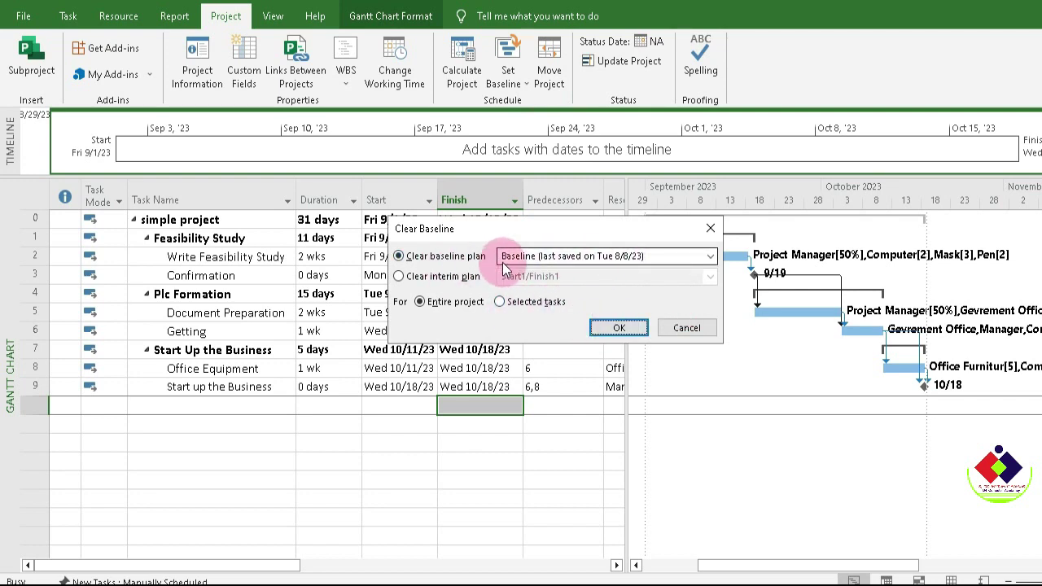
pyautogui.click(619, 329)
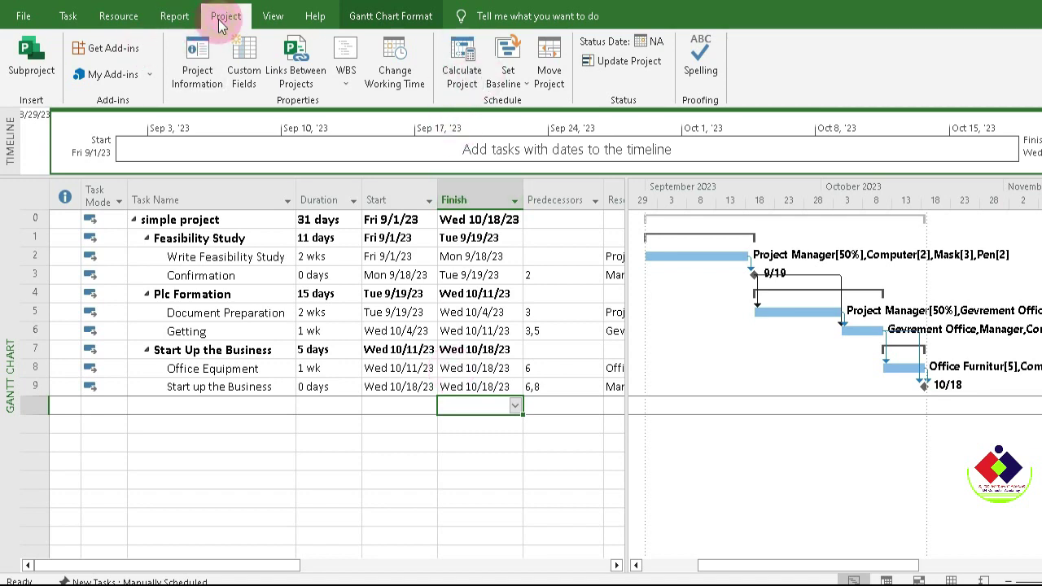
pyautogui.click(529, 88)
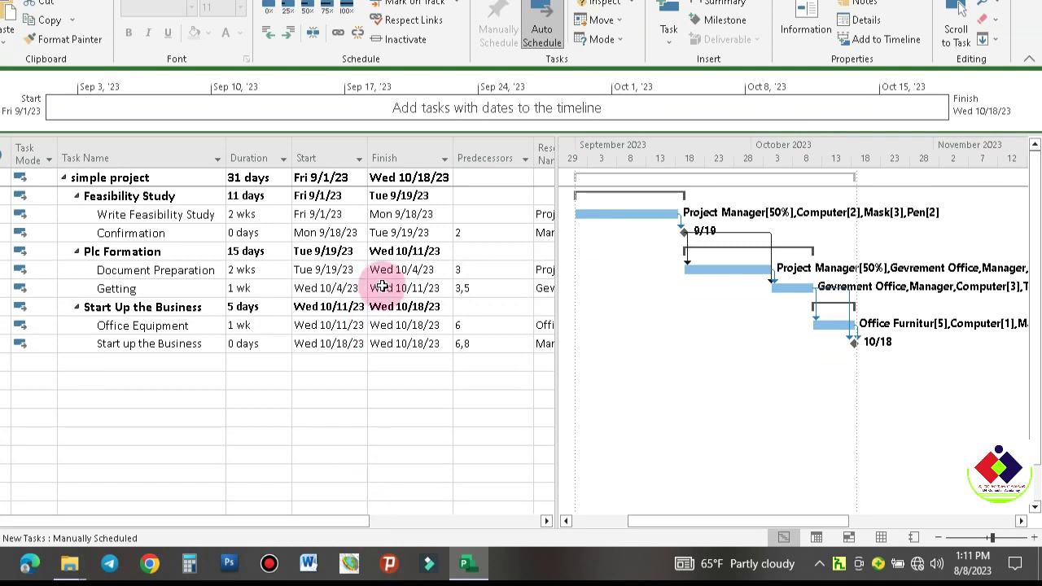
# Add a % Complete column after the Resource Names column in the task table.
pyautogui.moveTo(342, 521); pyautogui.dragTo(540, 522)
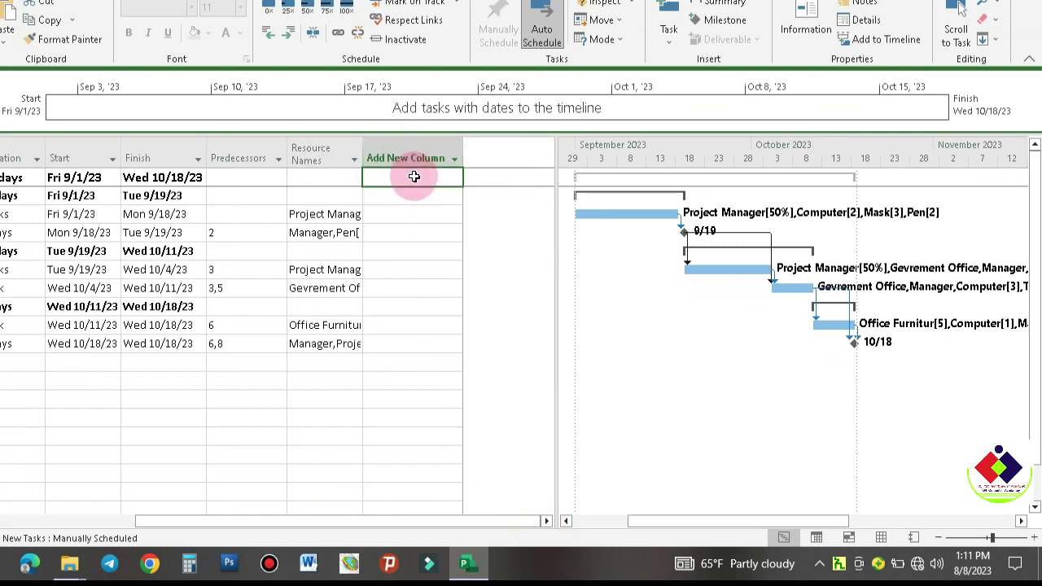
pyautogui.click(448, 159)
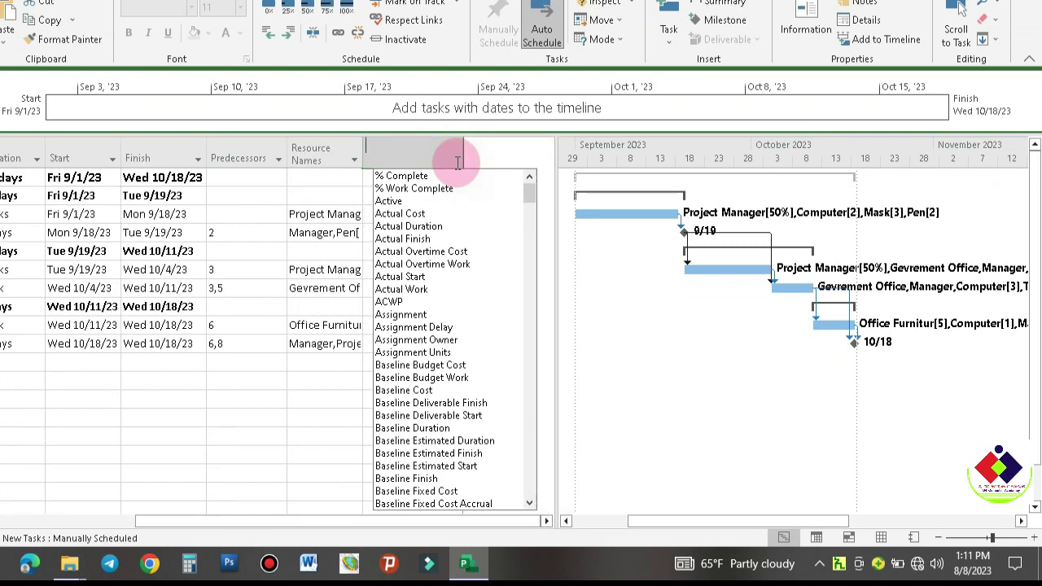
pyautogui.click(420, 176)
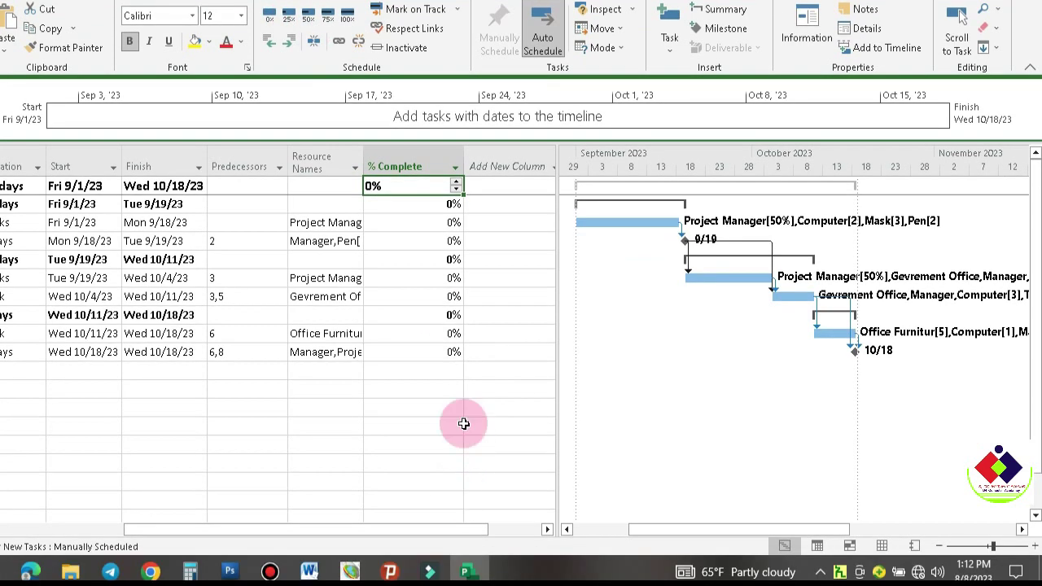
# Mark Write Feasibility Study as 75% complete, and both Confirmation and Document Preparation as 100% complete.
pyautogui.click(391, 221)
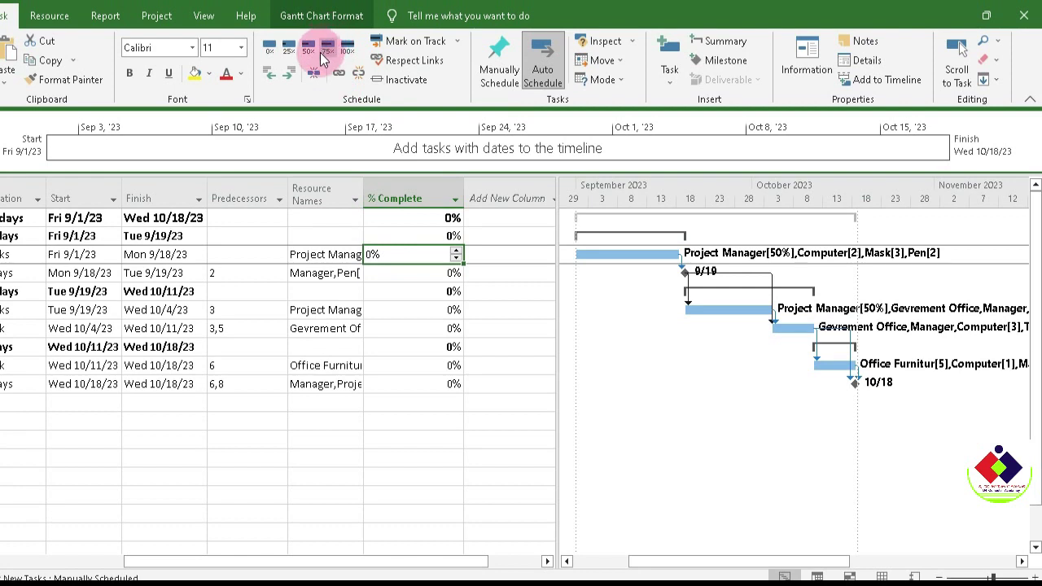
pyautogui.click(323, 50)
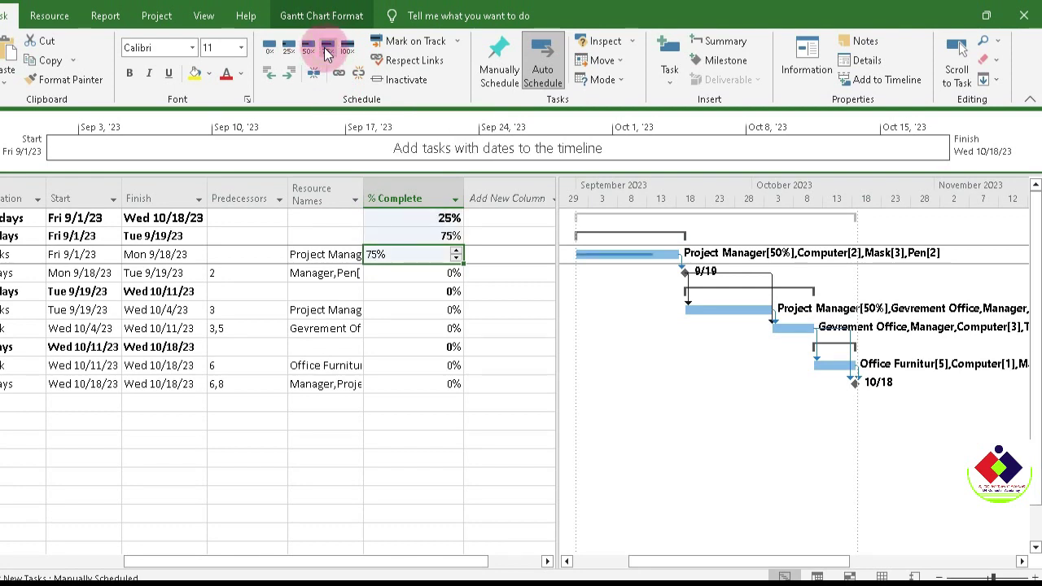
pyautogui.click(425, 274)
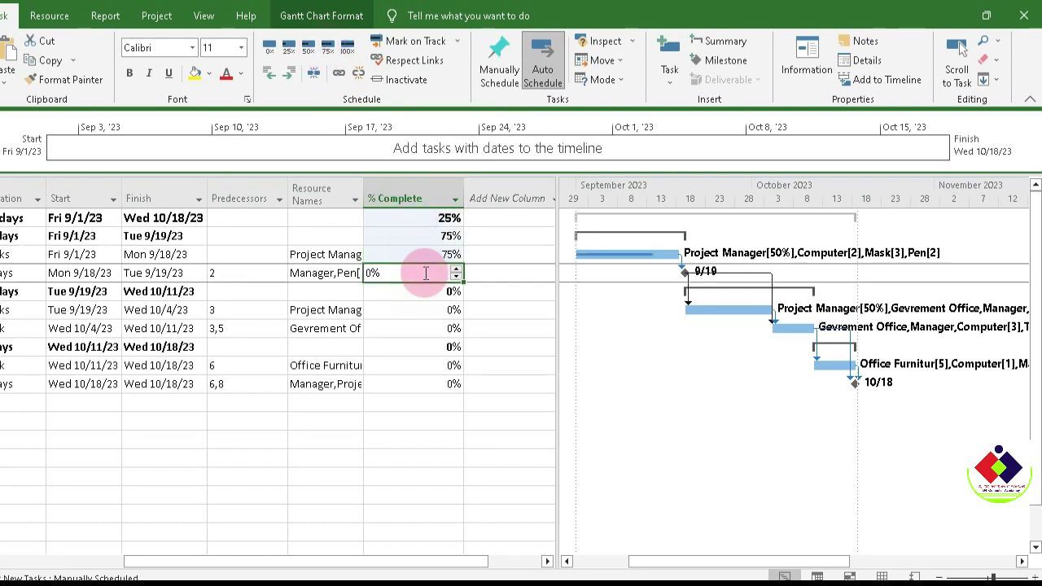
pyautogui.click(347, 50)
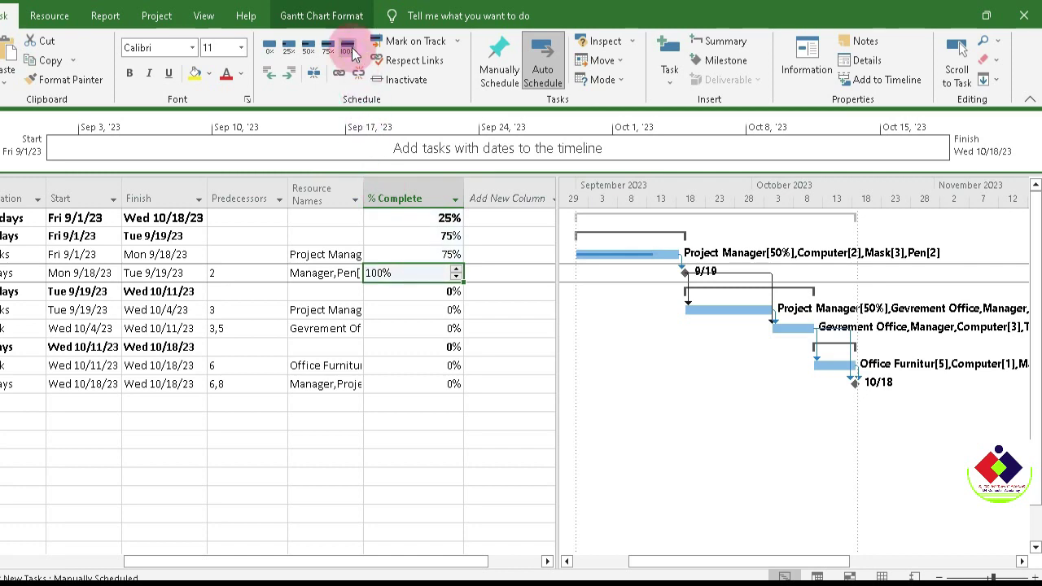
pyautogui.click(414, 309)
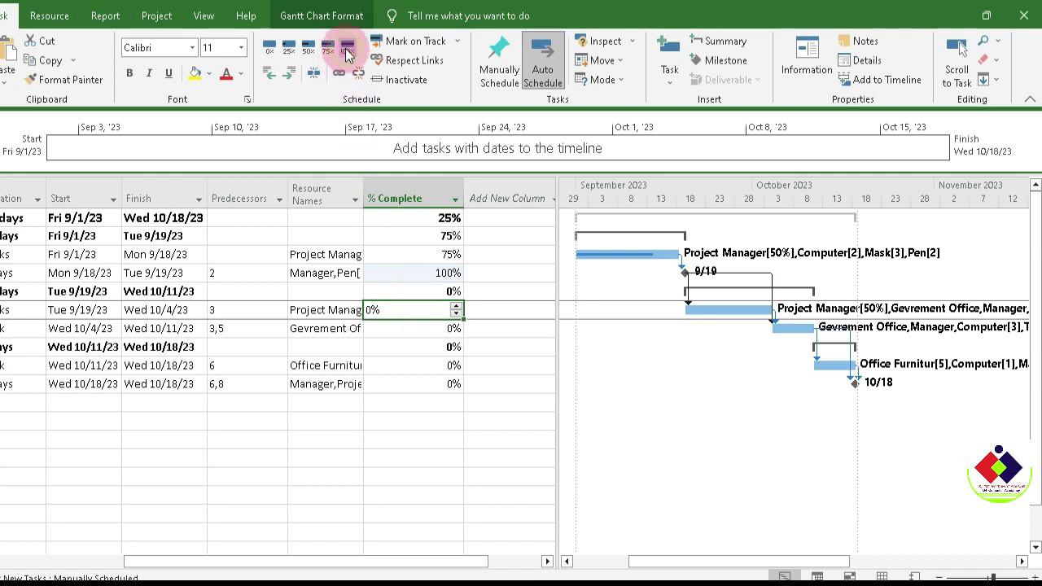
pyautogui.click(347, 51)
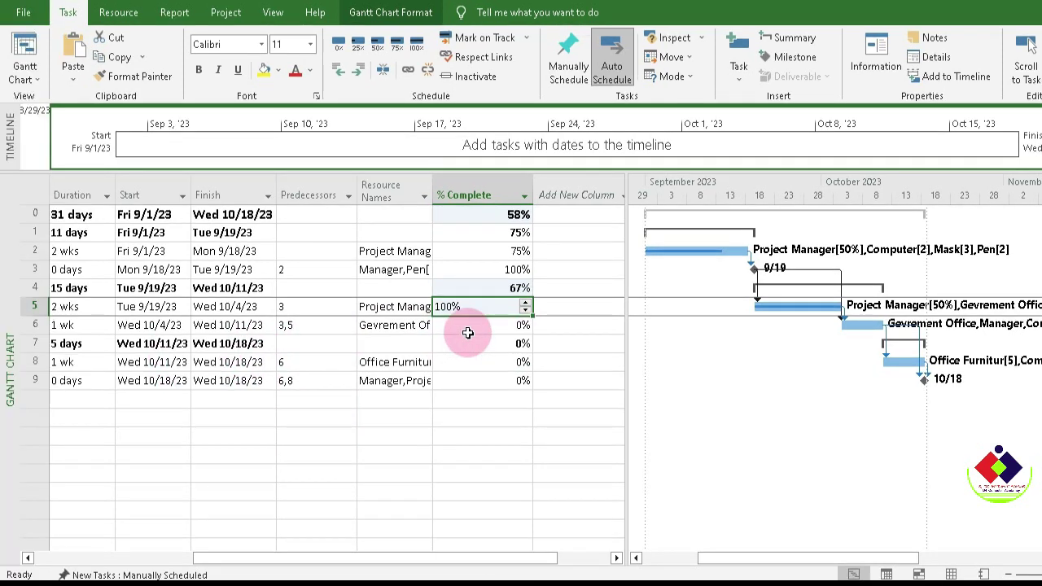
# Mark the Getting and Office Equipment tasks as 100% complete, and the Start up the Business task as 75% complete.
pyautogui.click(395, 328)
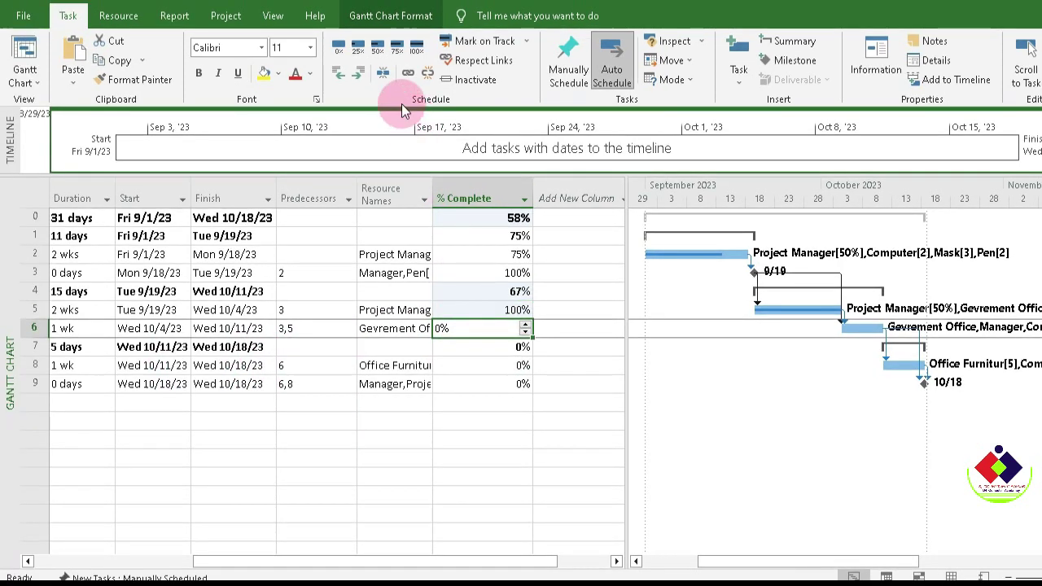
pyautogui.click(416, 51)
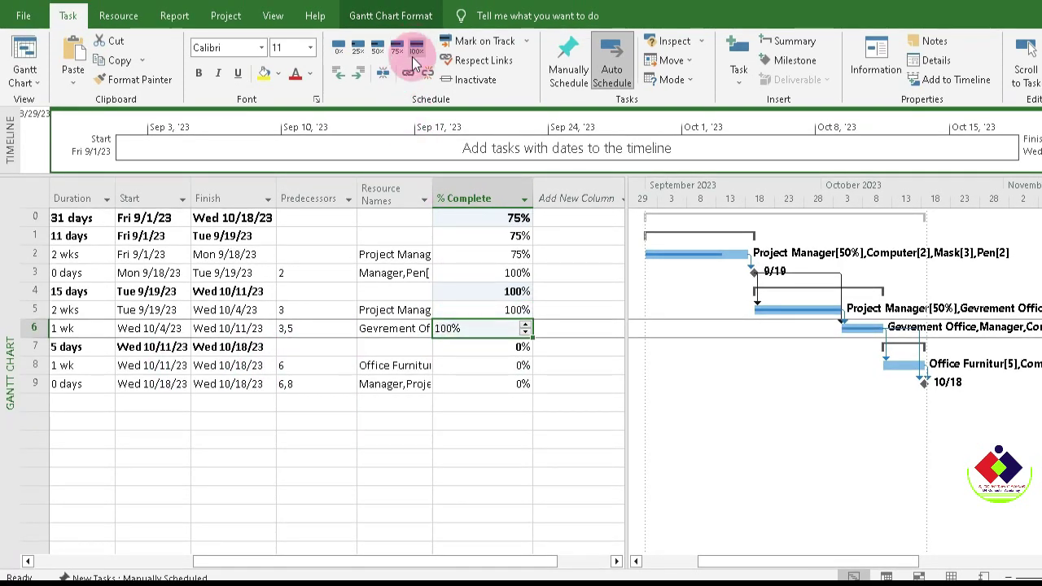
pyautogui.click(481, 366)
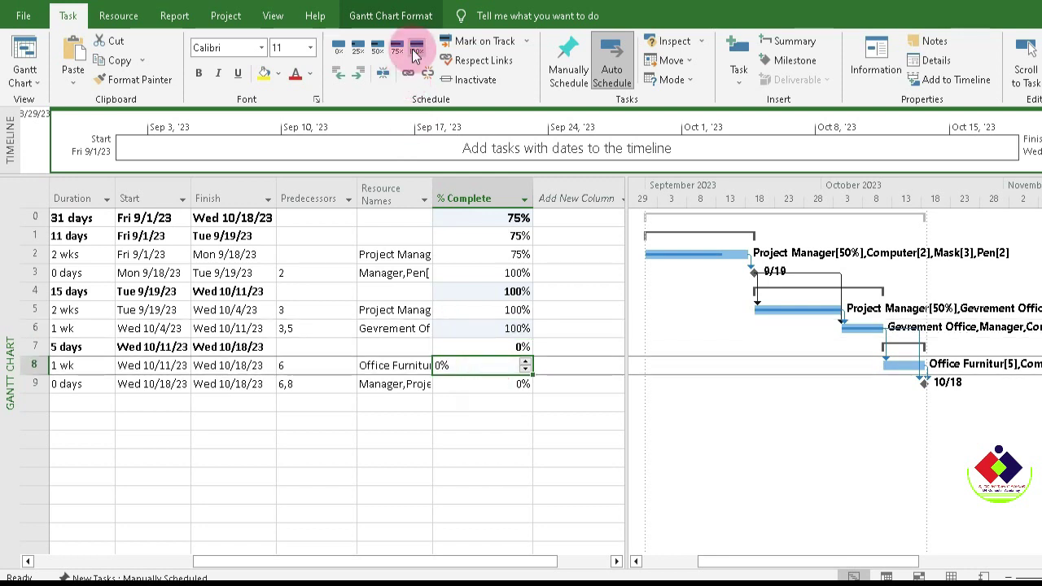
pyautogui.click(416, 51)
pyautogui.click(511, 384)
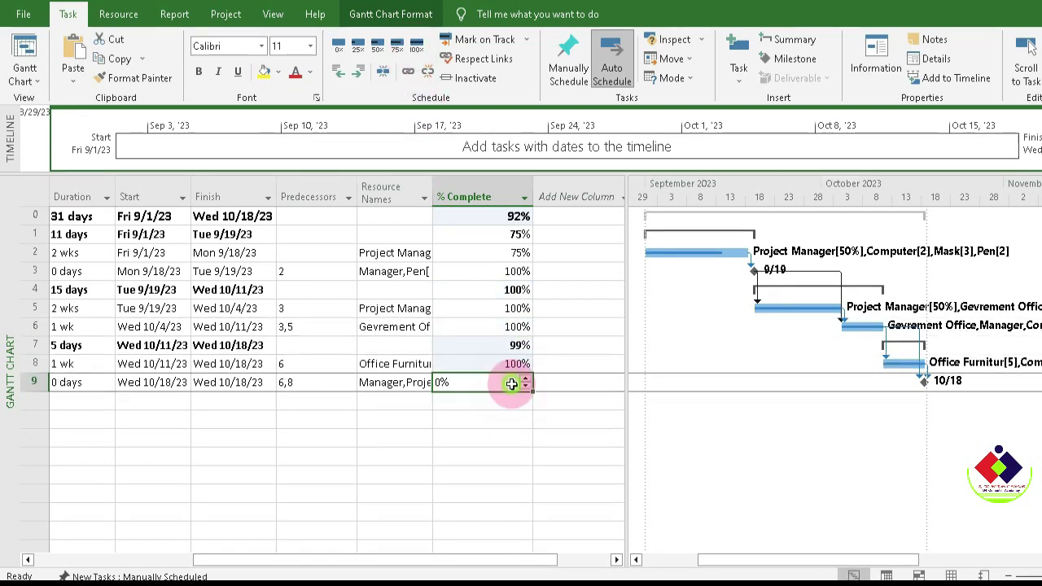
pyautogui.click(396, 55)
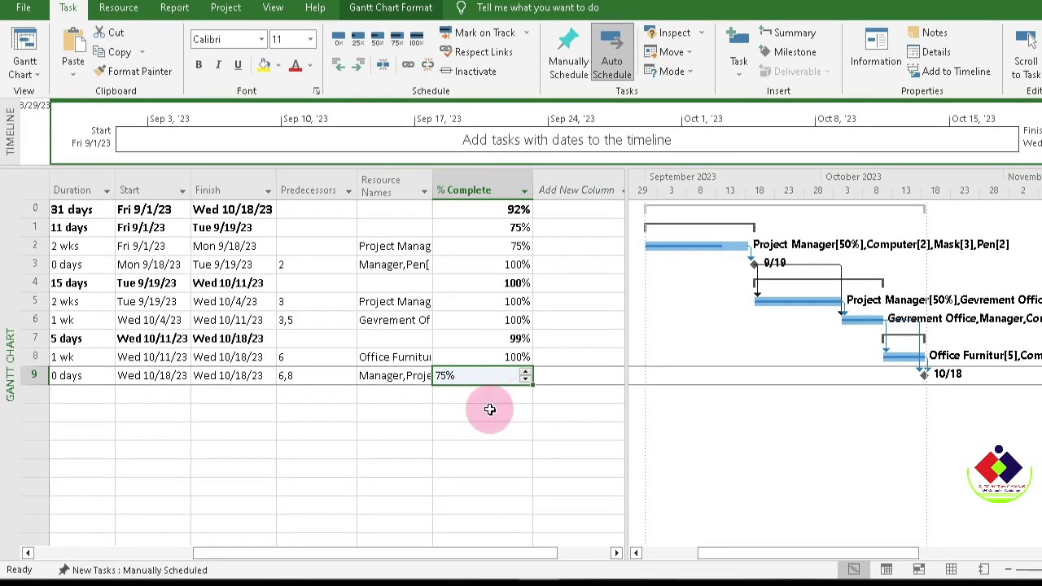
pyautogui.click(489, 418)
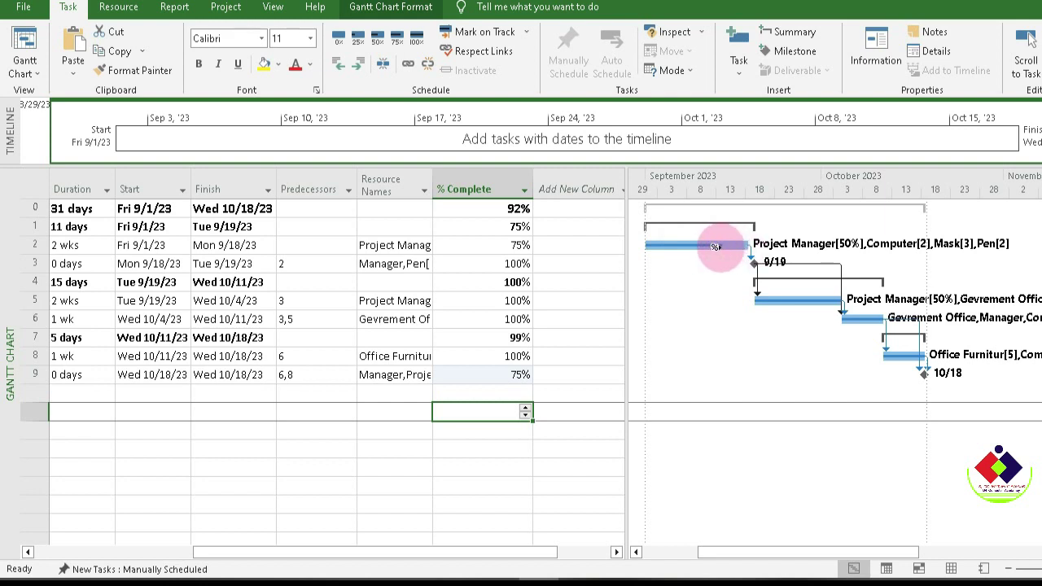
pyautogui.moveTo(724, 246)
pyautogui.mouseDown()
pyautogui.moveTo(734, 247)
pyautogui.moveTo(709, 250)
pyautogui.mouseUp()
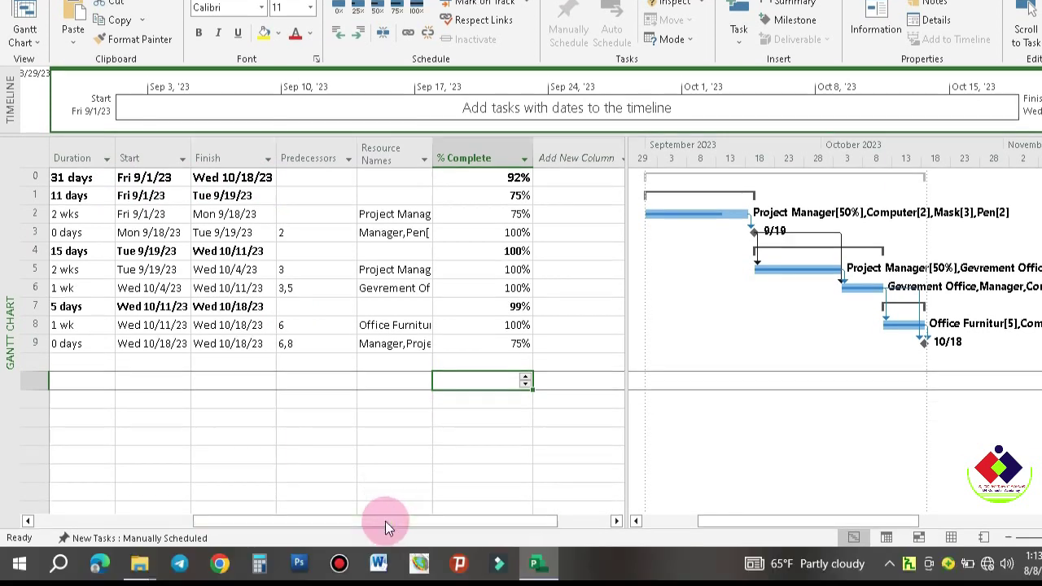
# Narrow the Predecessors, Resource Names and % Complete columns and reduce the width of the task table pane.
pyautogui.moveTo(384, 523); pyautogui.dragTo(374, 522)
pyautogui.moveTo(464, 139); pyautogui.dragTo(418, 137)
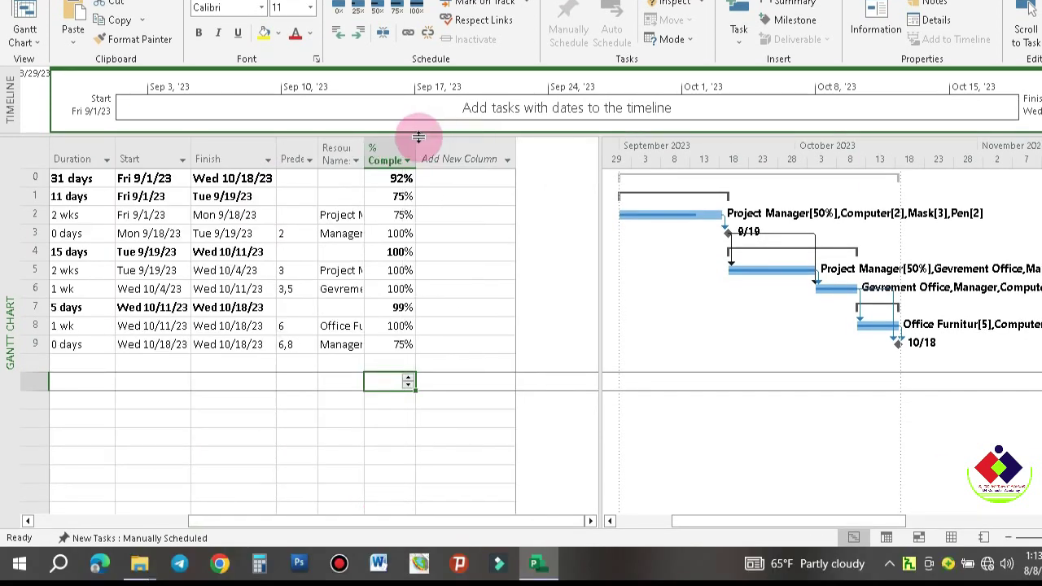
pyautogui.moveTo(445, 521); pyautogui.dragTo(414, 516)
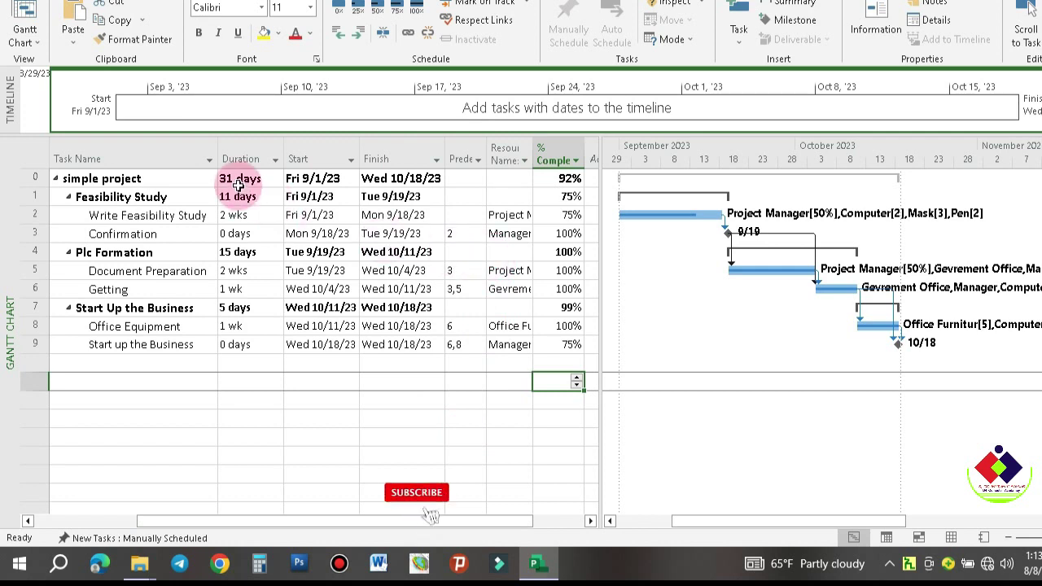
# Mark the Feasibility Study summary task as 100% complete and save the project.
pyautogui.click(259, 381)
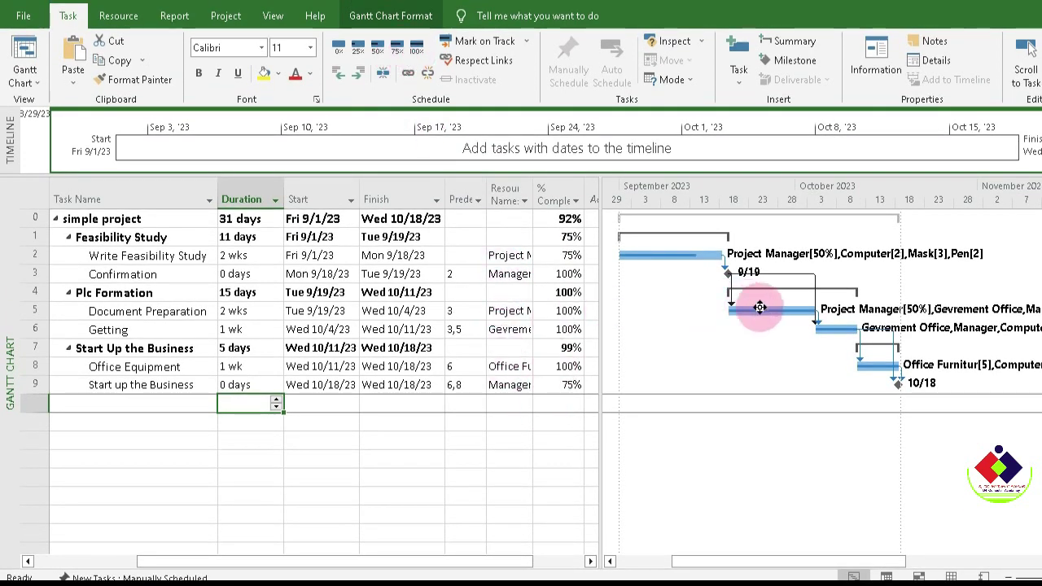
pyautogui.click(568, 237)
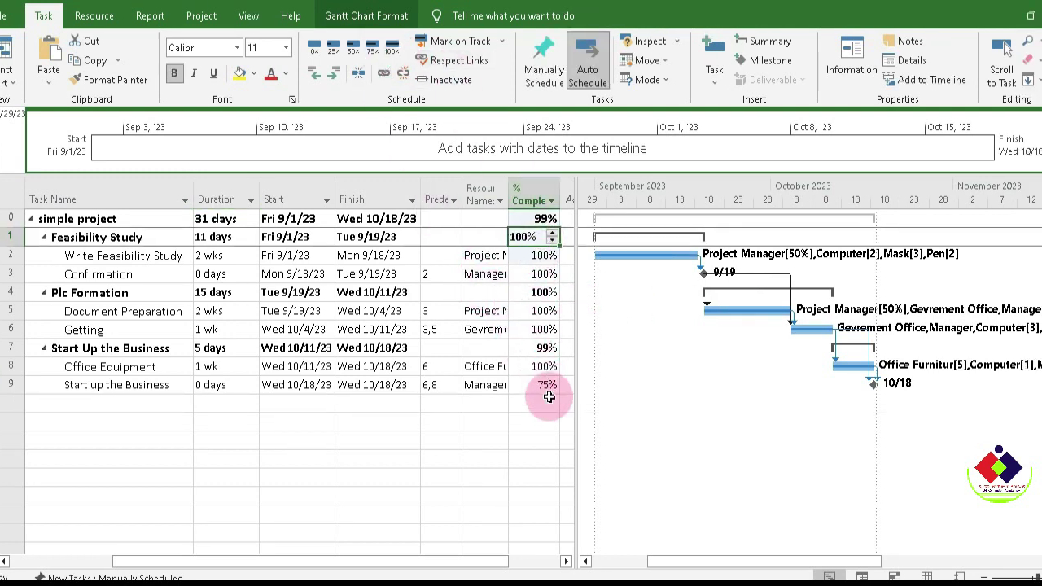
pyautogui.click(548, 385)
pyautogui.click(391, 47)
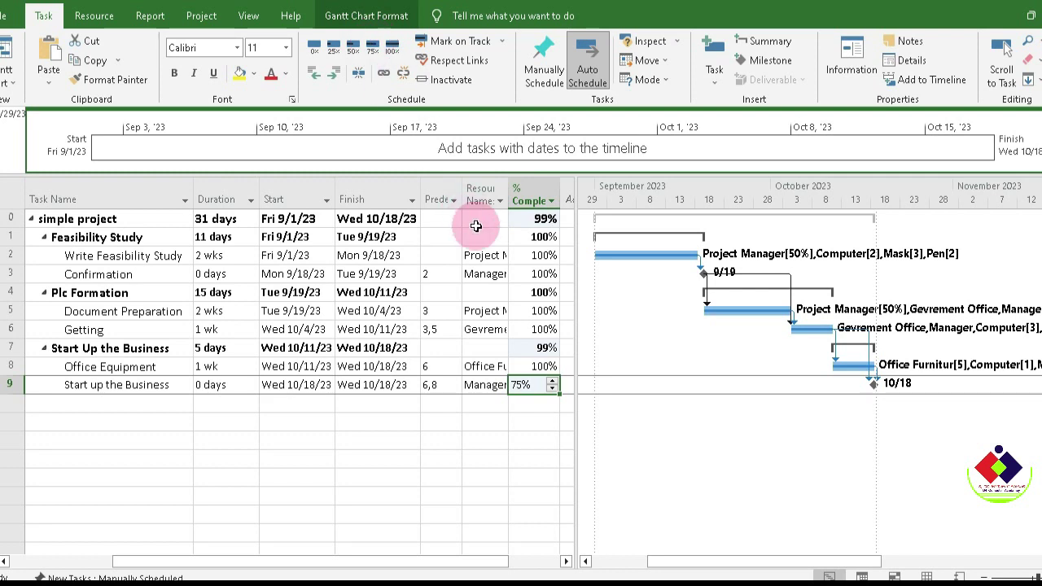
pyautogui.click(536, 257)
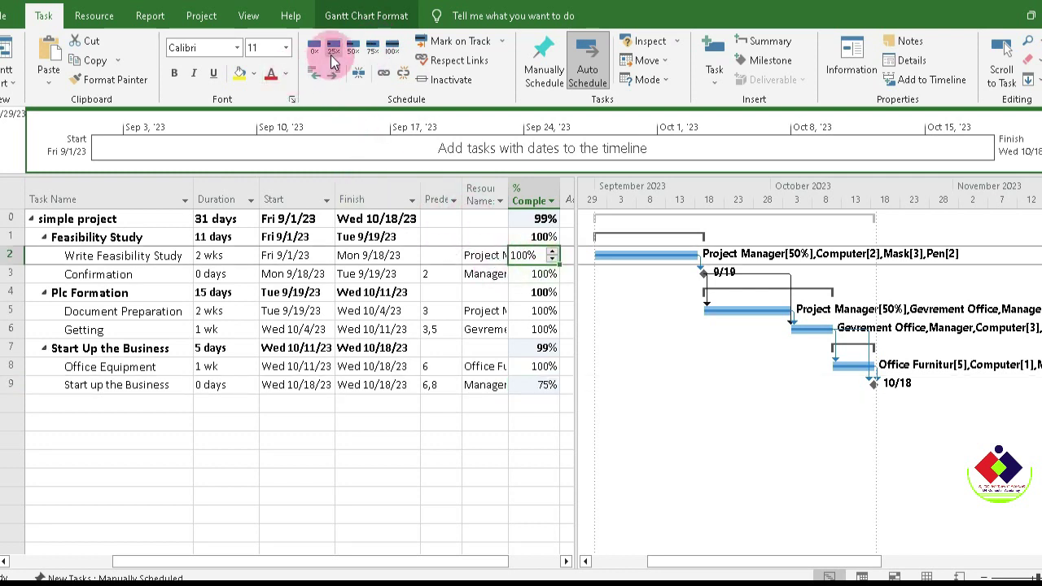
pyautogui.click(541, 406)
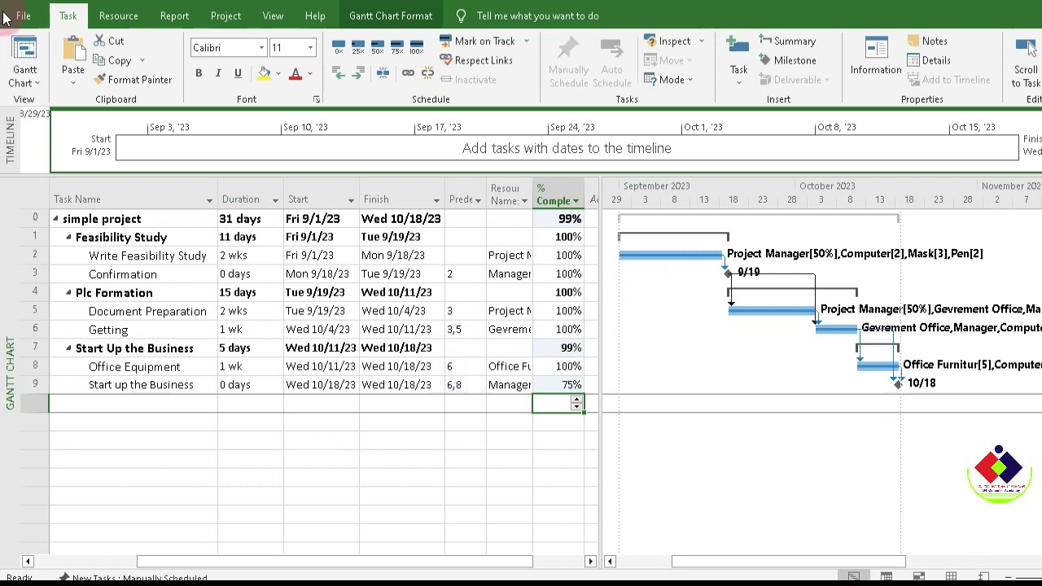
pyautogui.hotkey('ctrl', 's')
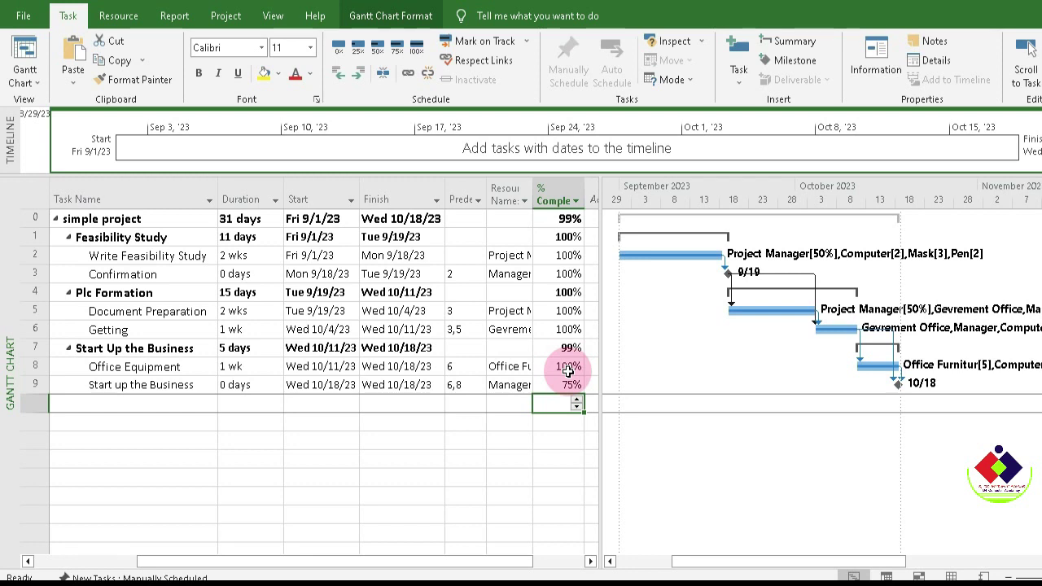
# Look through the new report layouts and the Dashboards, Resources and Costs categories of available reports.
pyautogui.click(477, 403)
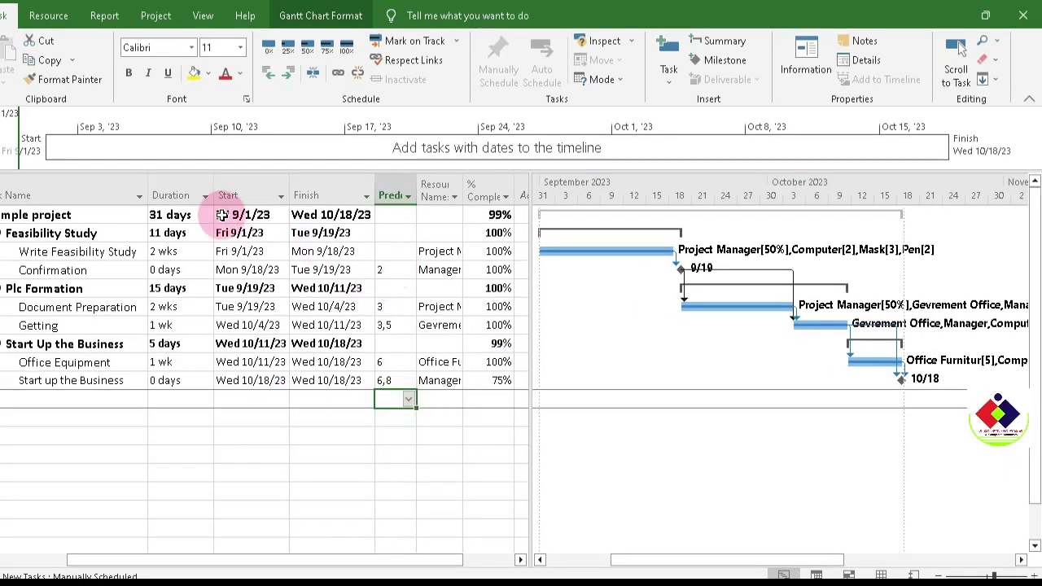
pyautogui.click(178, 17)
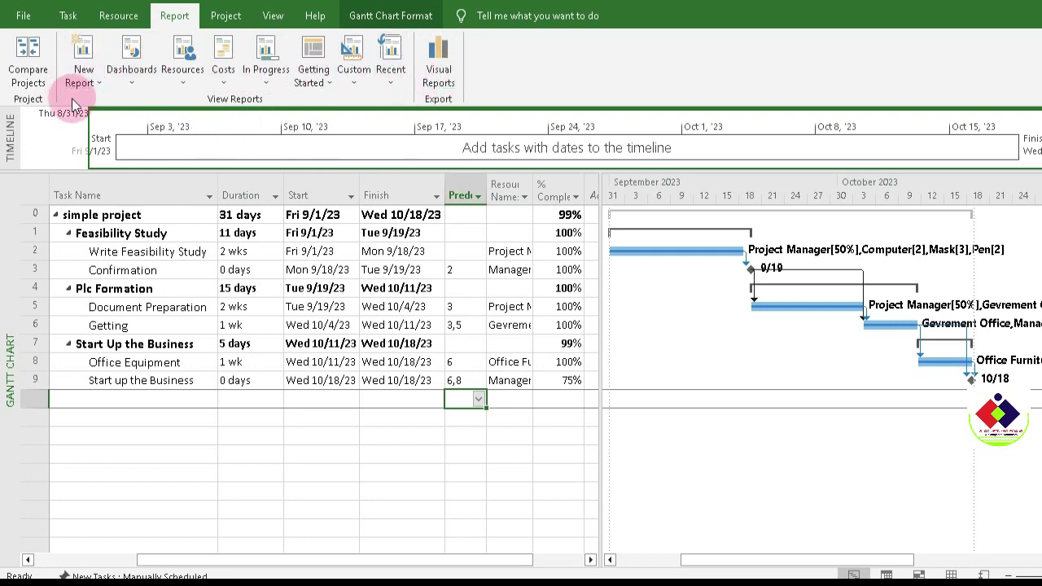
pyautogui.click(96, 88)
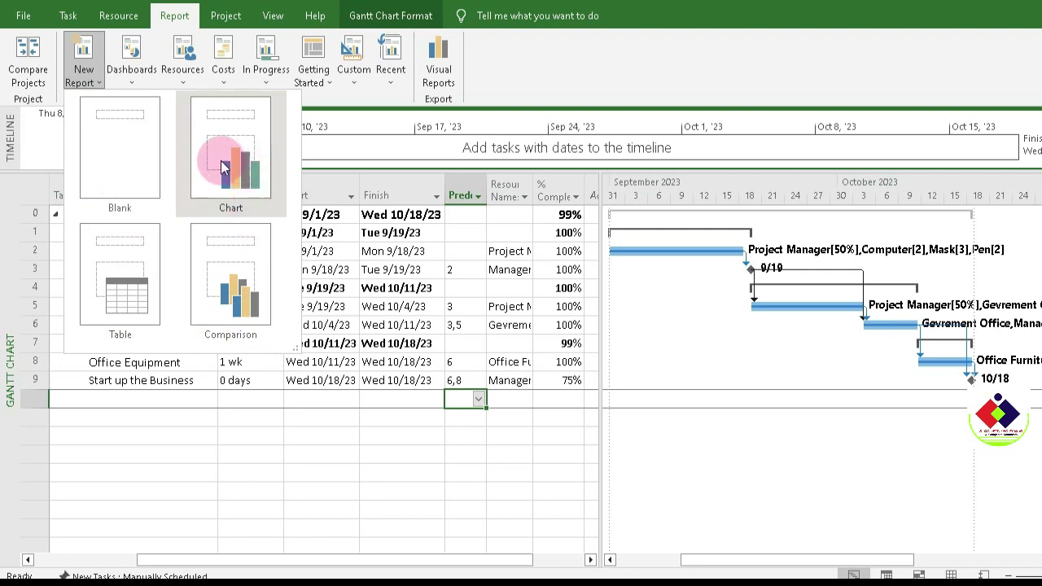
pyautogui.click(131, 72)
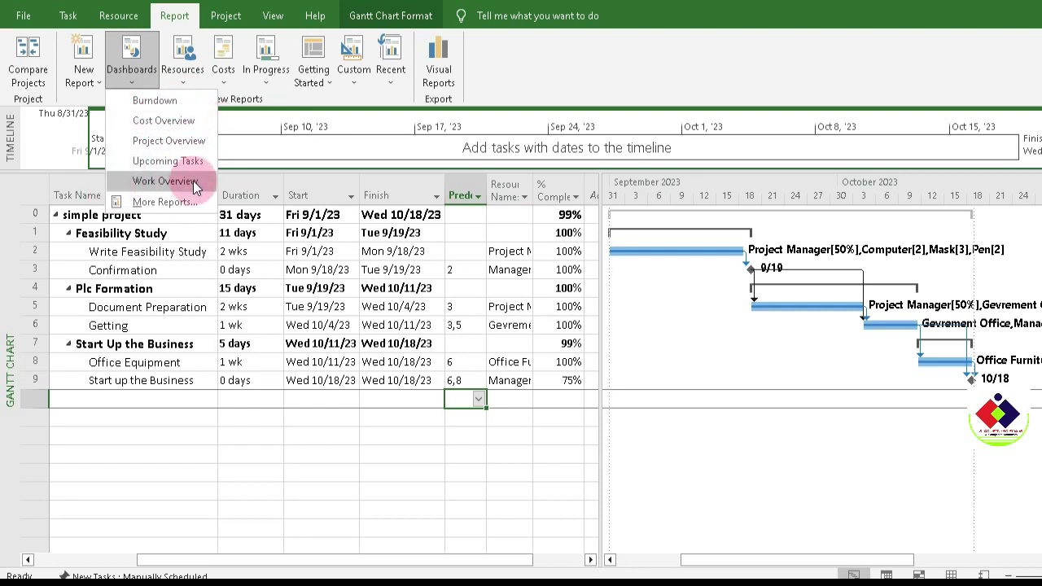
pyautogui.click(182, 202)
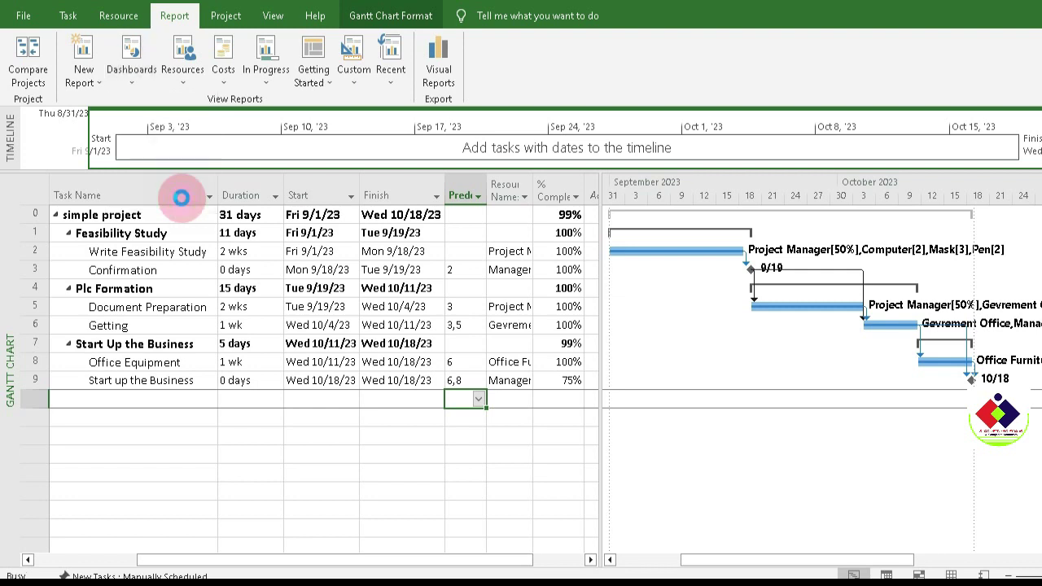
pyautogui.click(407, 183)
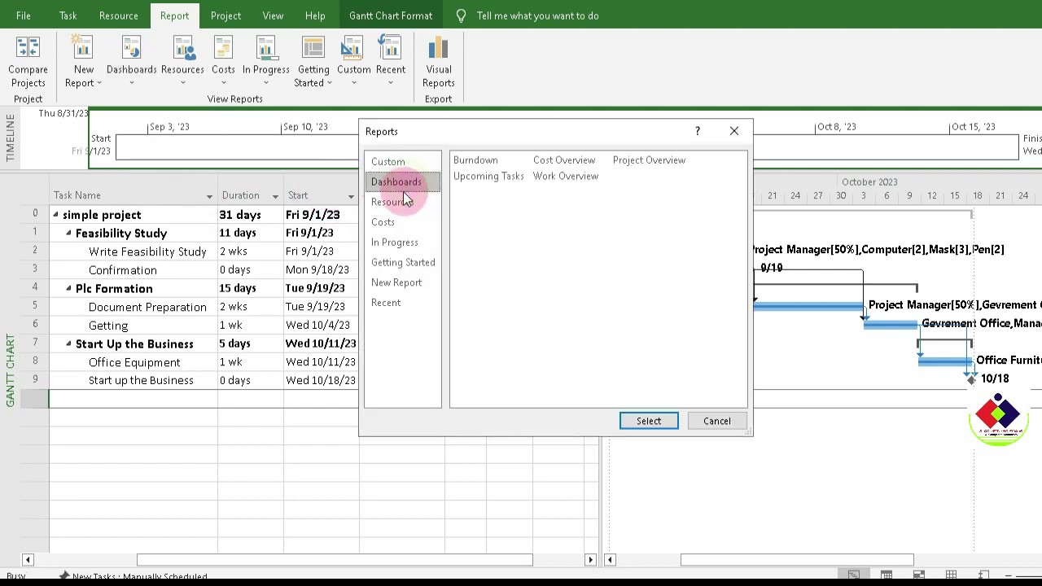
pyautogui.click(399, 202)
pyautogui.click(399, 221)
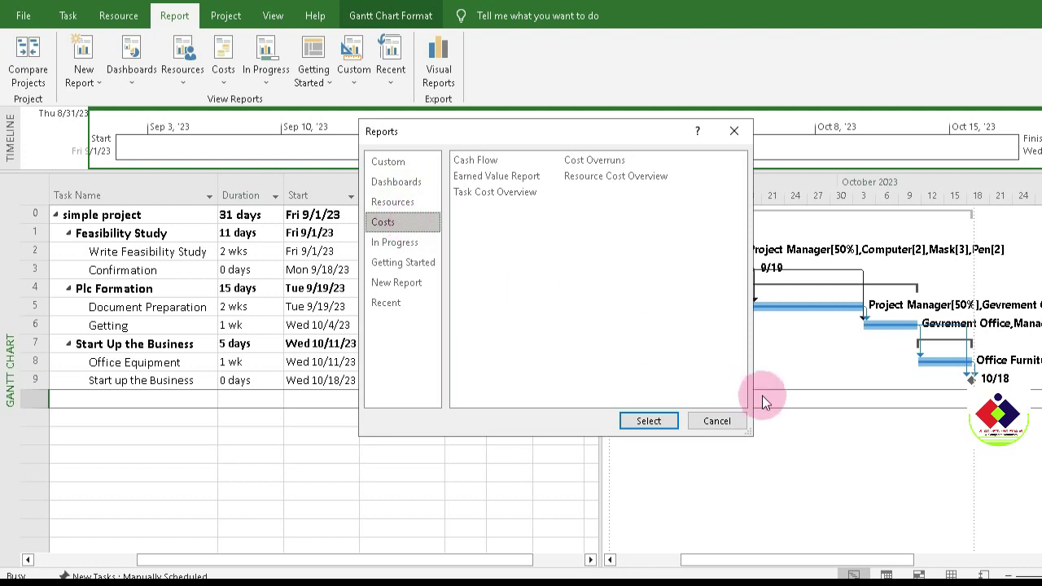
pyautogui.click(717, 421)
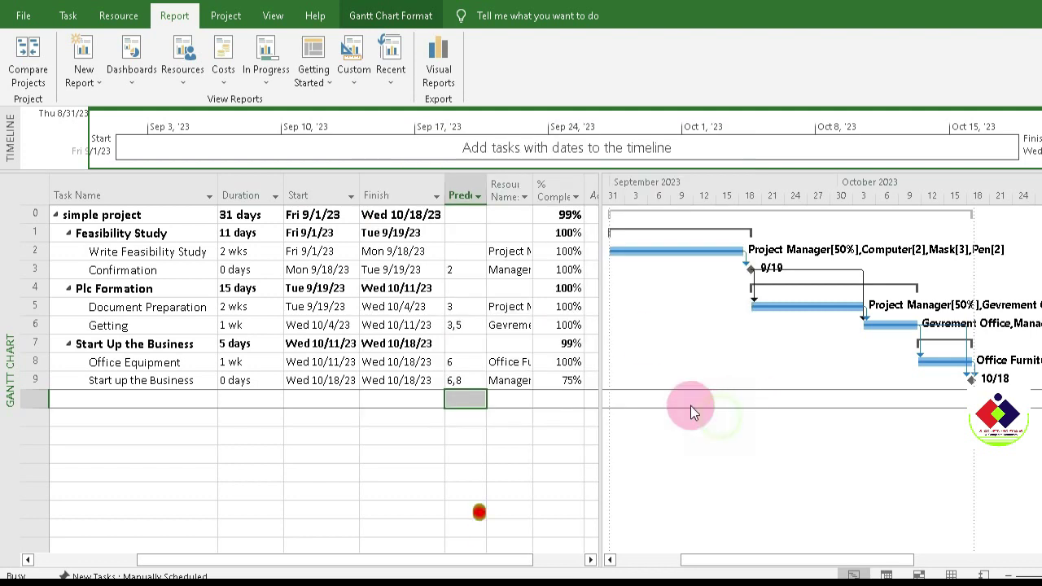
# Open the Cost Overview dashboard report and review its cost, remaining cost and % complete figures.
pyautogui.click(131, 74)
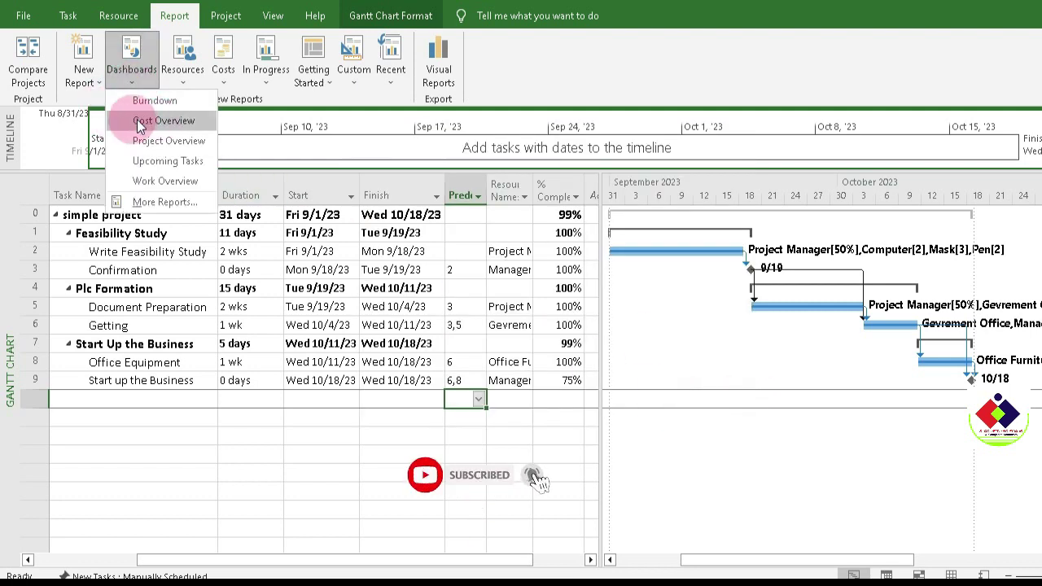
pyautogui.click(182, 122)
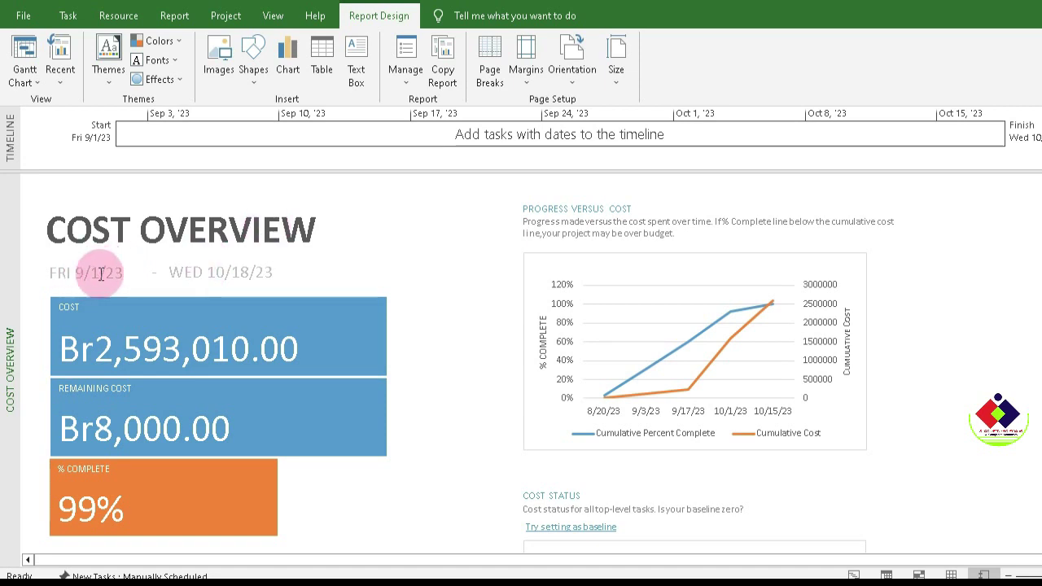
pyautogui.scroll(-1, 254, 285)
pyautogui.scroll(-1, 255, 285)
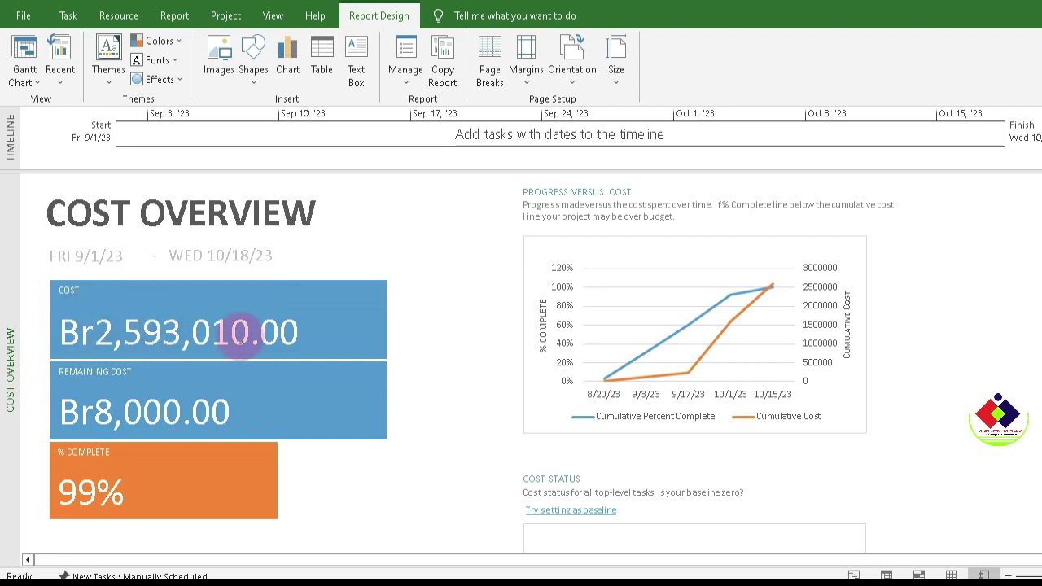
pyautogui.scroll(-1, 232, 332)
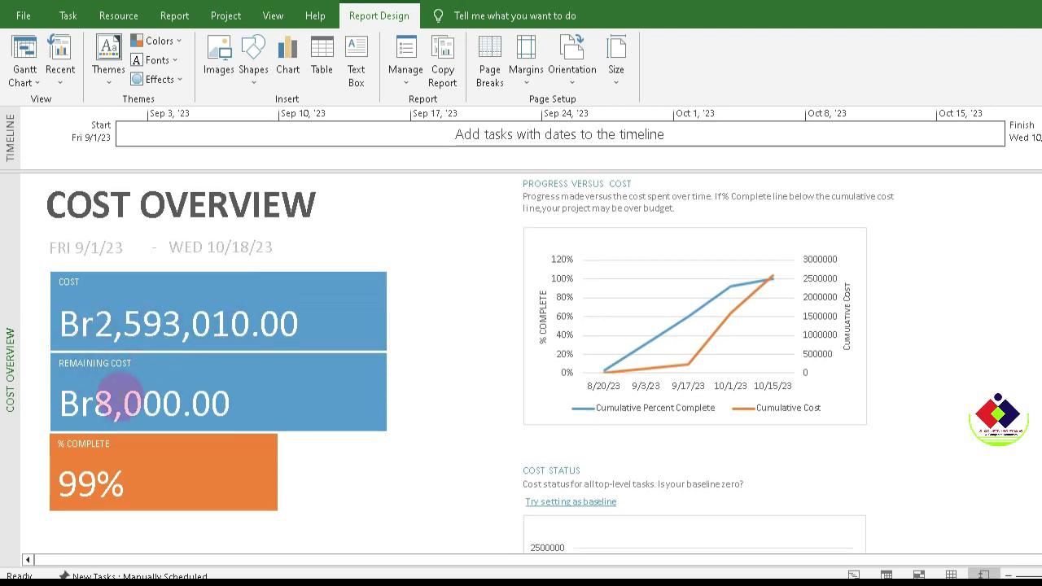
pyautogui.scroll(-1, 132, 402)
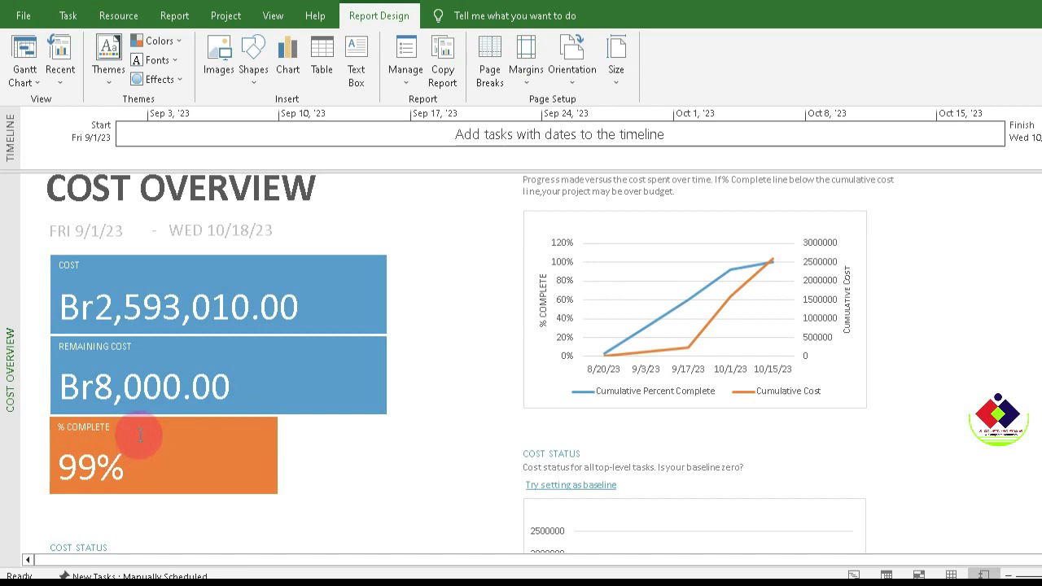
pyautogui.scroll(-1, 122, 403)
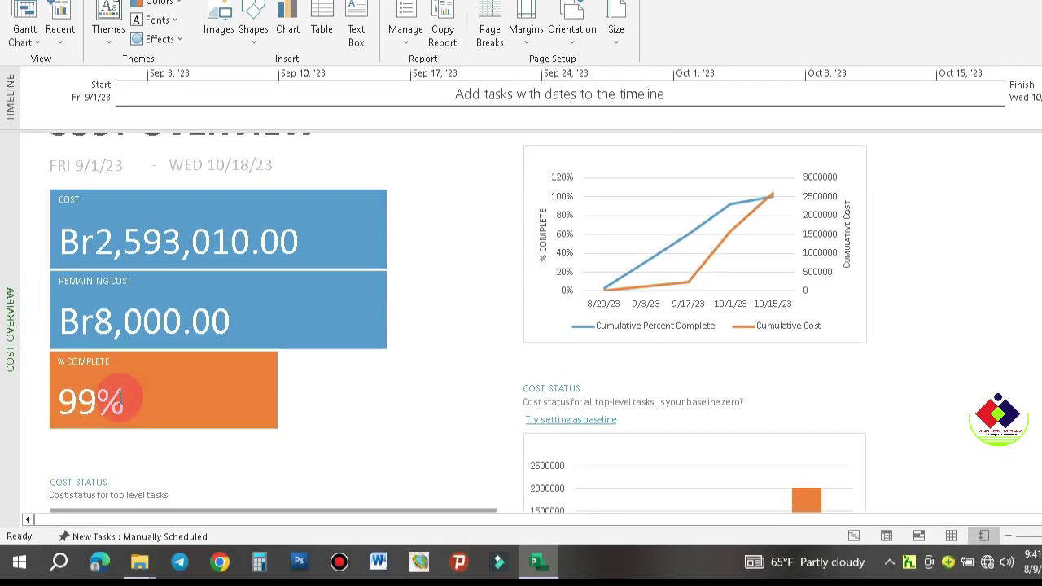
# Examine the Progress Versus Cost chart and the Cost Status table and chart in the report.
pyautogui.scroll(1, 544, 310)
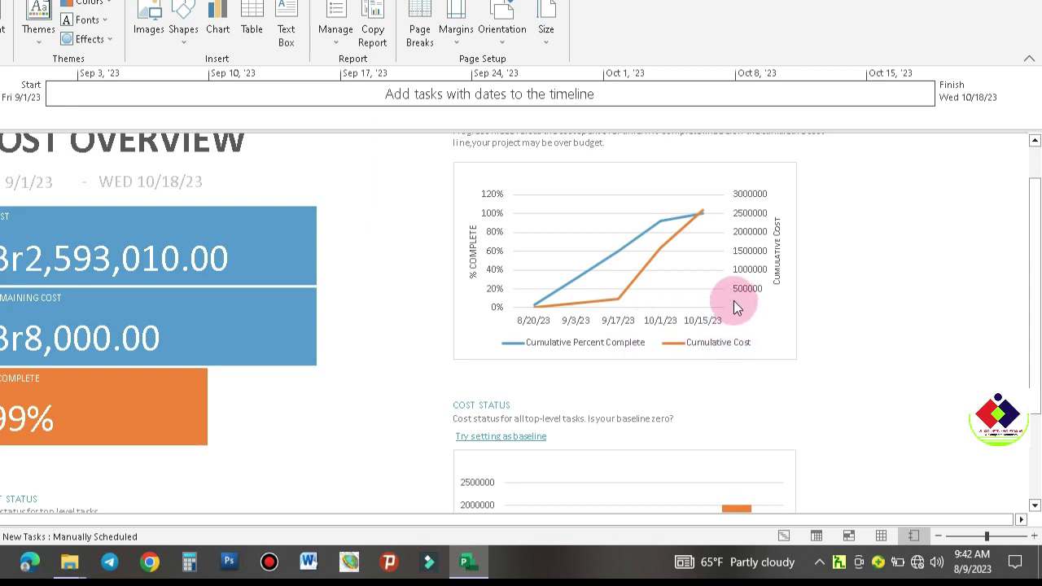
pyautogui.scroll(-2, 611, 345)
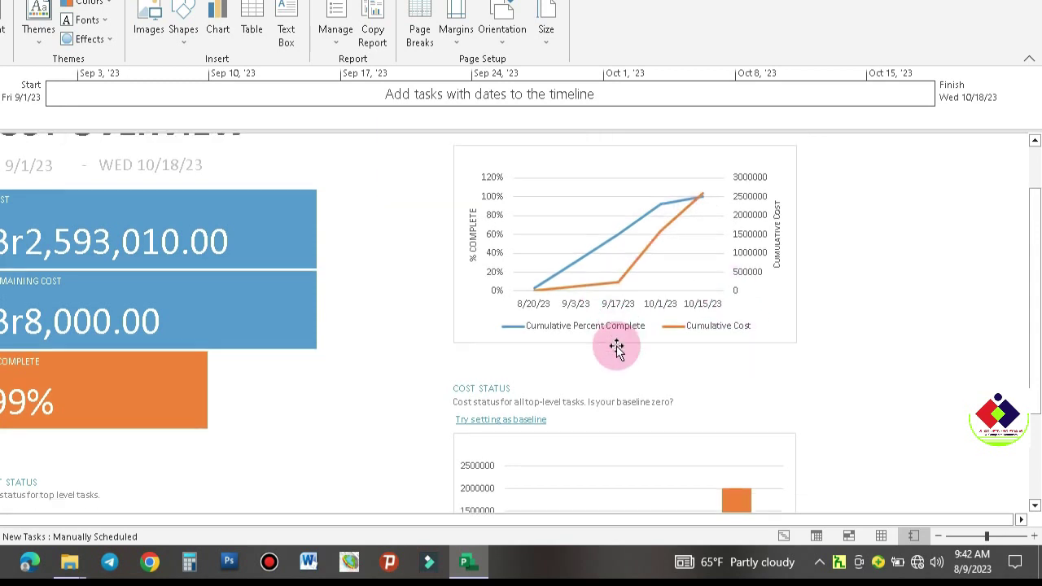
pyautogui.scroll(-4, 616, 348)
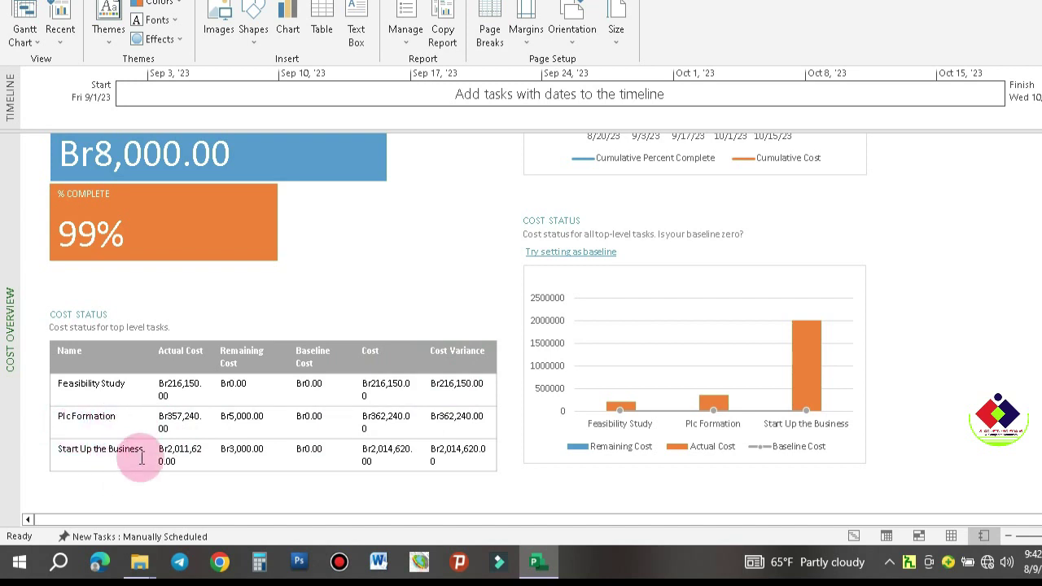
pyautogui.scroll(2, 293, 417)
pyautogui.scroll(6, 395, 427)
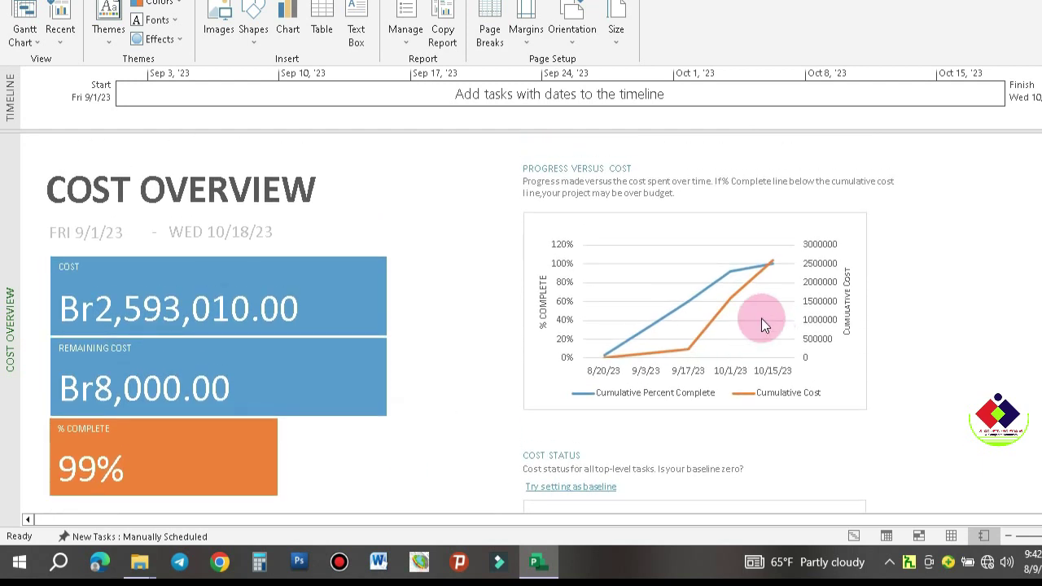
# Try showing data labels and a data table on the Progress Versus Cost chart, removing each again.
pyautogui.click(758, 316)
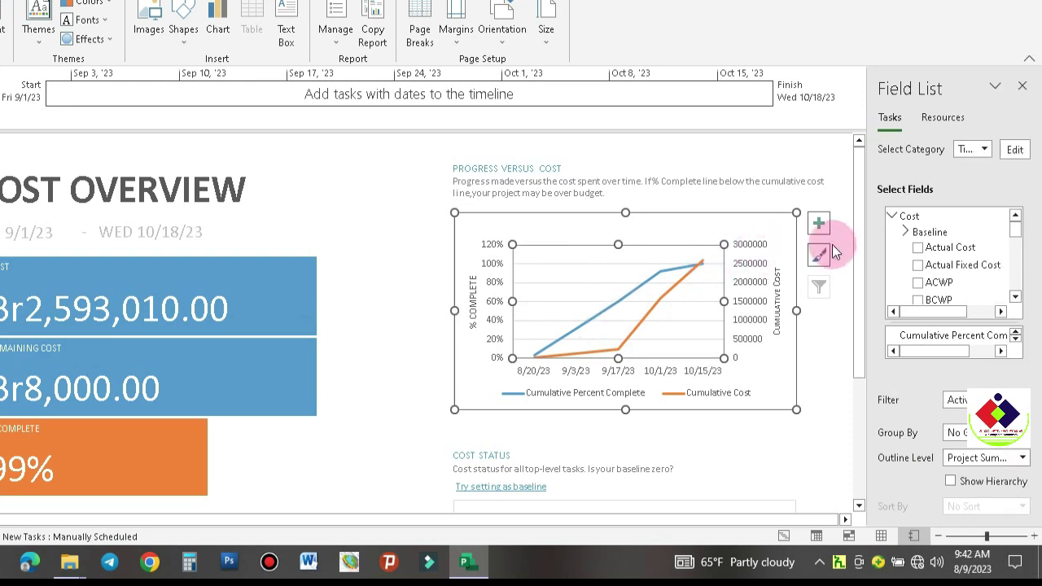
pyautogui.click(819, 224)
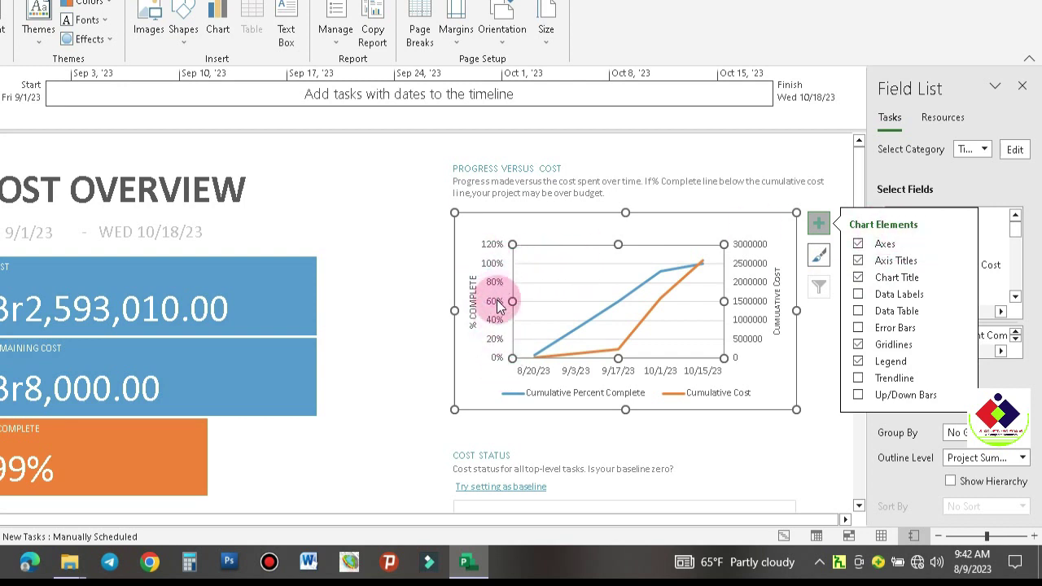
pyautogui.click(859, 295)
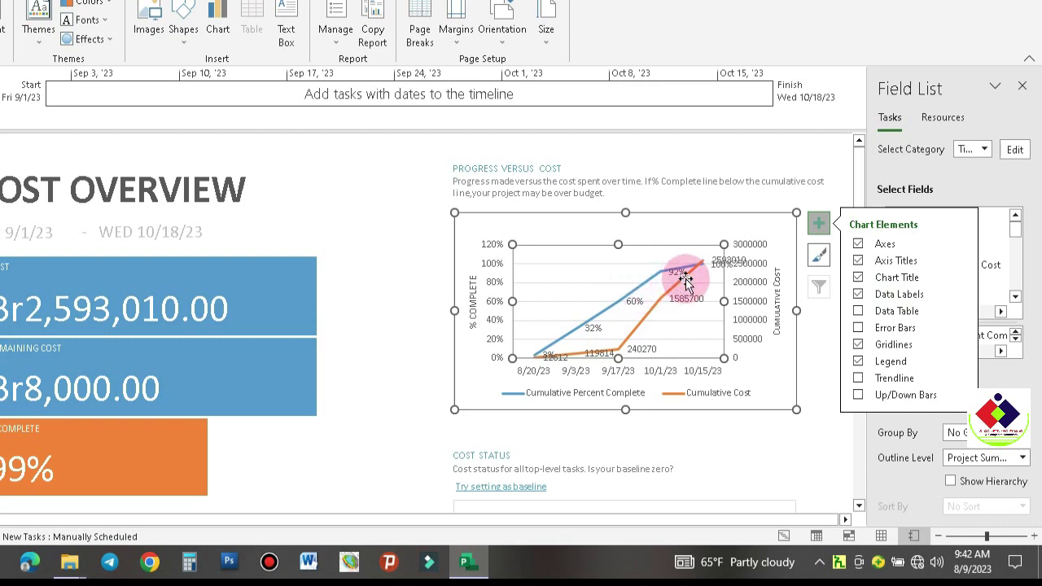
pyautogui.click(858, 297)
pyautogui.click(858, 311)
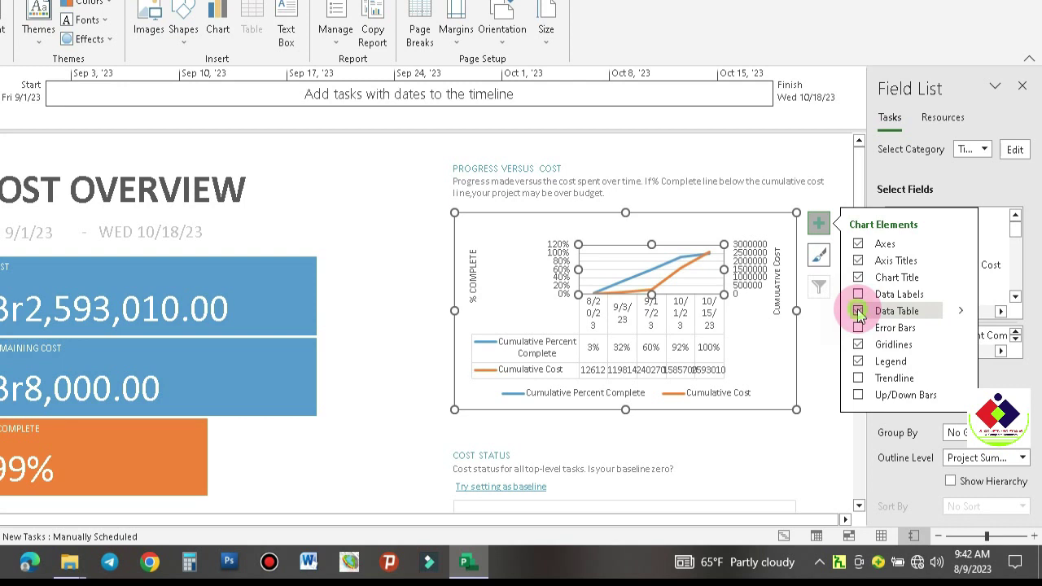
pyautogui.click(858, 312)
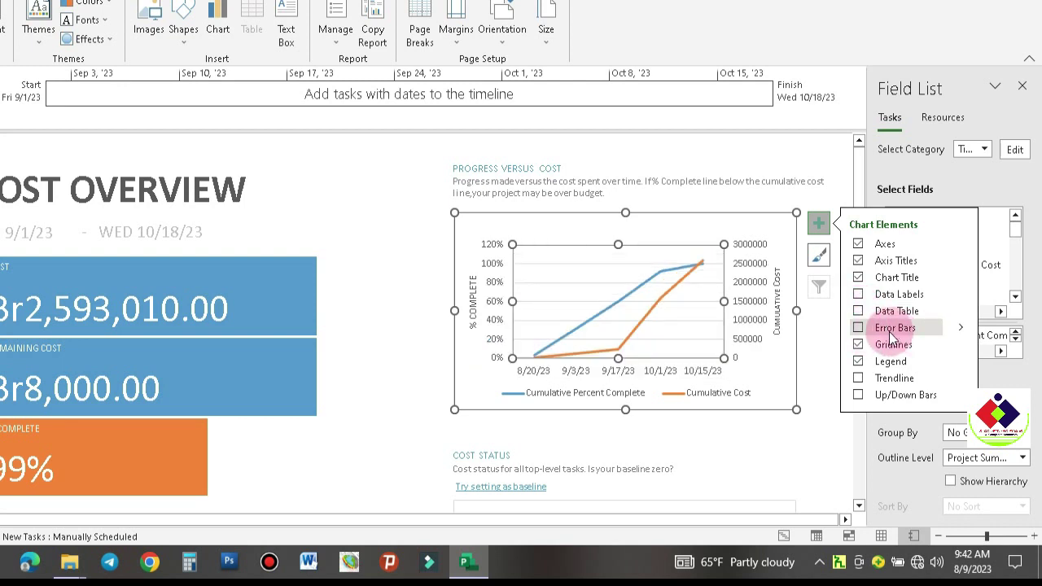
# Try switching error bars and gridlines on and off in the Progress Versus Cost chart.
pyautogui.click(858, 329)
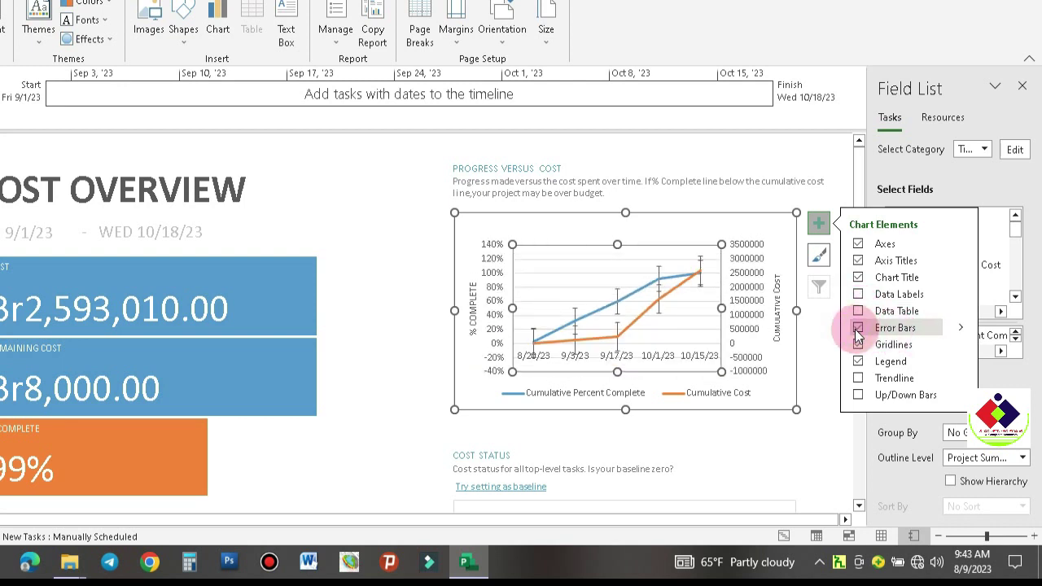
pyautogui.click(858, 329)
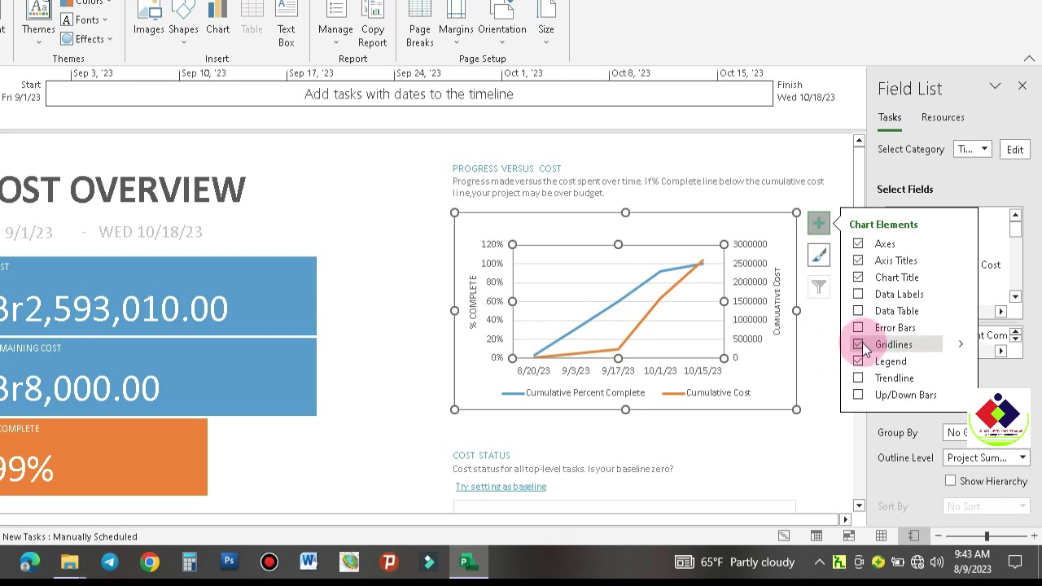
pyautogui.click(859, 345)
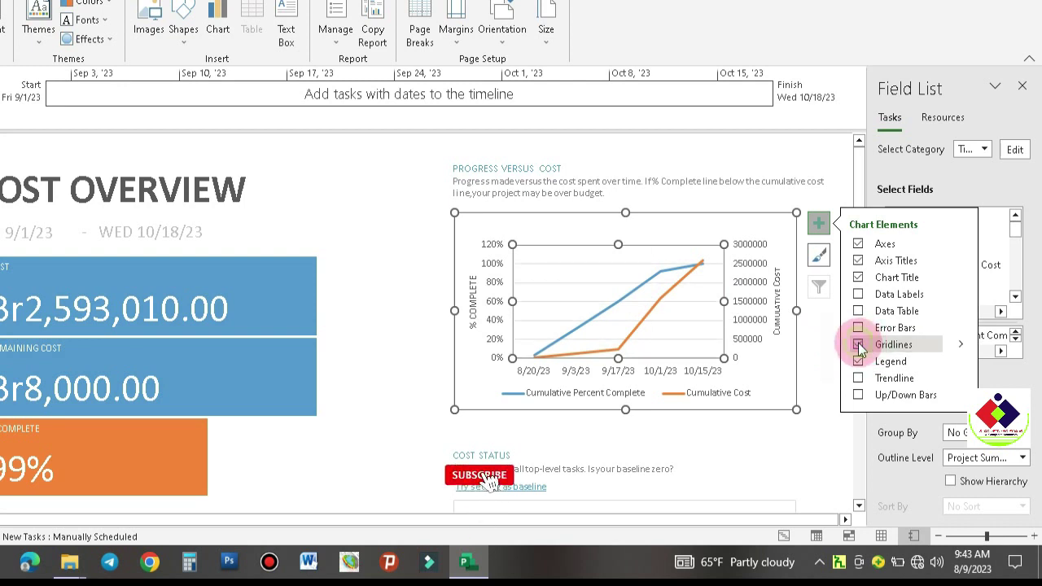
pyautogui.click(858, 344)
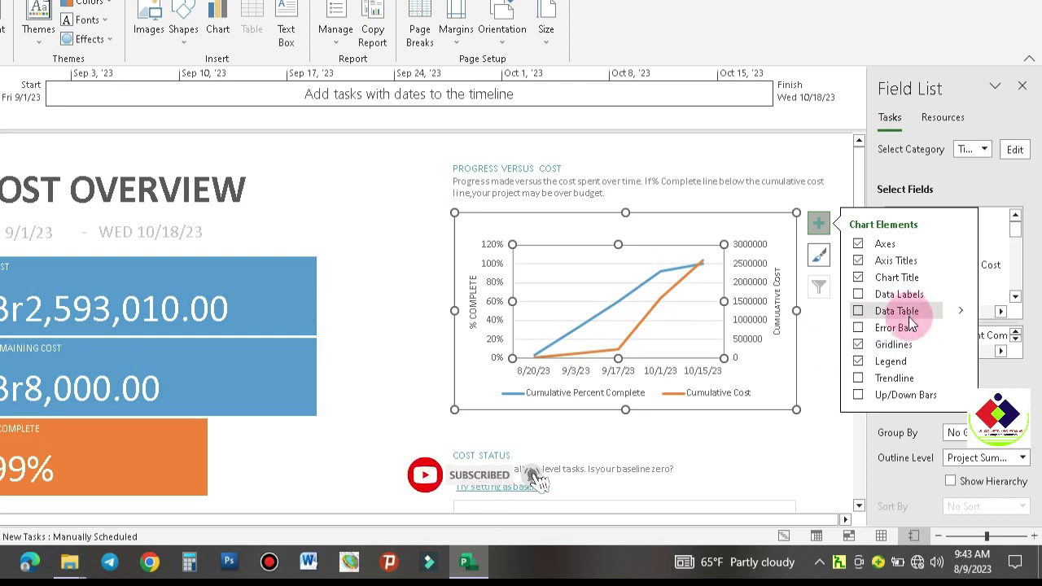
# Apply the dark-background chart style with the bold white title to the Progress Versus Cost chart.
pyautogui.click(820, 255)
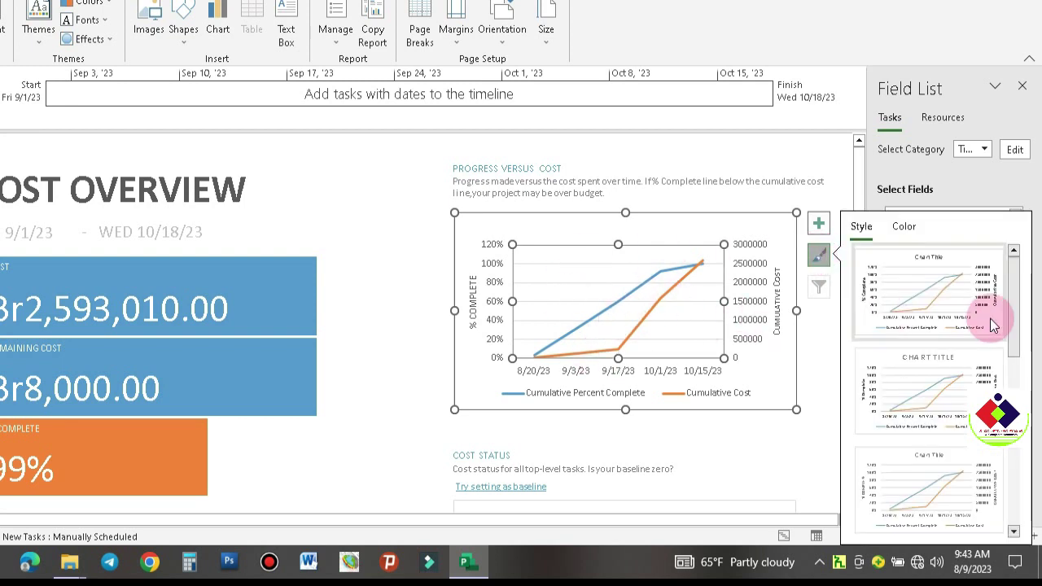
pyautogui.moveTo(1007, 285); pyautogui.dragTo(1024, 452)
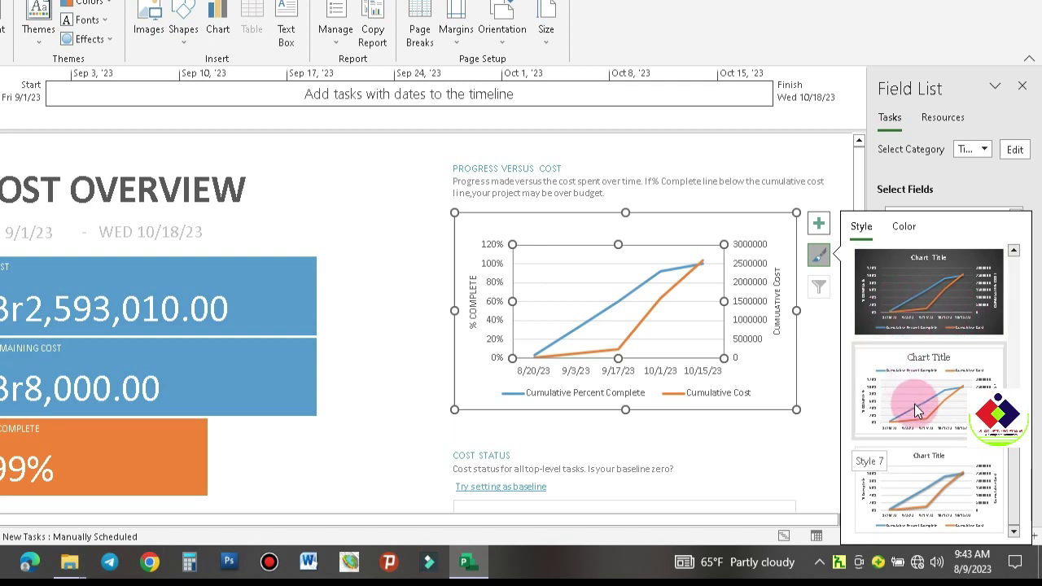
pyautogui.click(940, 289)
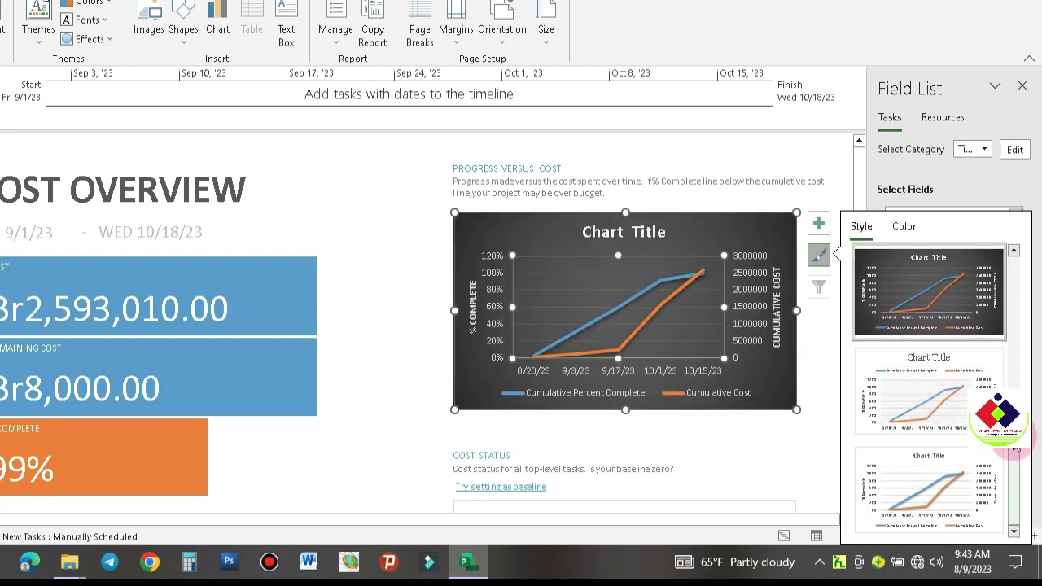
# Try different colorful palettes on the Progress Versus Cost chart, including the orange-and-yellow and green-and-blue line combinations.
pyautogui.click(905, 227)
pyautogui.click(946, 275)
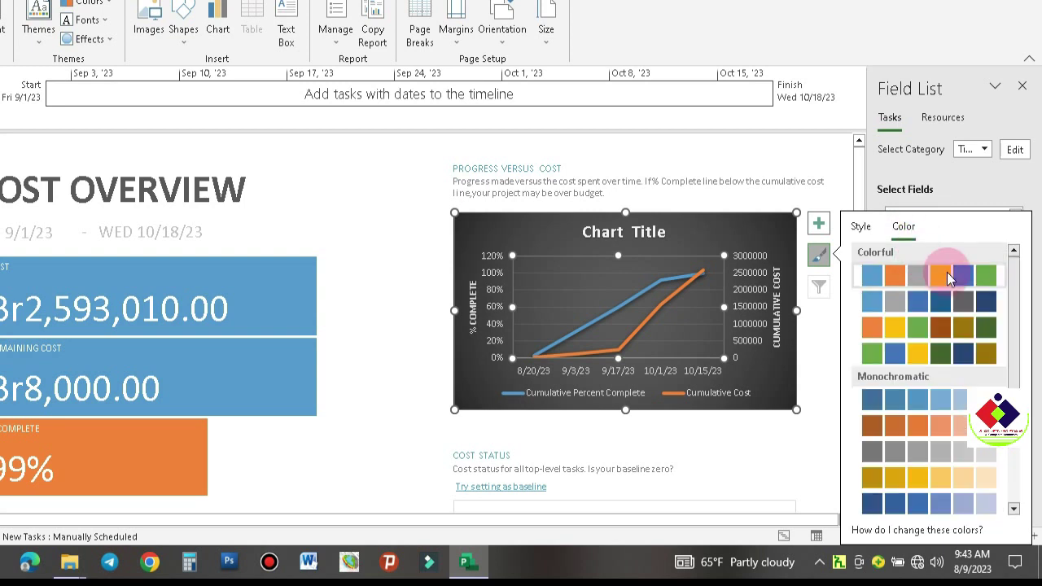
pyautogui.click(913, 303)
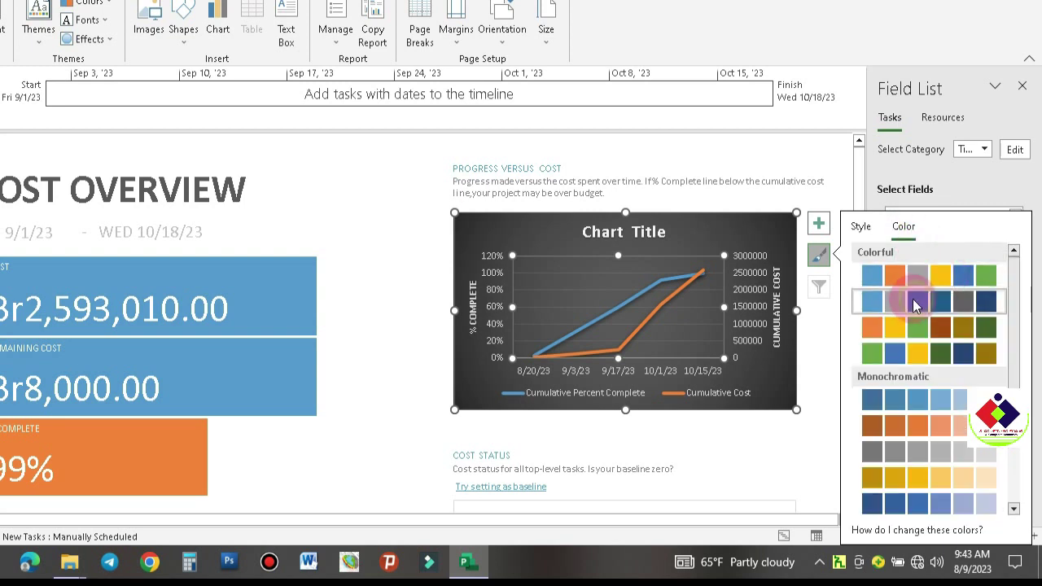
pyautogui.click(887, 338)
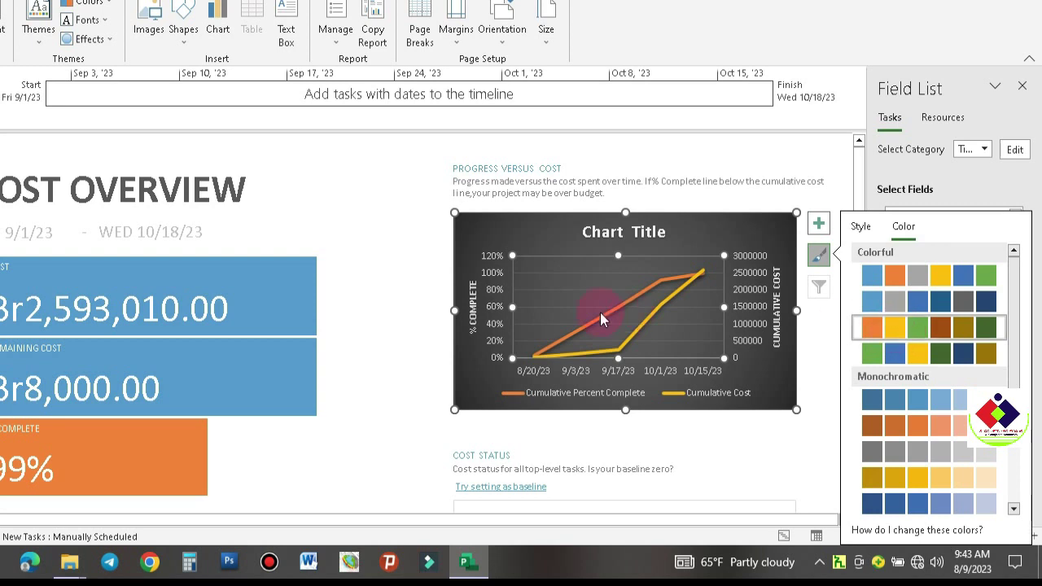
pyautogui.click(895, 353)
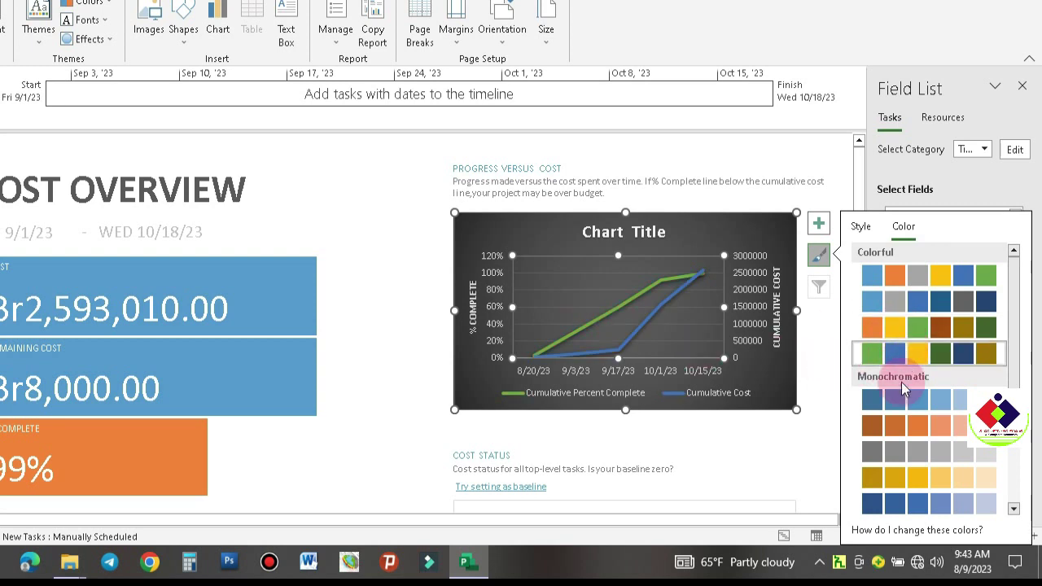
pyautogui.click(916, 427)
pyautogui.click(923, 358)
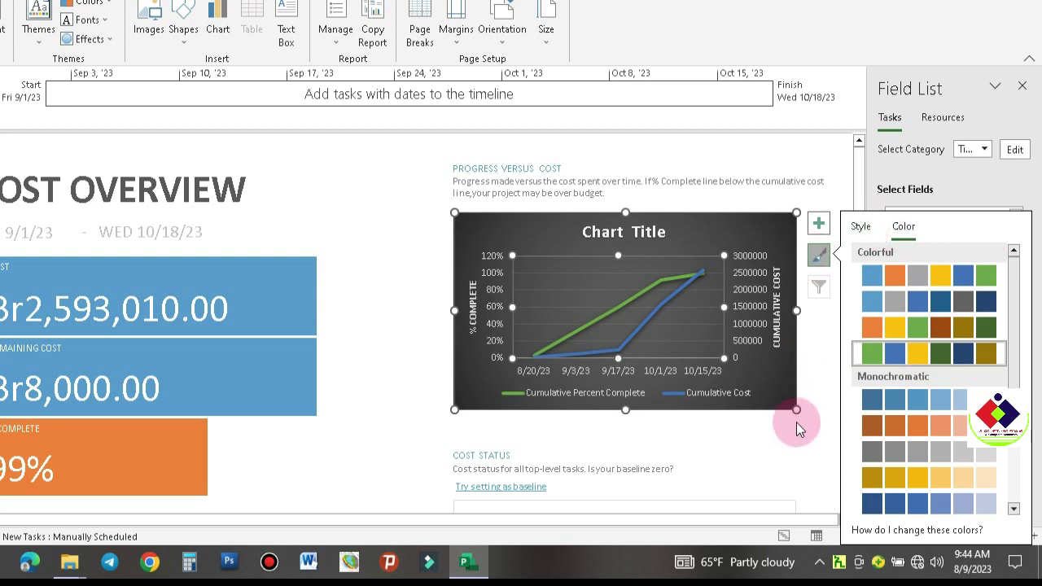
# Recolor the Progress Versus Cost chart with the third colorful palette, giving orange and yellow lines, and deselect the chart.
pyautogui.click(896, 275)
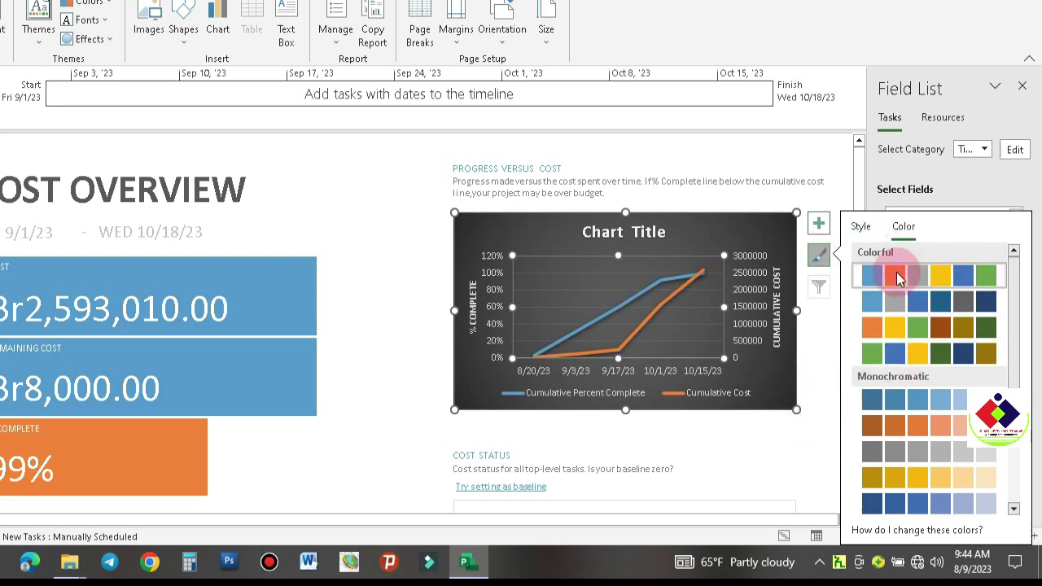
pyautogui.click(902, 339)
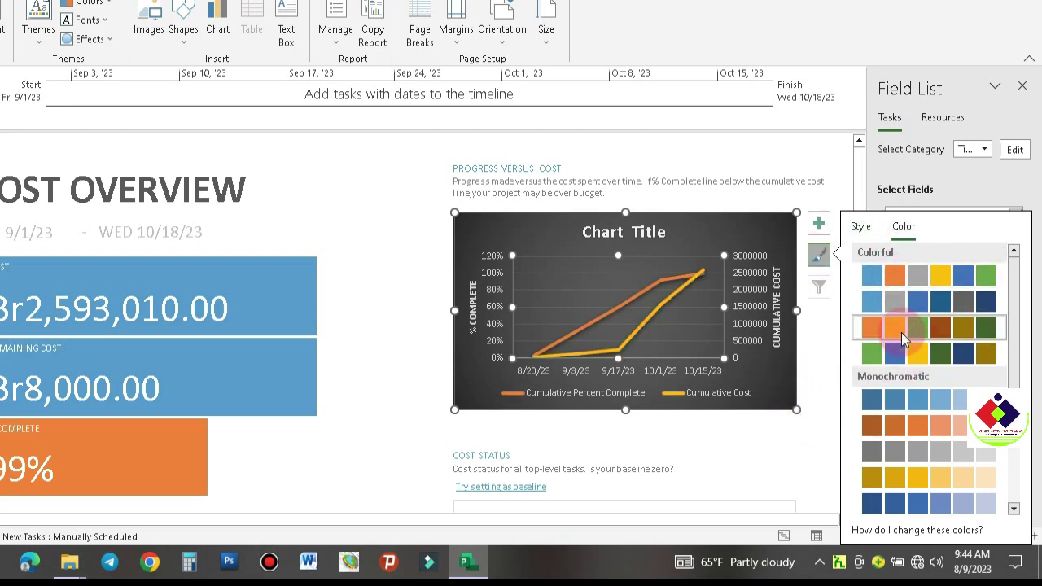
pyautogui.click(731, 436)
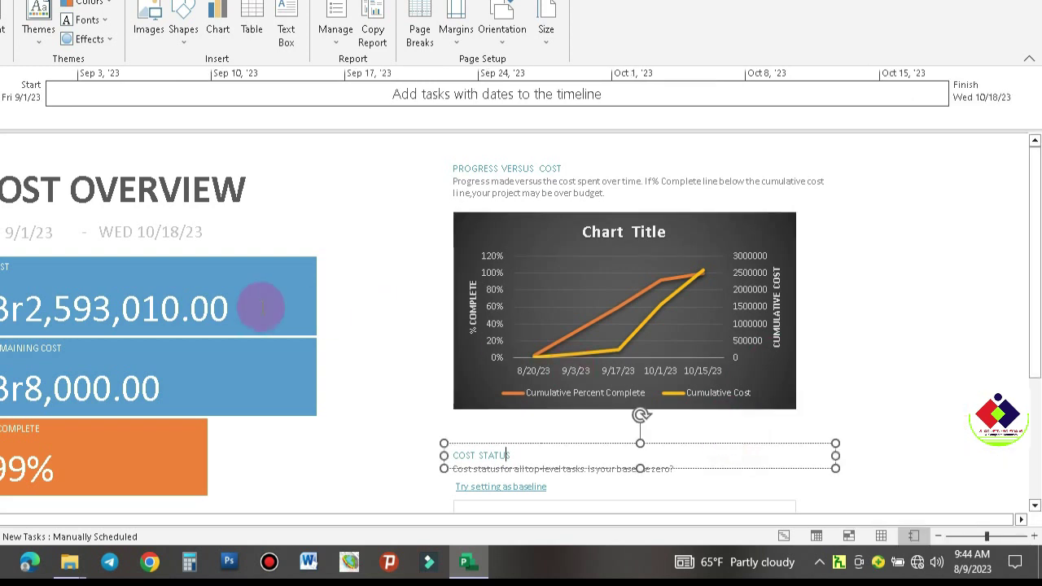
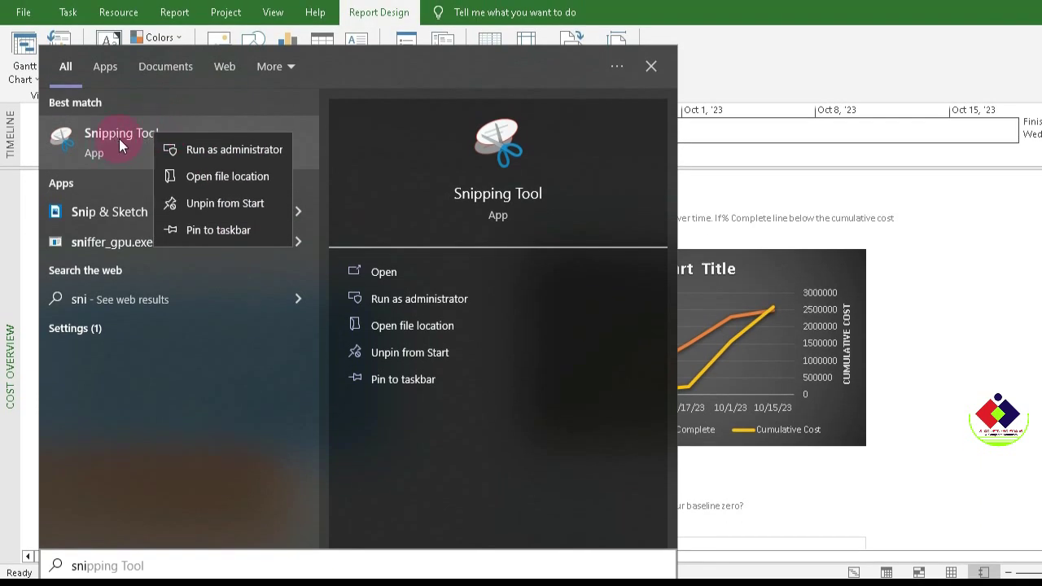
# Open Snipping Tool and capture a free-form snip around the two lines of the Progress Versus Cost chart.
pyautogui.click(127, 136)
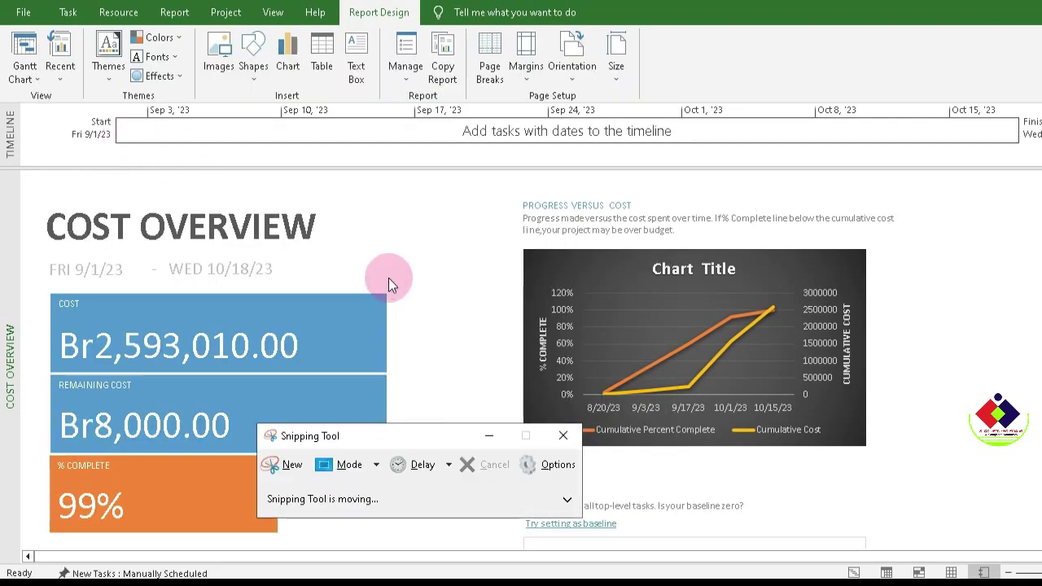
pyautogui.moveTo(389, 277); pyautogui.dragTo(476, 235)
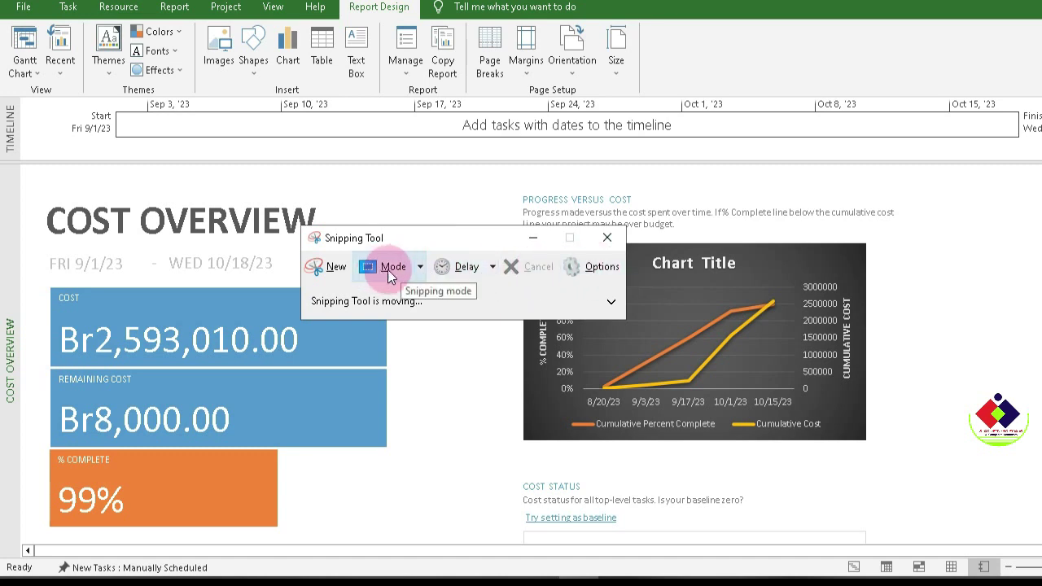
pyautogui.click(422, 268)
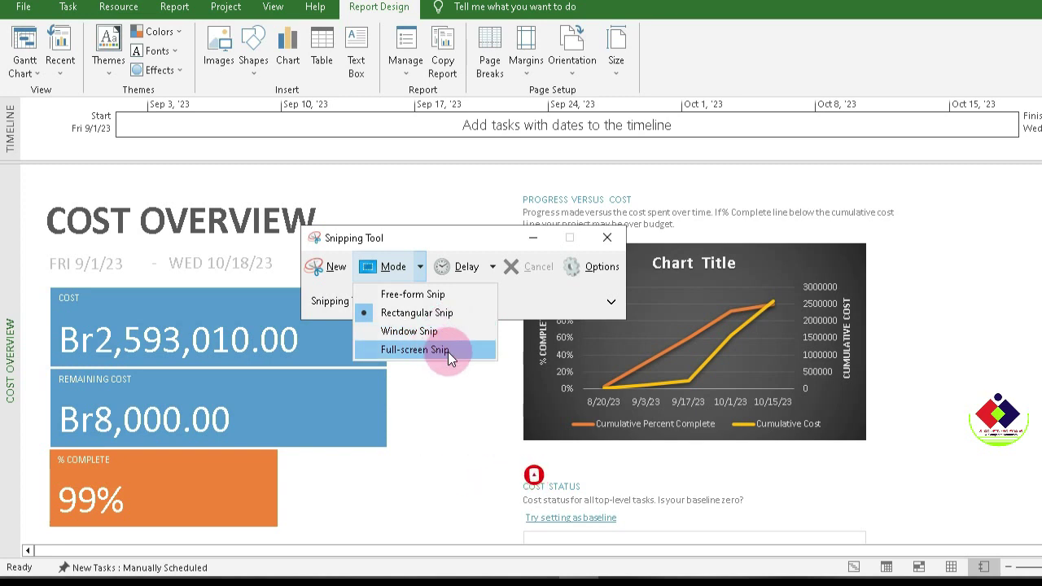
pyautogui.click(432, 297)
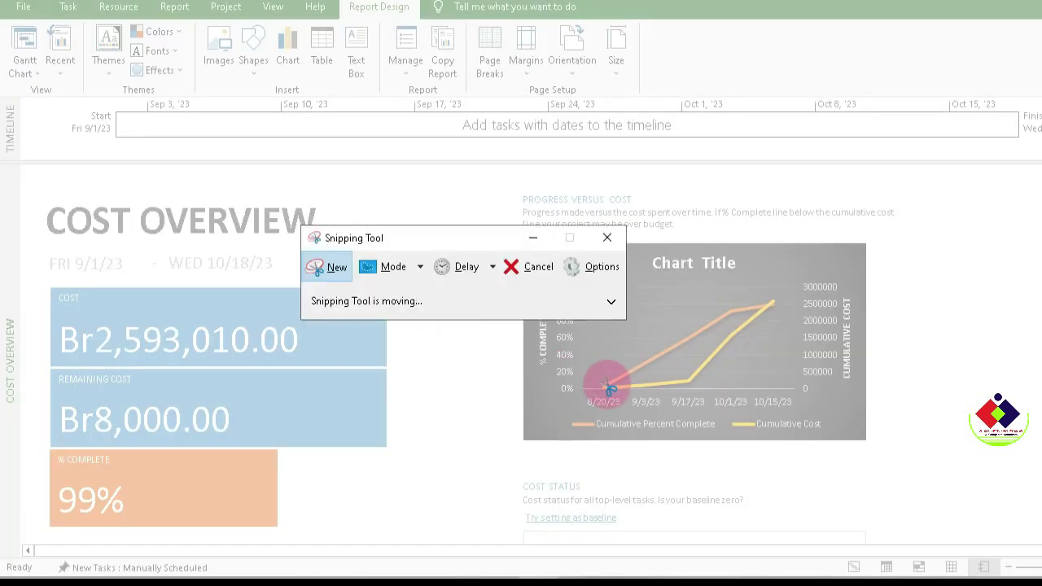
pyautogui.moveTo(609, 389)
pyautogui.mouseDown()
pyautogui.moveTo(647, 350)
pyautogui.moveTo(690, 341)
pyautogui.moveTo(700, 324)
pyautogui.moveTo(779, 287)
pyautogui.moveTo(793, 307)
pyautogui.moveTo(687, 389)
pyautogui.moveTo(574, 392)
pyautogui.moveTo(623, 367)
pyautogui.mouseUp()
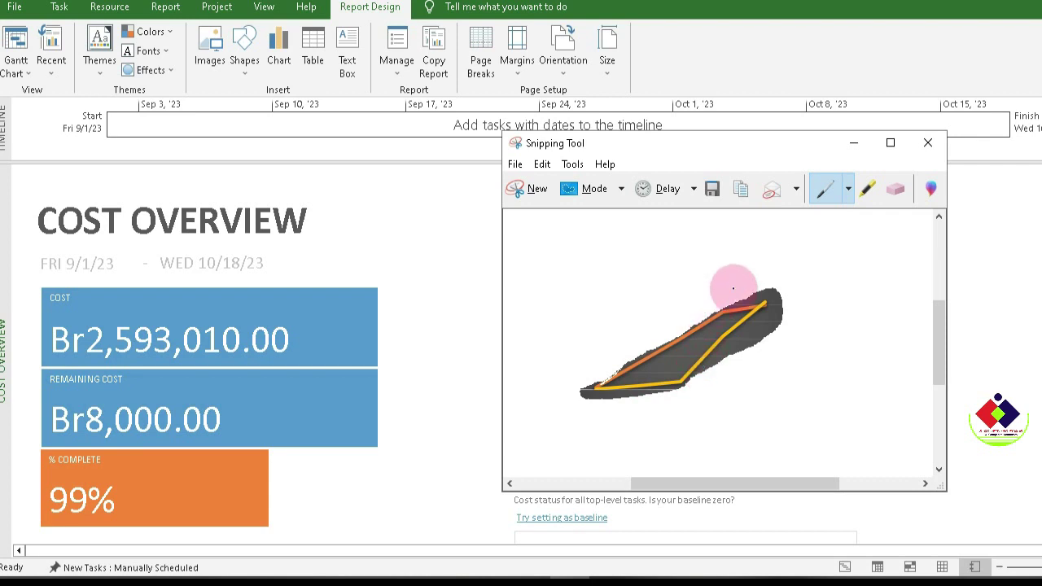
# Copy the free-form snip and try pasting it into the blank Word document, deleting the pasted picture again.
pyautogui.click(740, 190)
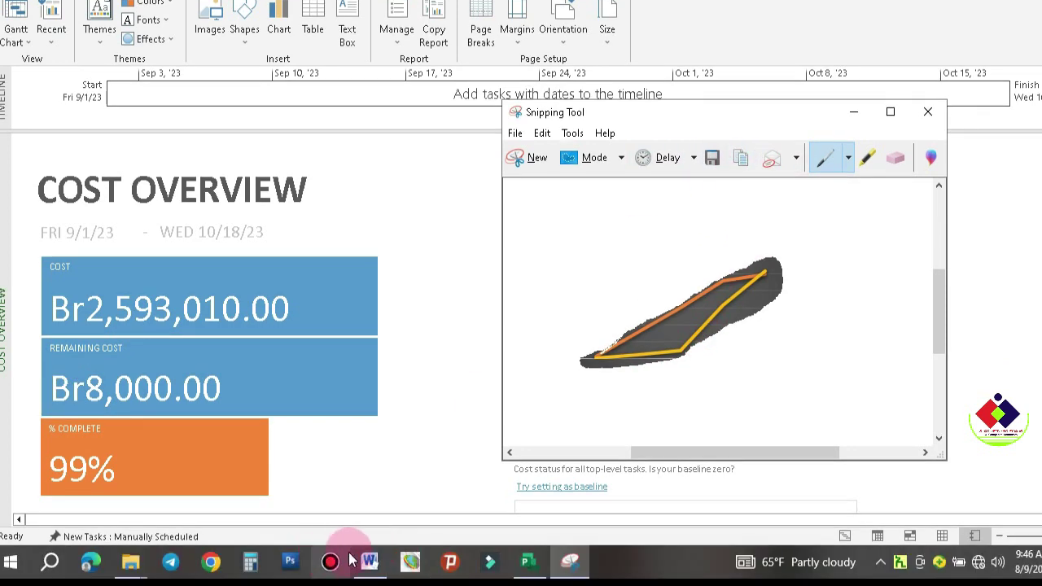
pyautogui.click(369, 562)
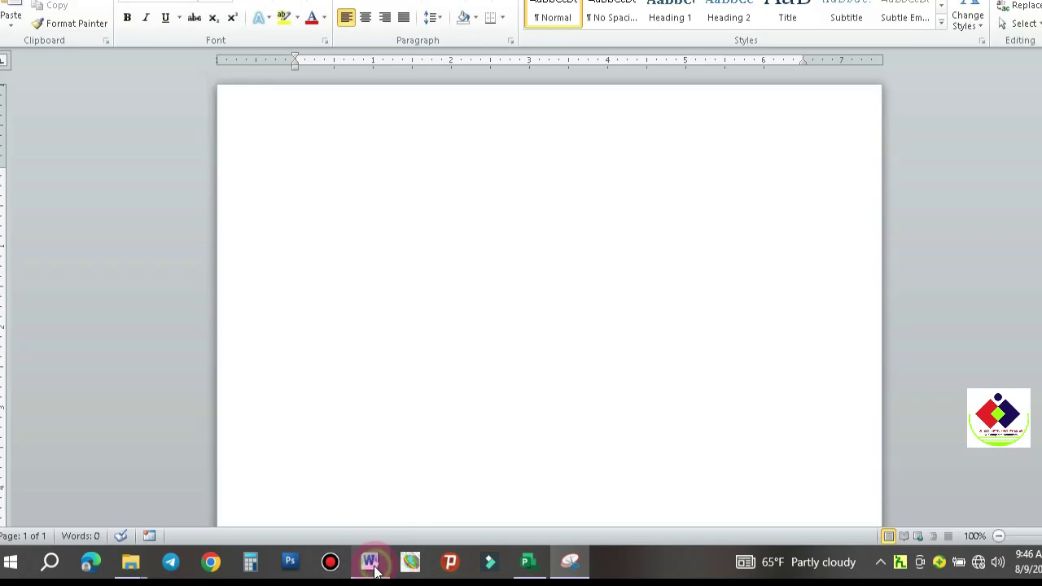
pyautogui.click(297, 195)
pyautogui.rightClick(298, 195)
pyautogui.click(332, 261)
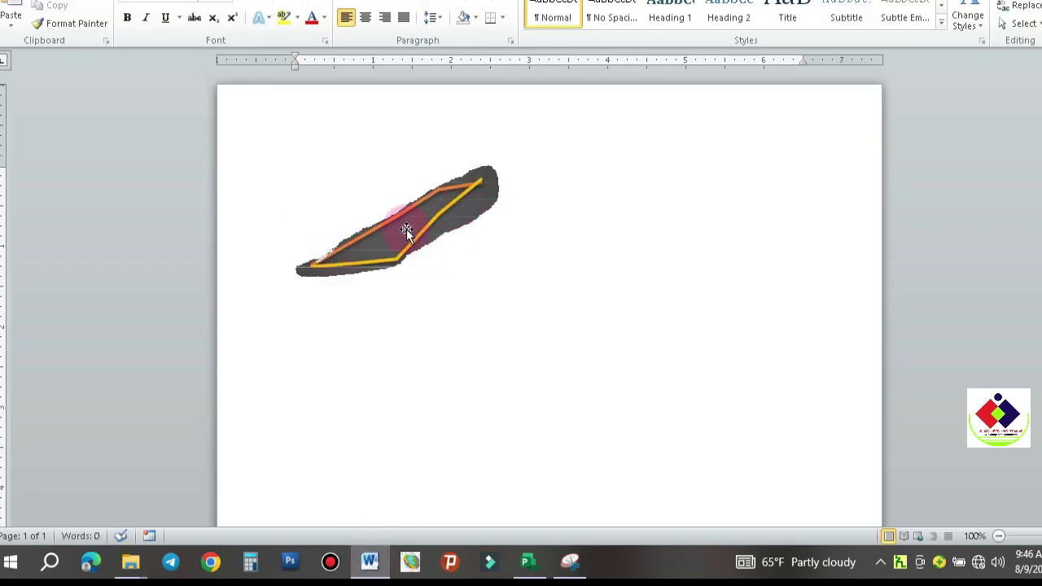
pyautogui.click(417, 229)
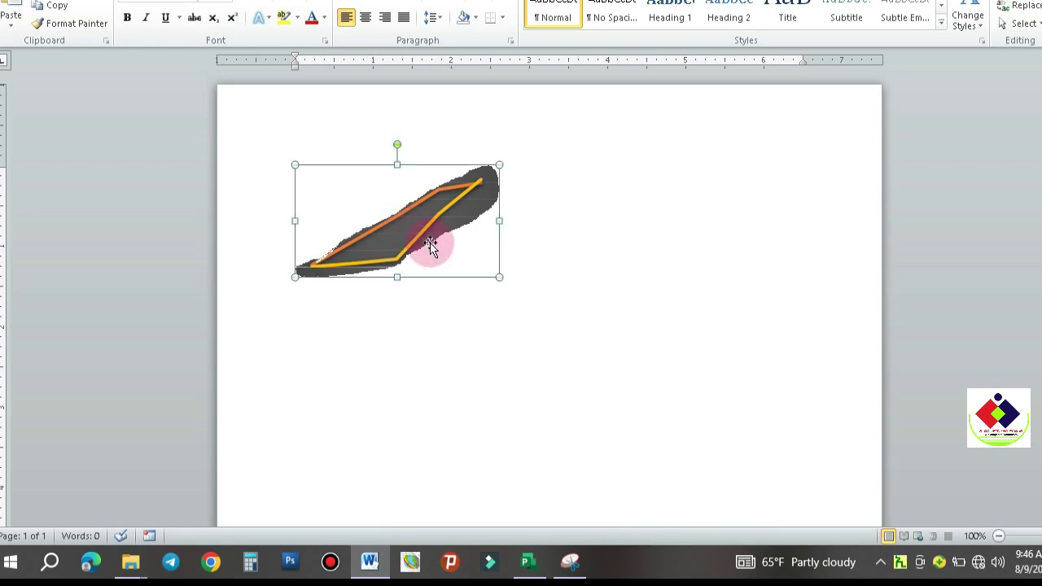
pyautogui.press('Delete')
# Switch back to the Cost Overview report and capture the whole Progress Versus Cost chart as a rectangular snip.
pyautogui.click(525, 559)
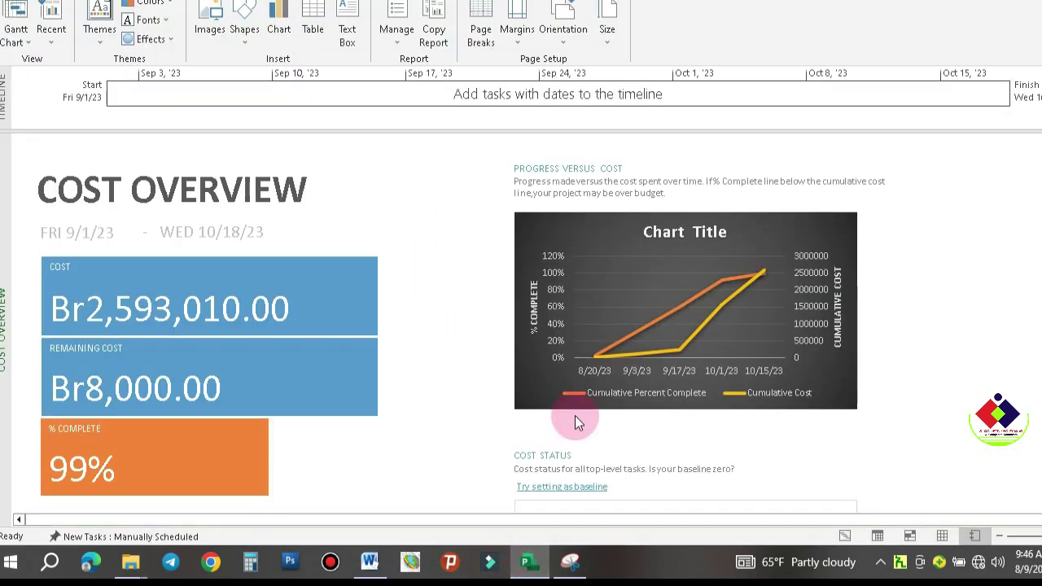
pyautogui.click(569, 562)
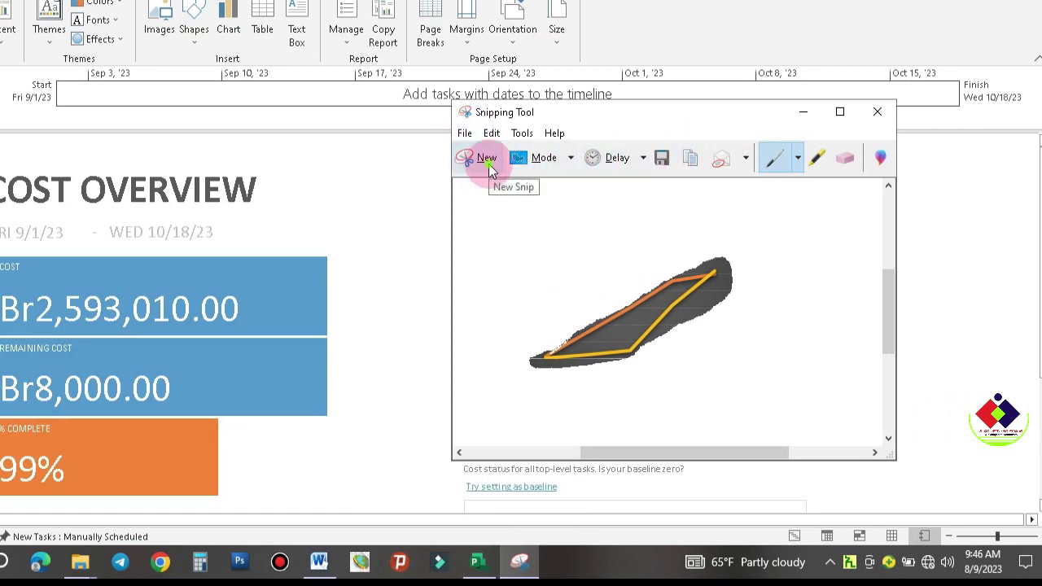
pyautogui.click(488, 163)
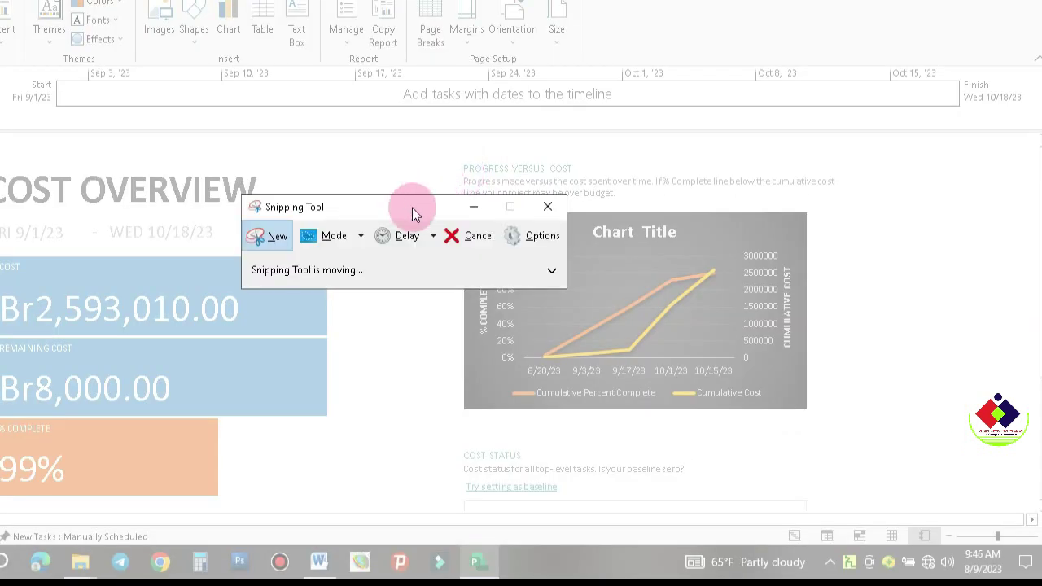
pyautogui.click(359, 236)
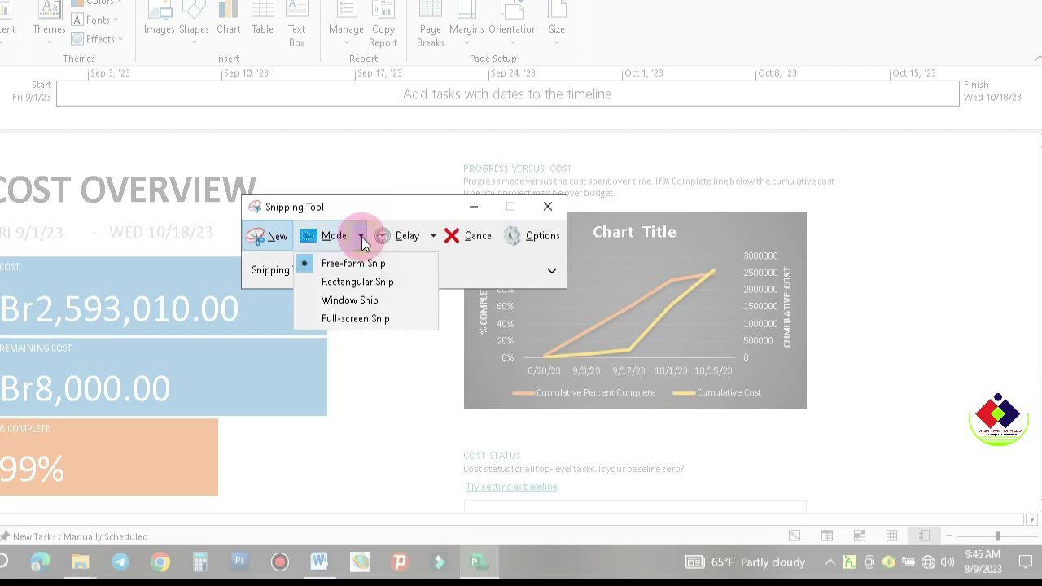
pyautogui.click(385, 282)
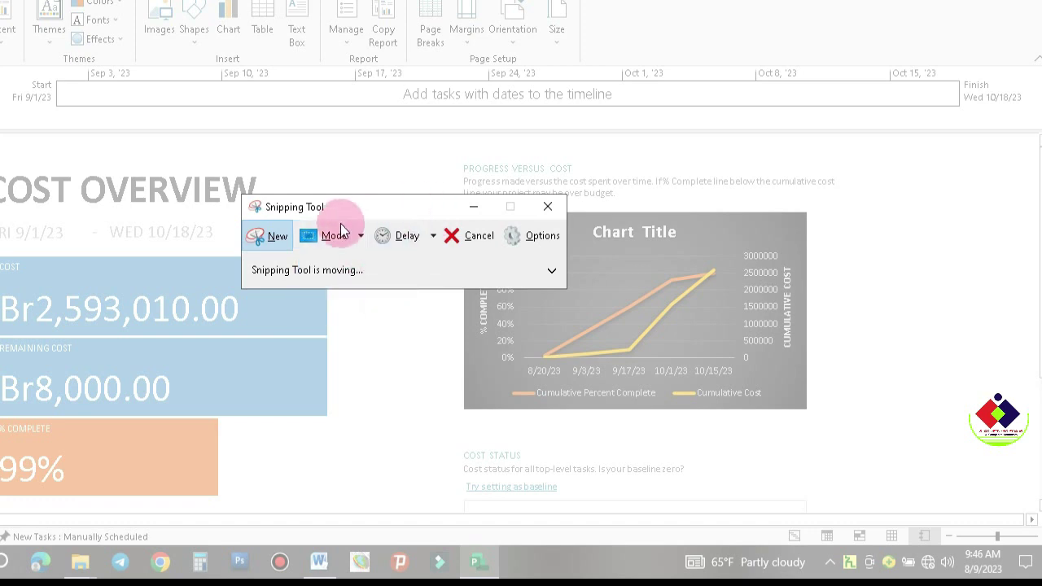
pyautogui.moveTo(423, 204); pyautogui.dragTo(313, 203)
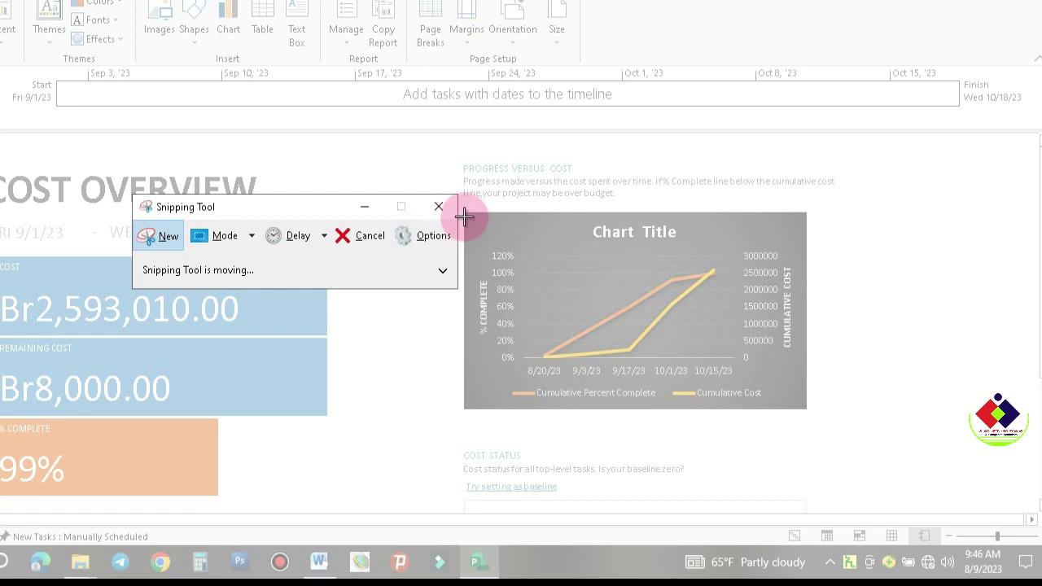
pyautogui.moveTo(463, 212); pyautogui.dragTo(799, 415)
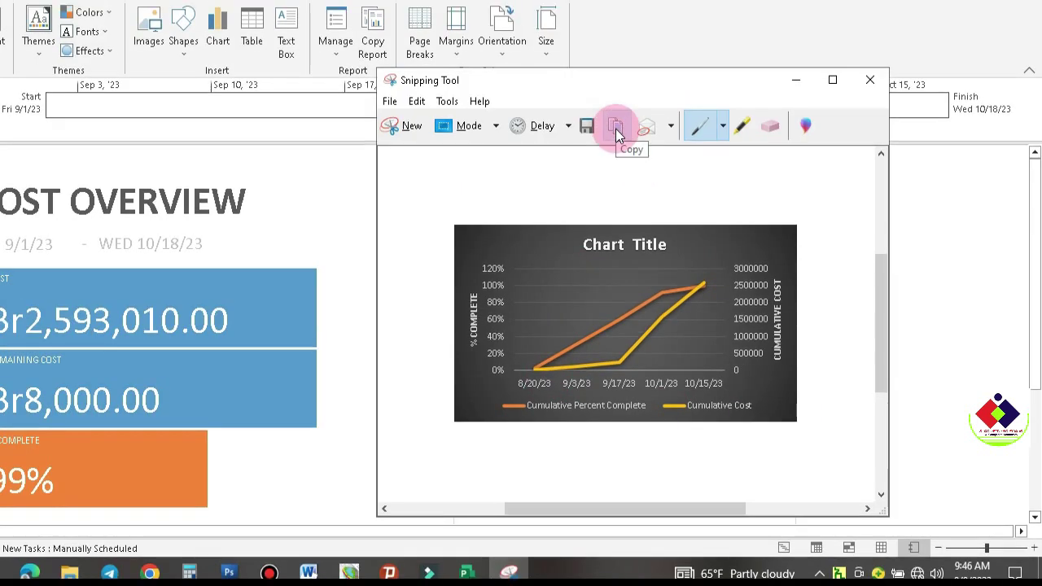
# Copy the rectangular chart snip, try pasting it into the blank Word document and undo the paste.
pyautogui.click(616, 130)
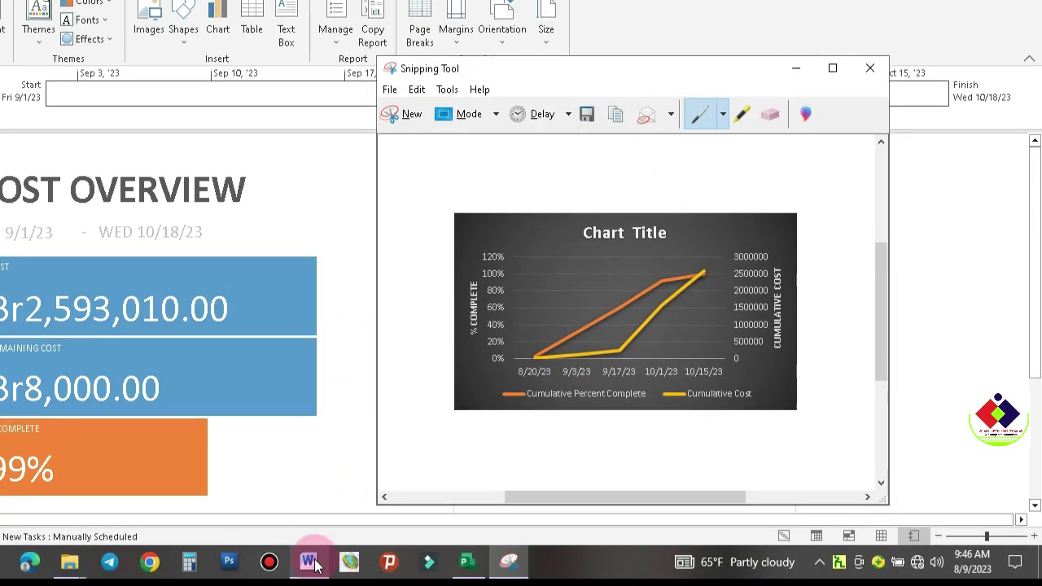
pyautogui.click(310, 573)
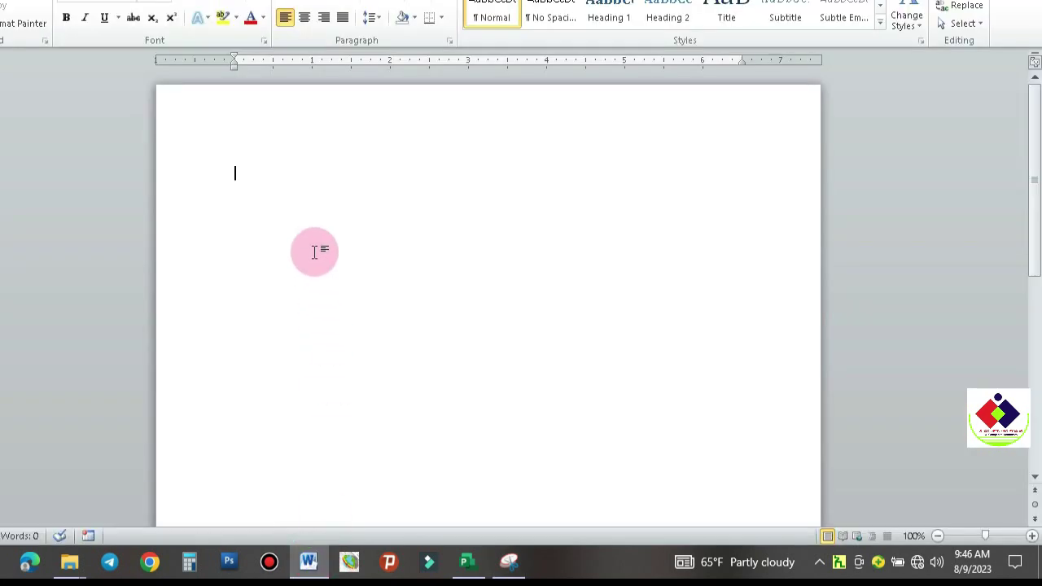
pyautogui.hotkey('ctrl', 'v')
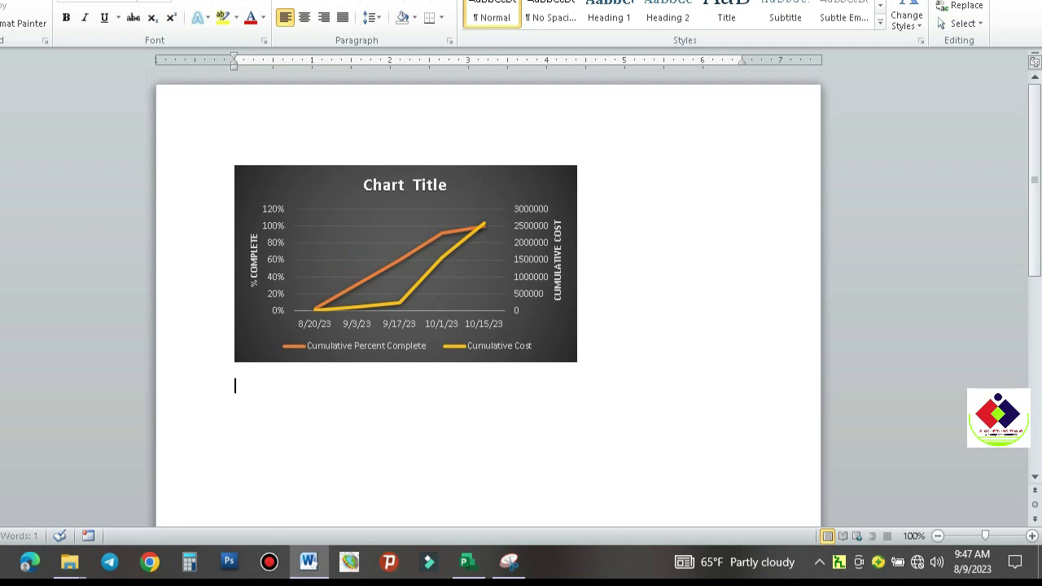
pyautogui.hotkey('ctrl', 'z')
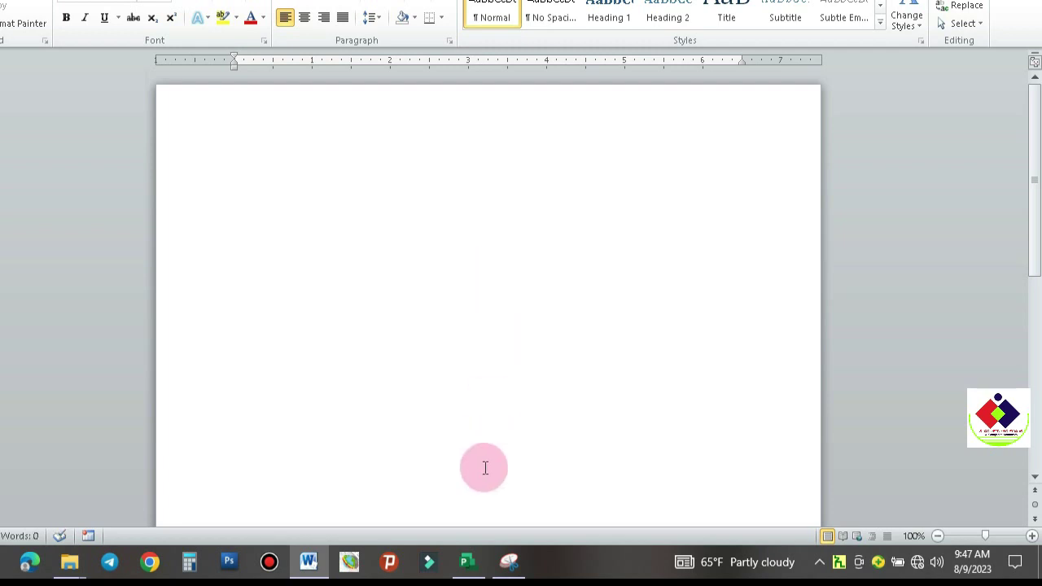
# Return to the Cost Overview report and start a new Snipping Tool capture in Window Snip mode.
pyautogui.click(467, 561)
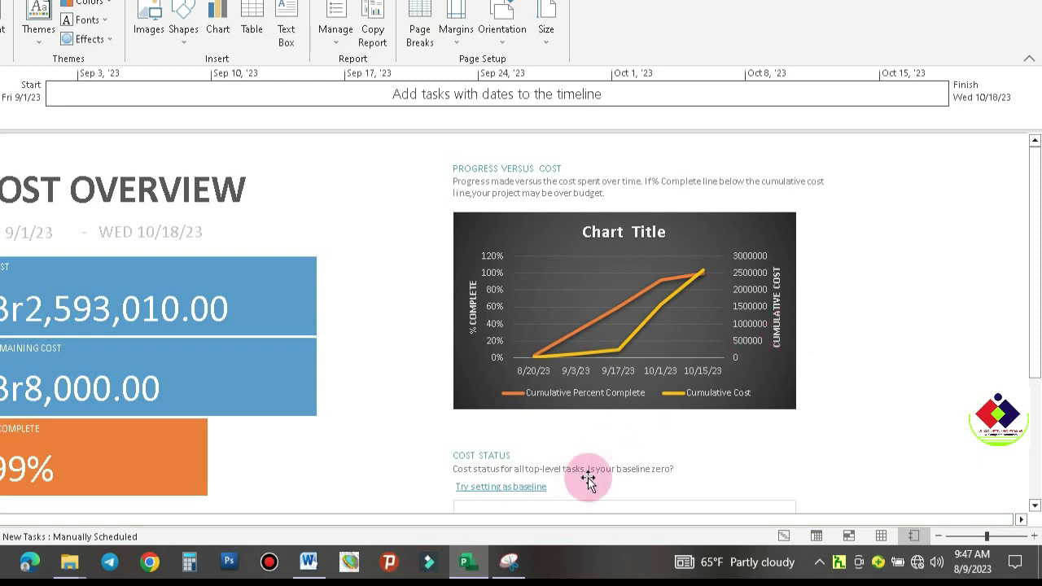
pyautogui.click(509, 560)
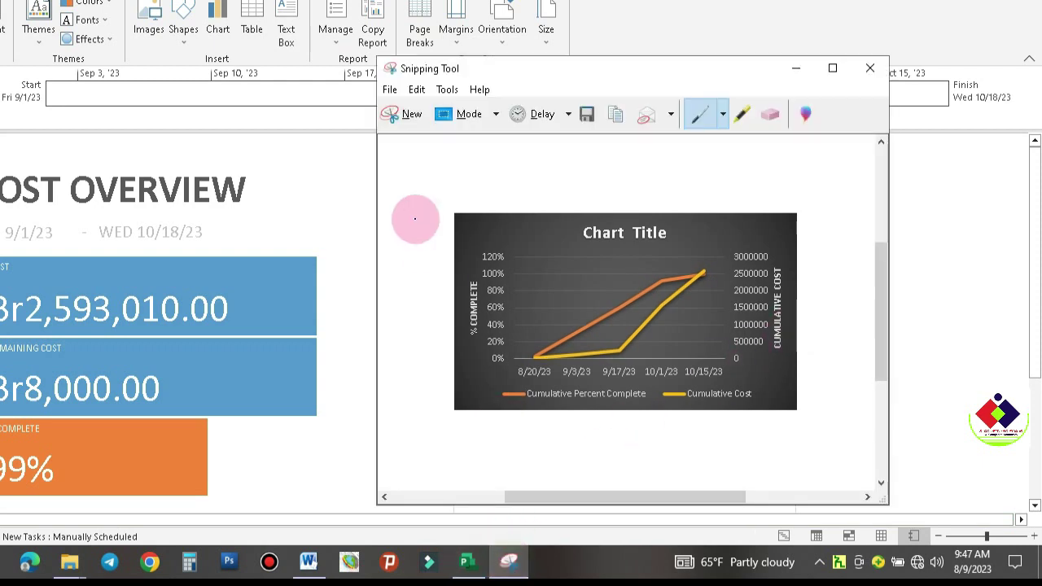
pyautogui.click(411, 115)
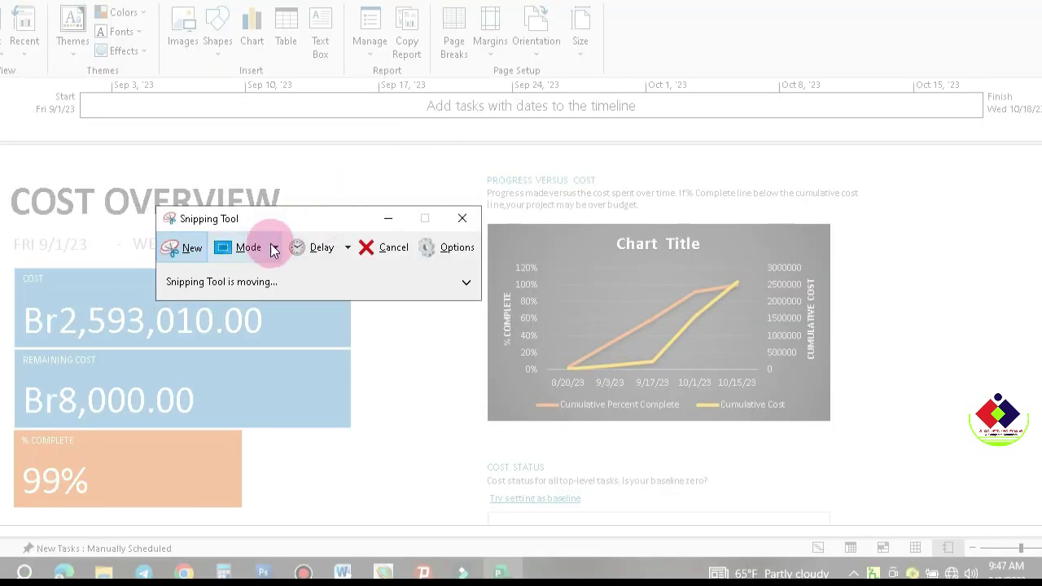
pyautogui.click(241, 247)
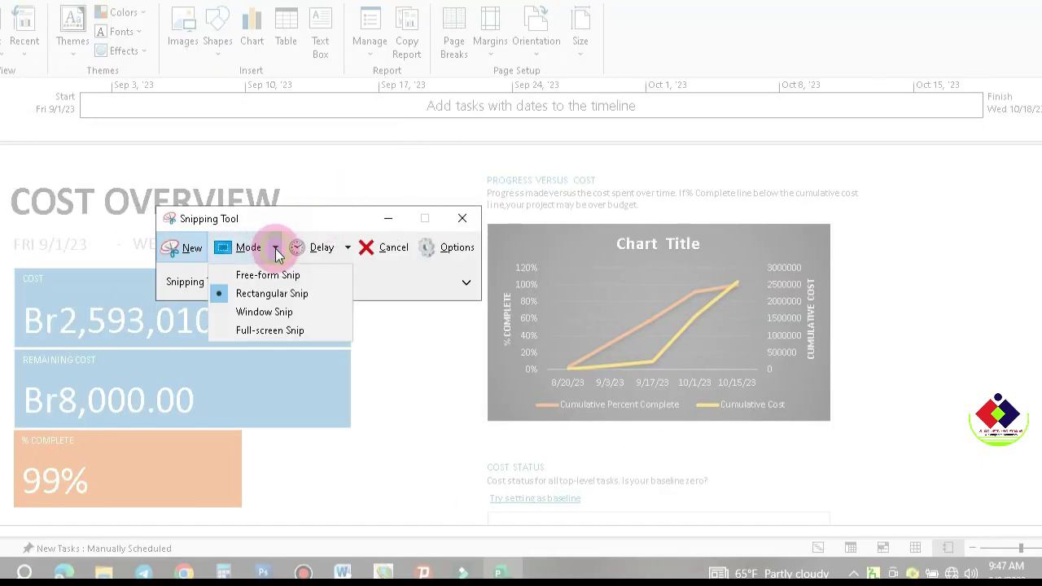
pyautogui.click(291, 316)
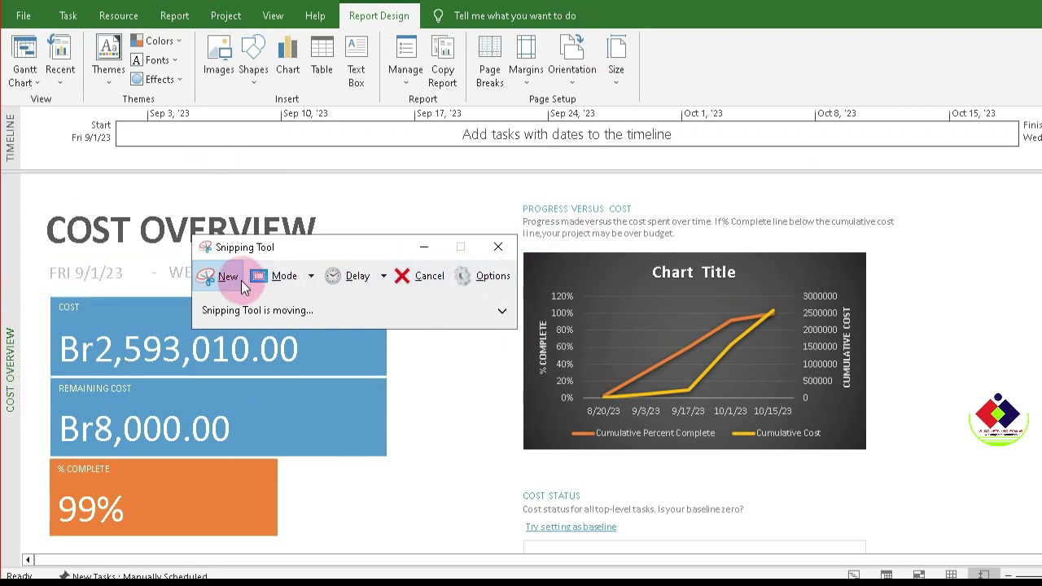
# Cancel and restart the snip, and capture the entire screen showing the Cost Overview report.
pyautogui.click(411, 277)
pyautogui.click(233, 287)
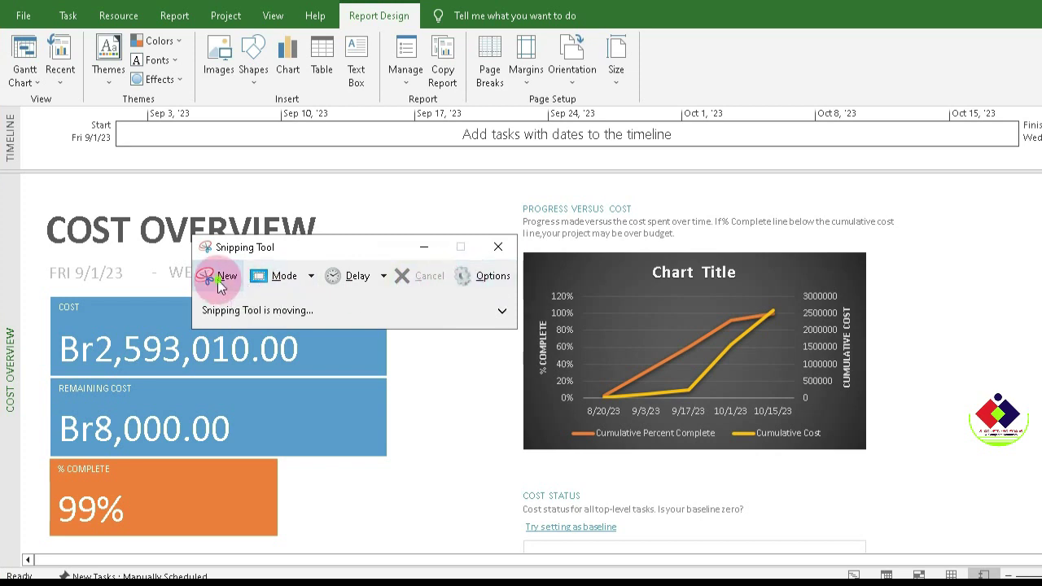
pyautogui.click(312, 278)
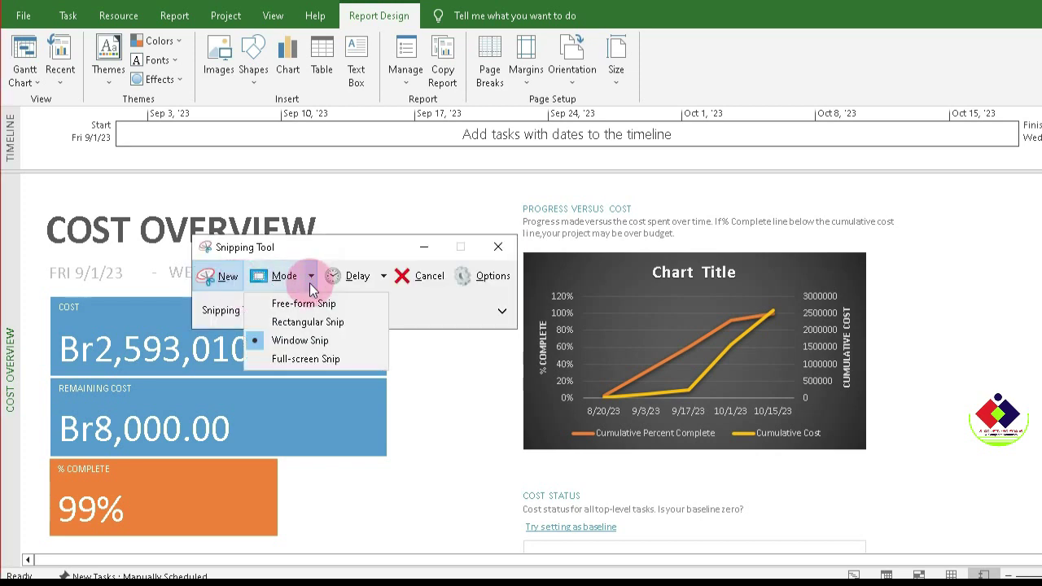
pyautogui.click(327, 360)
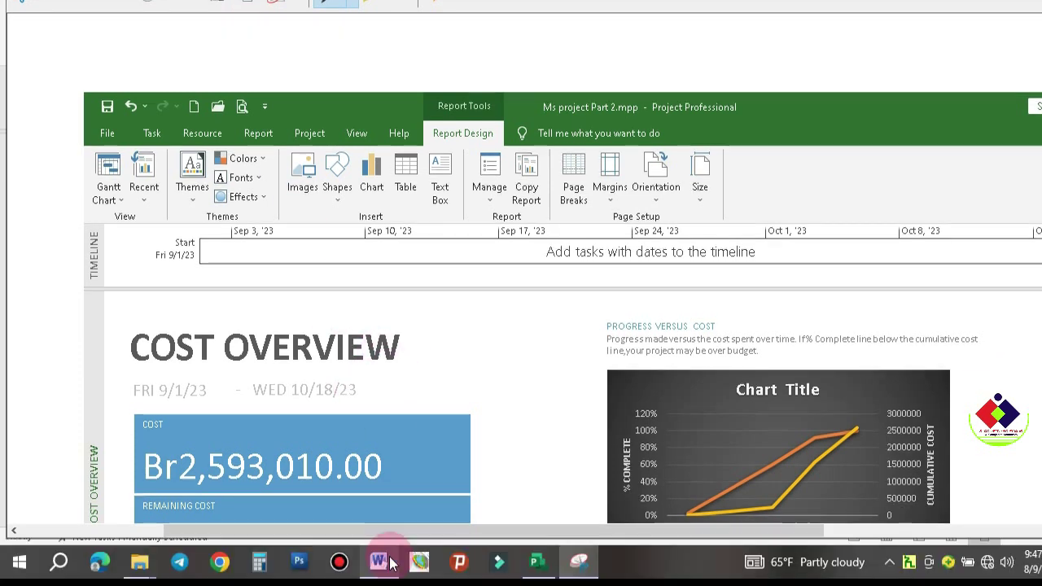
# Try pasting the whole-screen snip into the blank Word document, shift the picture up and delete it again.
pyautogui.click(386, 562)
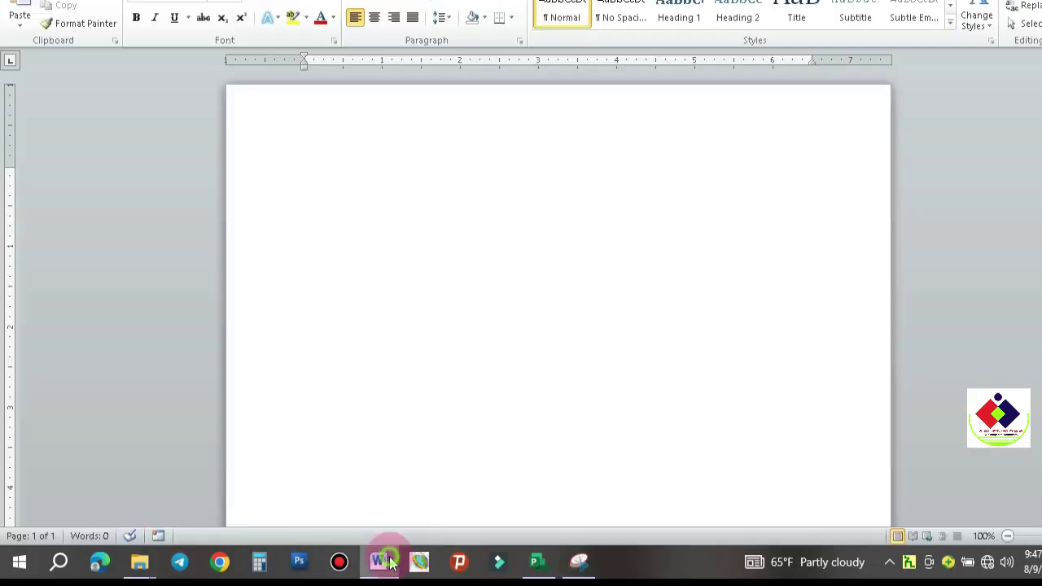
pyautogui.rightClick(323, 202)
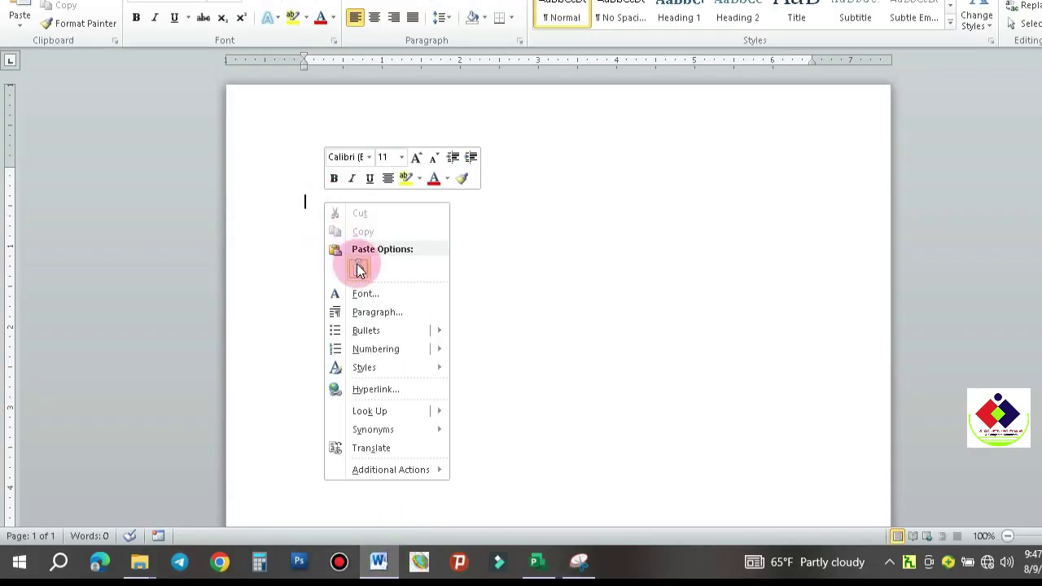
pyautogui.click(359, 269)
pyautogui.click(535, 197)
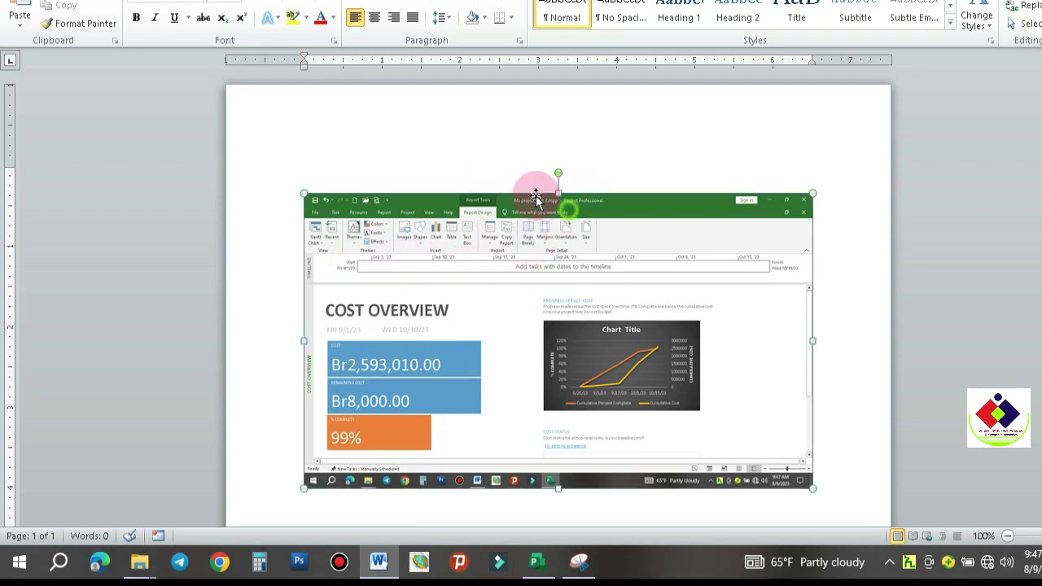
pyautogui.moveTo(534, 197); pyautogui.dragTo(502, 163)
pyautogui.click(599, 362)
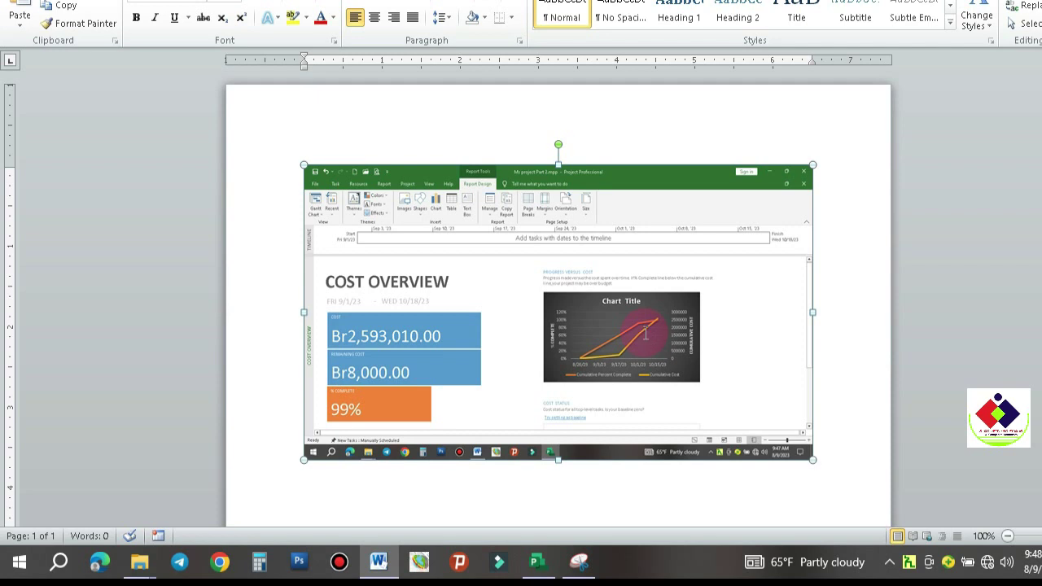
pyautogui.press('Delete')
# Switch back to the Cost Overview report and capture a Rectangular Snip covering the Progress Versus Cost heading, description and chart.
pyautogui.click(540, 456)
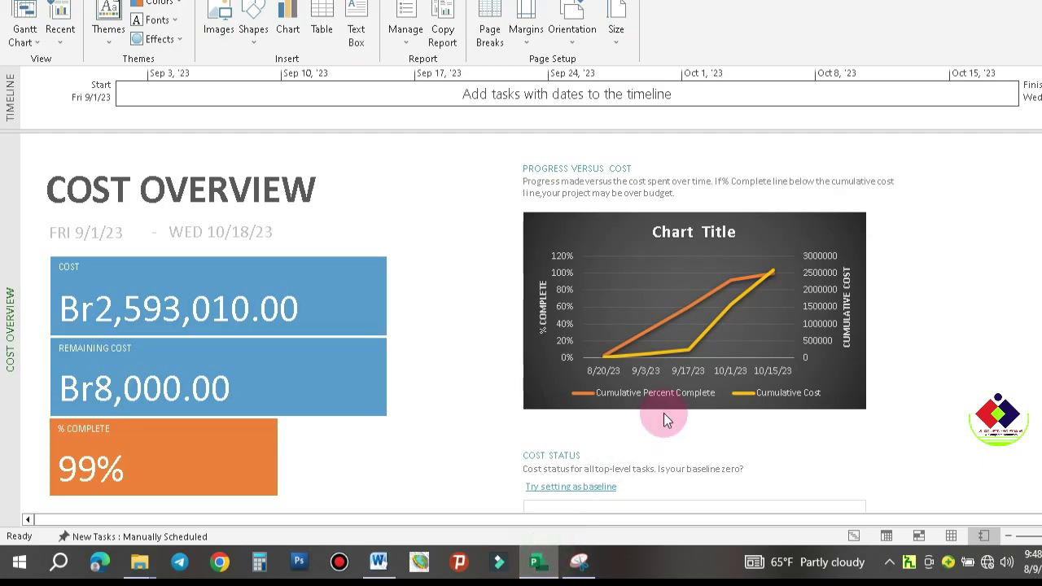
pyautogui.click(577, 562)
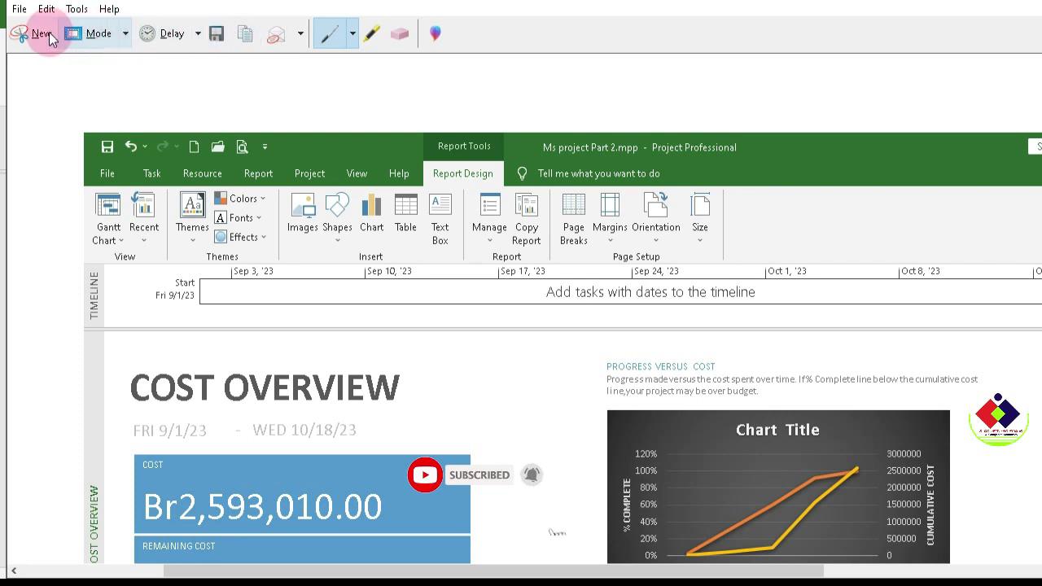
pyautogui.click(41, 33)
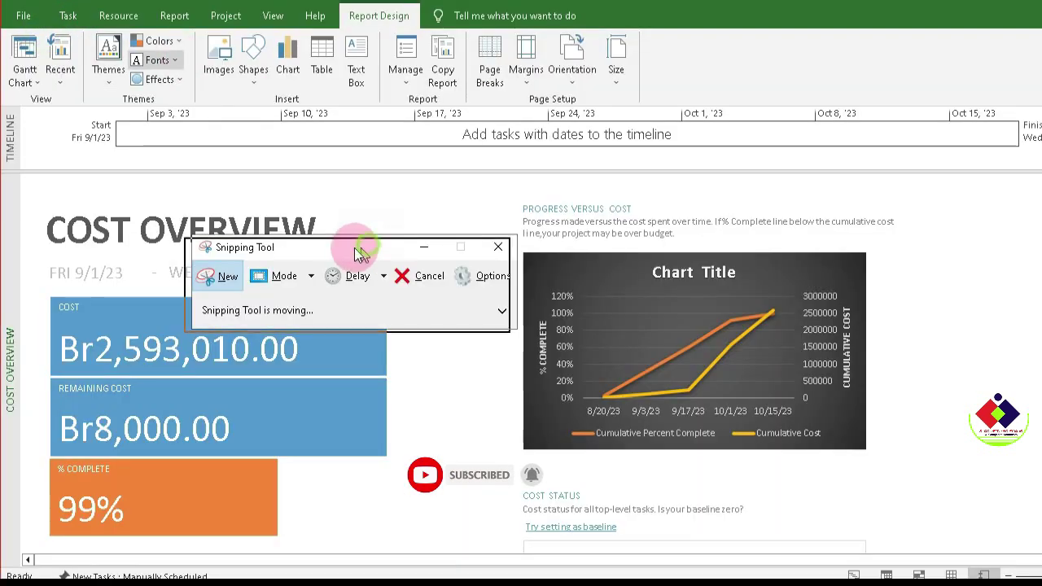
pyautogui.moveTo(361, 254); pyautogui.dragTo(334, 260)
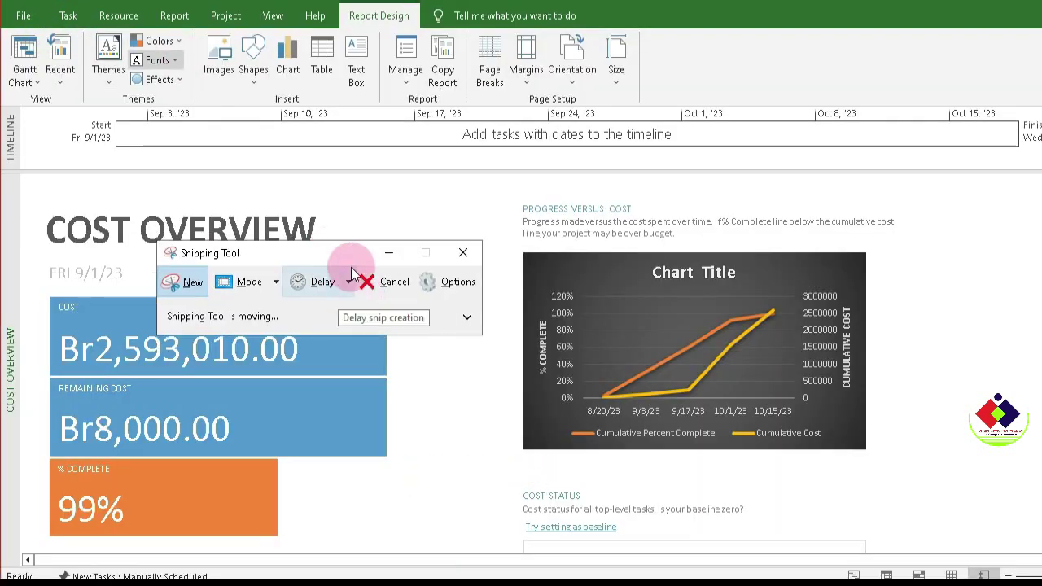
pyautogui.click(276, 282)
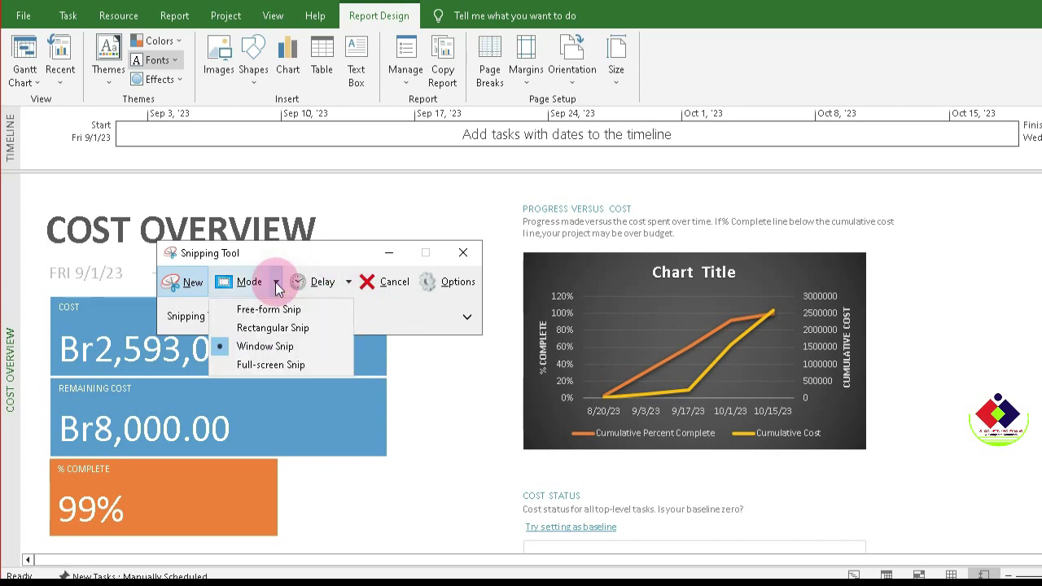
pyautogui.click(284, 327)
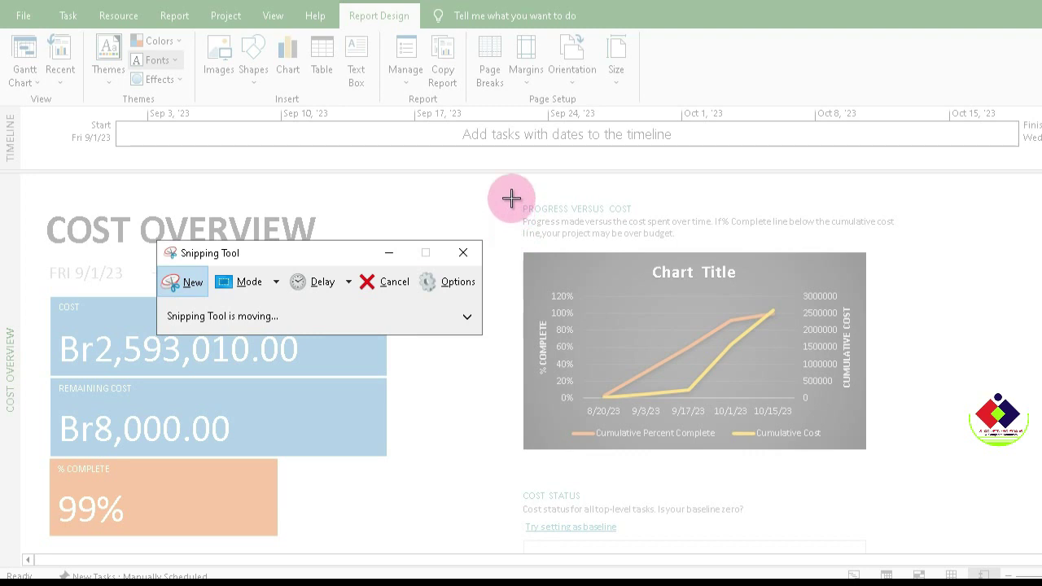
pyautogui.moveTo(511, 198); pyautogui.dragTo(875, 468)
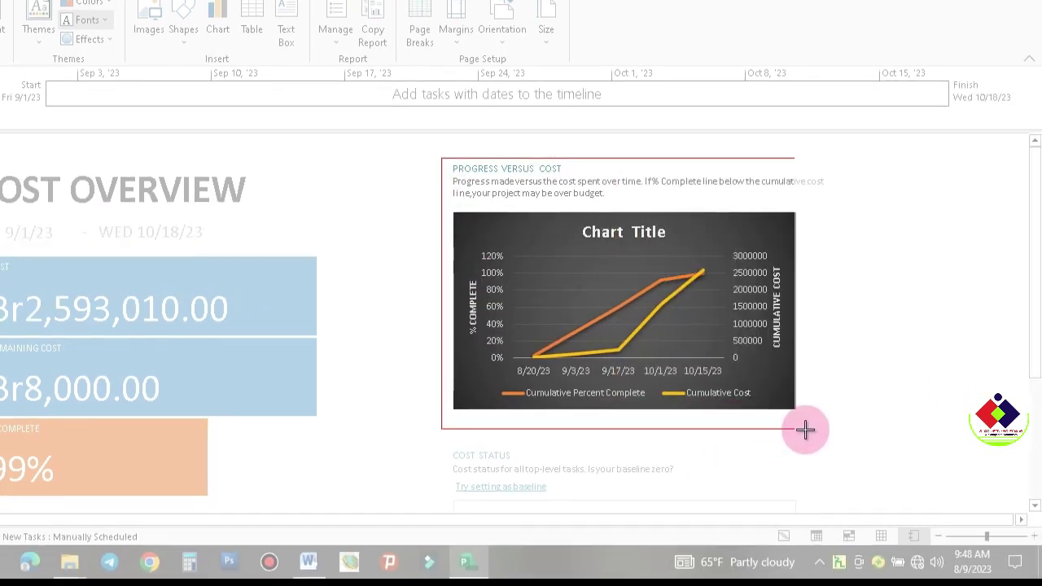
pyautogui.moveTo(804, 429); pyautogui.dragTo(832, 429)
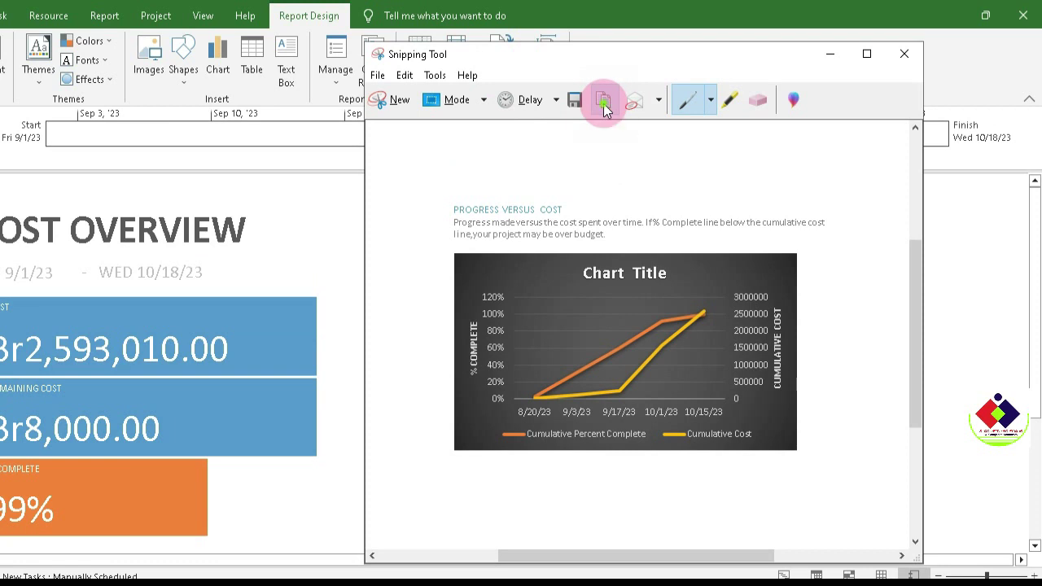
# Copy the snip with heading and description, try pasting it into the blank Word document and delete the pasted picture.
pyautogui.click(603, 108)
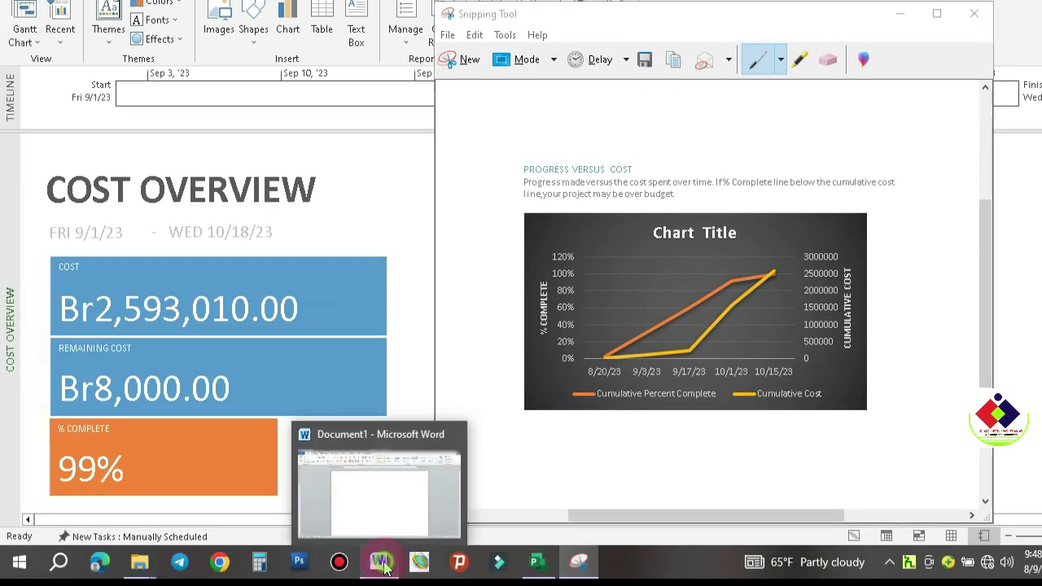
pyautogui.click(386, 567)
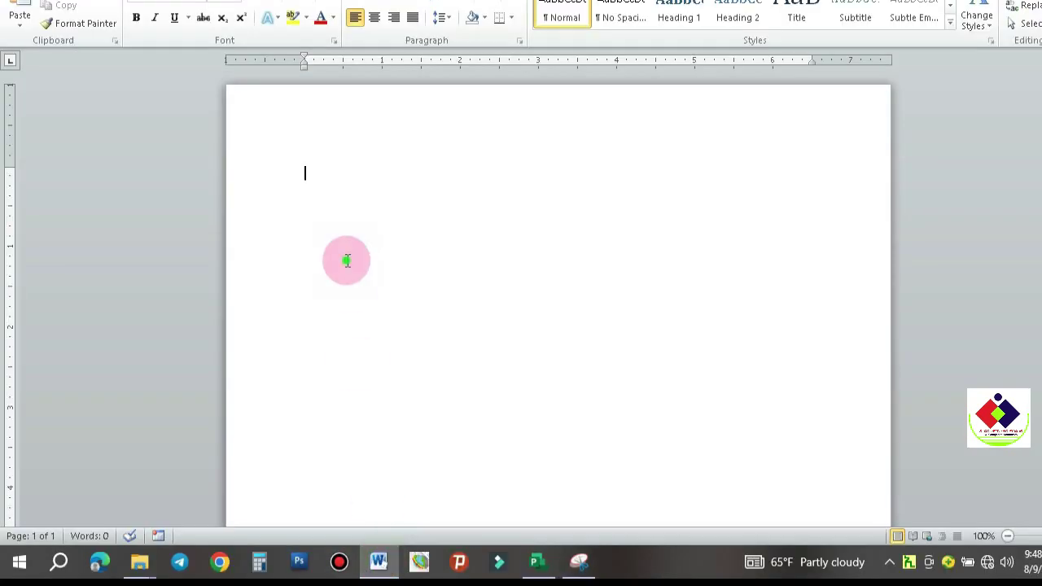
pyautogui.rightClick(344, 262)
pyautogui.click(380, 323)
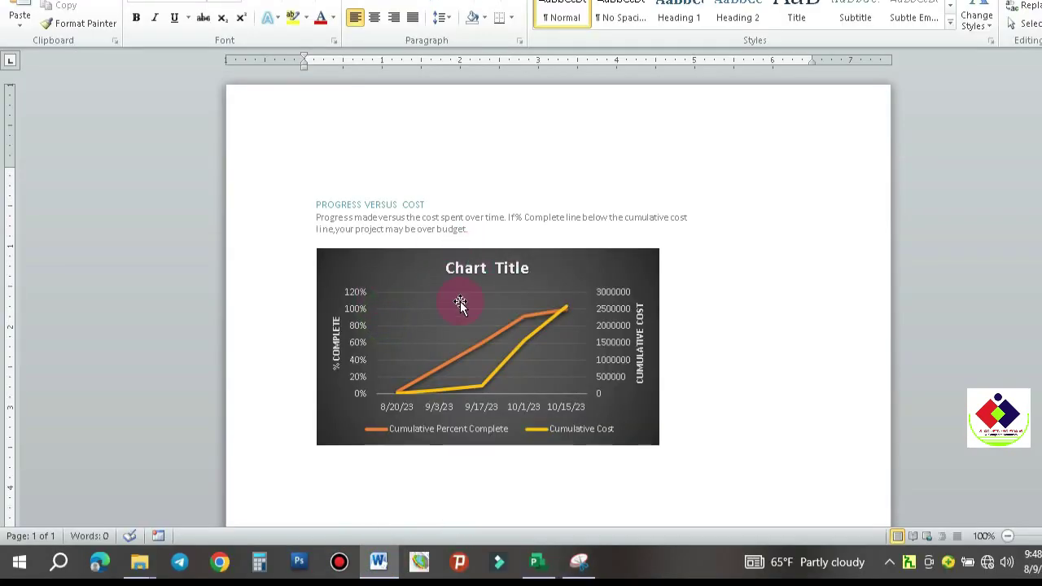
pyautogui.moveTo(460, 294); pyautogui.dragTo(514, 299)
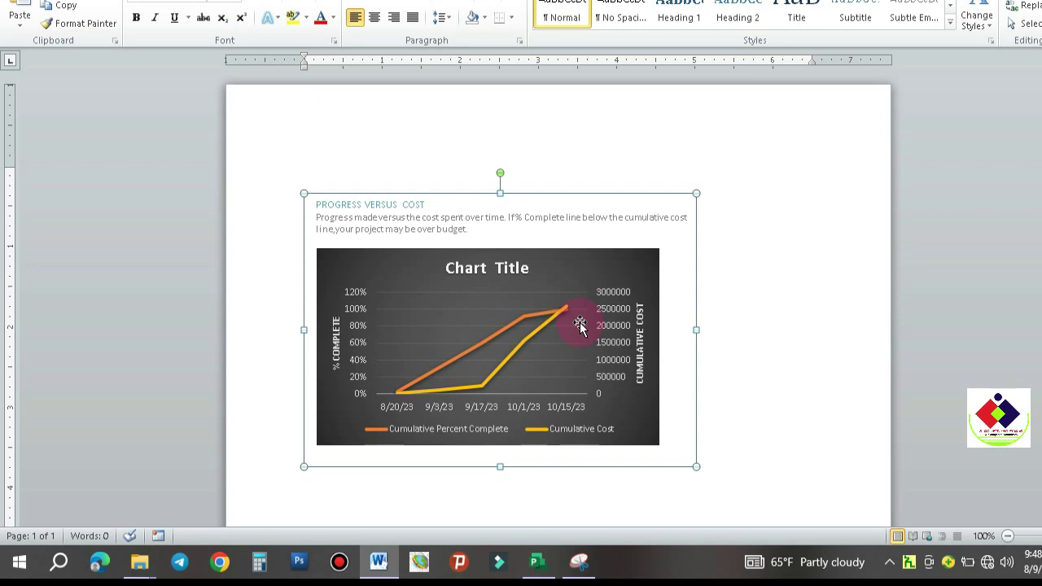
pyautogui.press('Delete')
# Switch back to Microsoft Project, open the Project Overview dashboard report and look through its contents.
pyautogui.click(536, 562)
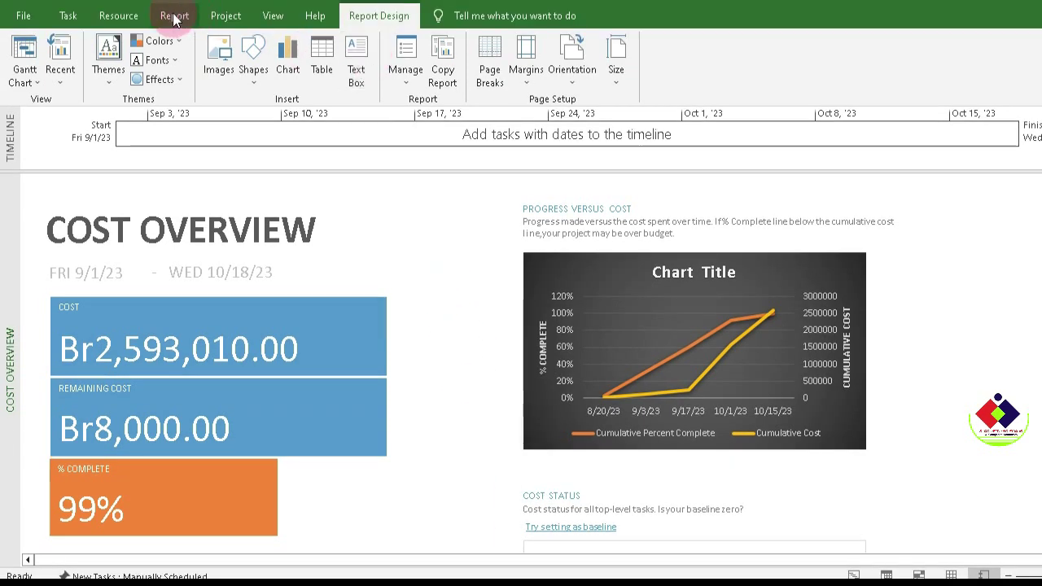
pyautogui.click(175, 18)
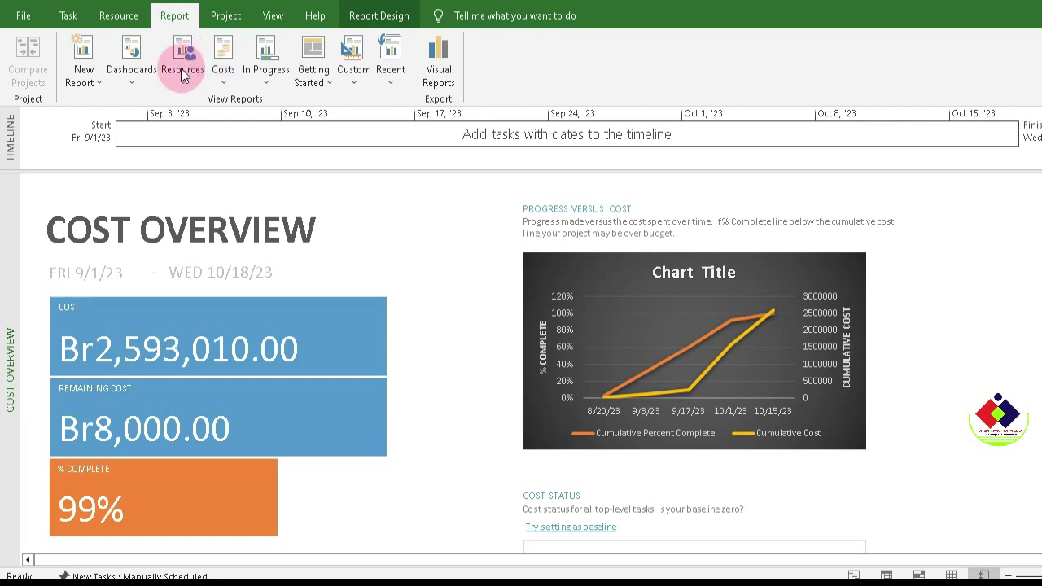
pyautogui.click(135, 81)
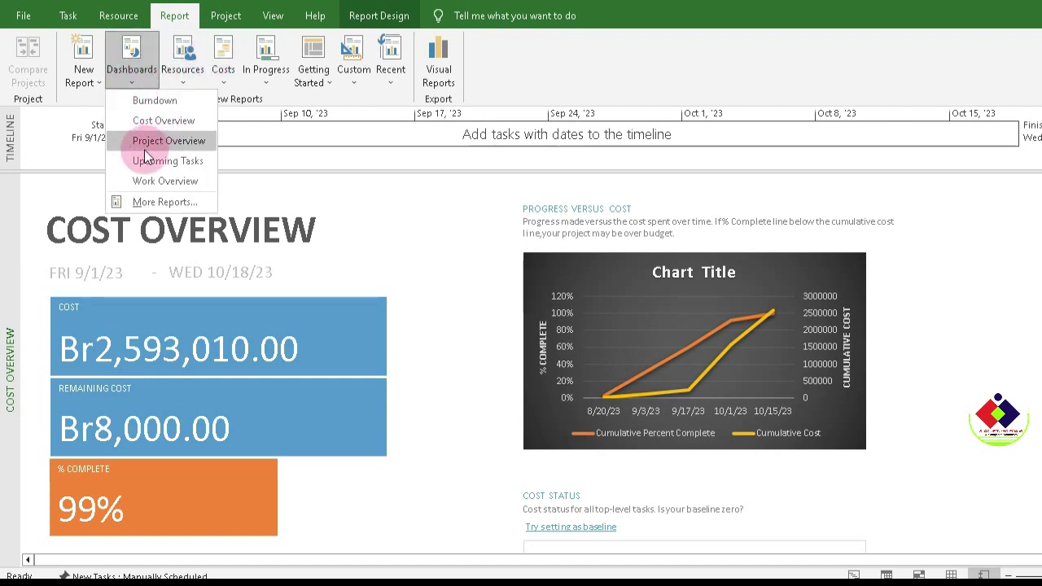
pyautogui.click(188, 145)
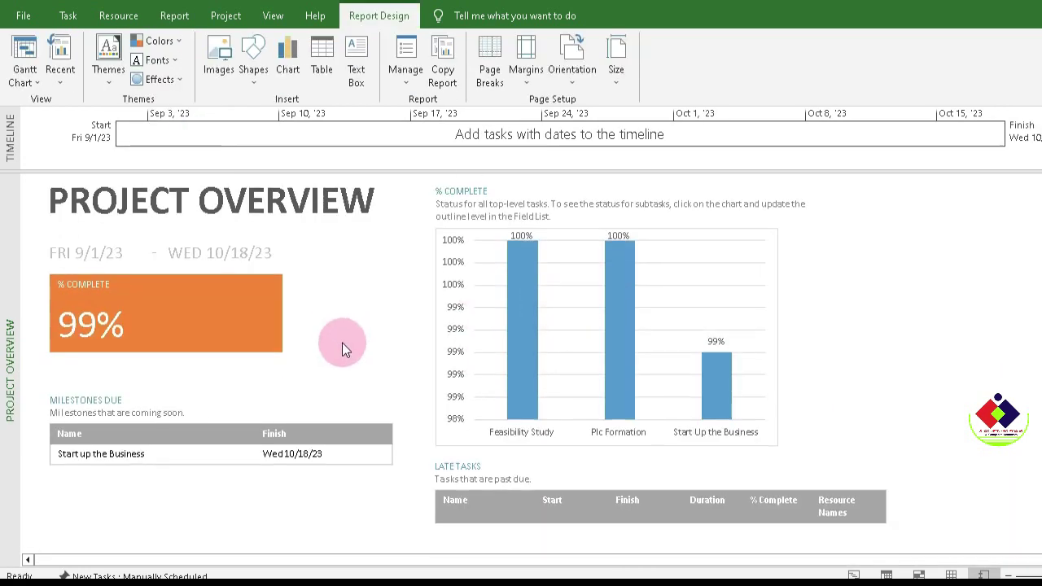
pyautogui.scroll(-3, 342, 342)
pyautogui.scroll(3, 343, 349)
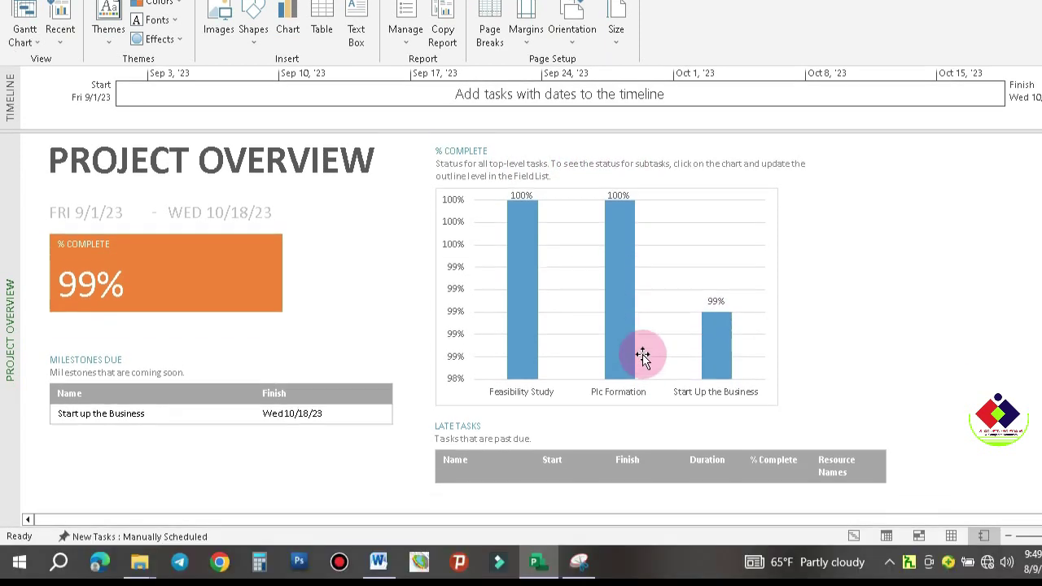
pyautogui.scroll(-3, 642, 396)
pyautogui.scroll(3, 642, 356)
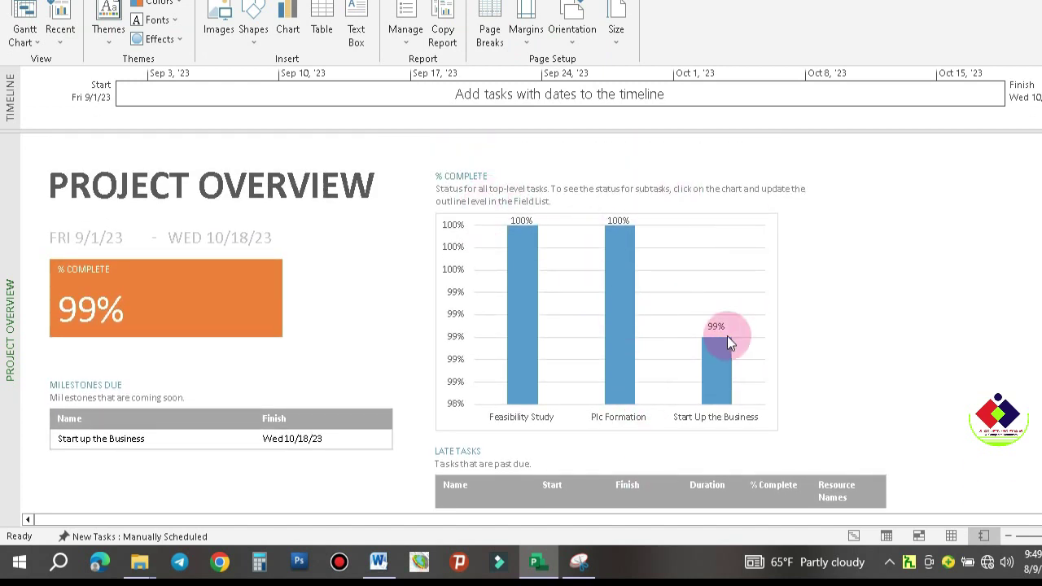
# Examine the chart elements and available styles for the Project Overview report's % Complete chart, leaving its formatting as is.
pyautogui.click(698, 303)
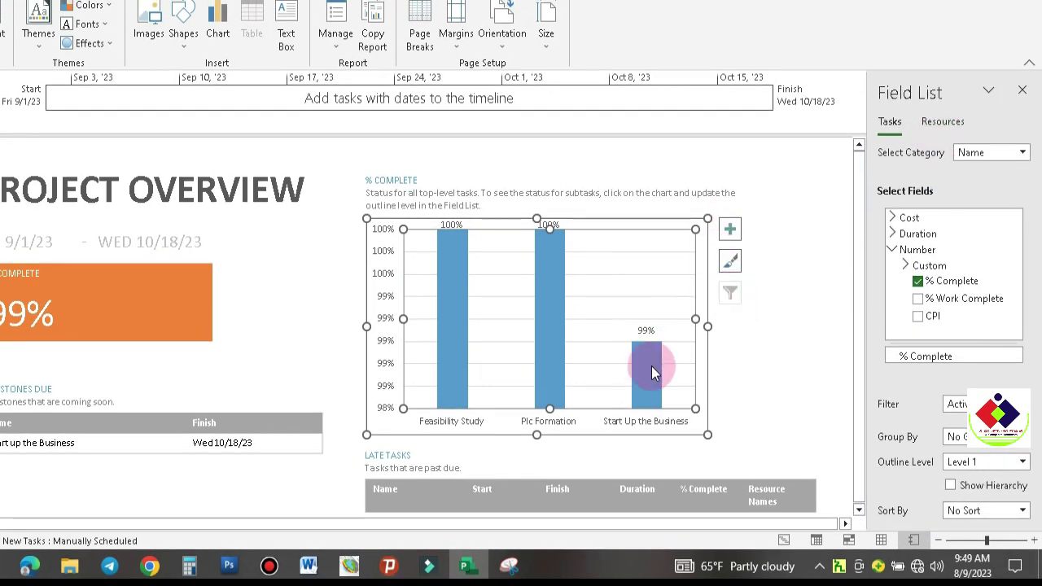
pyautogui.click(735, 234)
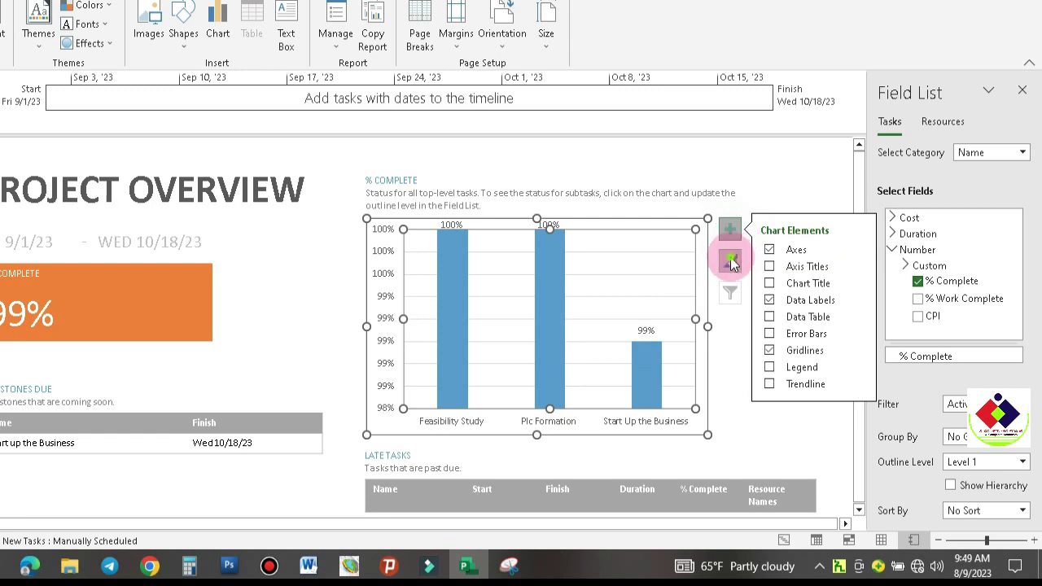
pyautogui.click(729, 260)
pyautogui.moveTo(932, 281); pyautogui.dragTo(948, 483)
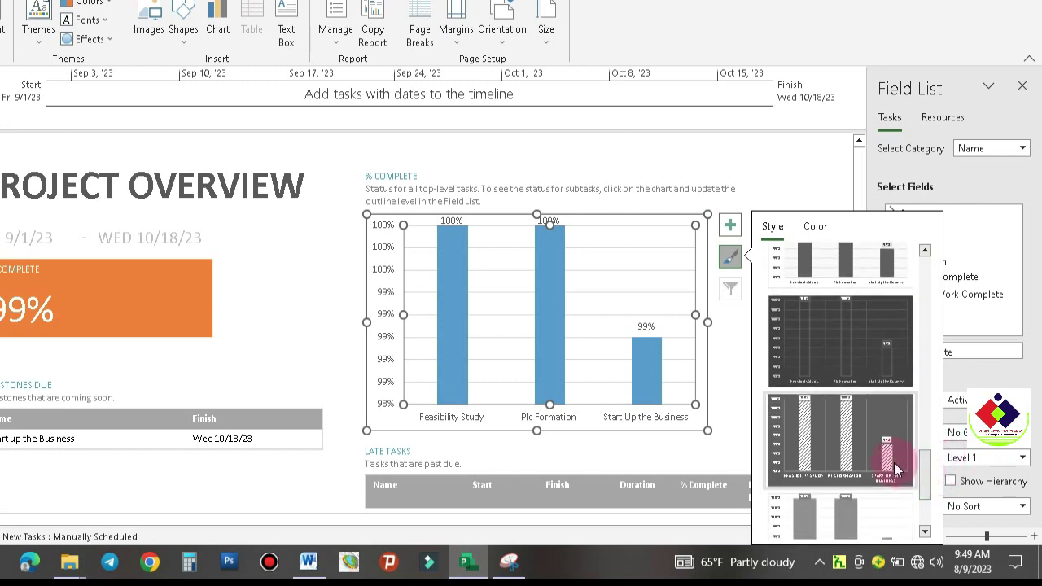
pyautogui.click(793, 181)
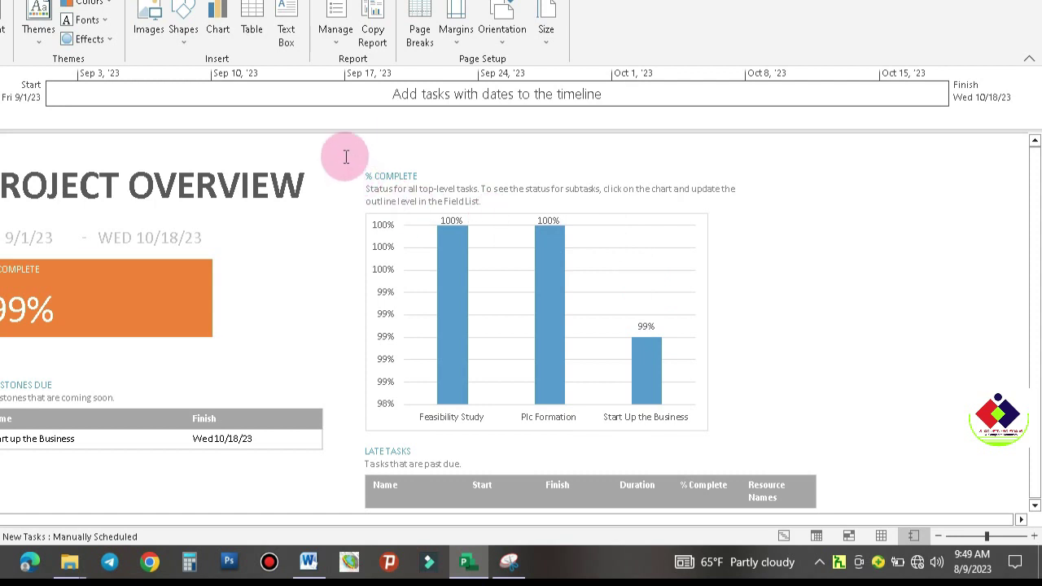
# Switch to Snipping Tool and capture a Rectangular Snip covering the Project Overview report's % Complete heading, description and chart.
pyautogui.click(508, 560)
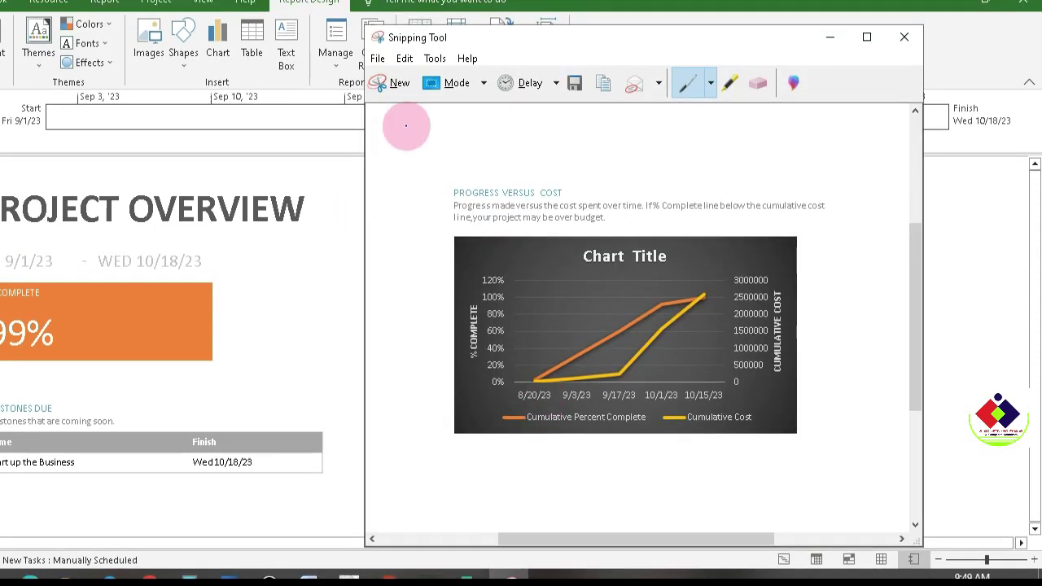
pyautogui.click(399, 60)
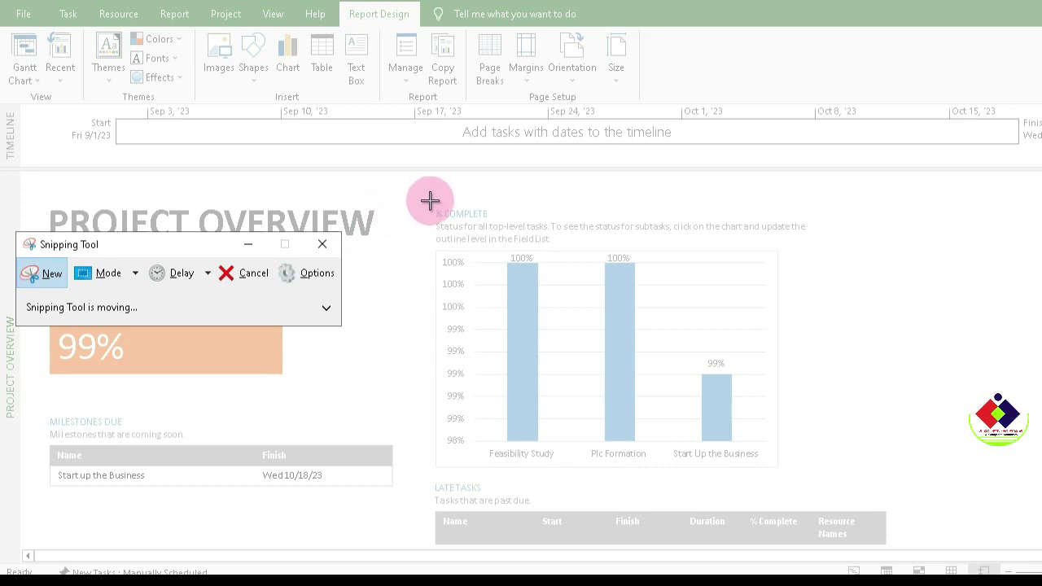
pyautogui.moveTo(430, 200); pyautogui.dragTo(781, 468)
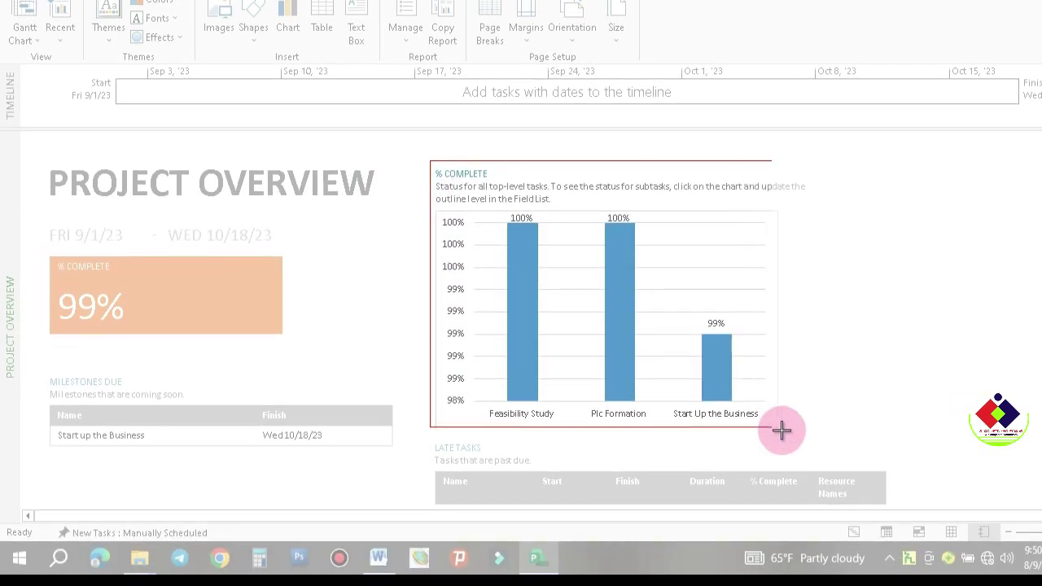
pyautogui.moveTo(782, 429)
pyautogui.mouseDown()
pyautogui.moveTo(816, 433)
pyautogui.moveTo(779, 437)
pyautogui.mouseUp()
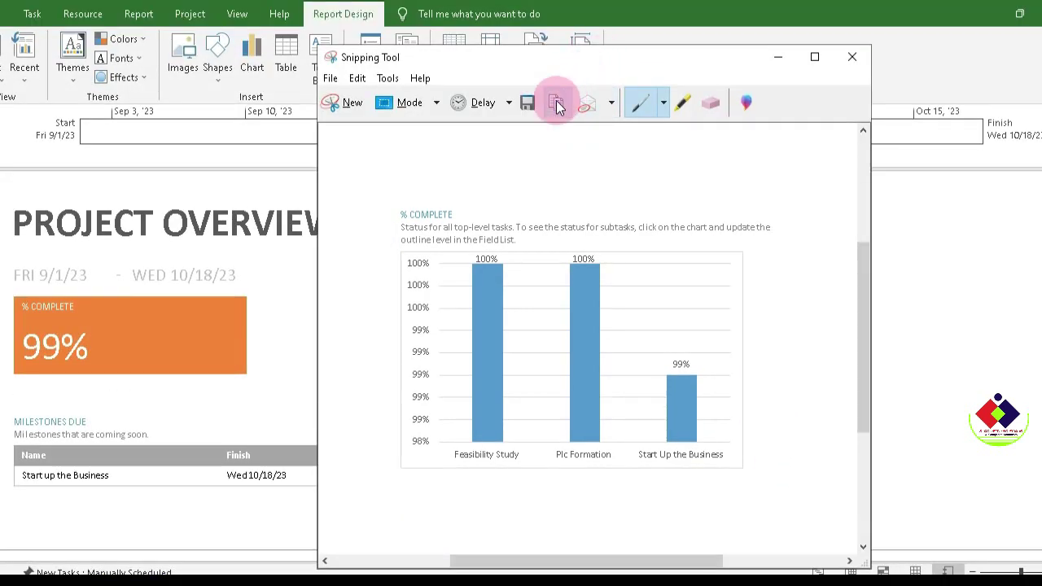
# Copy the % Complete snip and paste it into the blank Word document.
pyautogui.click(556, 102)
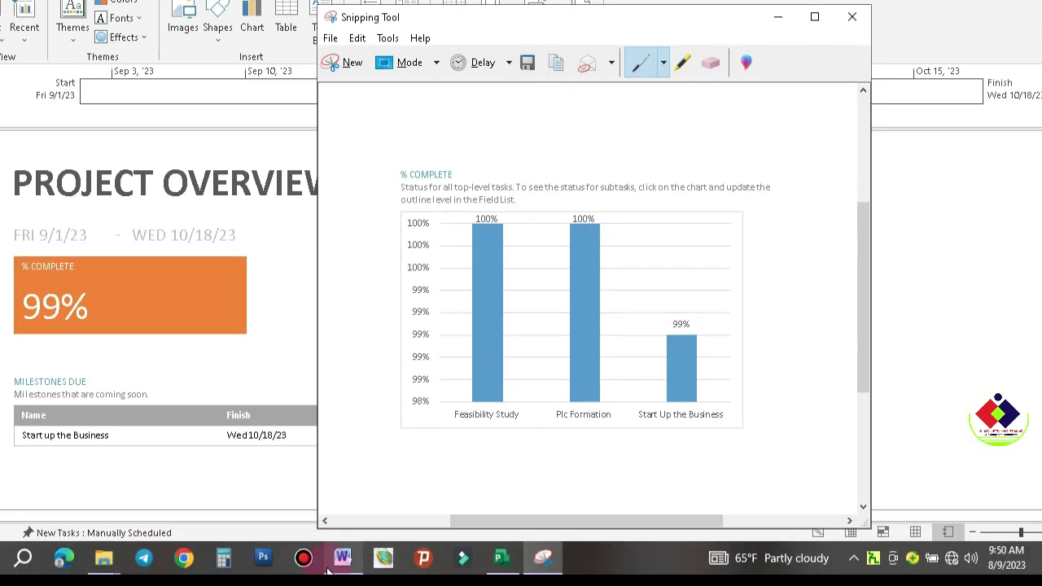
pyautogui.moveTo(338, 566)
pyautogui.click(344, 488)
pyautogui.rightClick(333, 294)
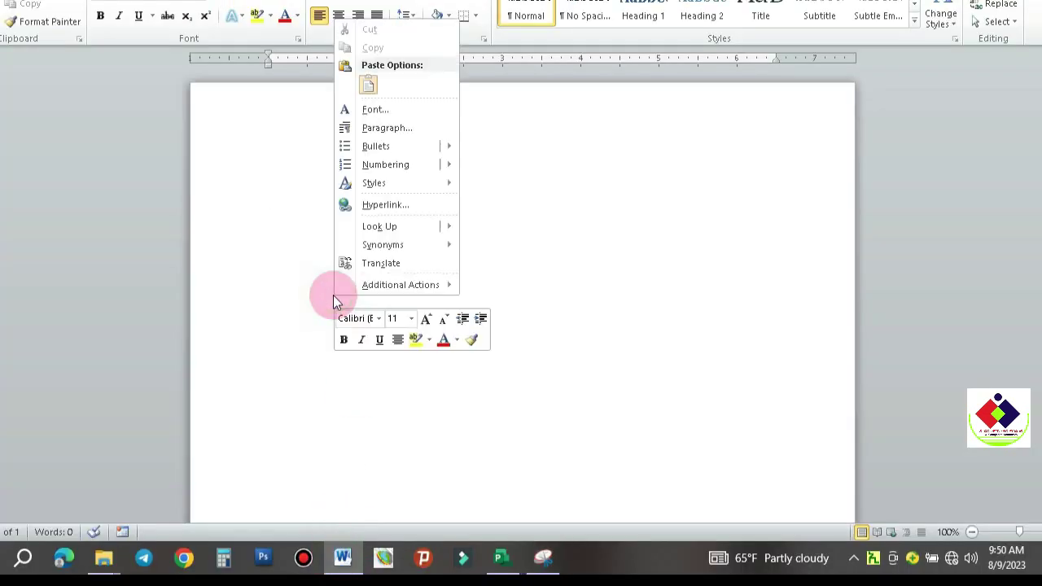
pyautogui.click(368, 85)
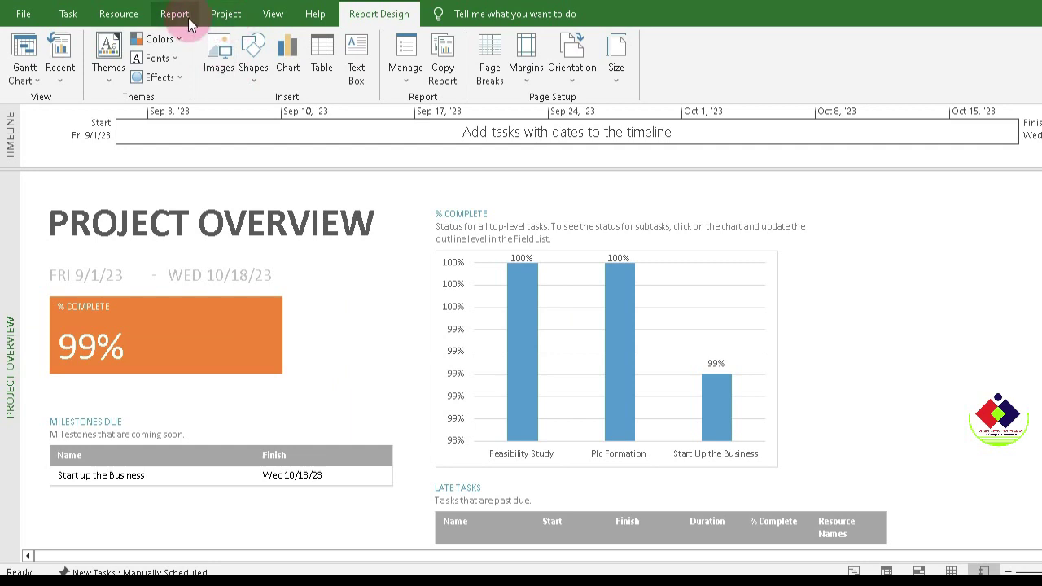
# Open the Work Overview dashboard report in Microsoft Project.
pyautogui.click(175, 14)
pyautogui.click(140, 85)
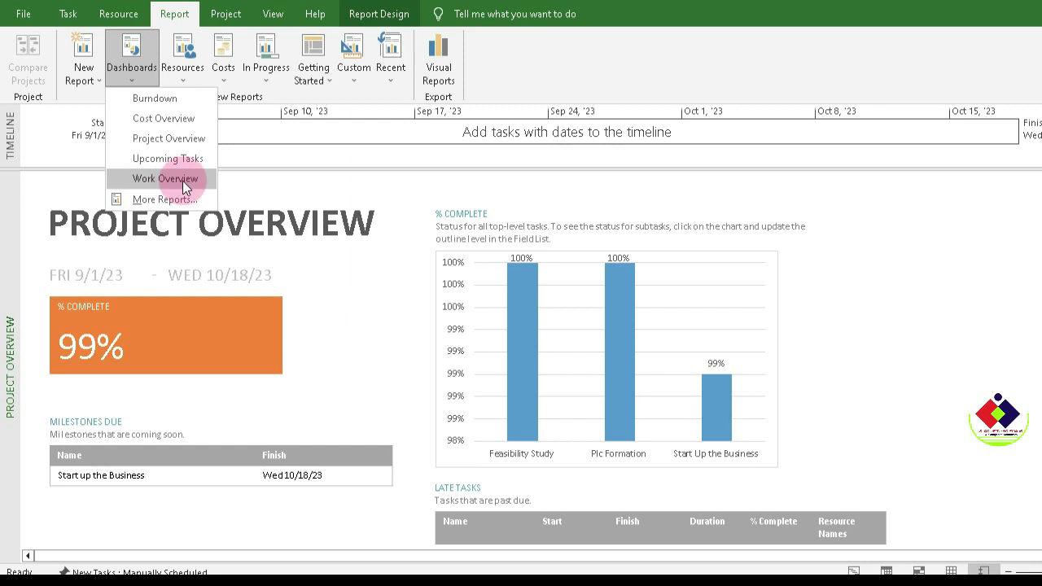
pyautogui.click(182, 181)
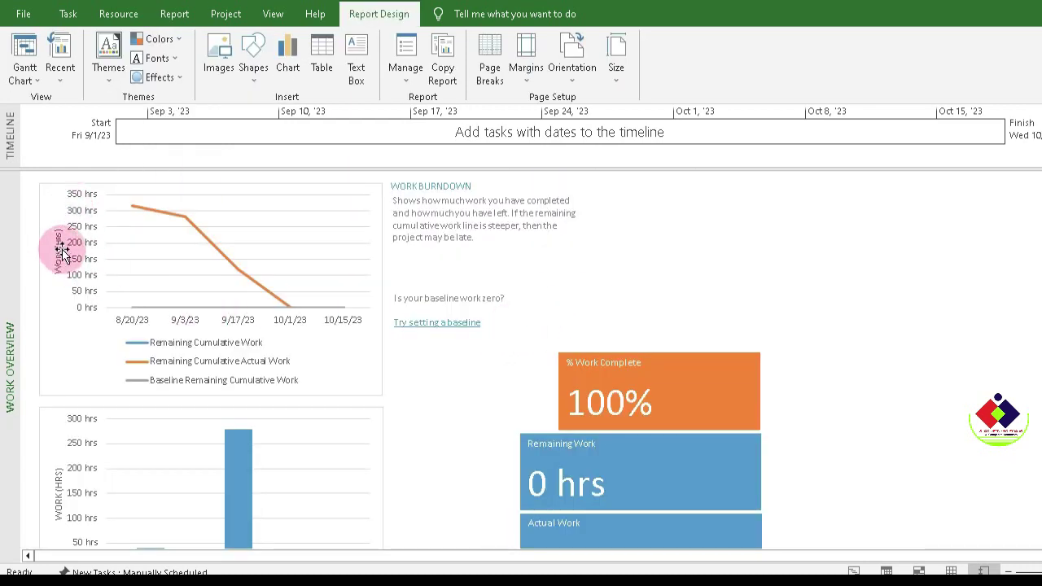
# Examine the Work Overview report's burndown, work stats, resource stats and remaining availability charts along with its work summary figures.
pyautogui.scroll(-3, 276, 267)
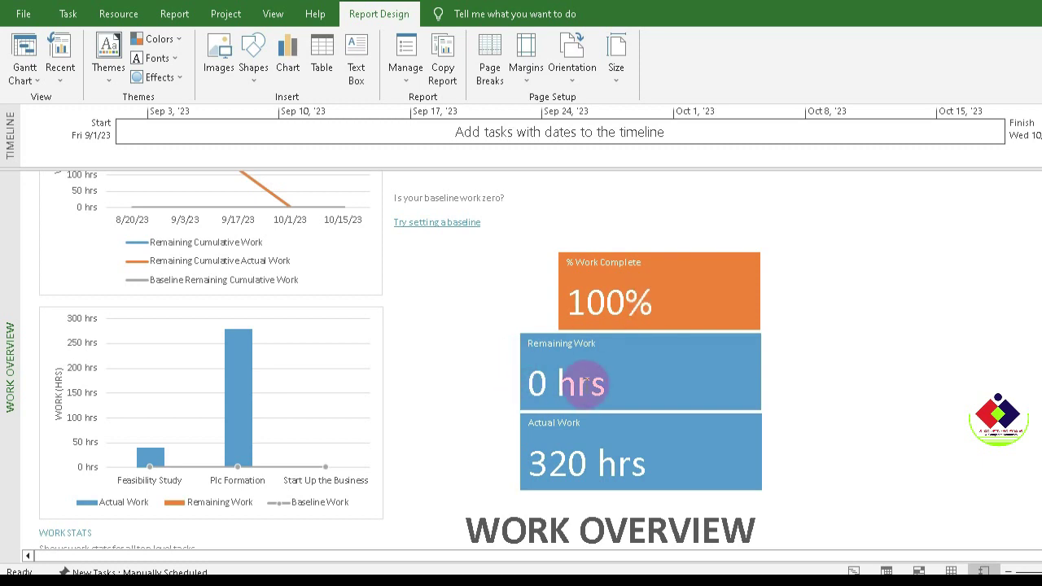
pyautogui.scroll(-3, 584, 382)
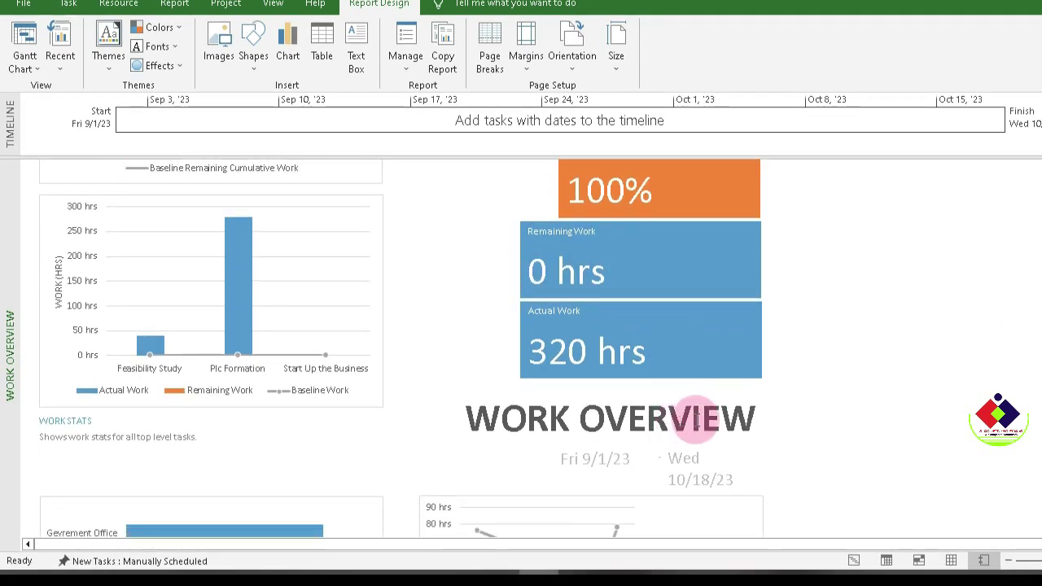
pyautogui.scroll(-7, 696, 419)
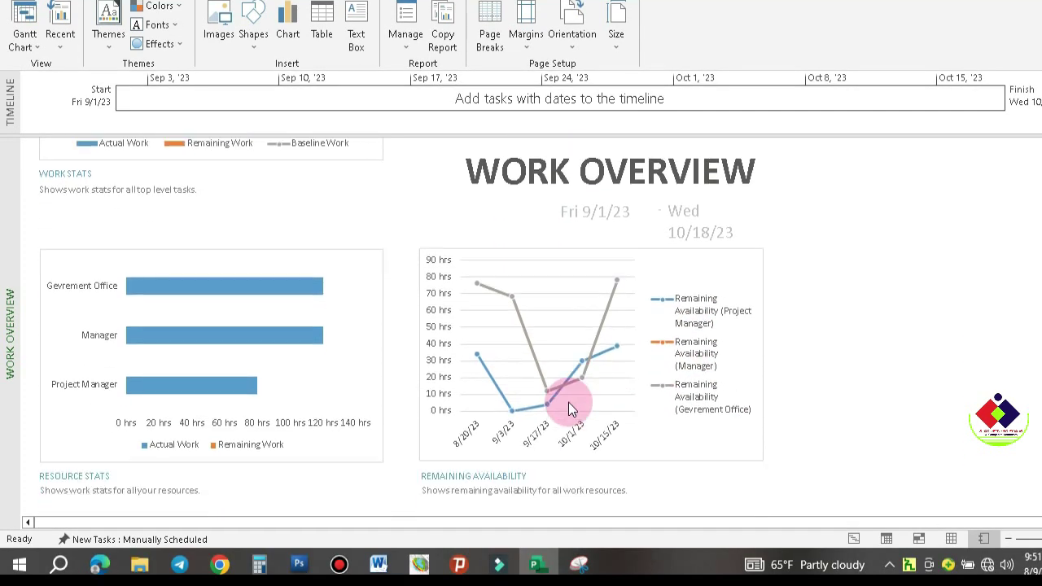
pyautogui.scroll(-6, 568, 402)
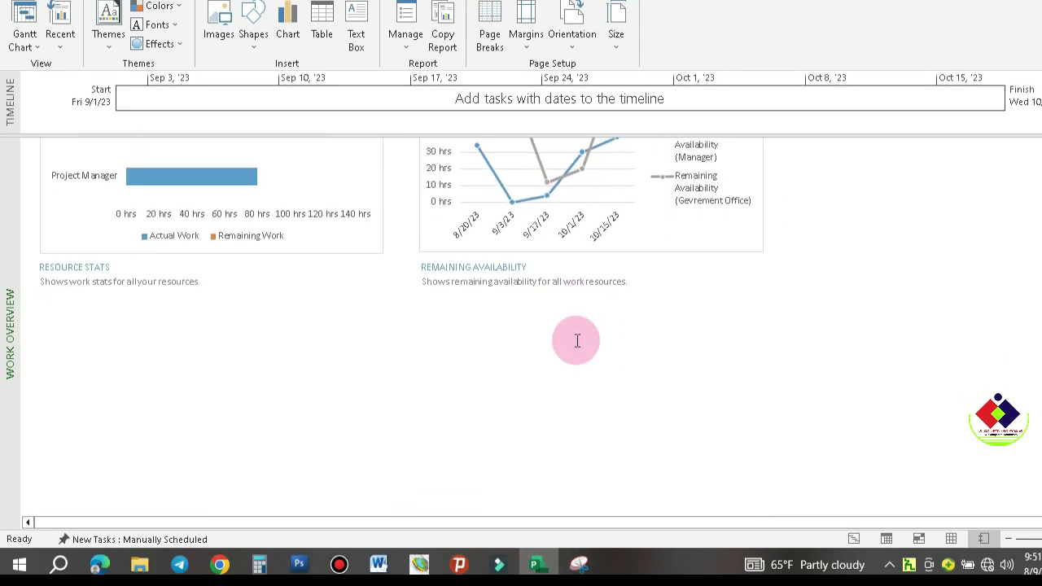
pyautogui.scroll(-1, 577, 341)
pyautogui.scroll(1, 577, 340)
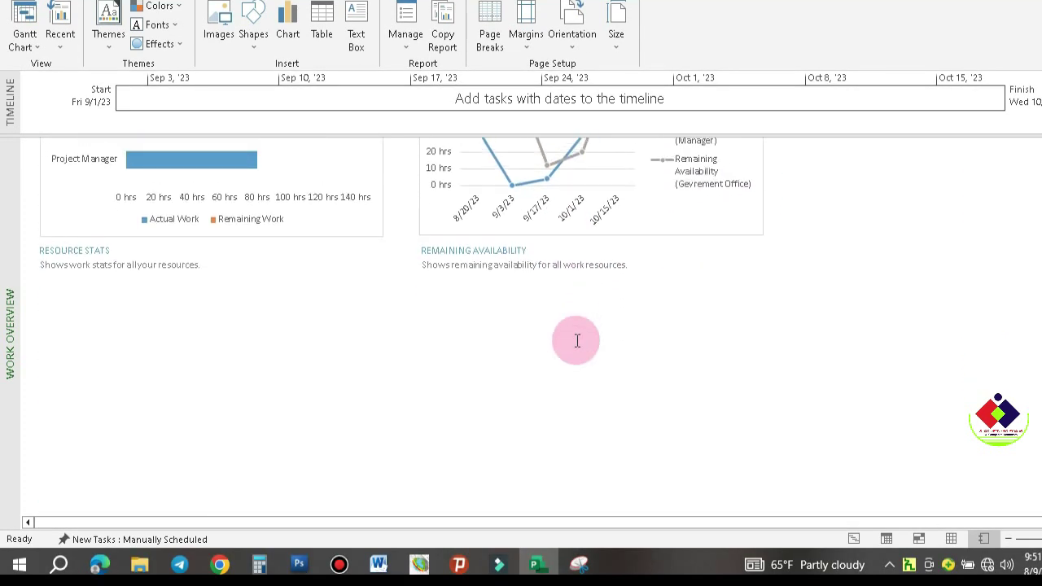
pyautogui.scroll(7, 578, 340)
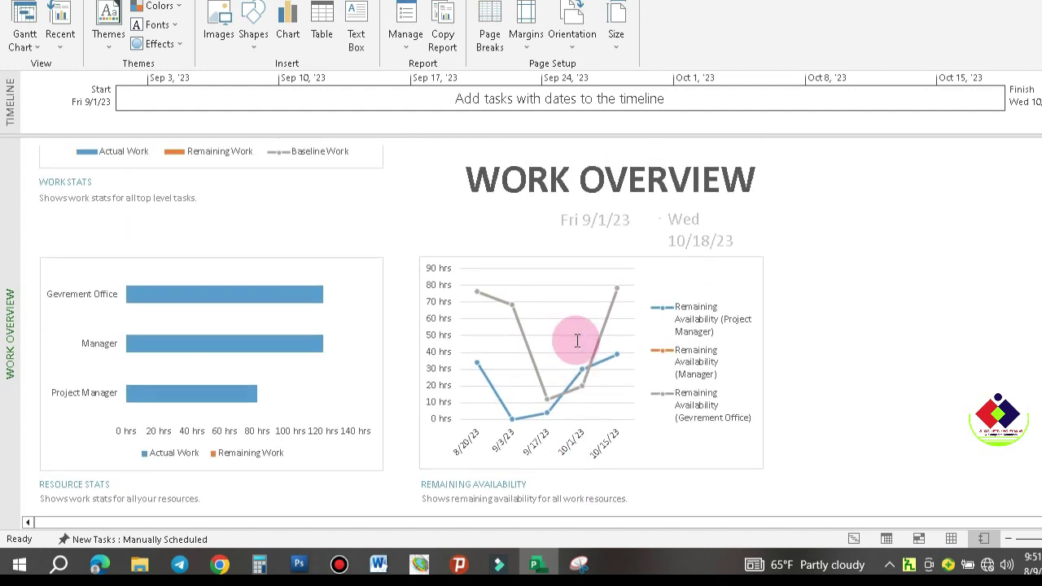
pyautogui.scroll(7, 577, 341)
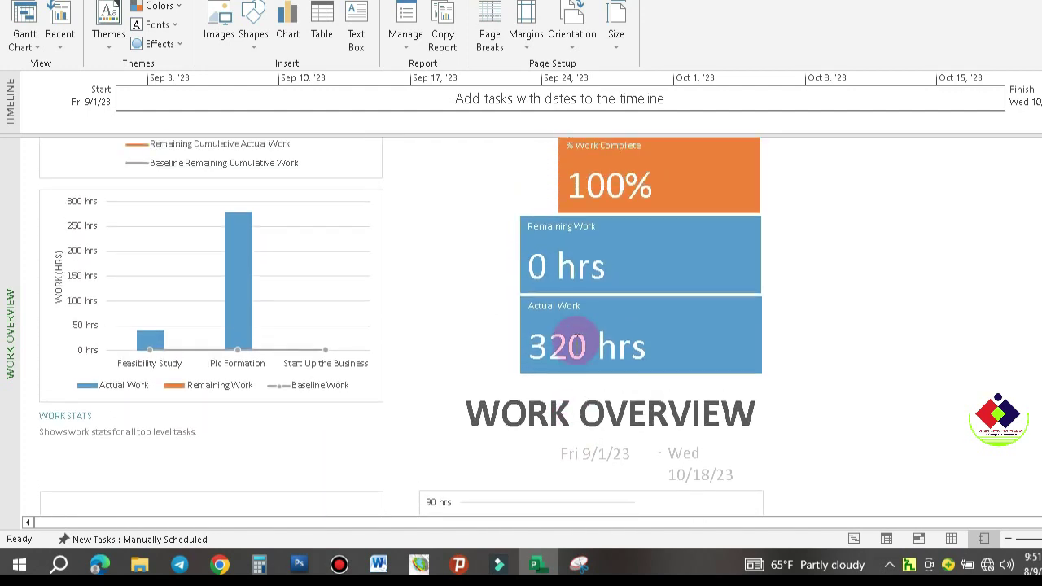
pyautogui.scroll(5, 577, 343)
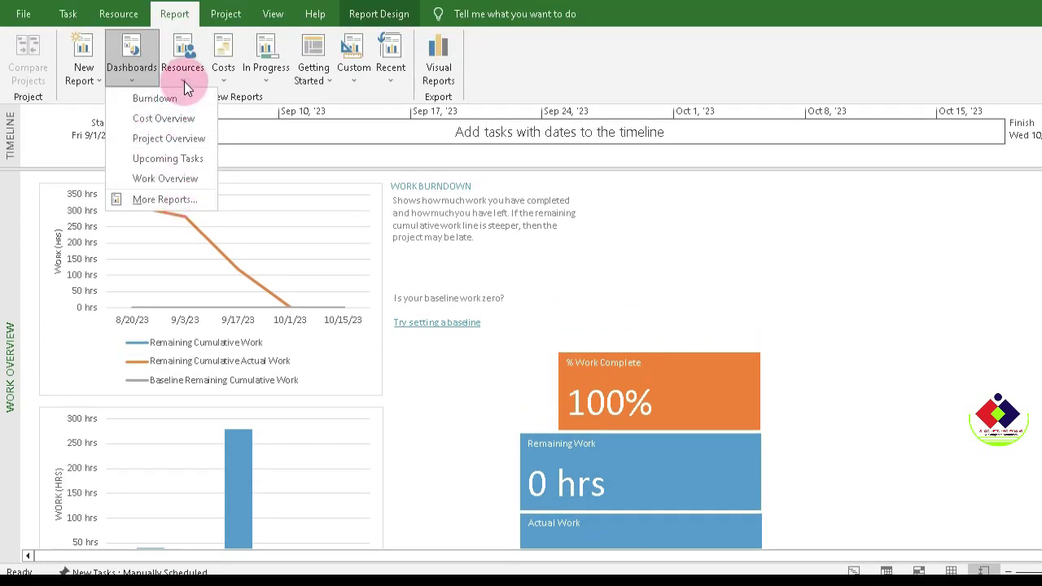
# Open the Overallocated Resources report and look over its Work Status and Overallocation charts.
pyautogui.click(184, 82)
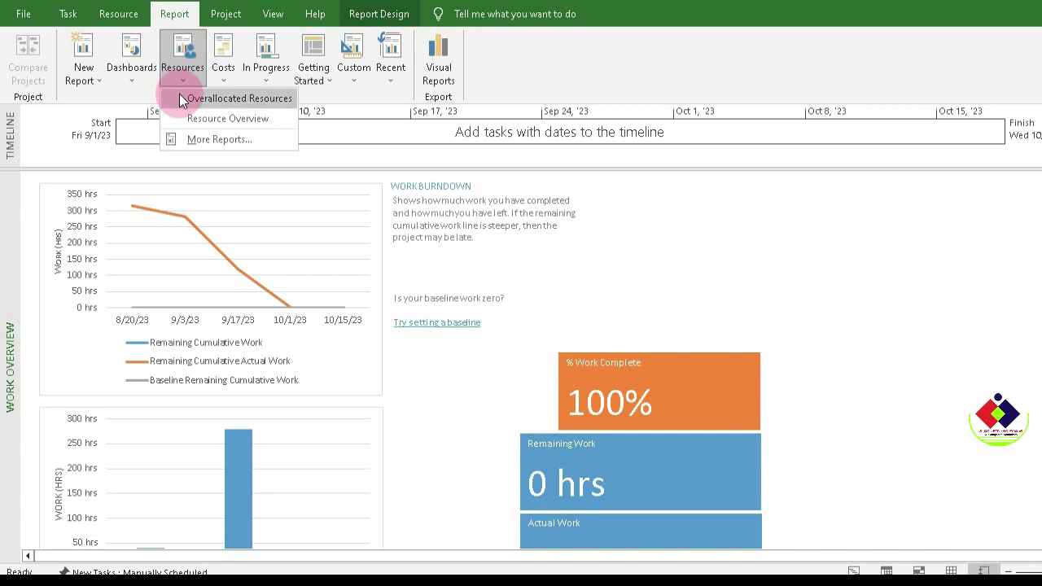
pyautogui.click(253, 100)
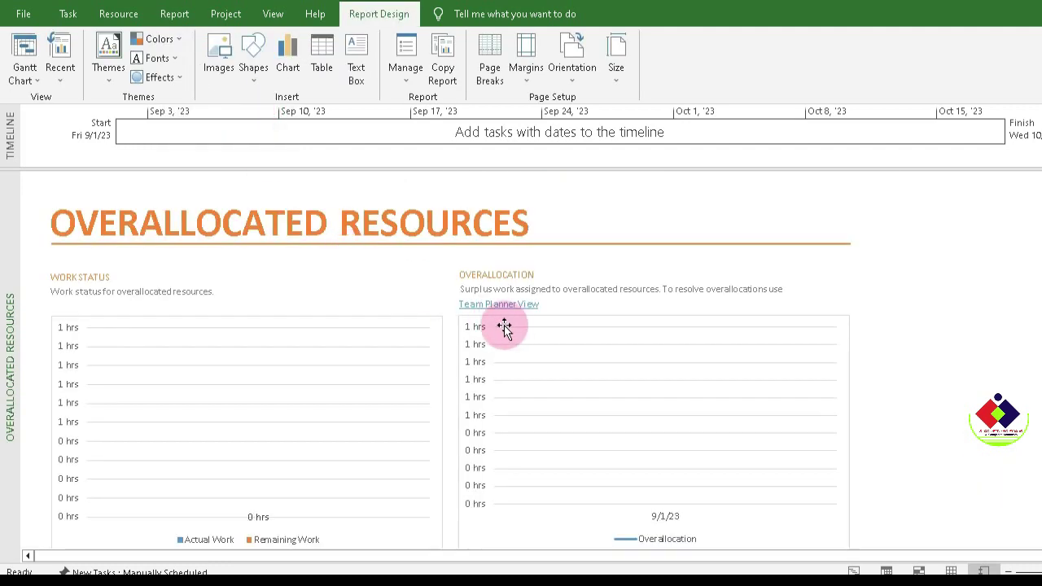
pyautogui.scroll(-1, 339, 322)
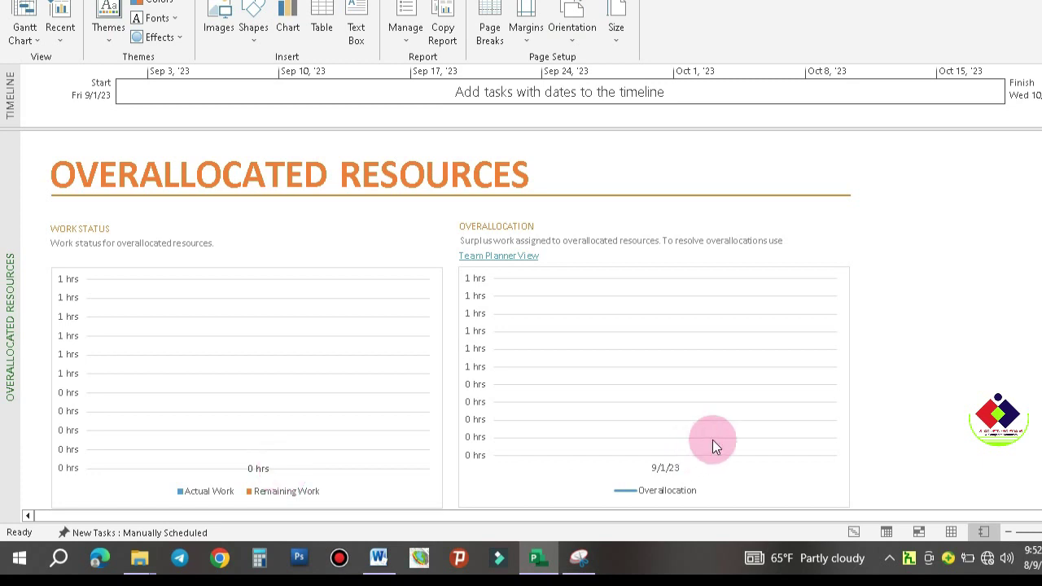
pyautogui.scroll(1, 317, 382)
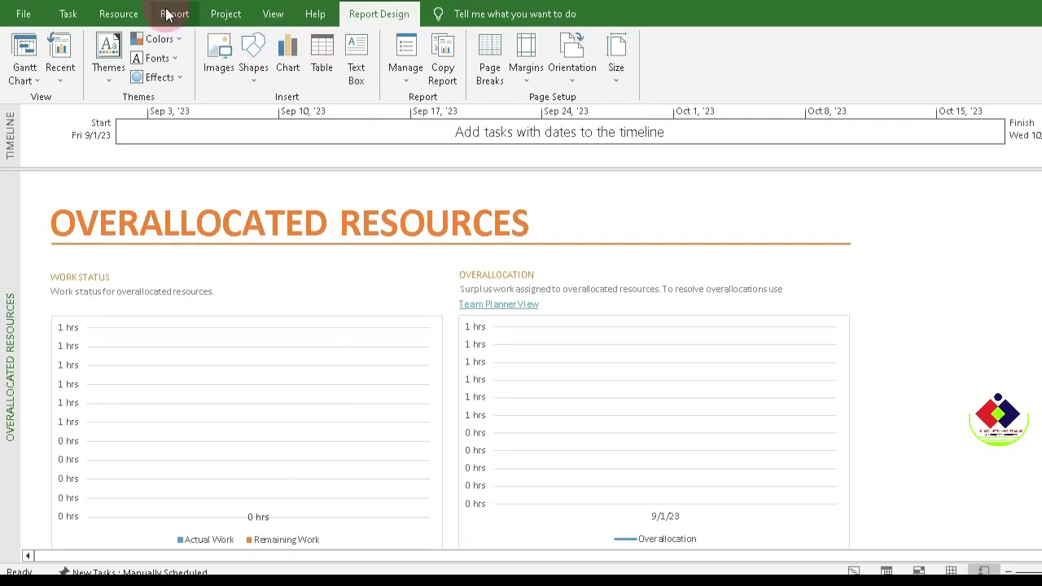
# Open the Resource Overview report from the resource reports.
pyautogui.click(173, 14)
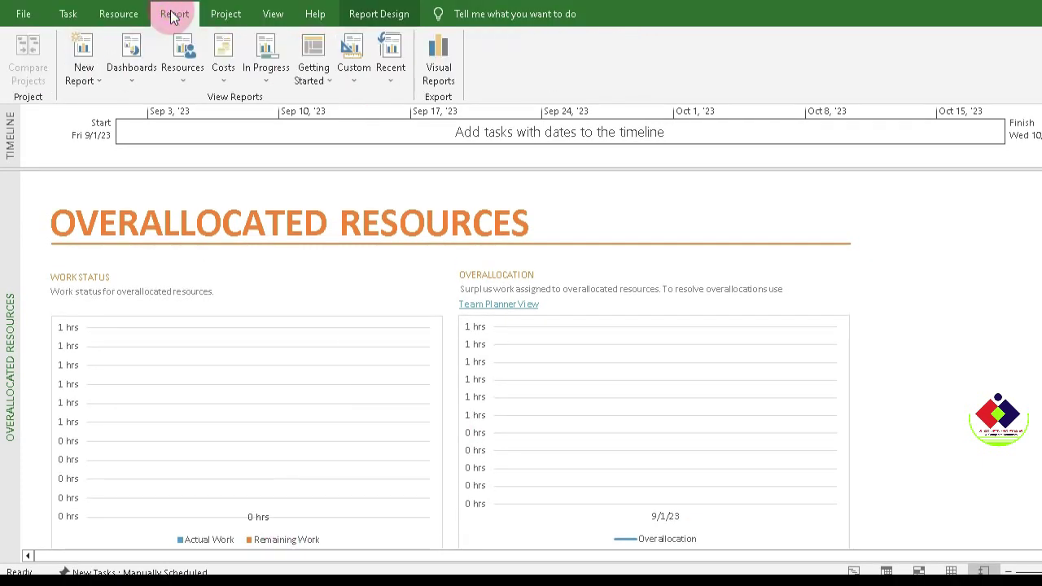
pyautogui.click(183, 80)
pyautogui.click(232, 118)
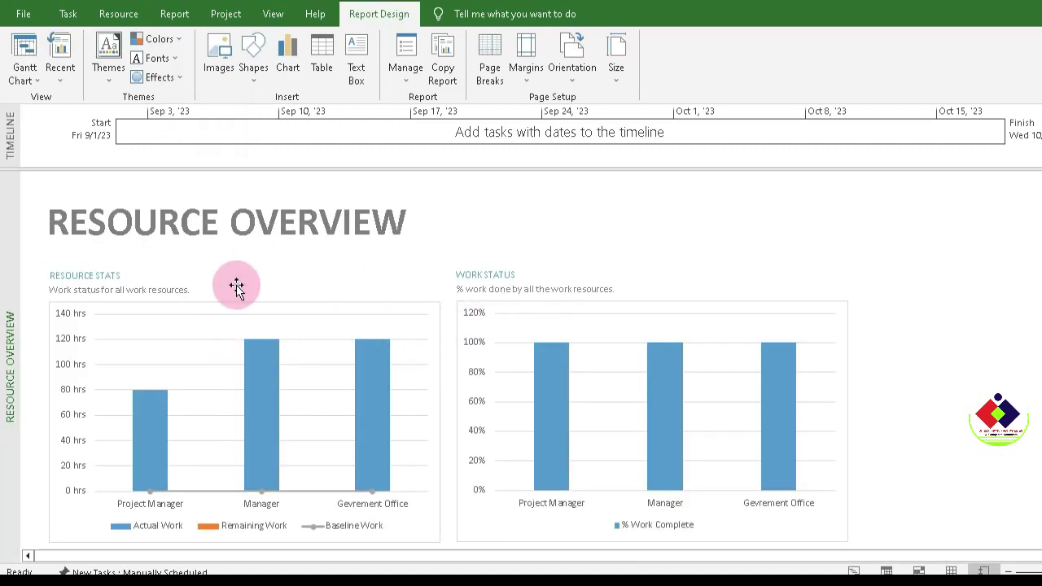
# Examine the Resource Overview report's Resource Stats and Work Status charts and its Resource Status table.
pyautogui.scroll(-2, 309, 319)
pyautogui.scroll(2, 310, 320)
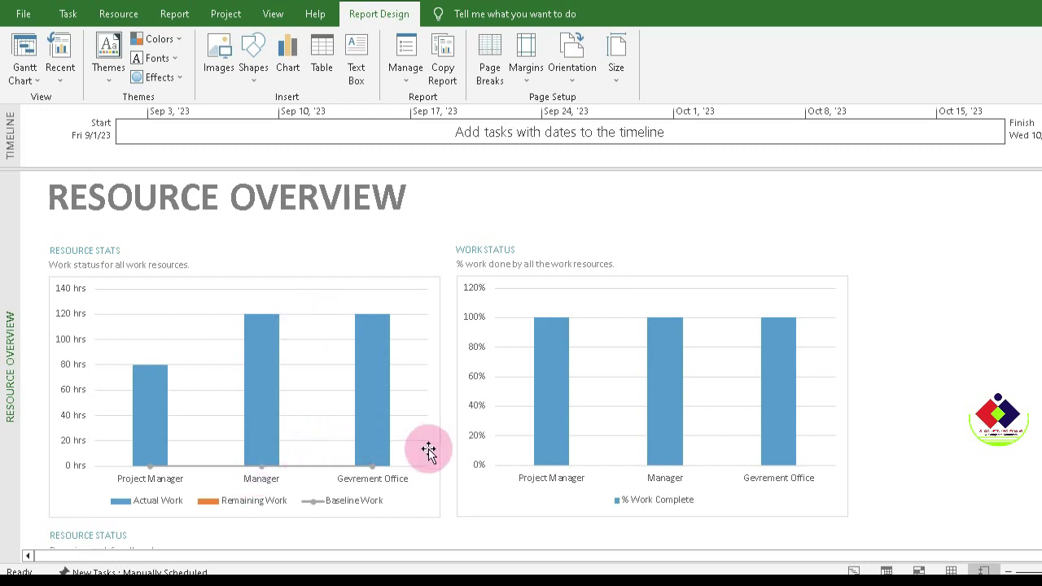
pyautogui.scroll(-1, 578, 468)
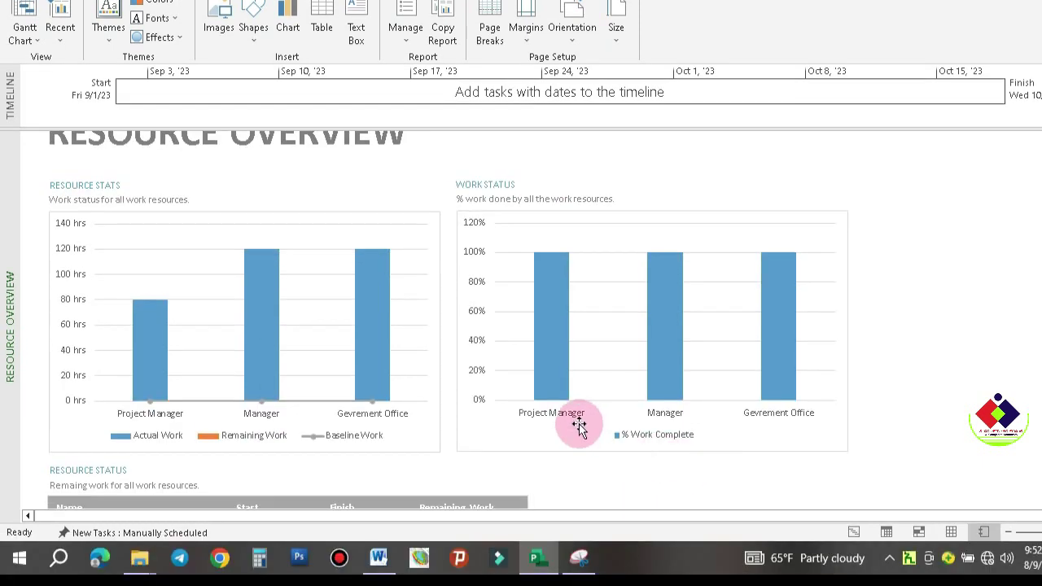
pyautogui.scroll(-4, 578, 429)
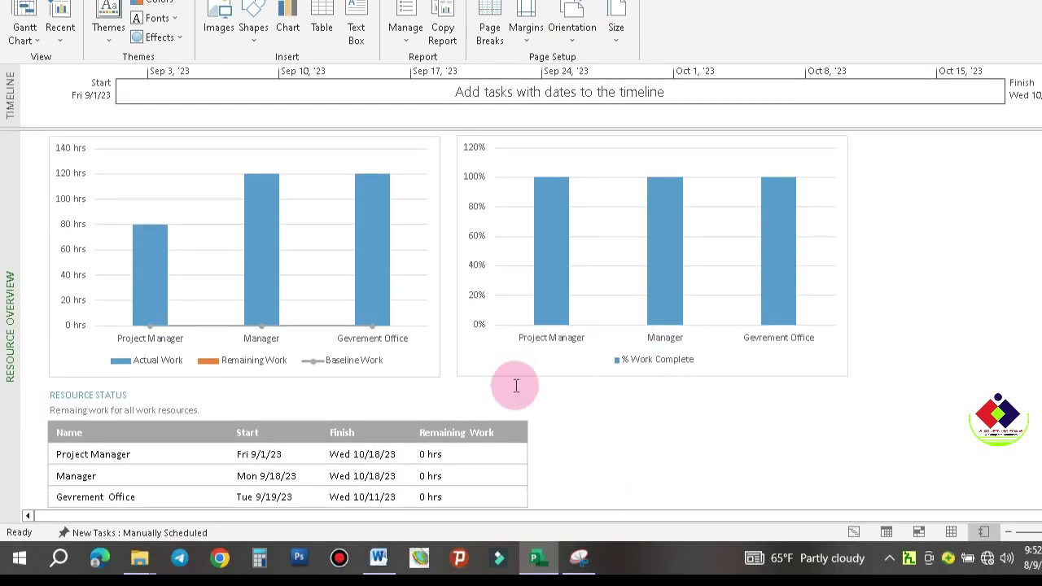
pyautogui.scroll(4, 449, 378)
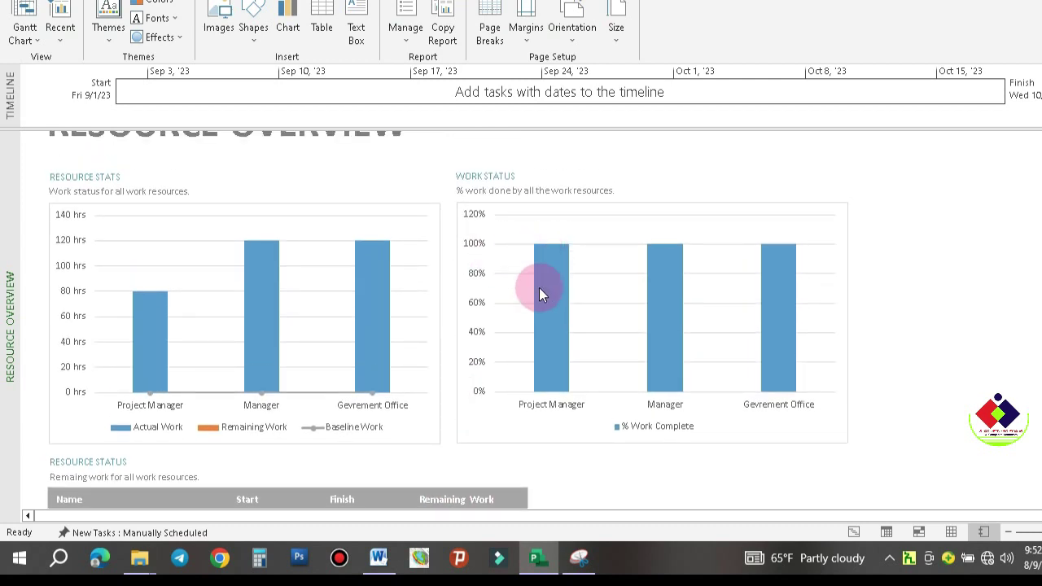
pyautogui.scroll(1, 529, 301)
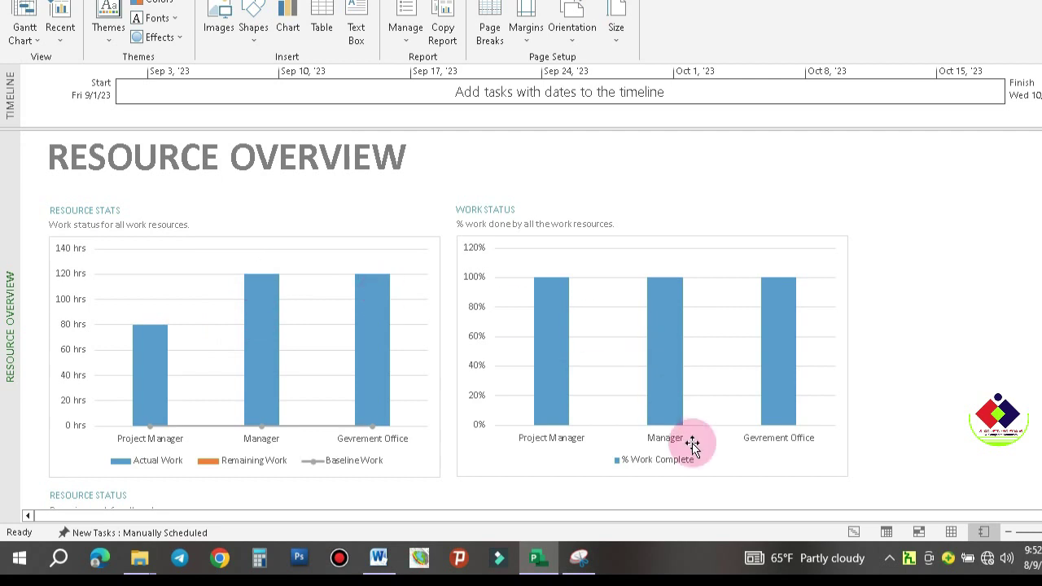
pyautogui.scroll(-1, 238, 354)
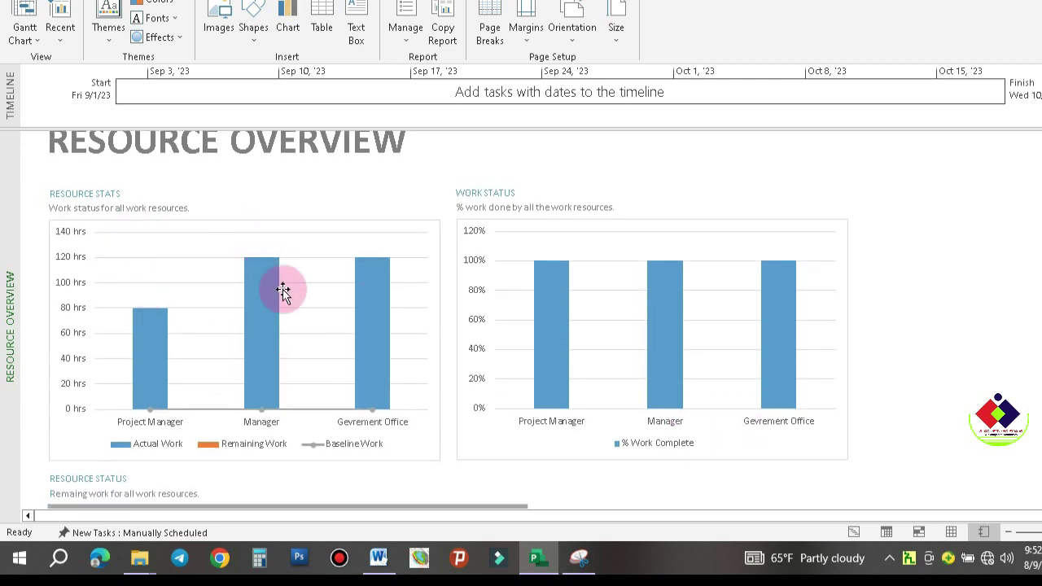
pyautogui.scroll(1, 306, 313)
pyautogui.scroll(-2, 433, 289)
pyautogui.scroll(-4, 440, 317)
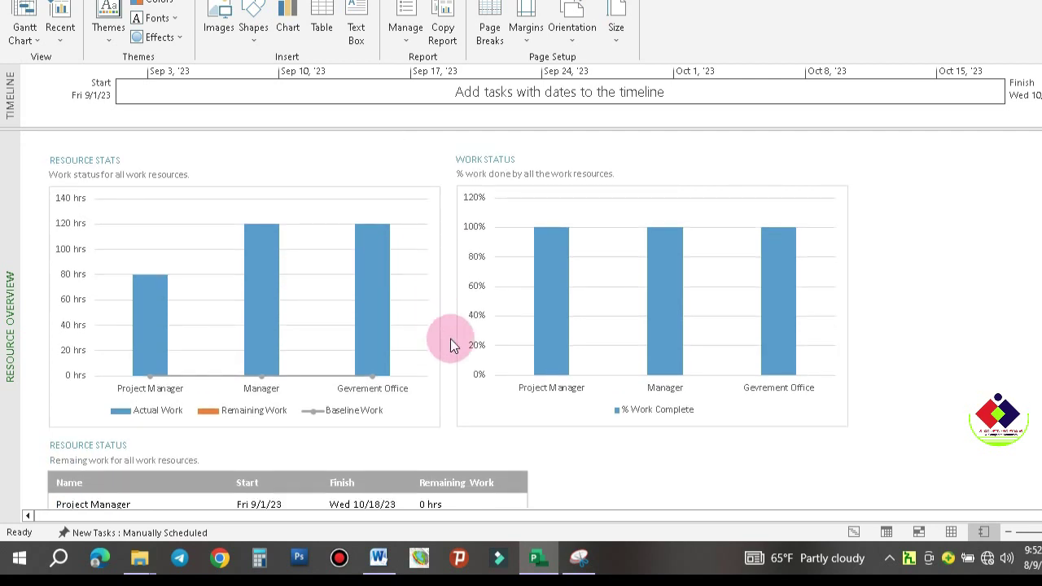
pyautogui.scroll(2, 481, 362)
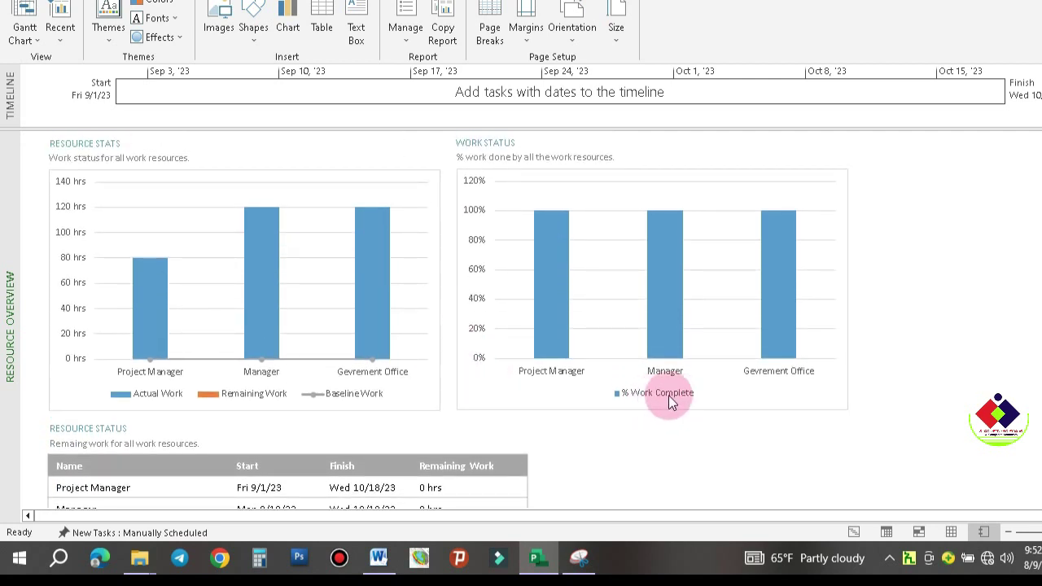
pyautogui.scroll(2, 668, 397)
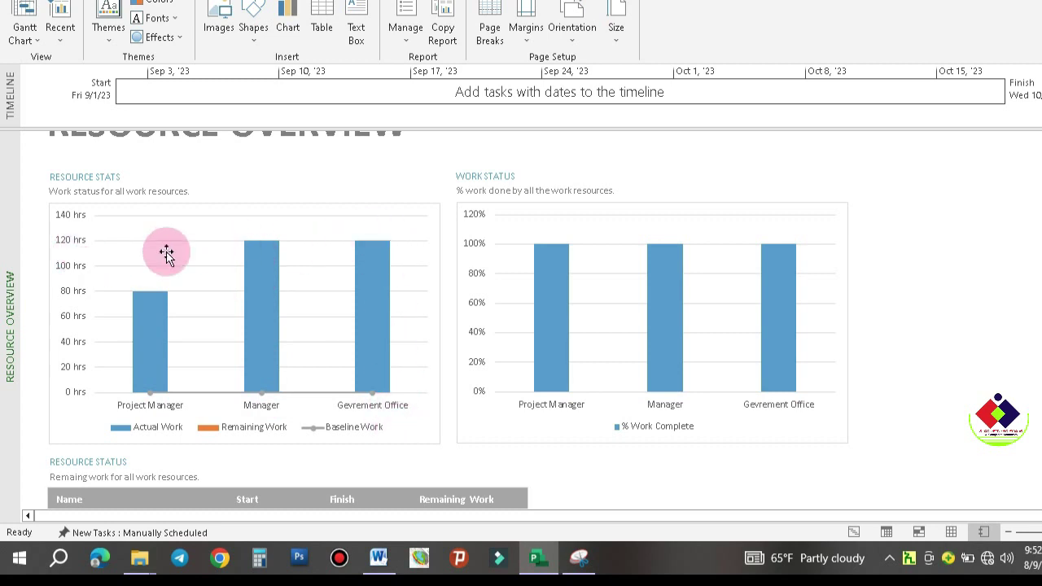
pyautogui.scroll(-3, 254, 344)
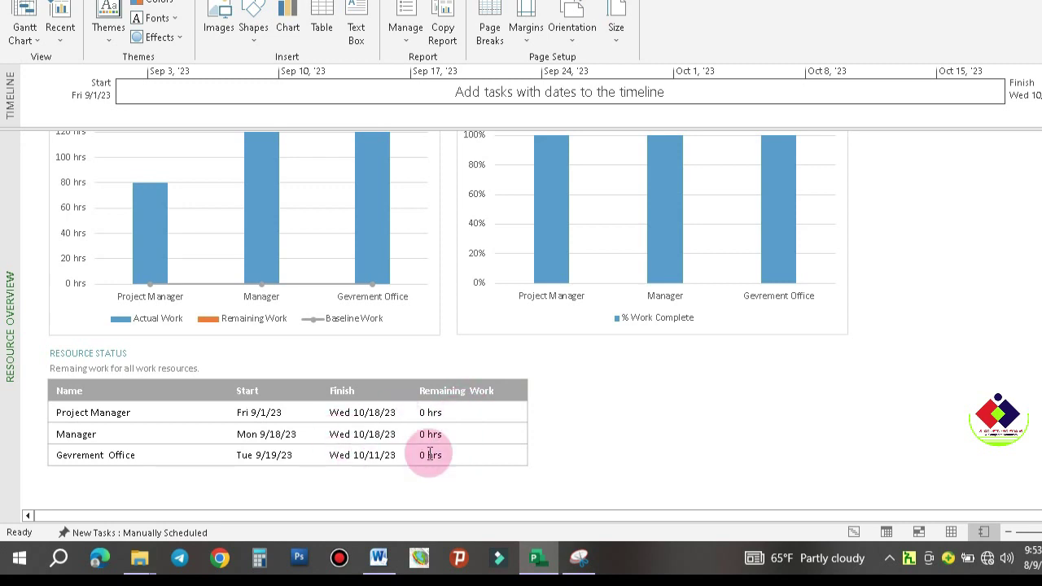
pyautogui.scroll(4, 489, 454)
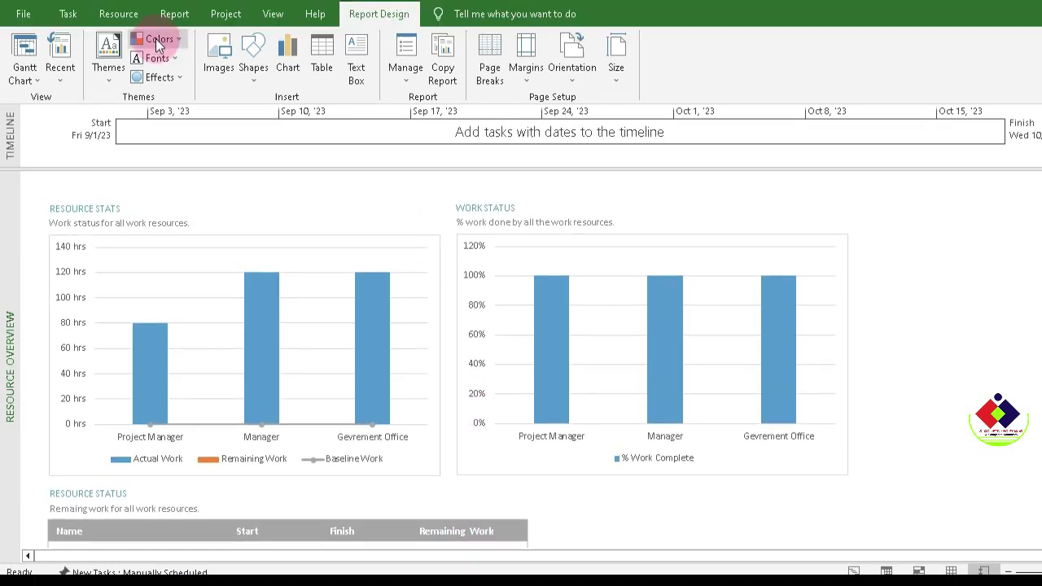
# Open the Cash Flow report from the cost reports.
pyautogui.click(181, 15)
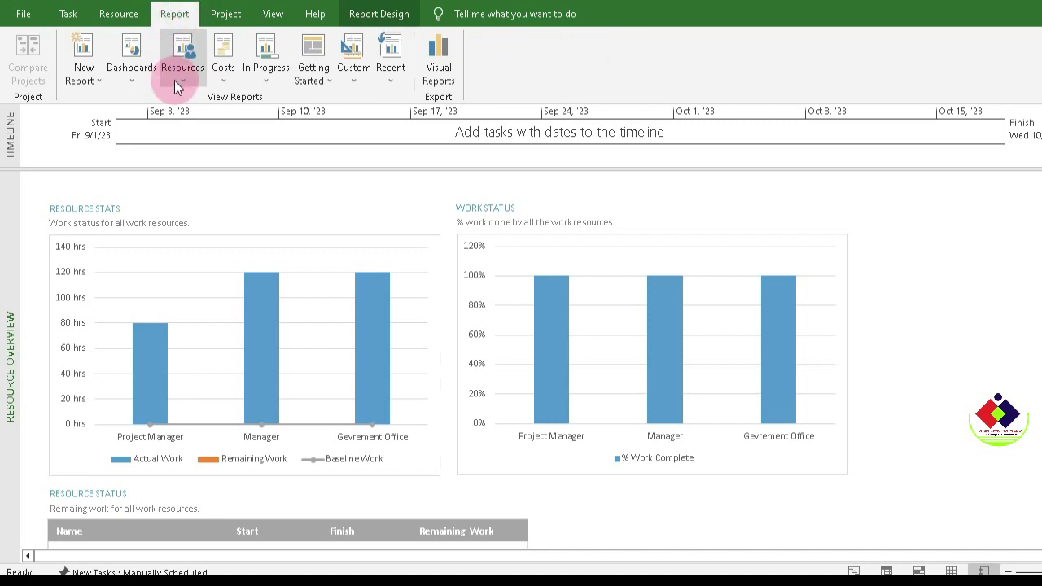
pyautogui.click(224, 81)
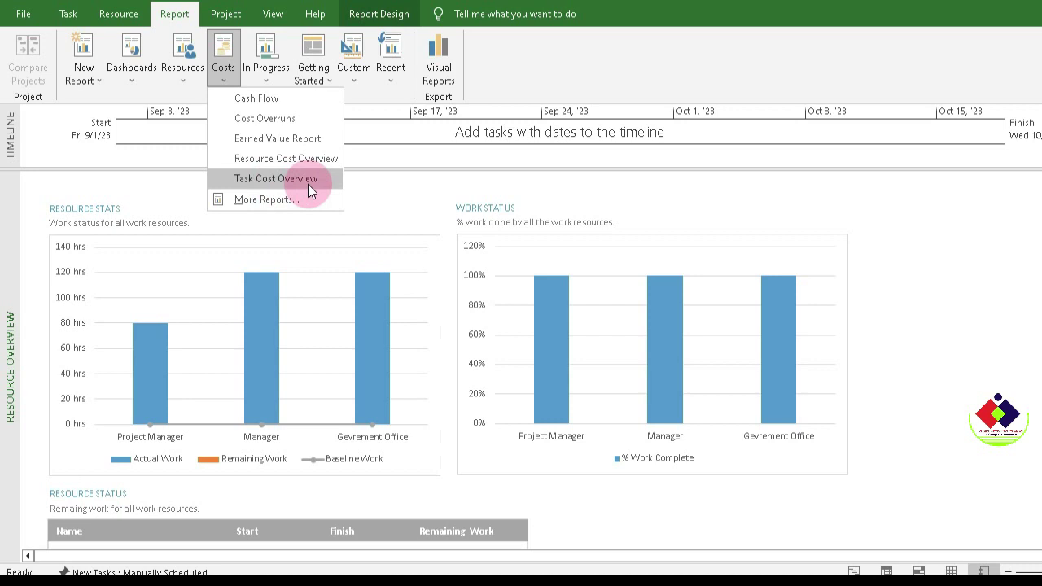
pyautogui.click(286, 100)
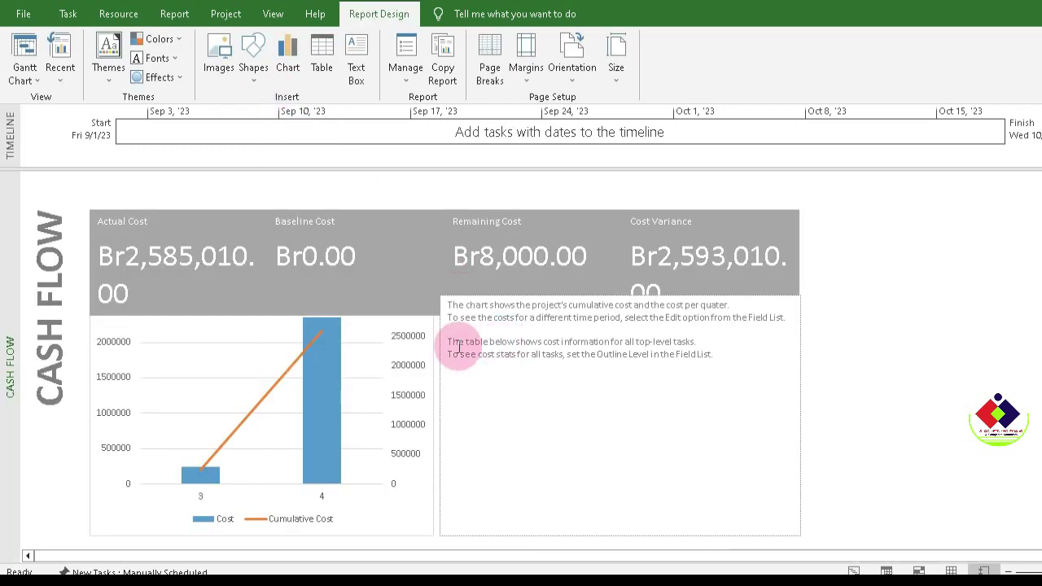
# Examine the Cash Flow report's cost summary figures, cumulative cost chart and table of costs for the top-level tasks.
pyautogui.scroll(-3, 217, 269)
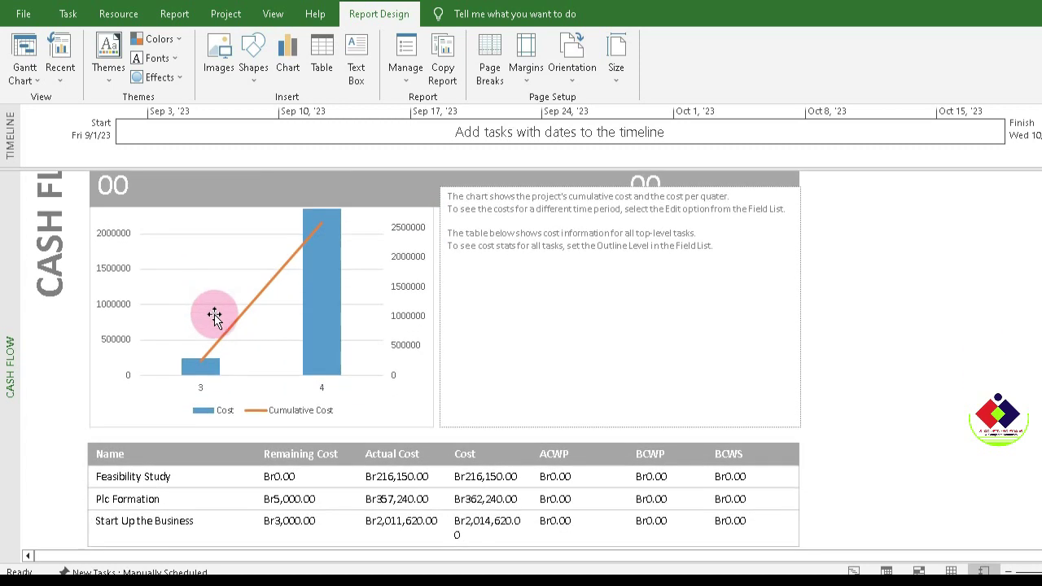
pyautogui.scroll(-3, 326, 360)
pyautogui.scroll(3, 326, 367)
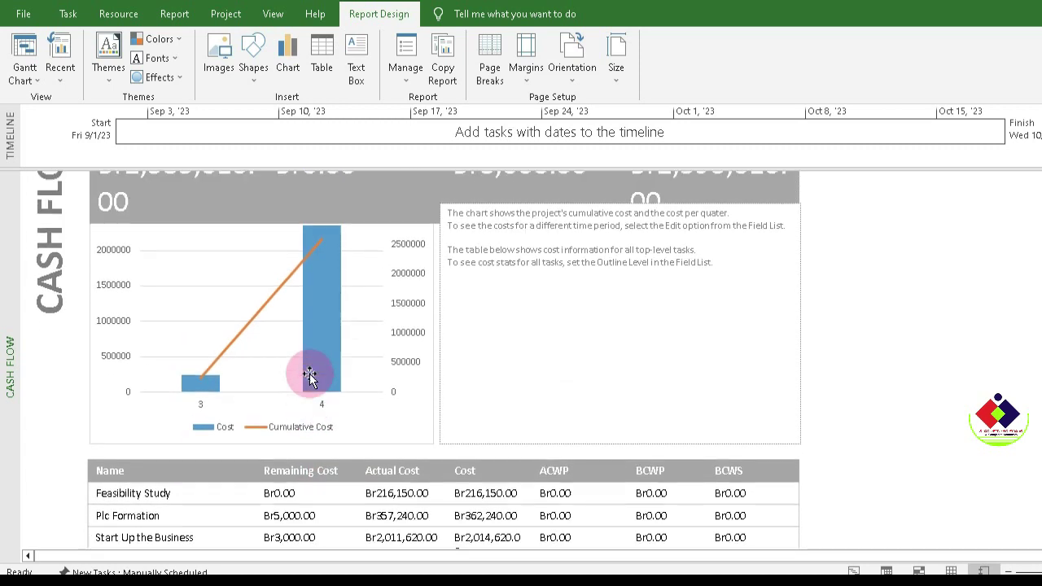
pyautogui.scroll(1, 311, 375)
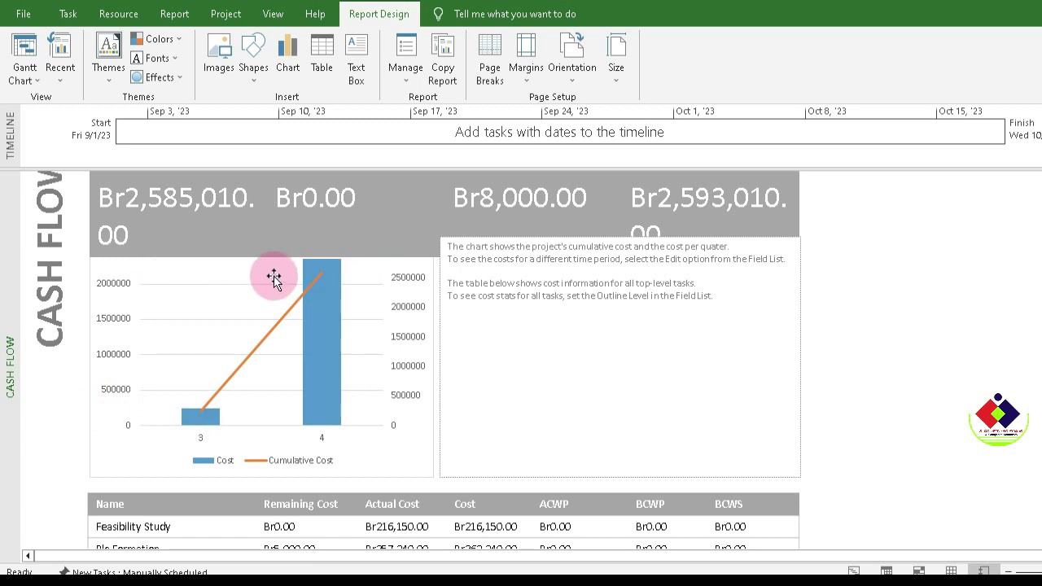
pyautogui.scroll(1, 326, 289)
pyautogui.scroll(1, 214, 256)
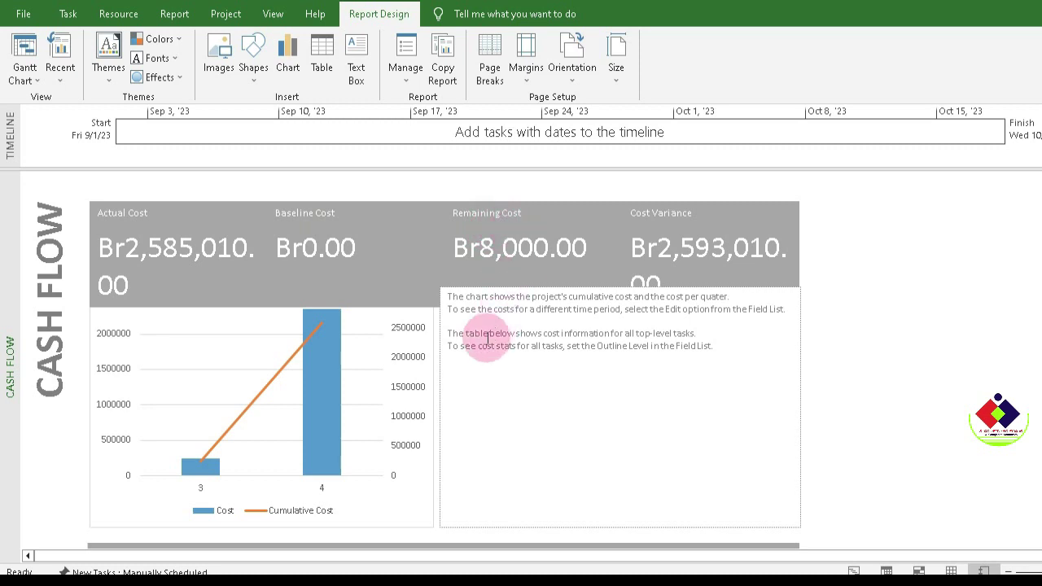
pyautogui.scroll(-2, 209, 384)
pyautogui.scroll(-1, 427, 328)
pyautogui.scroll(3, 472, 342)
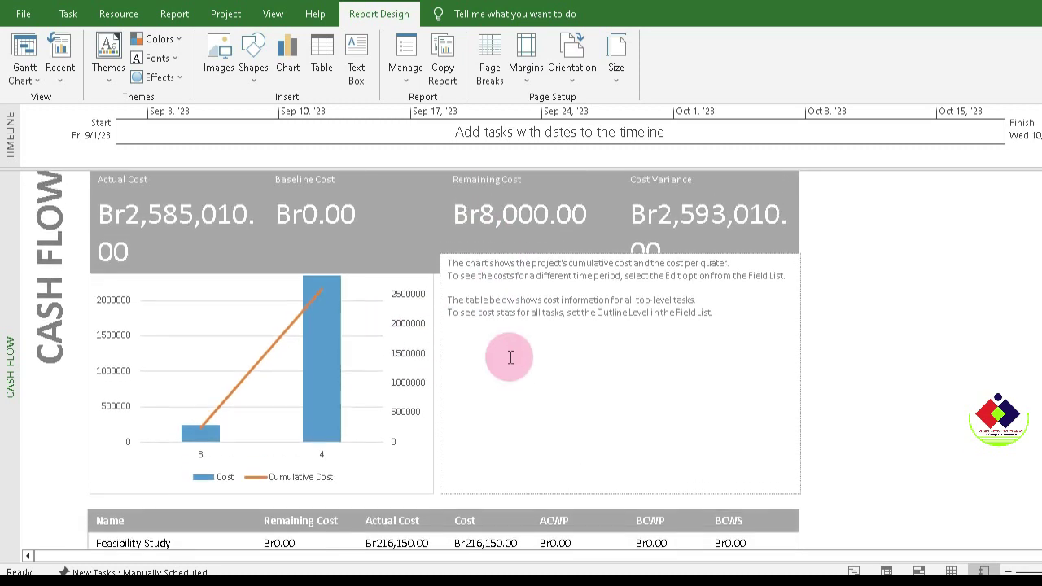
pyautogui.scroll(-6, 518, 350)
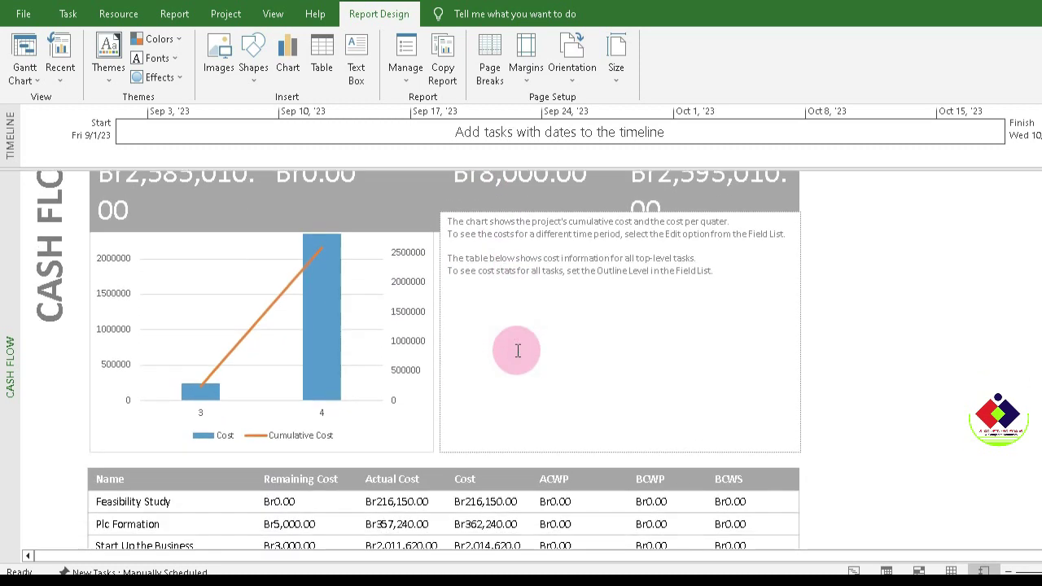
pyautogui.scroll(-3, 518, 349)
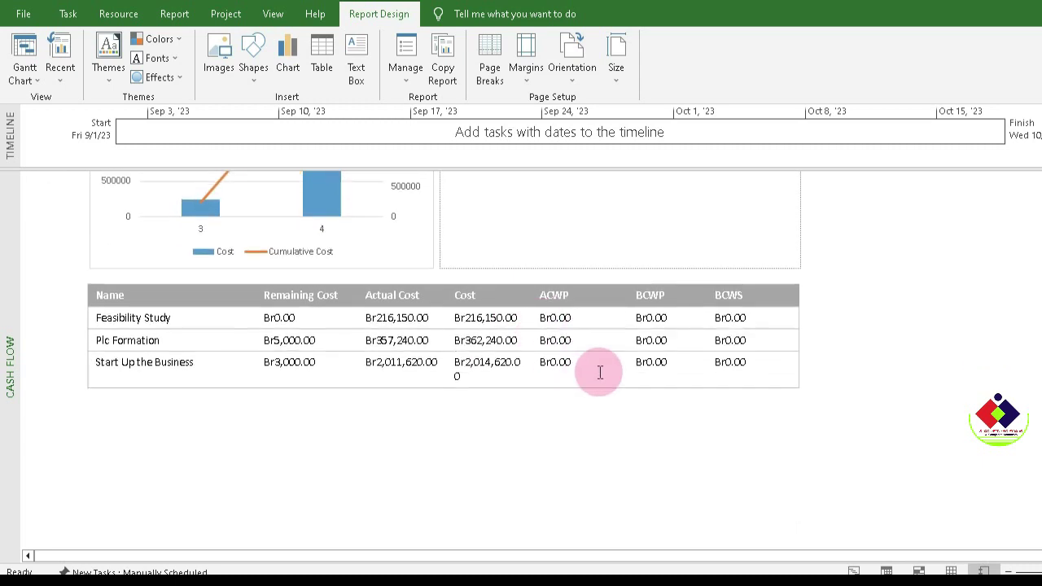
pyautogui.scroll(1, 600, 368)
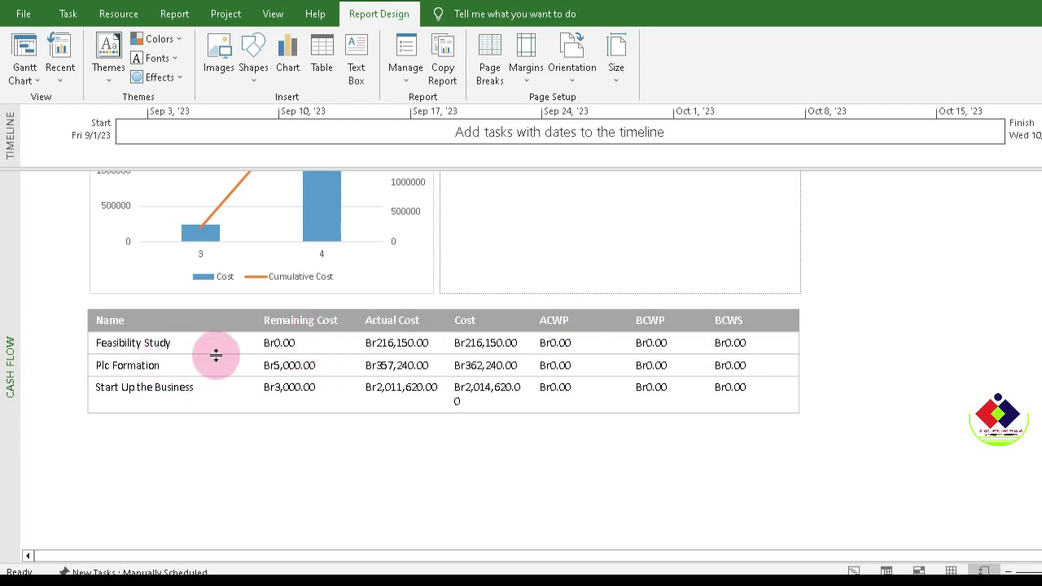
pyautogui.scroll(3, 539, 424)
pyautogui.scroll(2, 538, 424)
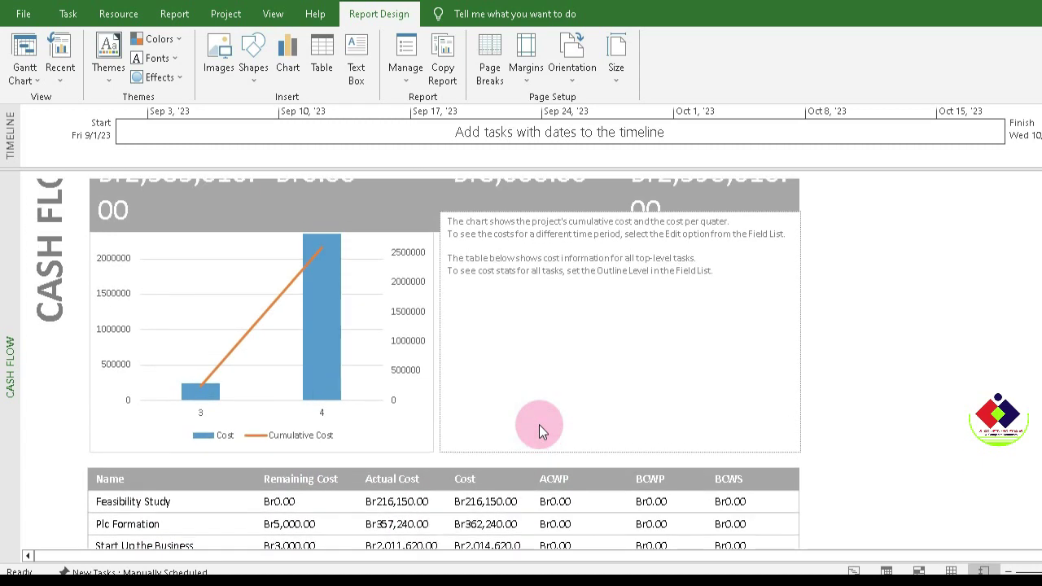
# Inspect the Cash Flow report's cost chart and its vertical title text box.
pyautogui.click(405, 373)
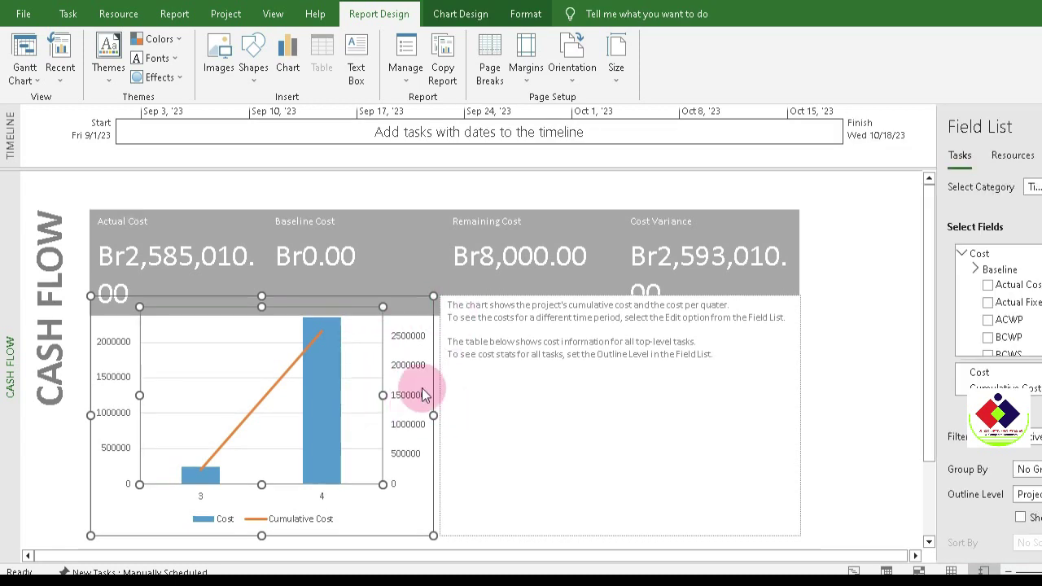
pyautogui.click(72, 340)
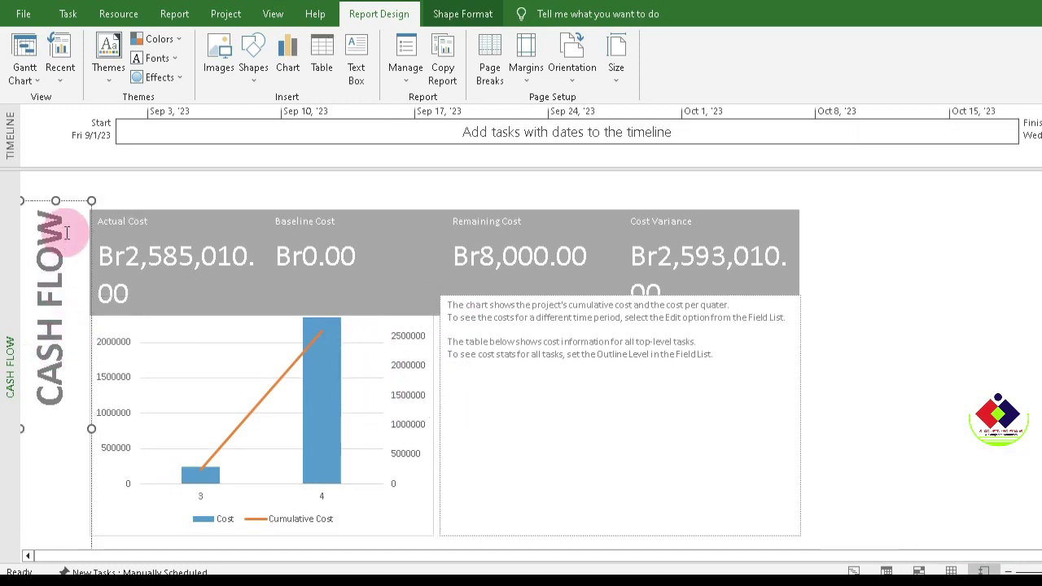
pyautogui.moveTo(70, 200); pyautogui.dragTo(61, 409)
pyautogui.click(60, 302)
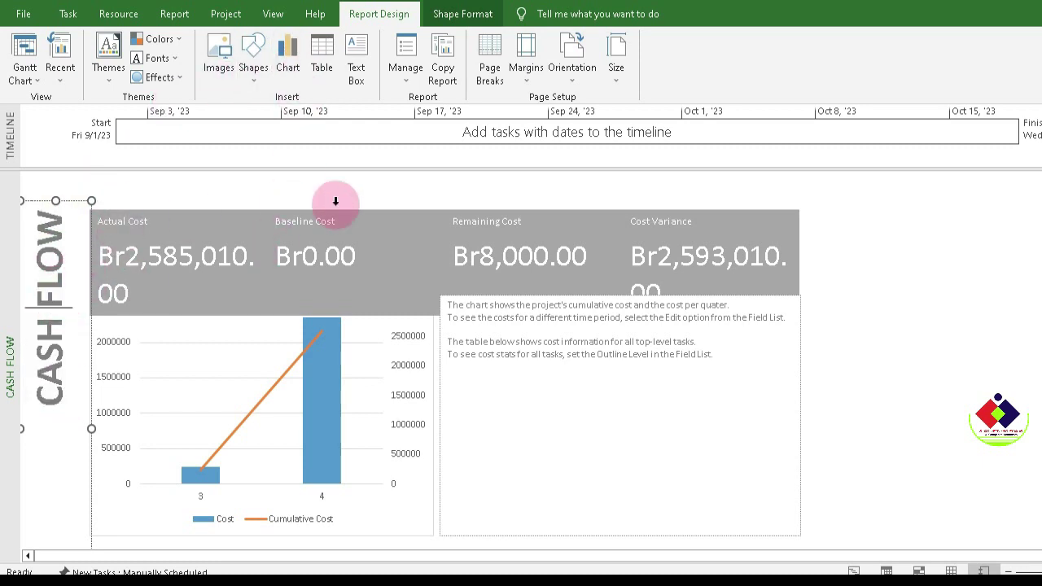
pyautogui.scroll(-3, 240, 378)
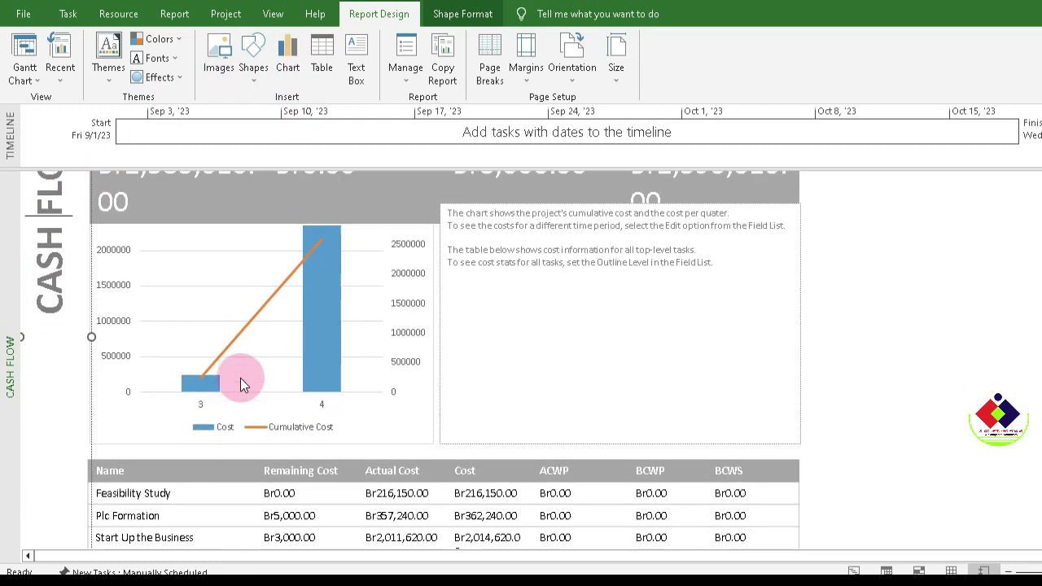
# Open the Visual Reports dialog and preview the sample charts of the templates from Baseline Cost Report to Resource Work Summary Report.
pyautogui.click(176, 14)
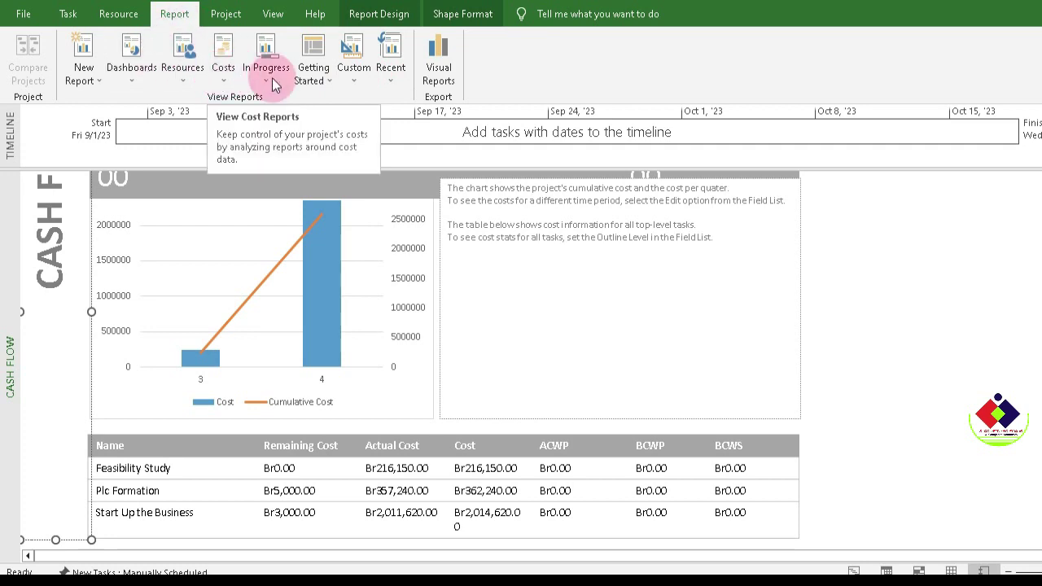
pyautogui.click(448, 82)
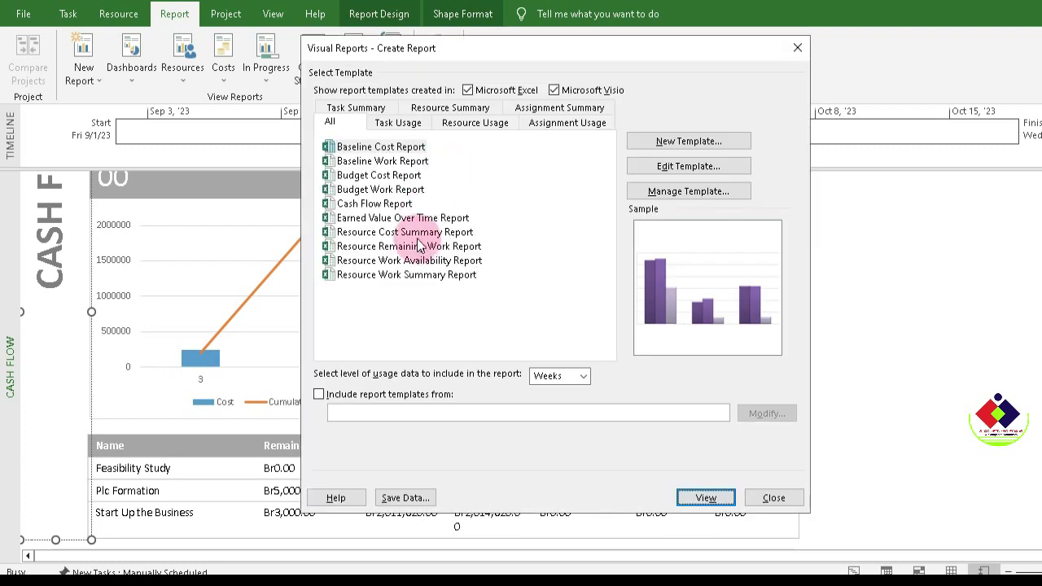
pyautogui.click(417, 149)
pyautogui.click(389, 161)
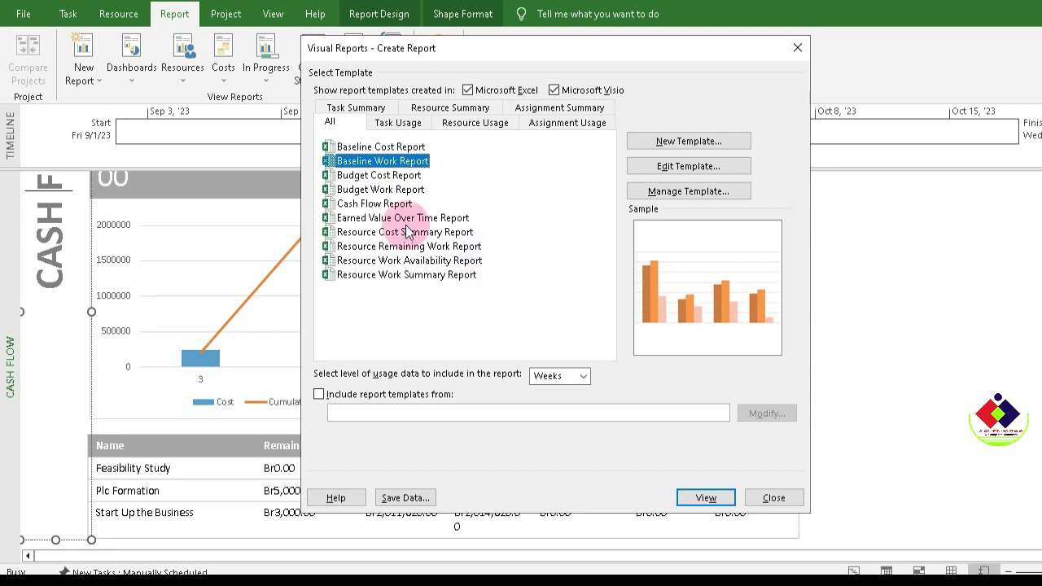
pyautogui.click(367, 181)
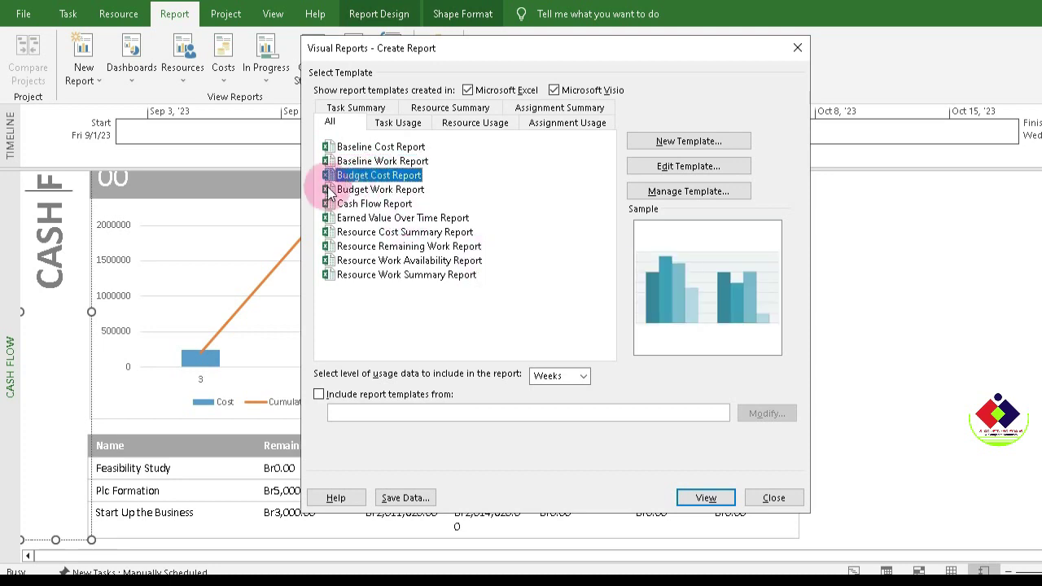
pyautogui.click(365, 190)
pyautogui.click(356, 204)
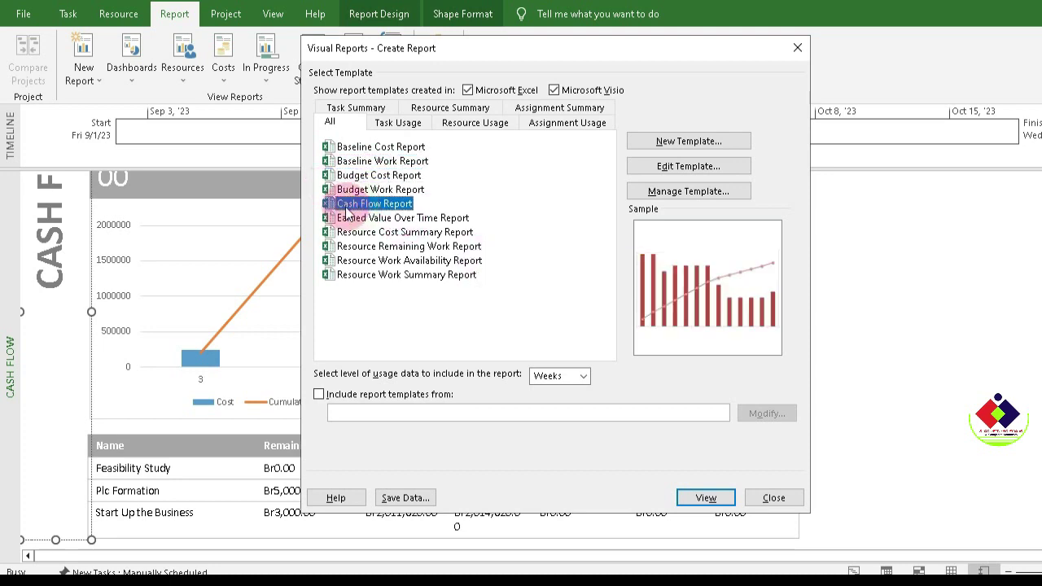
pyautogui.click(387, 220)
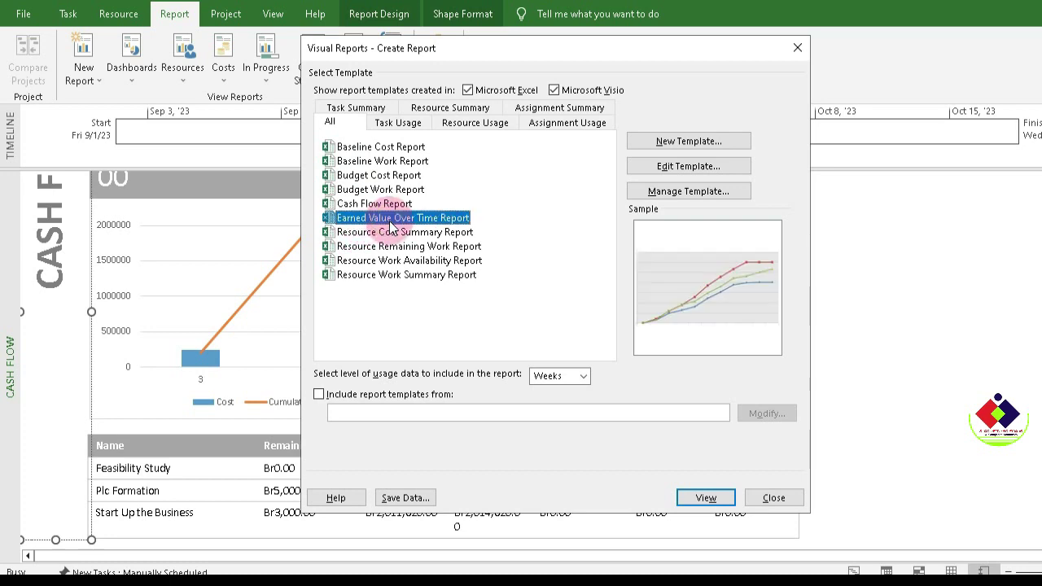
pyautogui.click(436, 233)
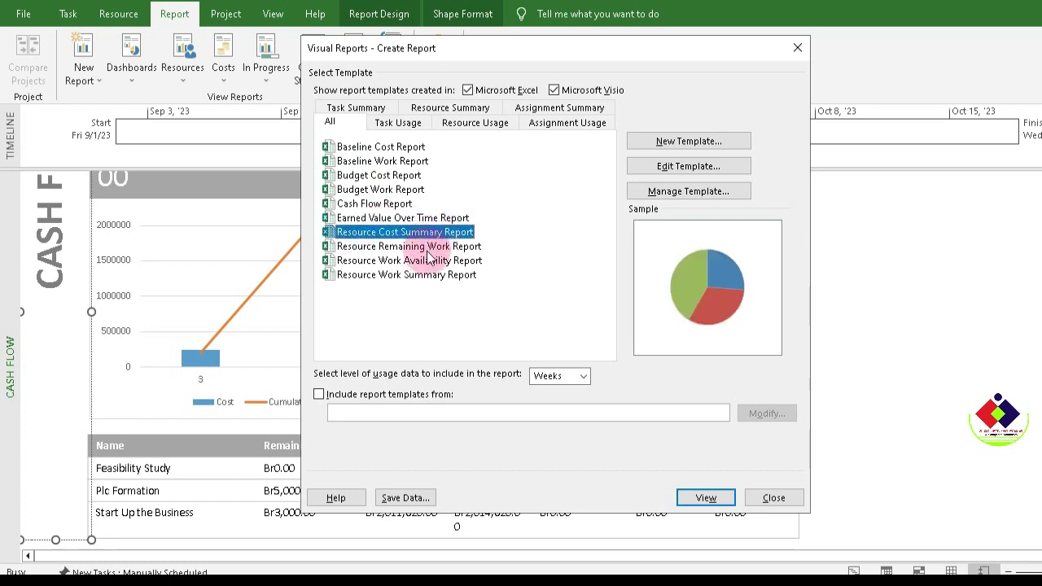
pyautogui.click(382, 247)
pyautogui.click(378, 260)
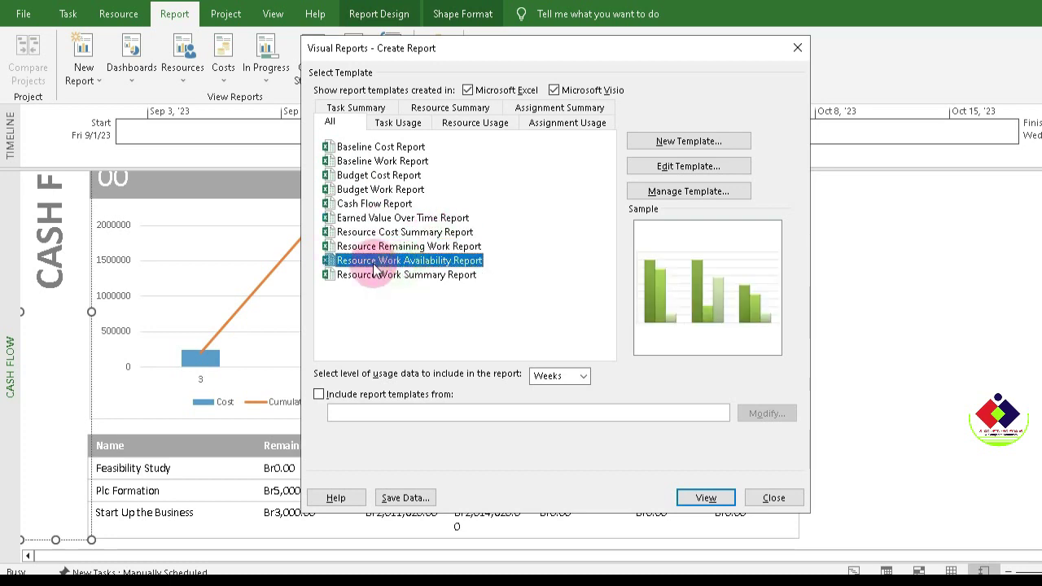
pyautogui.click(437, 278)
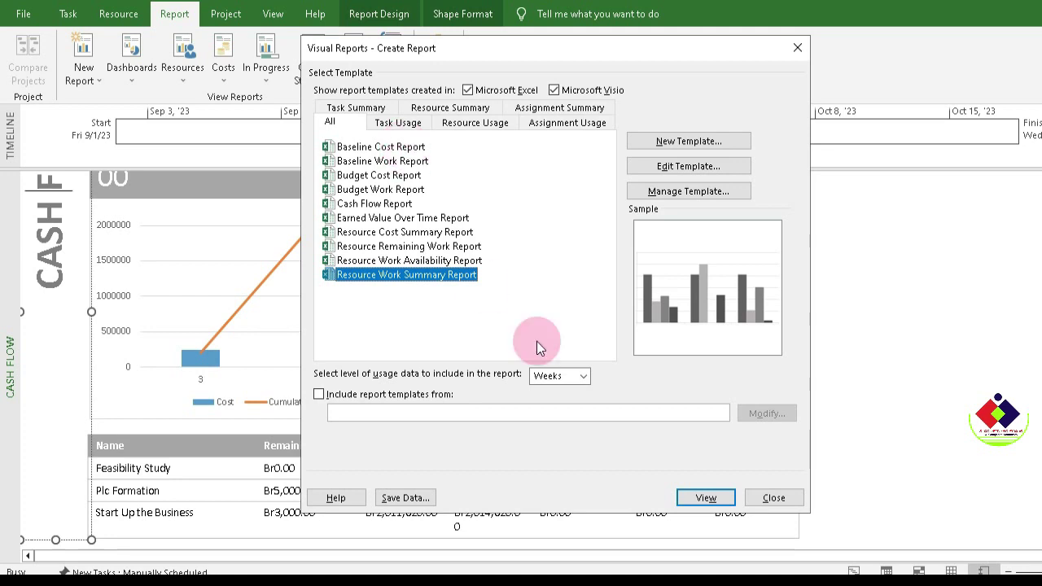
# Generate the Cash Flow Report visual report in Excel with the usage data level kept at Weeks.
pyautogui.click(584, 376)
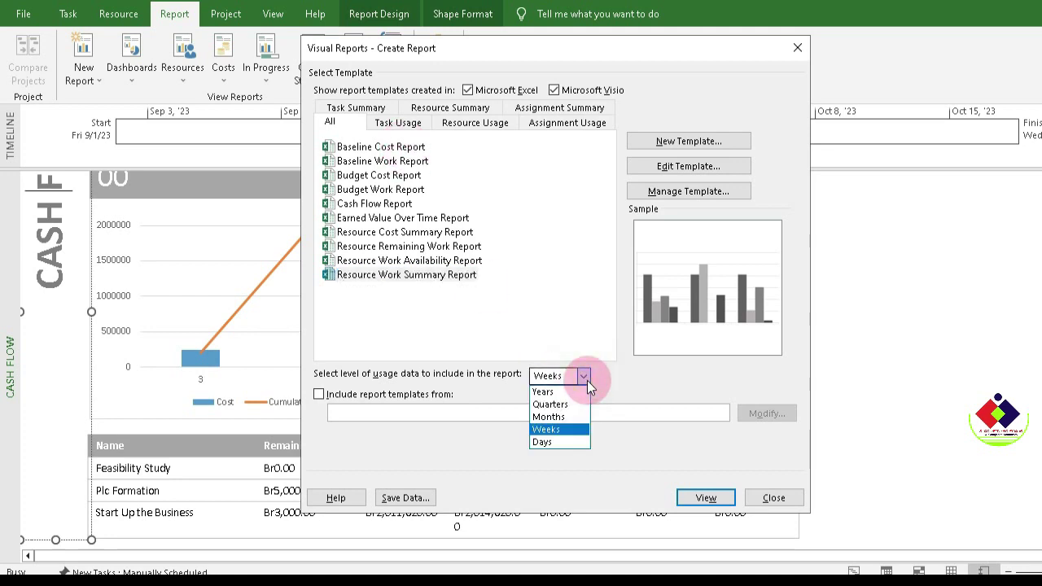
pyautogui.click(533, 265)
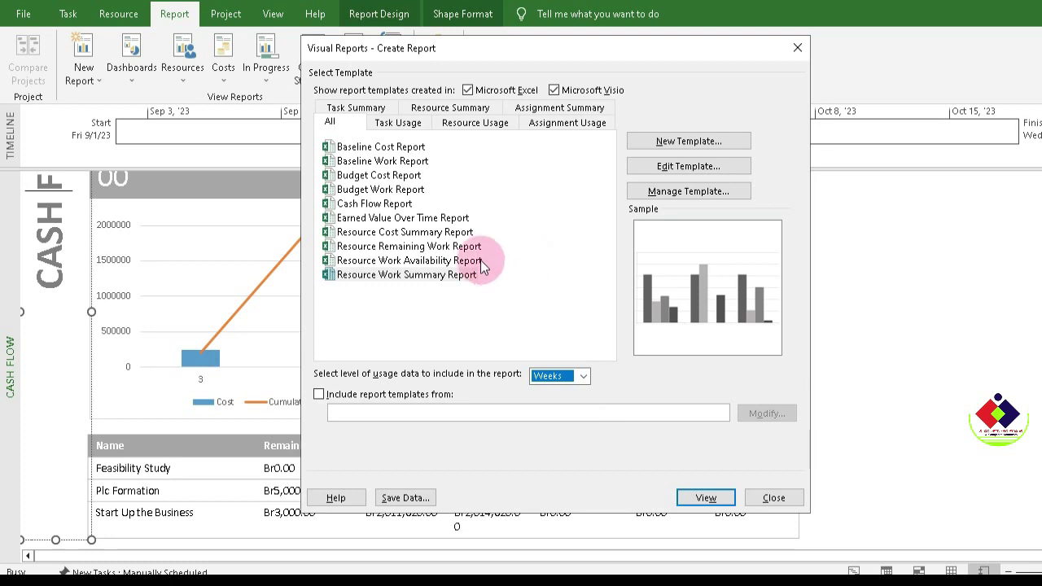
pyautogui.click(395, 204)
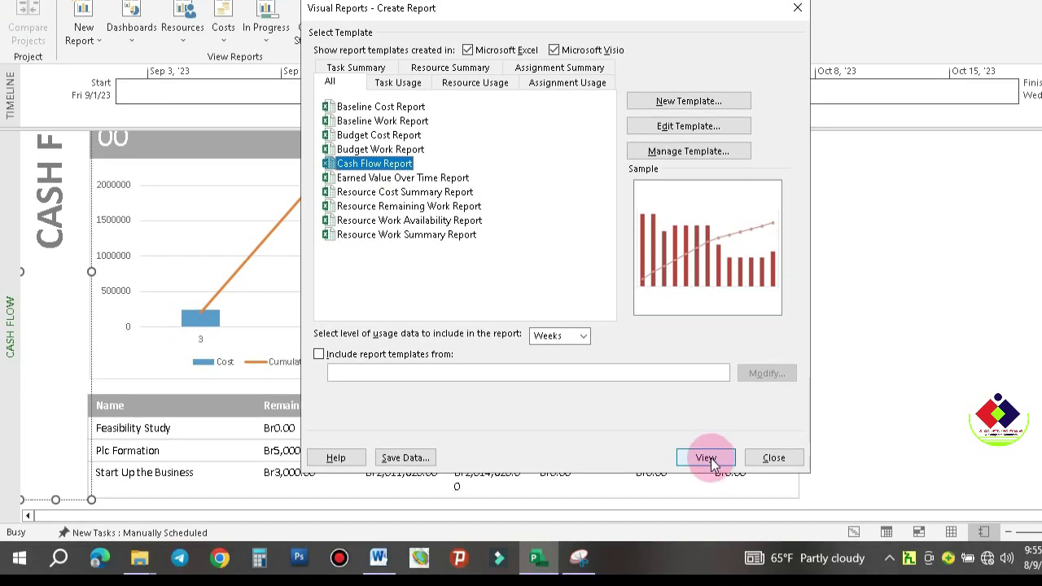
pyautogui.click(708, 459)
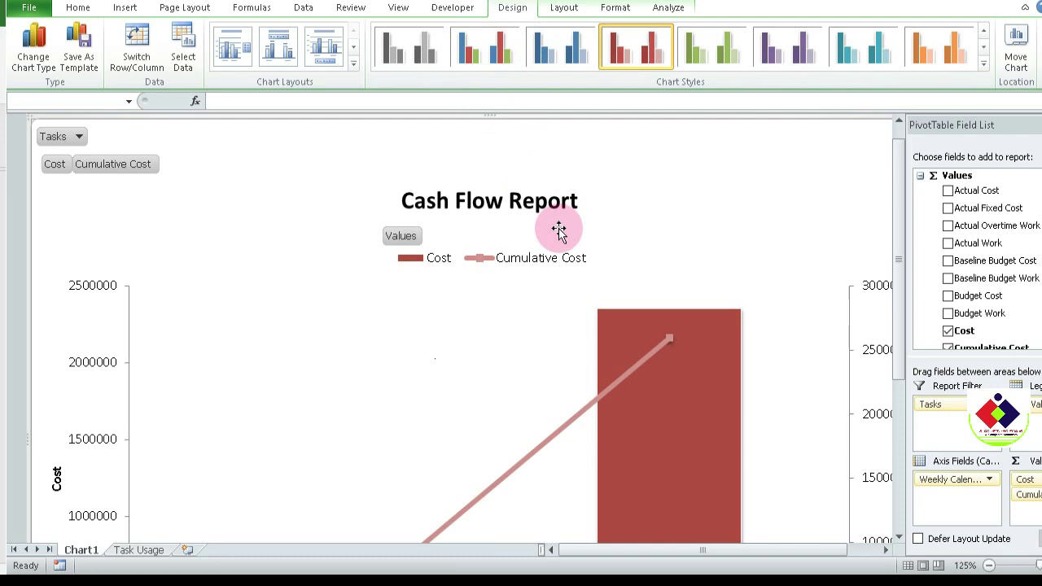
# Zoom the Excel chart sheet out to 90% and look over the whole Cash Flow Report chart.
pyautogui.scroll(-3, 558, 184)
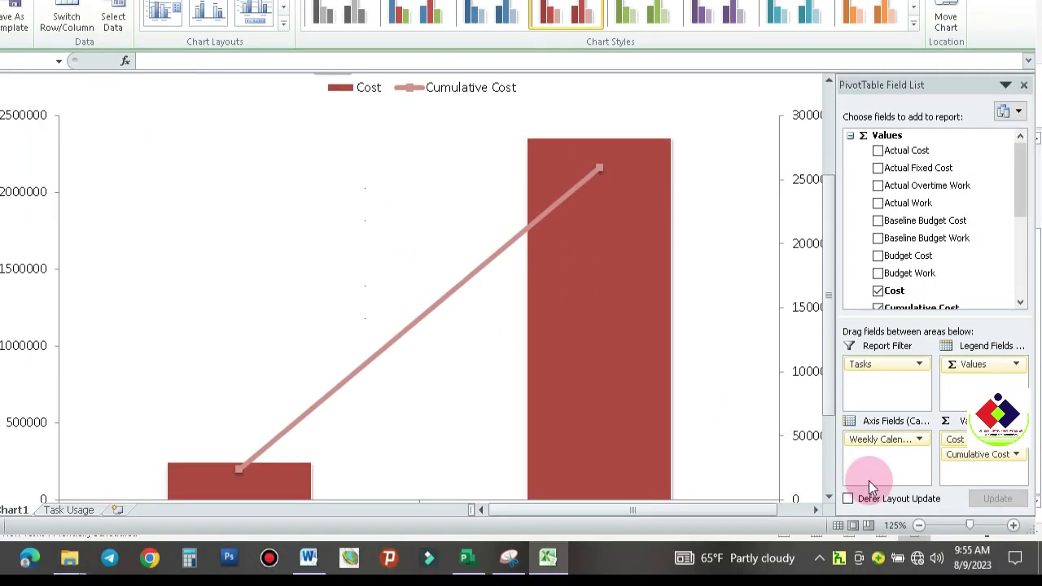
pyautogui.click(918, 525)
pyautogui.click(918, 525)
pyautogui.click(918, 525)
pyautogui.click(918, 525)
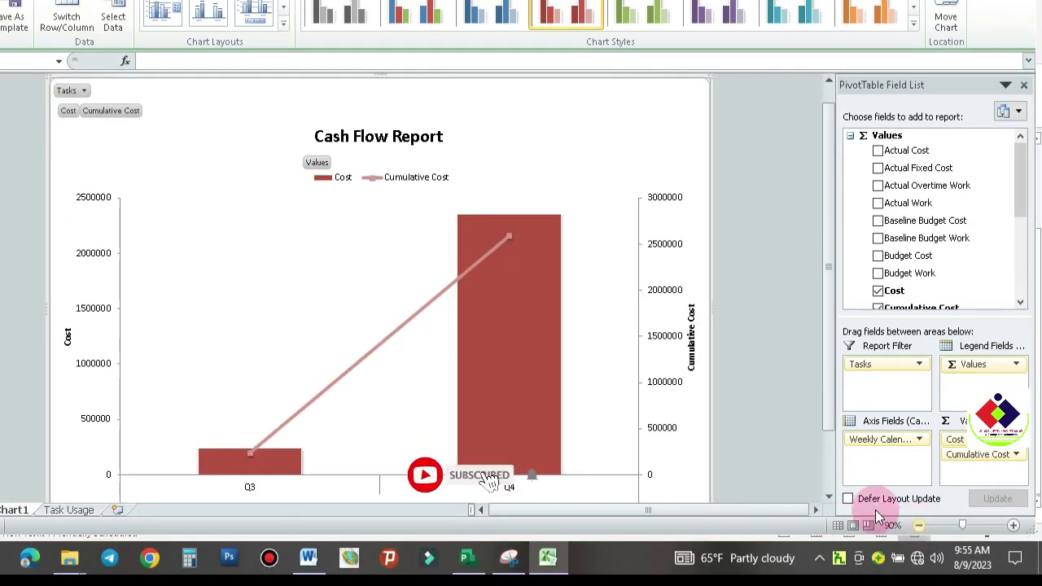
pyautogui.scroll(-2, 432, 203)
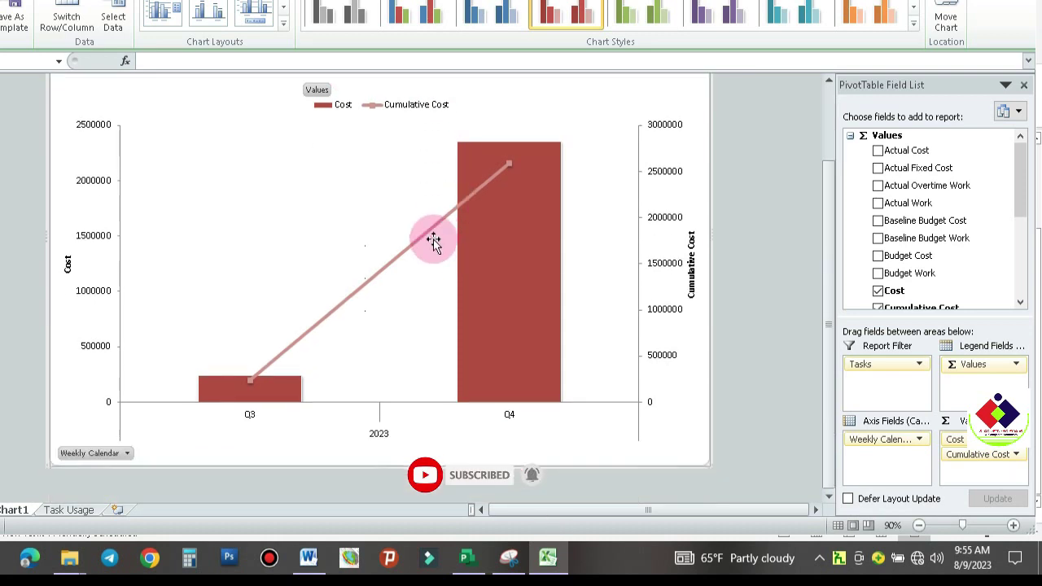
# Apply the purple chart style to the Cash Flow Report chart.
pyautogui.scroll(2, 498, 291)
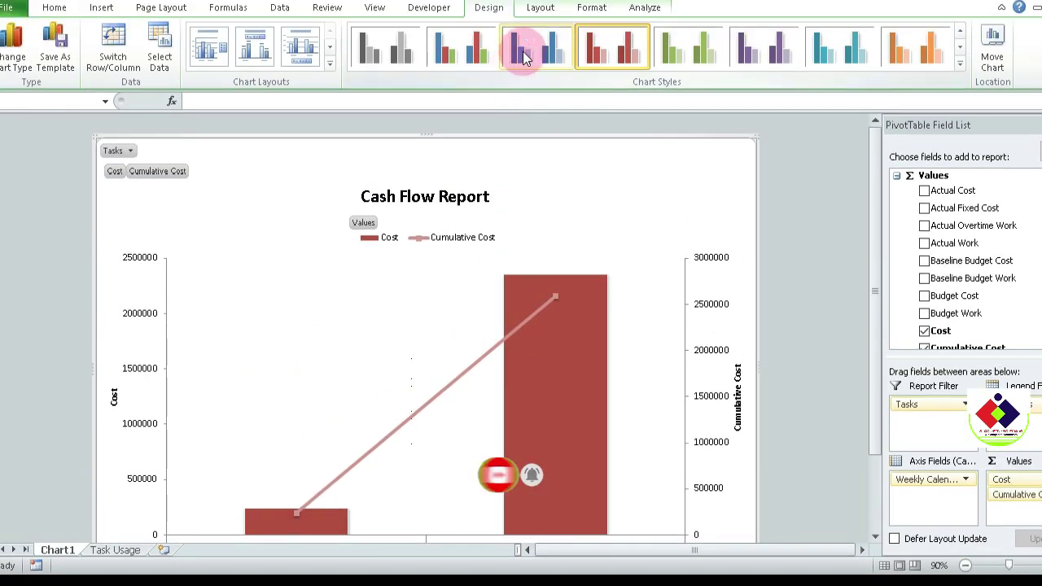
pyautogui.click(555, 17)
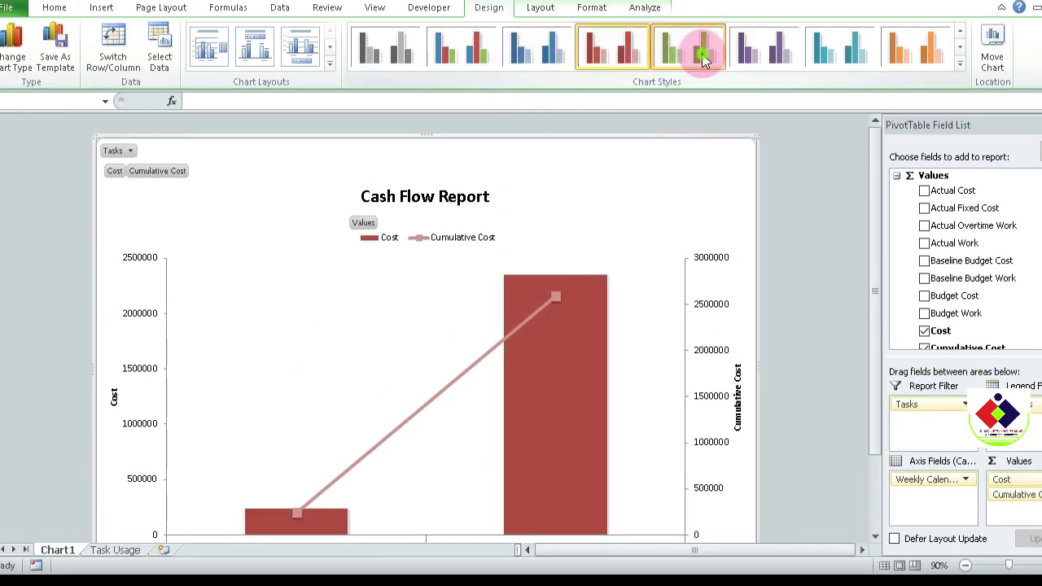
pyautogui.click(769, 47)
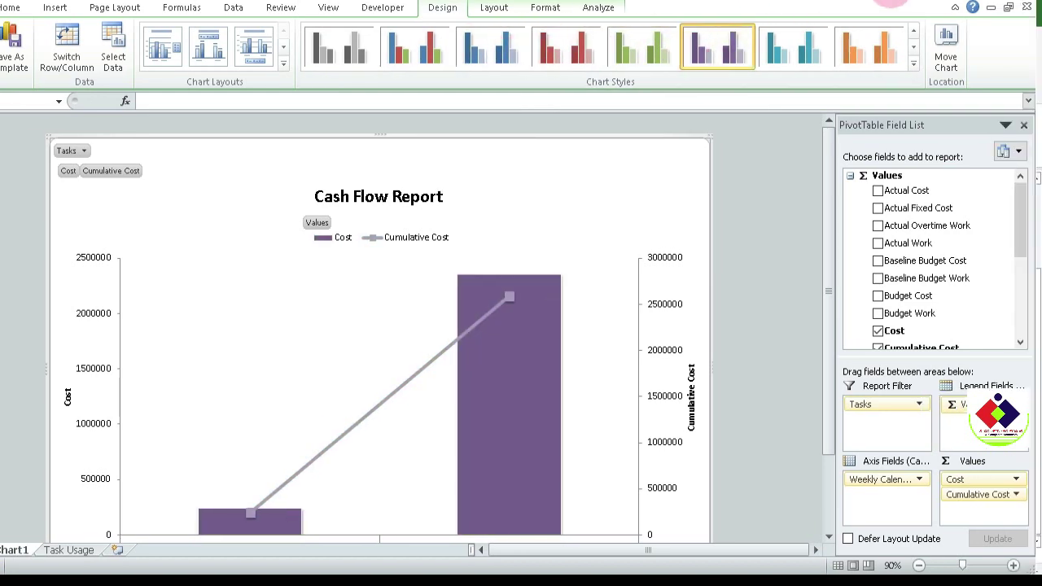
# Close the Cash Flow Report workbook without saving its changes.
pyautogui.hotkey('ctrl', 'w')
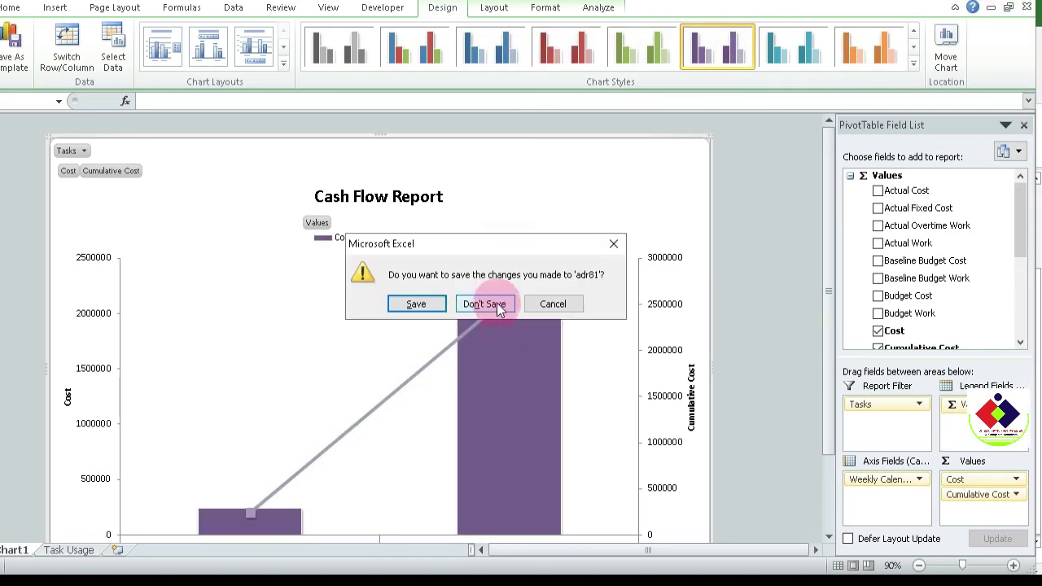
pyautogui.click(497, 306)
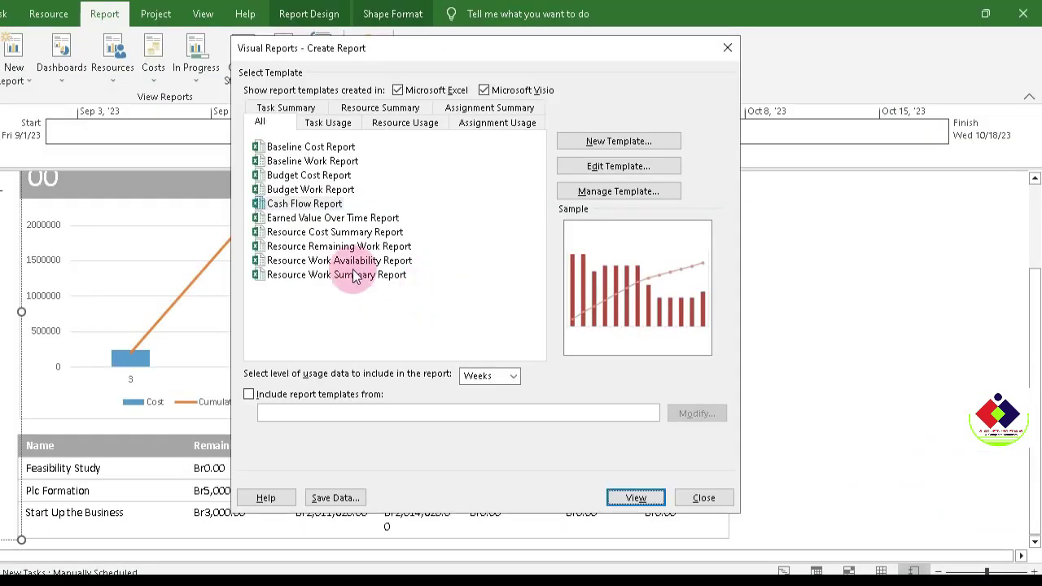
# Preview the samples of the Earned Value Over Time, Resource Cost Summary and Resource Remaining Work templates, and close the Visual Reports dialog.
pyautogui.click(330, 218)
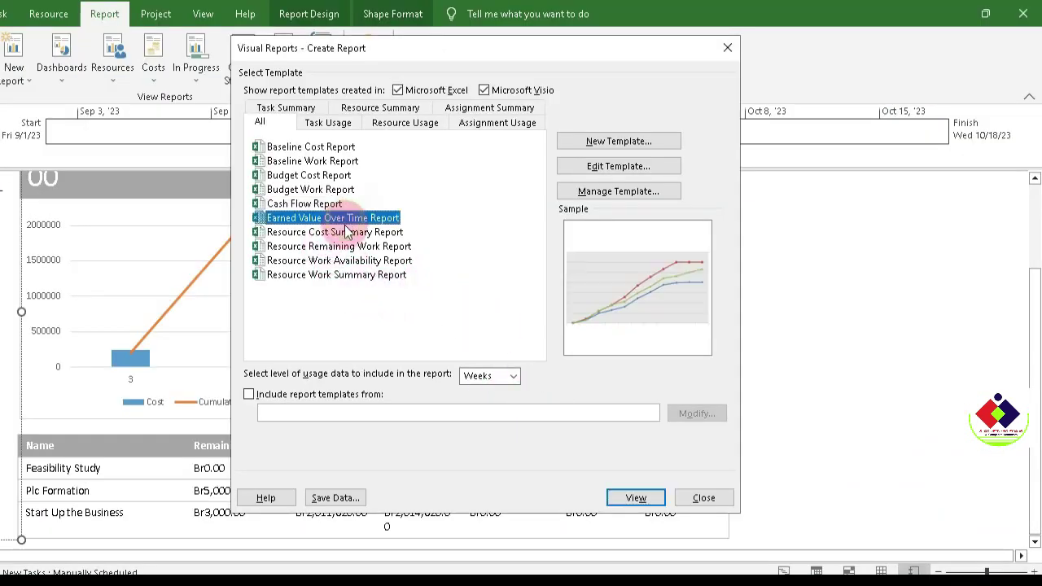
pyautogui.click(343, 233)
pyautogui.click(353, 218)
pyautogui.click(352, 232)
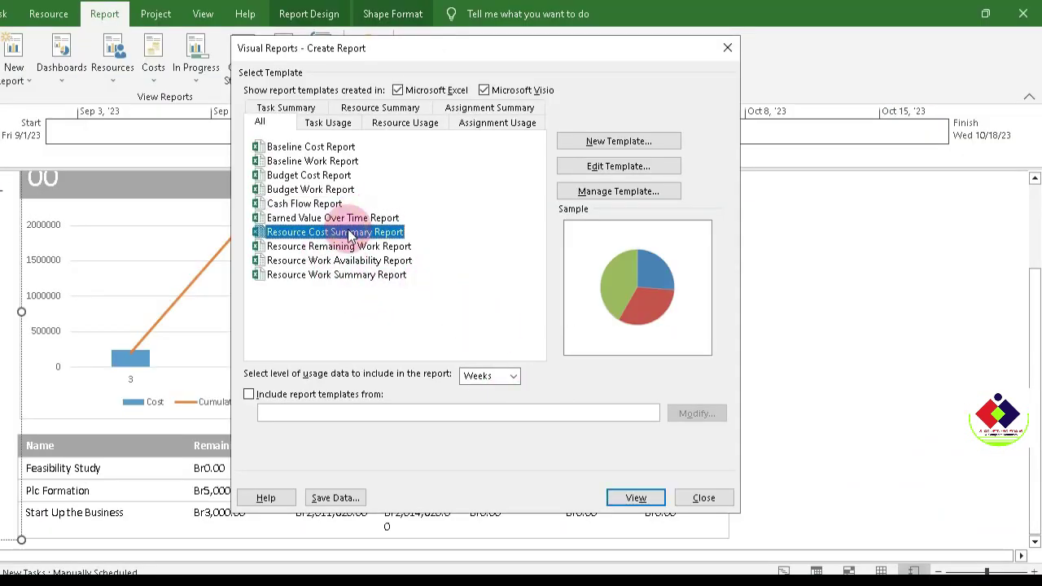
pyautogui.click(350, 246)
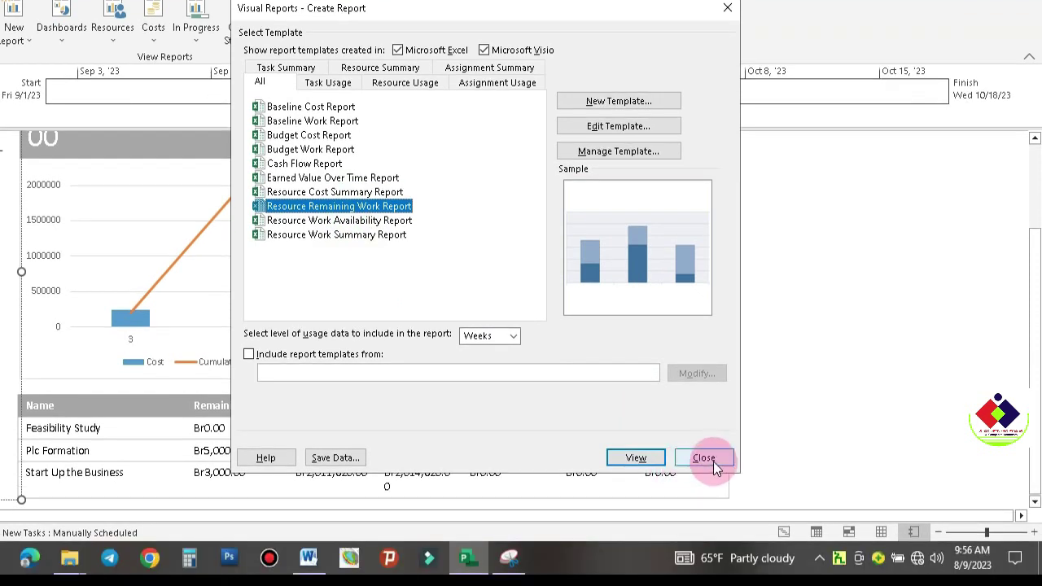
pyautogui.click(703, 457)
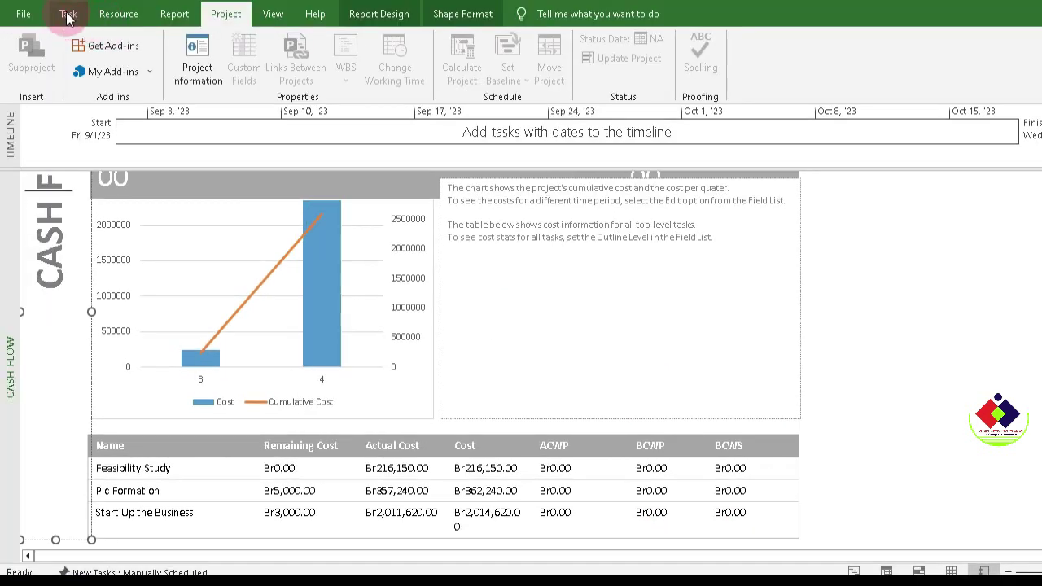
# Switch the project from the Cash Flow report back to the Gantt Chart view.
pyautogui.click(69, 14)
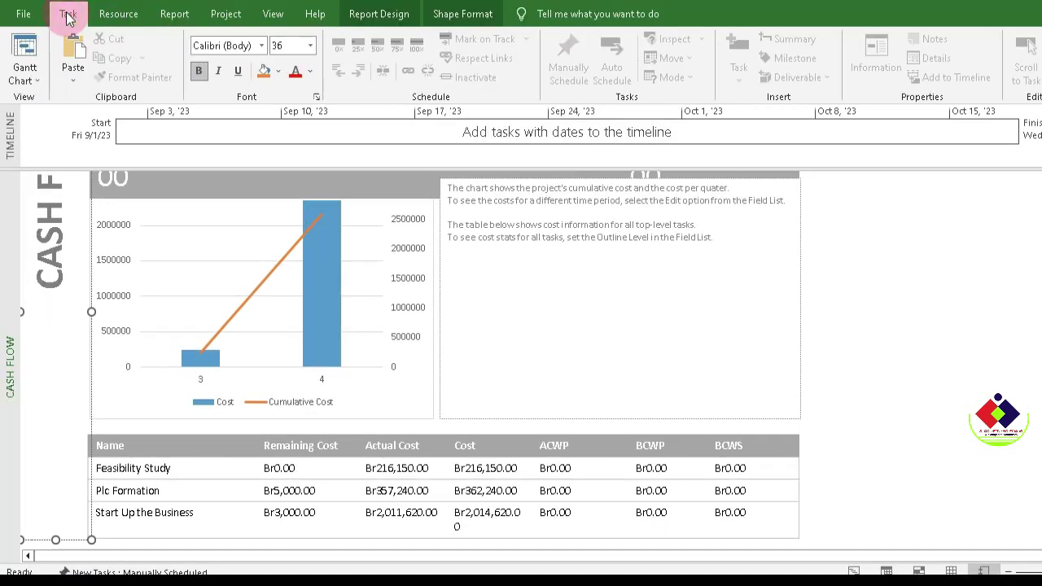
pyautogui.click(37, 82)
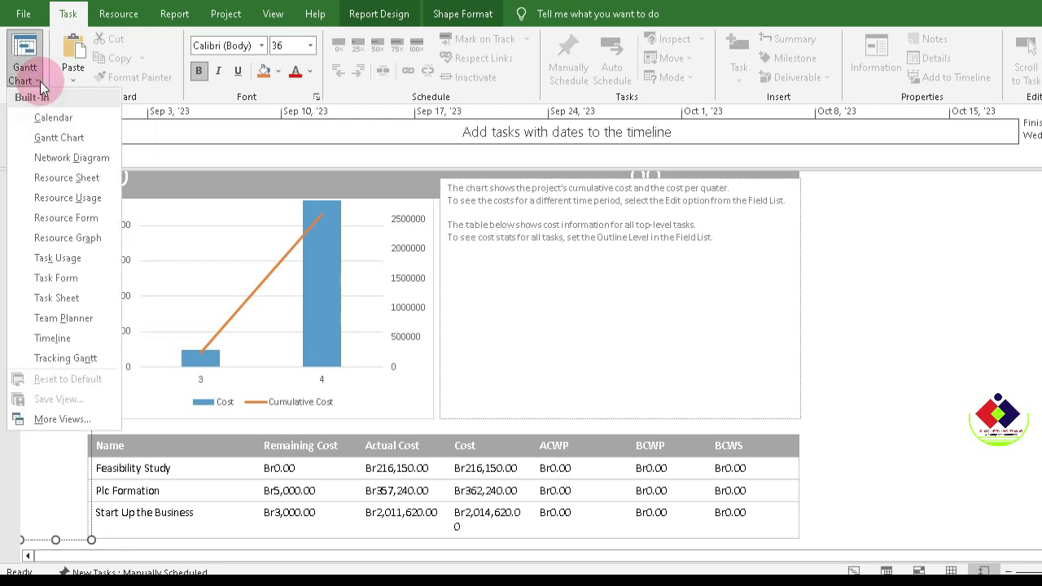
pyautogui.click(70, 138)
# Review the tasks in the Schedule table and the Cost table of the Gantt Chart view.
pyautogui.click(273, 14)
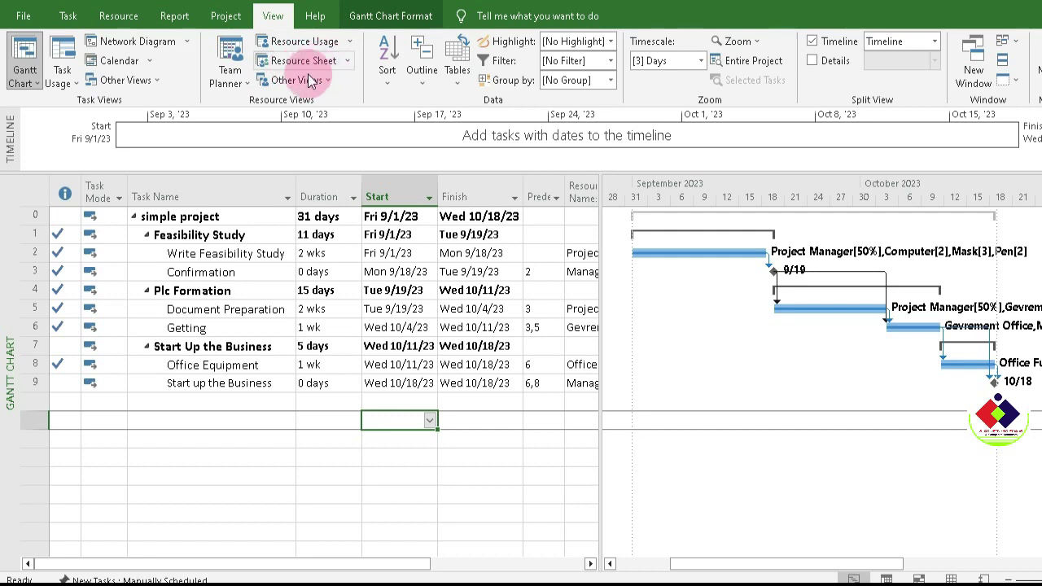
pyautogui.click(459, 90)
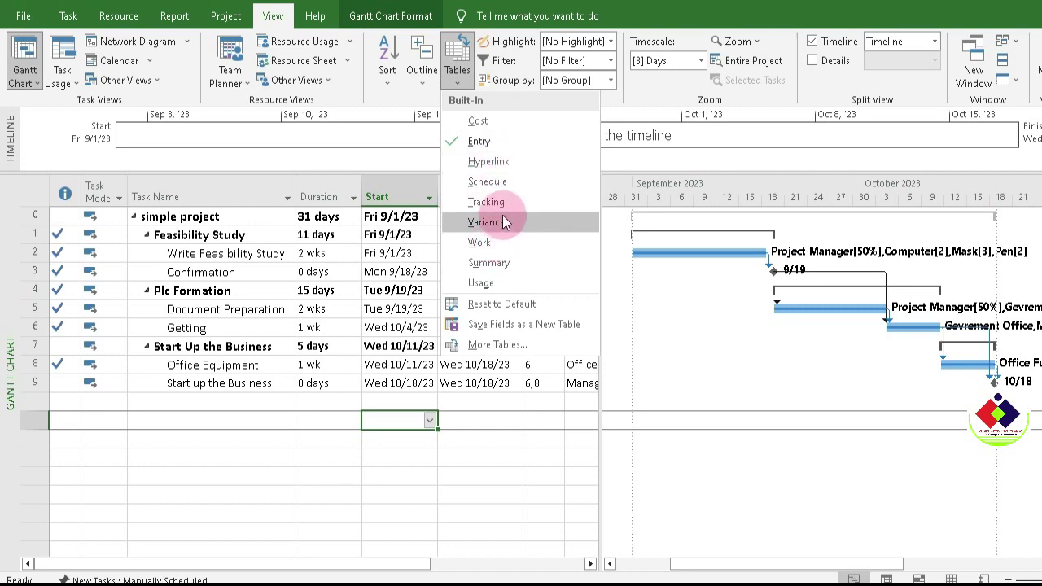
pyautogui.click(517, 180)
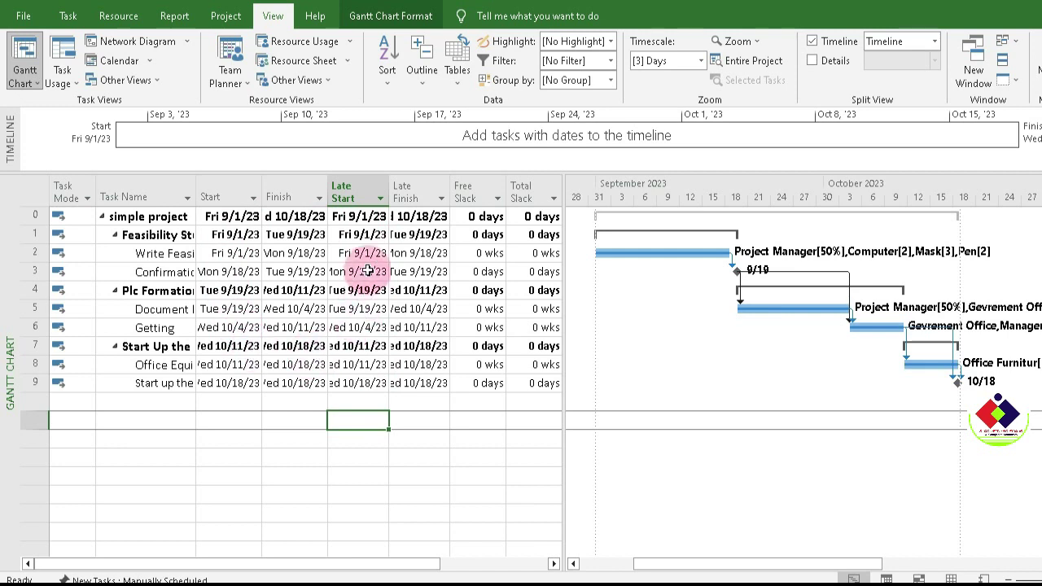
pyautogui.click(458, 80)
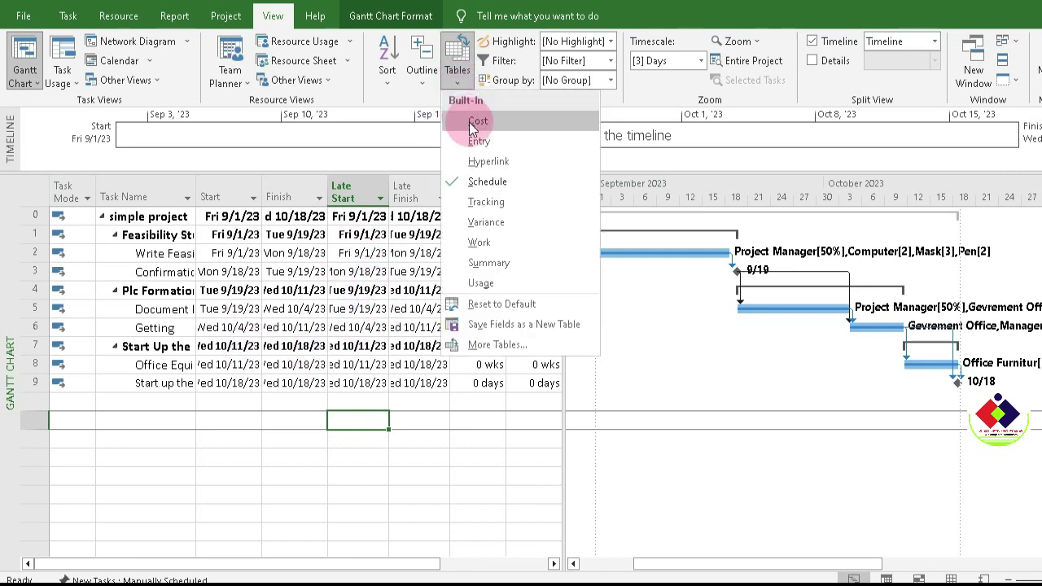
pyautogui.click(478, 121)
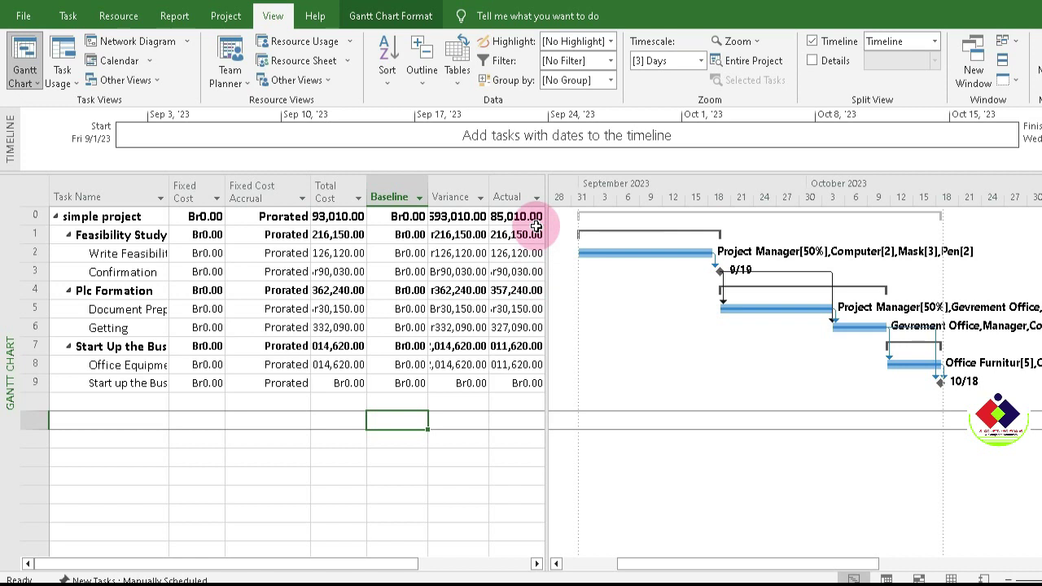
# Show the Variance table and the Work table to compare the tasks' baseline, actual and remaining figures.
pyautogui.click(458, 82)
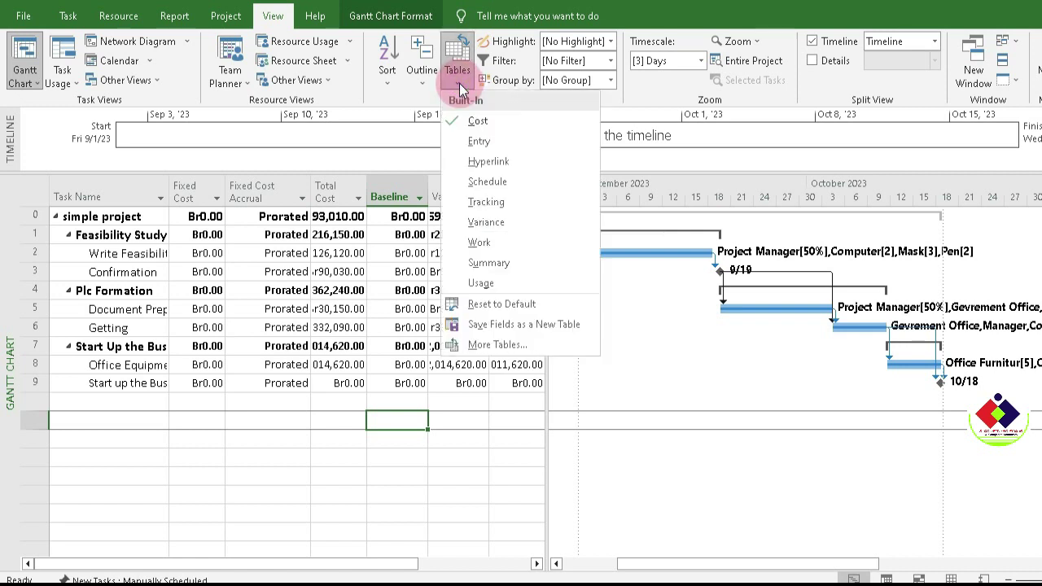
pyautogui.click(475, 222)
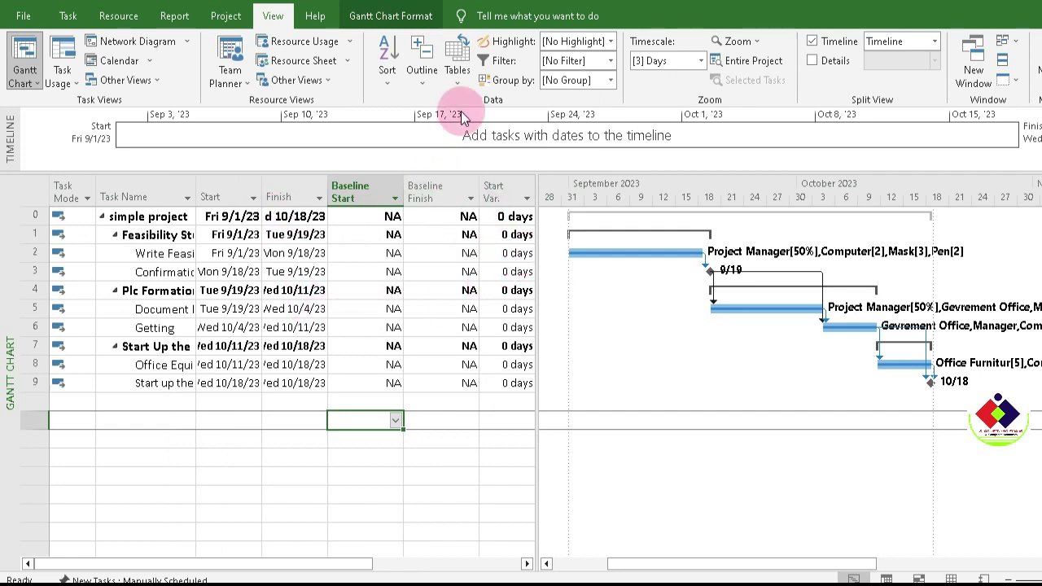
pyautogui.click(460, 86)
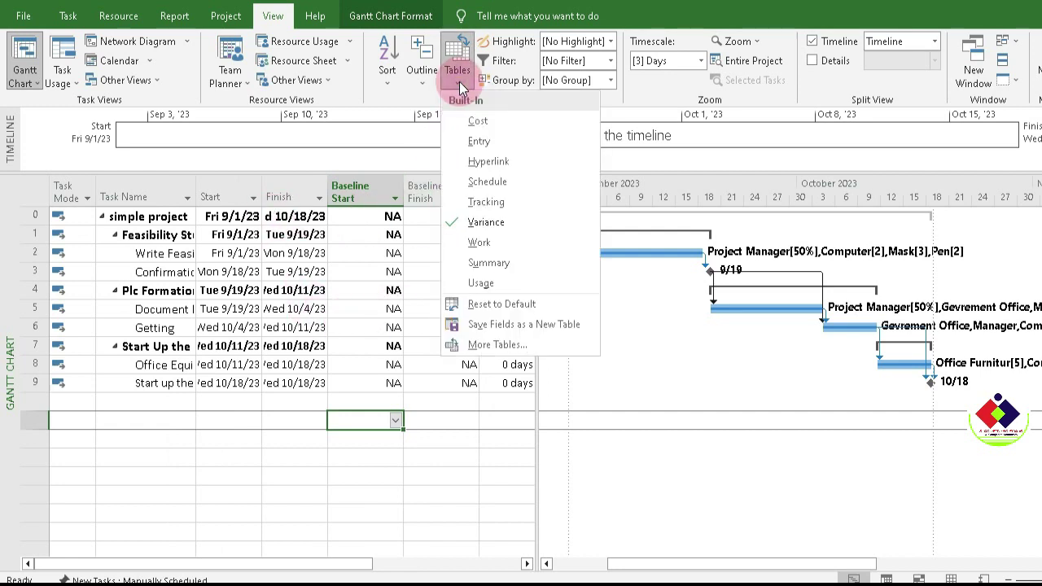
pyautogui.click(478, 242)
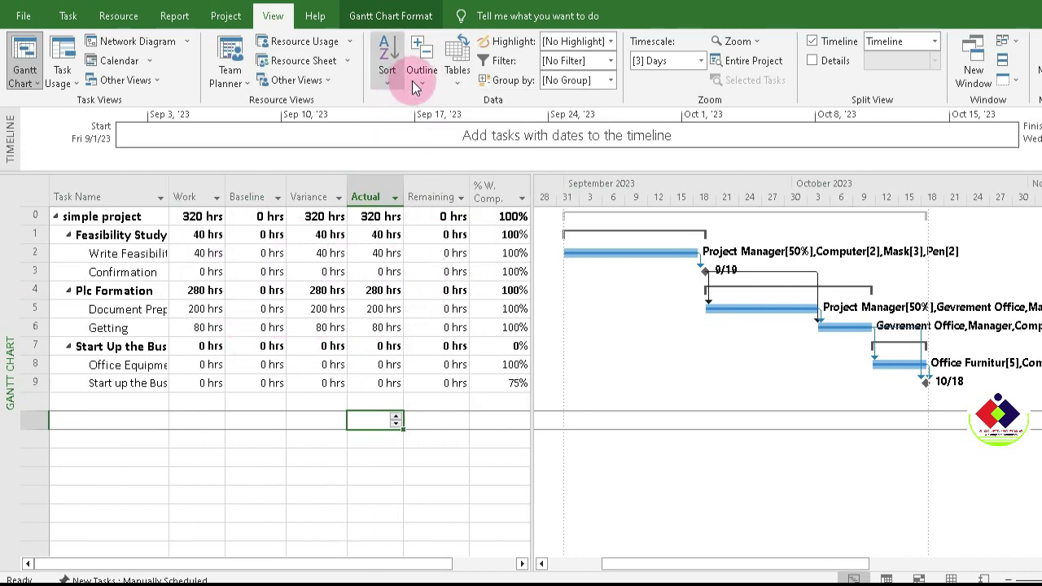
# Show the Summary table and widen the table area to reveal its Work column.
pyautogui.click(458, 75)
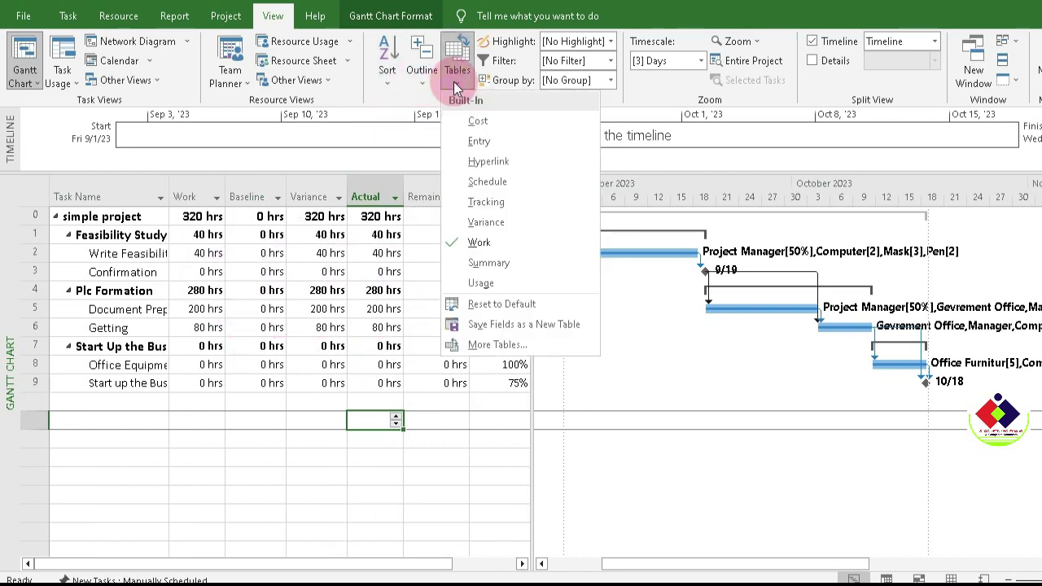
pyautogui.click(492, 262)
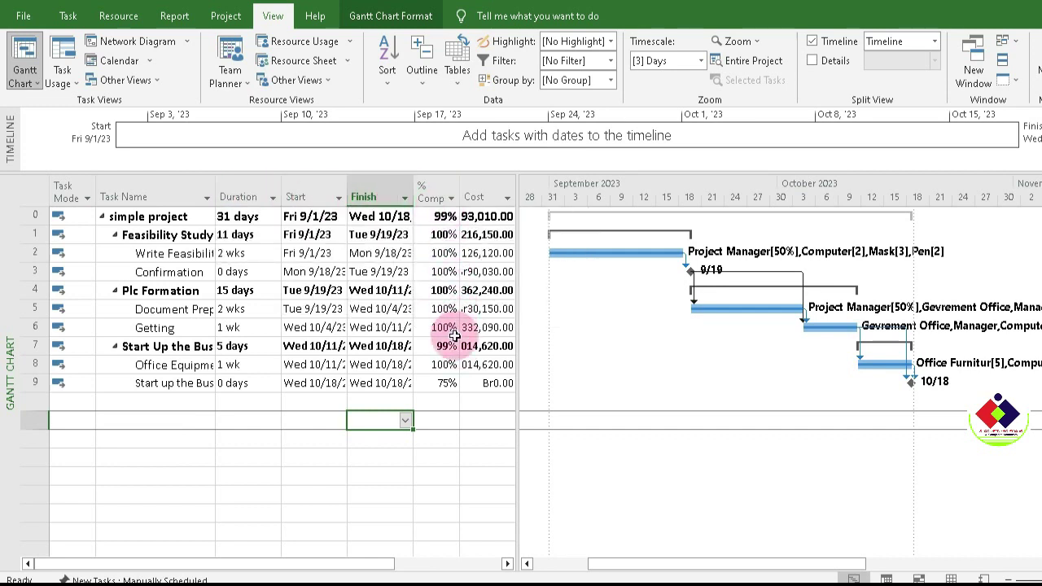
pyautogui.moveTo(516, 198); pyautogui.dragTo(551, 199)
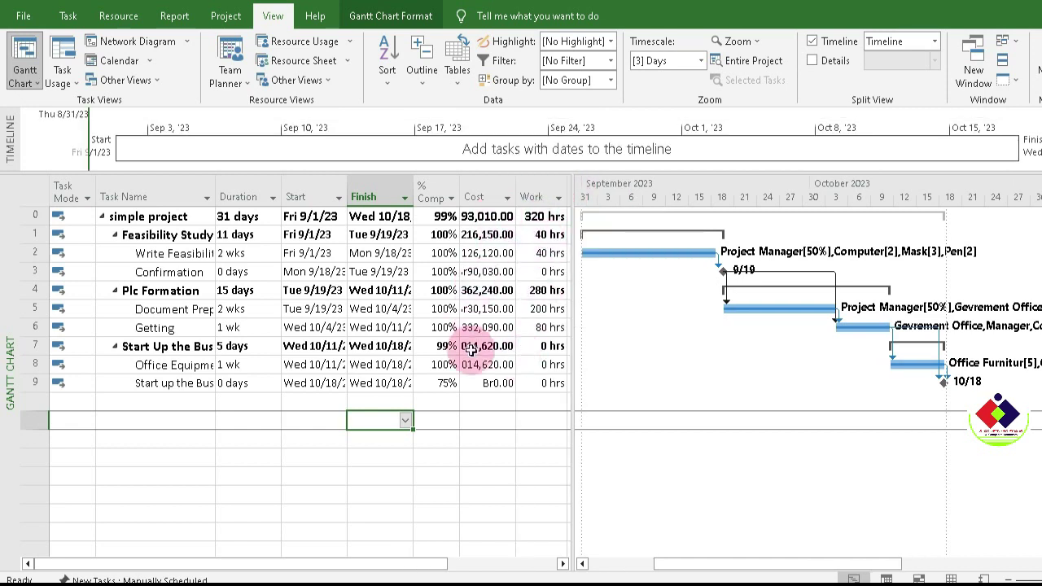
# Return the Gantt Chart view to the Entry table and select an empty Finish cell below the tasks.
pyautogui.click(456, 87)
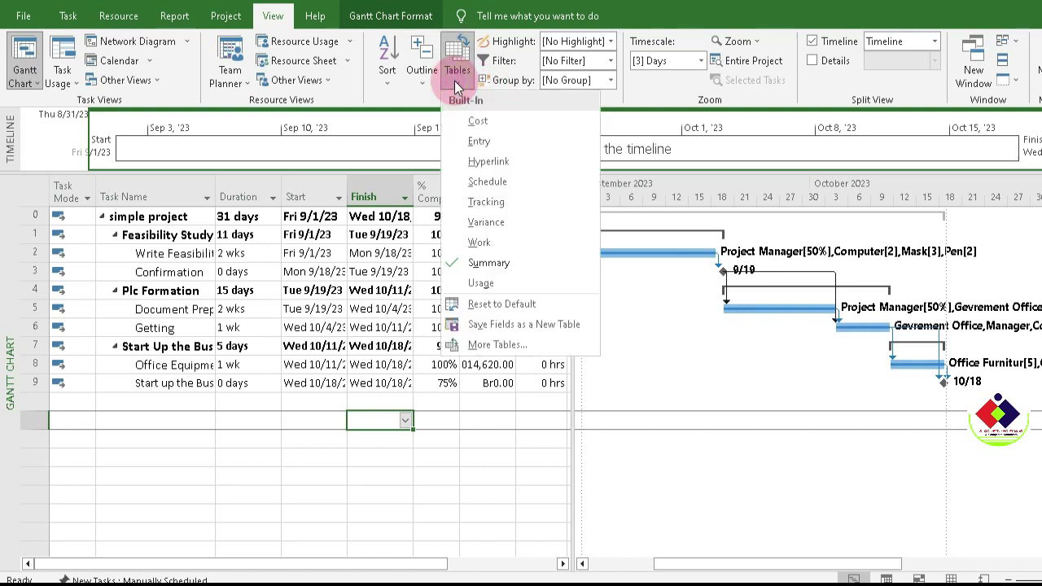
pyautogui.click(492, 143)
pyautogui.click(483, 444)
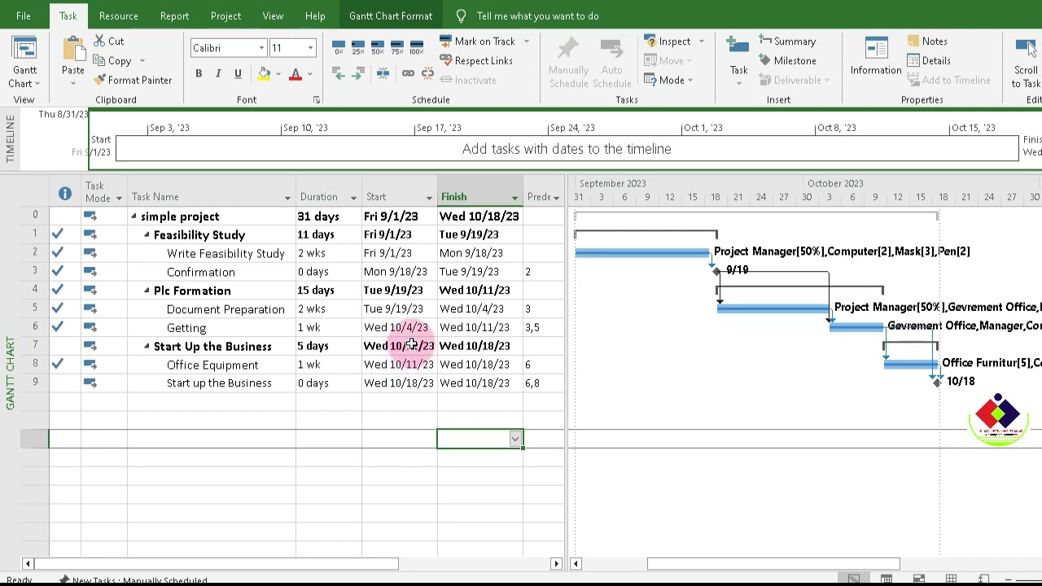
# Display the project statistics for Ms project Part 2 from its project information.
pyautogui.click(232, 19)
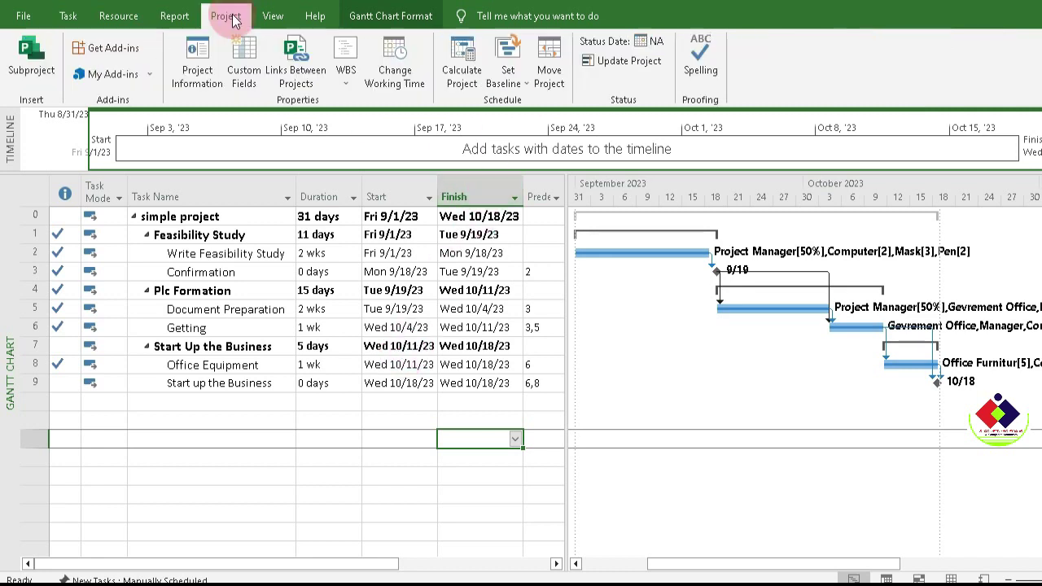
pyautogui.click(199, 65)
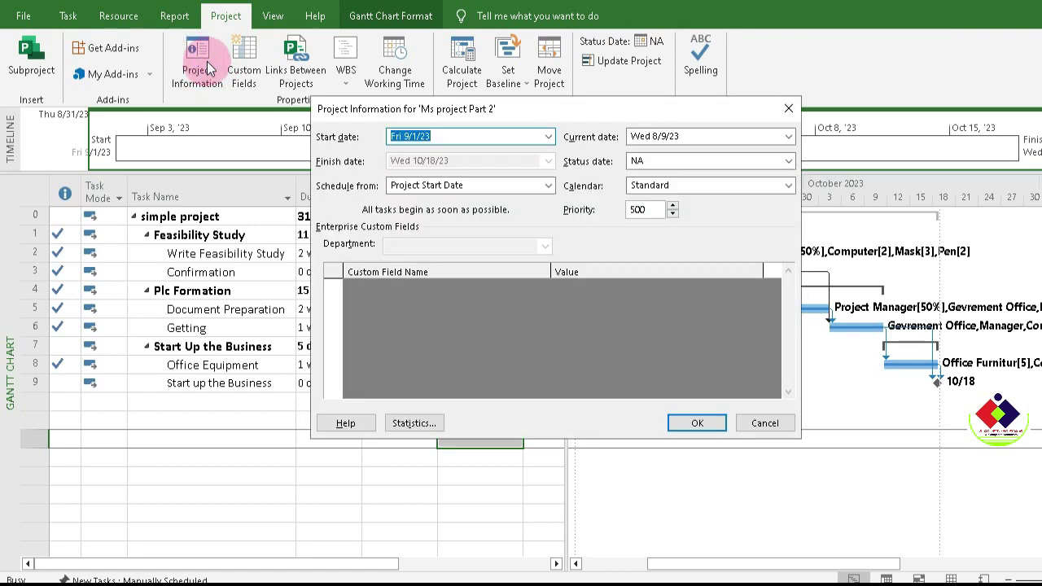
pyautogui.click(401, 426)
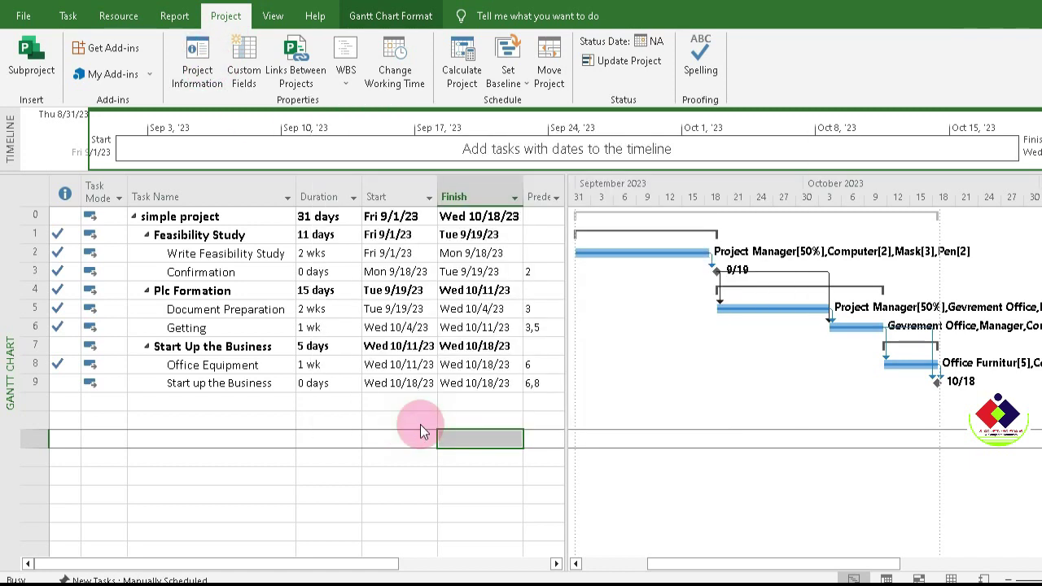
pyautogui.moveTo(571, 179); pyautogui.dragTo(519, 225)
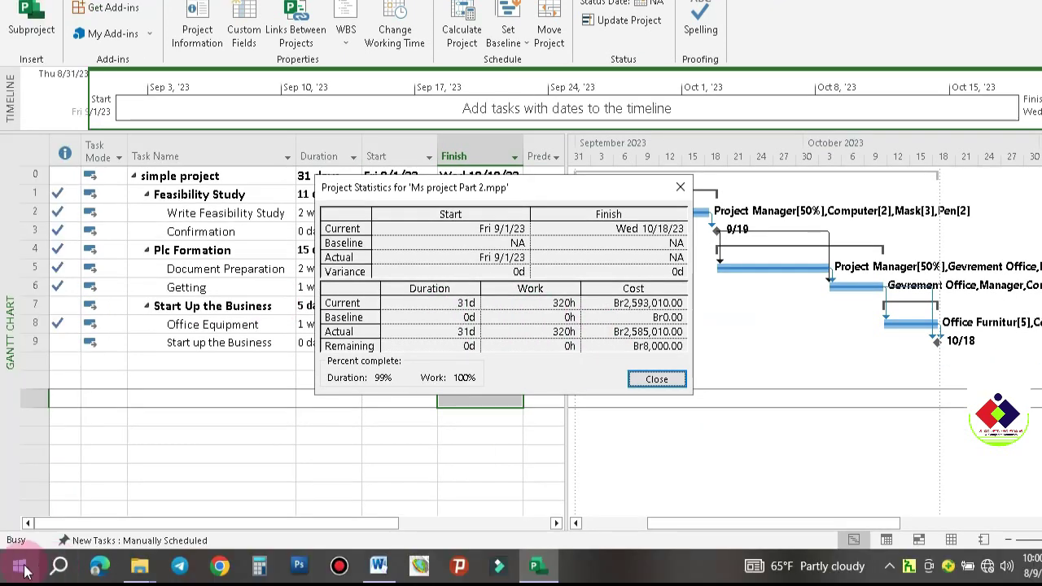
# Launch Snipping Tool and capture a rectangular snip of the Project Statistics dialog.
pyautogui.click(0, 585)
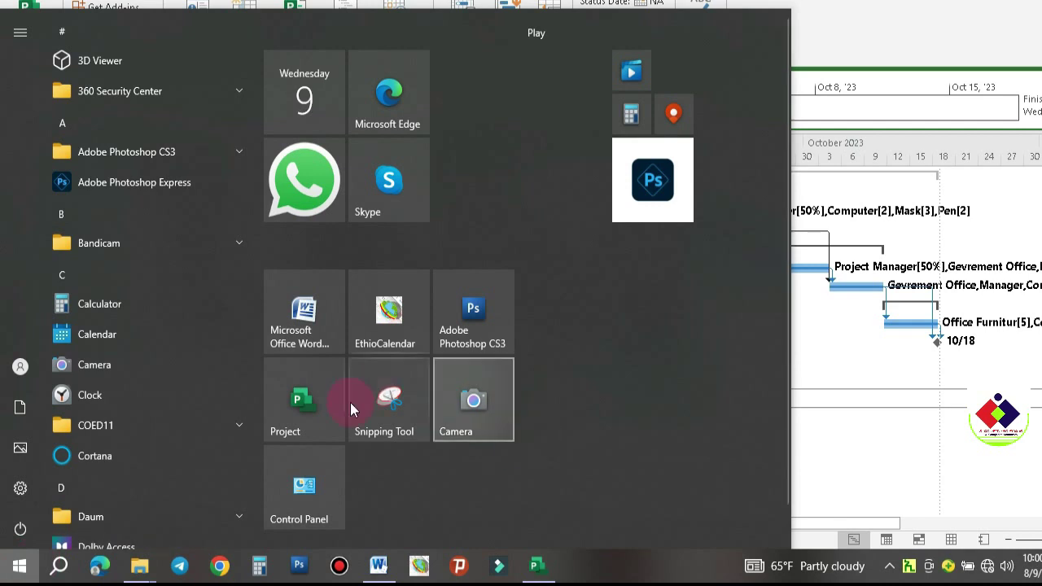
pyautogui.click(383, 407)
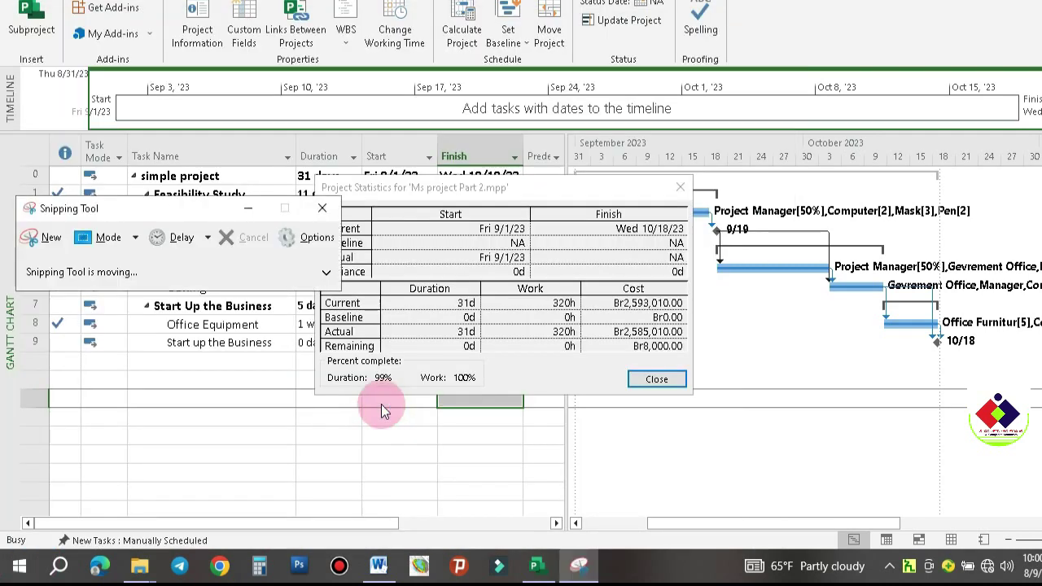
pyautogui.click(52, 238)
pyautogui.press('Escape')
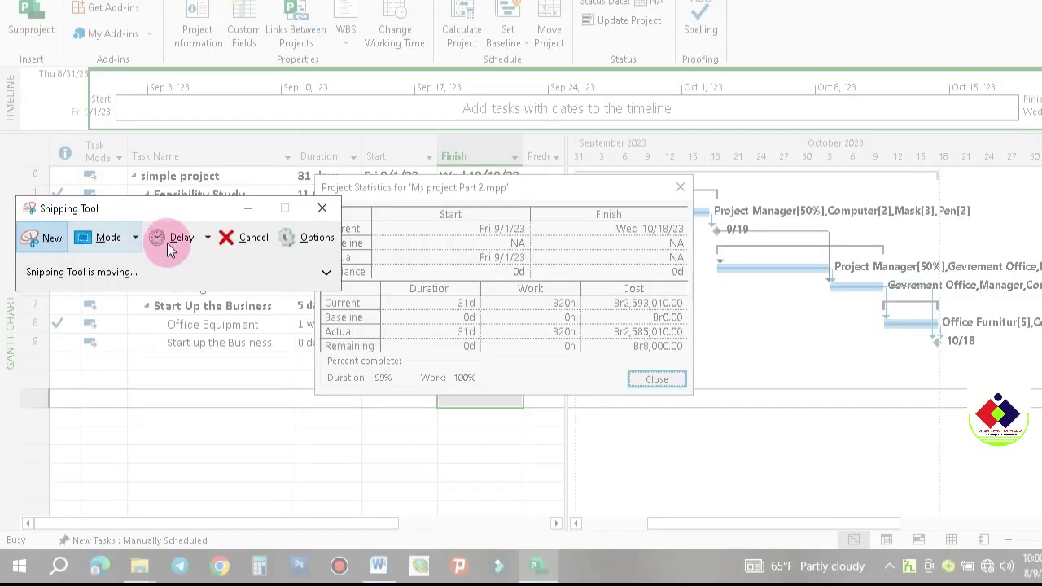
pyautogui.moveTo(204, 214); pyautogui.dragTo(162, 212)
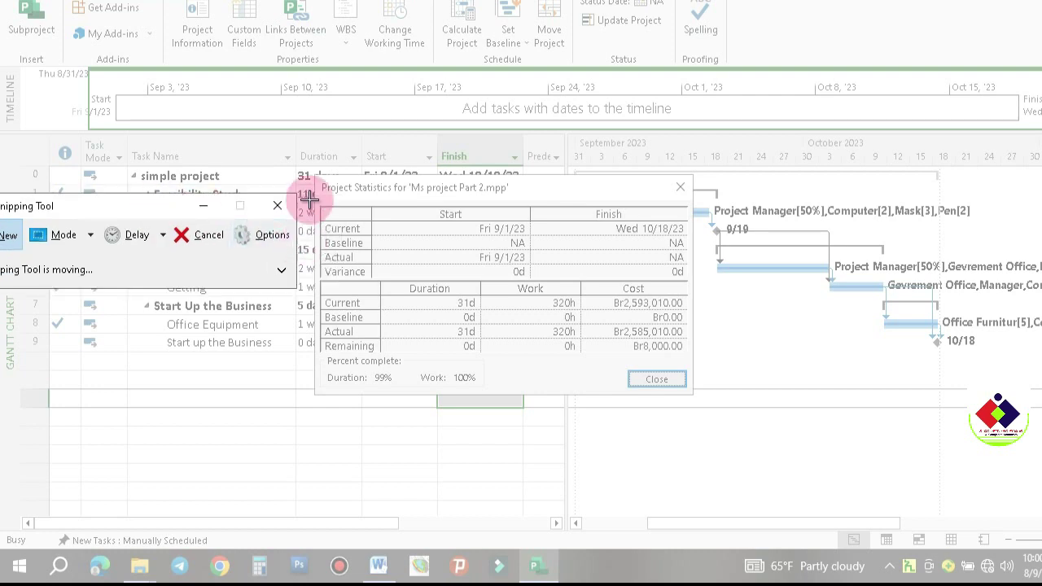
pyautogui.hotkey('ctrl', 'n')
pyautogui.moveTo(337, 231); pyautogui.dragTo(698, 402)
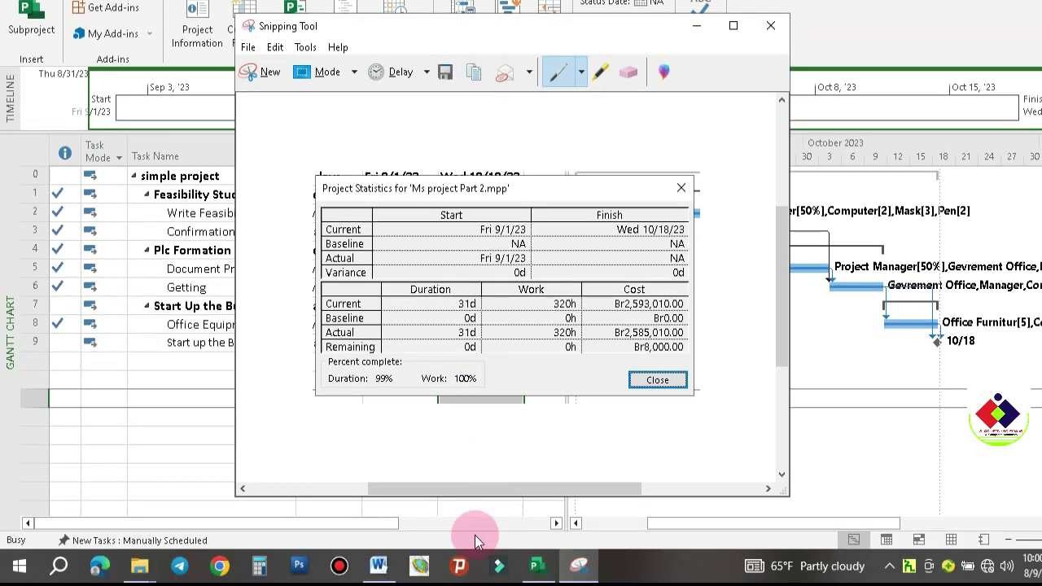
# Switch to the blank Word document and paste the Project Statistics snip into it.
pyautogui.moveTo(373, 575)
pyautogui.click(399, 488)
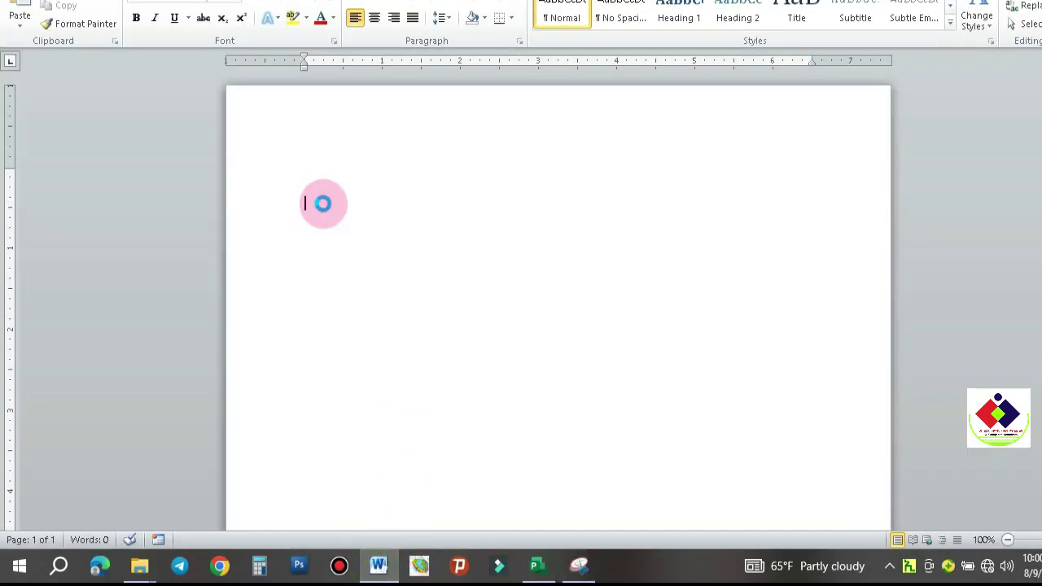
pyautogui.hotkey('ctrl', 'v')
pyautogui.click(465, 239)
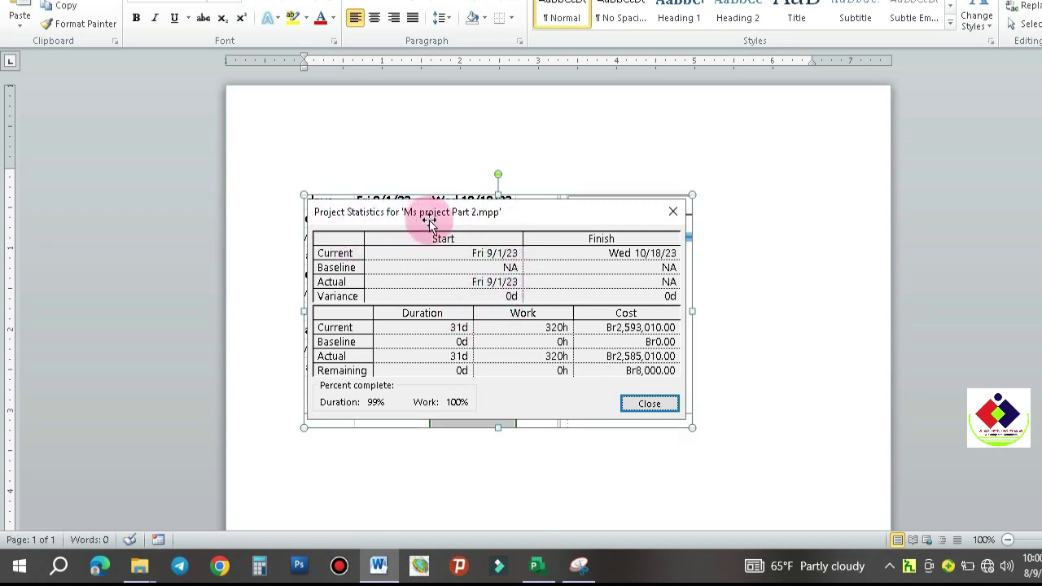
# Begin a line of text below the pasted Project Statistics picture, starting with "This".
pyautogui.click(634, 450)
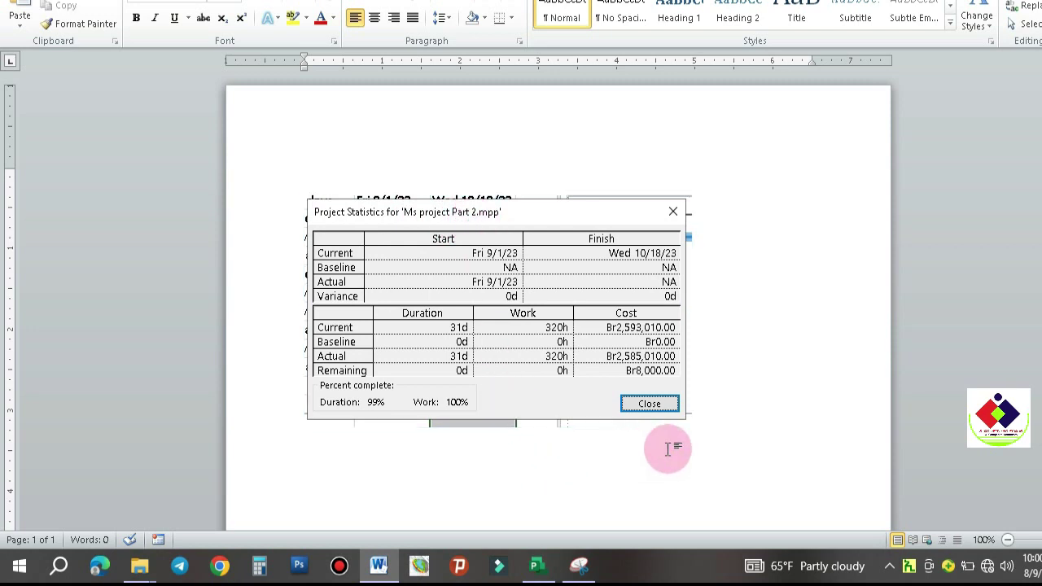
pyautogui.click(667, 449)
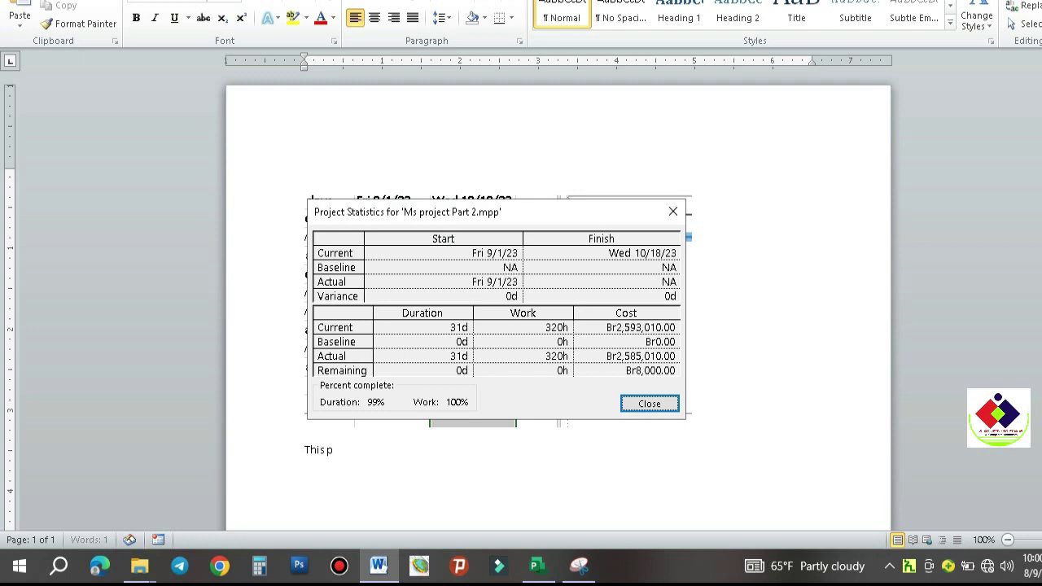